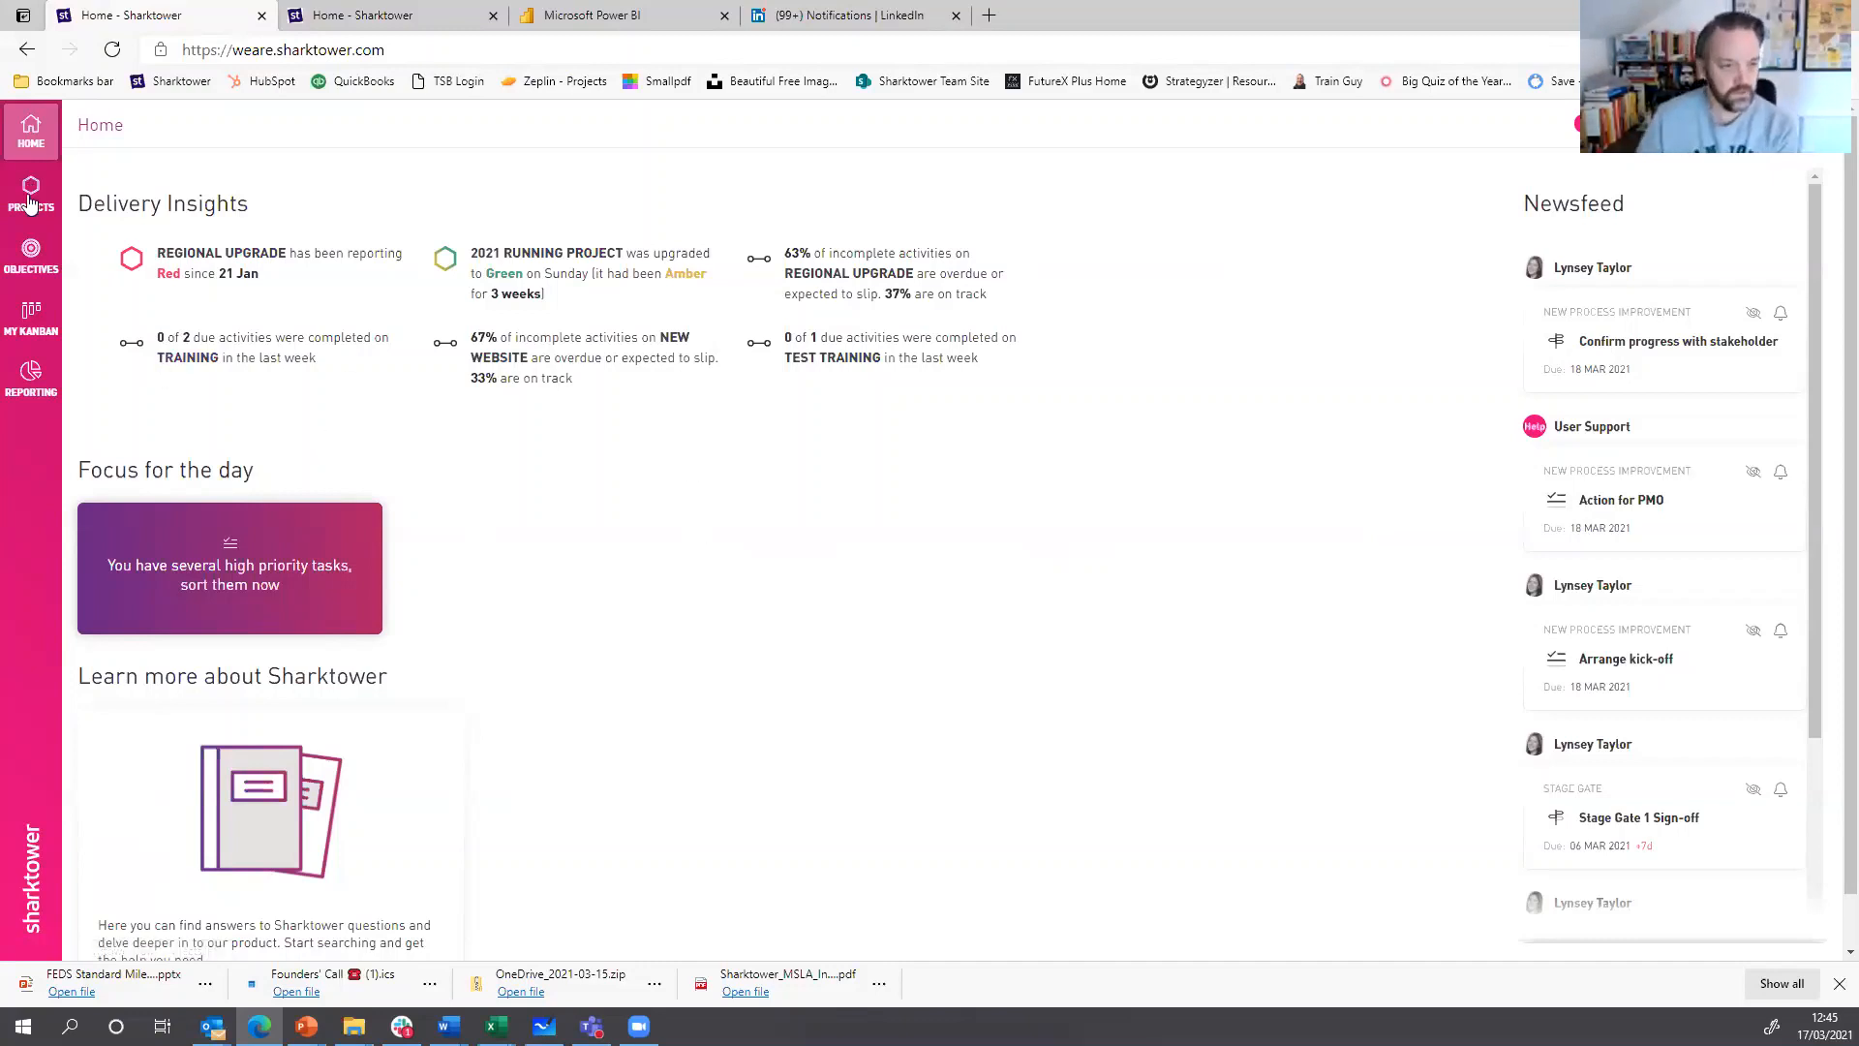
- Open the projects list on the demo.sharktower.com site and look through its project cards
{"action": "left_click", "coordinate": [30, 198]}
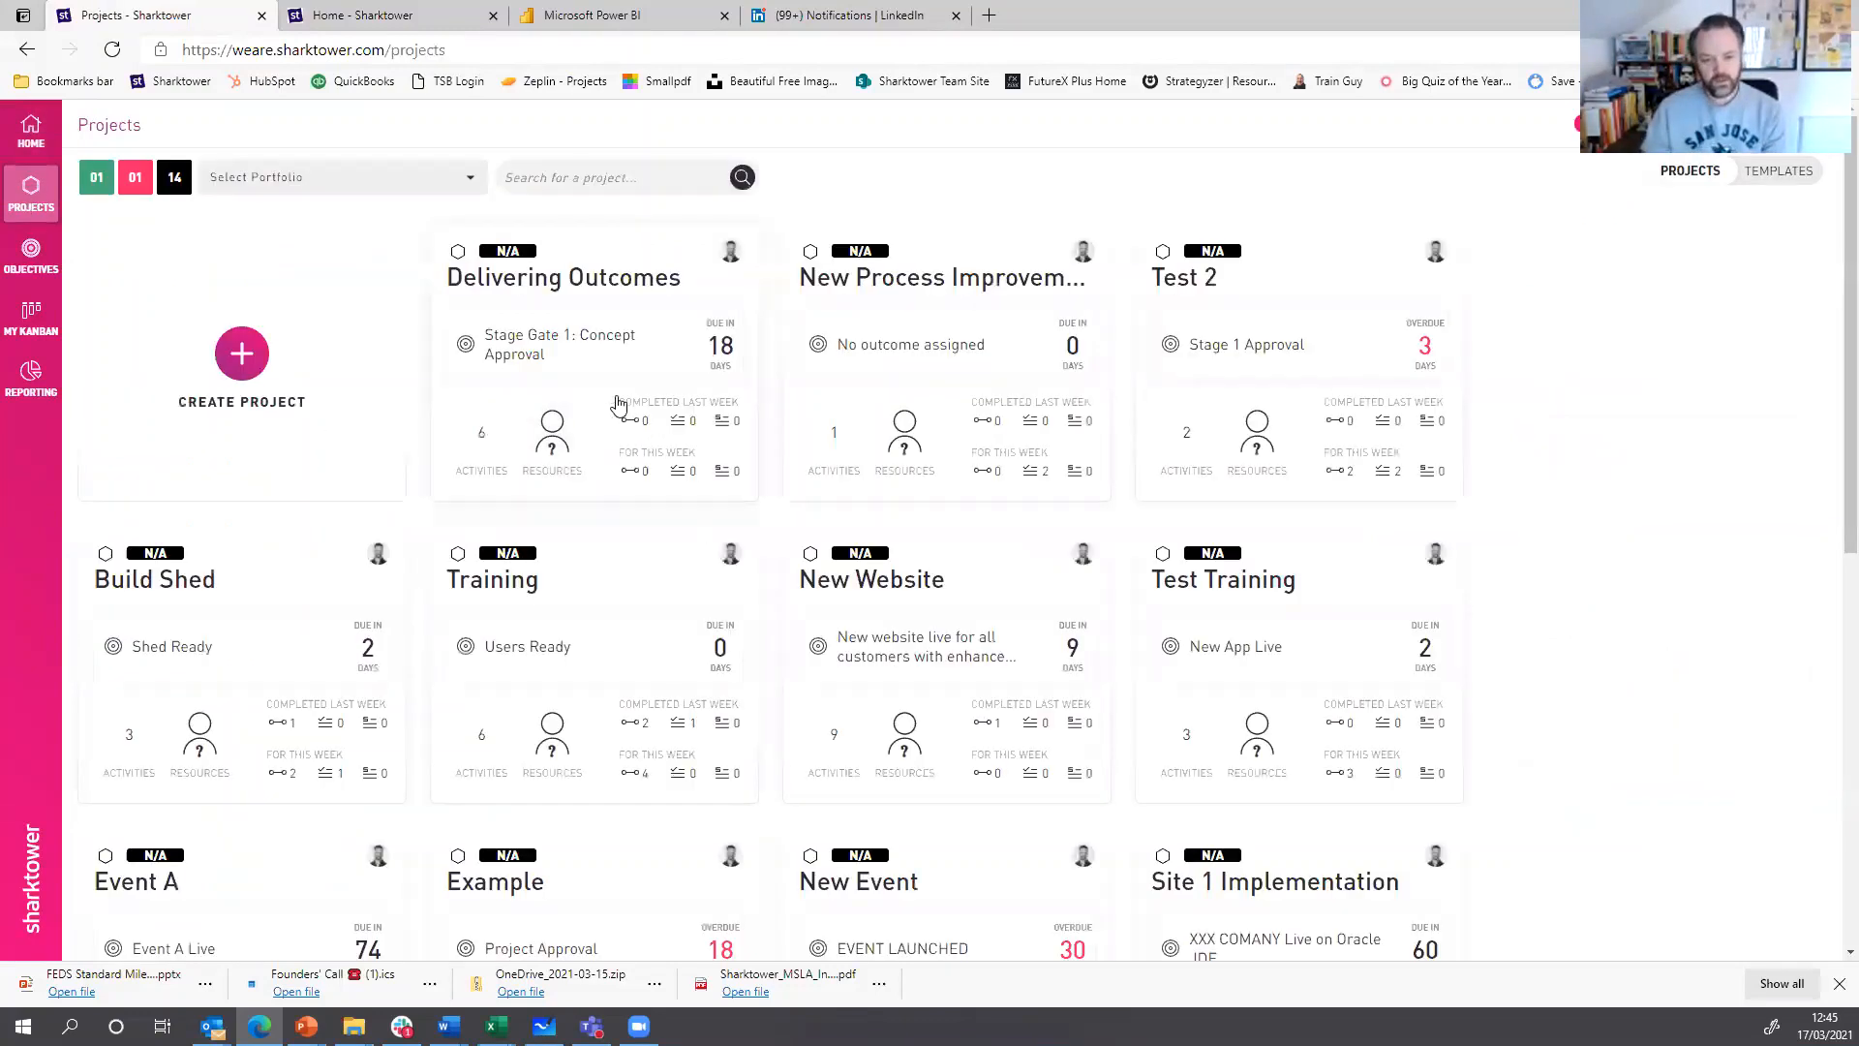
{"action": "left_click", "coordinate": [387, 17]}
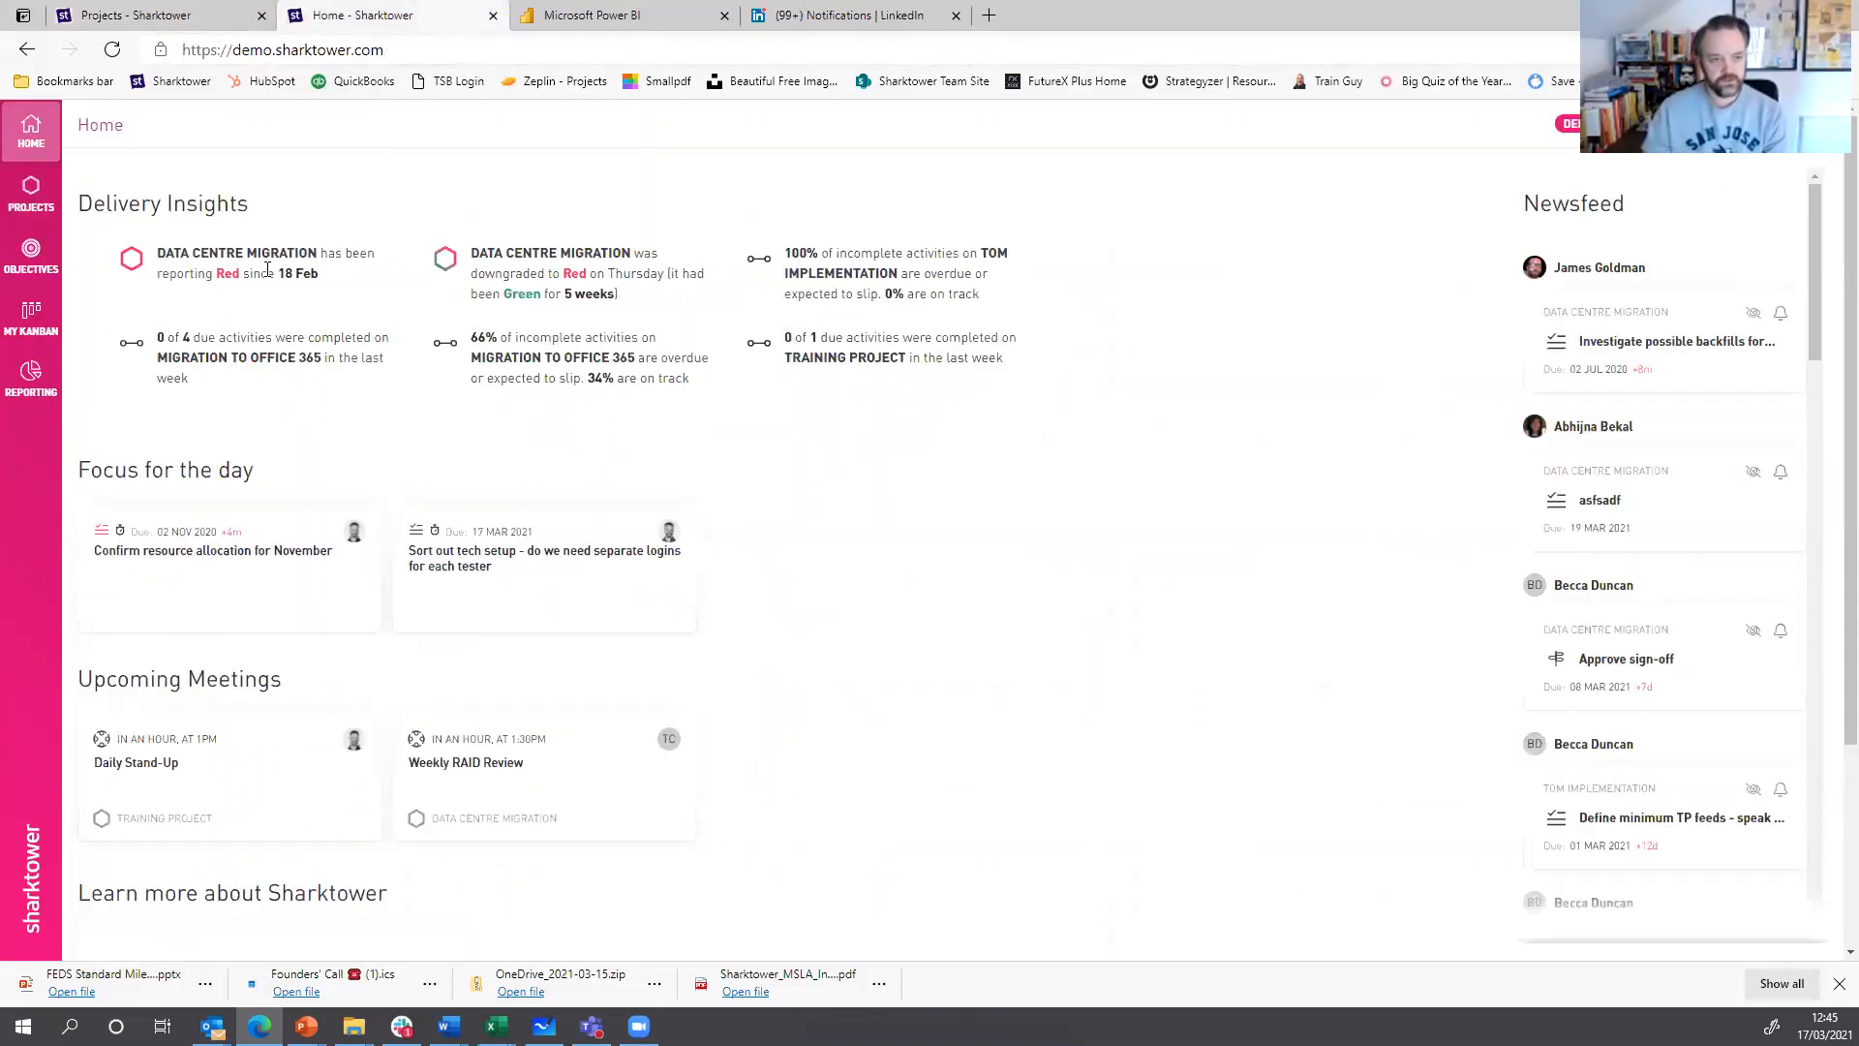
{"action": "left_click", "coordinate": [34, 196]}
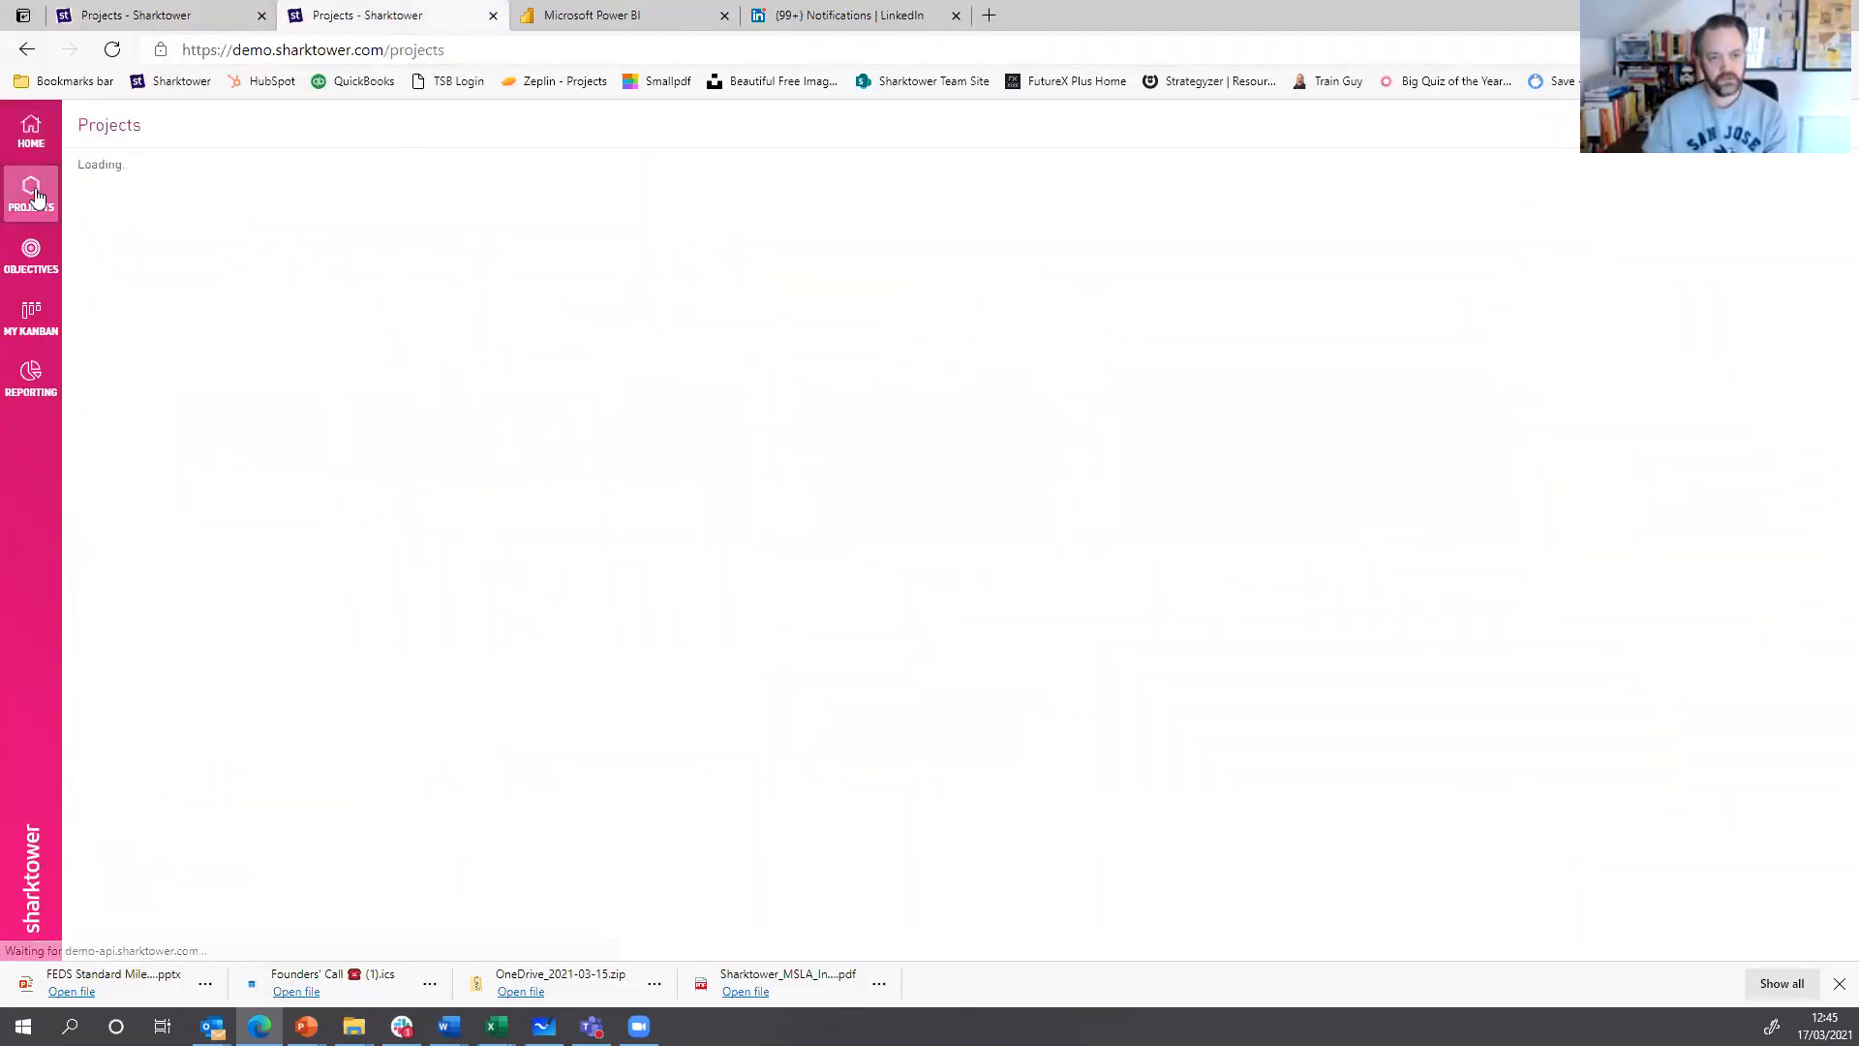
{"action": "scroll", "coordinate": [365, 327], "scroll_direction": "down", "scroll_amount": 2}
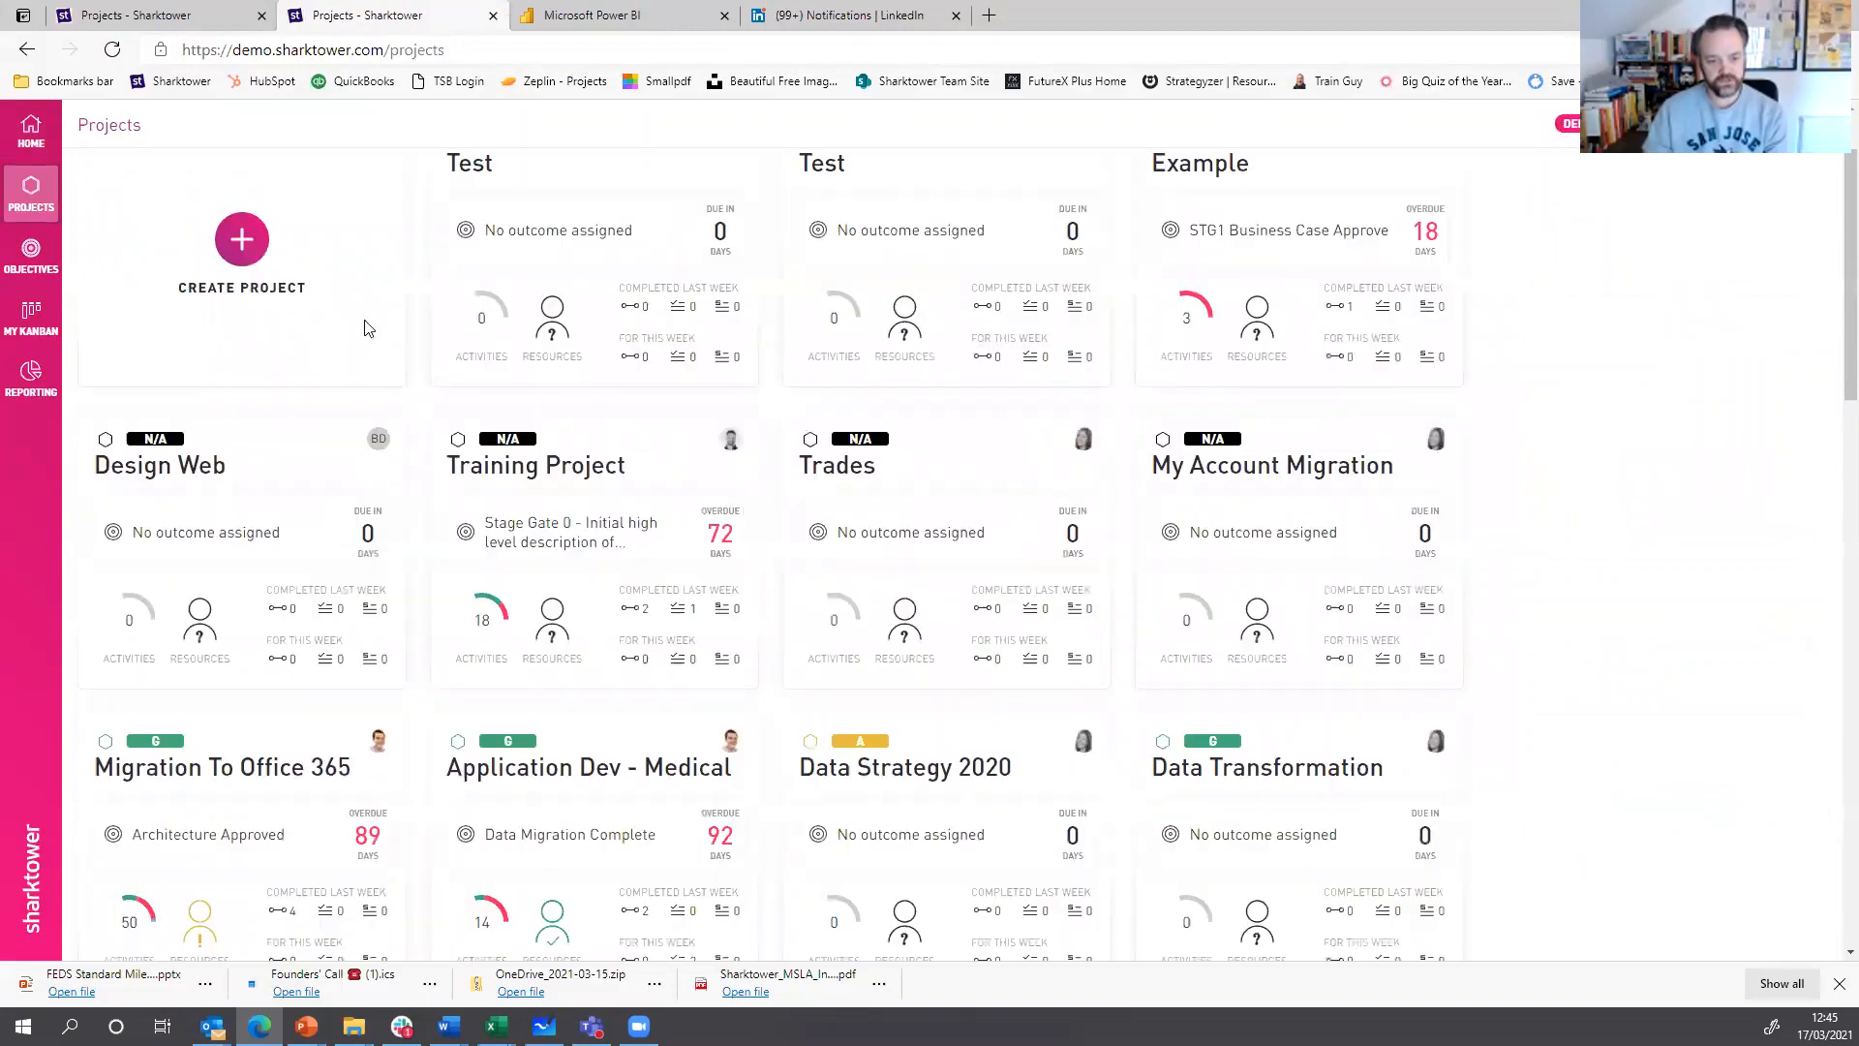
{"action": "scroll", "coordinate": [365, 327], "scroll_direction": "down", "scroll_amount": 10}
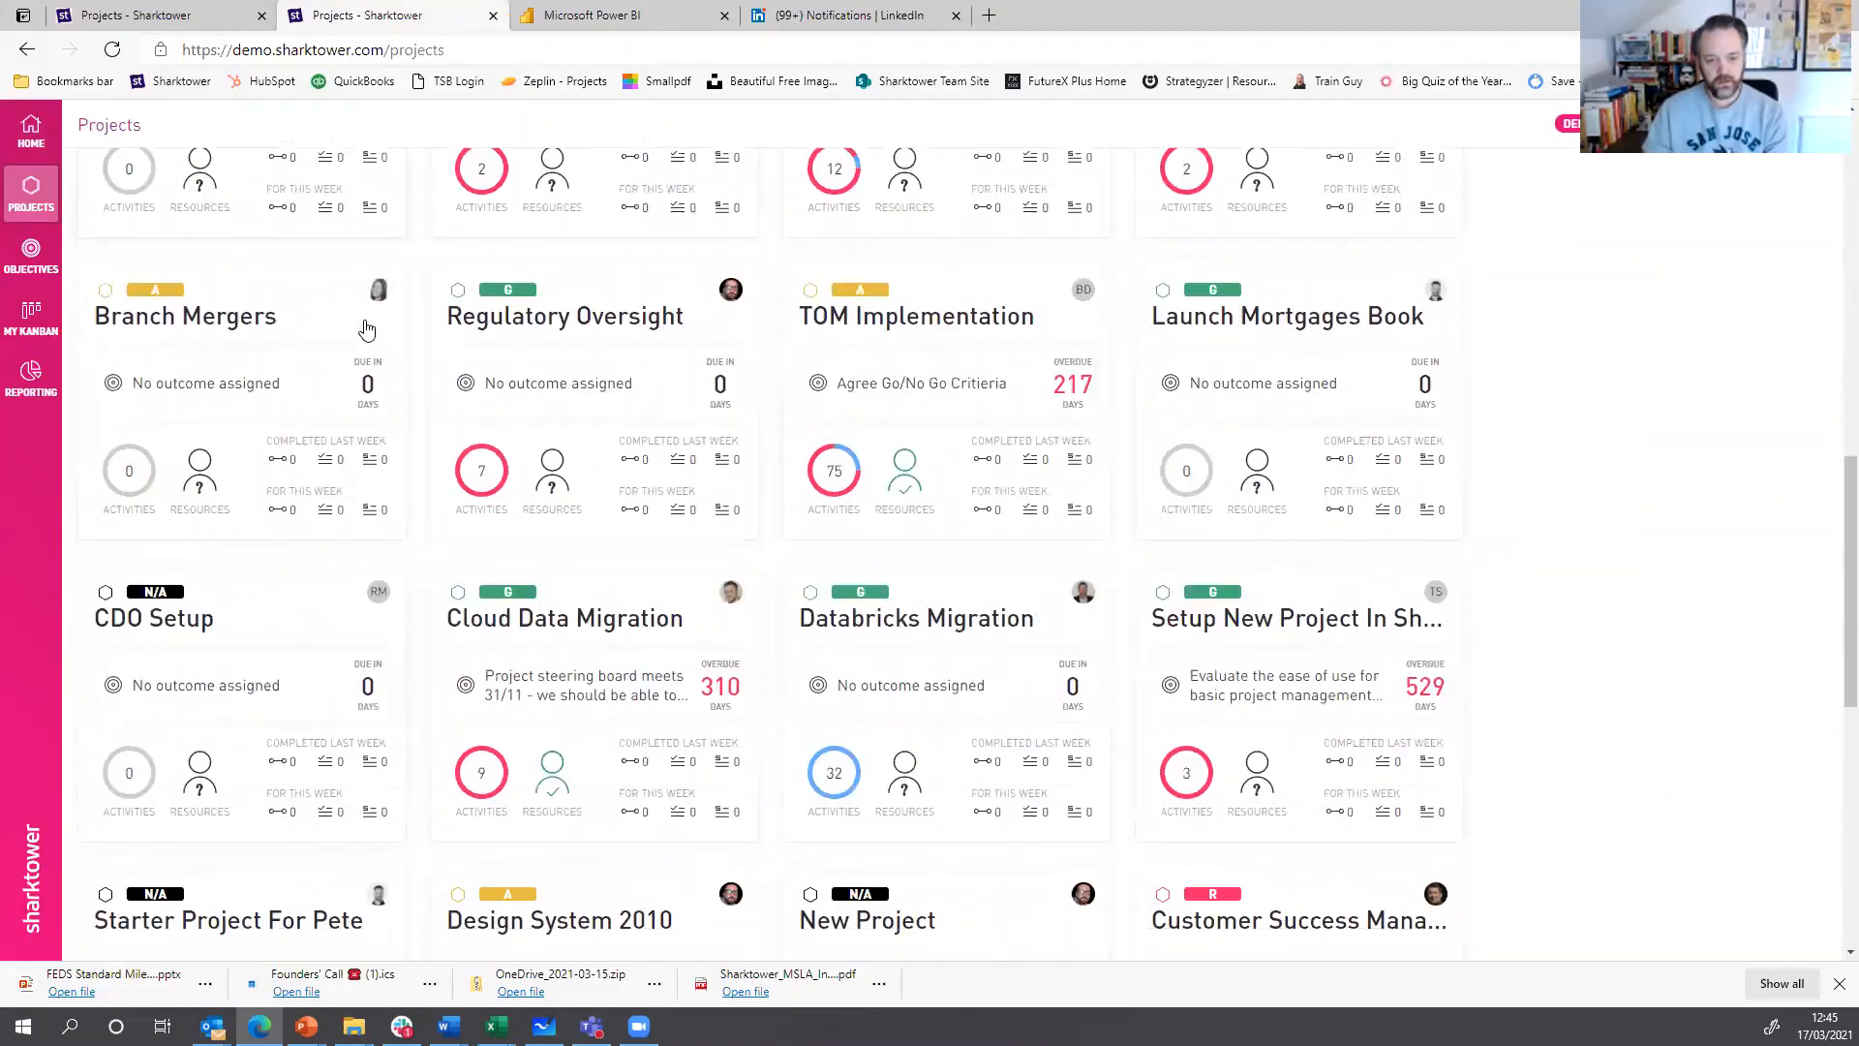
{"action": "scroll", "coordinate": [365, 327], "scroll_direction": "down", "scroll_amount": 6}
{"action": "scroll", "coordinate": [366, 325], "scroll_direction": "up", "scroll_amount": 10}
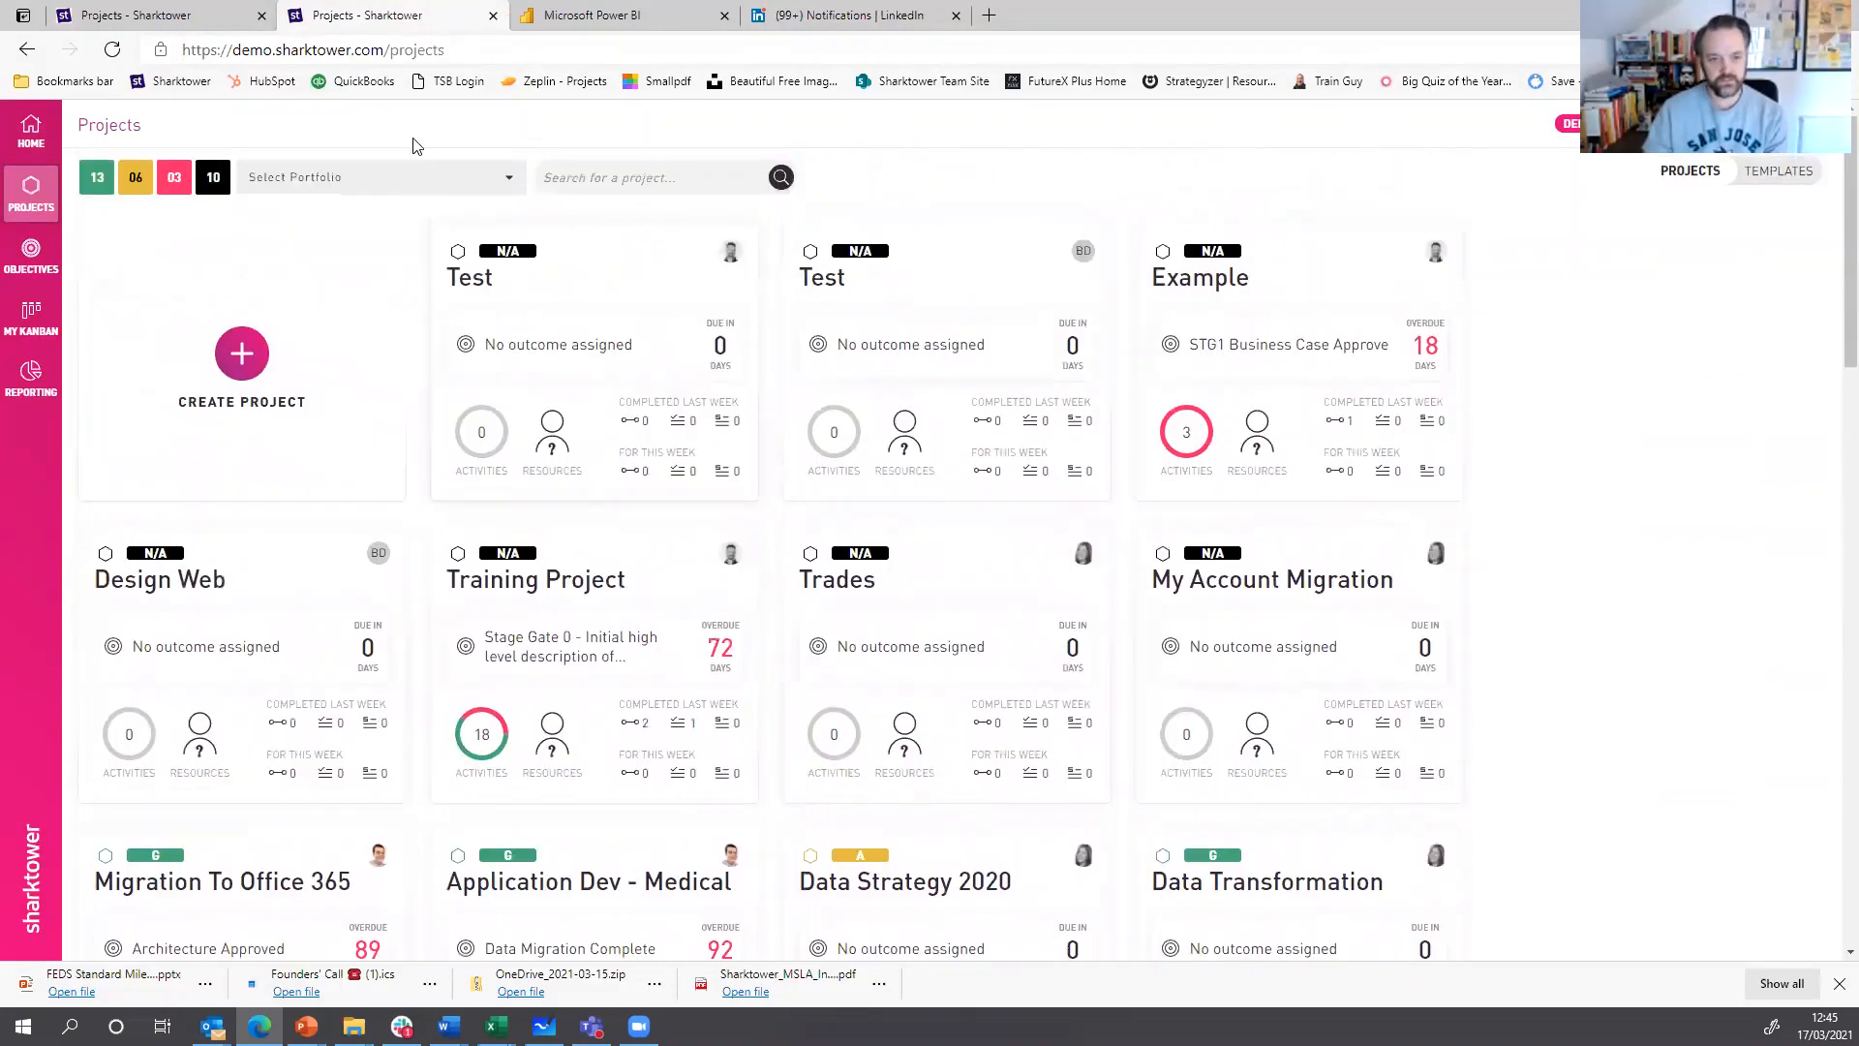
- Filter the projects by the Division A portfolio and open the Data Centre Migration project
{"action": "left_click", "coordinate": [407, 177]}
{"action": "left_click", "coordinate": [353, 286]}
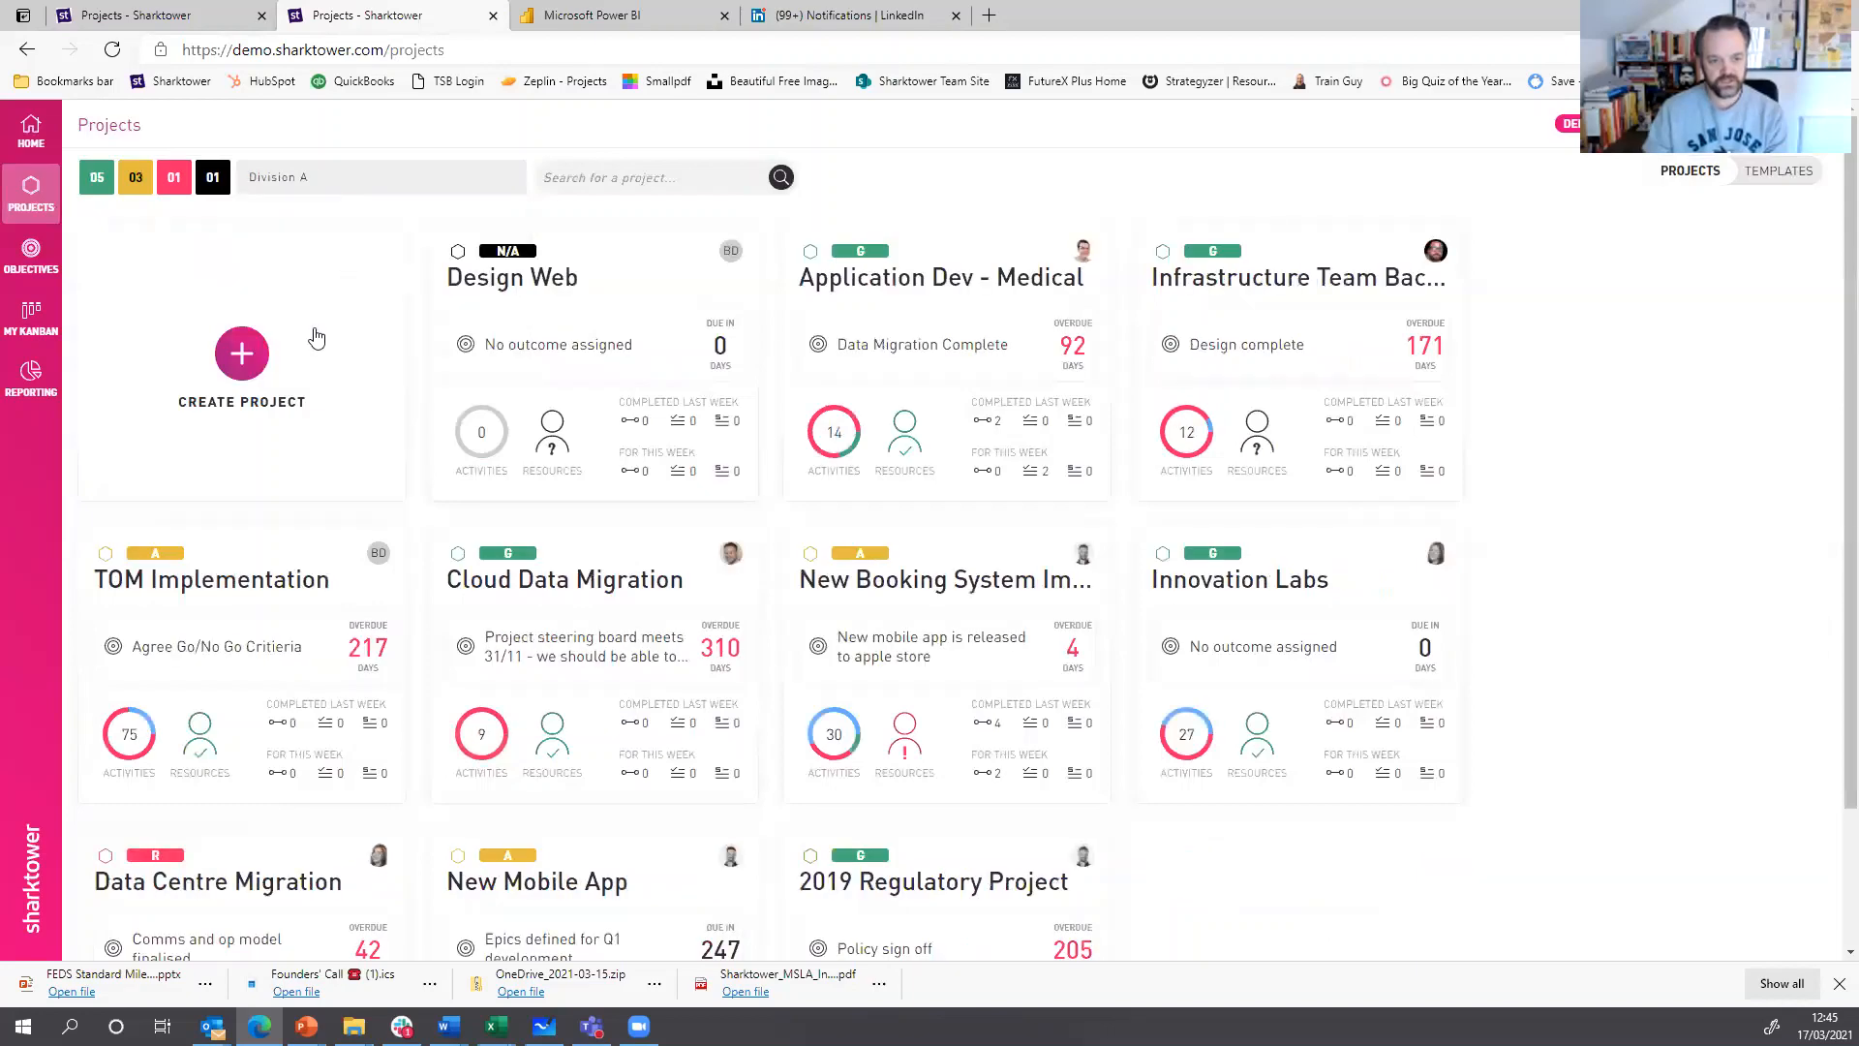
{"action": "scroll", "coordinate": [293, 443], "scroll_direction": "down", "scroll_amount": 2}
{"action": "left_click", "coordinate": [255, 714]}
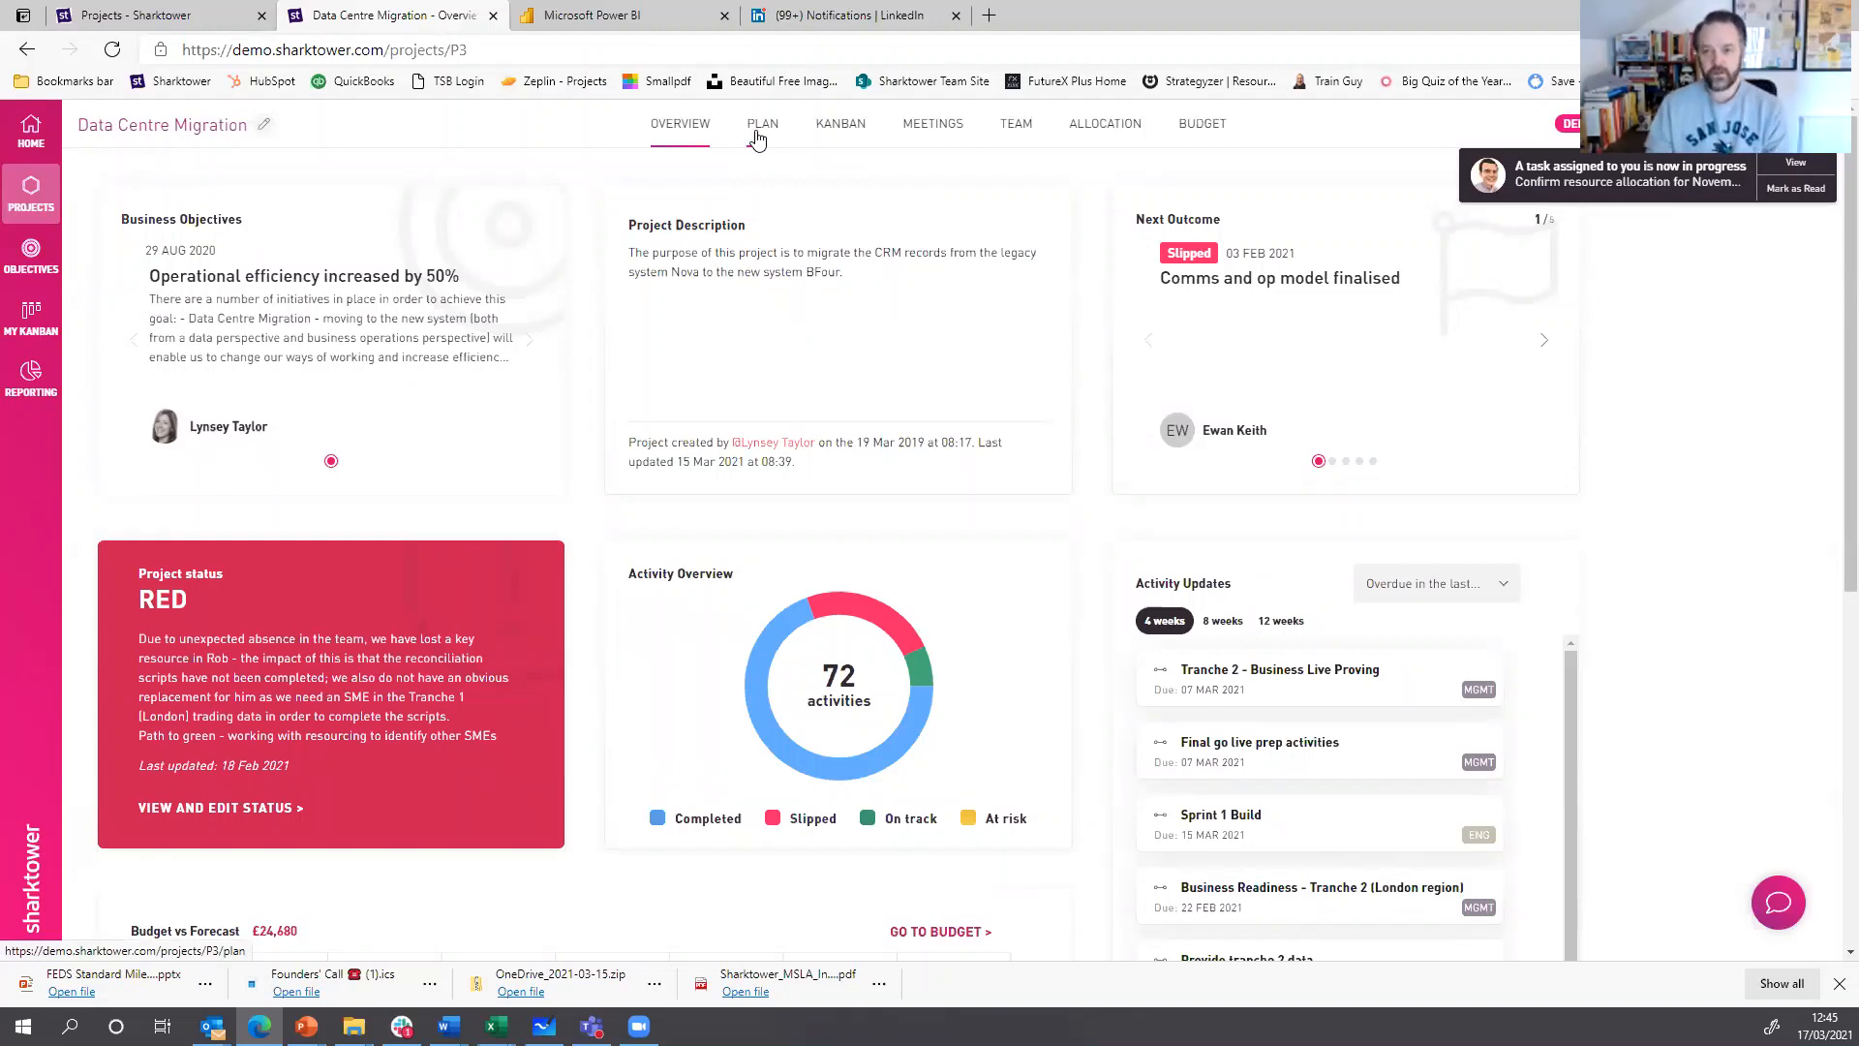
- Open the project's plan and examine its workstreams along the timeline through to the final sprint activities
{"action": "left_click", "coordinate": [759, 139]}
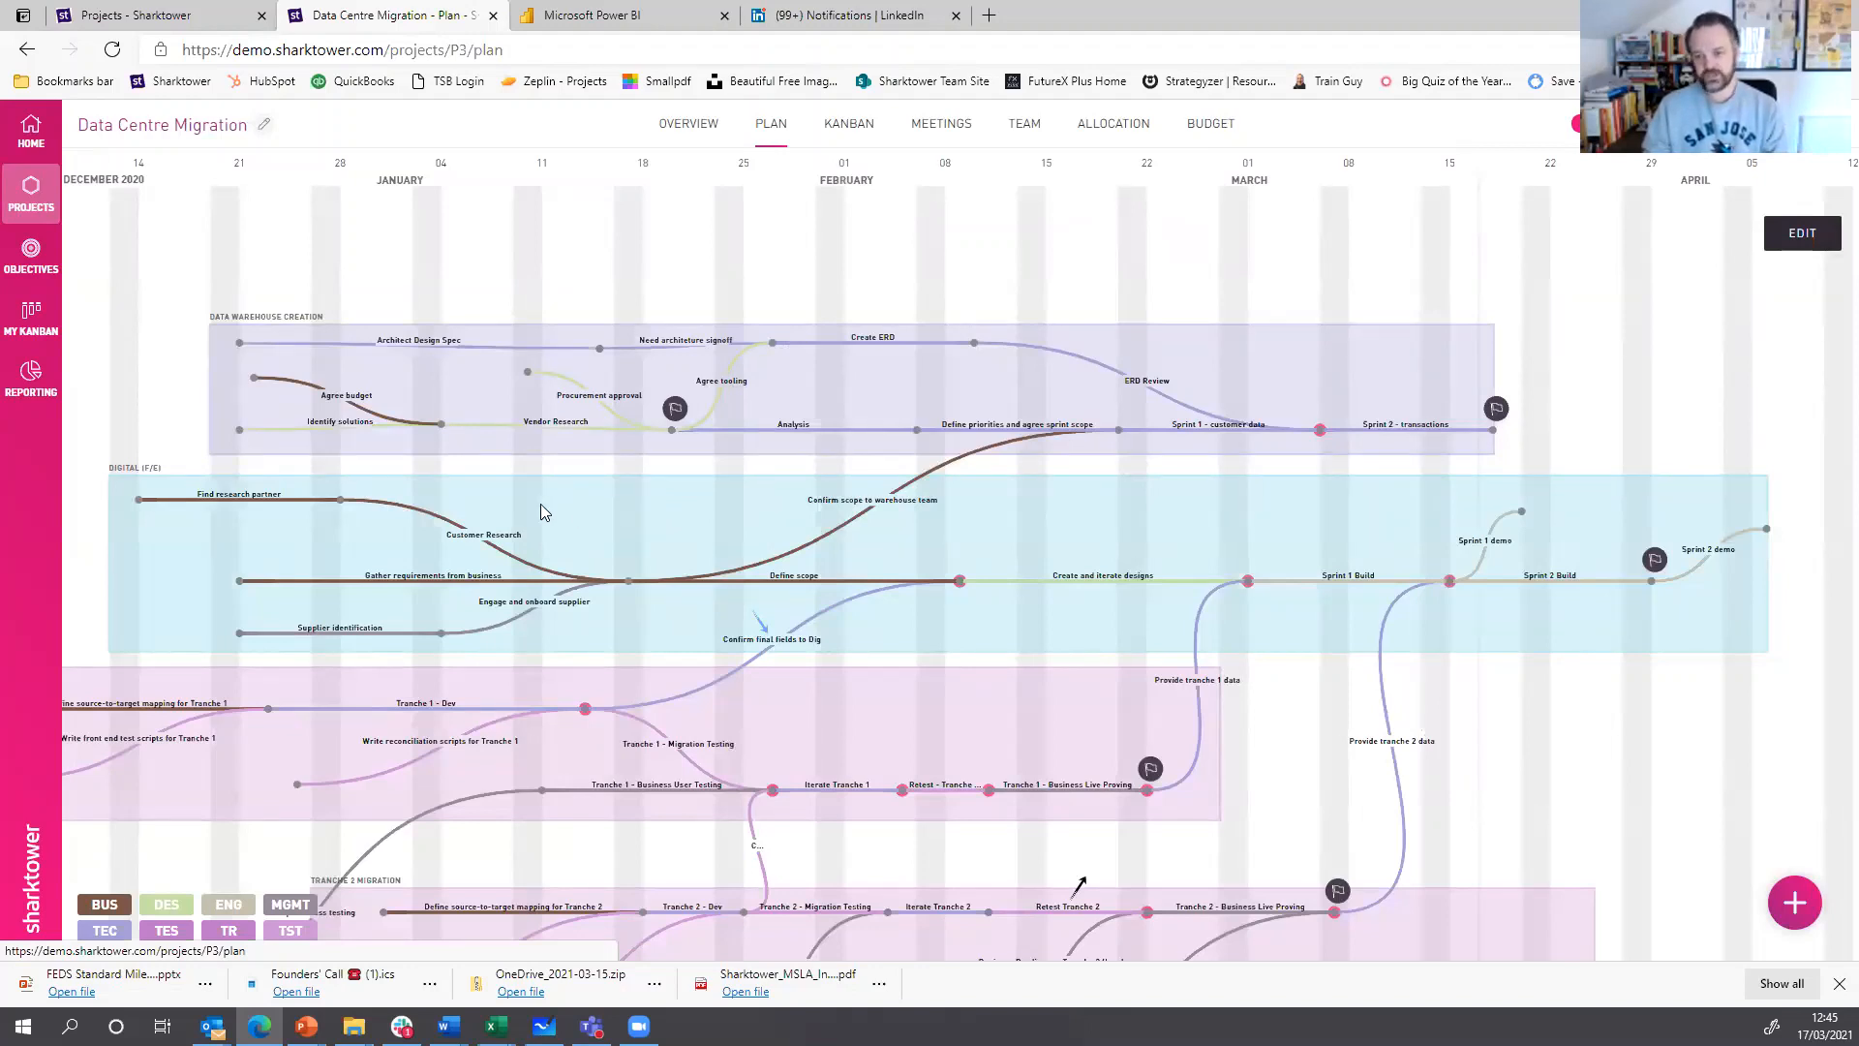
{"action": "left_click_drag", "start_coordinate": [139, 273], "coordinate": [332, 210]}
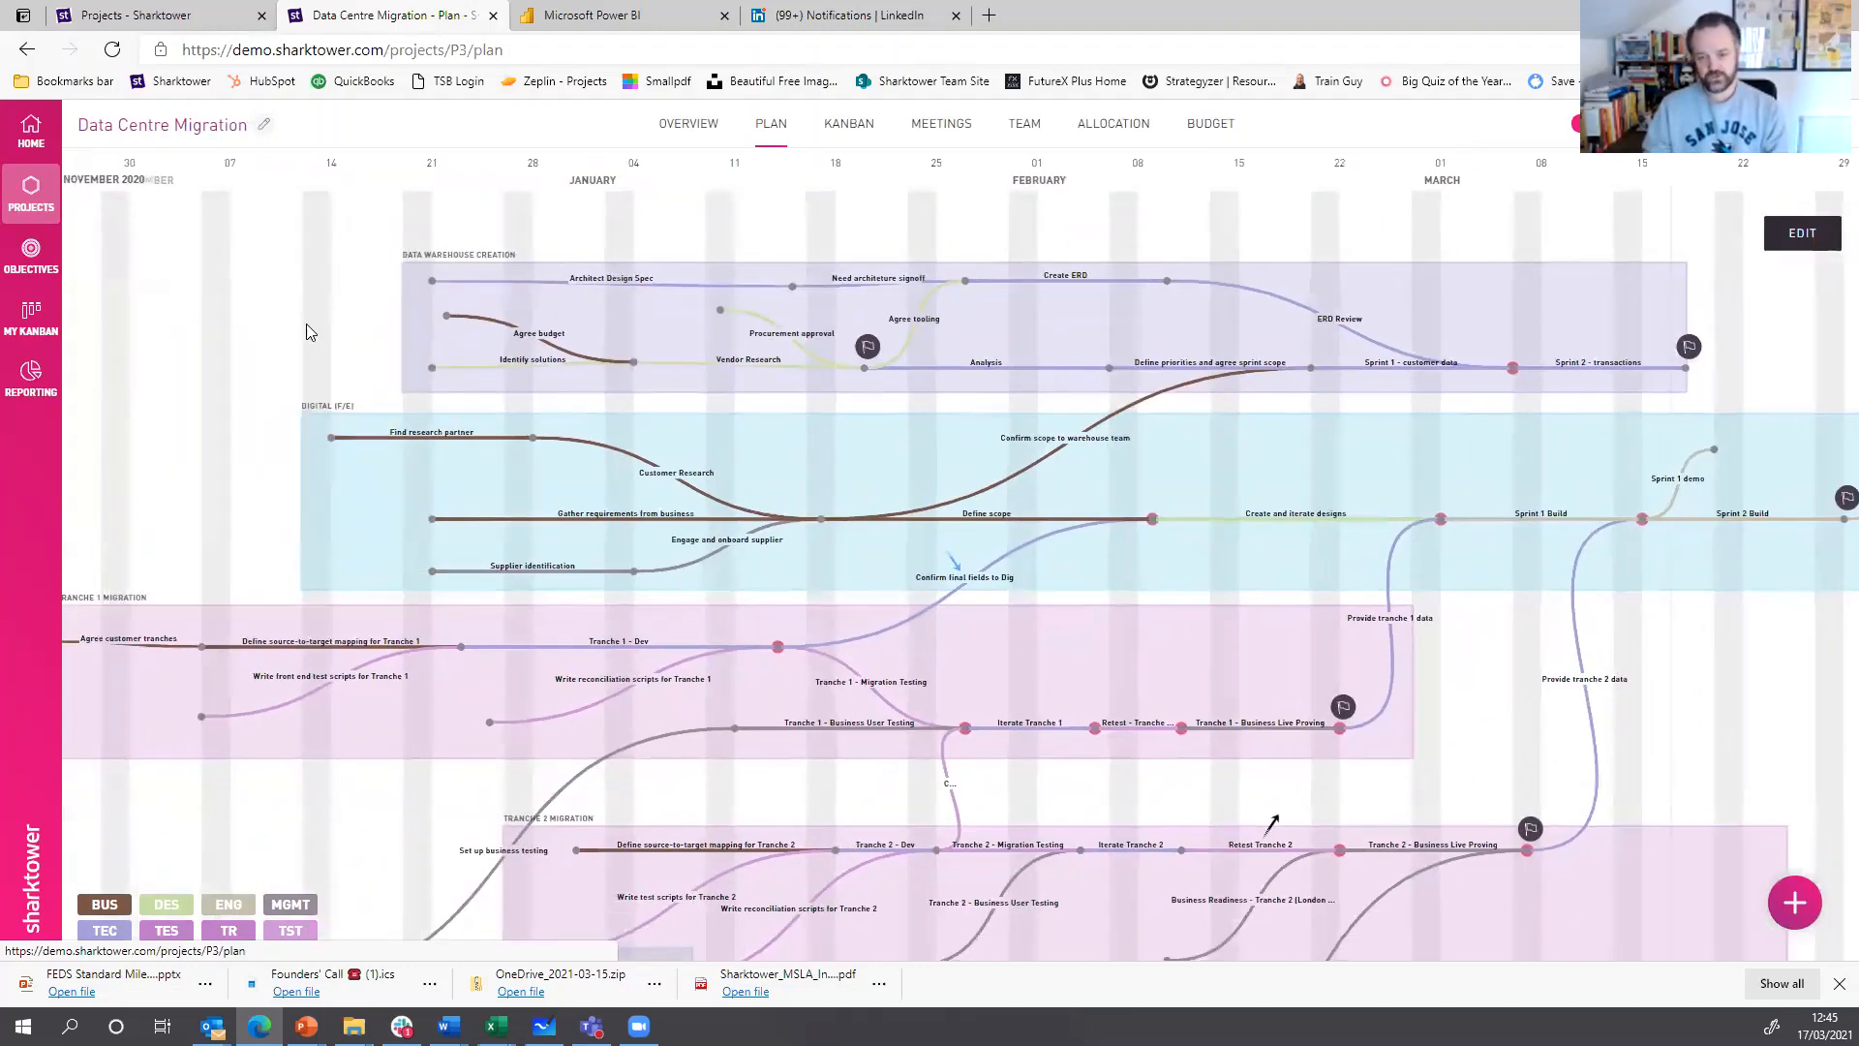
{"action": "left_click_drag", "start_coordinate": [305, 333], "coordinate": [266, 319]}
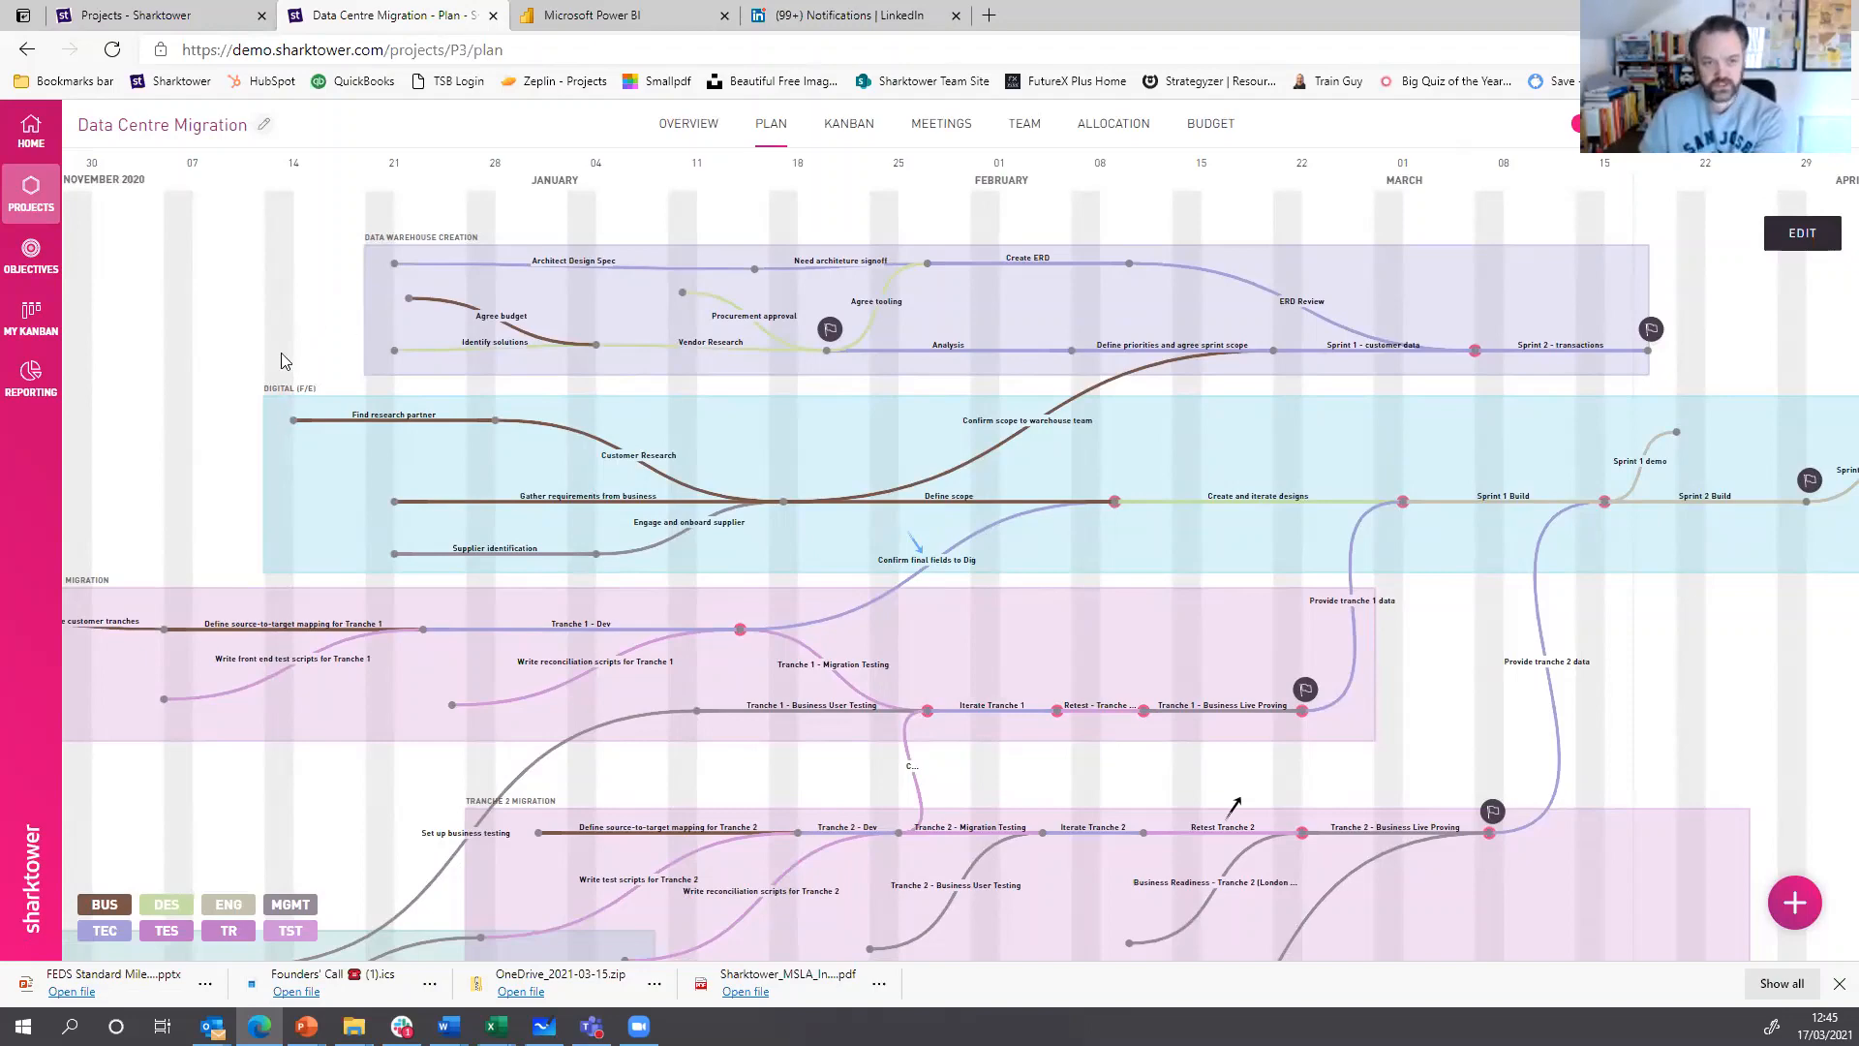
{"action": "scroll", "coordinate": [278, 327], "scroll_direction": "up", "scroll_amount": 2}
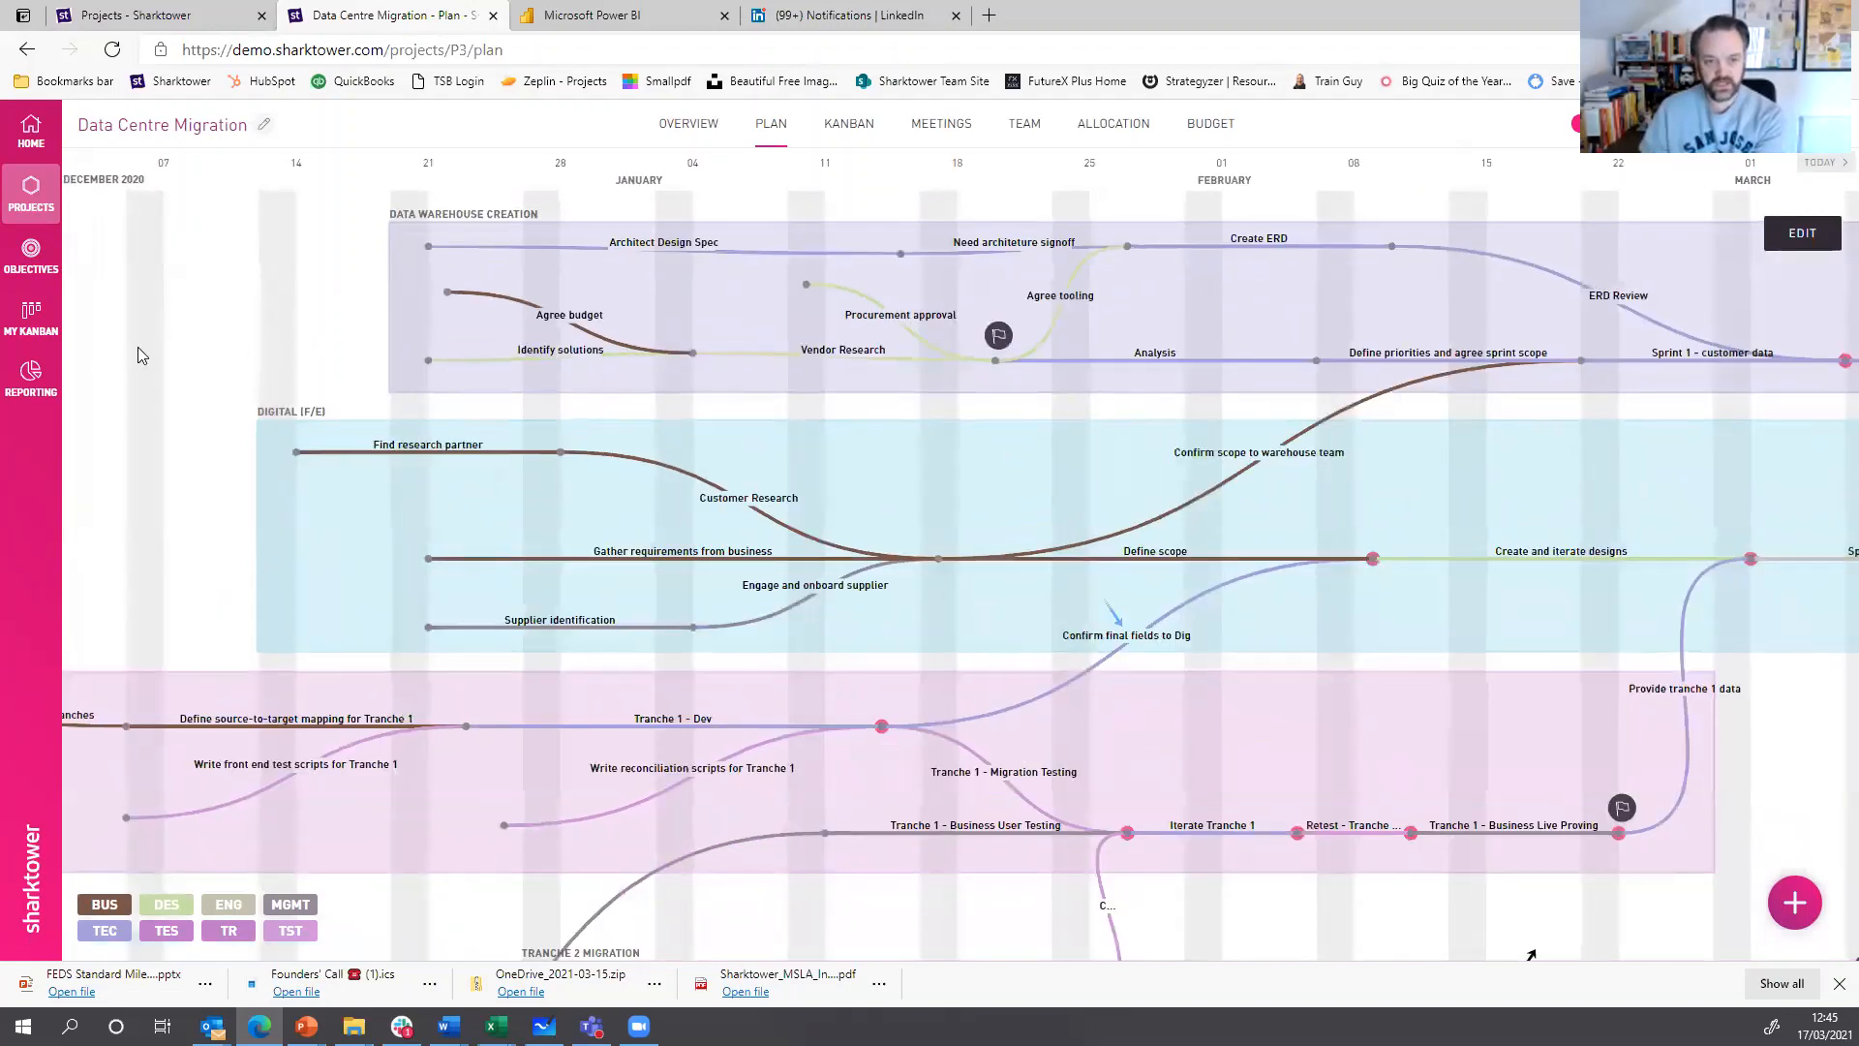
{"action": "left_click_drag", "start_coordinate": [292, 315], "coordinate": [138, 346]}
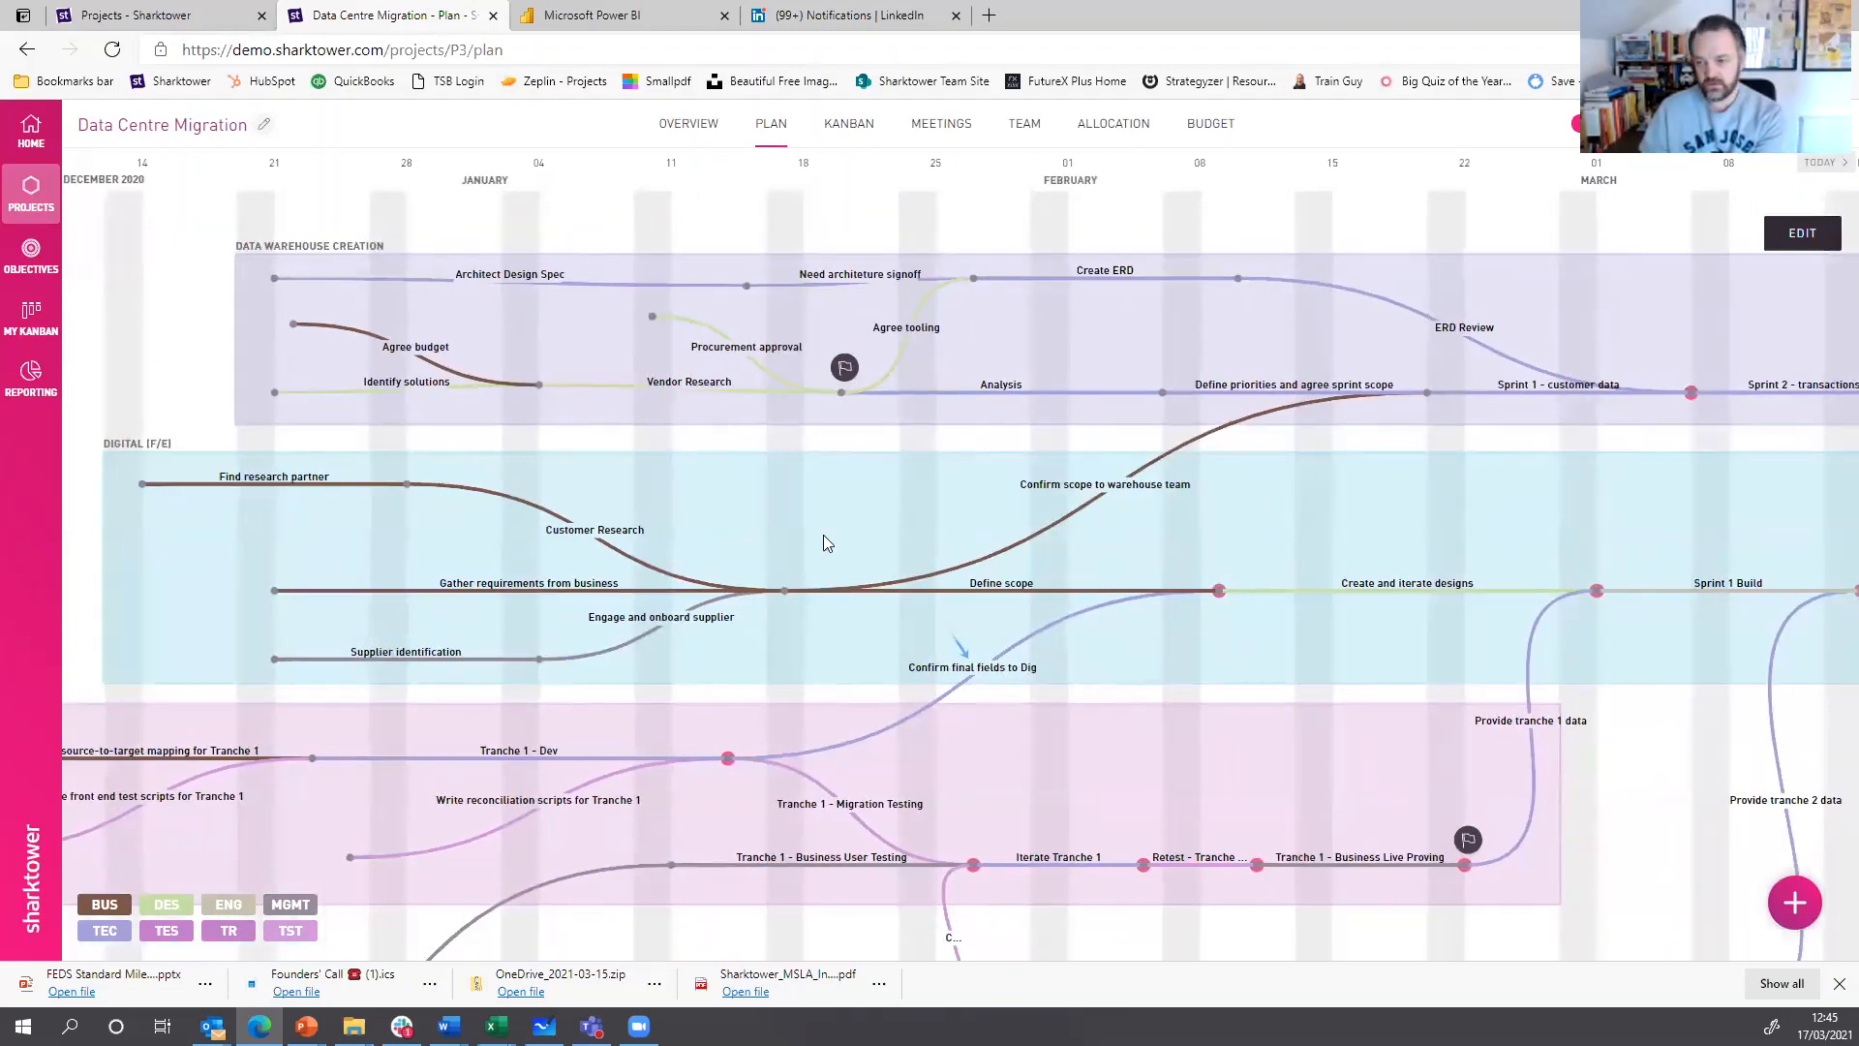
{"action": "left_click_drag", "start_coordinate": [1311, 340], "coordinate": [562, 336]}
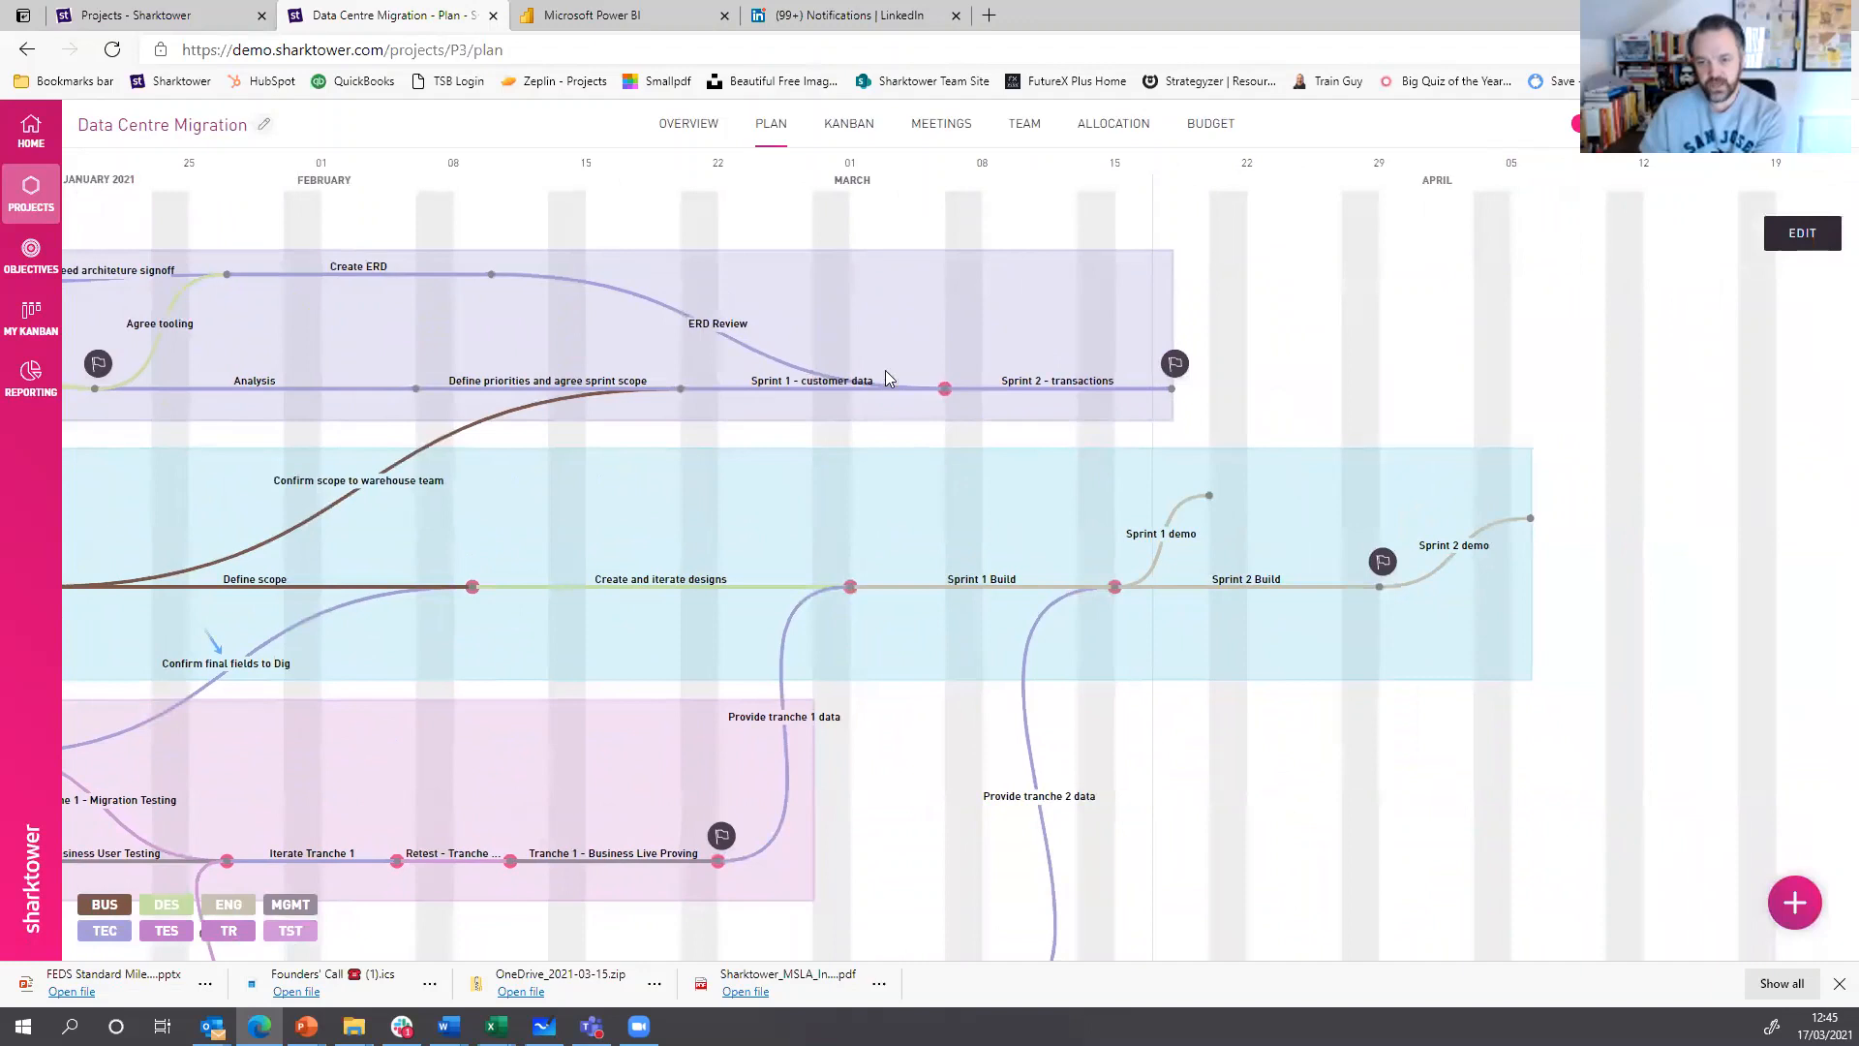
- View the details of the outcome ending the Data Warehouse Creation workstream and of its Procurement Approval outcome, closing each one
{"action": "left_click", "coordinate": [1174, 368]}
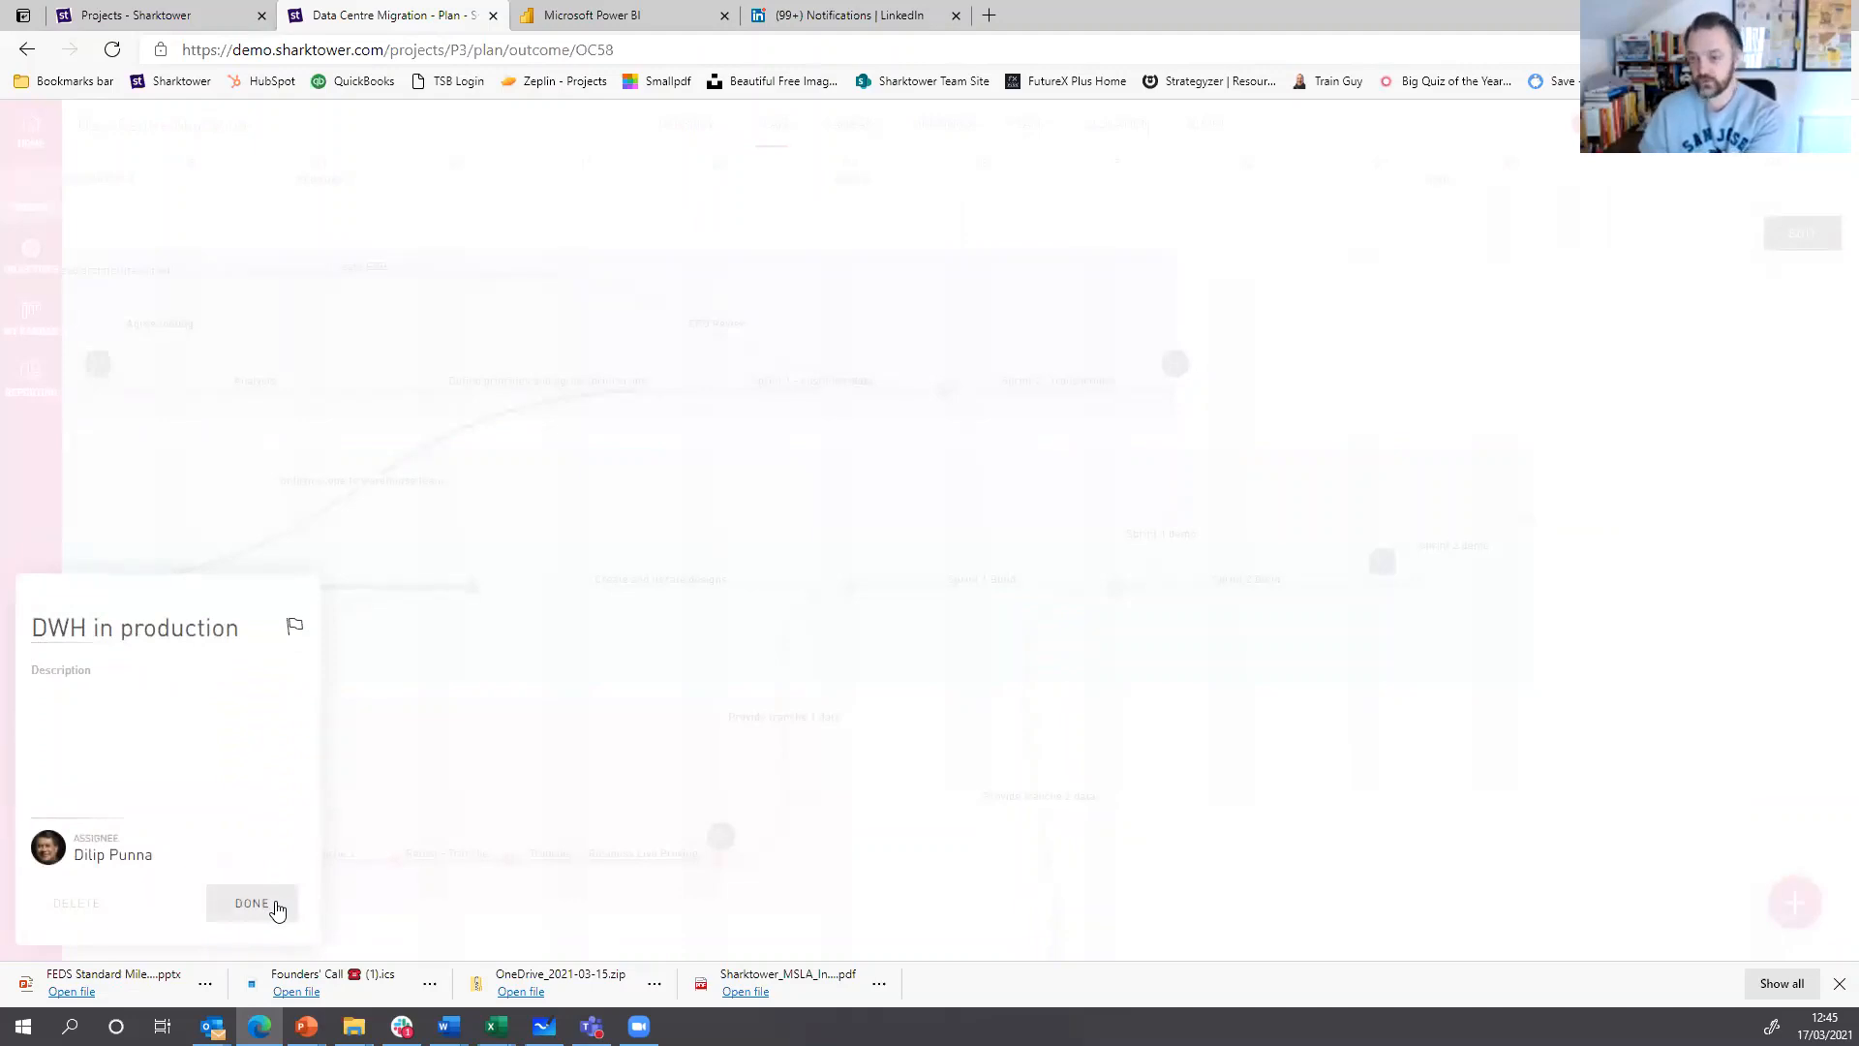
{"action": "left_click", "coordinate": [252, 904]}
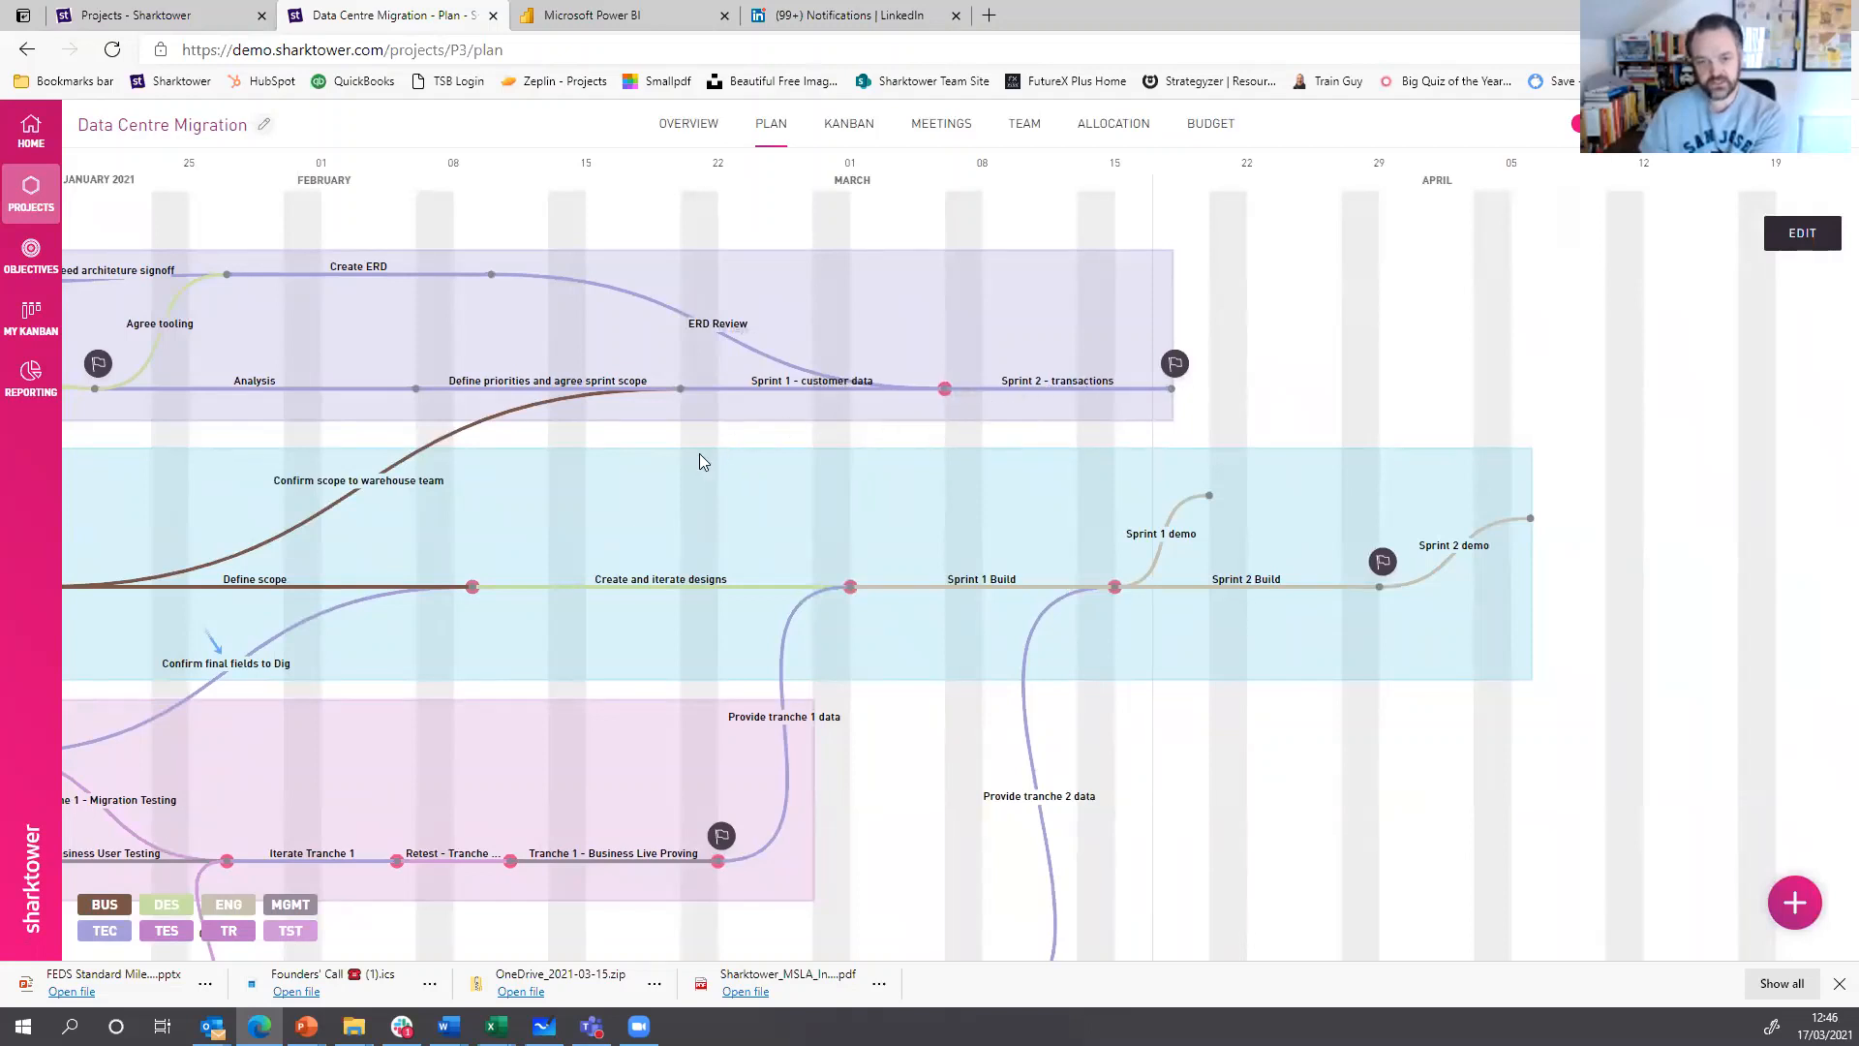
{"action": "scroll", "coordinate": [1195, 469], "scroll_direction": "left", "scroll_amount": 5}
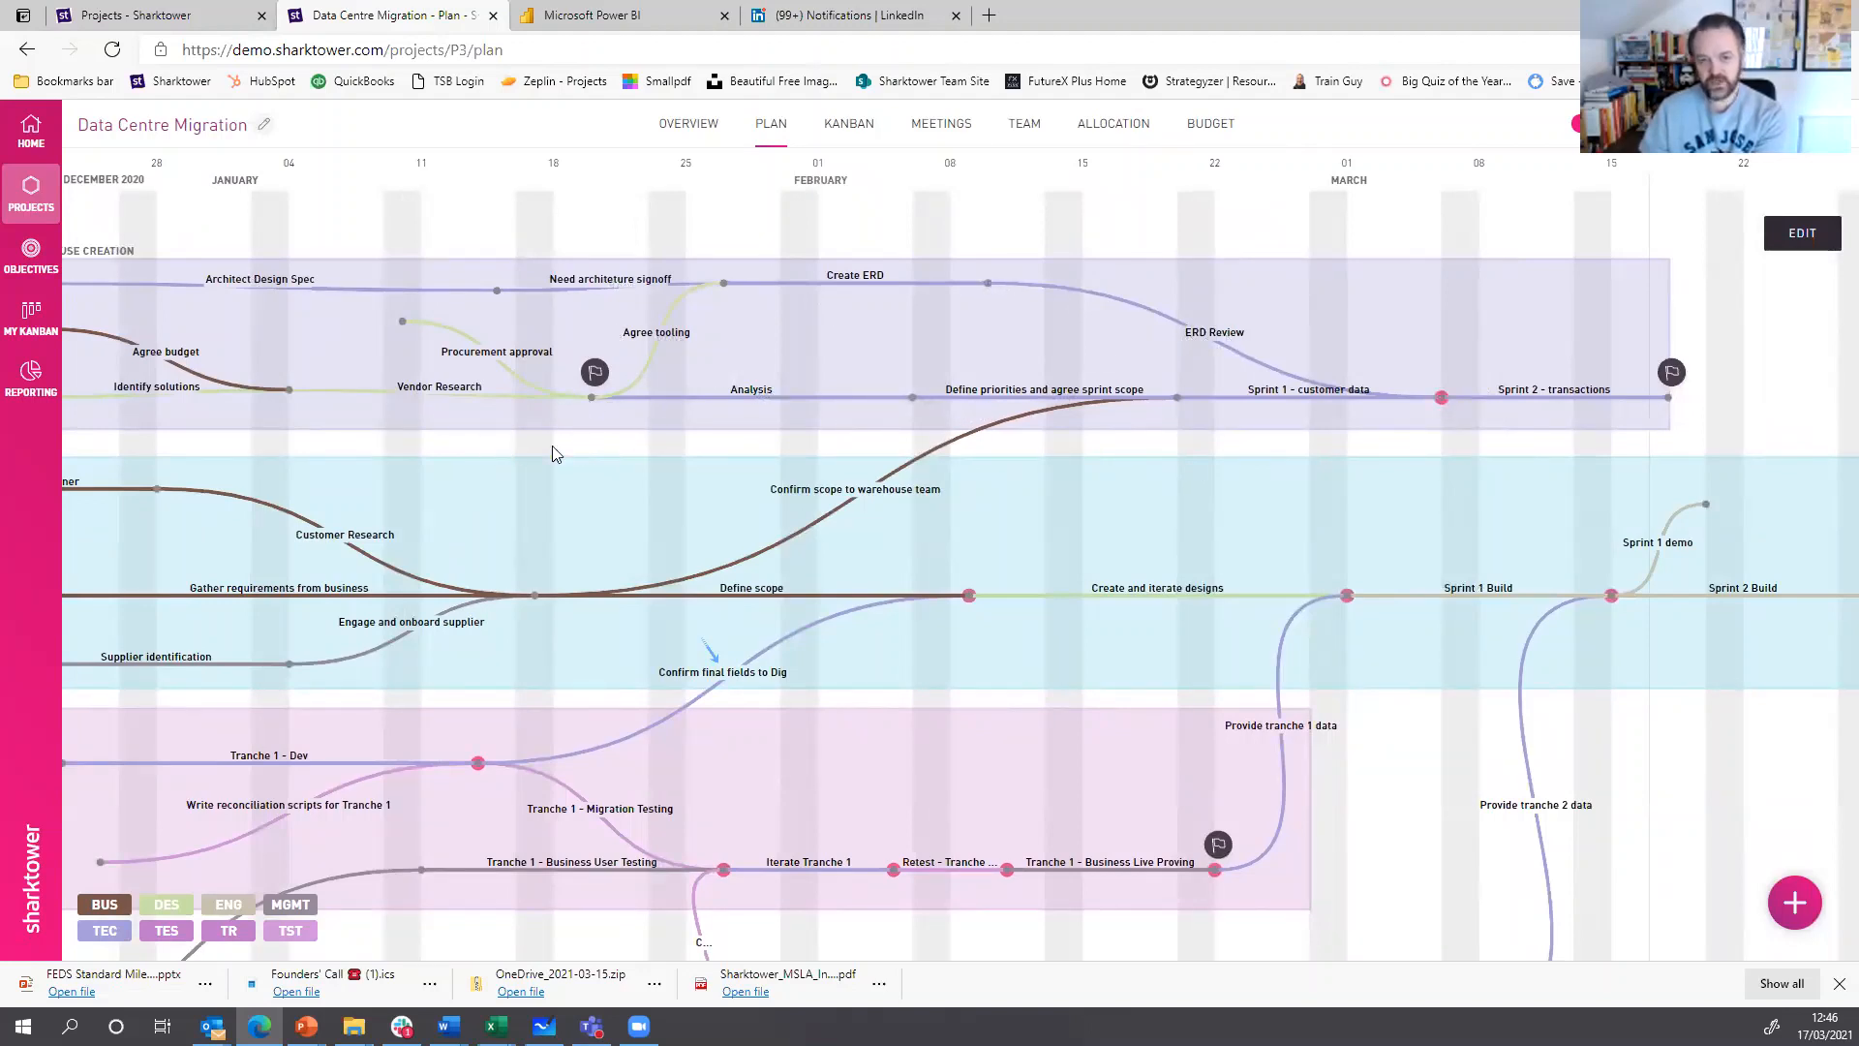
{"action": "scroll", "coordinate": [576, 453], "scroll_direction": "left", "scroll_amount": 1}
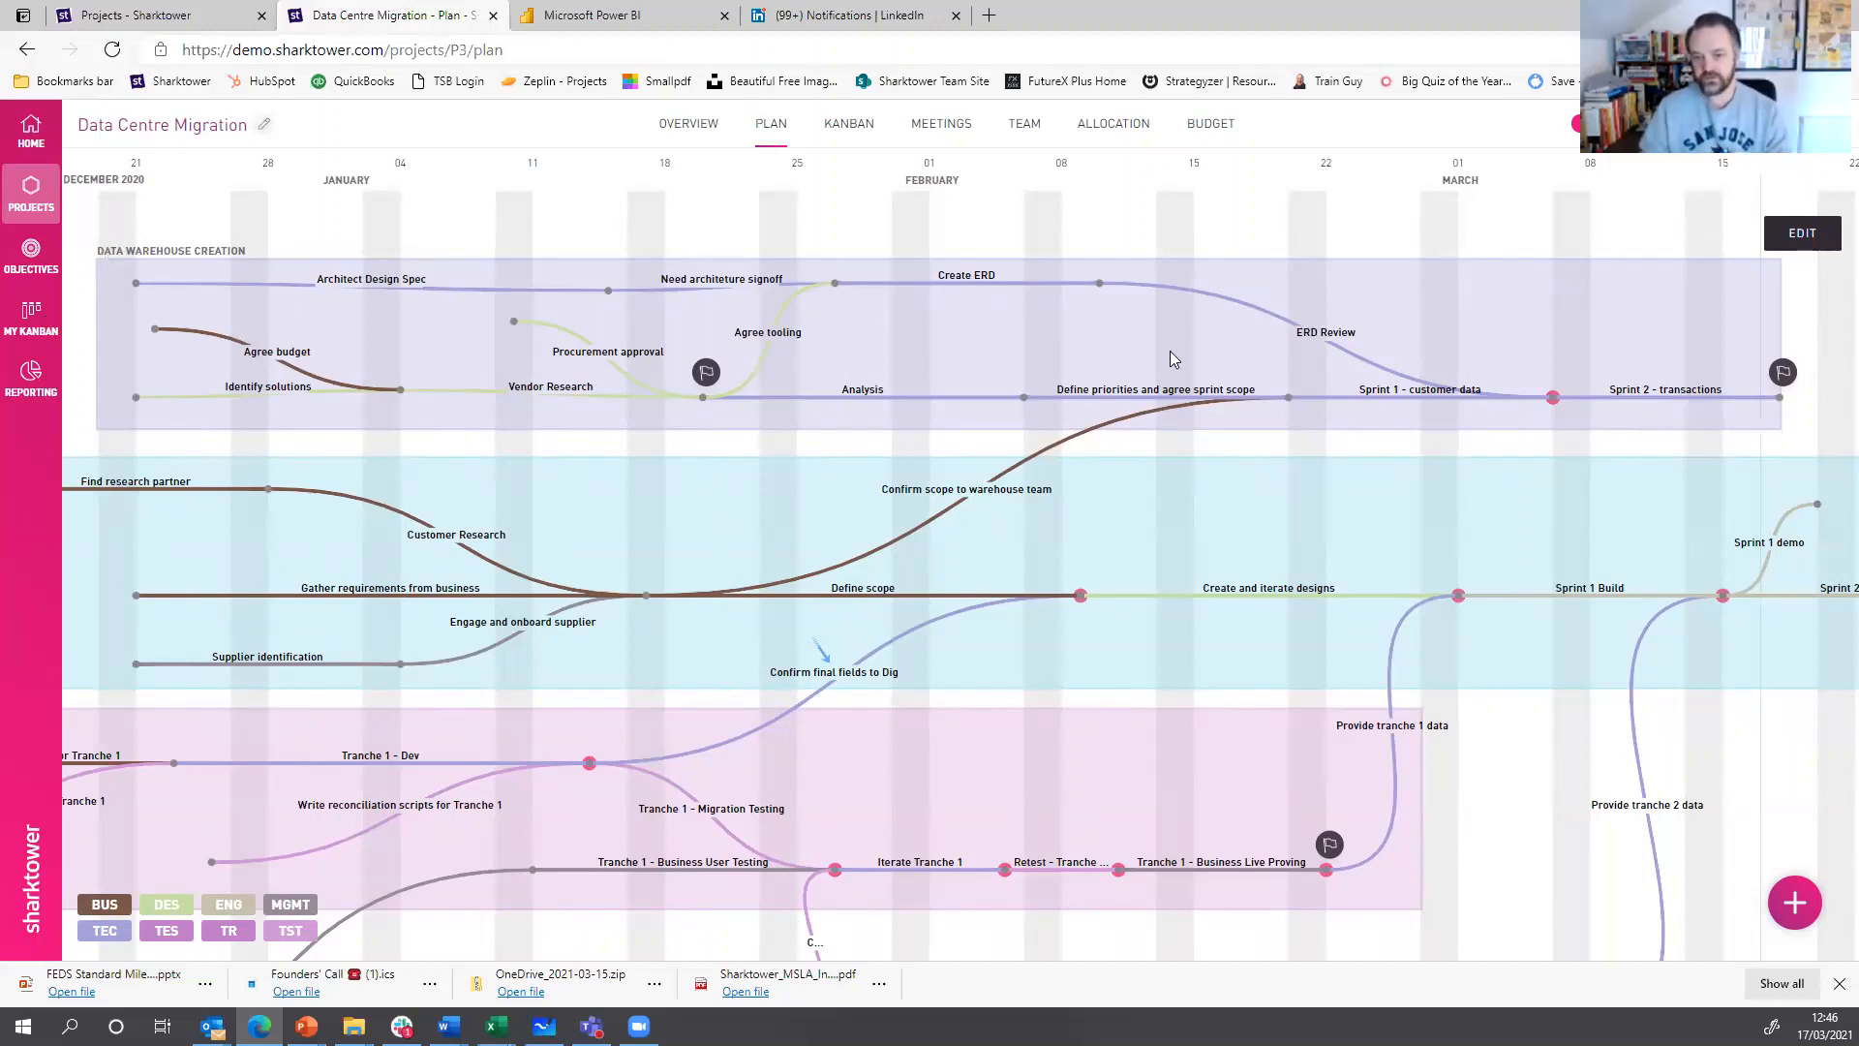
{"action": "left_click", "coordinate": [706, 373]}
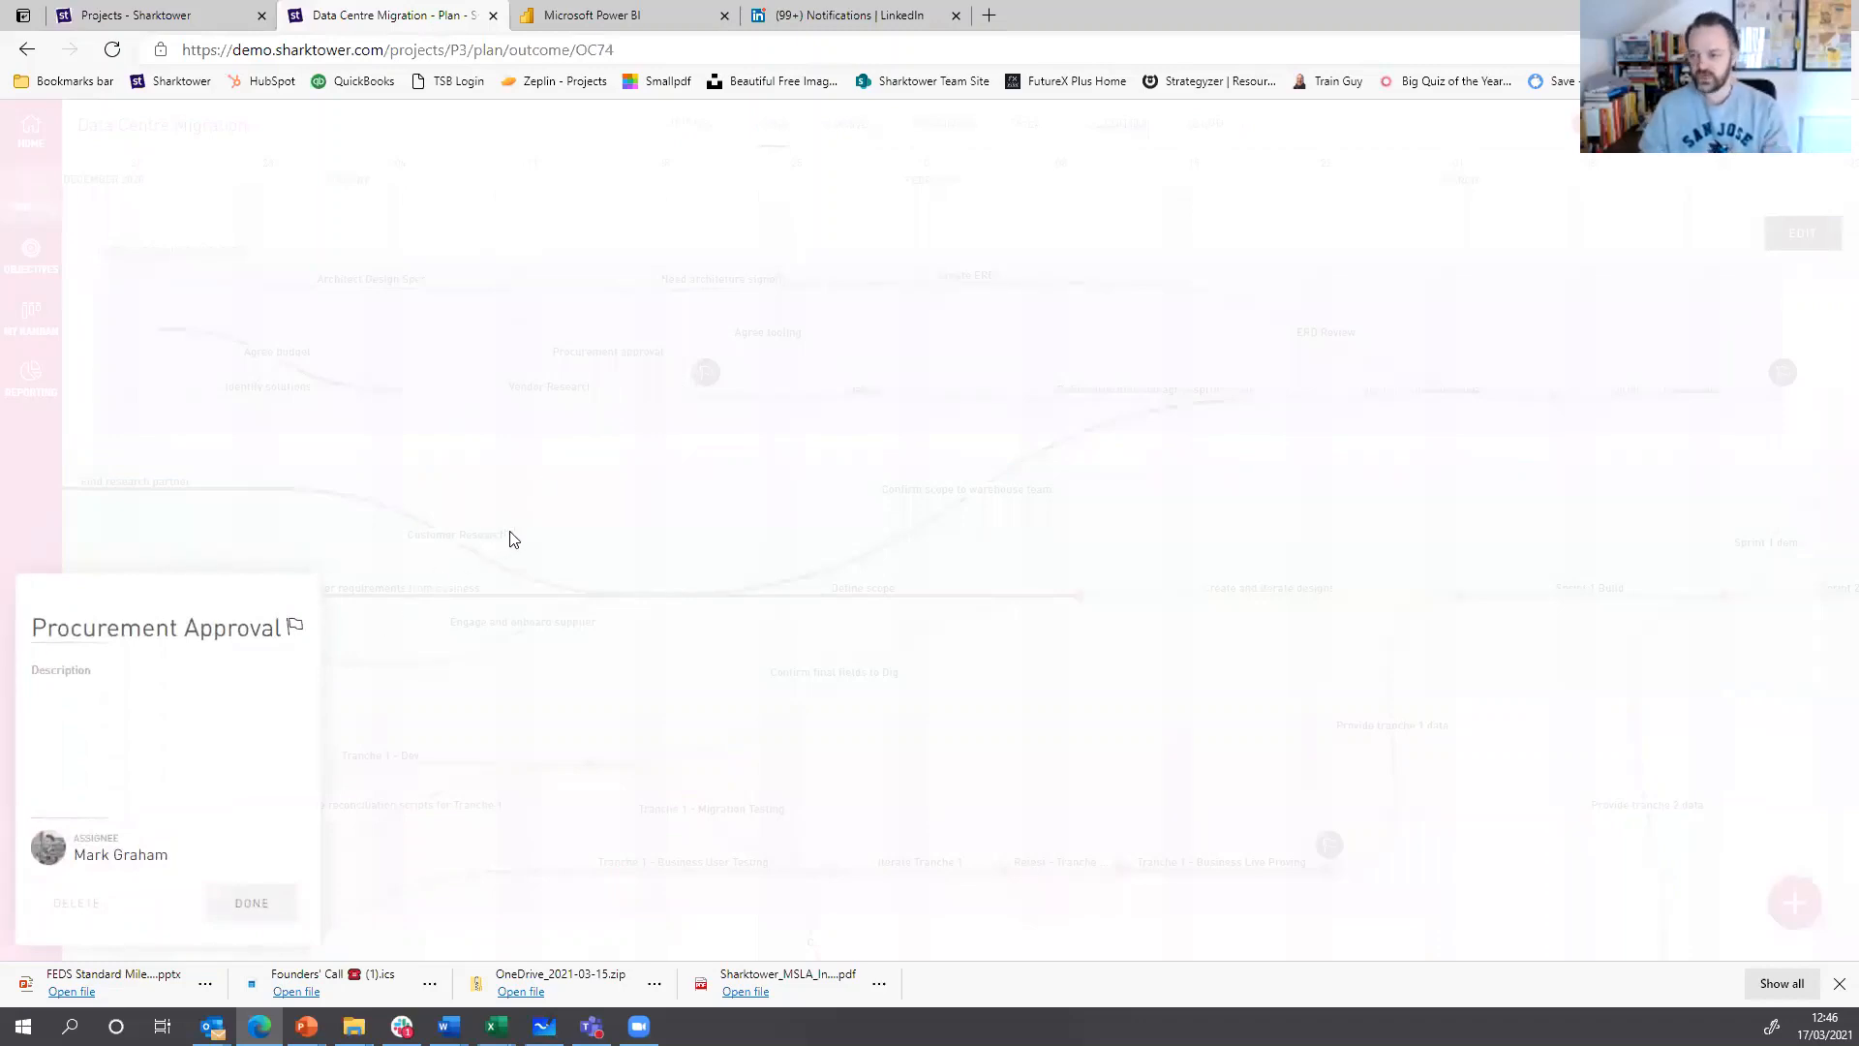
{"action": "left_click", "coordinate": [612, 461]}
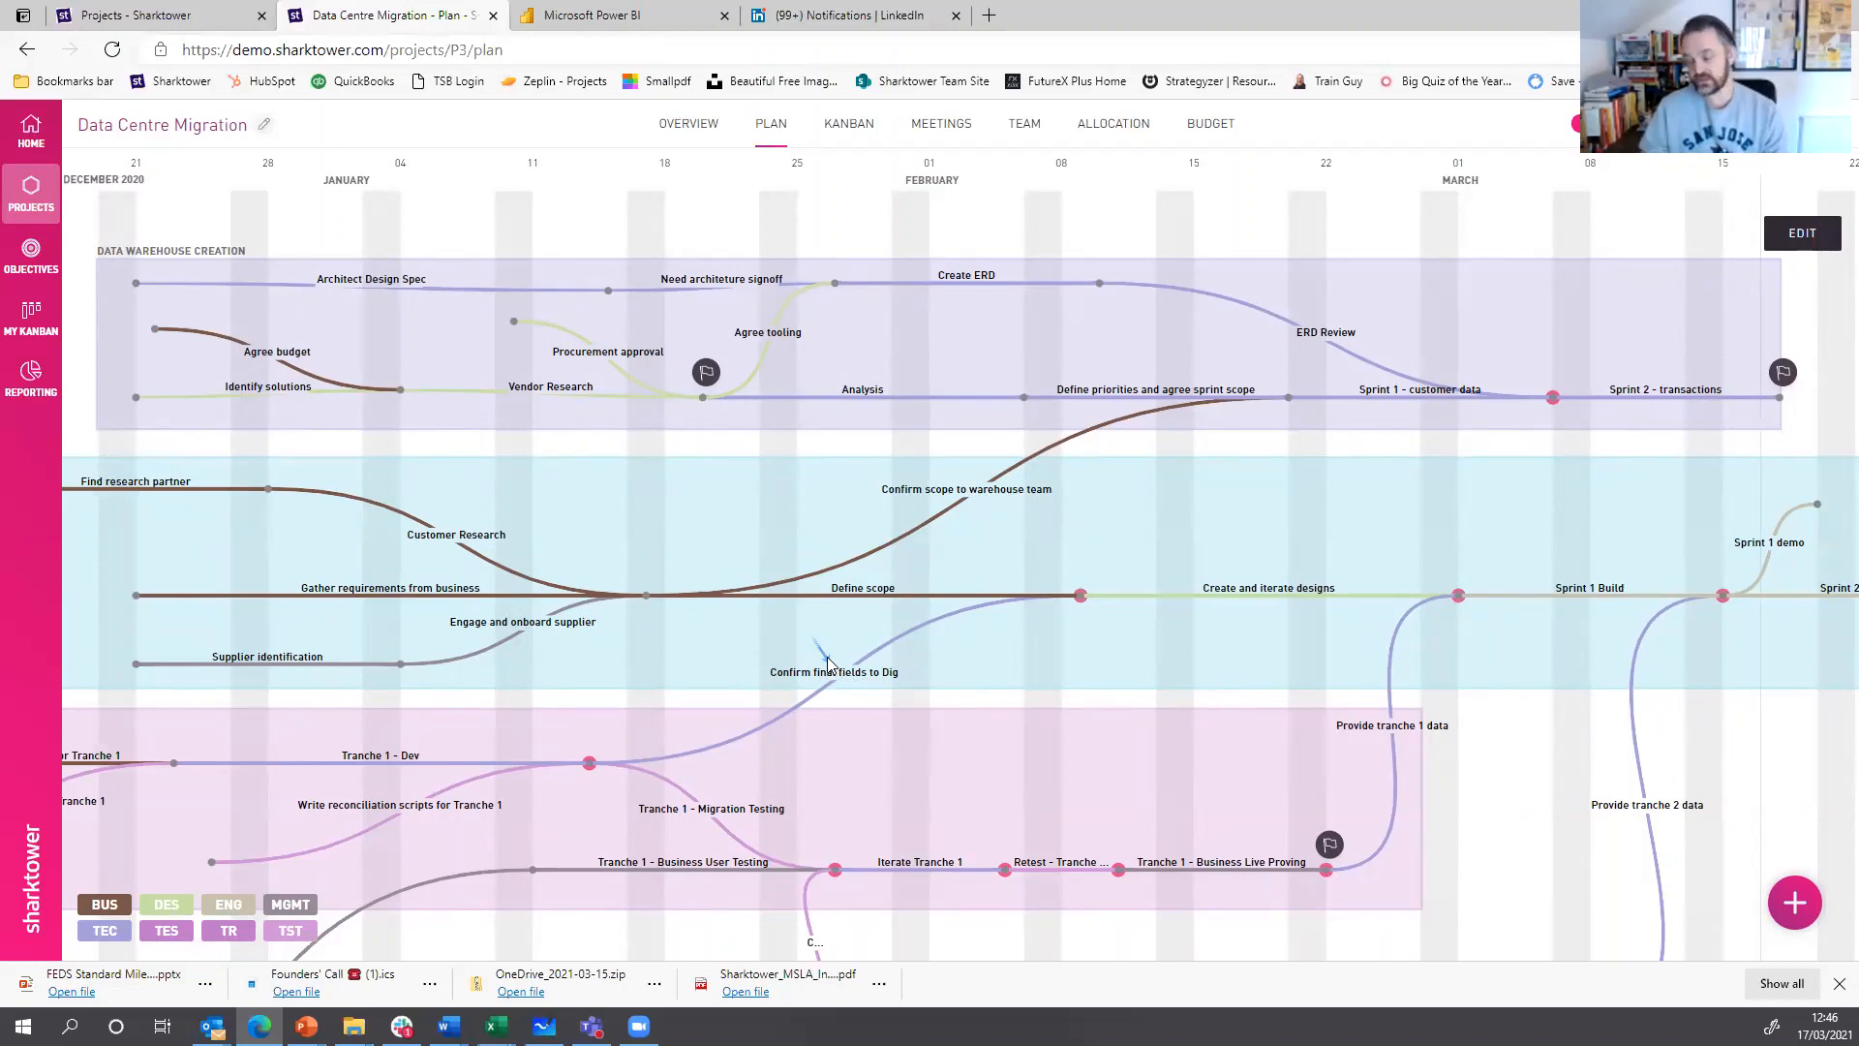
- On the project's overview, advance to the third next outcome and open the business objective "Operational efficiency increased by 50%"
{"action": "scroll", "coordinate": [1085, 666], "scroll_direction": "down", "scroll_amount": 2}
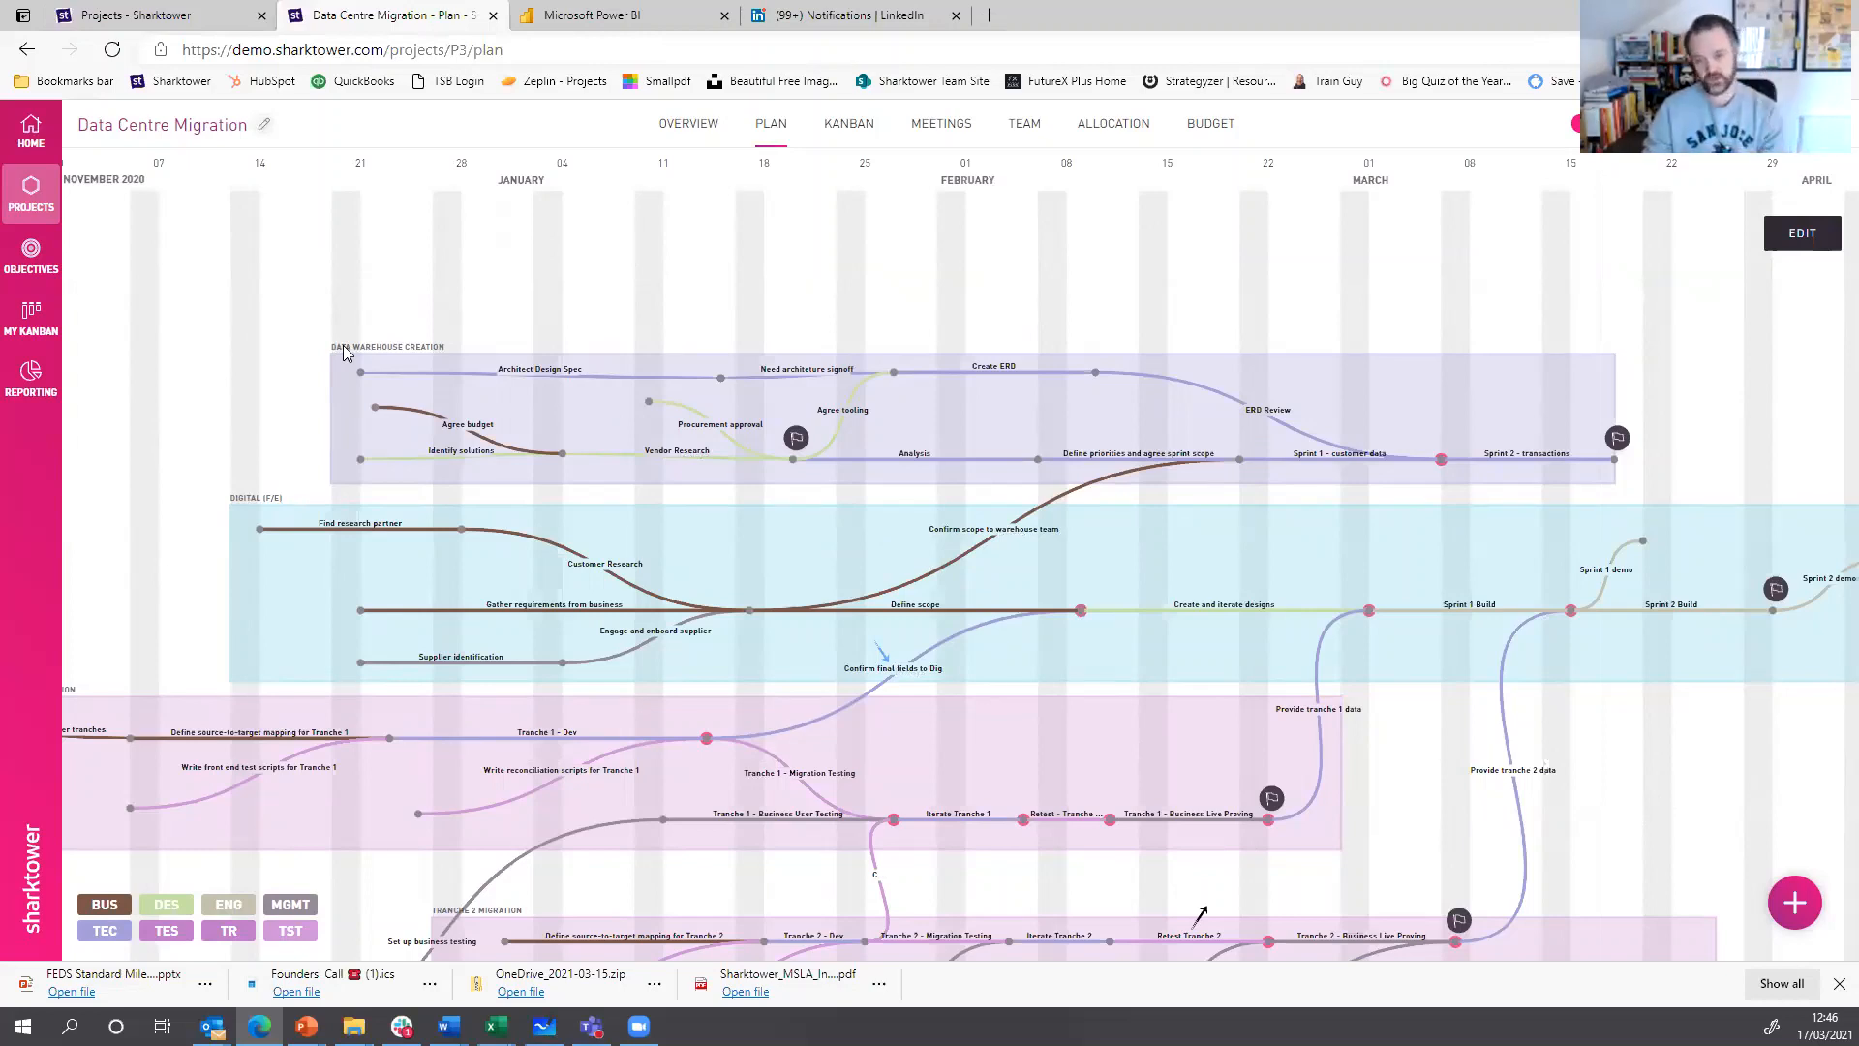
{"action": "scroll", "coordinate": [652, 279], "scroll_direction": "down", "scroll_amount": 1}
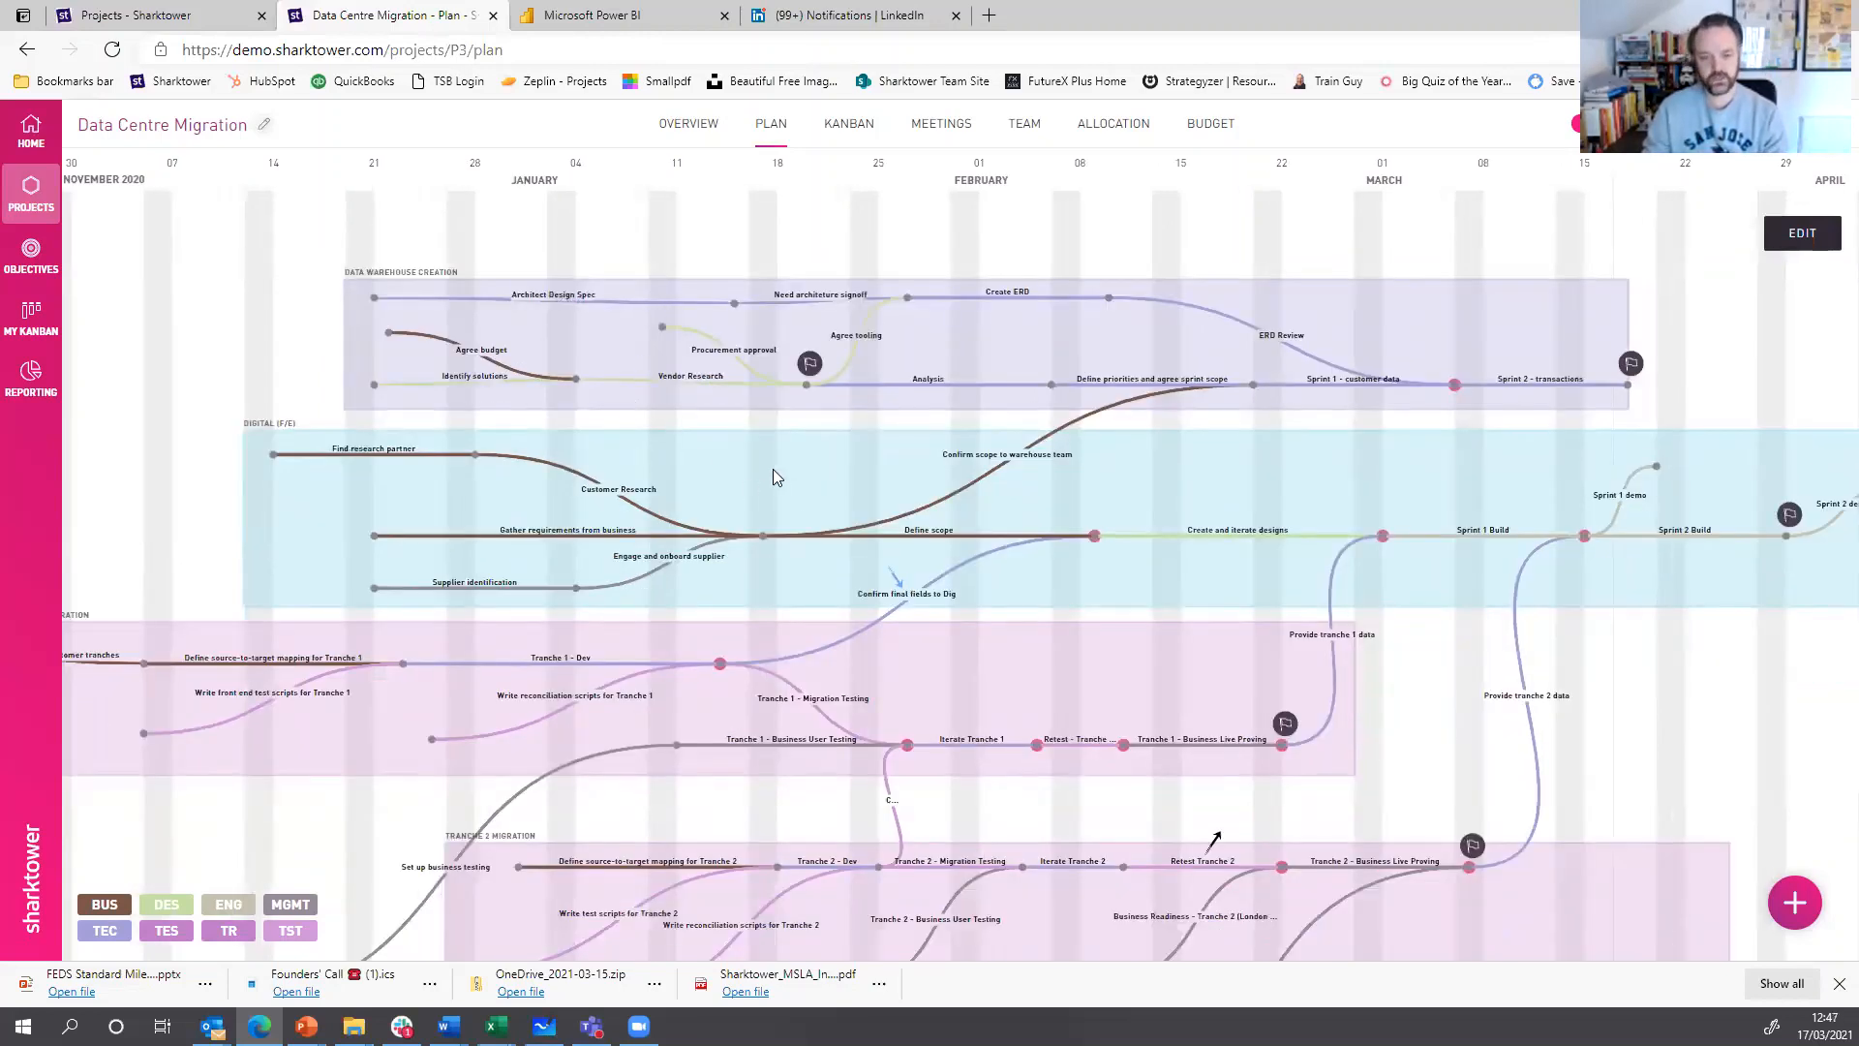
{"action": "left_click_drag", "start_coordinate": [773, 470], "coordinate": [744, 456]}
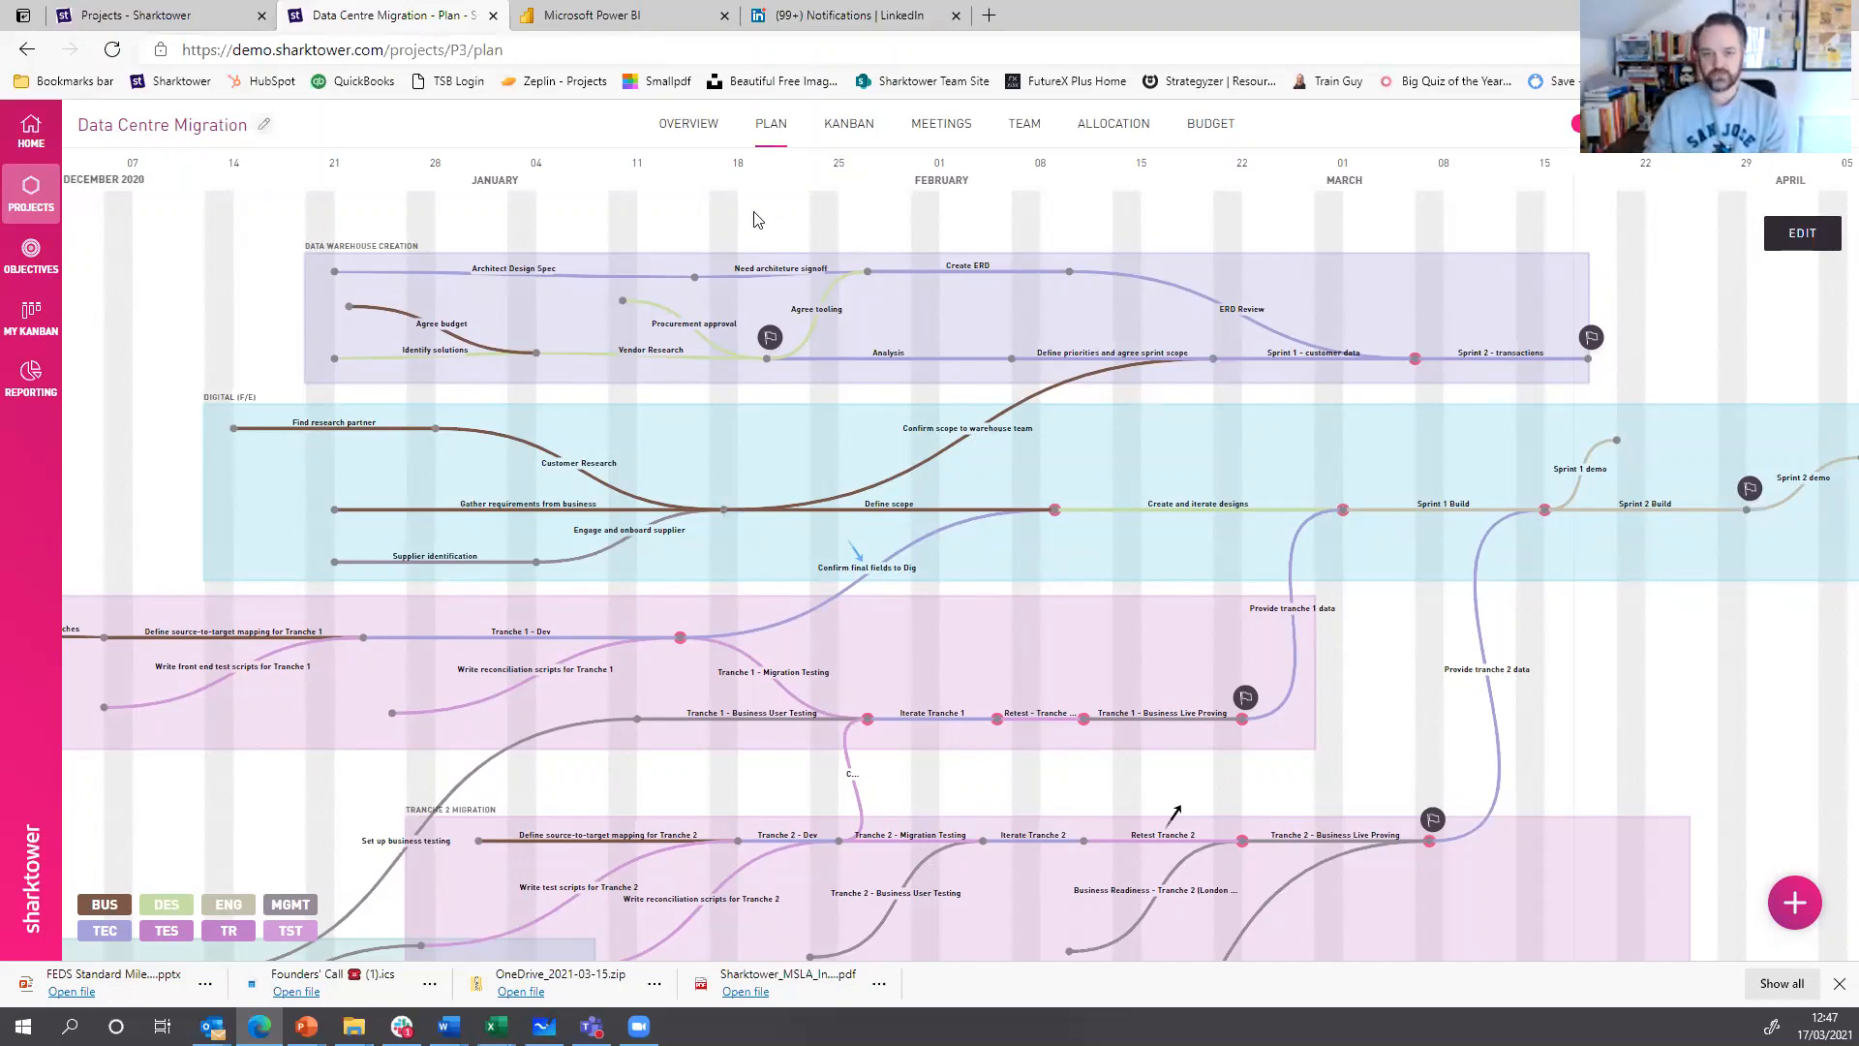
{"action": "left_click", "coordinate": [691, 134]}
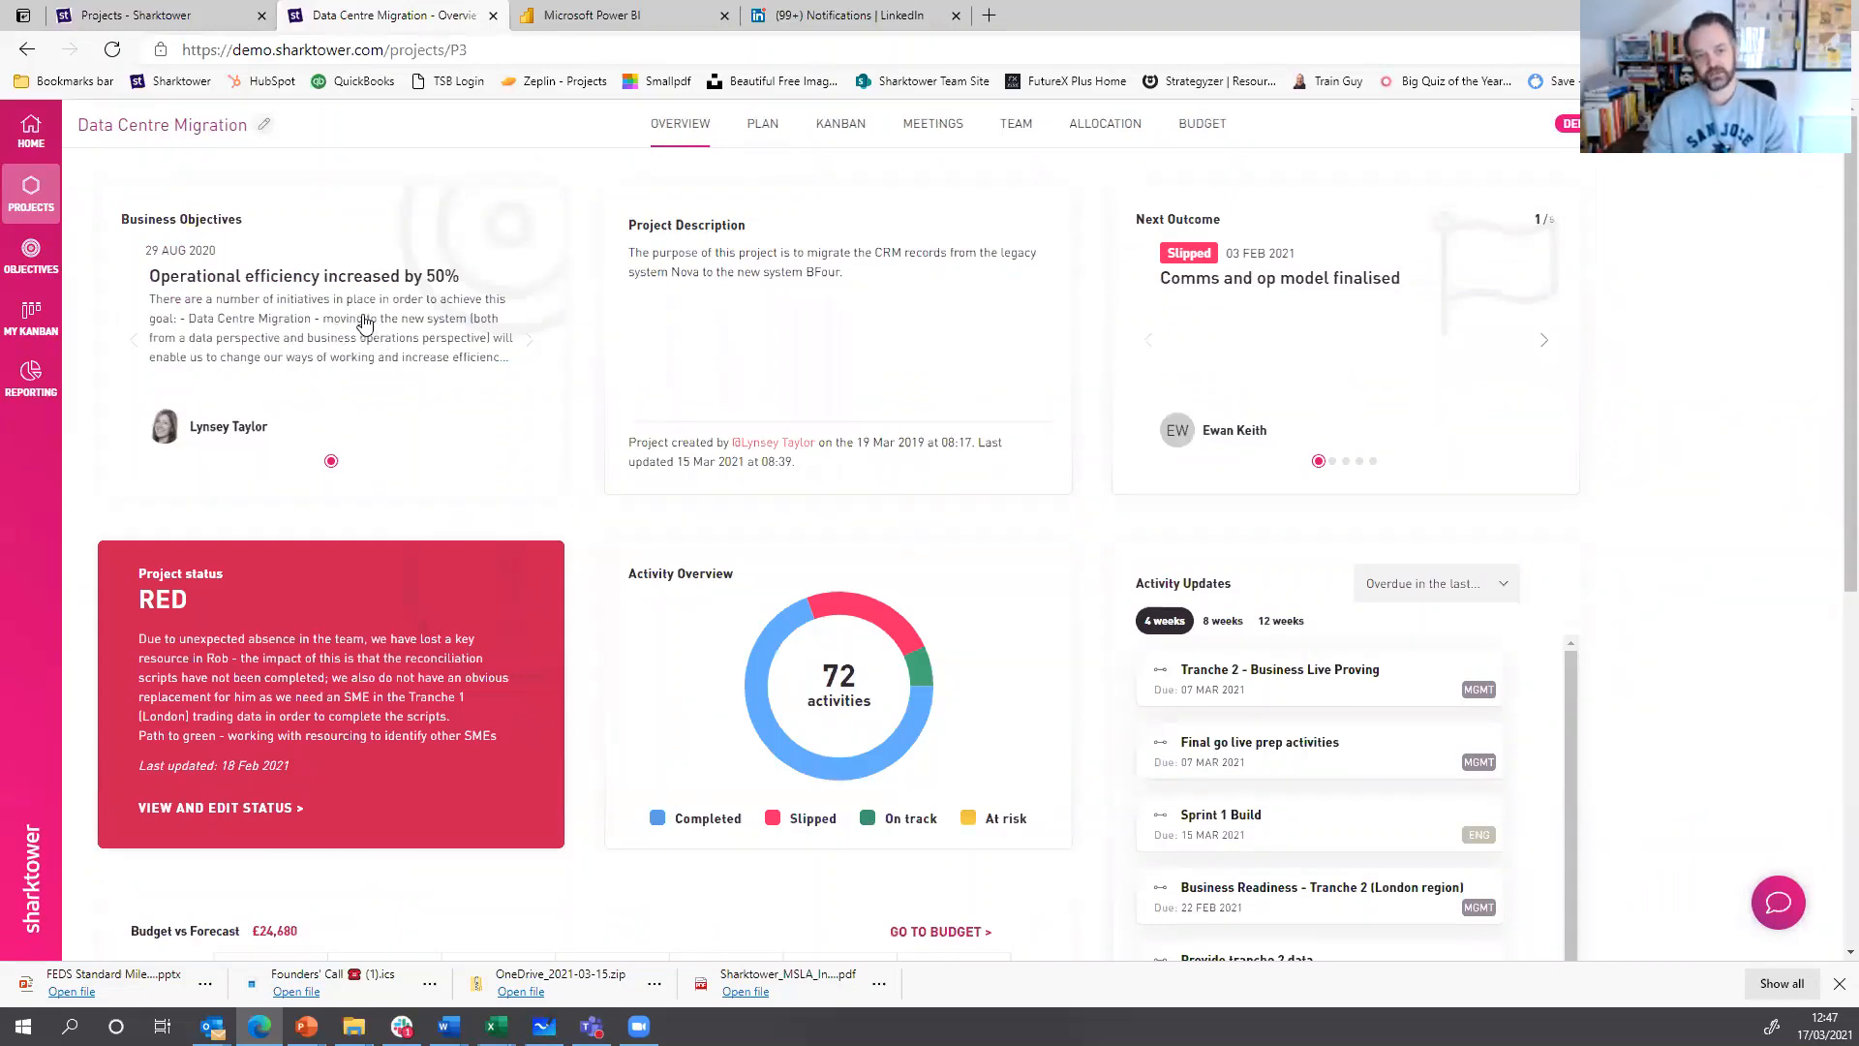
{"action": "left_click", "coordinate": [1541, 343]}
{"action": "left_click", "coordinate": [1543, 341]}
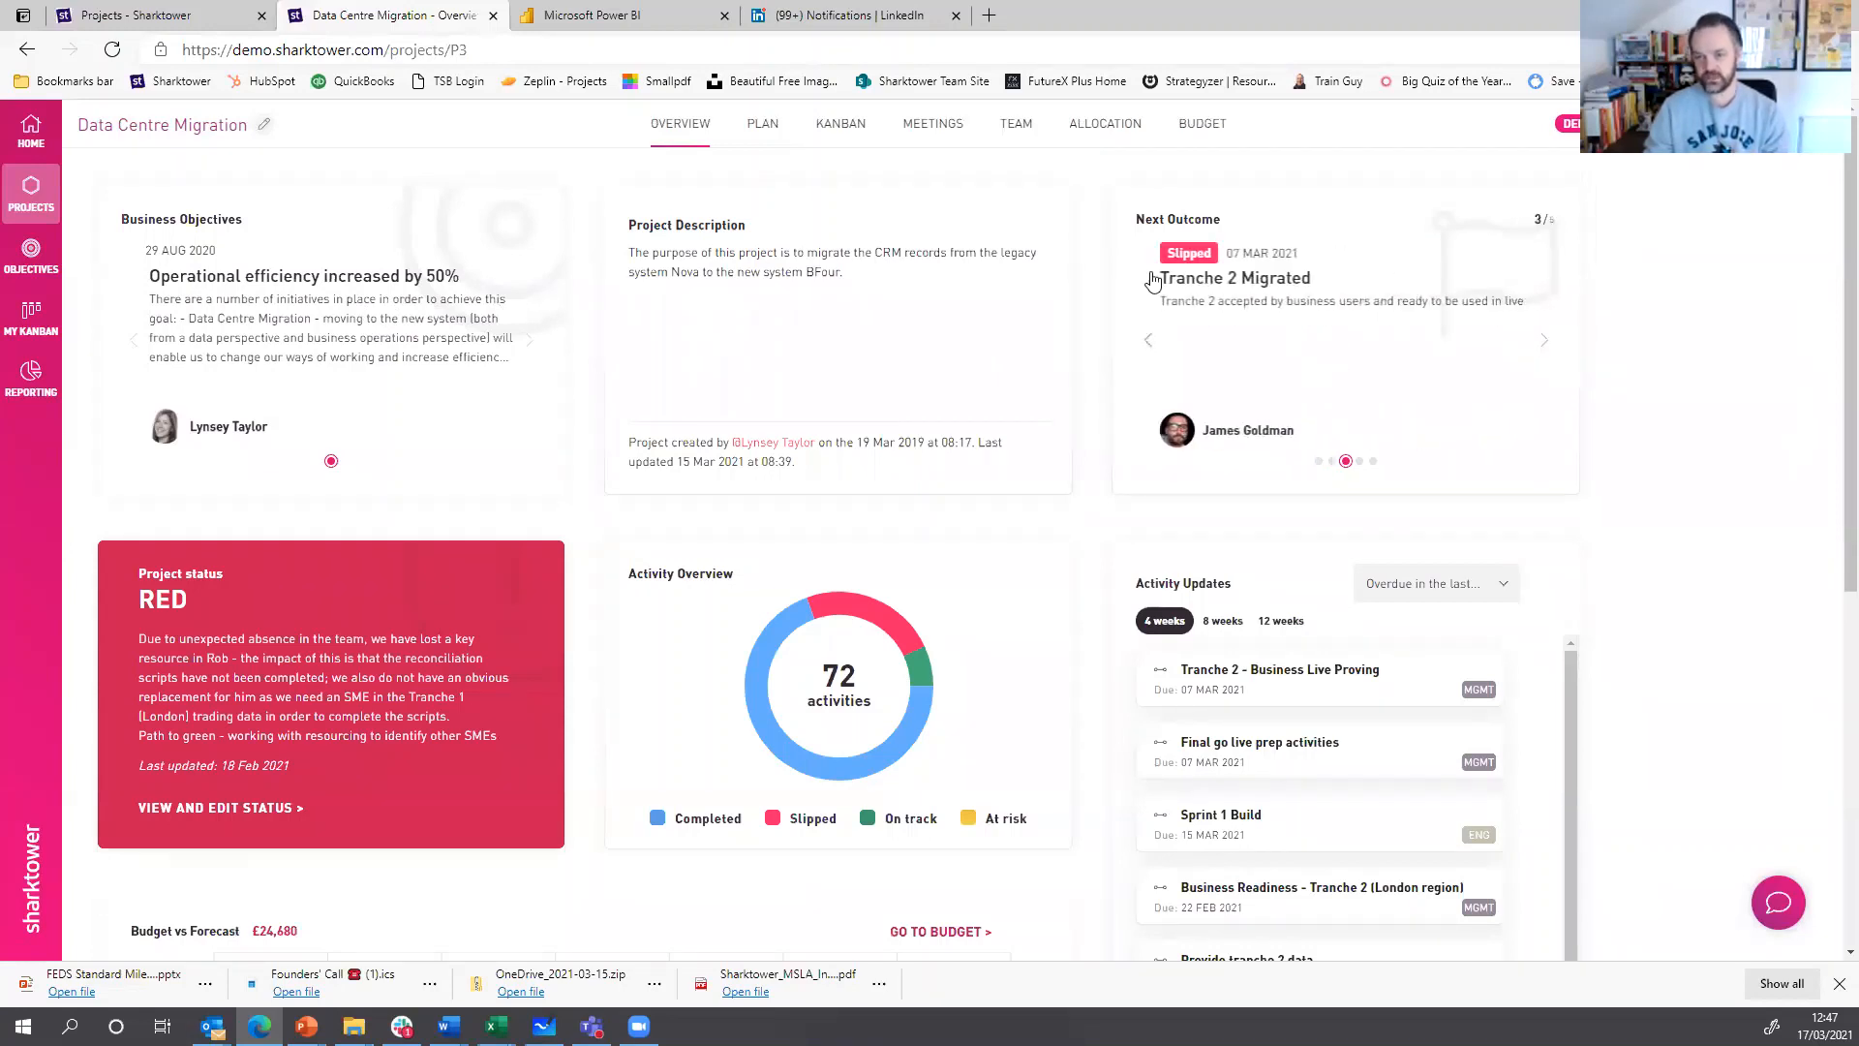
{"action": "left_click", "coordinate": [368, 300]}
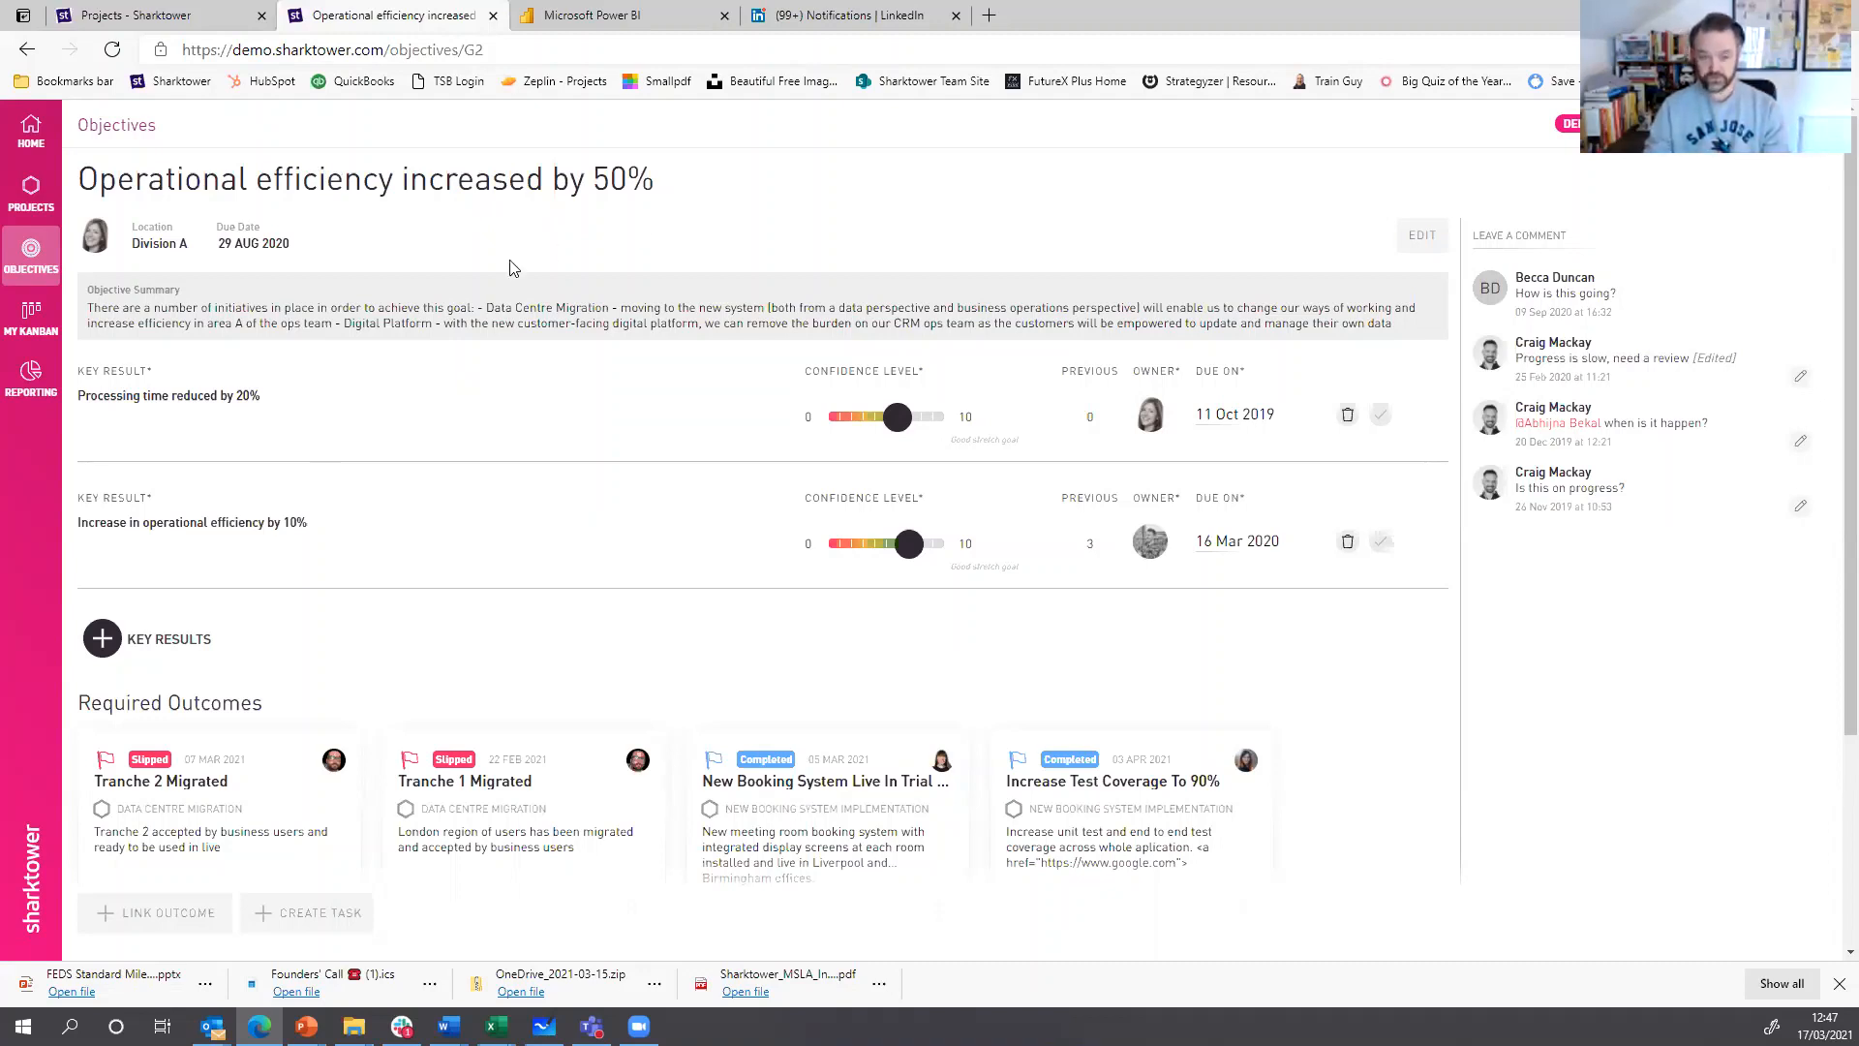
- Switch to the weare.sharktower.com site and open the Stage Gate project template
{"action": "left_click", "coordinate": [182, 16]}
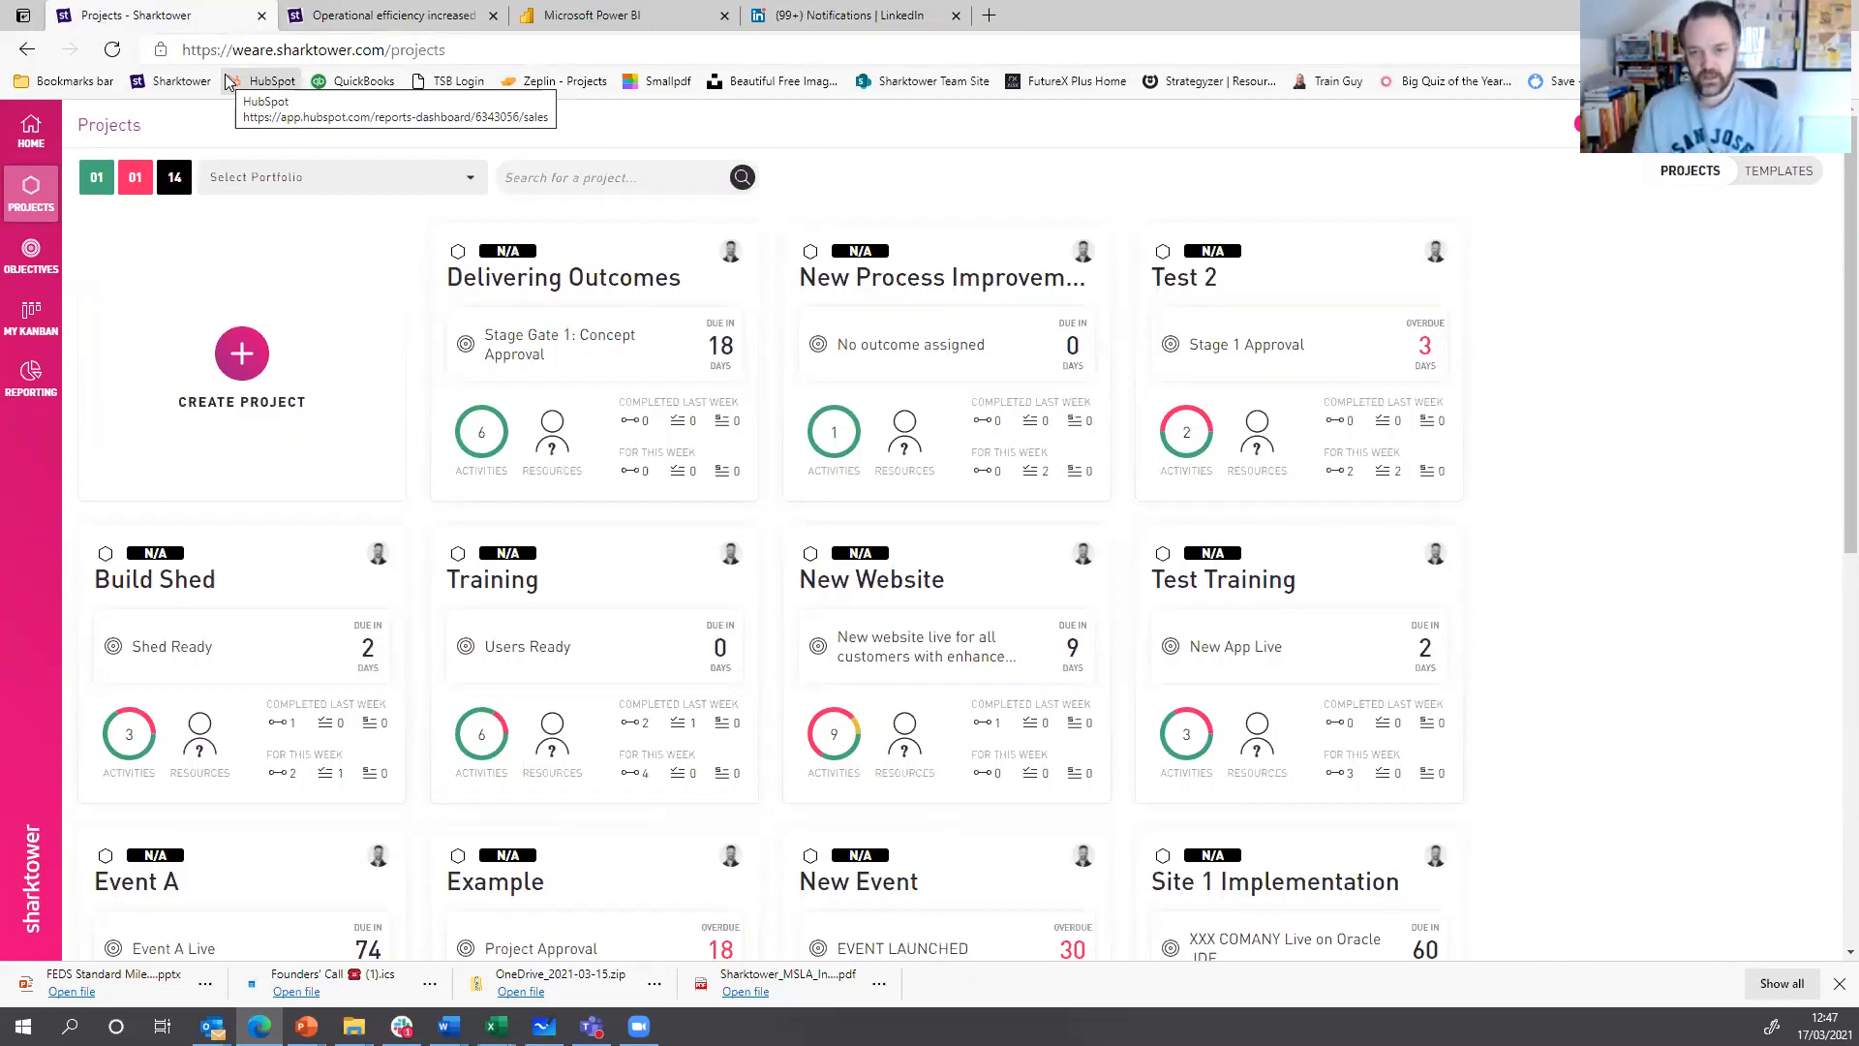
{"action": "left_click", "coordinate": [1785, 174]}
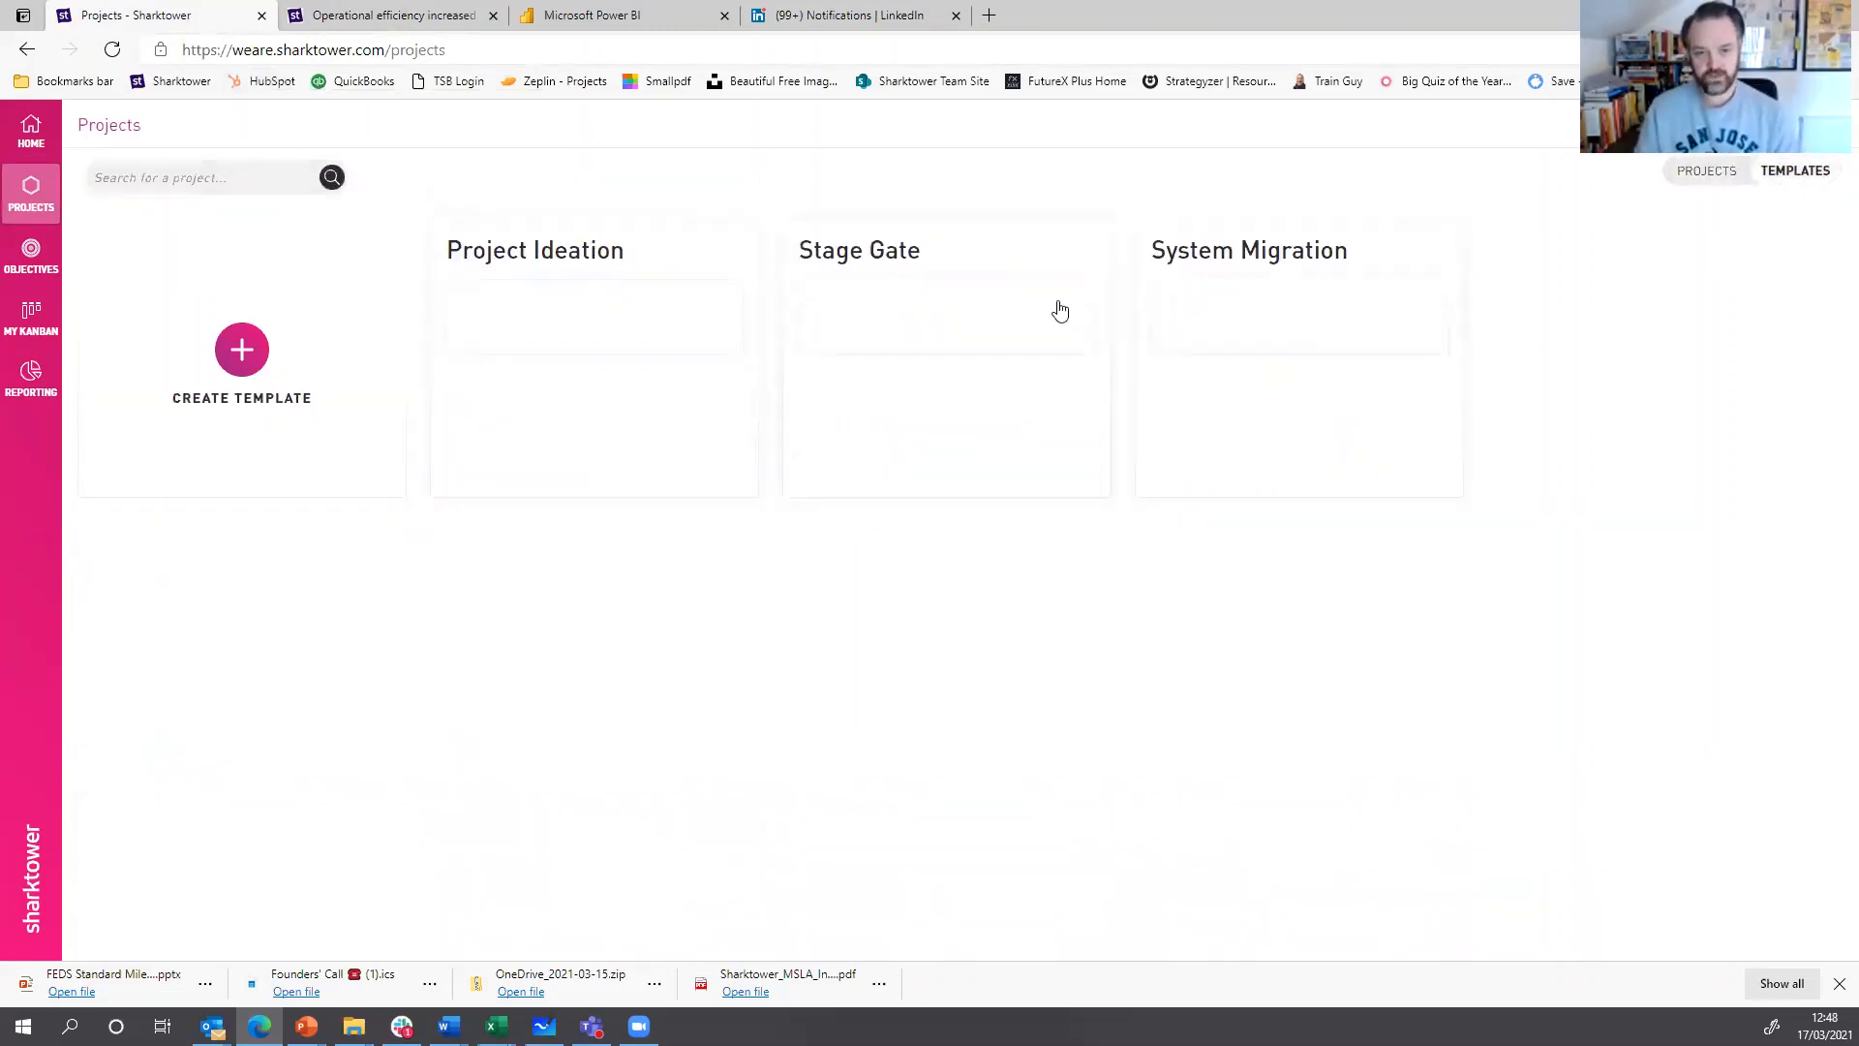
{"action": "left_click", "coordinate": [982, 266]}
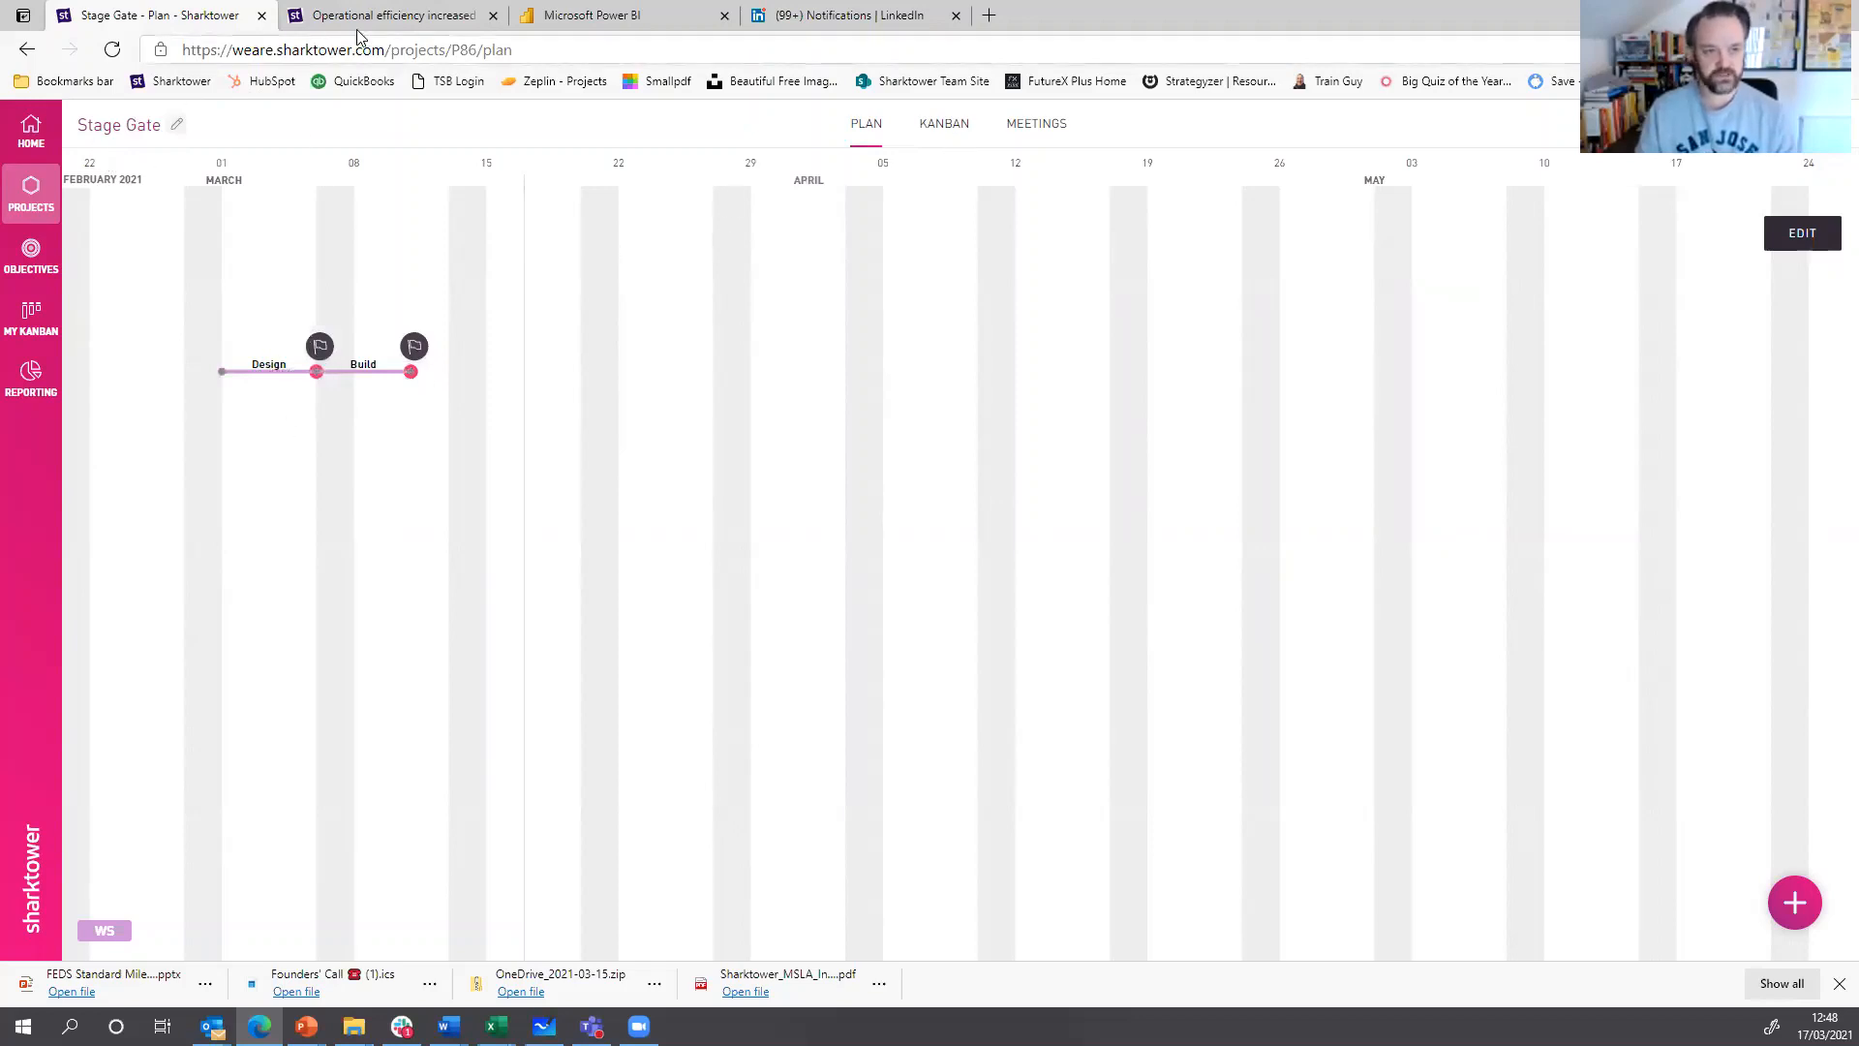
- Open the Stage Gates template on the demo.sharktower.com site and examine its plan through to the Implement phase
{"action": "left_click", "coordinate": [389, 17]}
{"action": "left_click", "coordinate": [29, 201]}
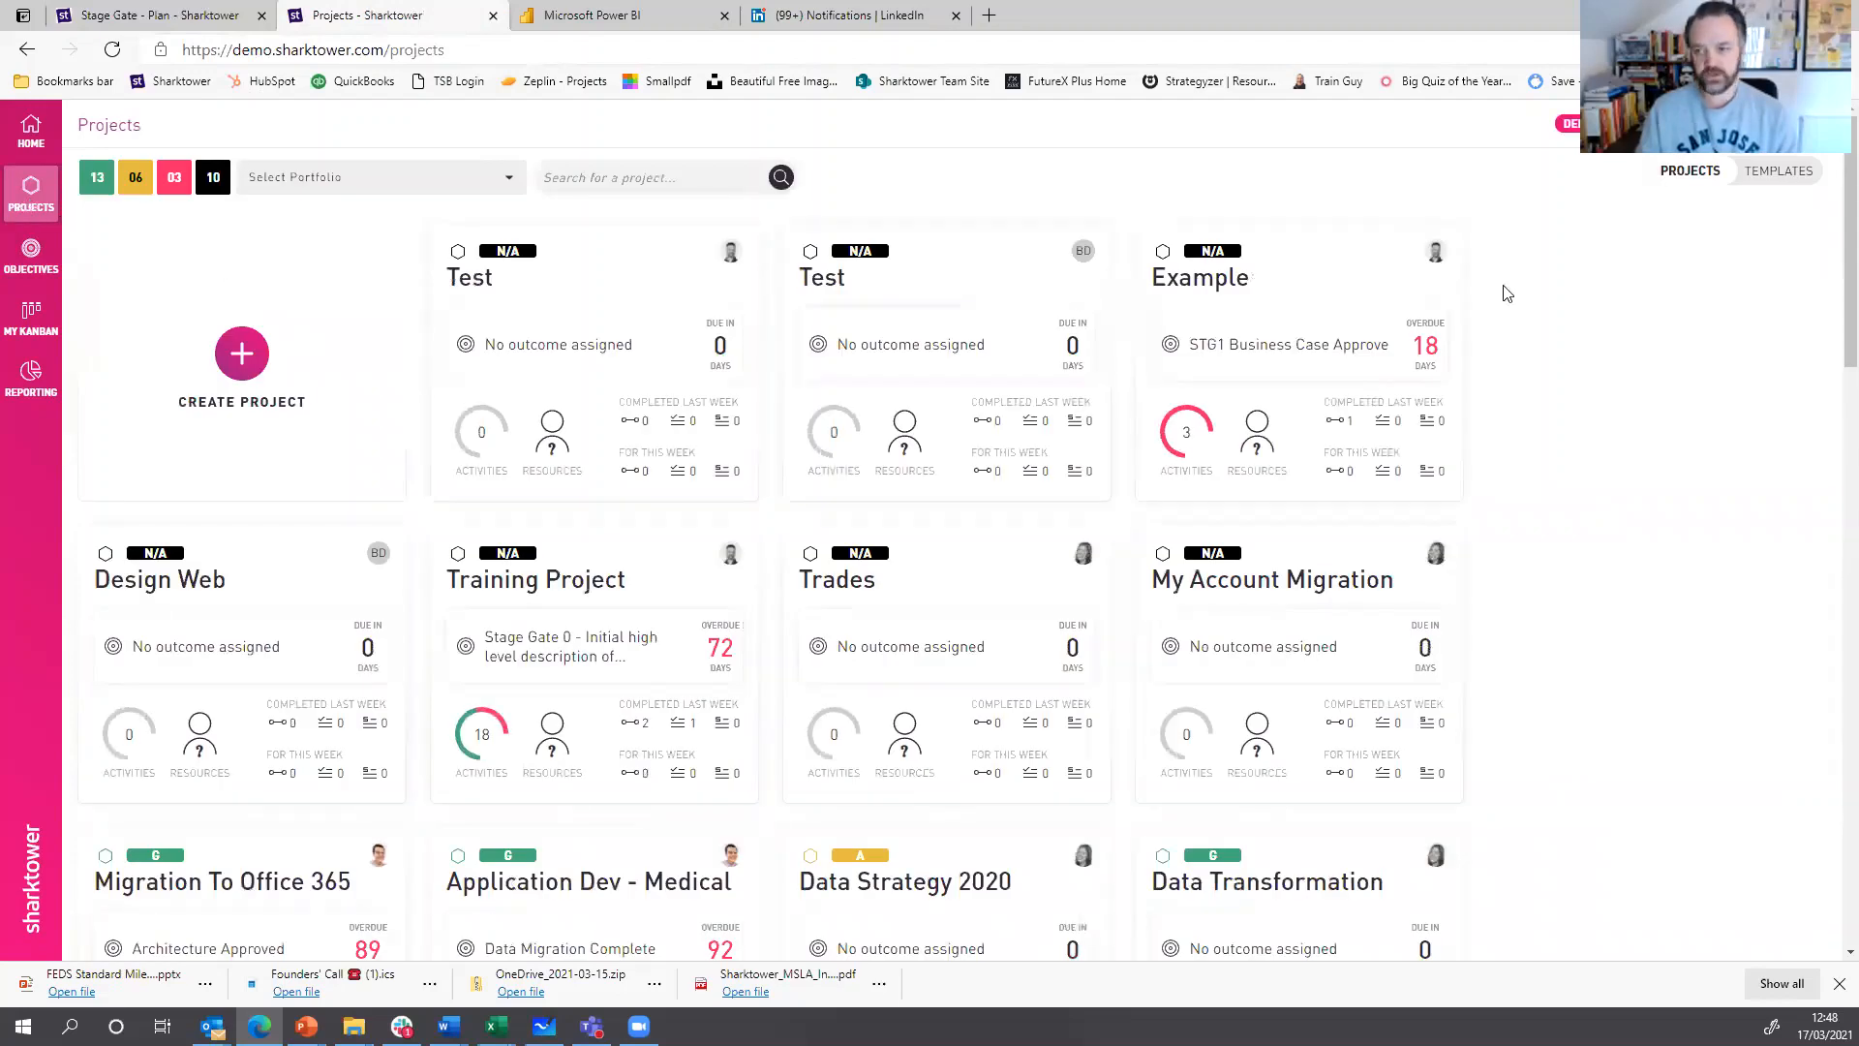
{"action": "left_click", "coordinate": [1774, 171]}
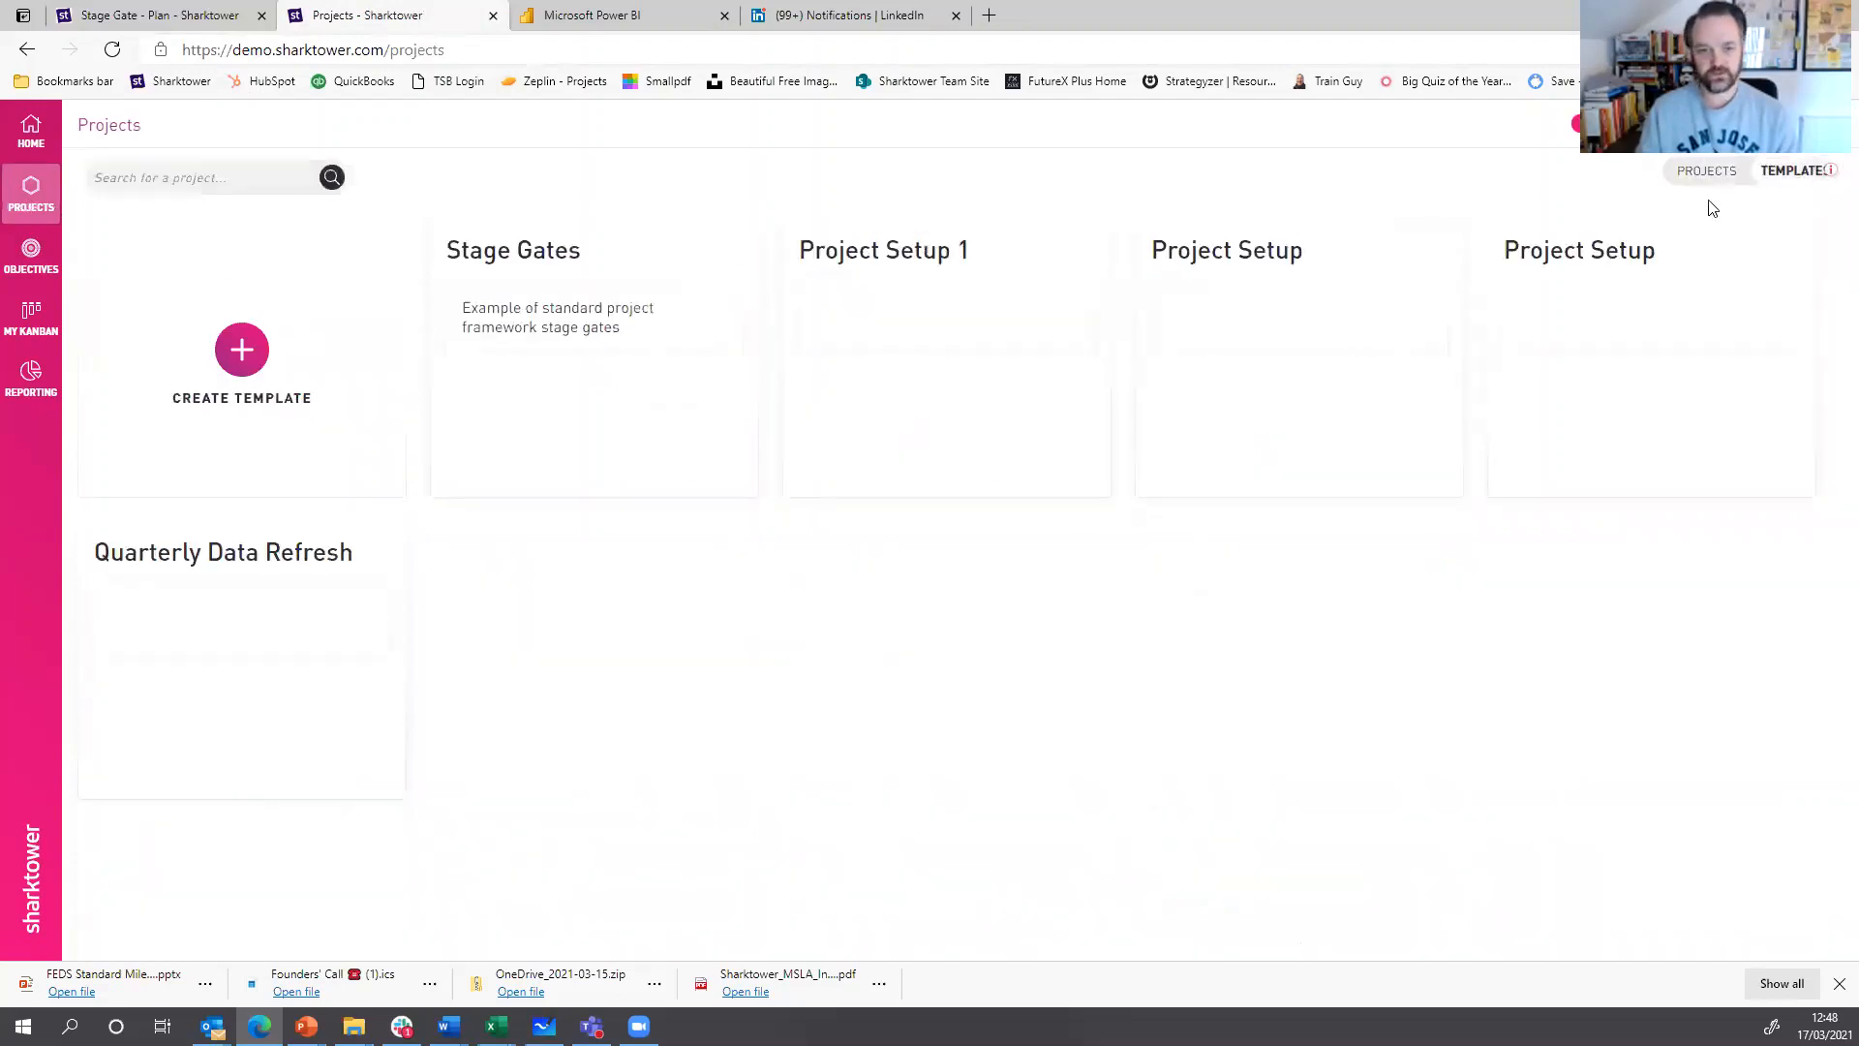
{"action": "left_click", "coordinate": [627, 276]}
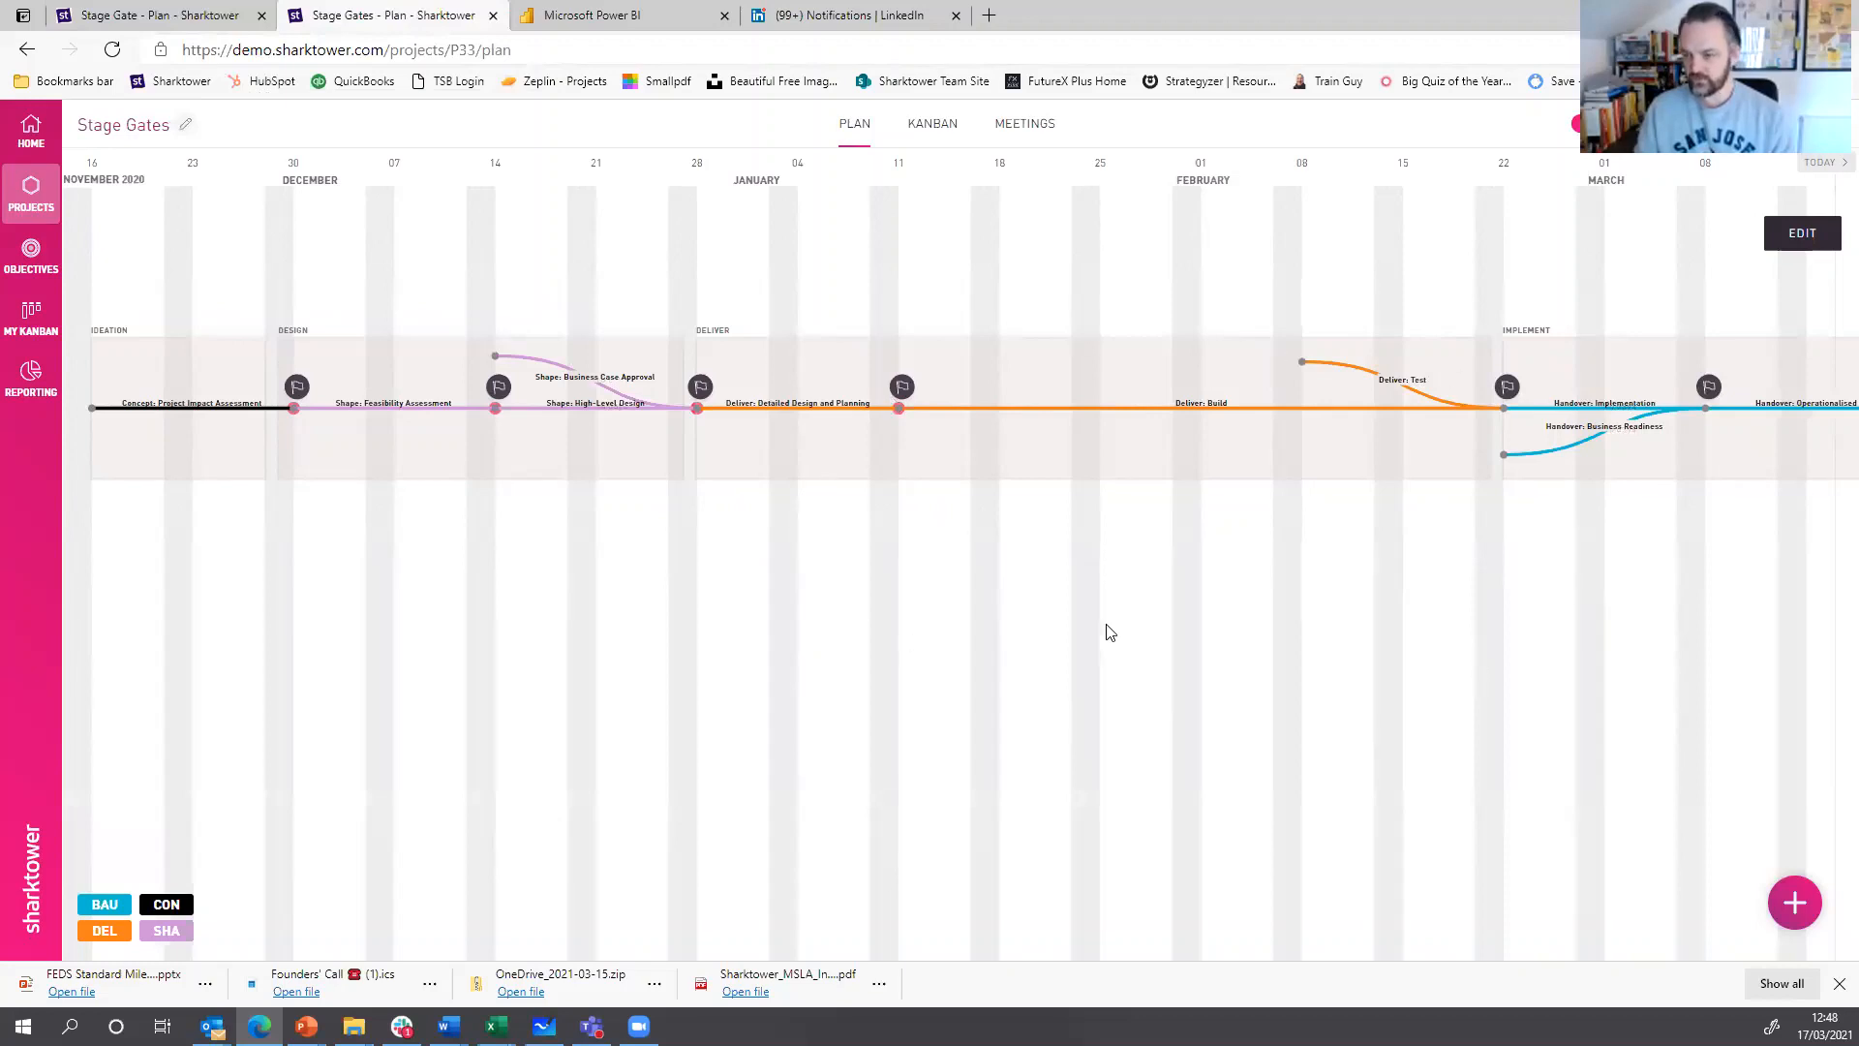
{"action": "left_click_drag", "start_coordinate": [1577, 590], "coordinate": [1299, 594]}
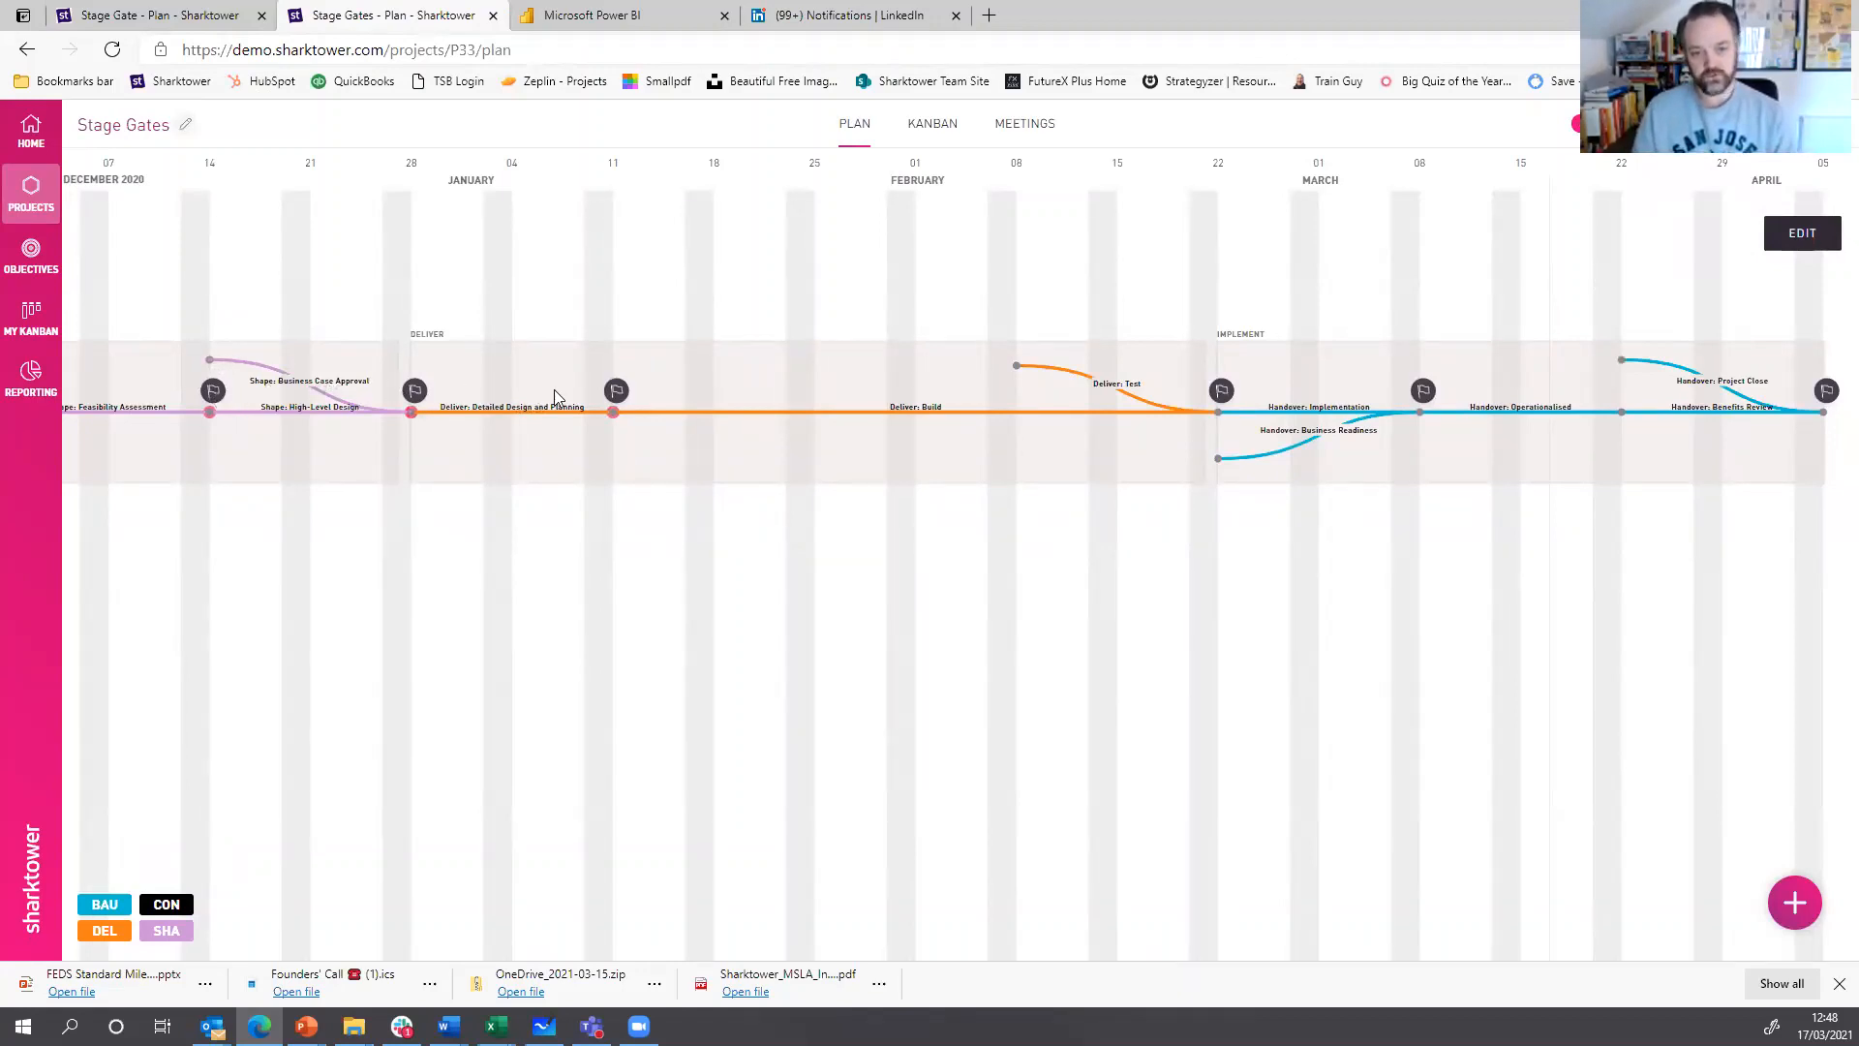
- On the weare.sharktower.com site, start creating a project named "New Project Idea" in the sandbox portfolio and continue to team selection
{"action": "left_click", "coordinate": [147, 17]}
{"action": "left_click", "coordinate": [22, 205]}
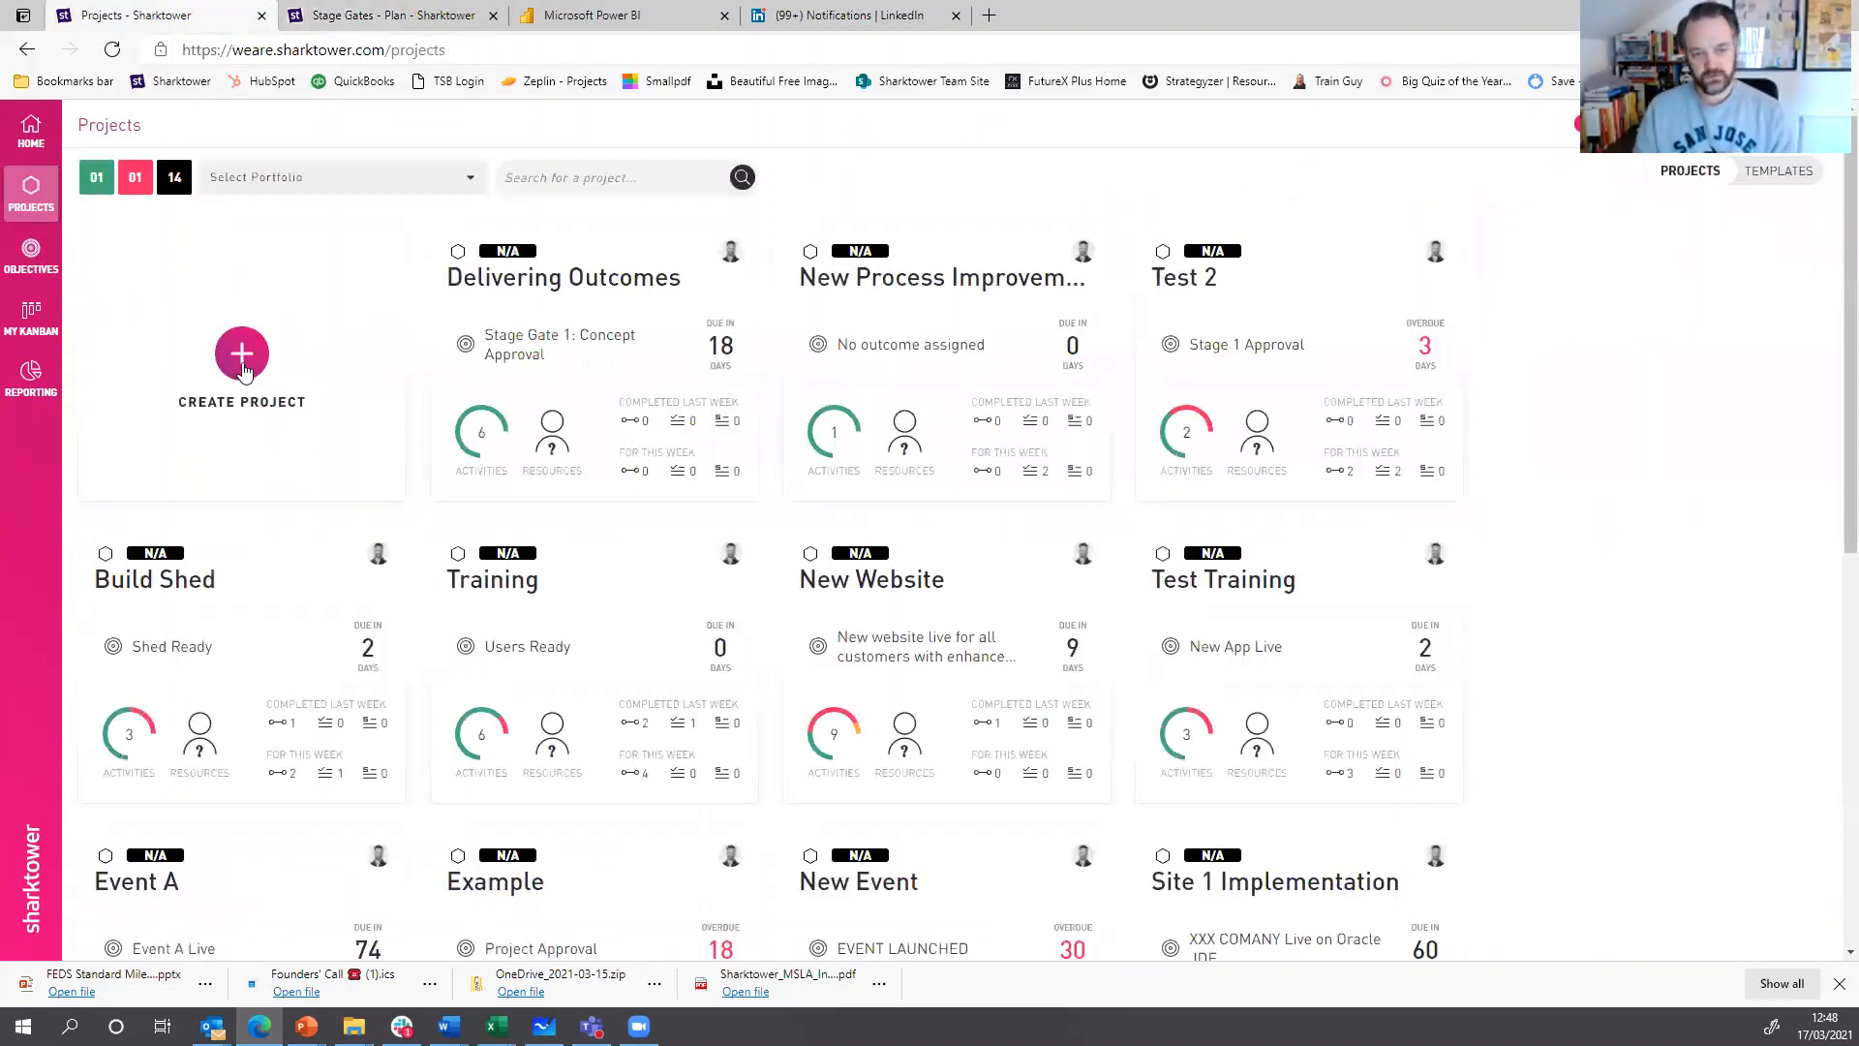
{"action": "left_click", "coordinate": [242, 368]}
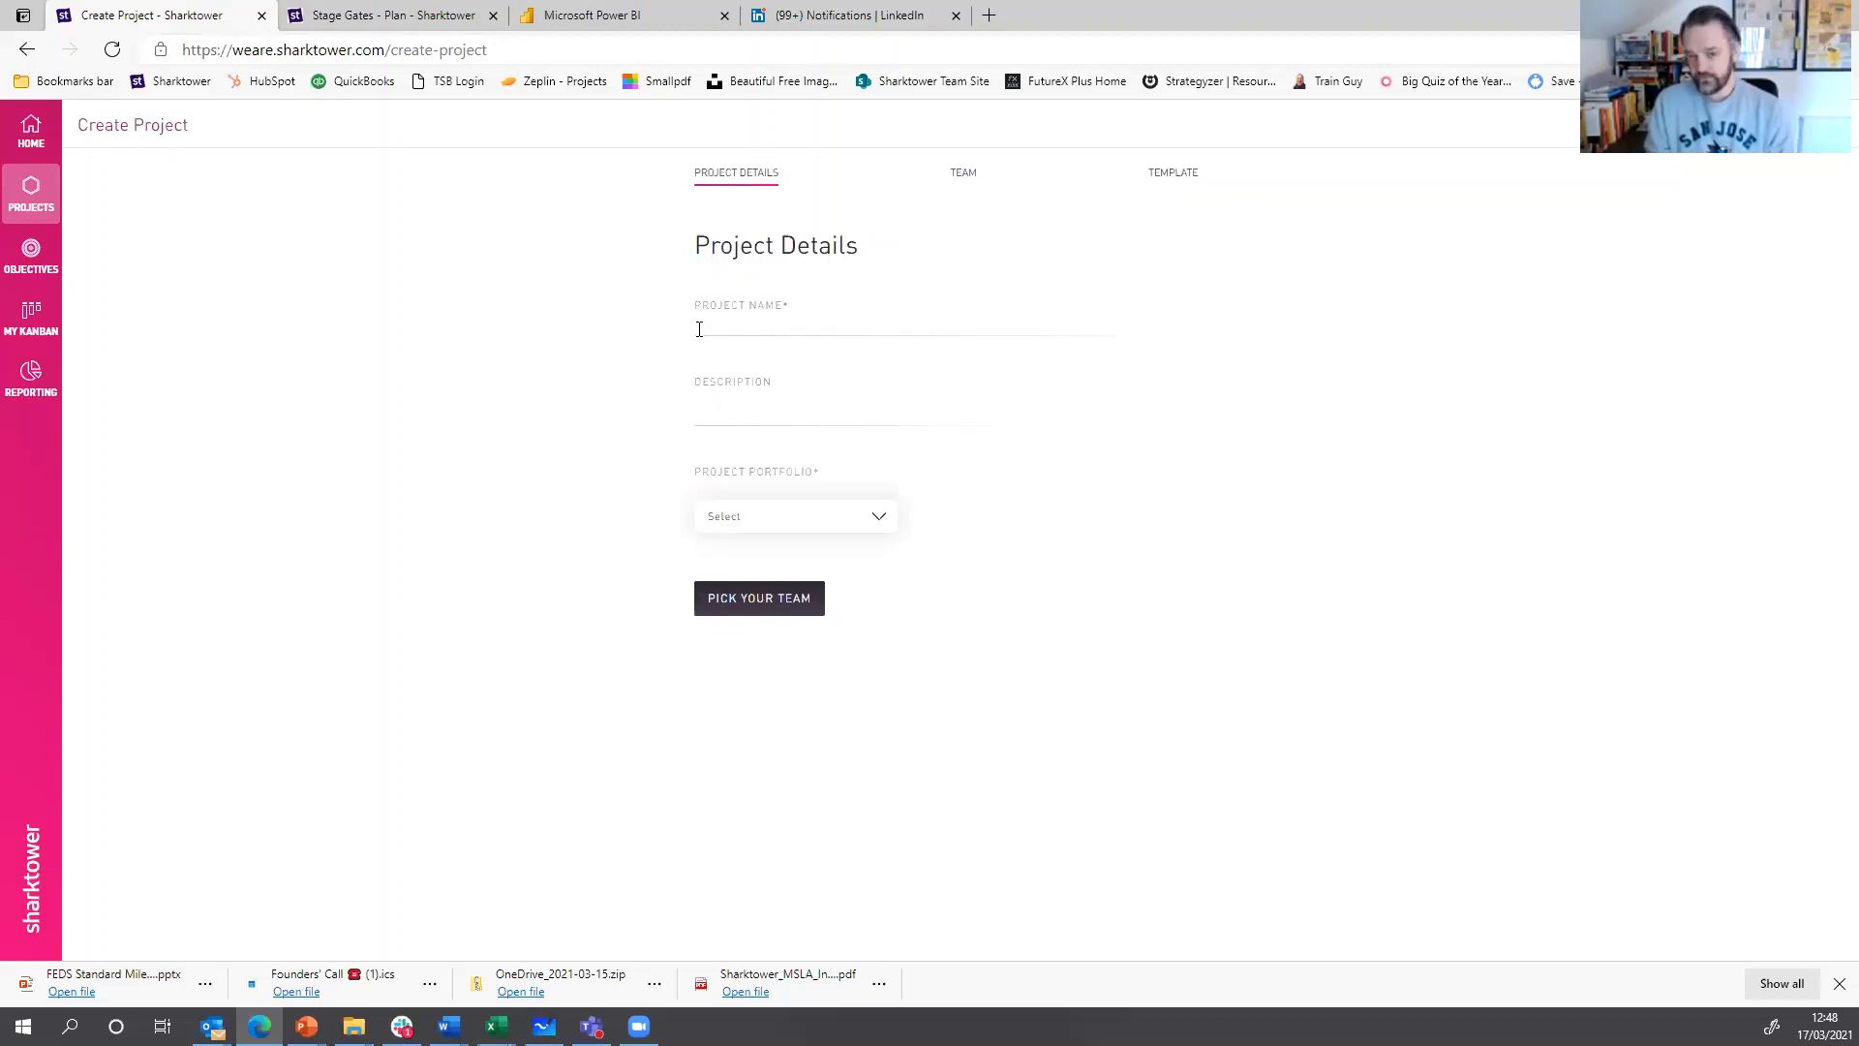
{"action": "left_click", "coordinate": [699, 329]}
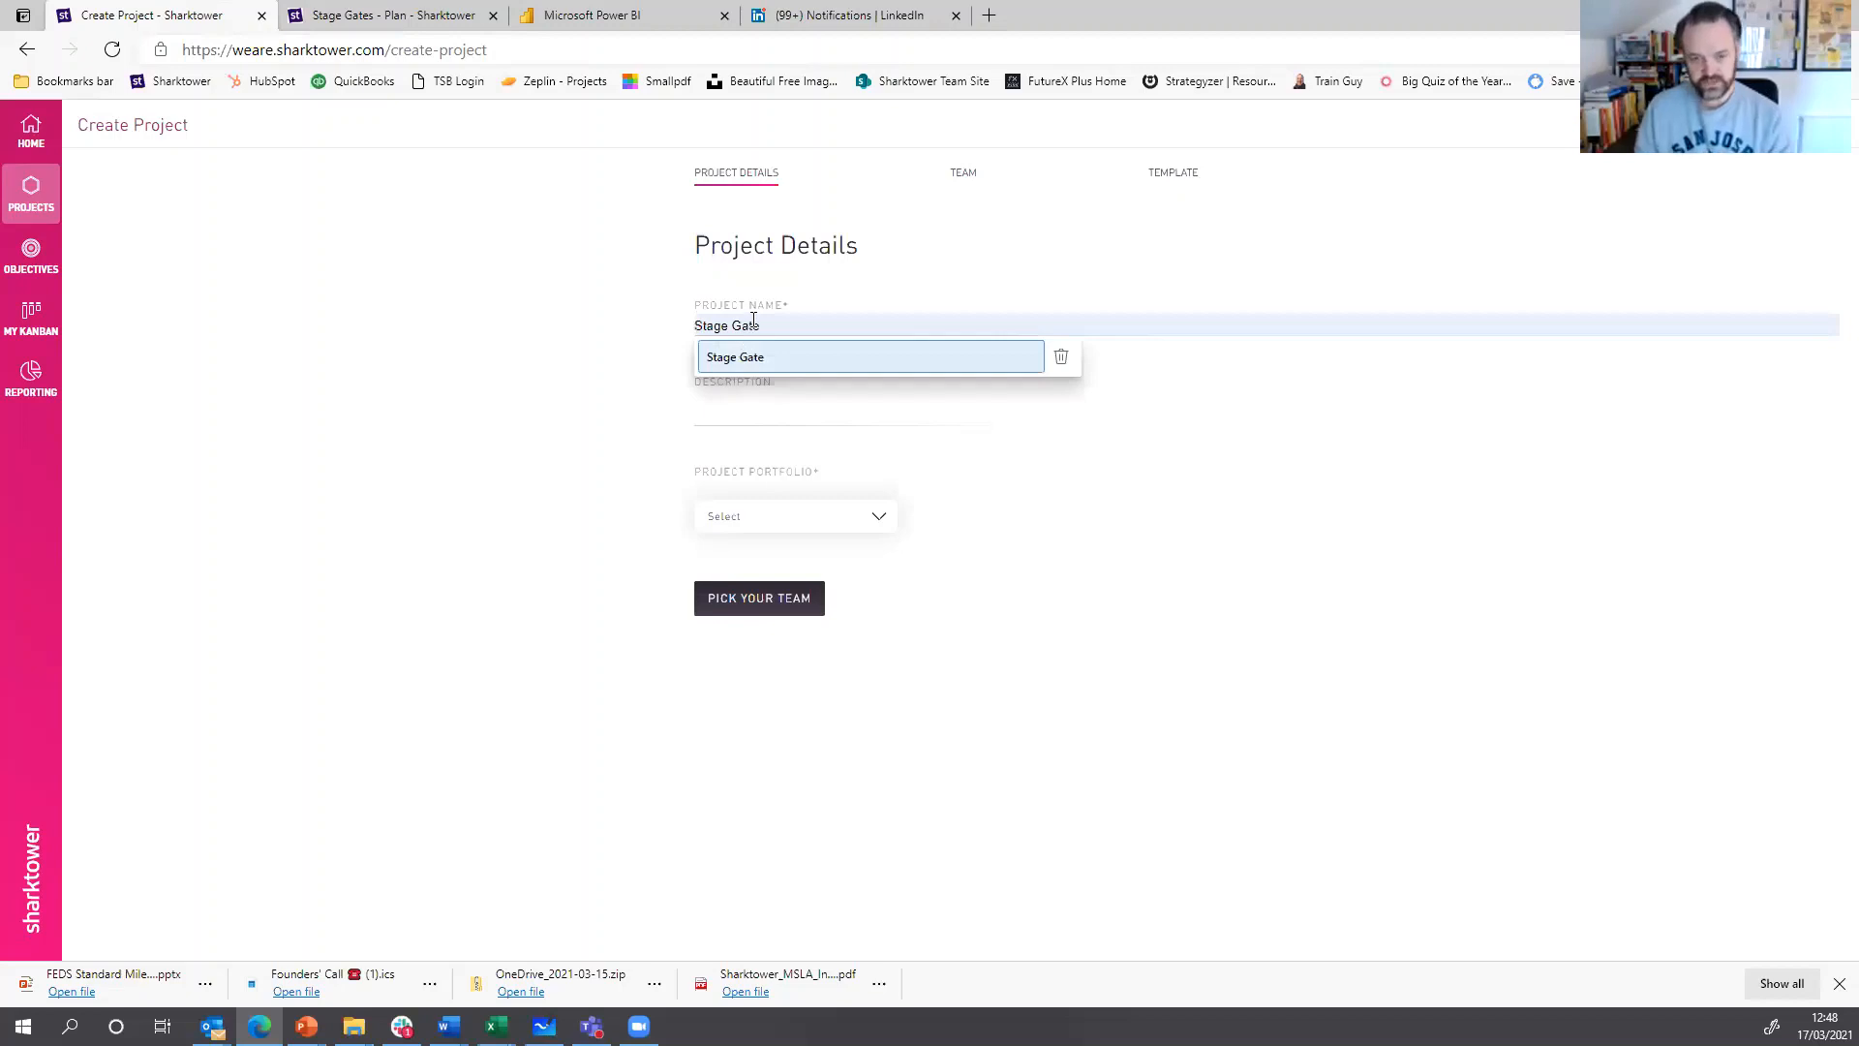
{"action": "type", "text": "New P"}
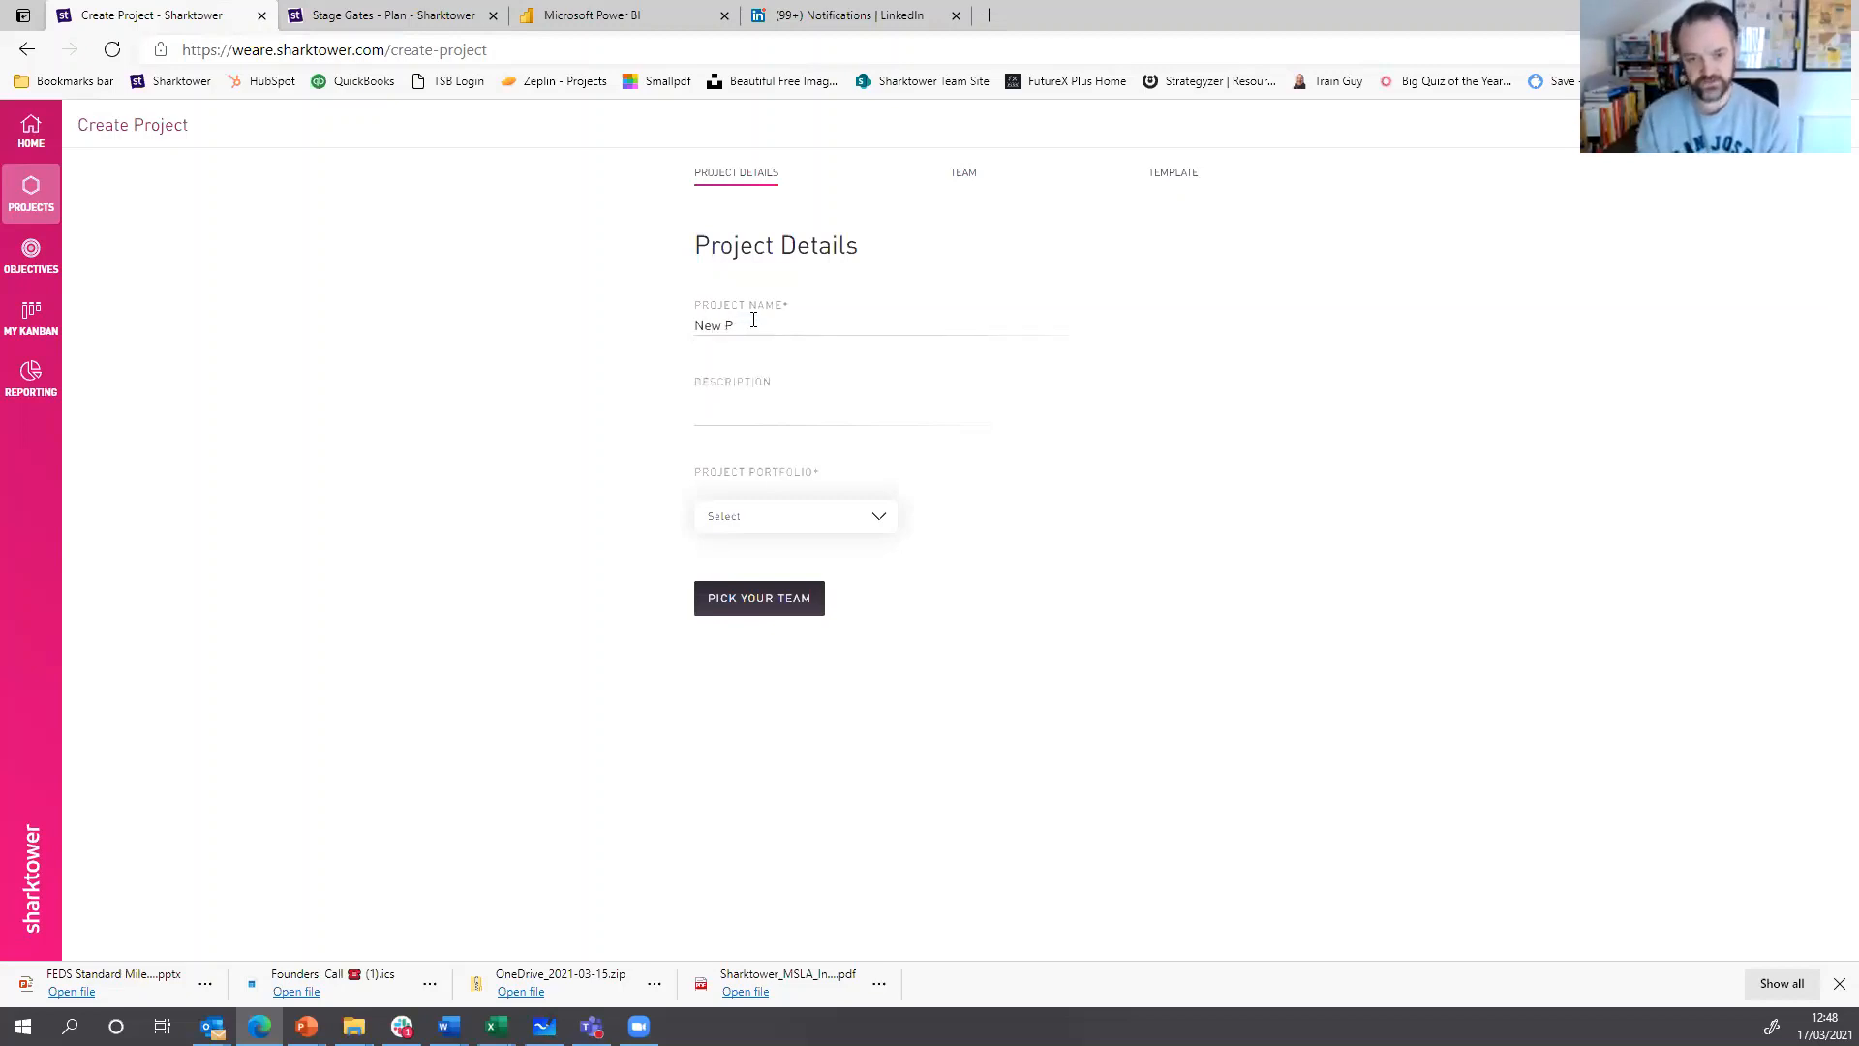
{"action": "type", "text": "roject Idea"}
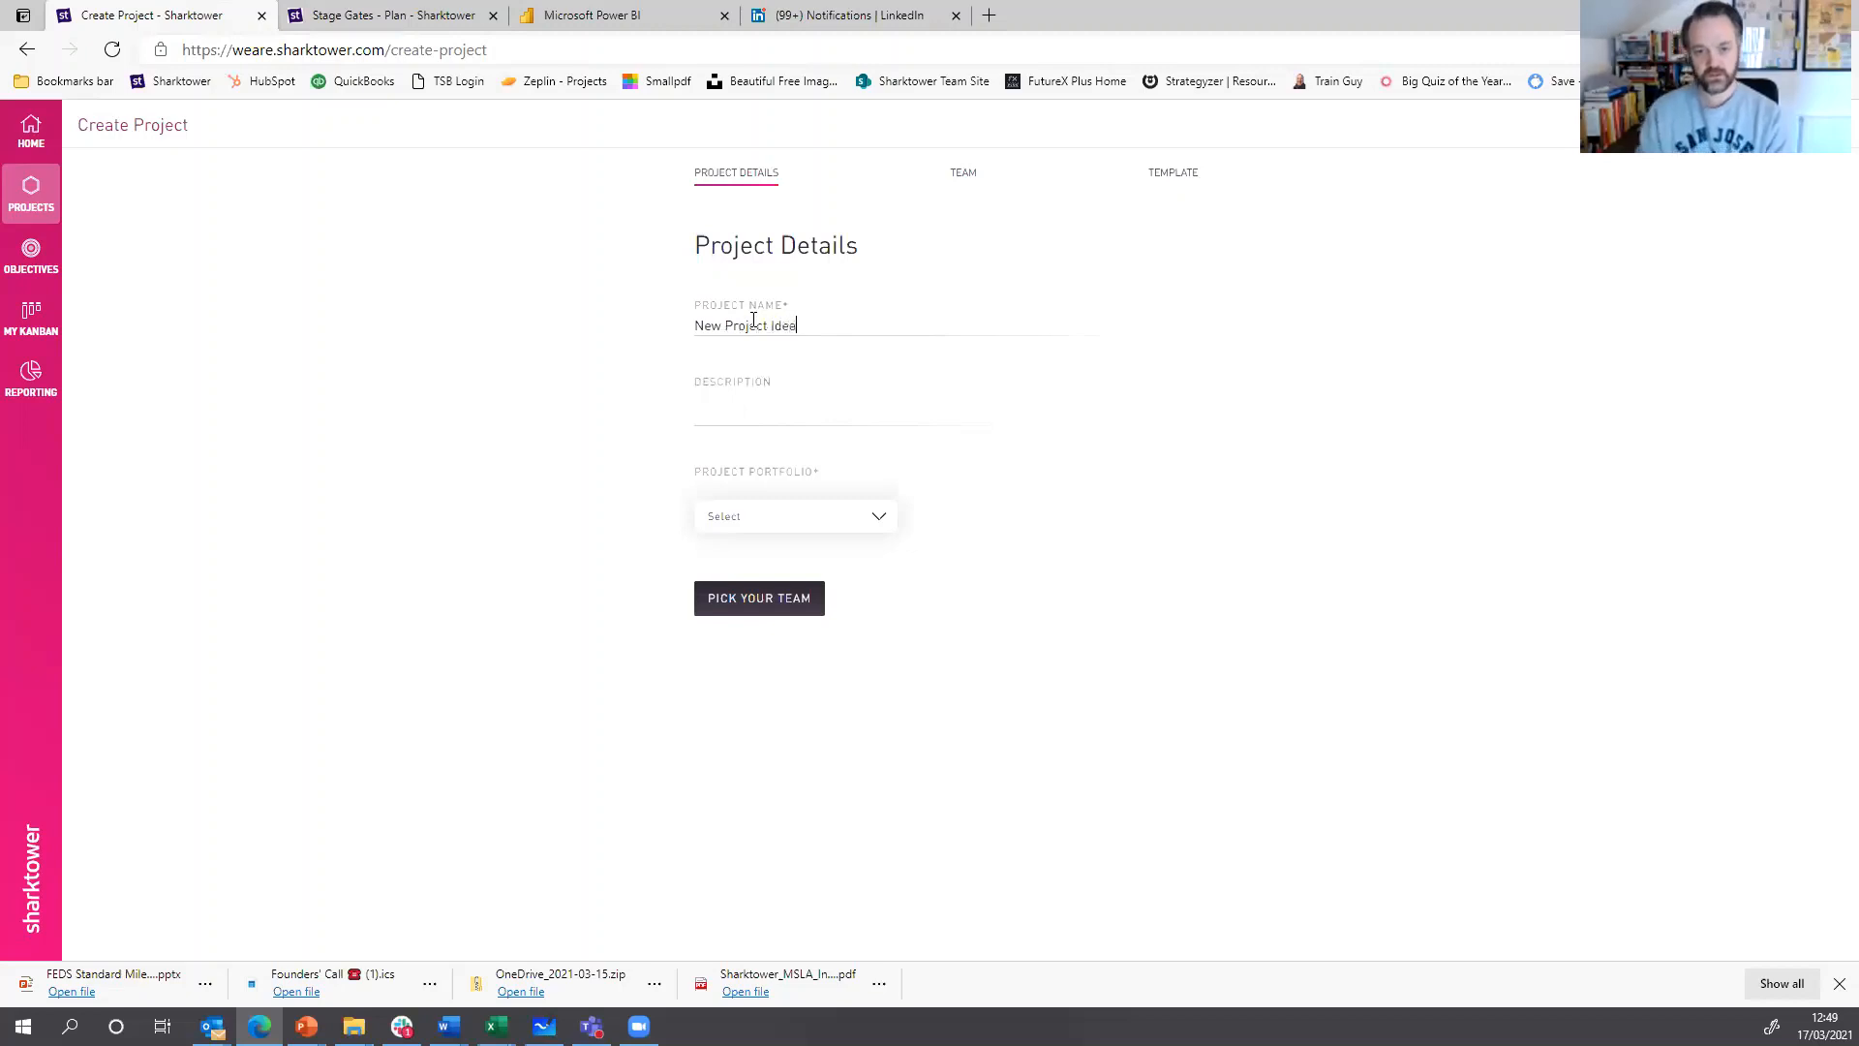
{"action": "left_click", "coordinate": [781, 518]}
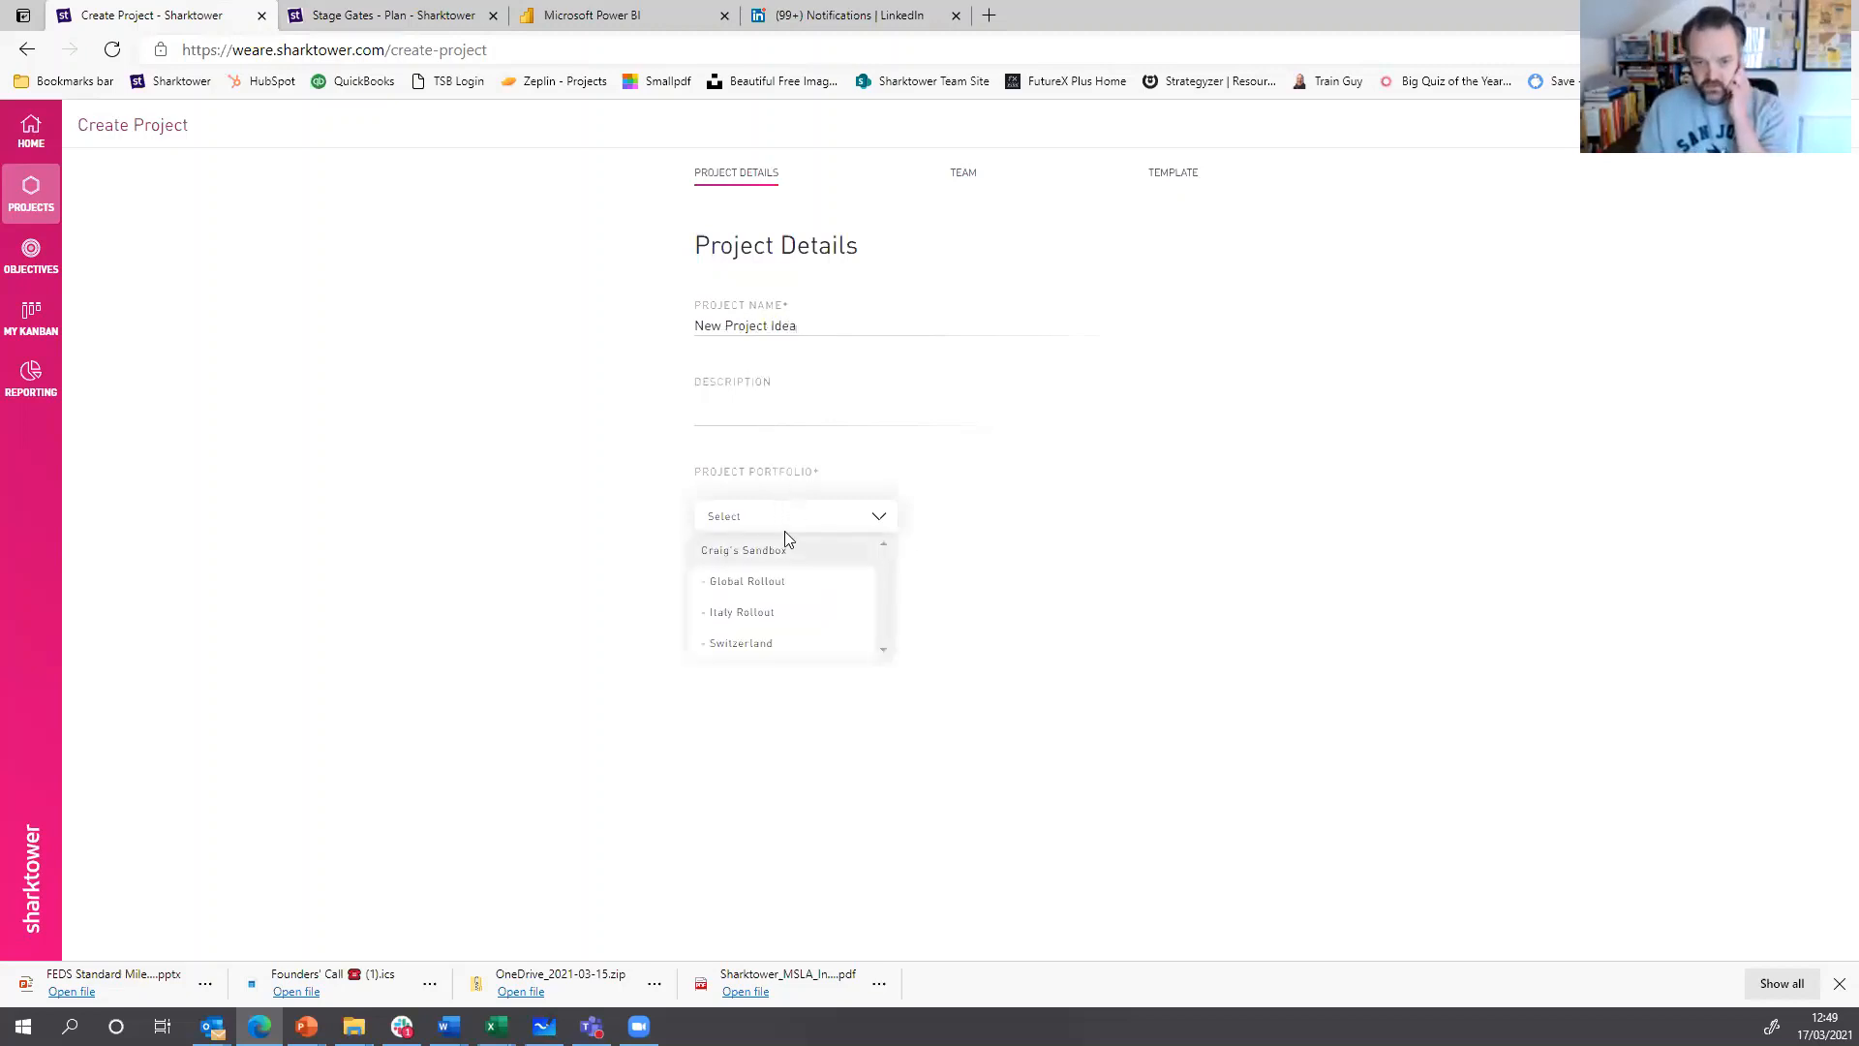
{"action": "left_click", "coordinate": [786, 544]}
{"action": "left_click", "coordinate": [781, 610]}
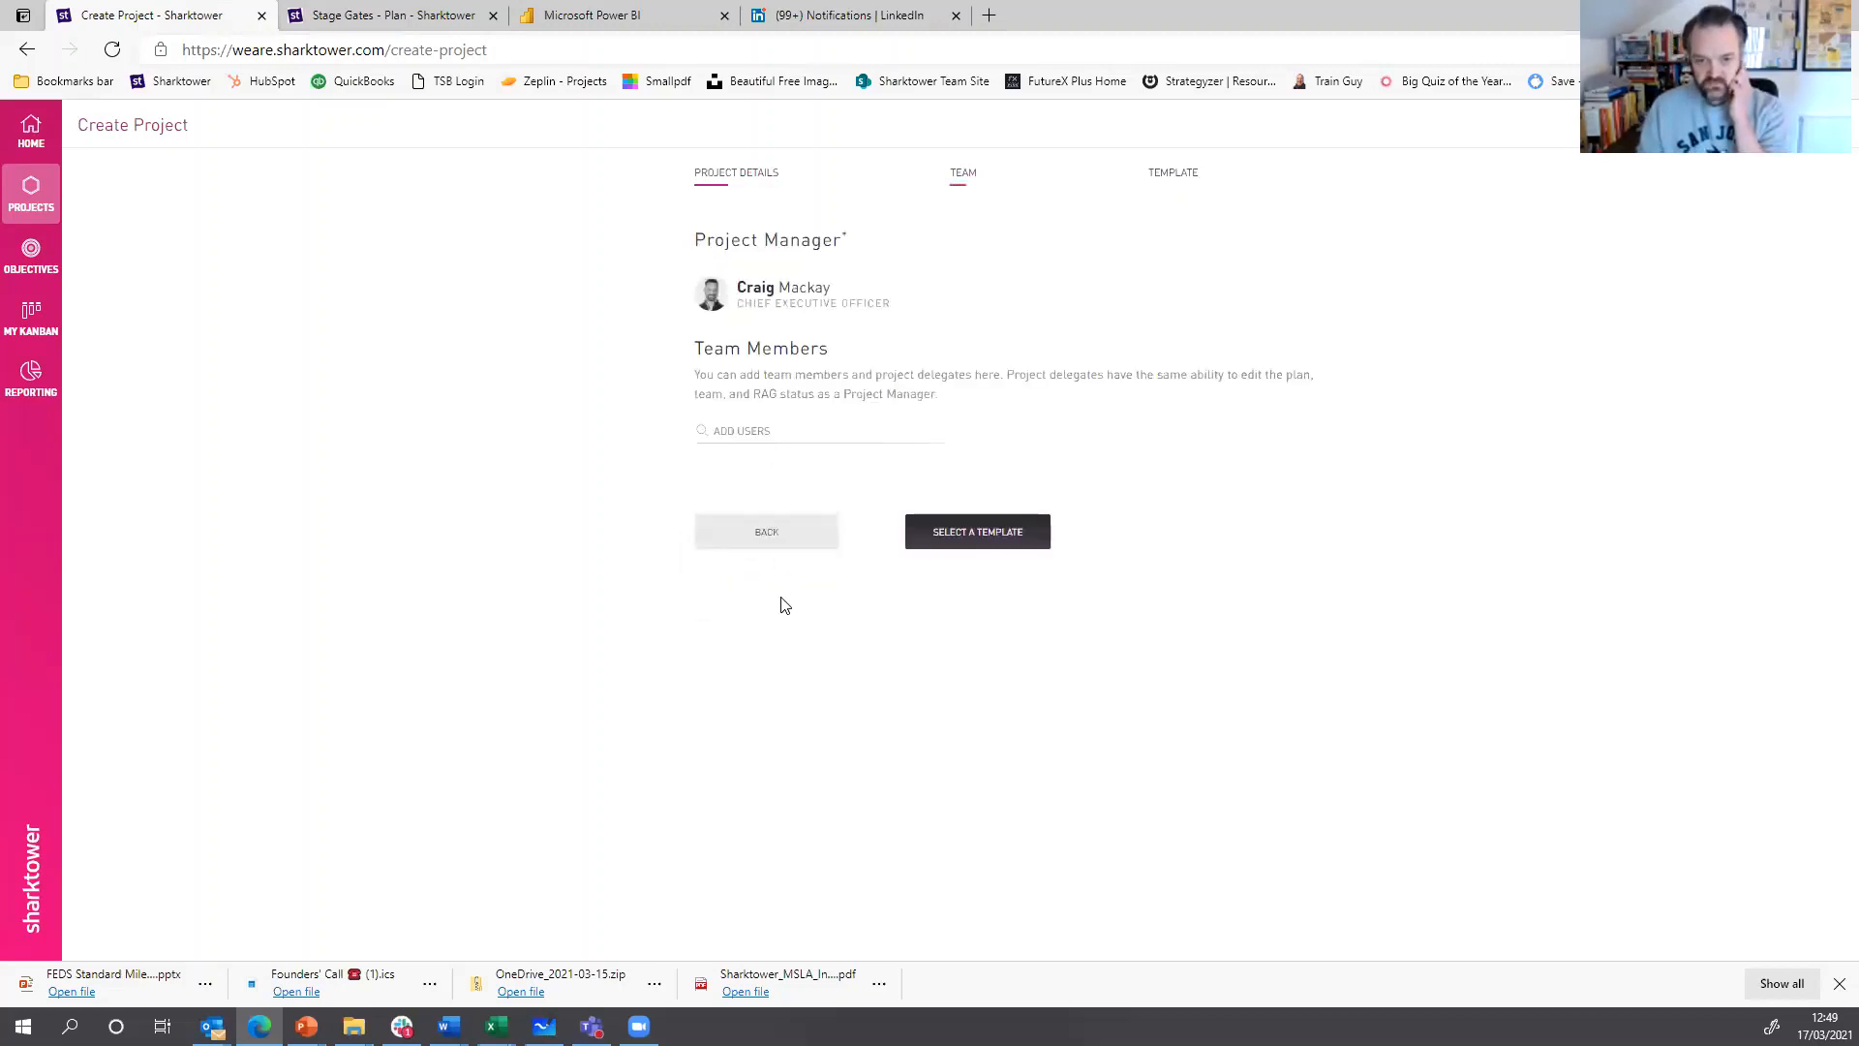
- Keep the default team, create the project from the Project Ideation template with a 22 March 2021 start date, and open it
{"action": "left_click", "coordinate": [976, 539]}
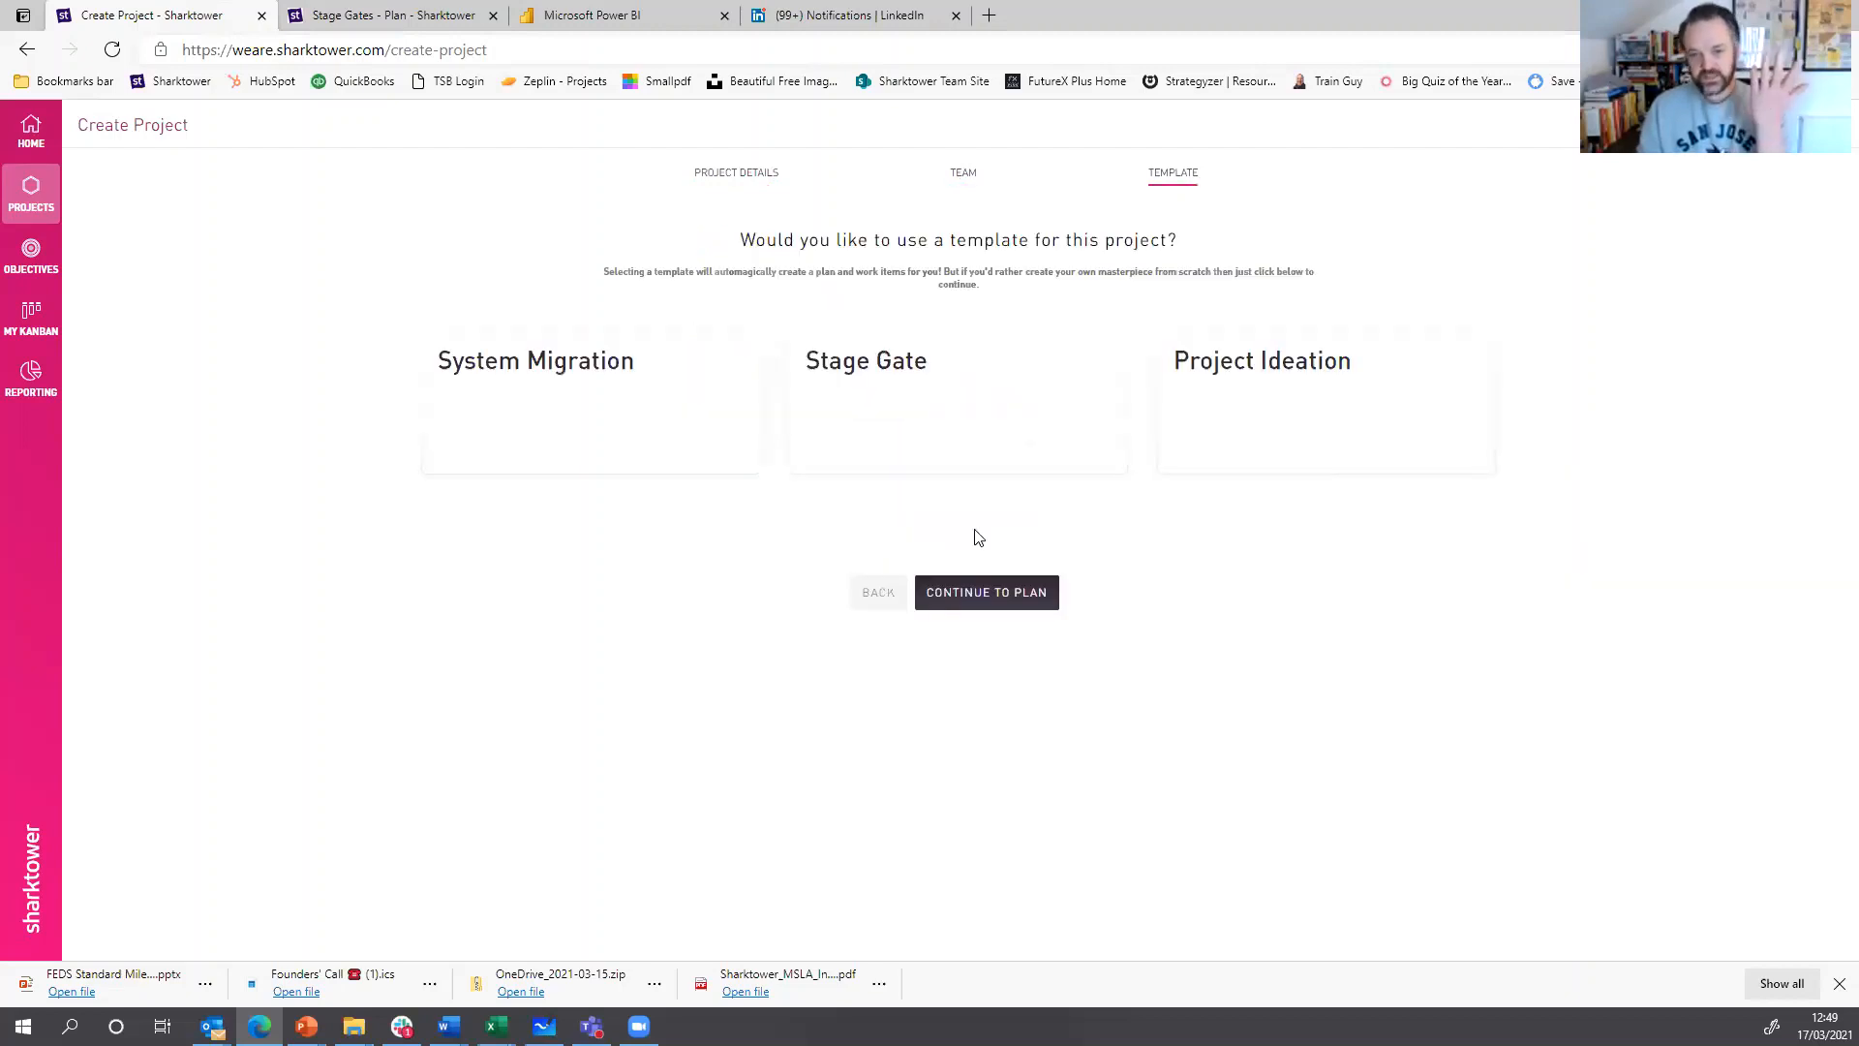
{"action": "left_click", "coordinate": [1331, 404]}
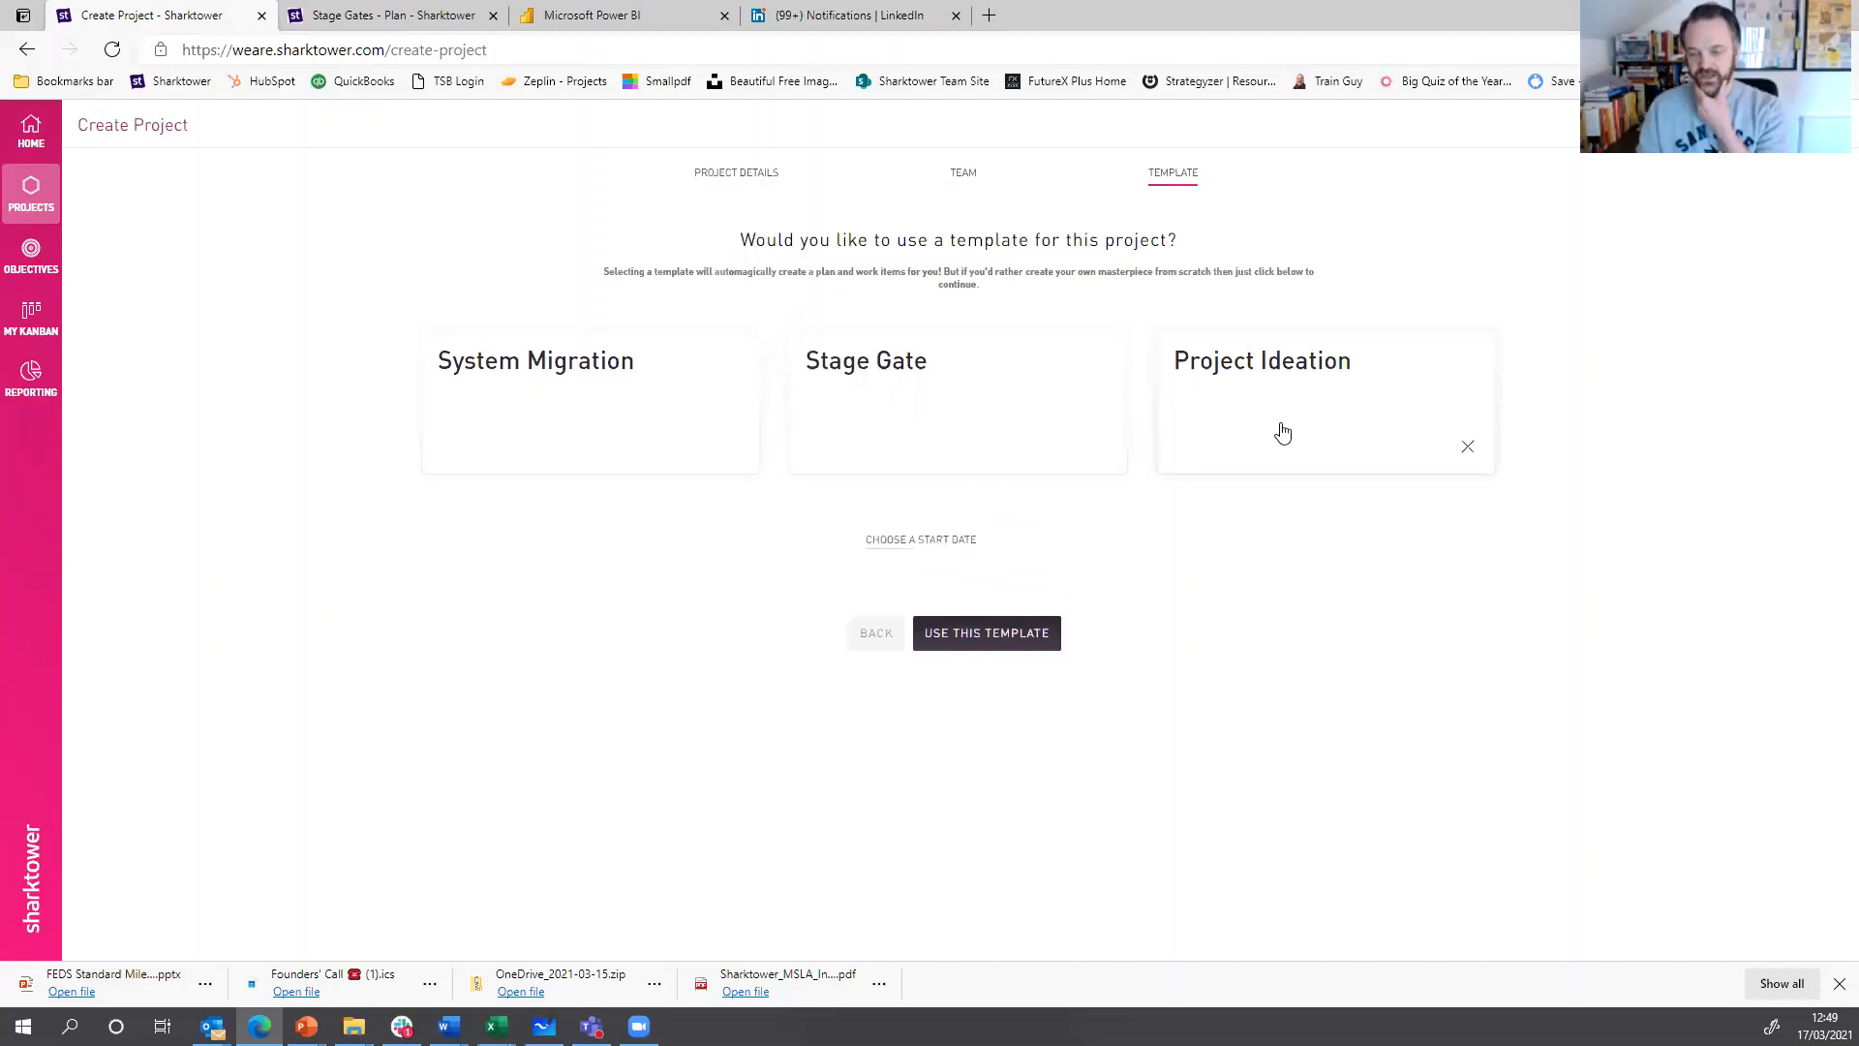
{"action": "left_click", "coordinate": [972, 539]}
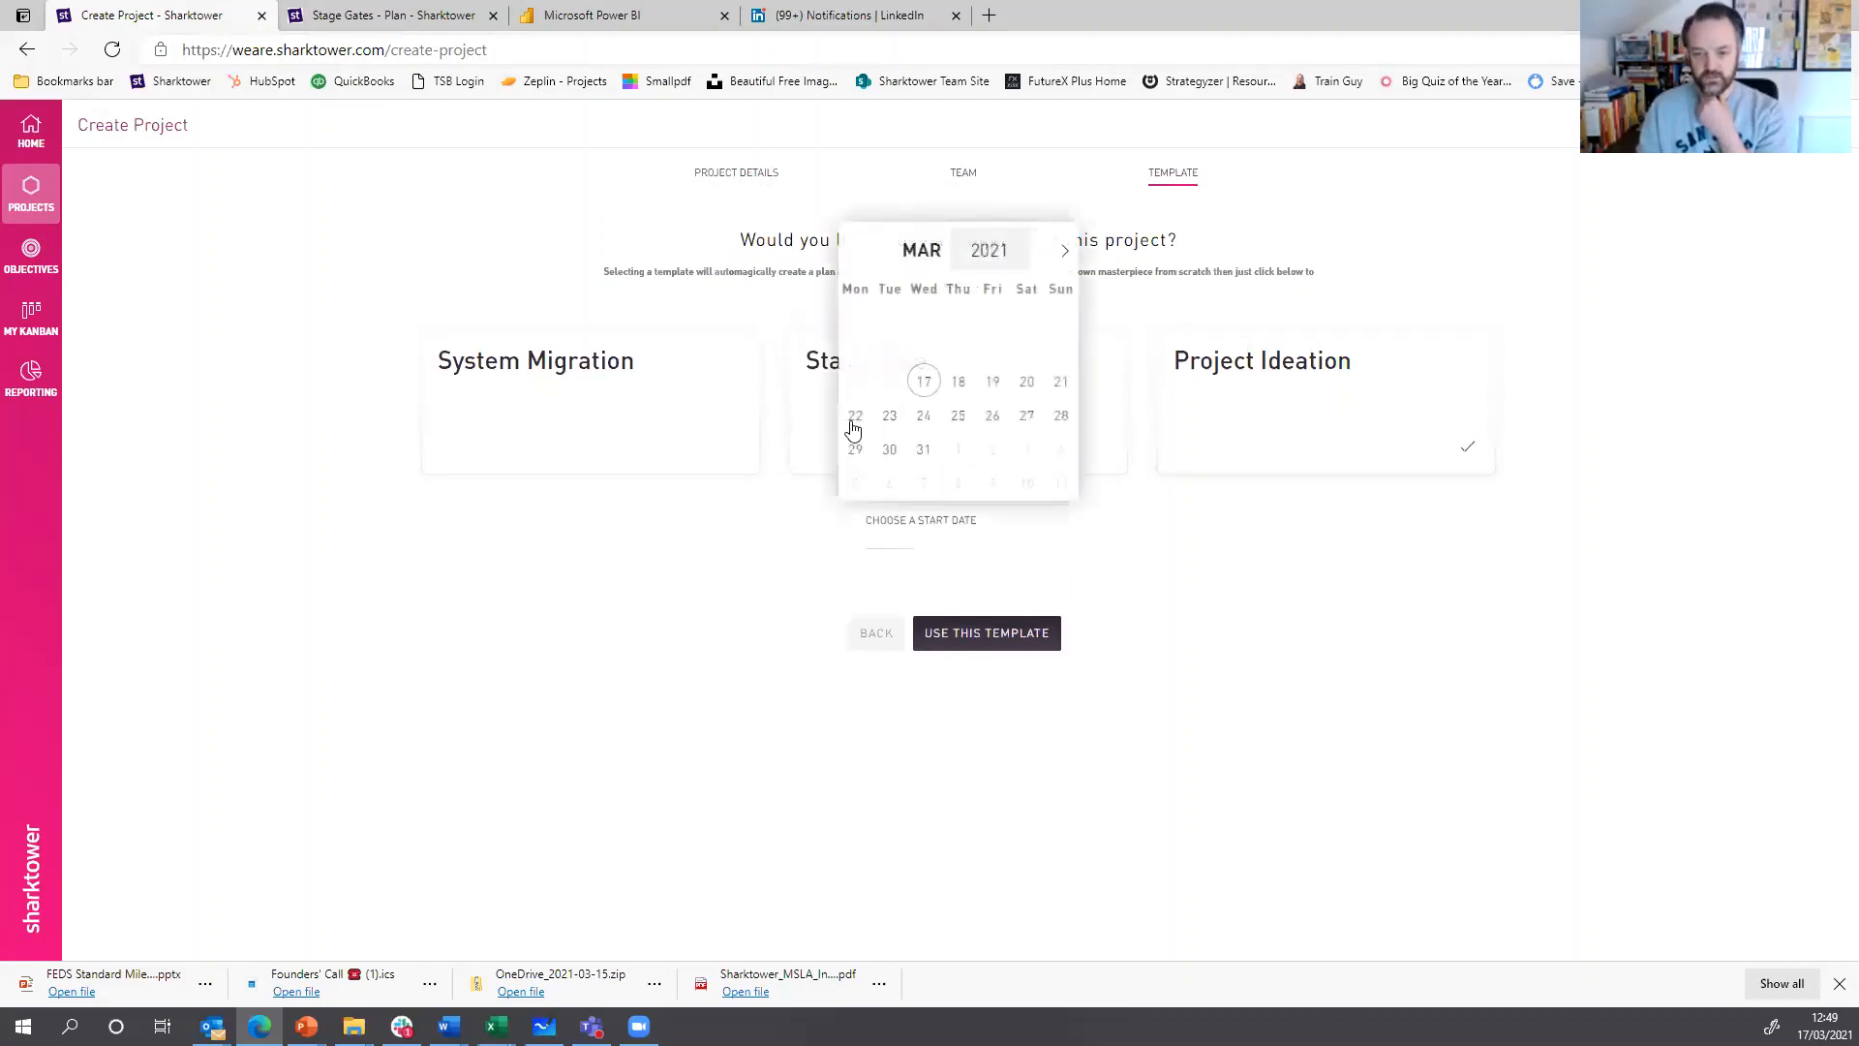
{"action": "left_click", "coordinate": [853, 418]}
{"action": "left_click", "coordinate": [980, 634]}
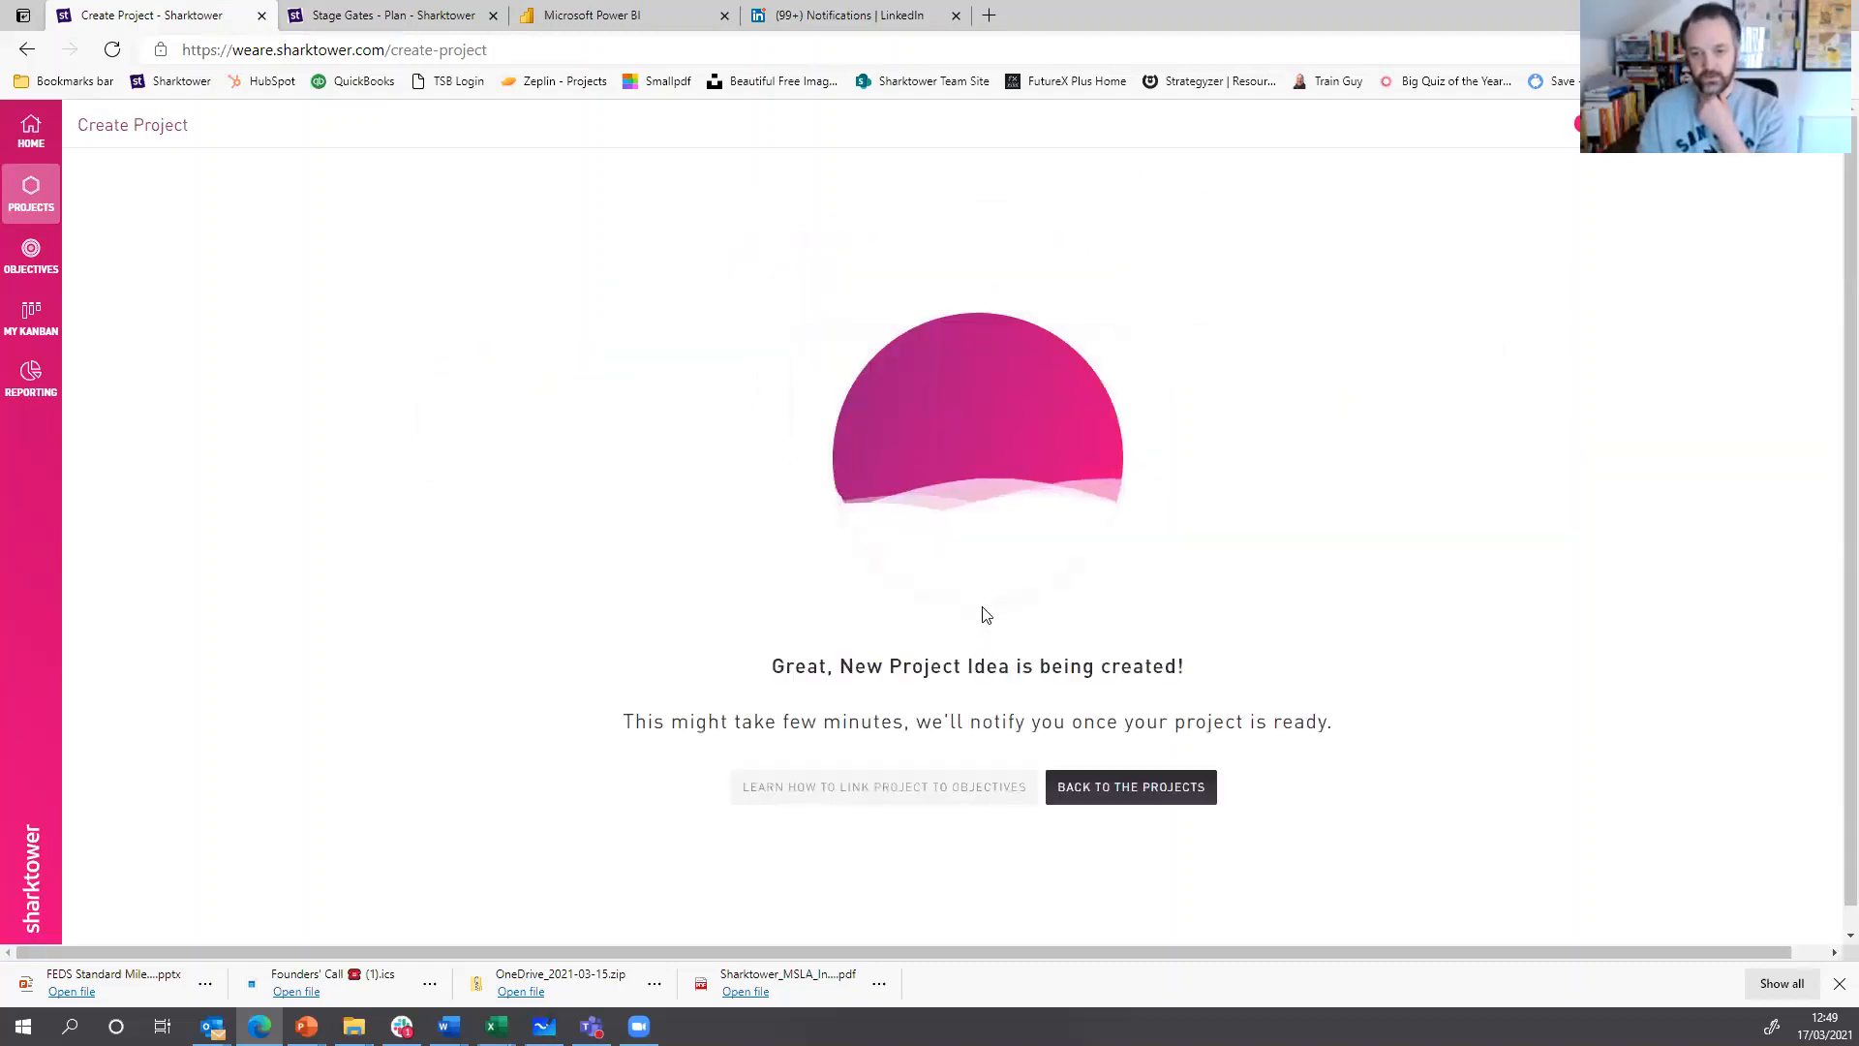
{"action": "left_click", "coordinate": [1573, 182]}
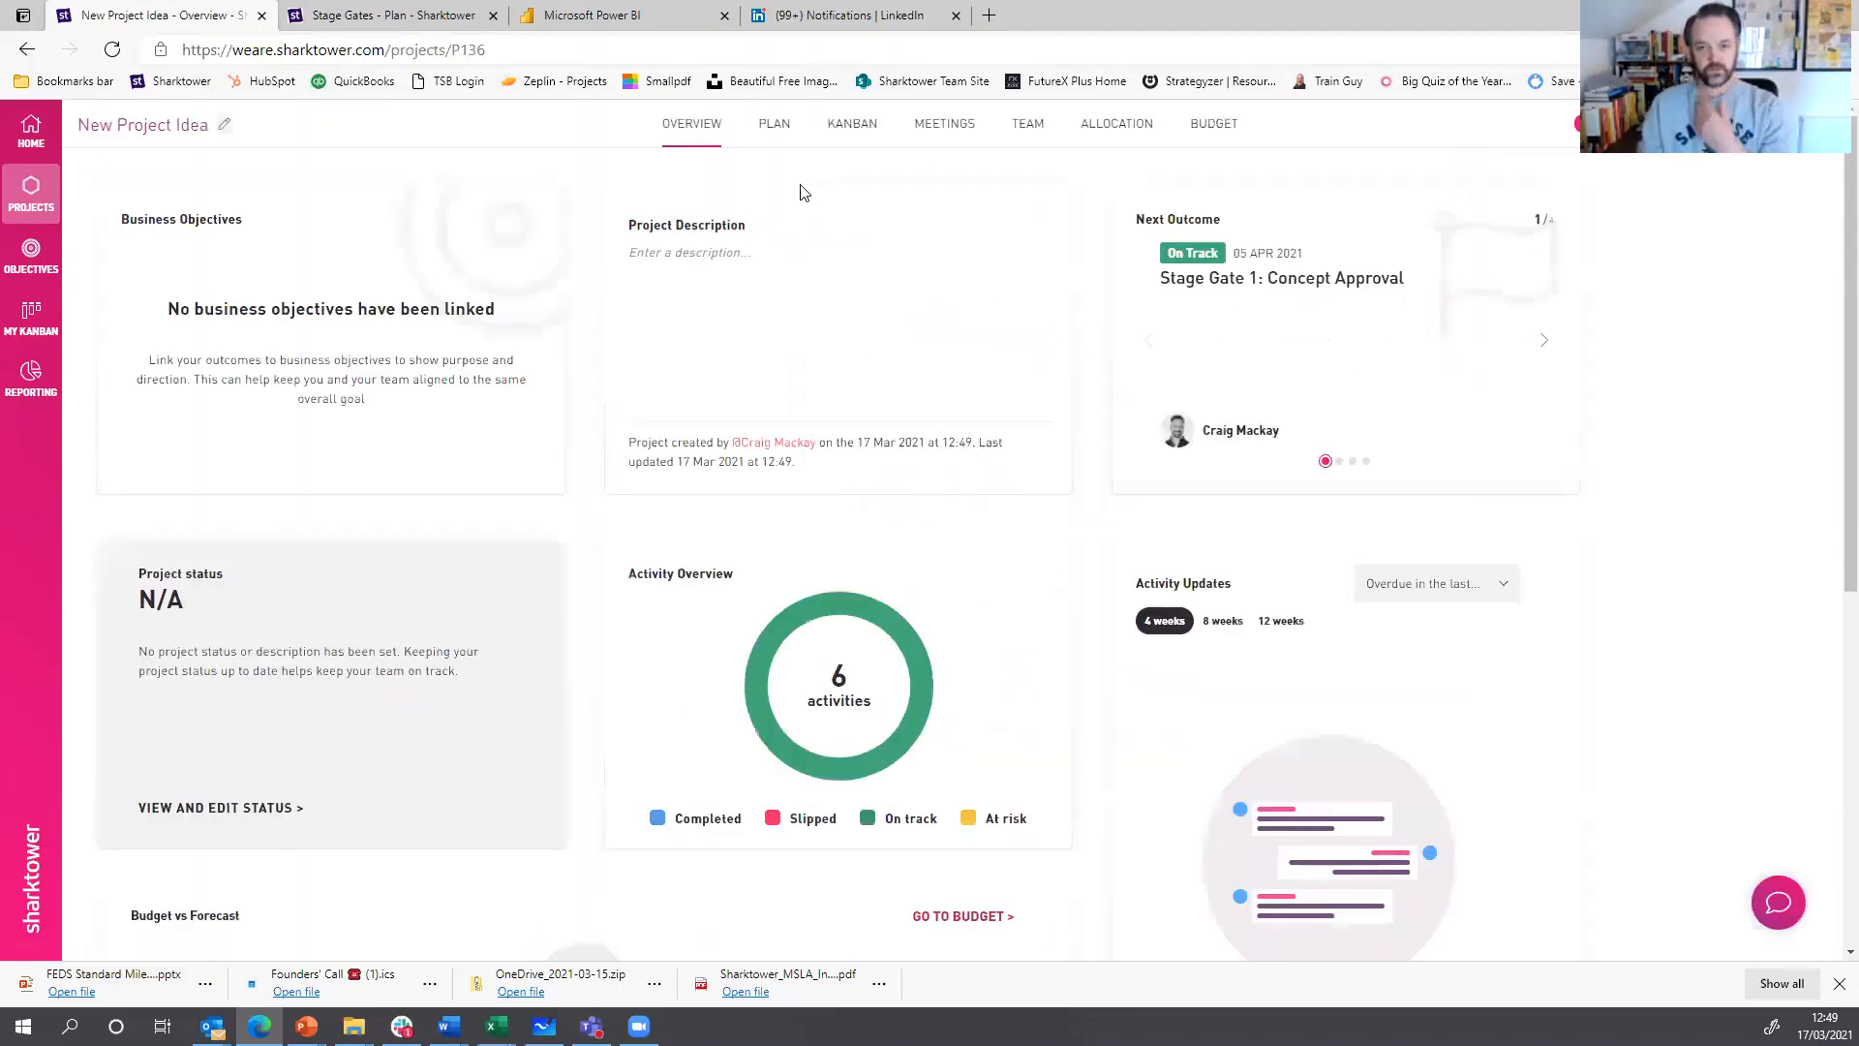
- Open the new project's plan and examine it from the Concept phase through to the Outcome Realisation phase
{"action": "left_click", "coordinate": [780, 126]}
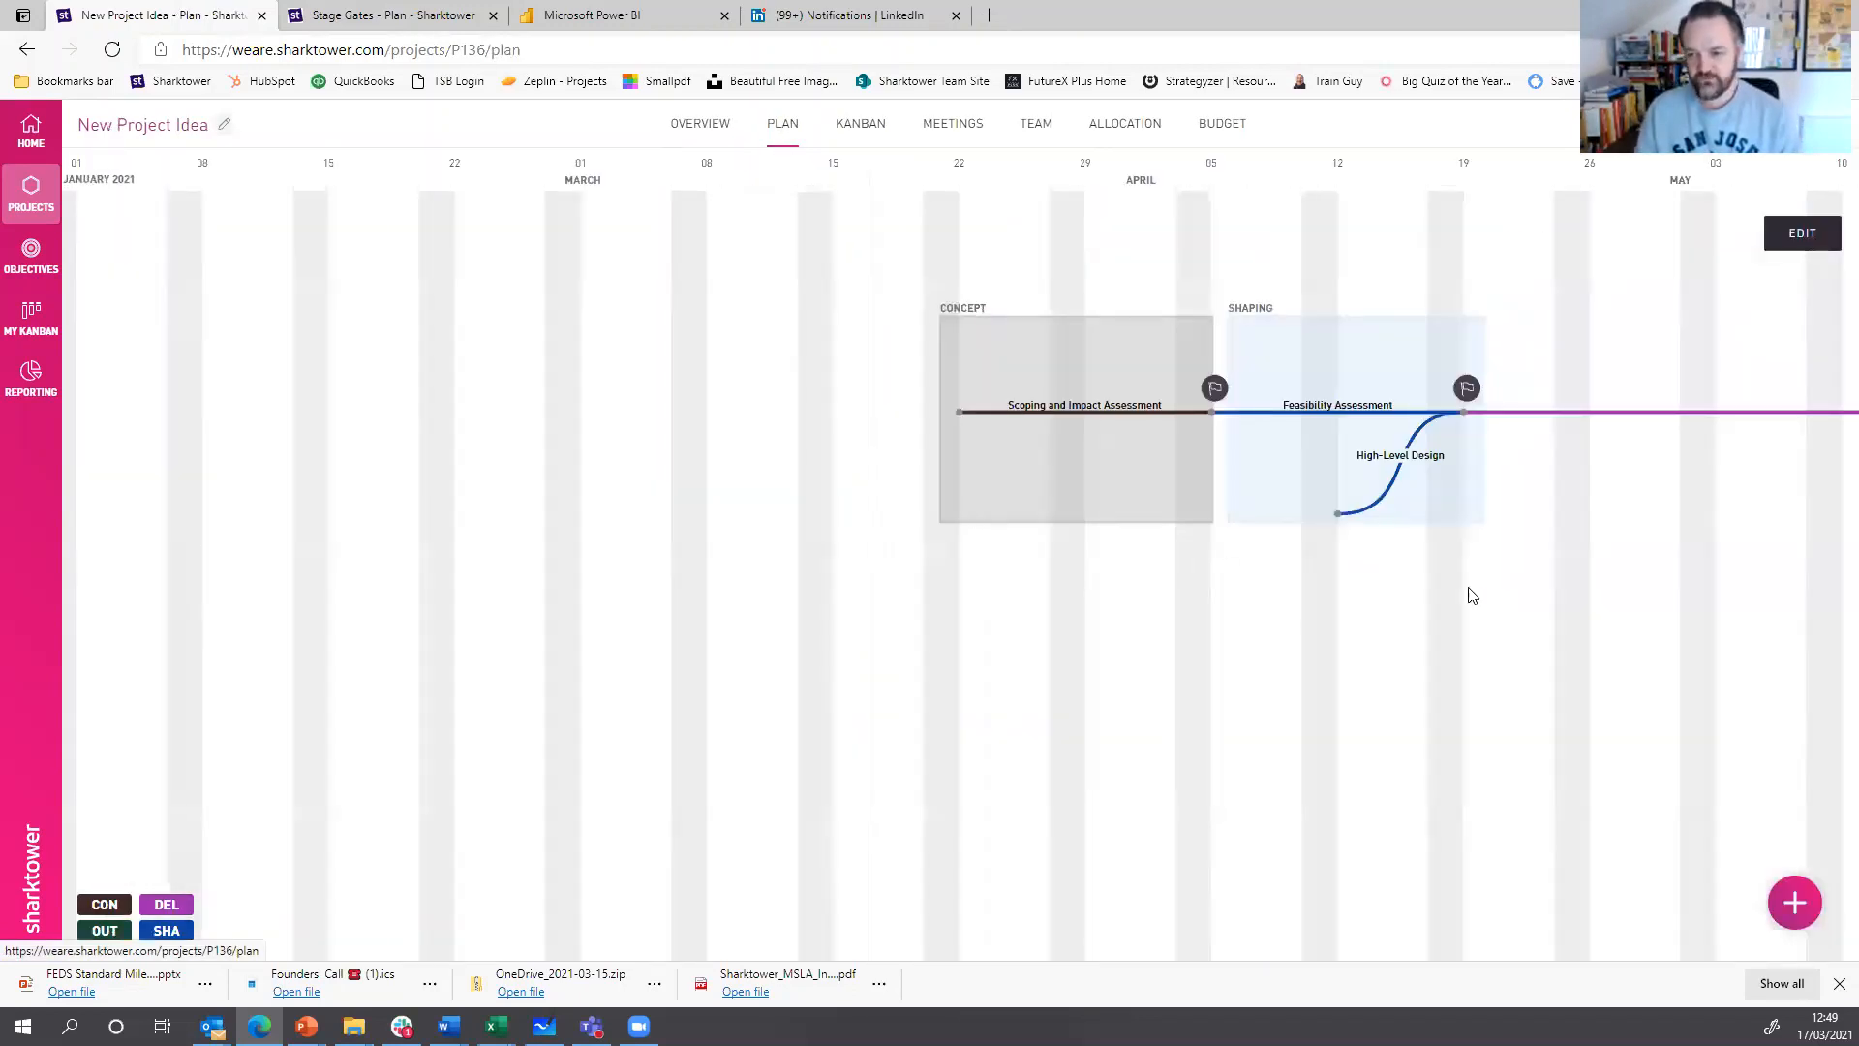
{"action": "left_click_drag", "start_coordinate": [1466, 587], "coordinate": [889, 602]}
{"action": "scroll", "coordinate": [972, 567], "scroll_direction": "down", "scroll_amount": 2}
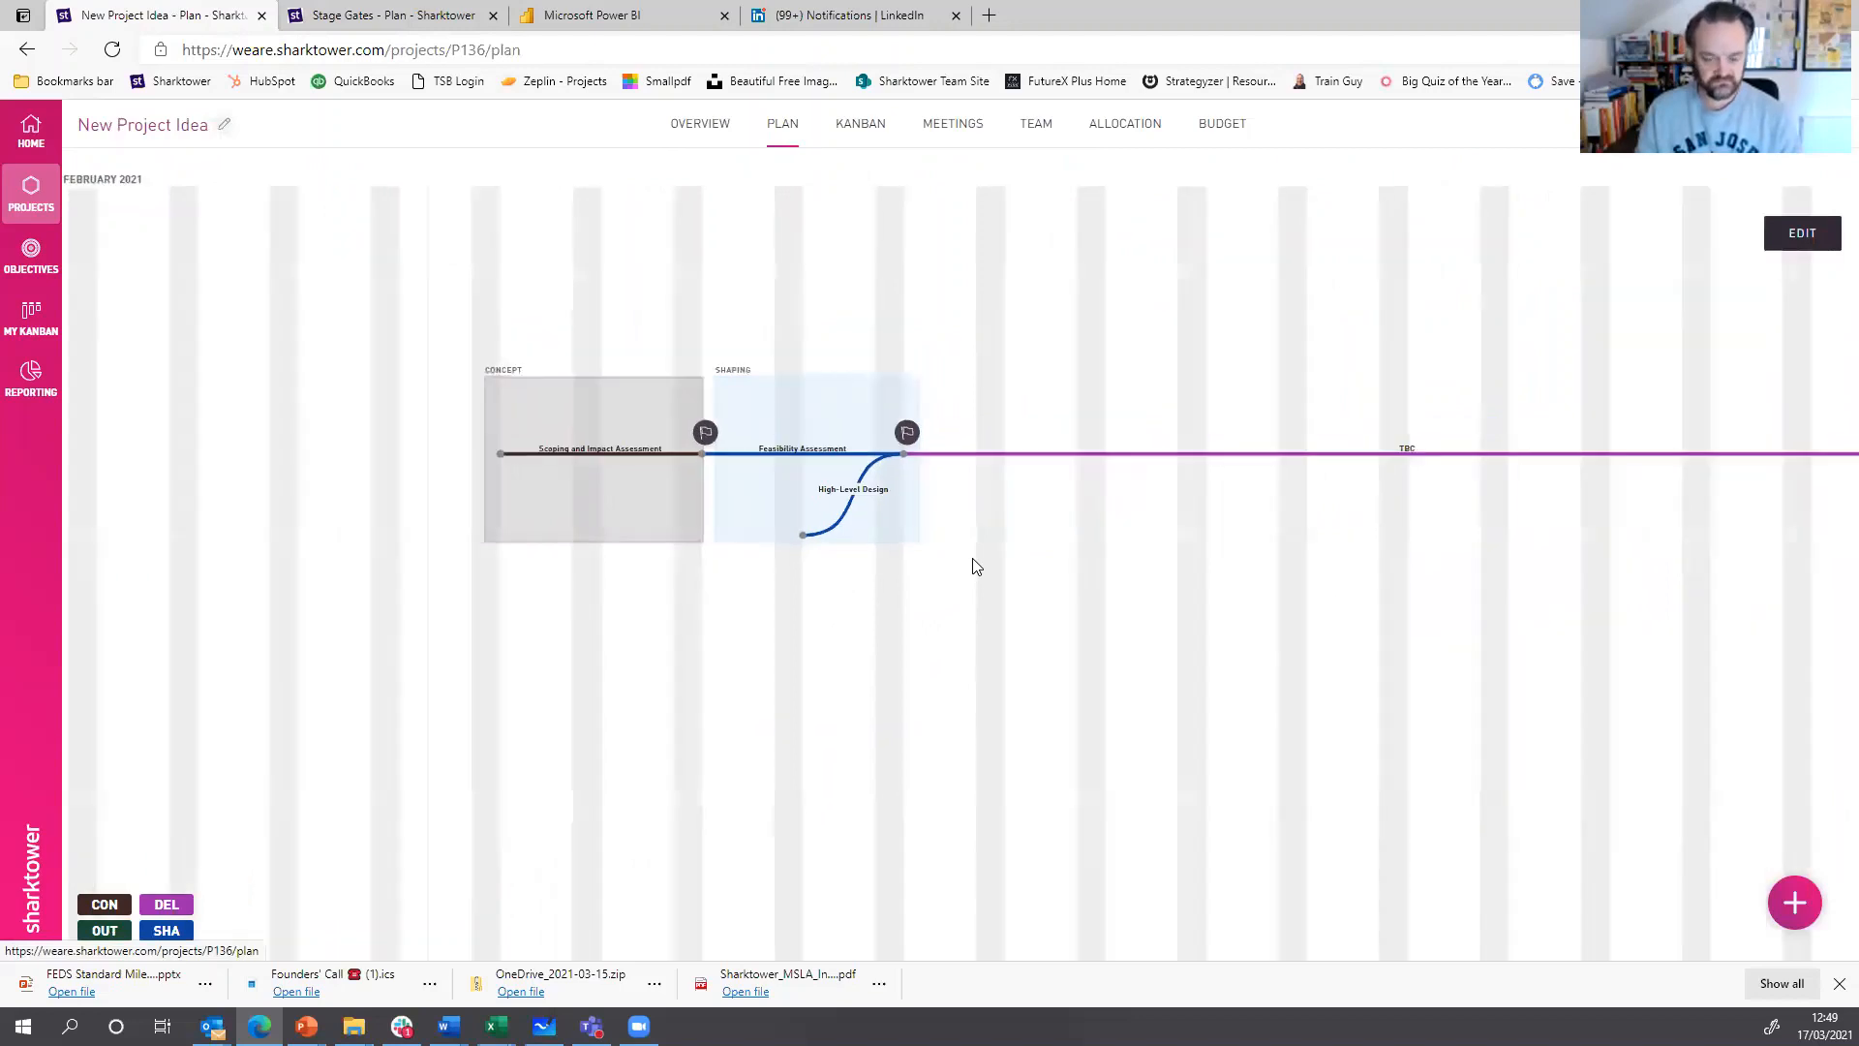
{"action": "left_click_drag", "start_coordinate": [1054, 552], "coordinate": [884, 581]}
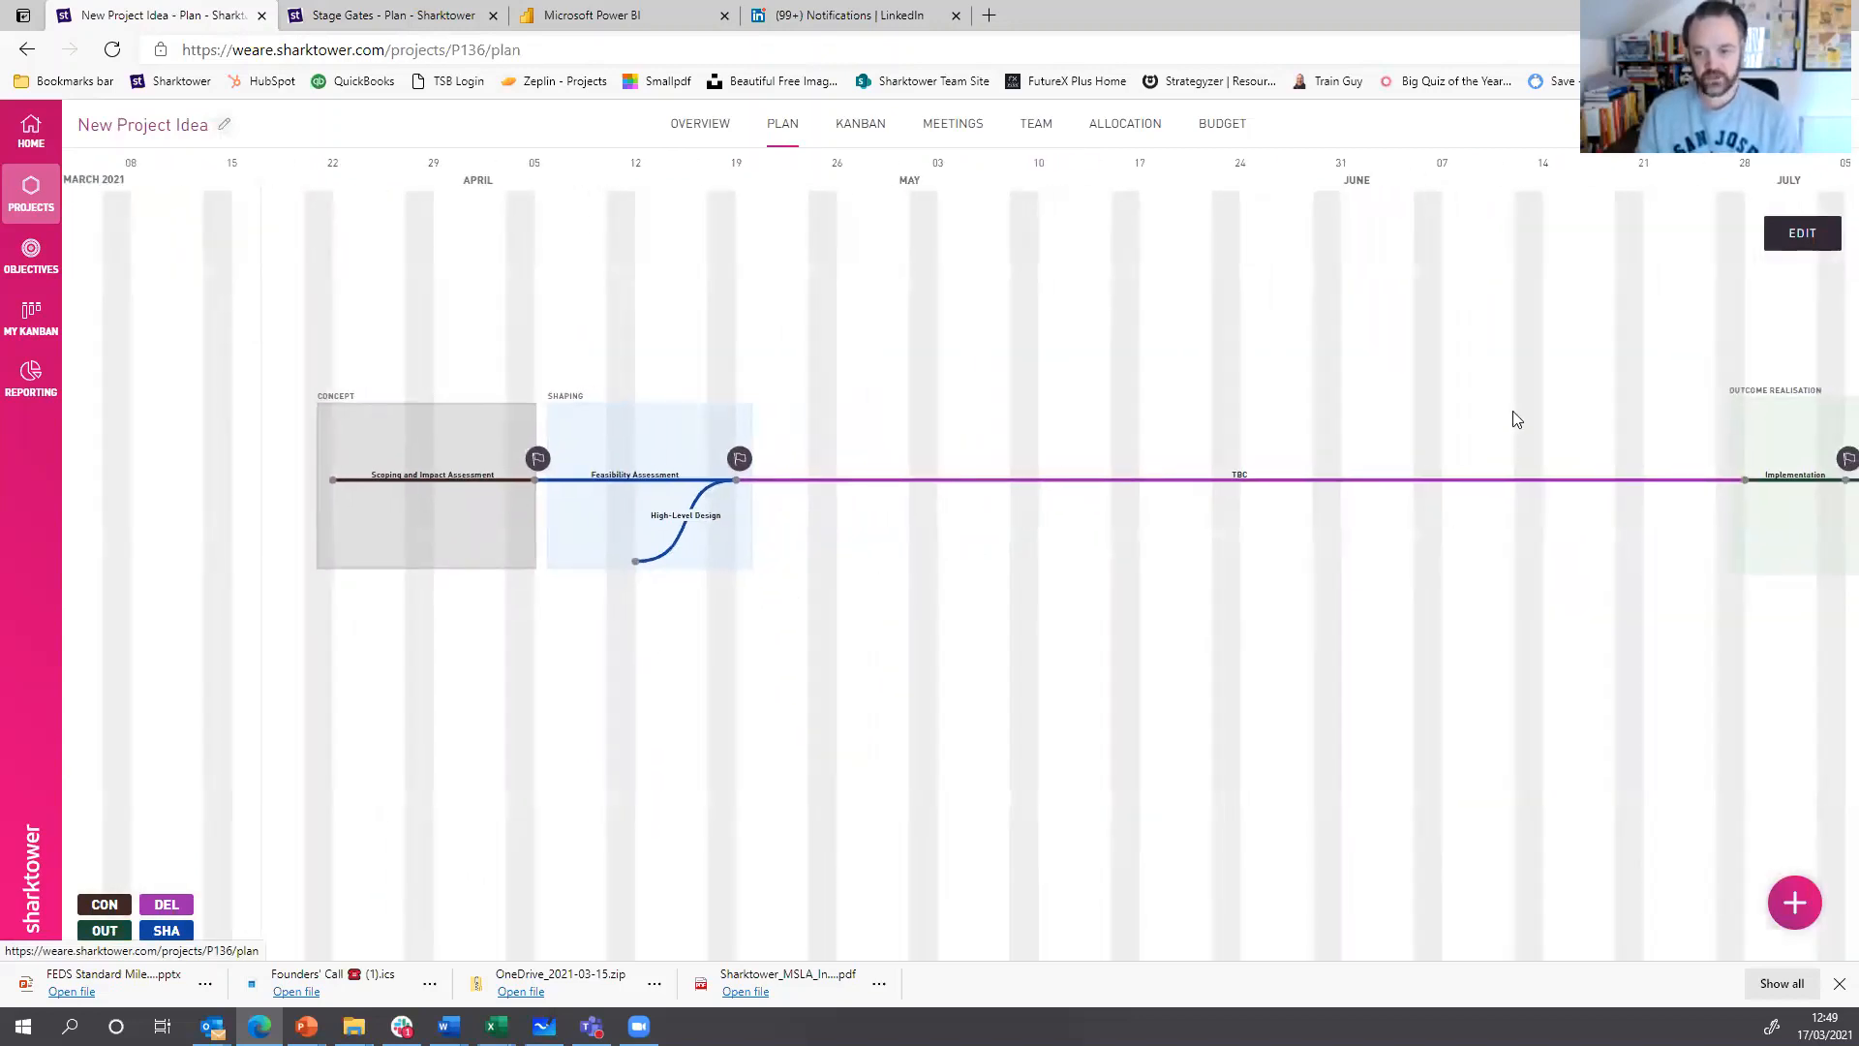
{"action": "scroll", "coordinate": [584, 735], "scroll_direction": "up", "scroll_amount": 2}
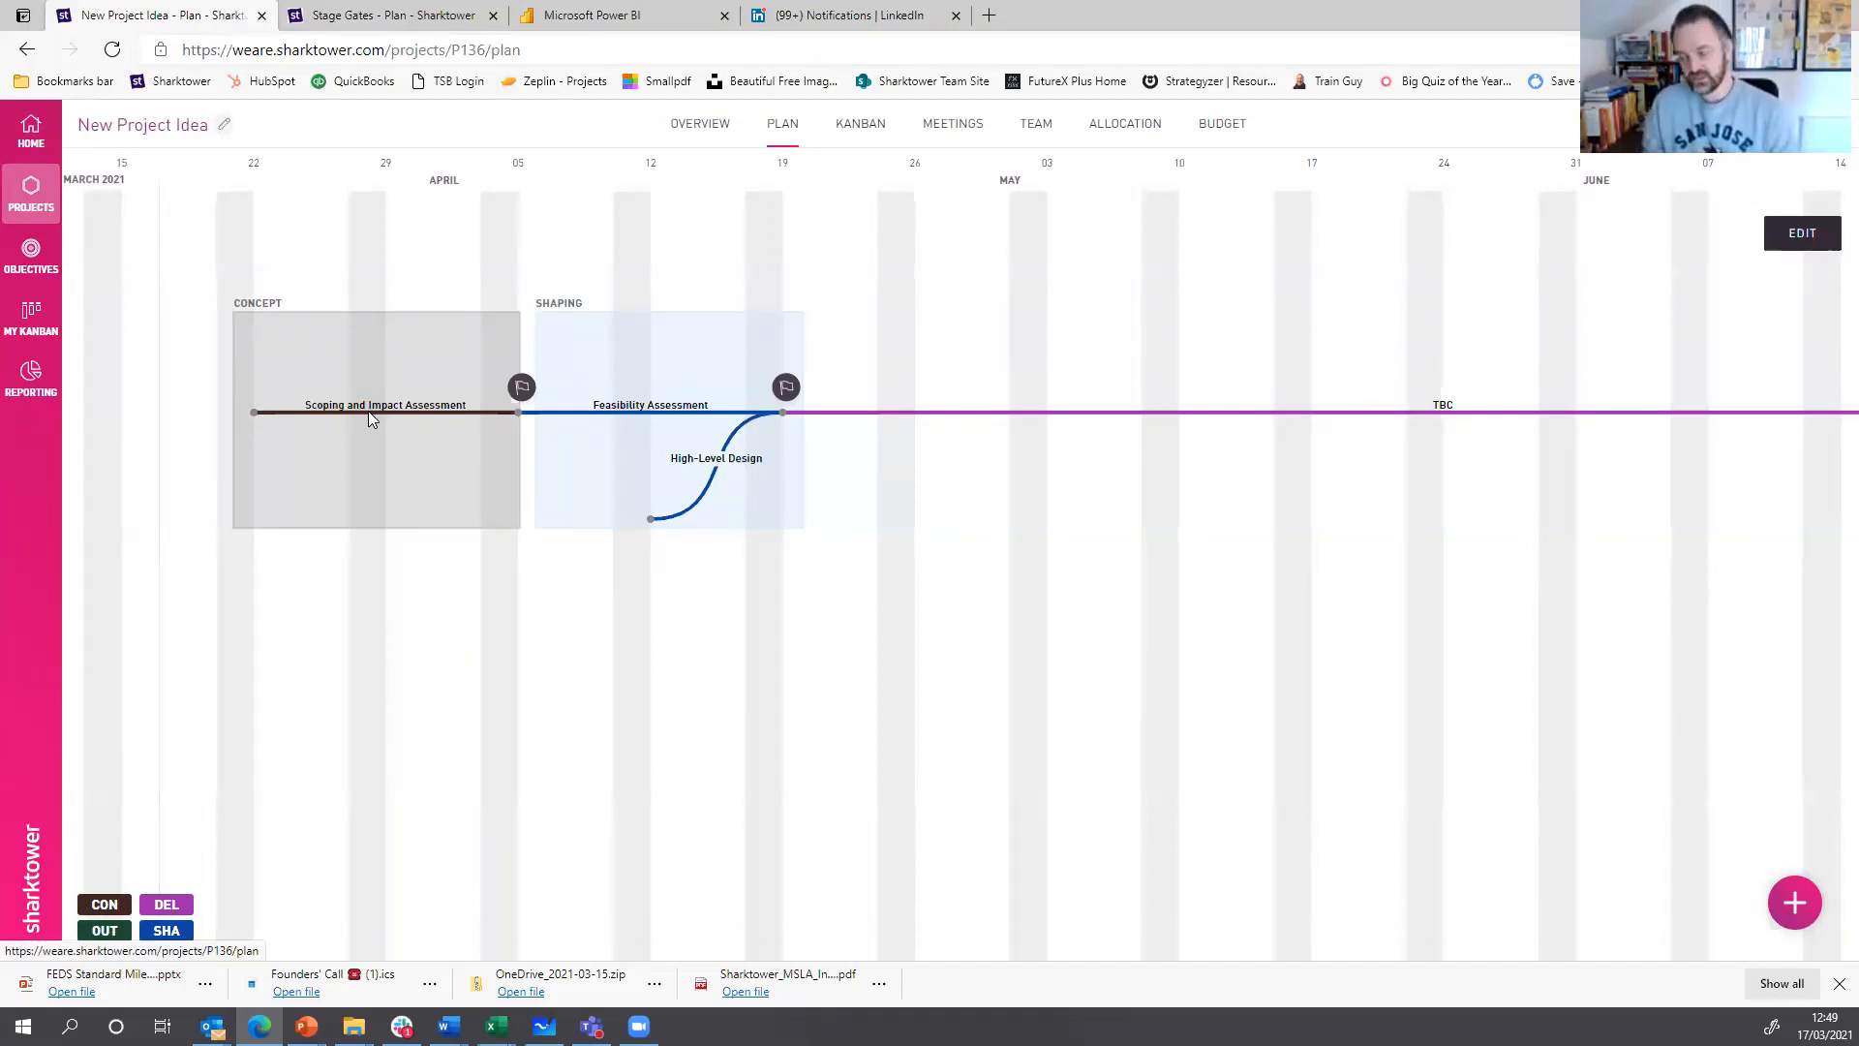
{"action": "left_click_drag", "start_coordinate": [868, 552], "coordinate": [830, 615]}
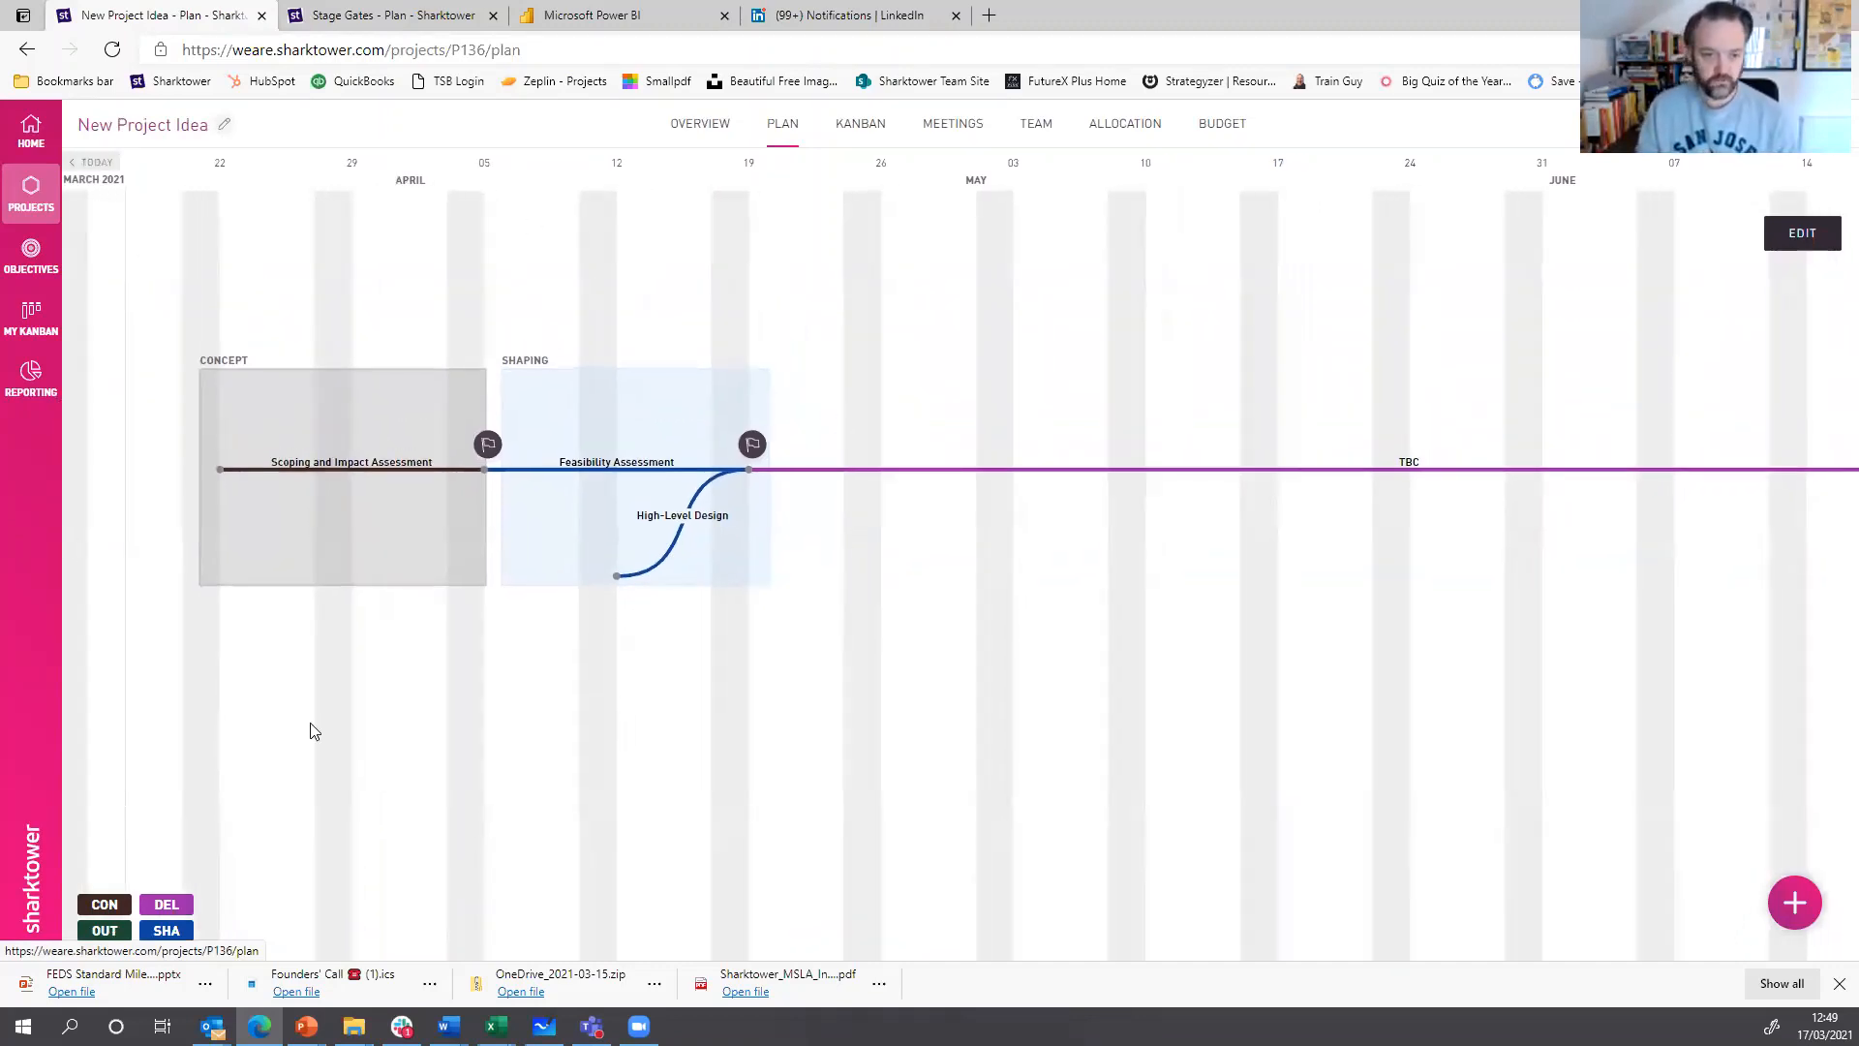
{"action": "left_click_drag", "start_coordinate": [1290, 619], "coordinate": [577, 593]}
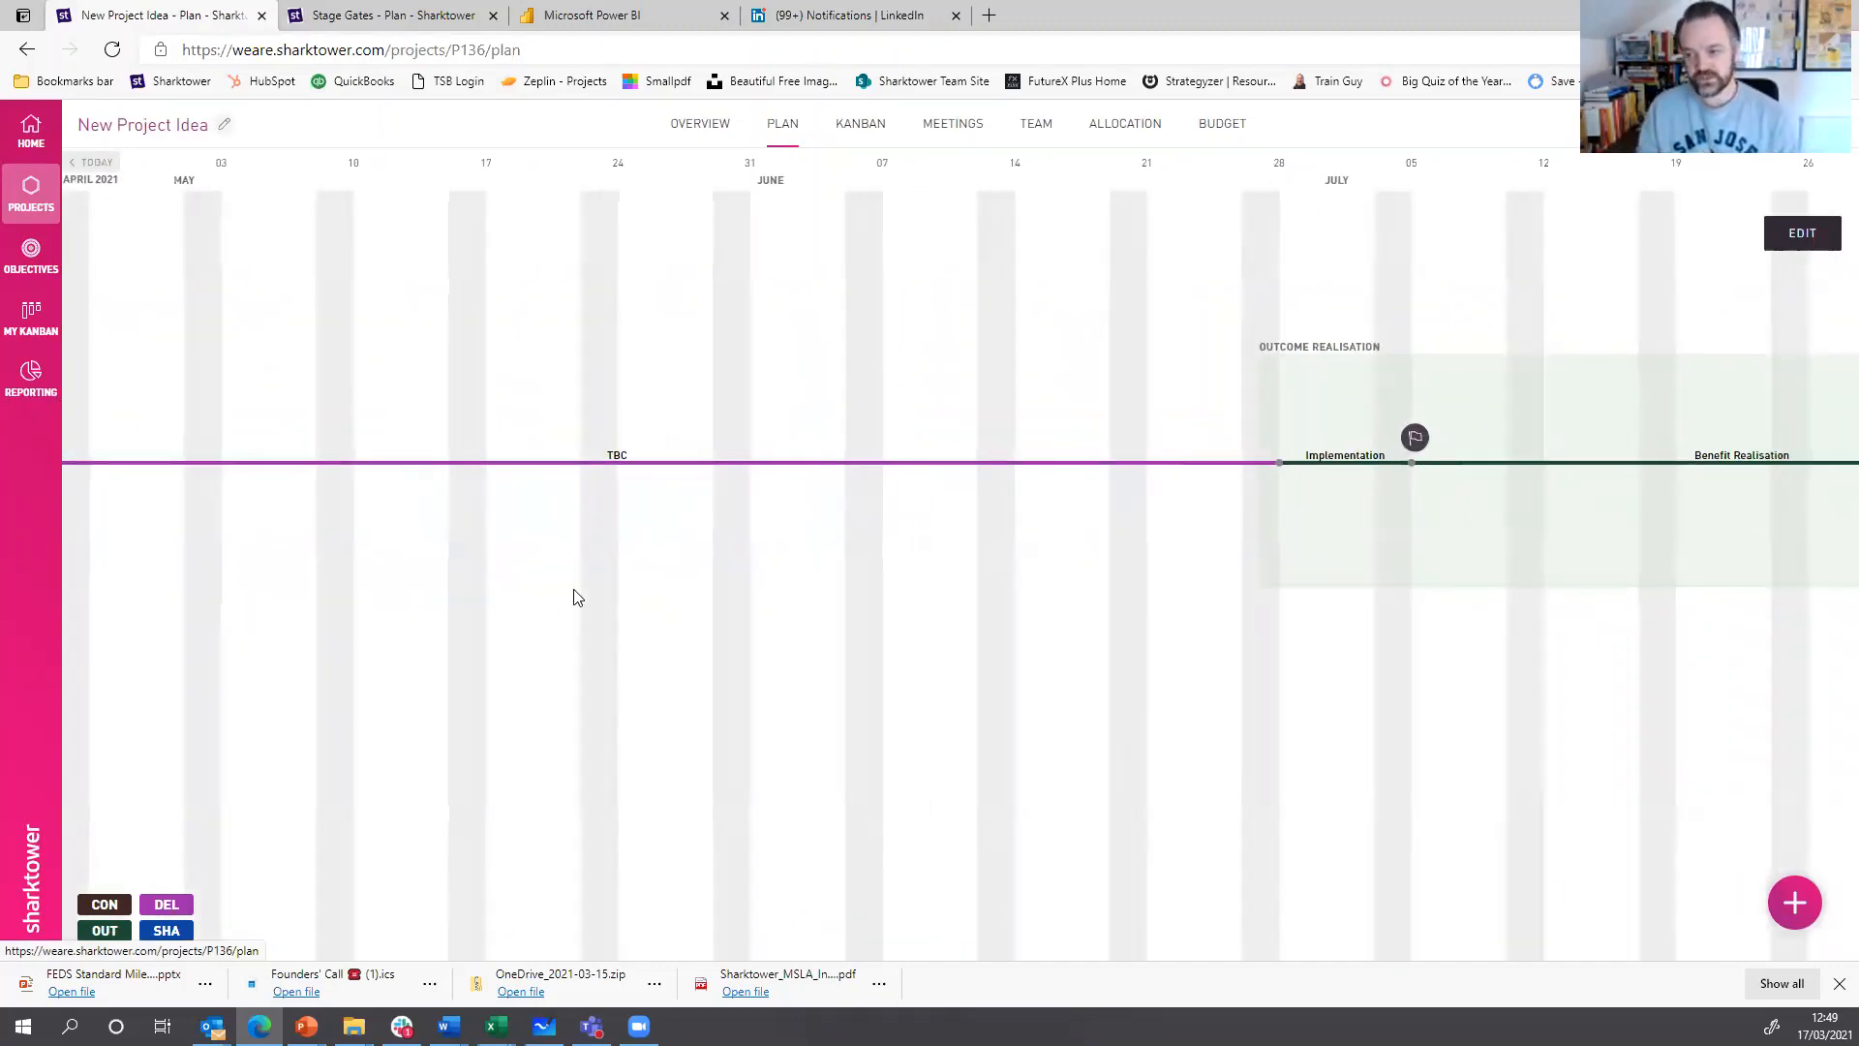
{"action": "left_click_drag", "start_coordinate": [976, 605], "coordinate": [614, 614]}
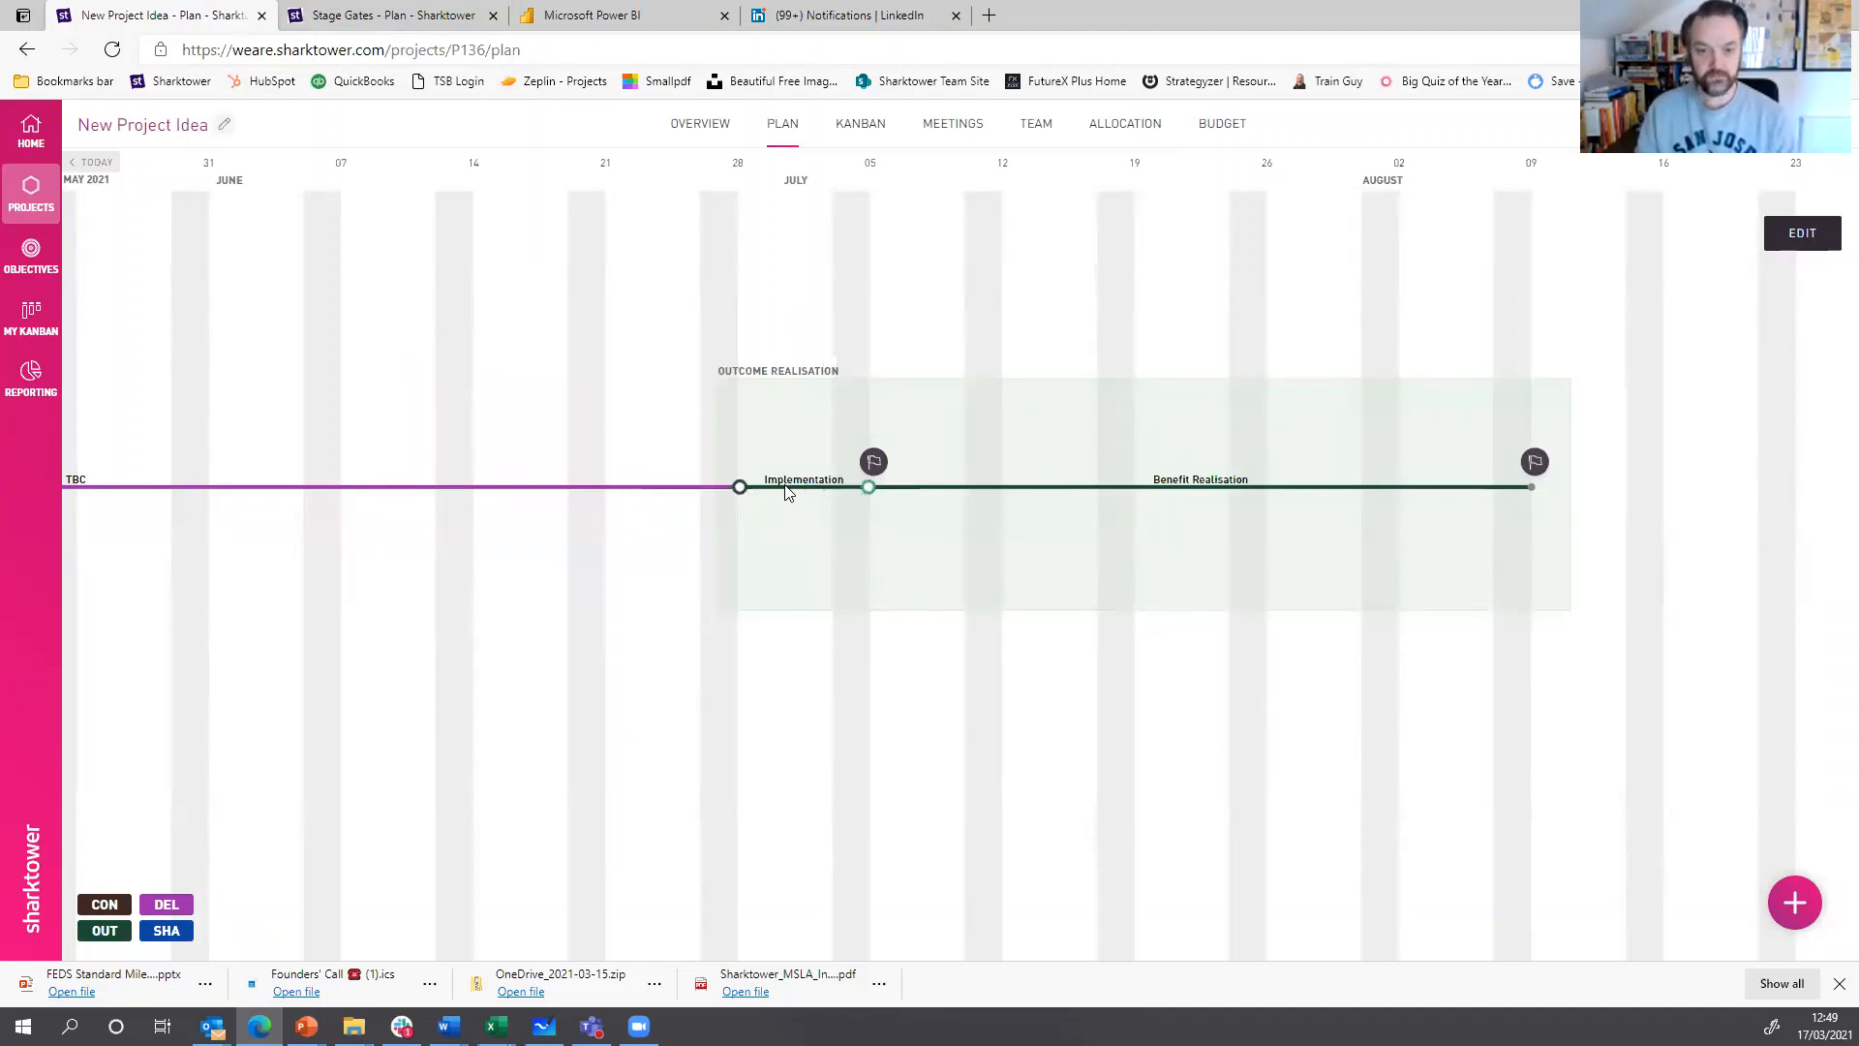
- View the details of the outcomes ending the Implementation and Benefit Realisation activities, closing each one
{"action": "left_click", "coordinate": [871, 469]}
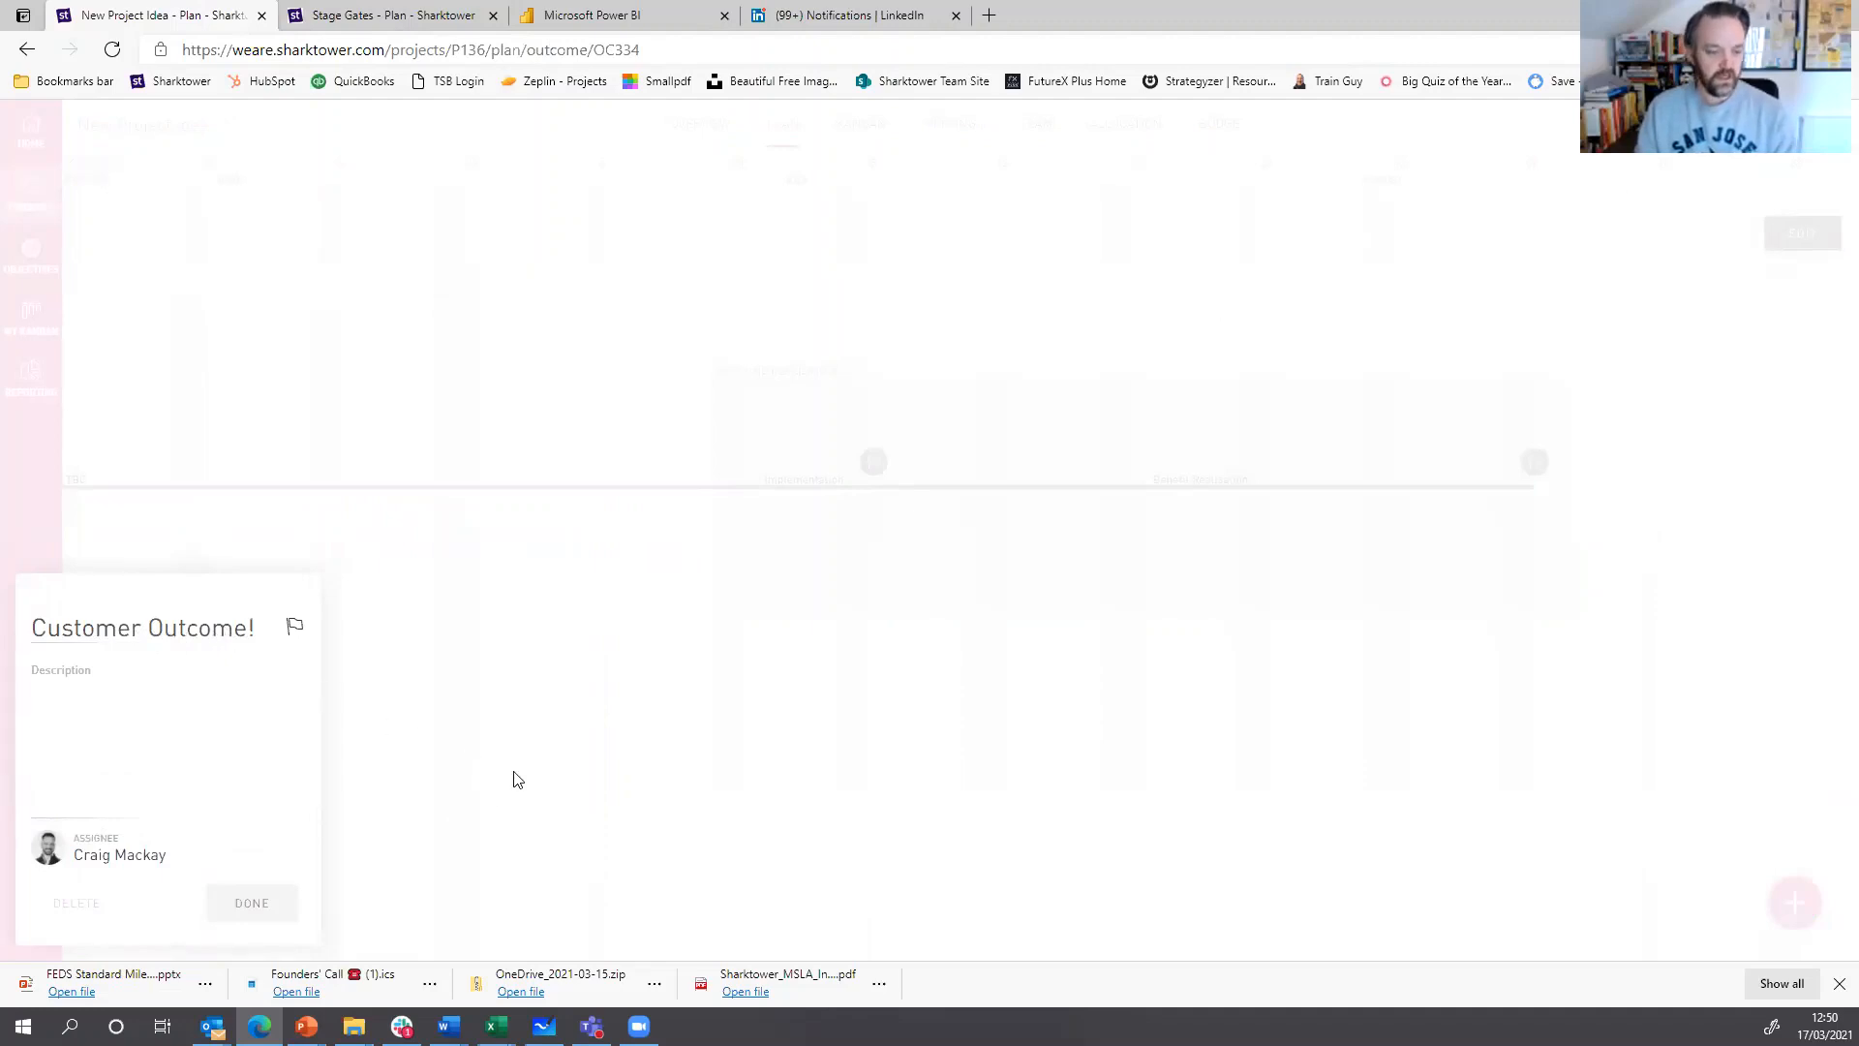
{"action": "left_click", "coordinate": [635, 692]}
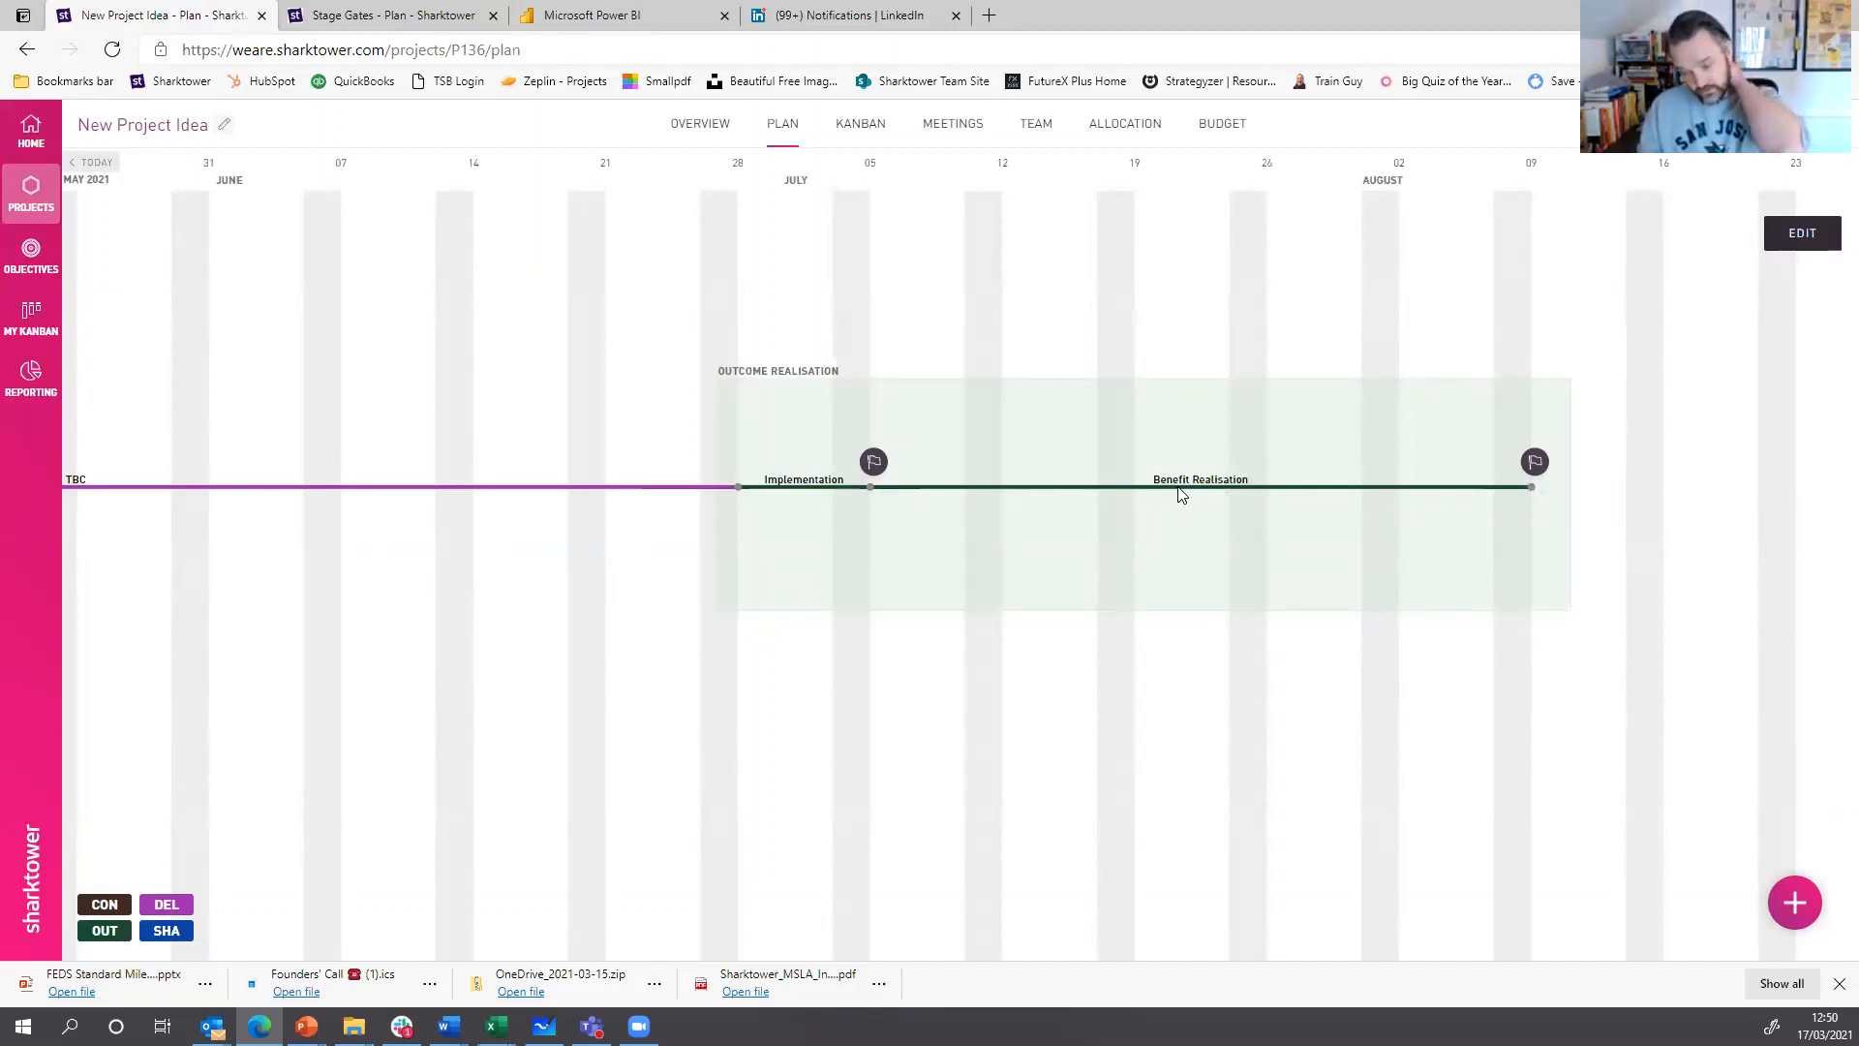
{"action": "left_click", "coordinate": [1536, 463]}
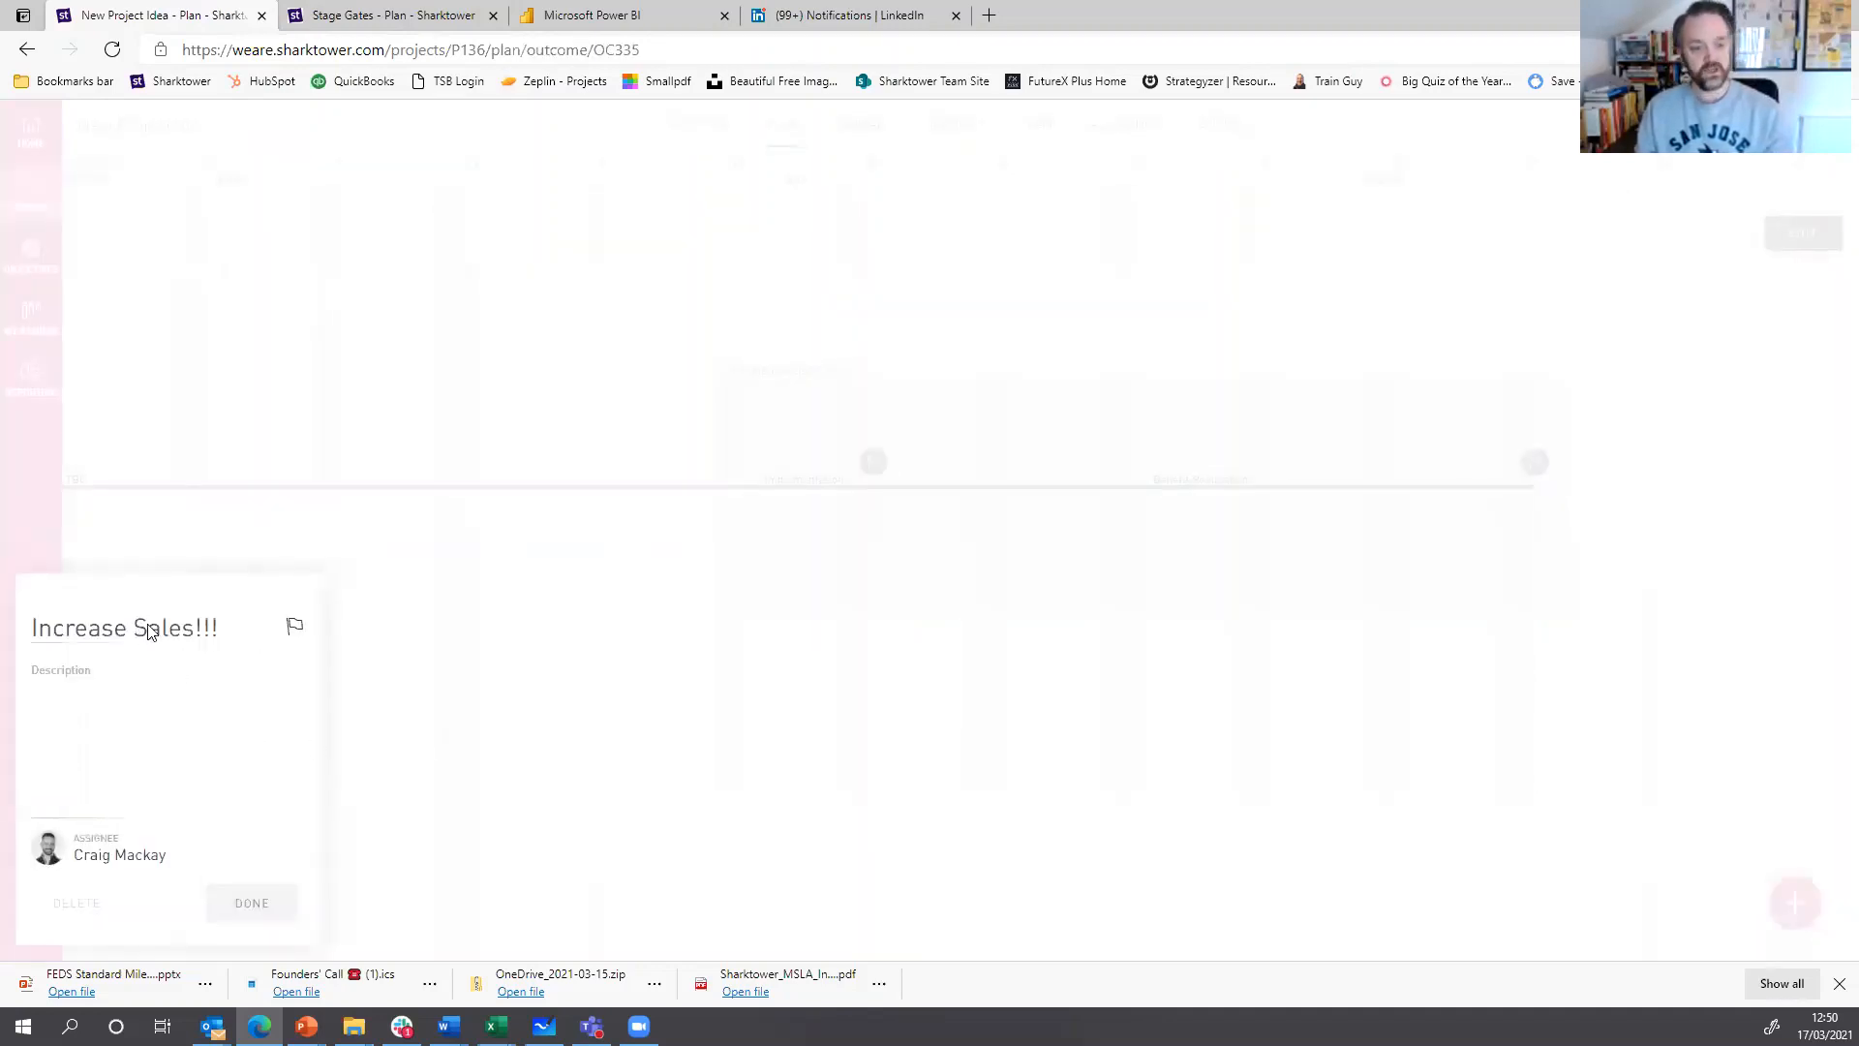
{"action": "left_click", "coordinate": [251, 904]}
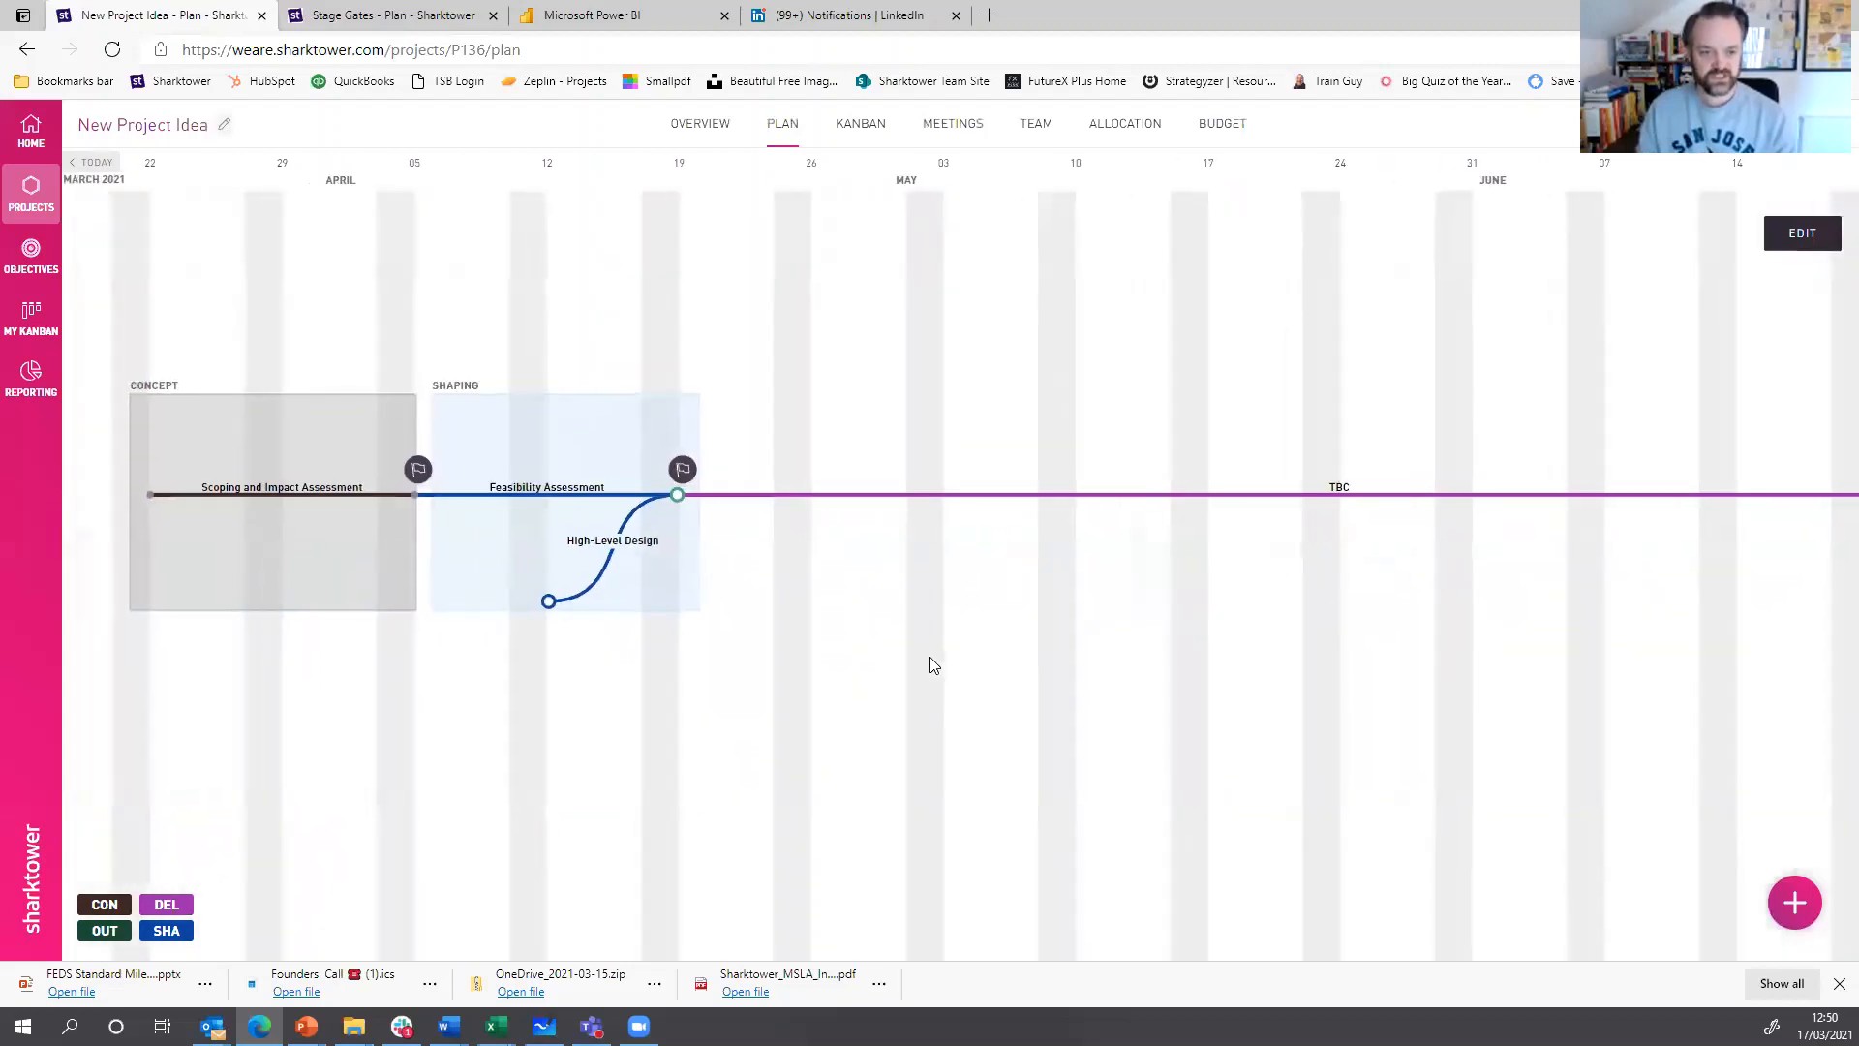
- Open the plan for editing and expand the tasks, stories and decisions of the Feasibility Assessment activity
{"action": "left_click", "coordinate": [1799, 242]}
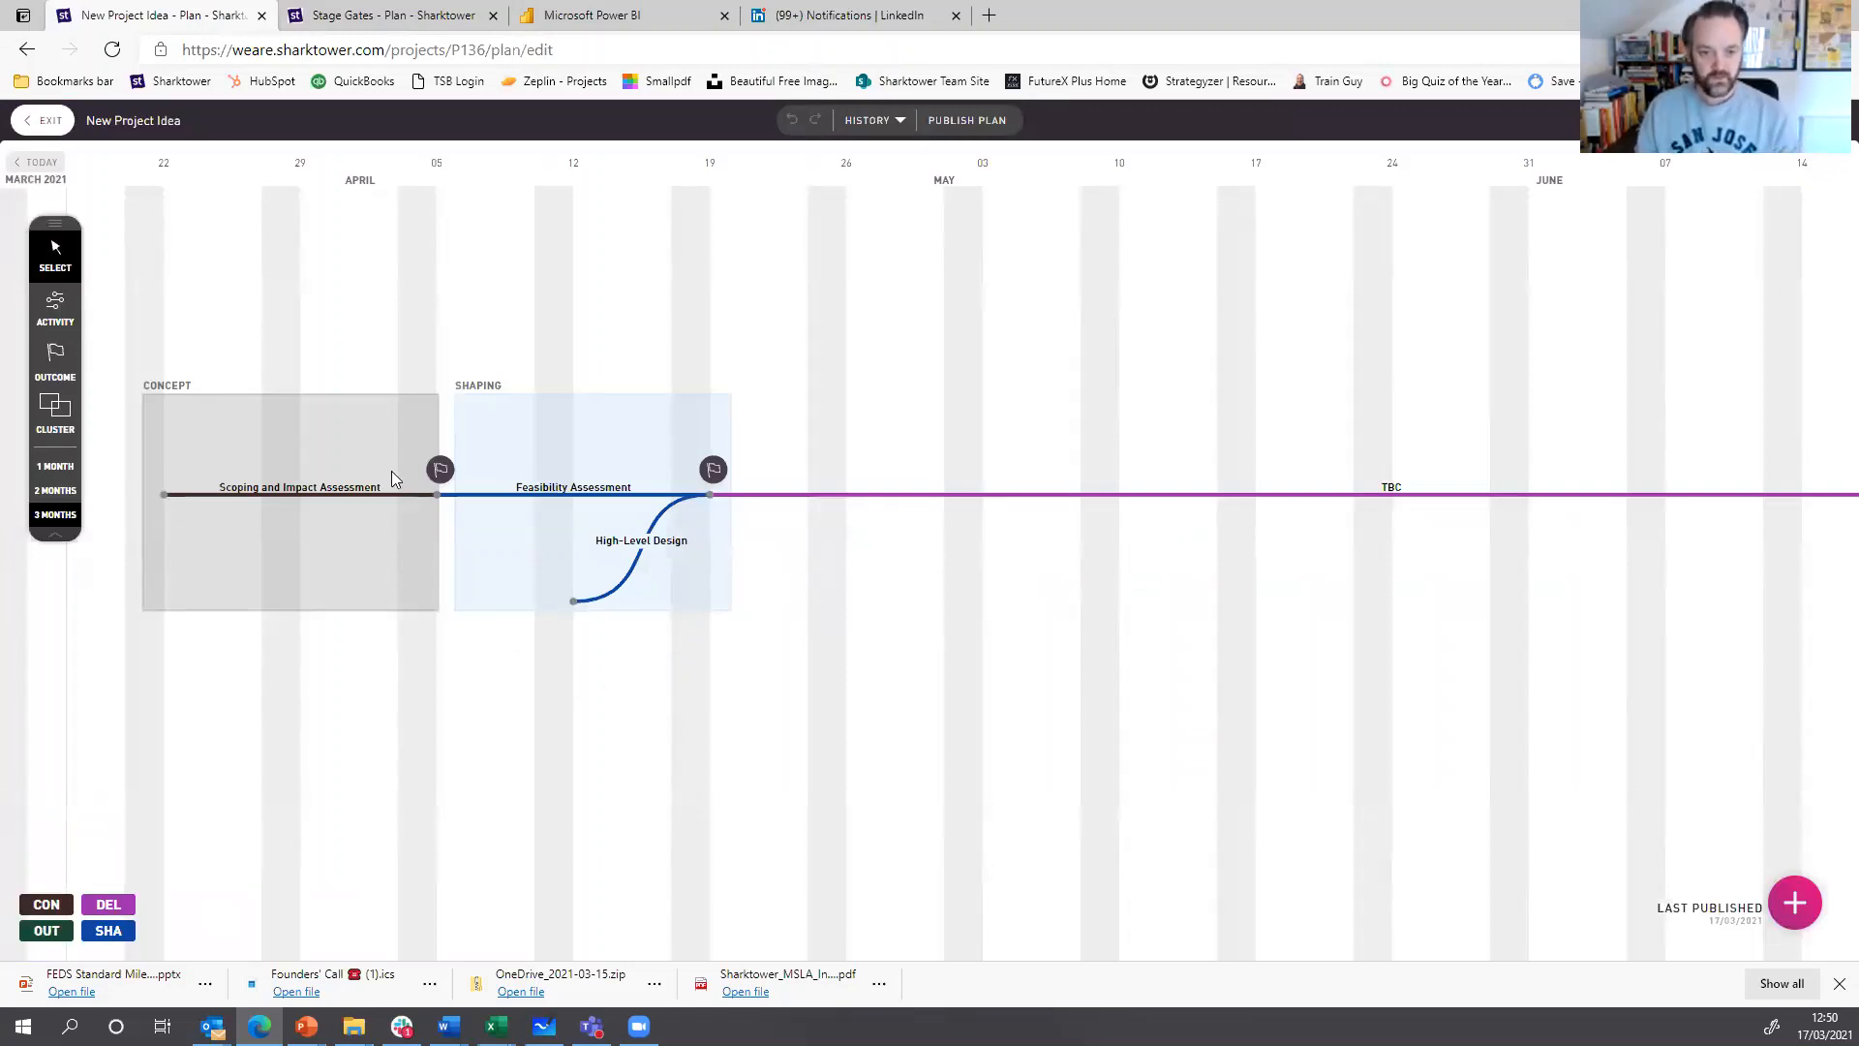
{"action": "left_click", "coordinate": [576, 498]}
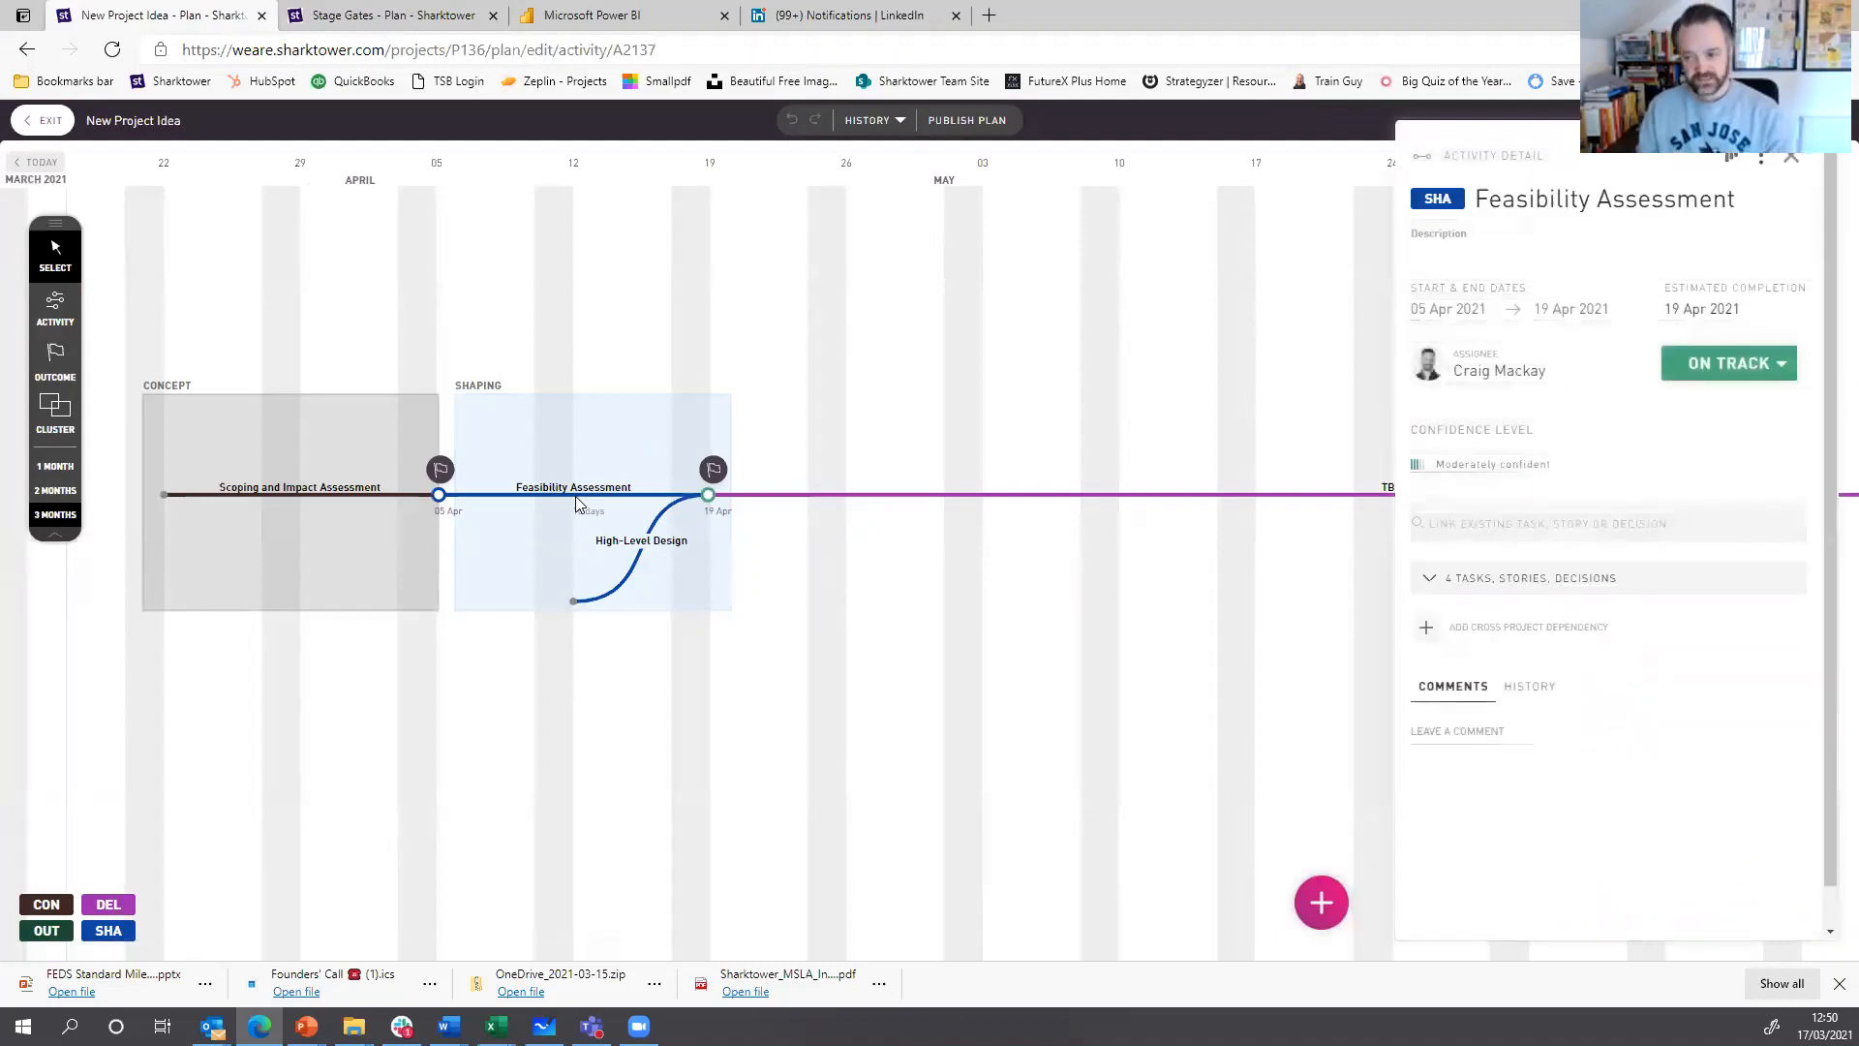
{"action": "left_click", "coordinate": [1527, 585]}
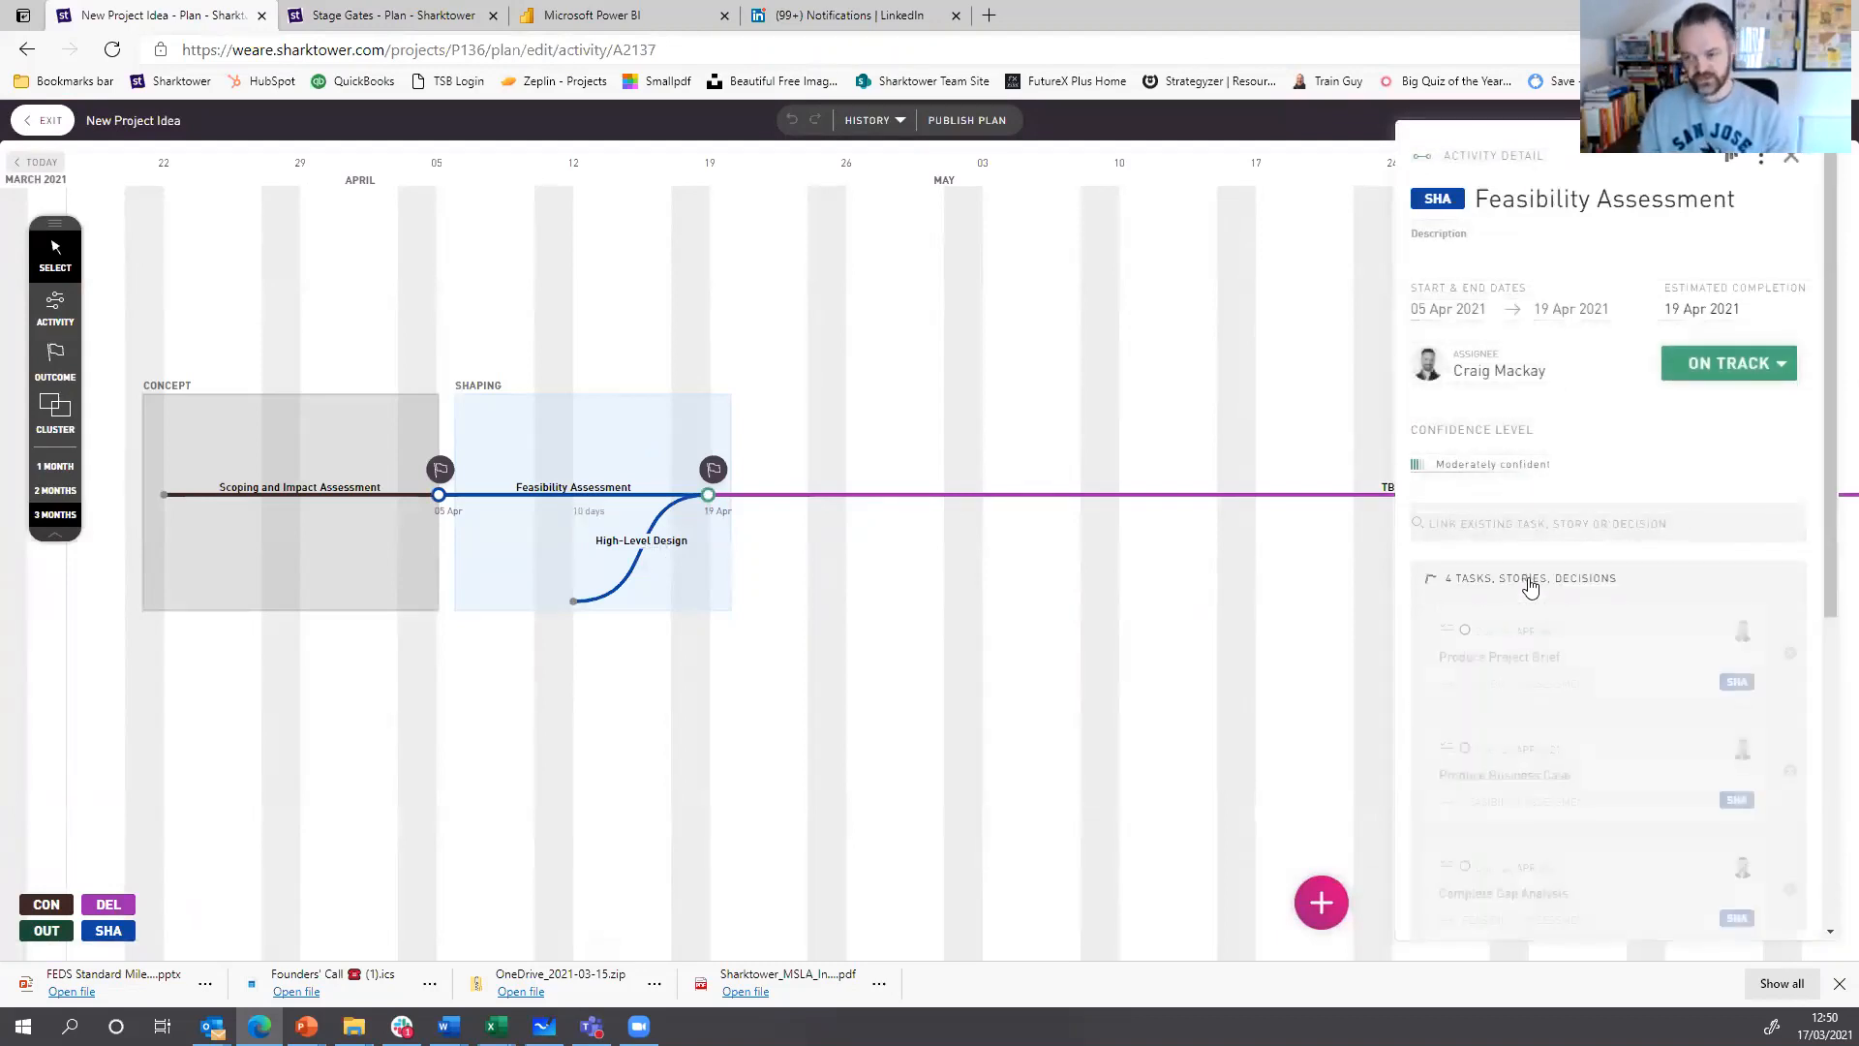
{"action": "scroll", "coordinate": [1568, 581], "scroll_direction": "down", "scroll_amount": 3}
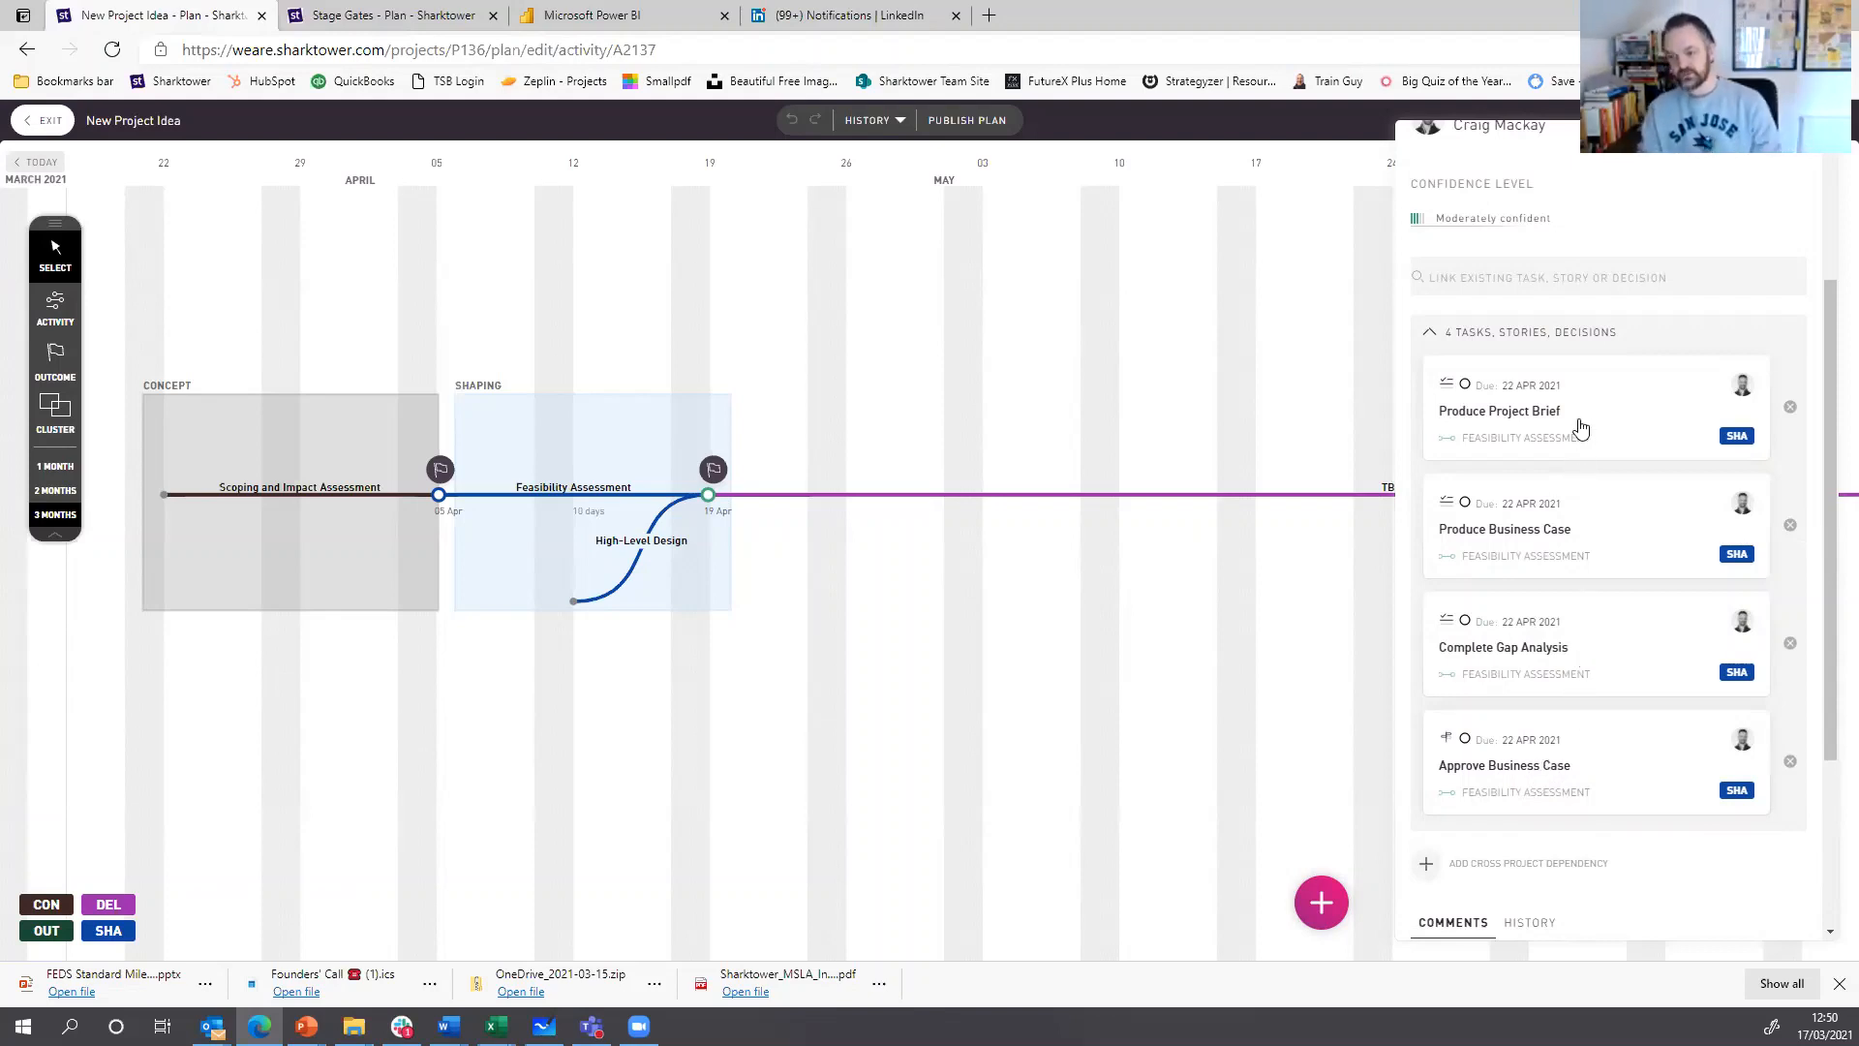
- Assign the Approve Business Case decision to the Chief Customer Officer and close the decision
{"action": "left_click", "coordinate": [1581, 776]}
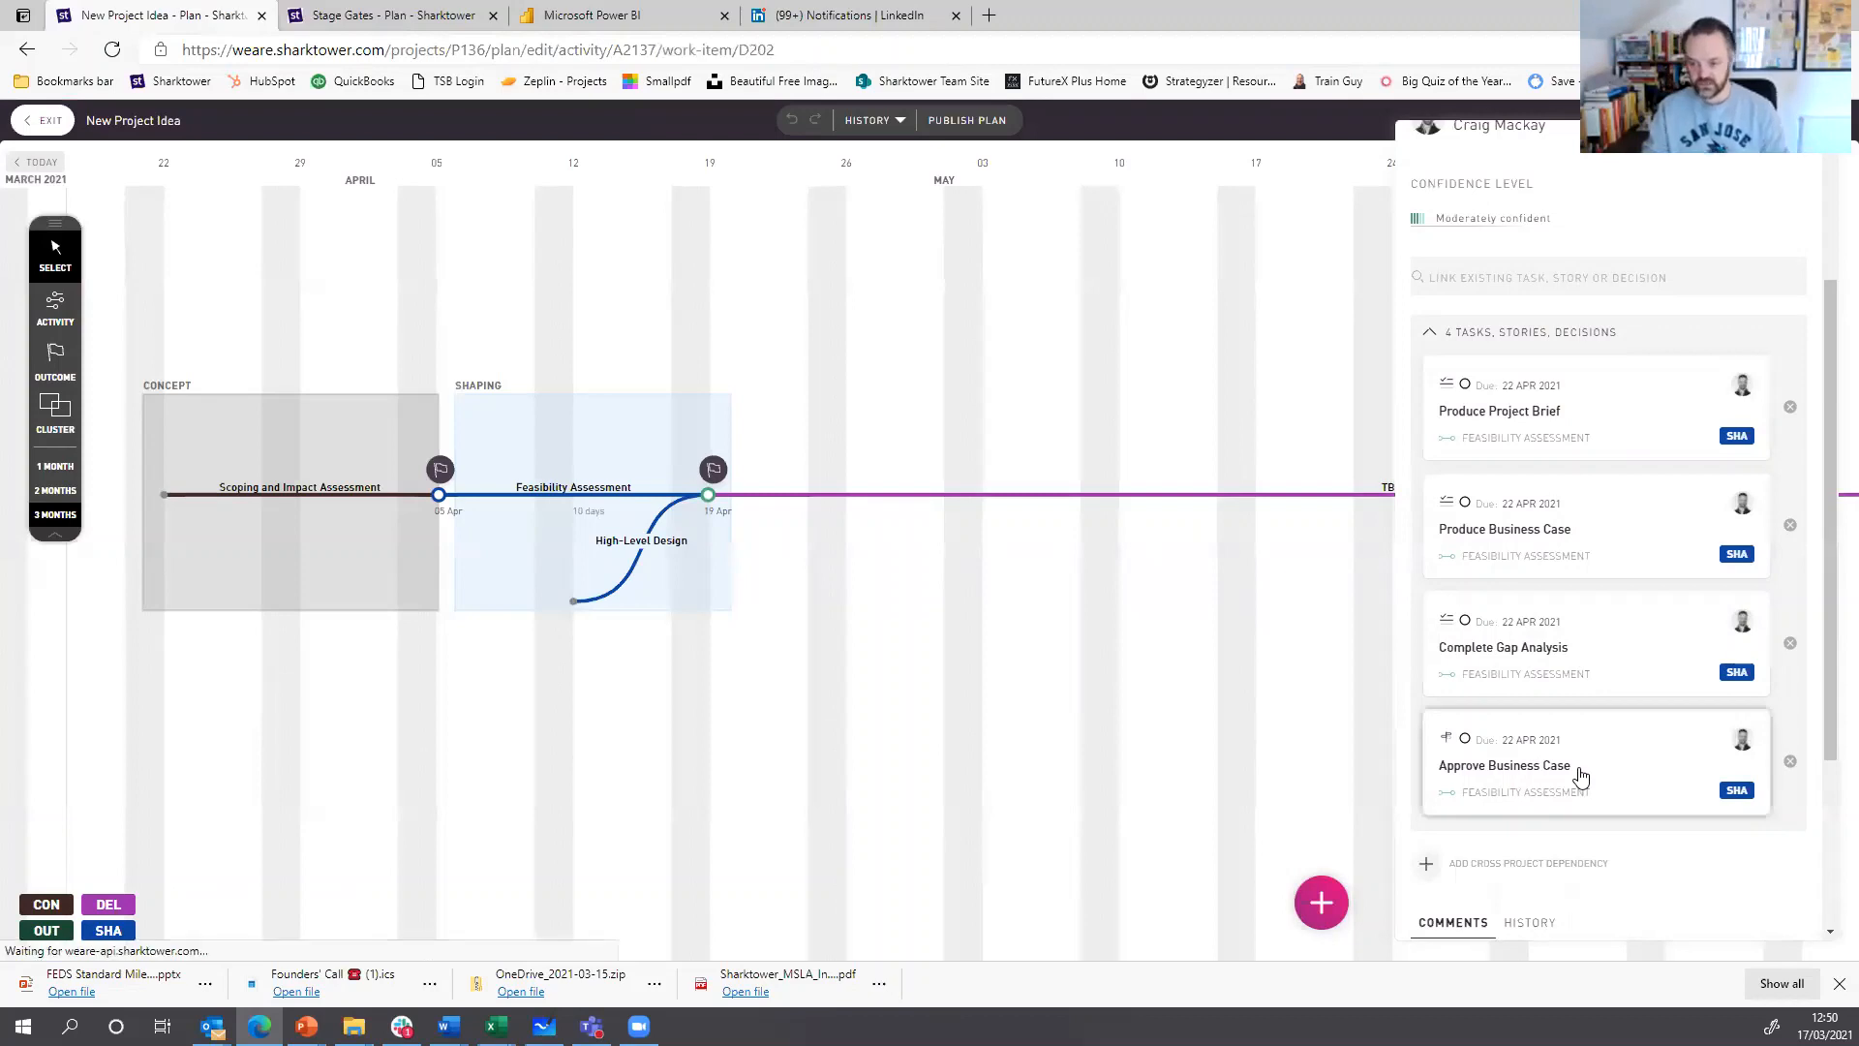
{"action": "left_click", "coordinate": [1612, 337]}
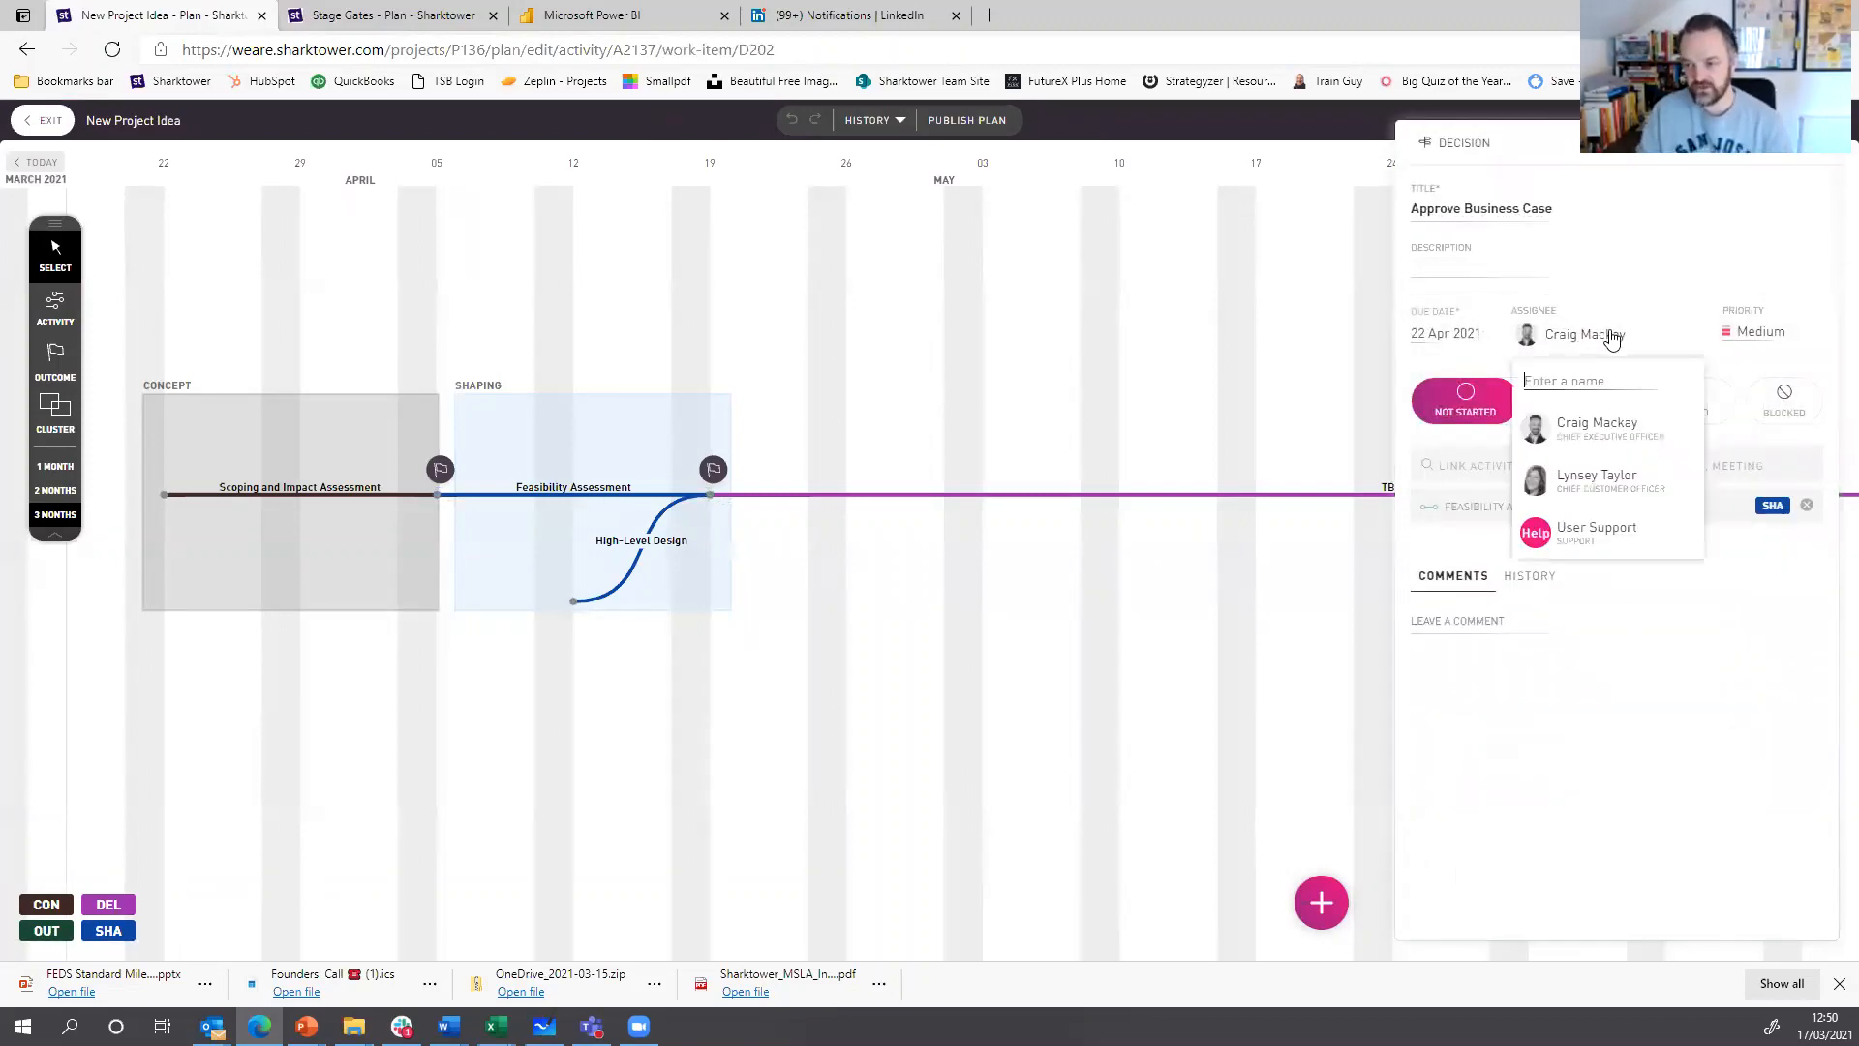
{"action": "left_click", "coordinate": [1591, 479]}
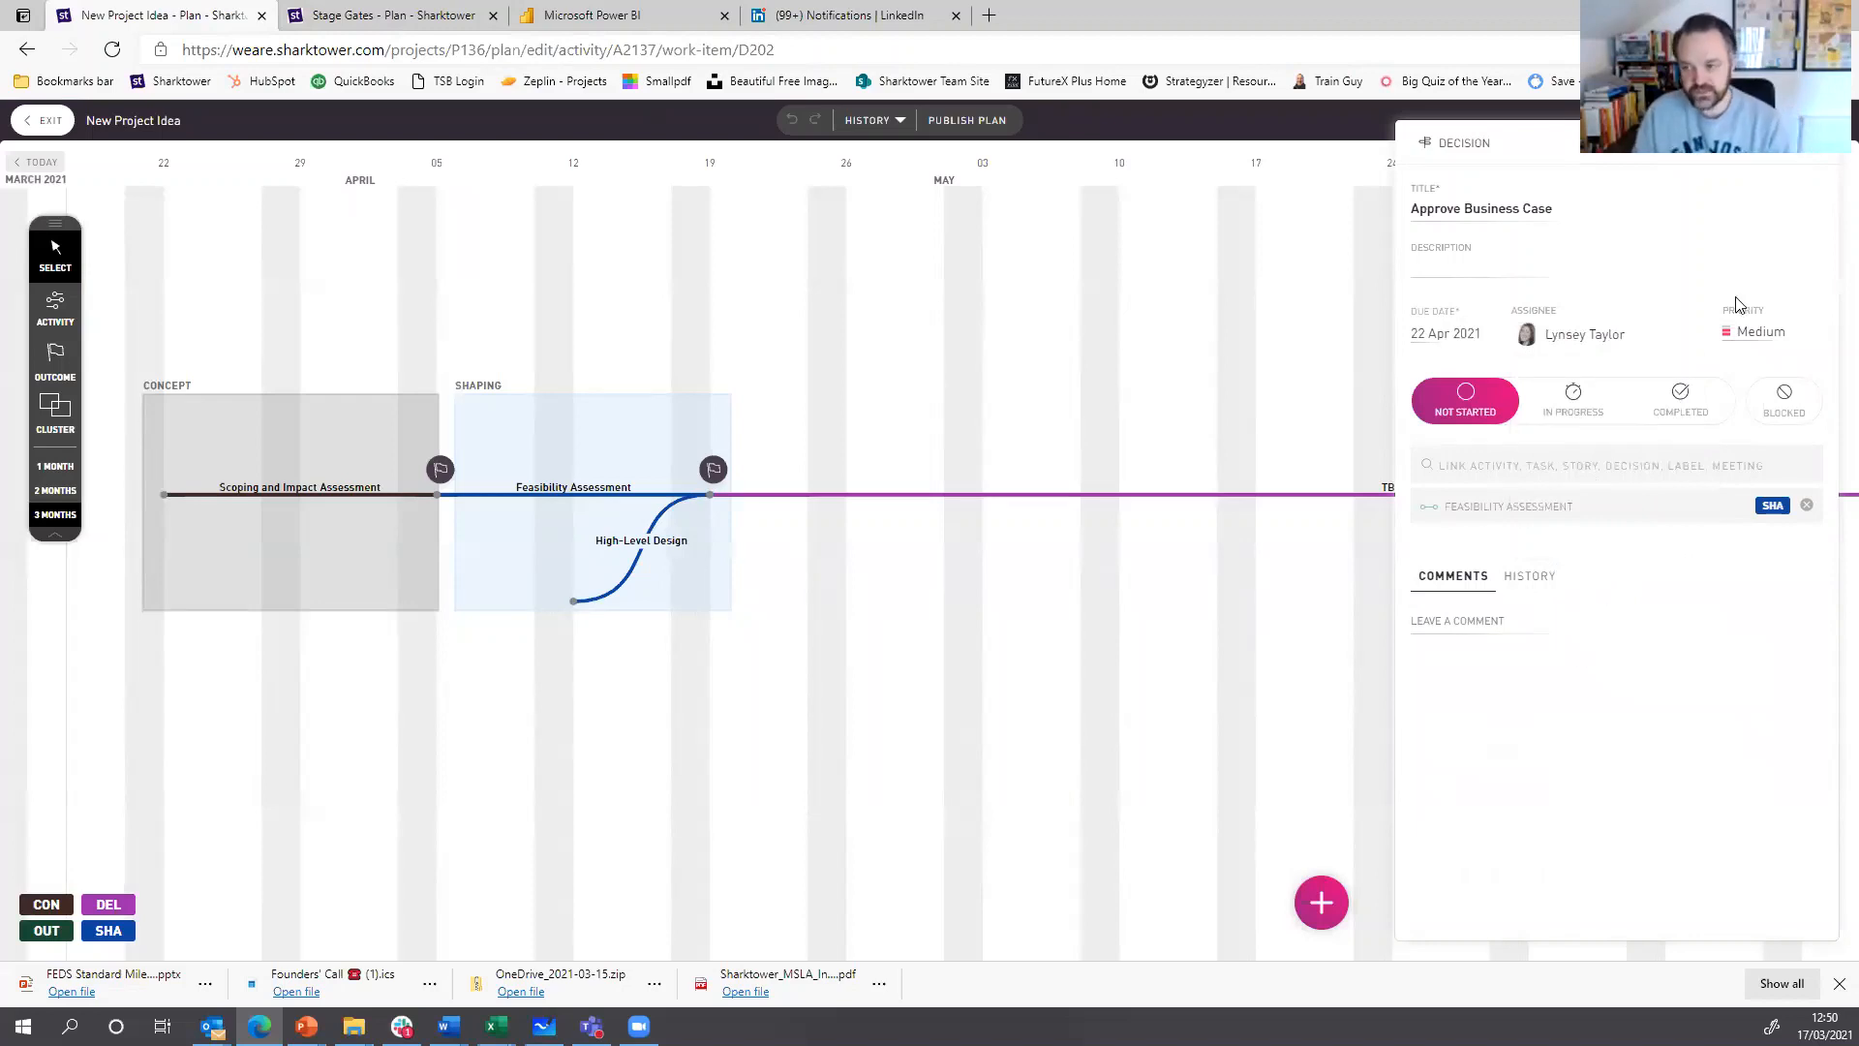
{"action": "left_click", "coordinate": [1819, 158]}
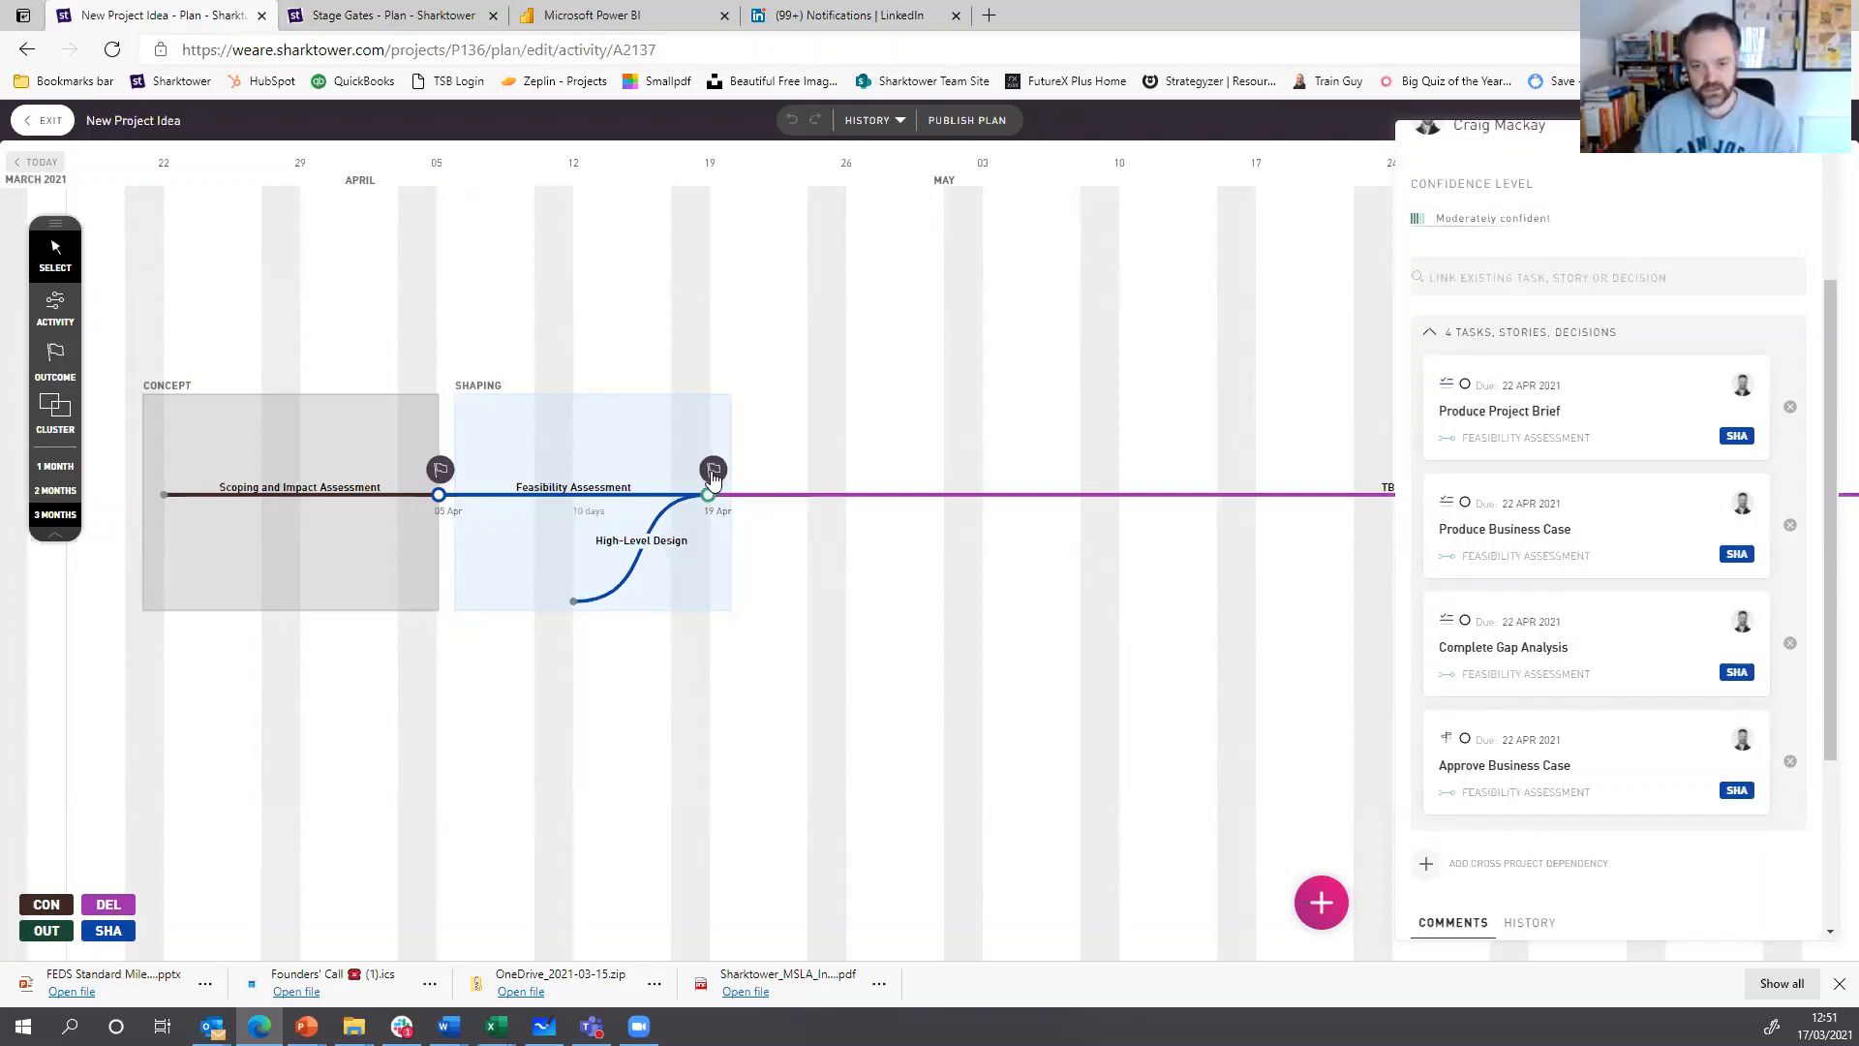
- View the full name of the outcome ending the Shaping phase, close it, and look along the TBC delivery activity
{"action": "left_click", "coordinate": [712, 475]}
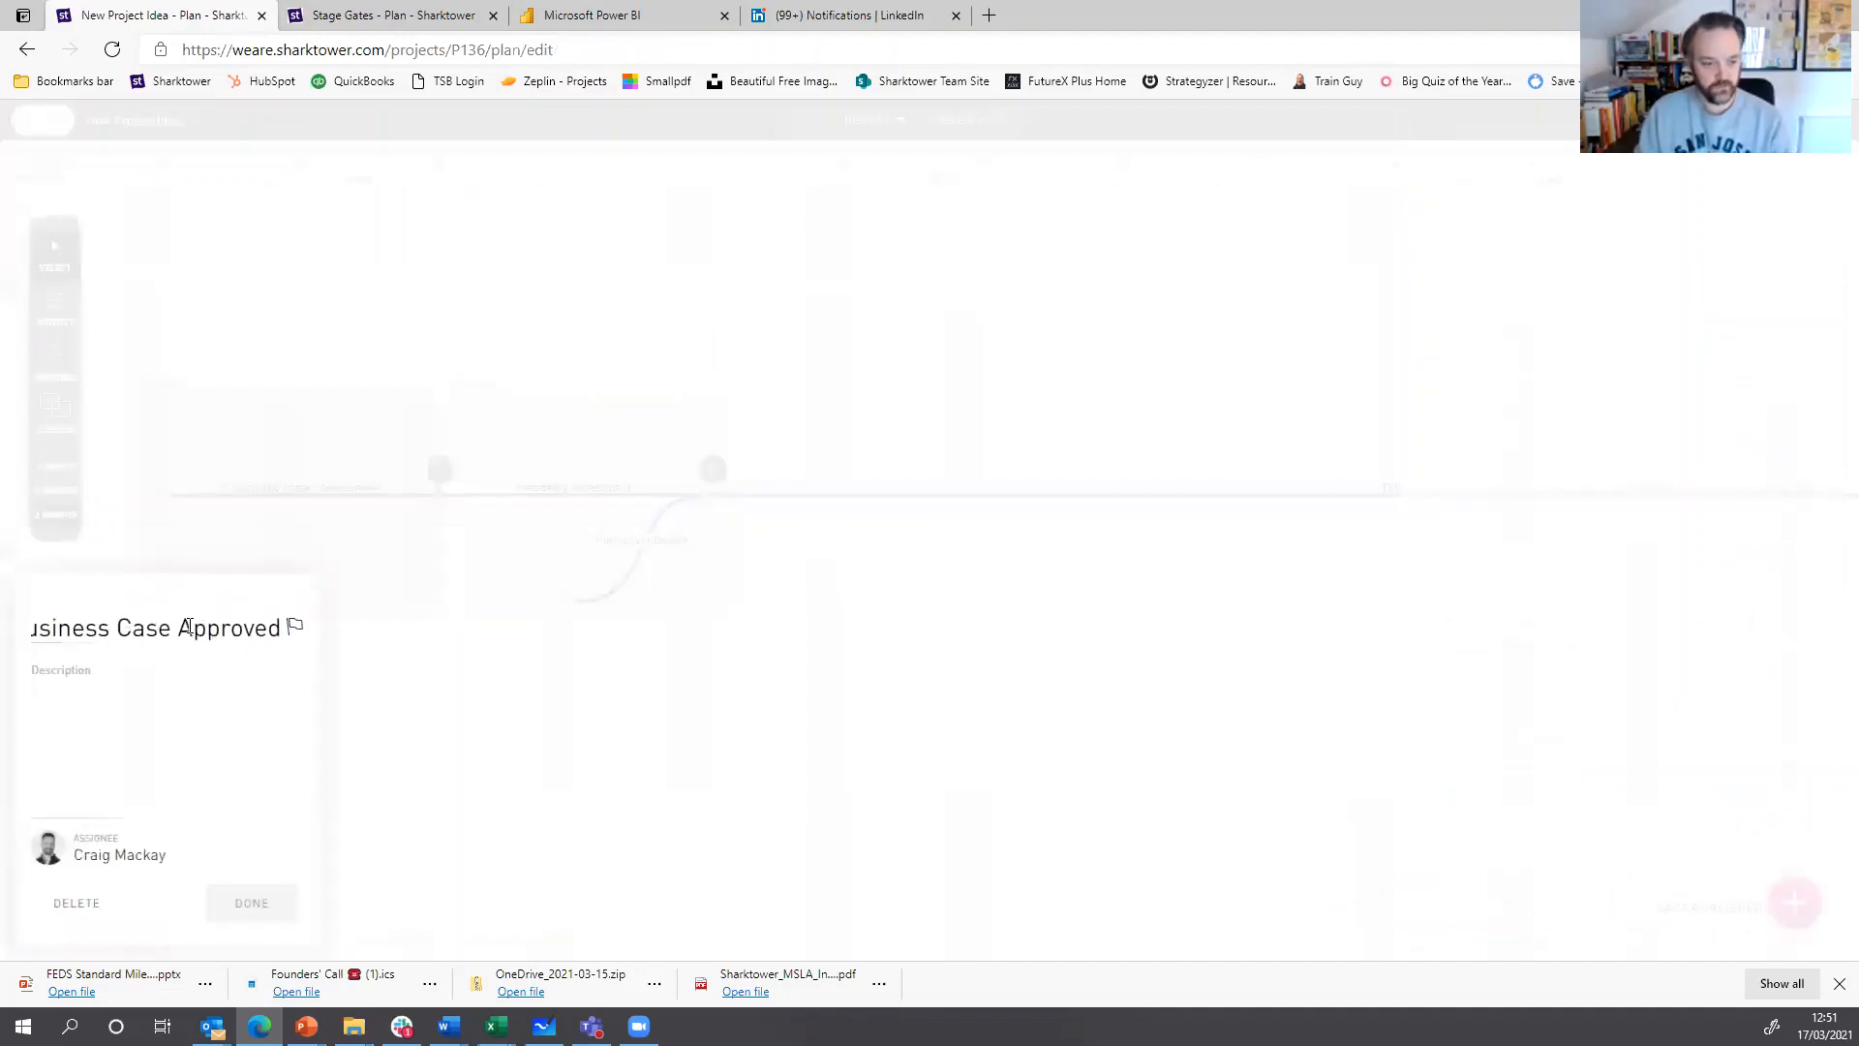
{"action": "left_click_drag", "start_coordinate": [248, 634], "coordinate": [27, 634]}
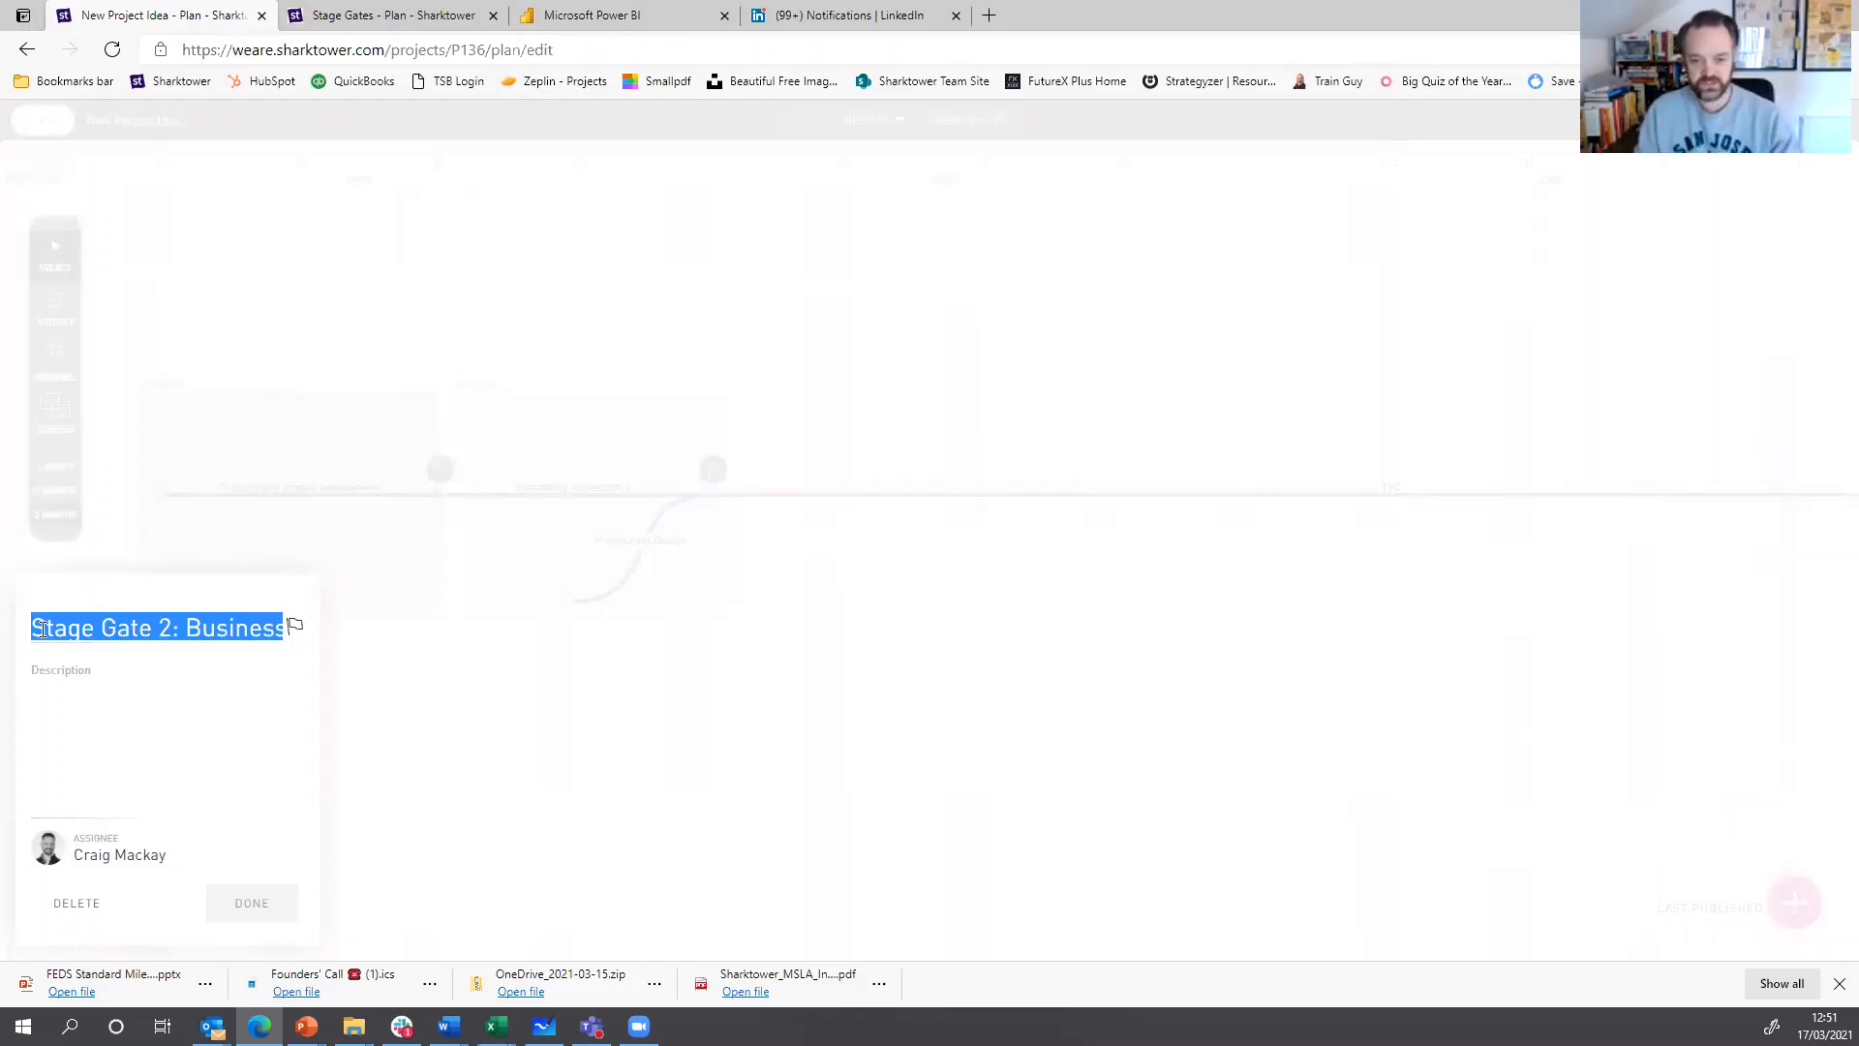
{"action": "left_click", "coordinate": [765, 566]}
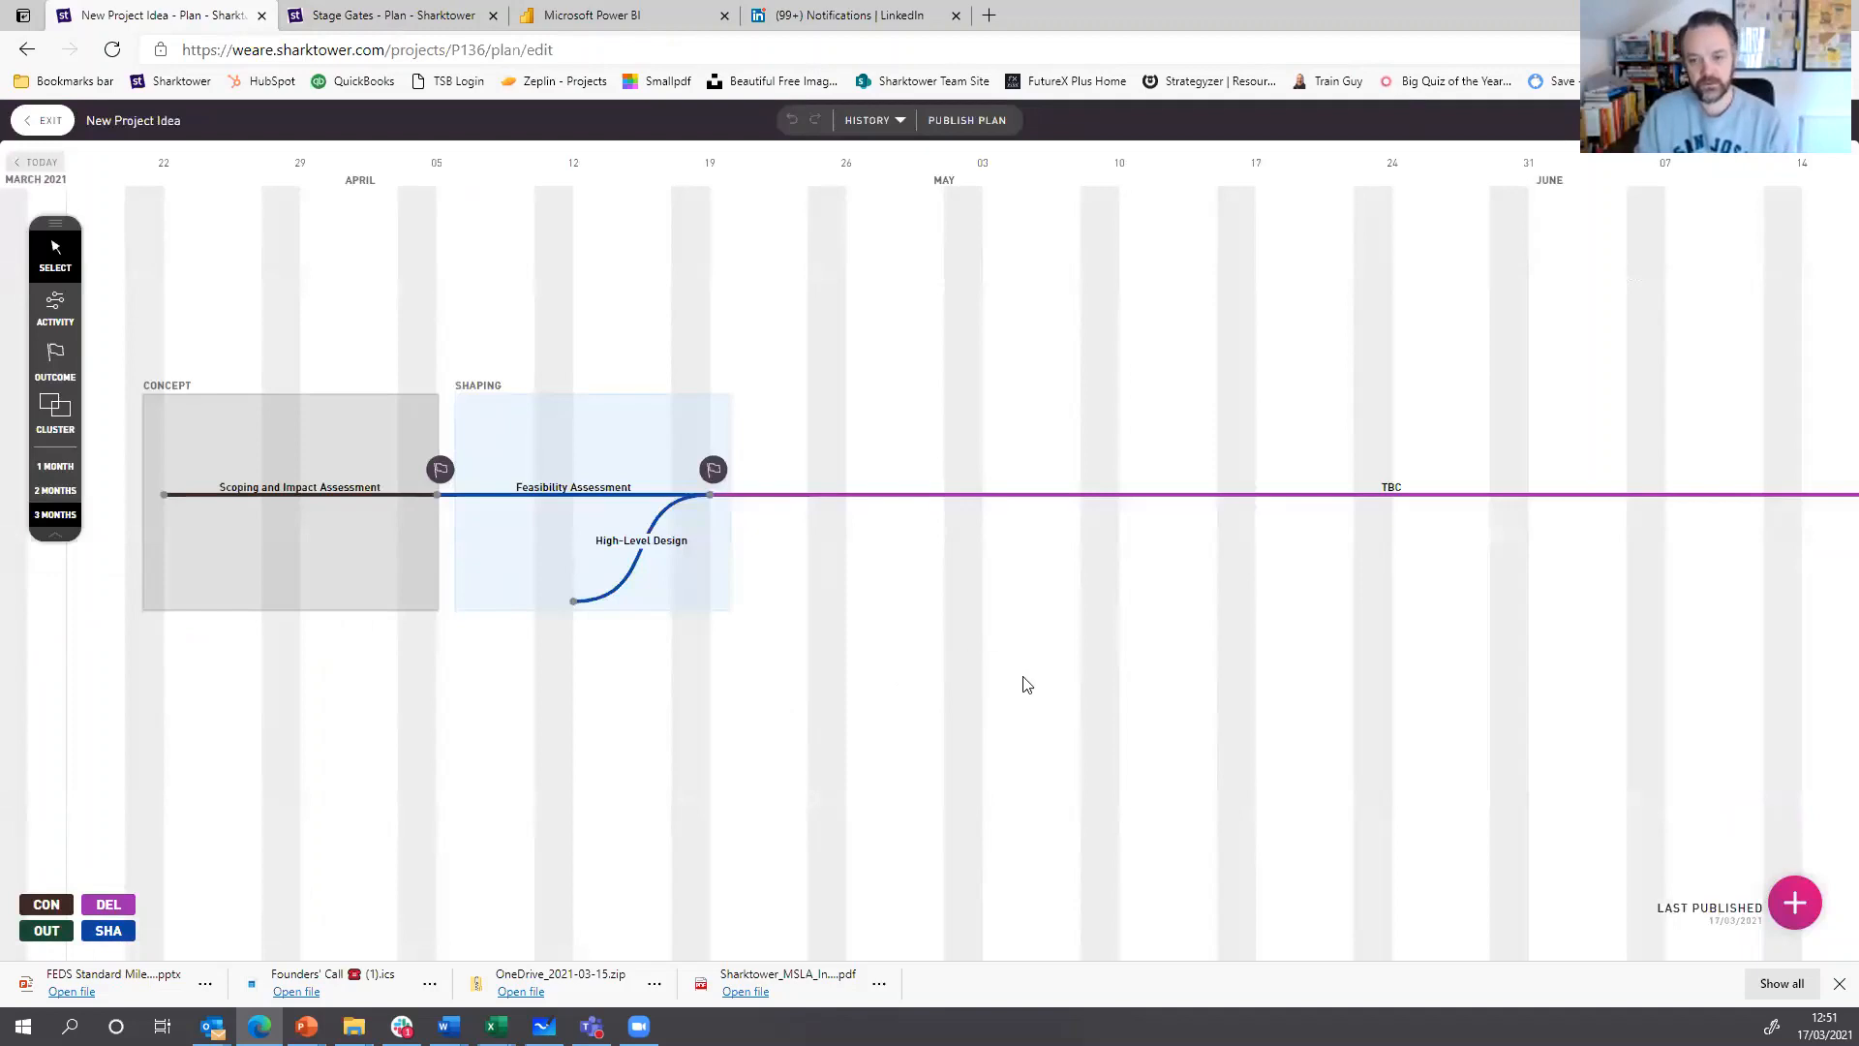
{"action": "scroll", "coordinate": [733, 631], "scroll_direction": "right", "scroll_amount": 5}
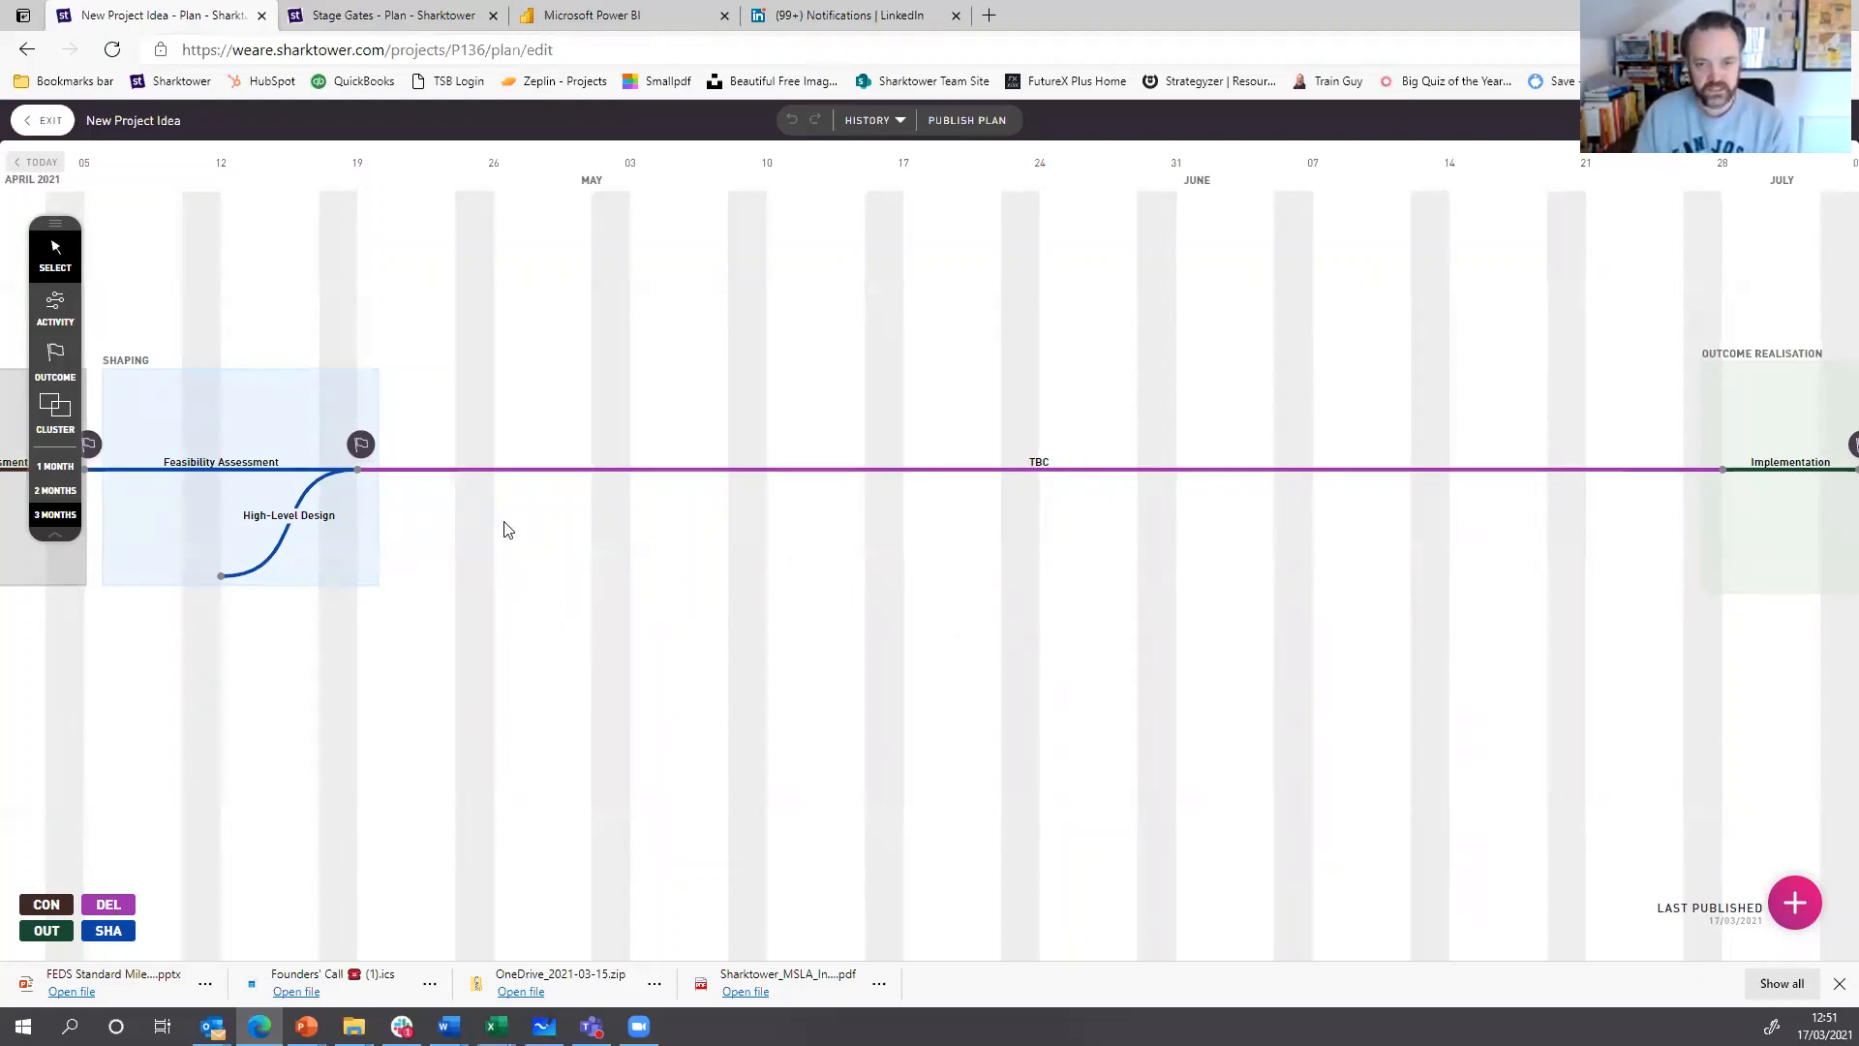
- Draw a new activity from the outcome ending the Shaping phase on 19 April to 3 May, and title it Design Sprint
{"action": "left_click", "coordinate": [55, 308]}
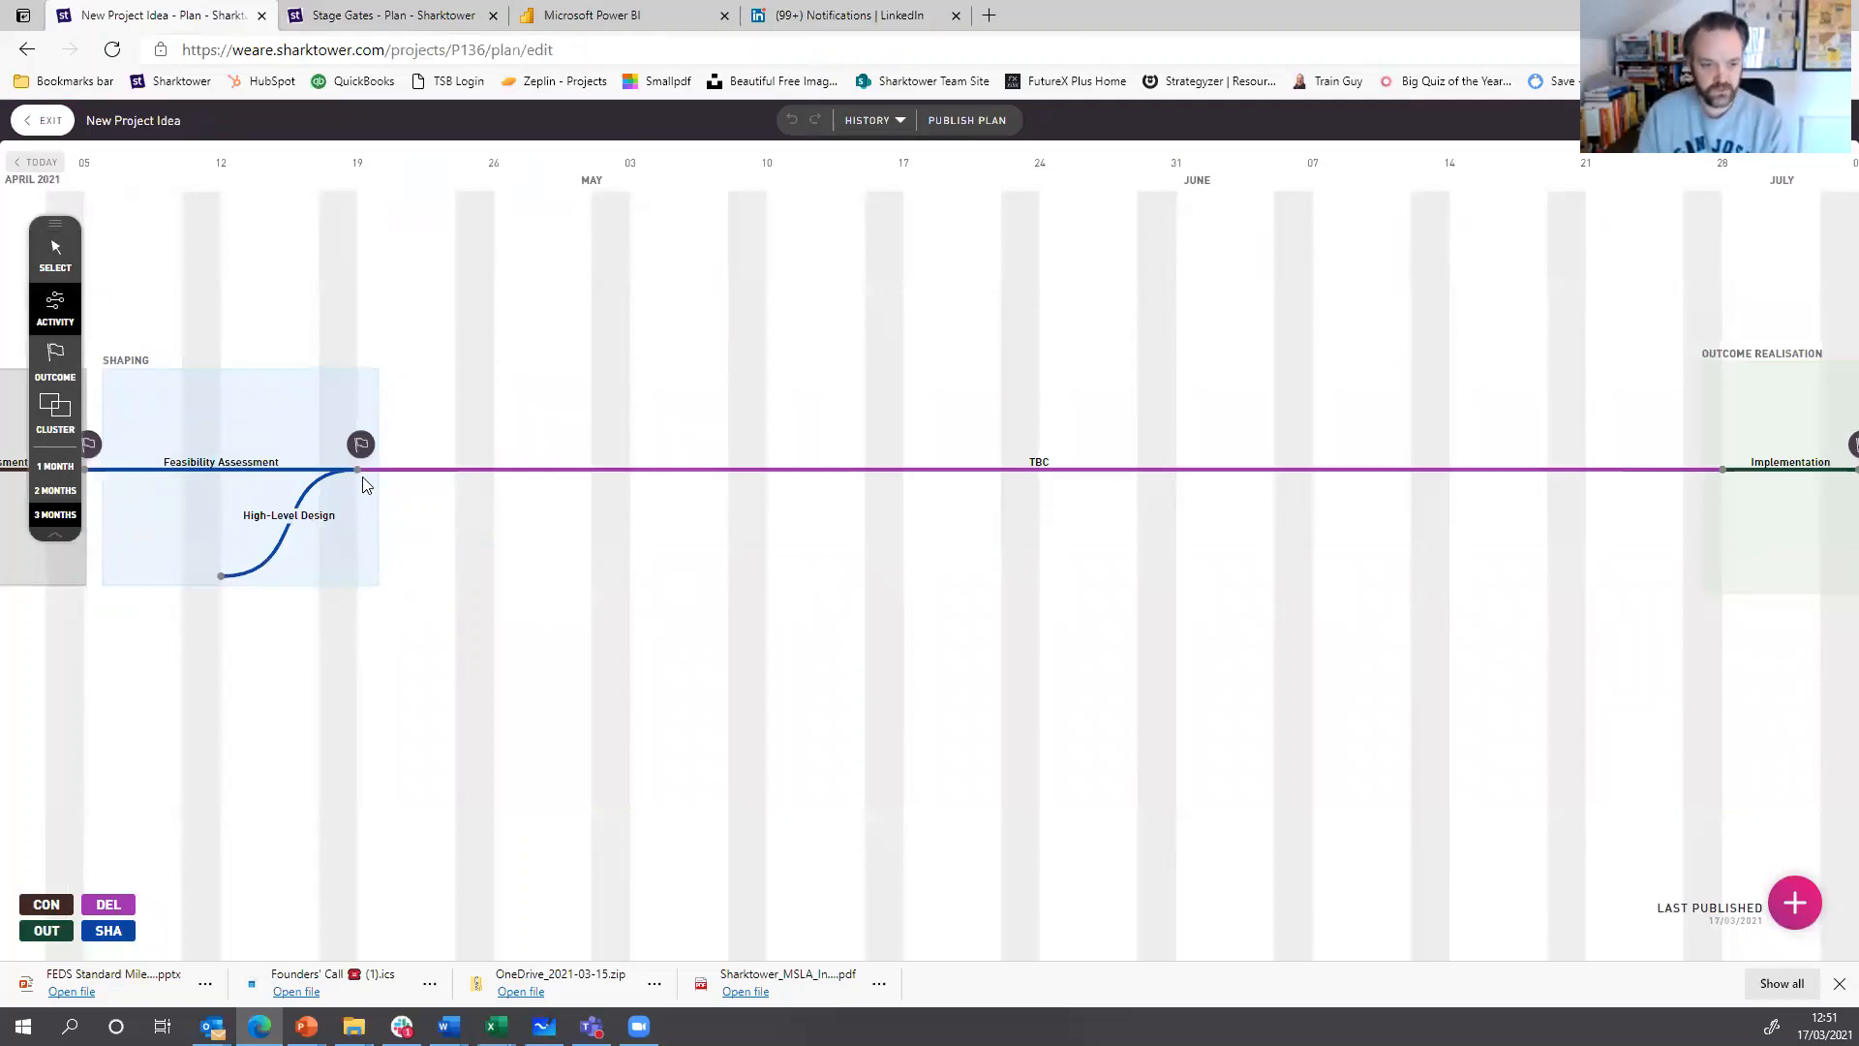
{"action": "scroll", "coordinate": [457, 620], "scroll_direction": "up", "scroll_amount": 2}
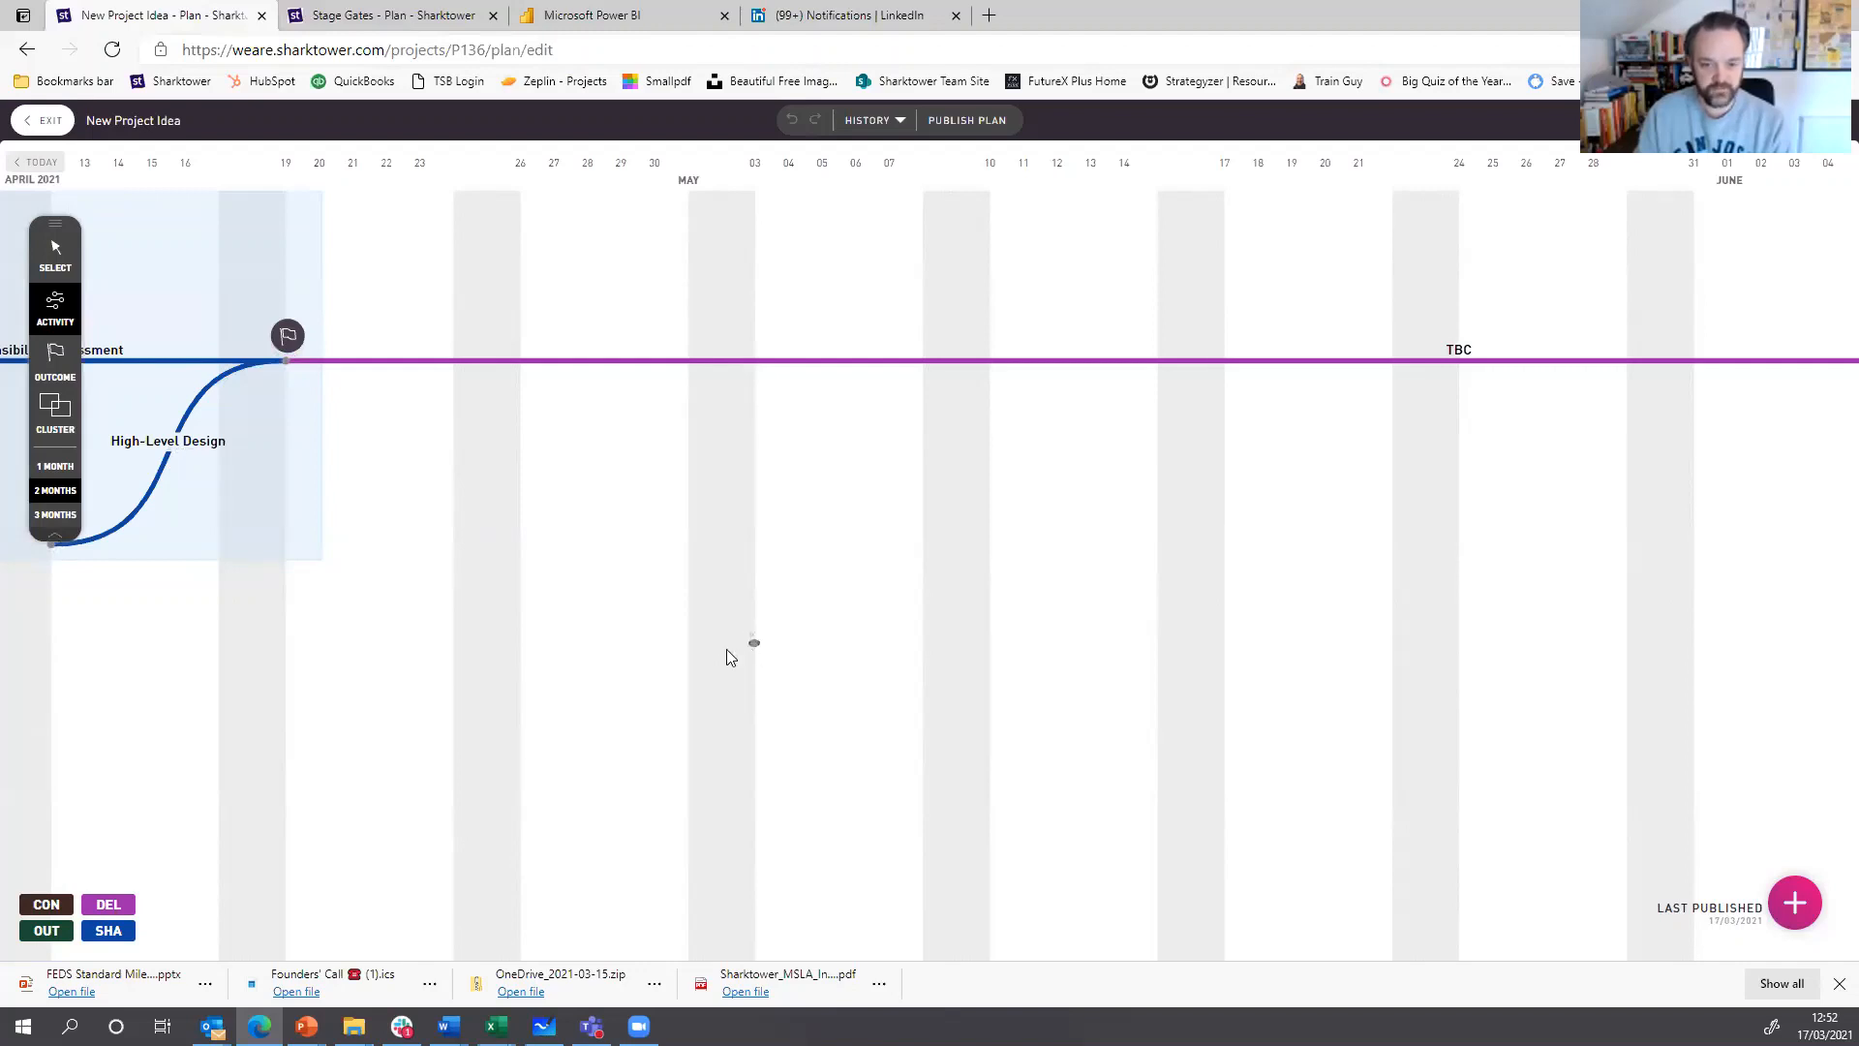
{"action": "mouse_move", "coordinate": [729, 657]}
{"action": "left_mouse_down"}
{"action": "mouse_move", "coordinate": [314, 492]}
{"action": "mouse_move", "coordinate": [287, 360]}
{"action": "left_mouse_up"}
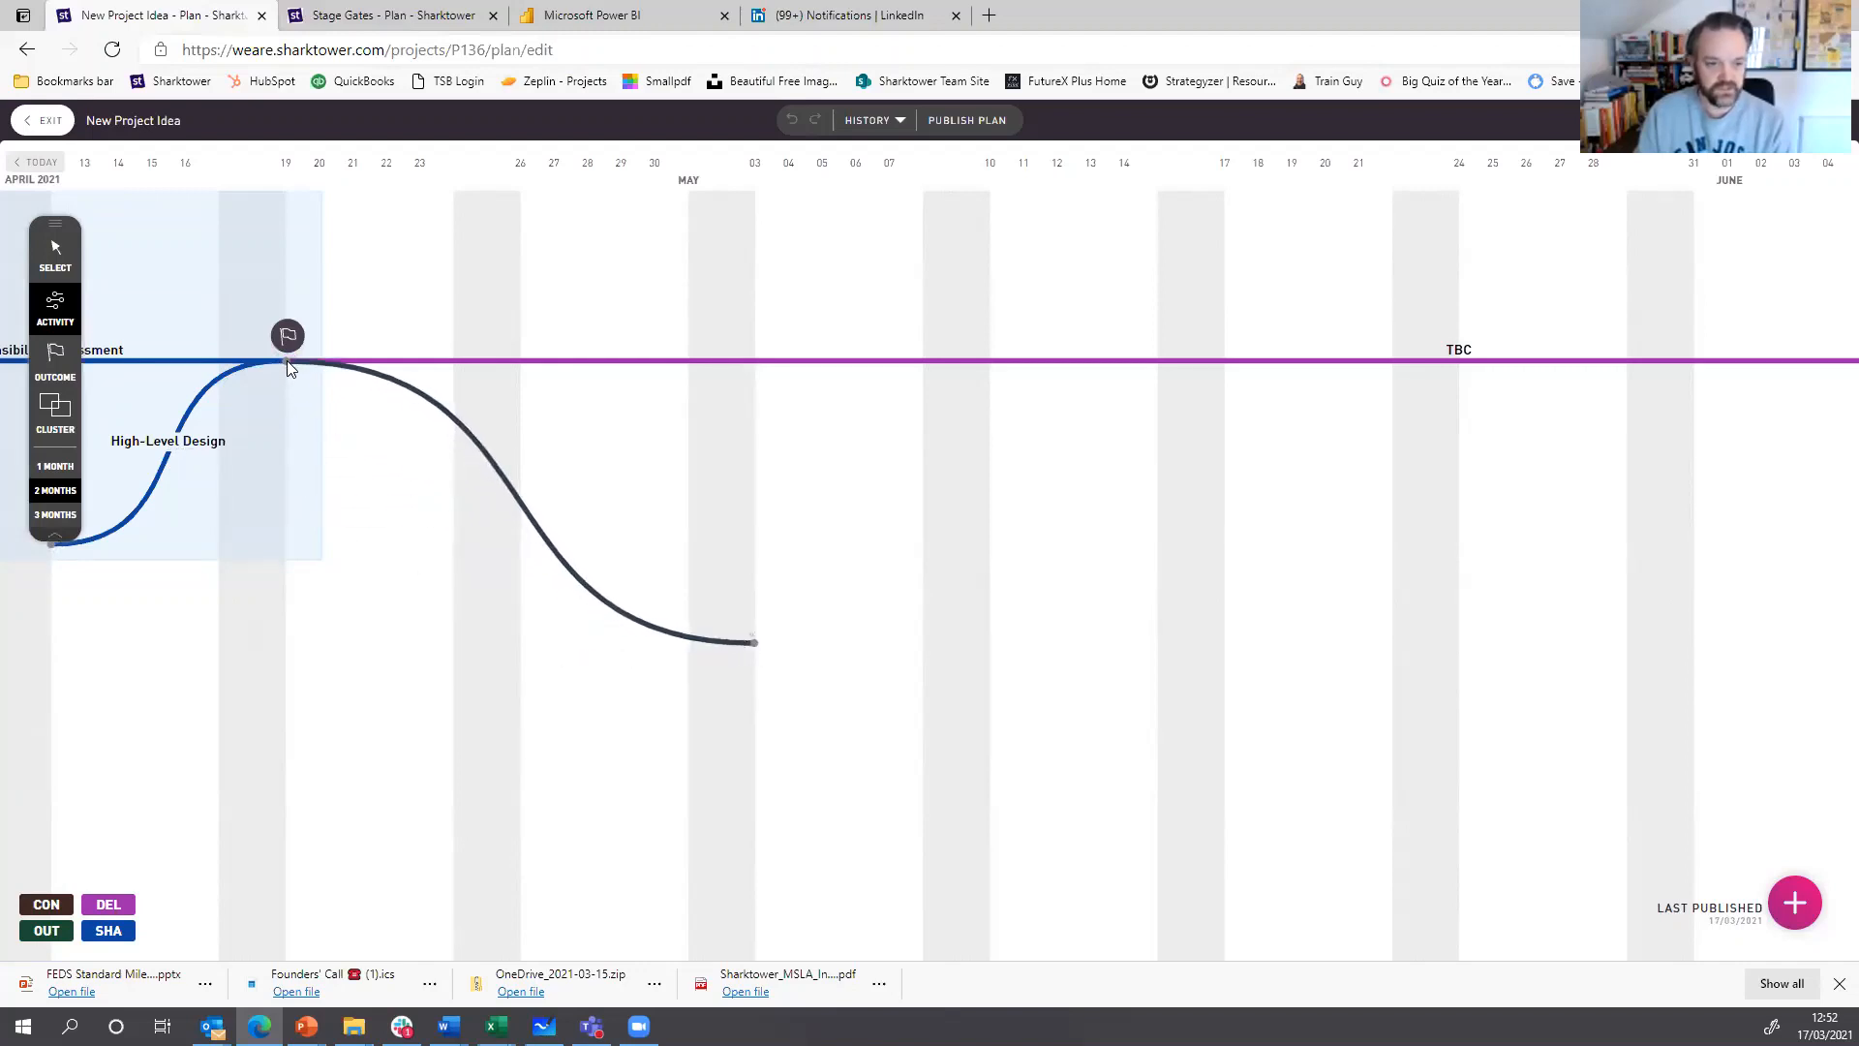
{"action": "left_click", "coordinate": [511, 503]}
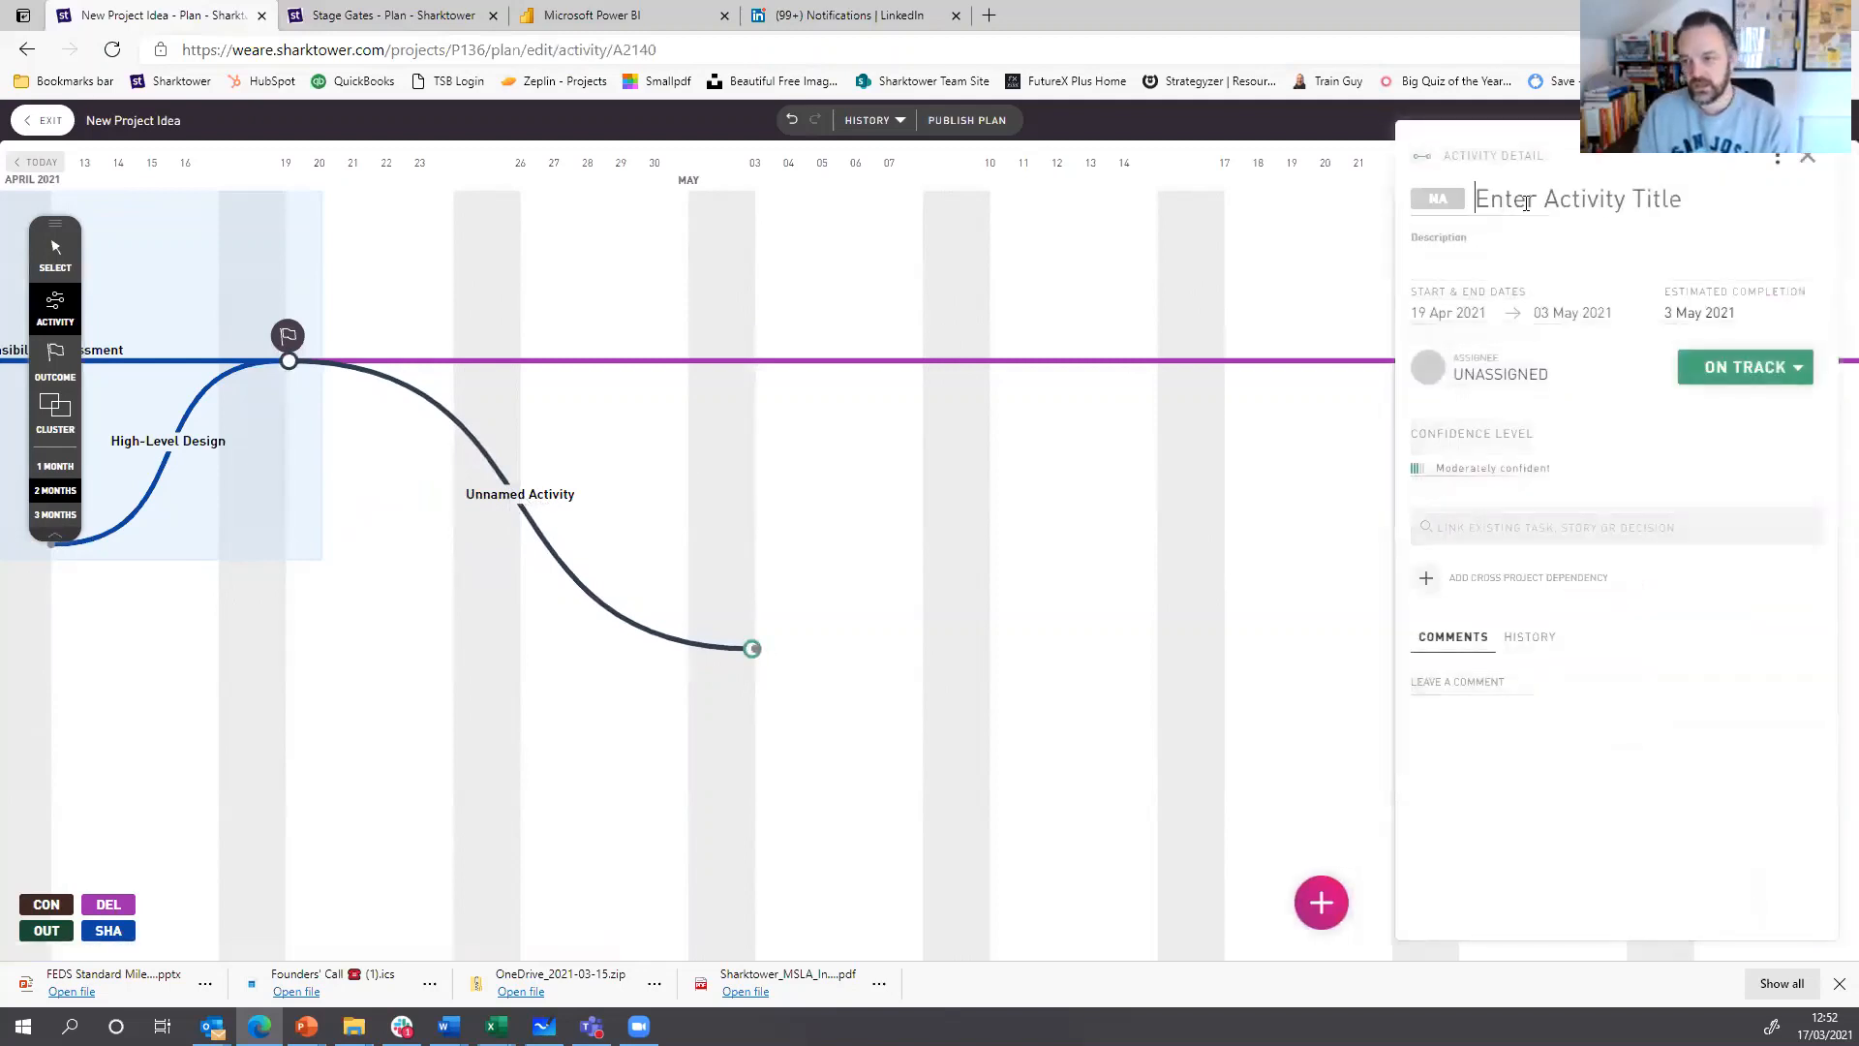
{"action": "type", "text": "DES"}
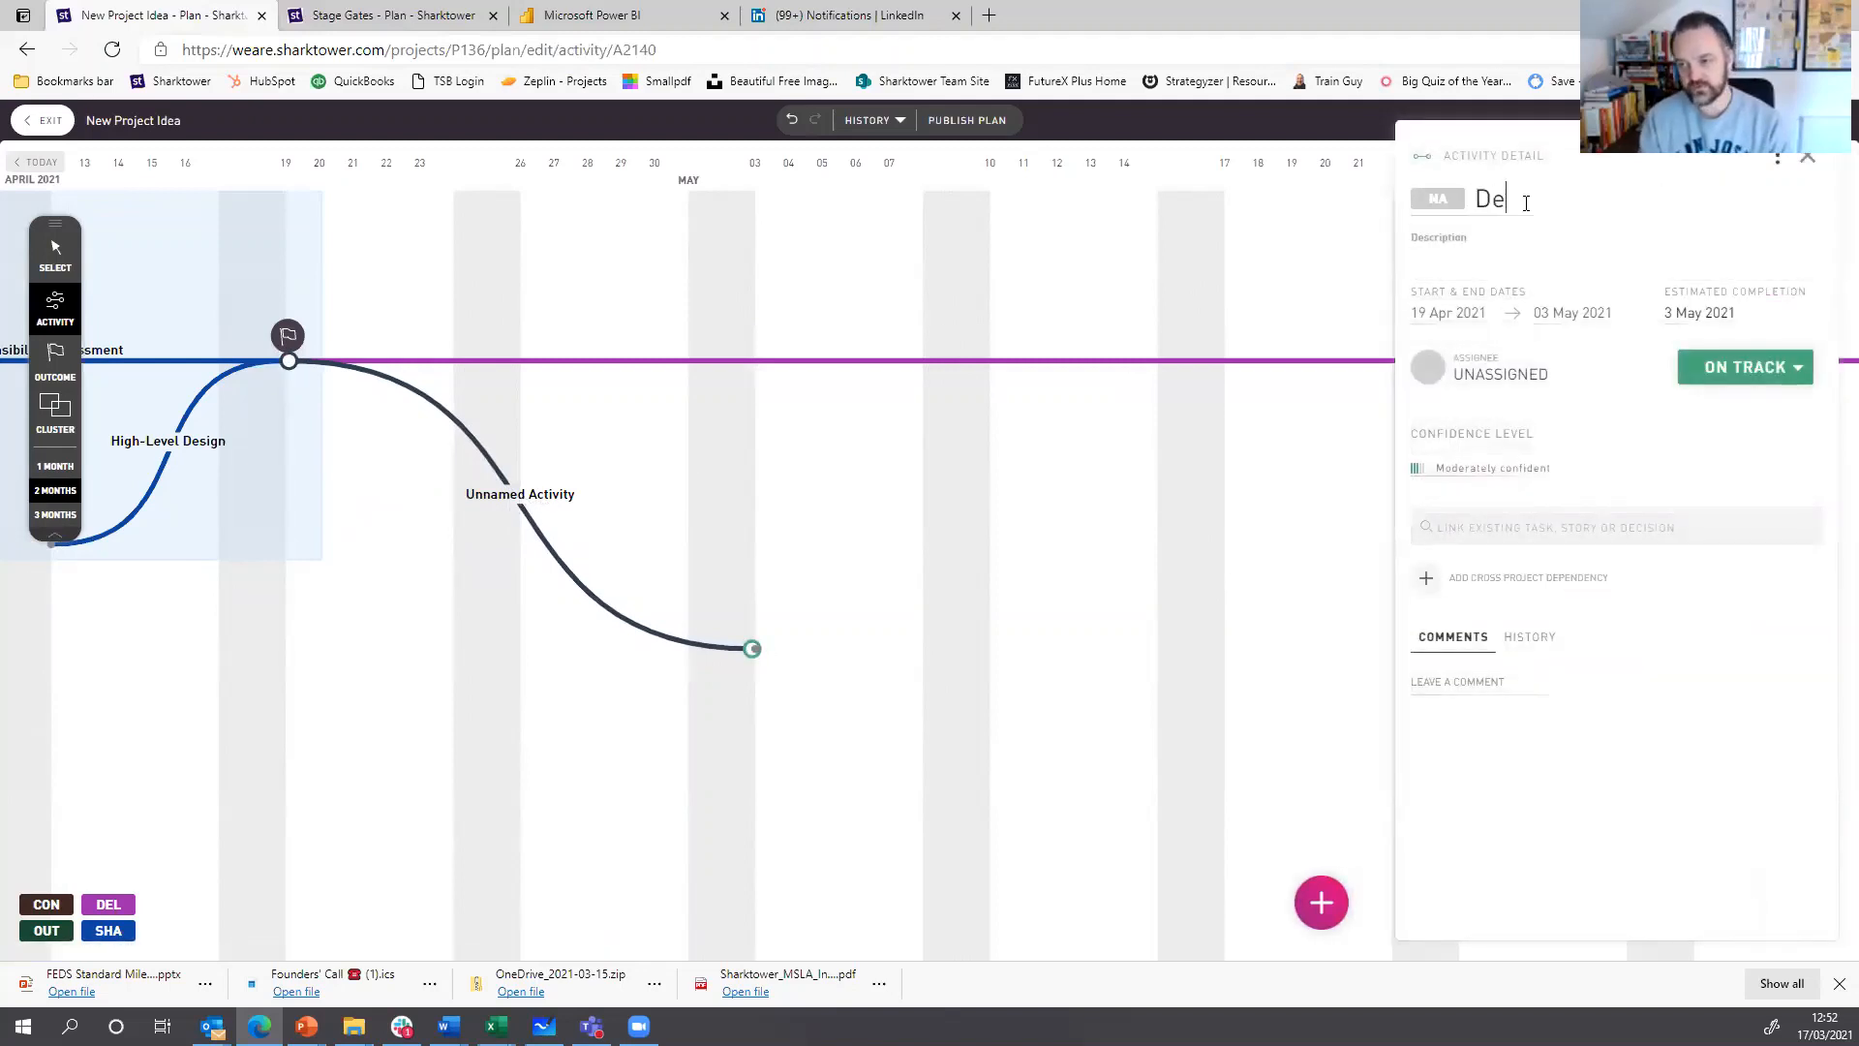
{"action": "type", "text": "sign P"}
{"action": "key", "text": "BackSpace"}
{"action": "type", "text": "Sprint"}
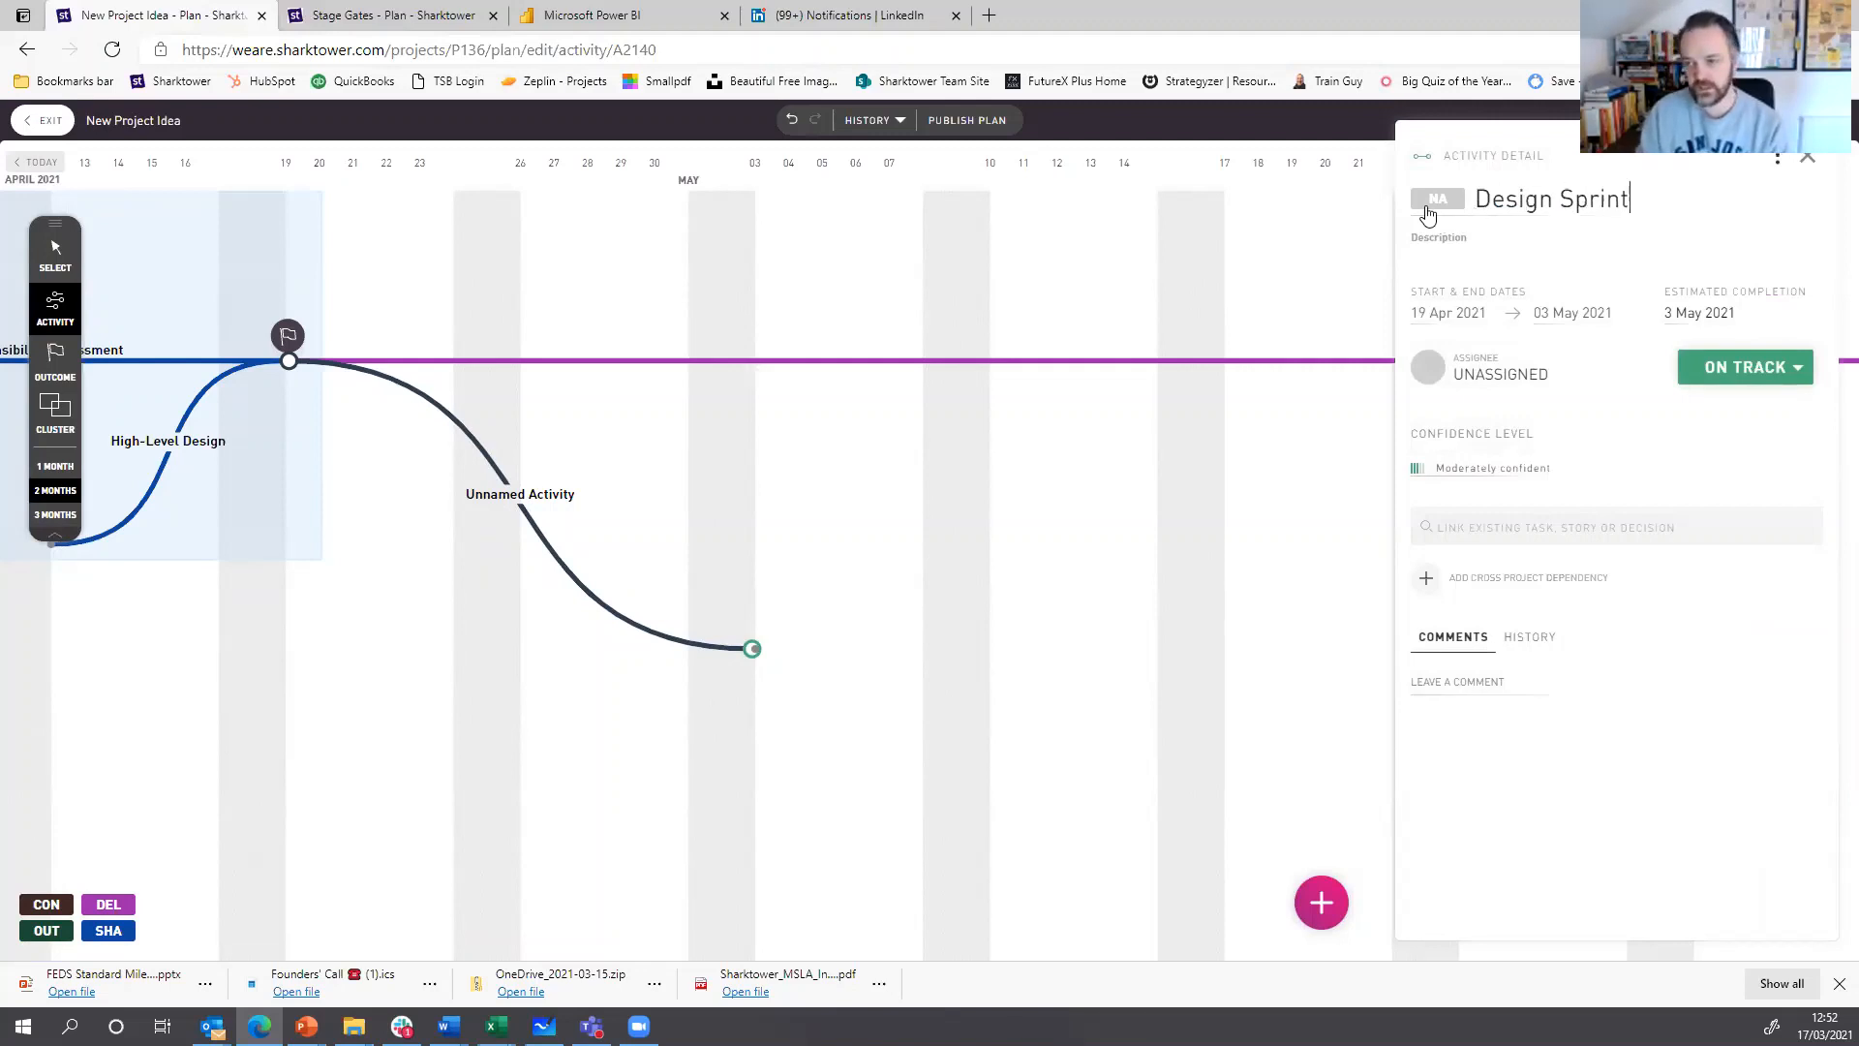
- Put the Design Sprint activity in the Delivery workstream and assign it to a team member
{"action": "left_click", "coordinate": [1432, 206]}
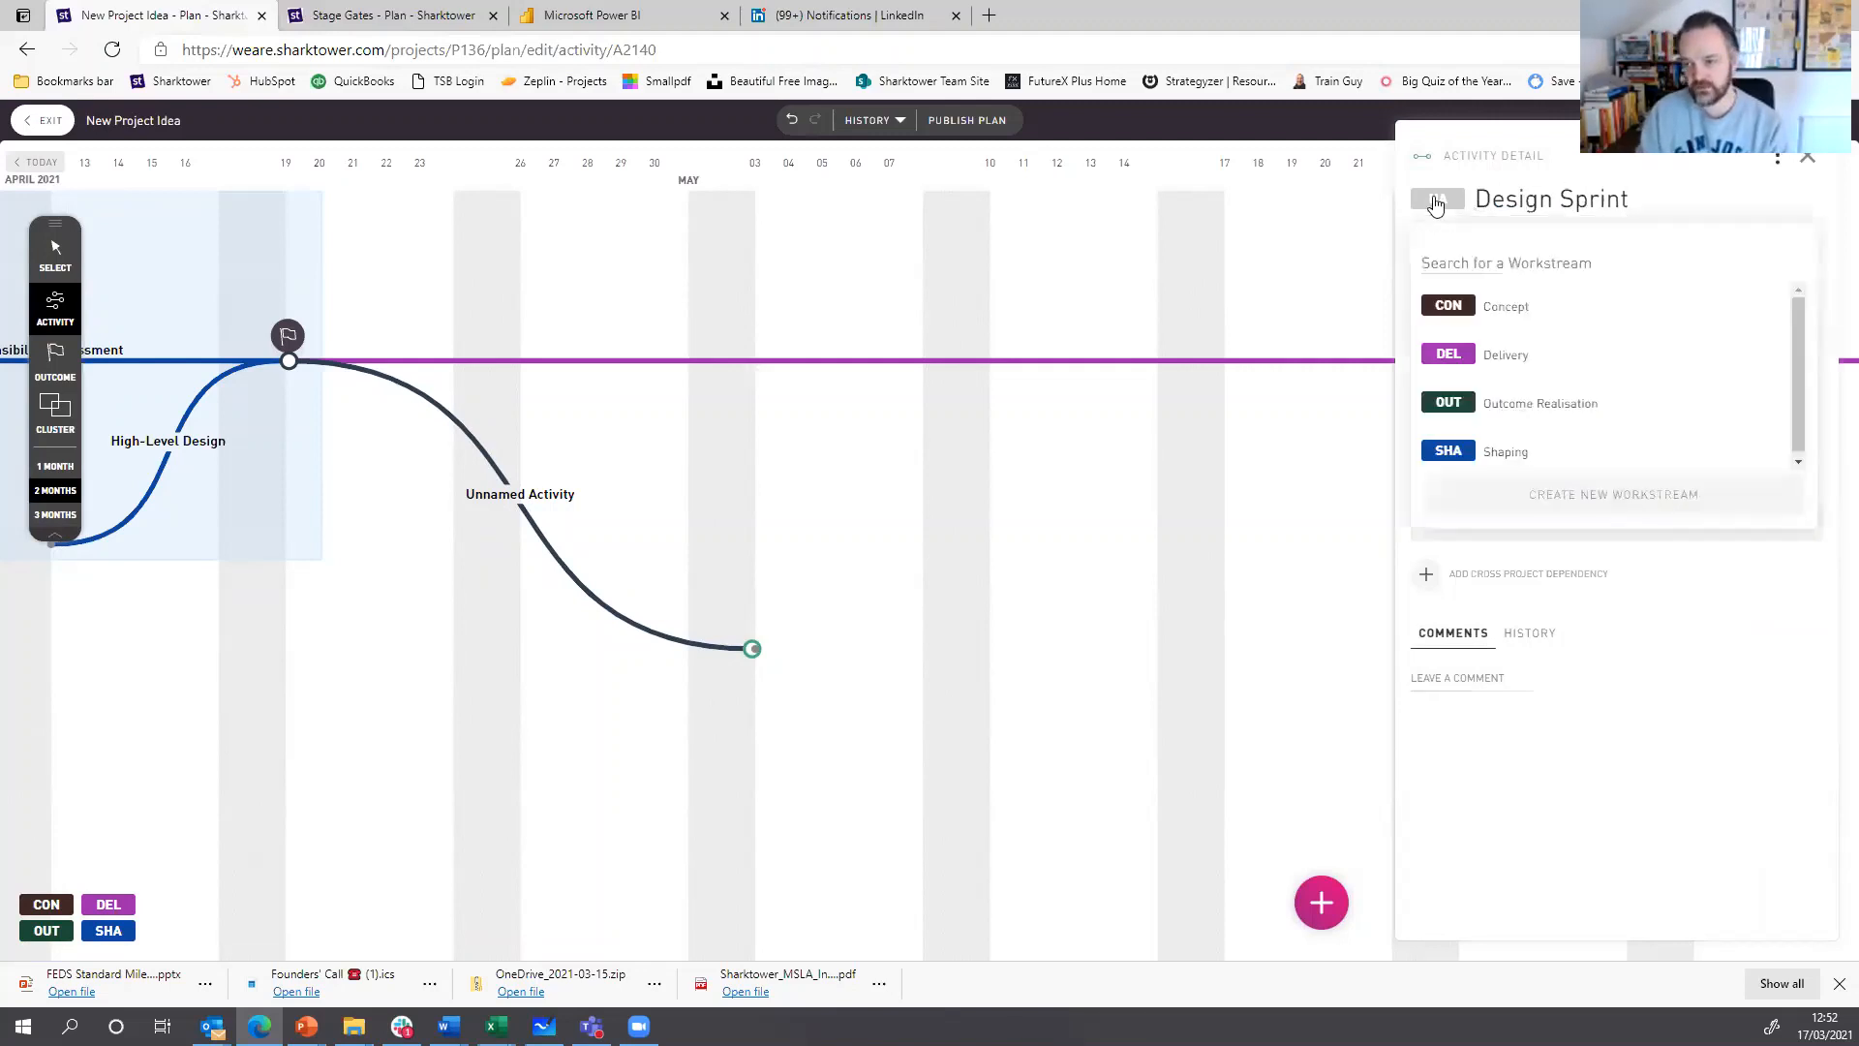
{"action": "left_click", "coordinate": [1448, 202]}
{"action": "left_click", "coordinate": [1488, 351]}
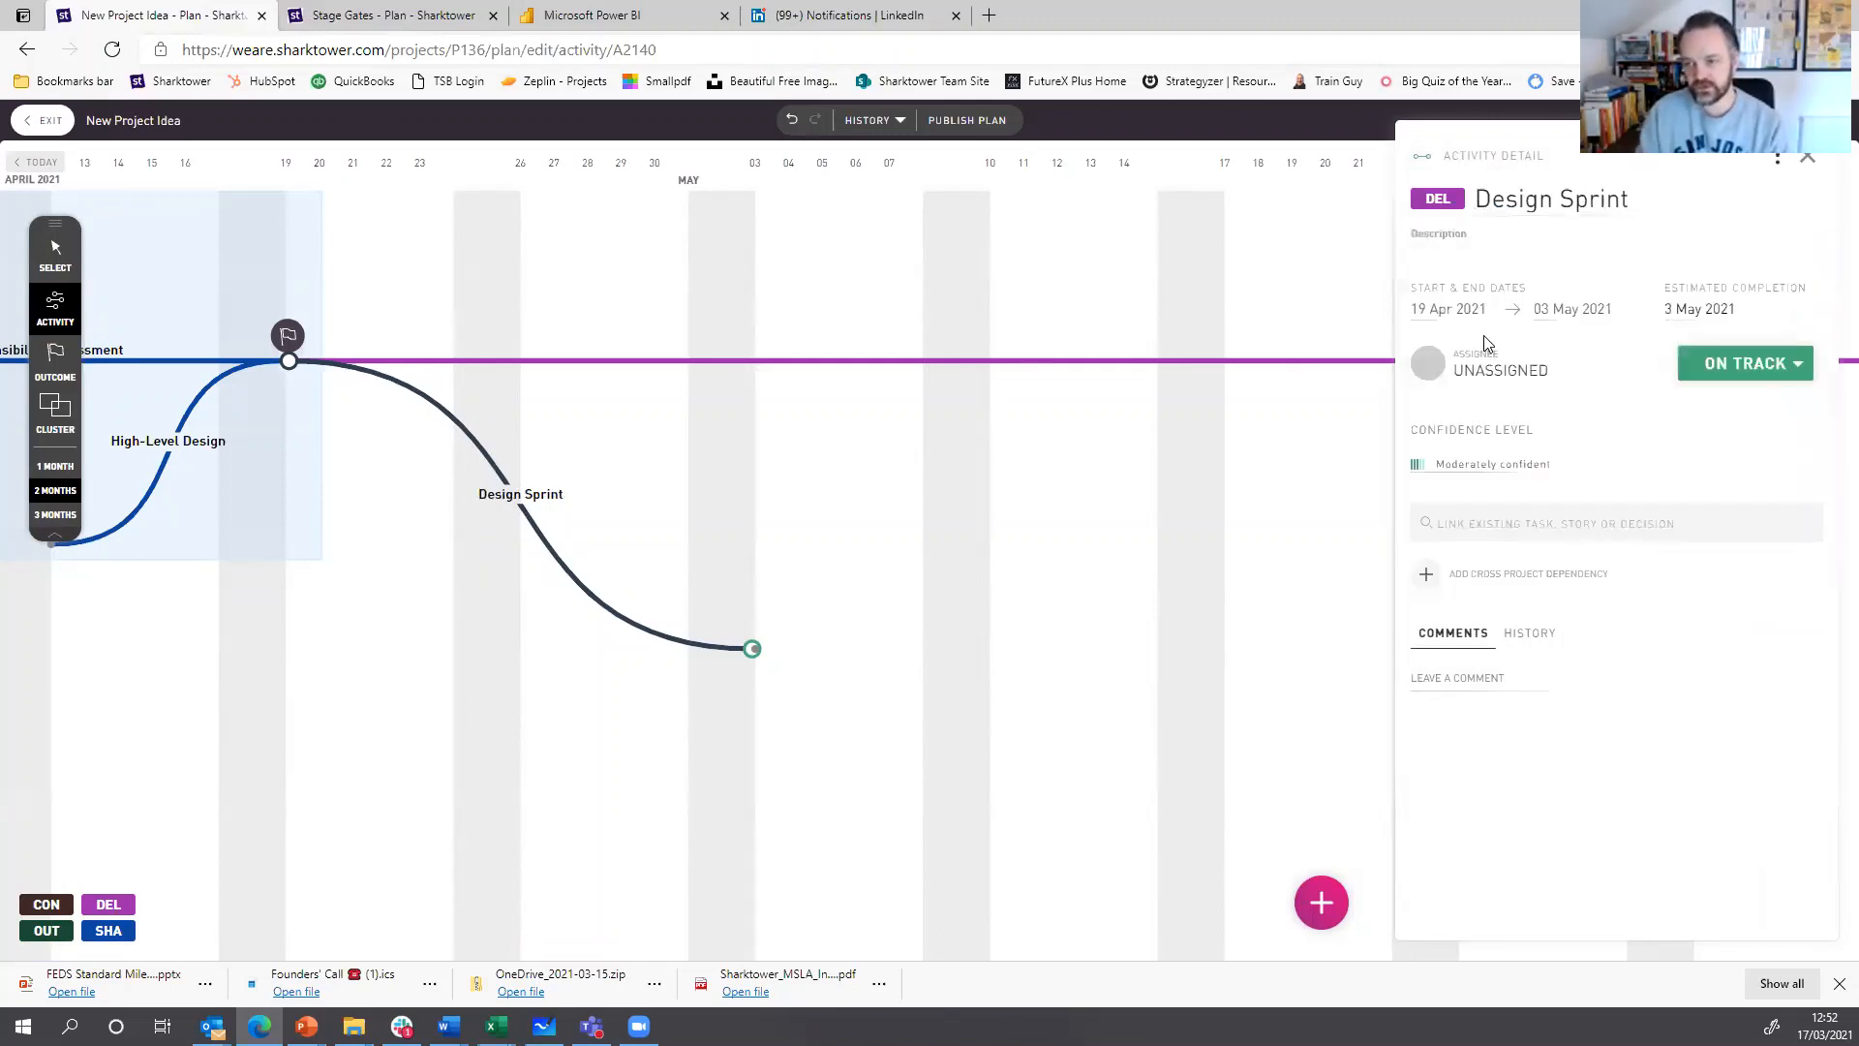
{"action": "left_click", "coordinate": [1525, 368]}
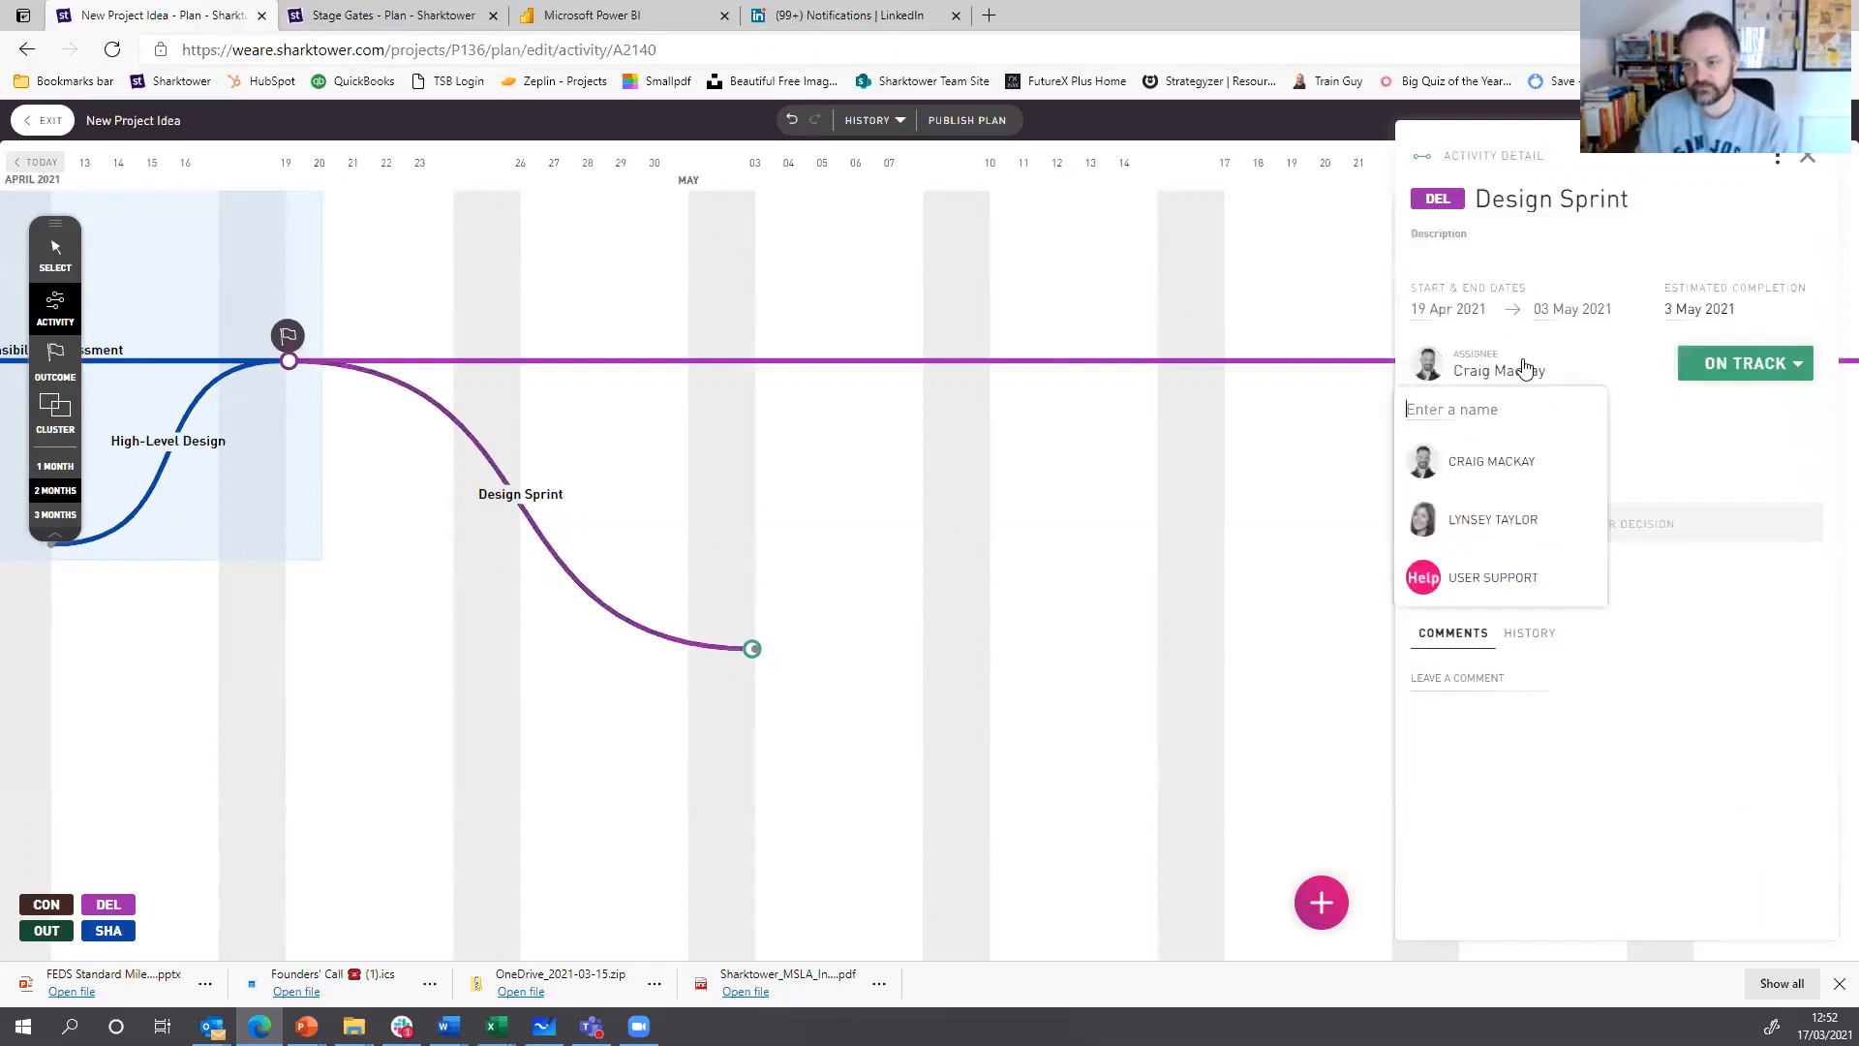
{"action": "left_click", "coordinate": [1513, 461]}
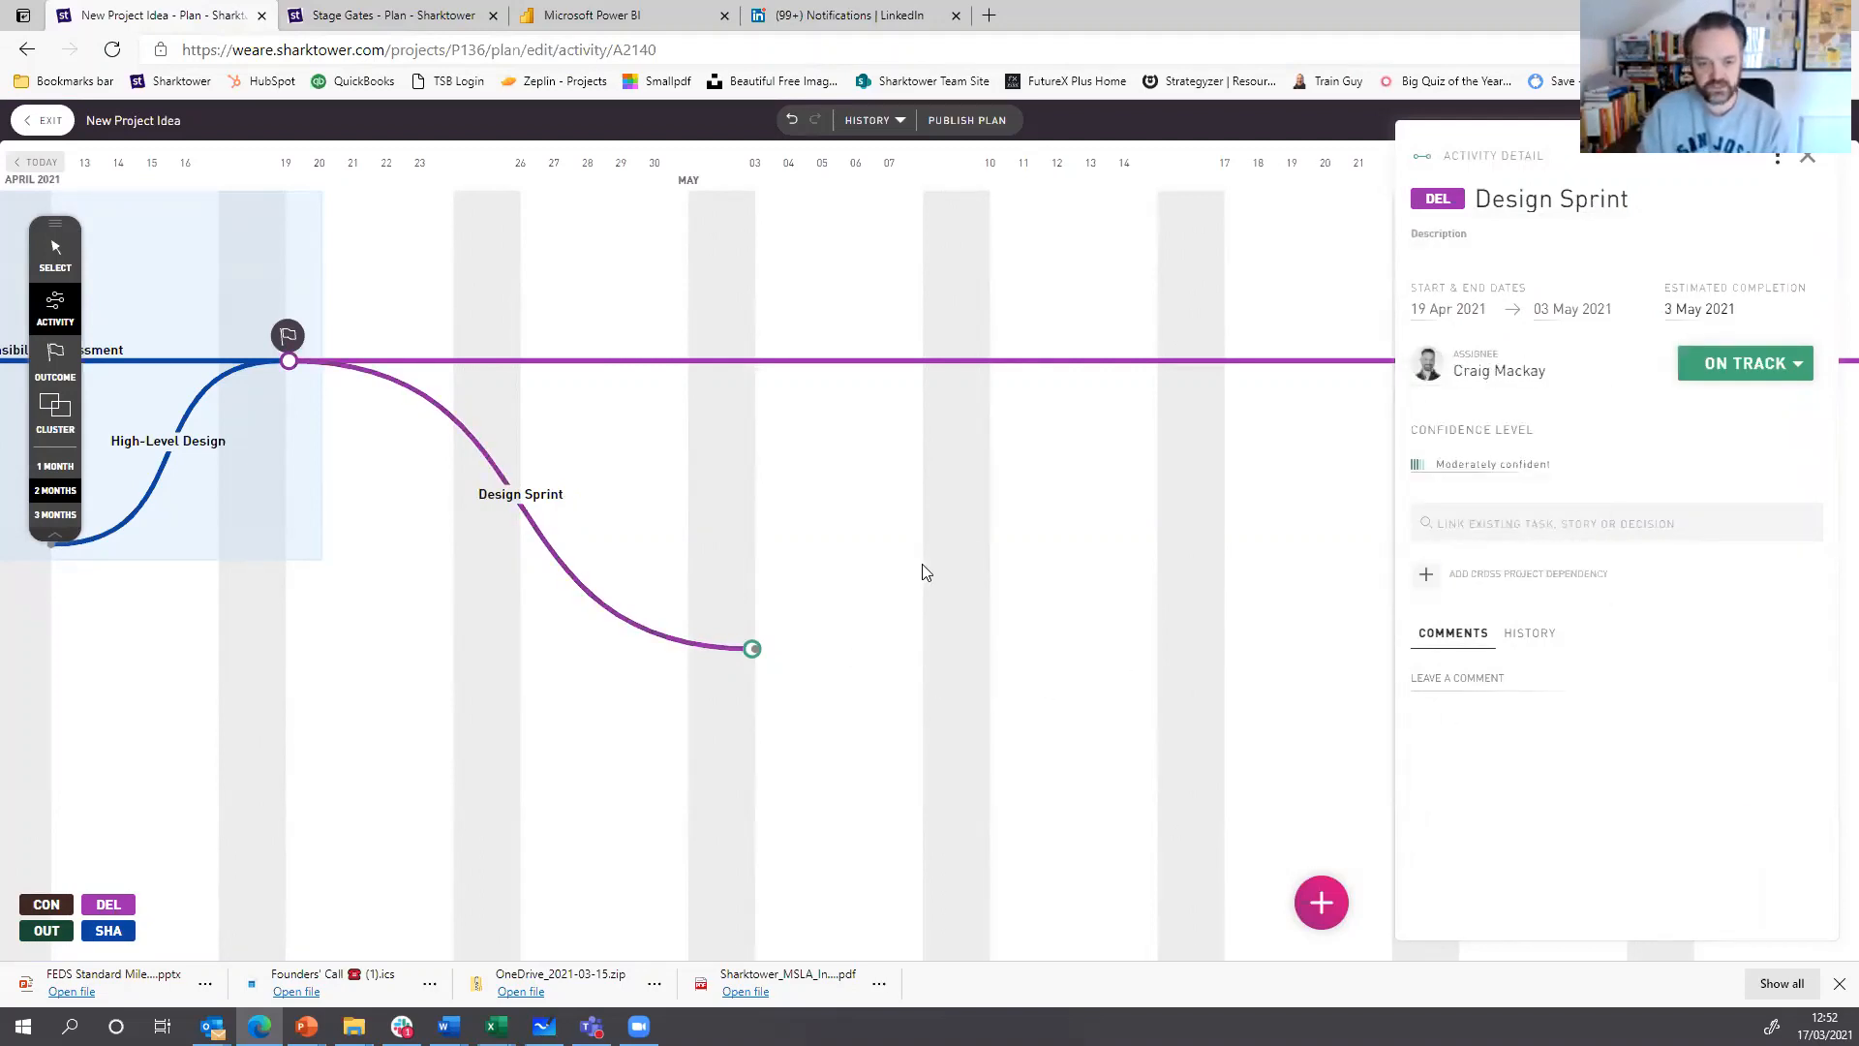
- Create a task titled Design Workshop linked to the Design Sprint activity, and close the activity's details
{"action": "left_click", "coordinate": [1320, 906]}
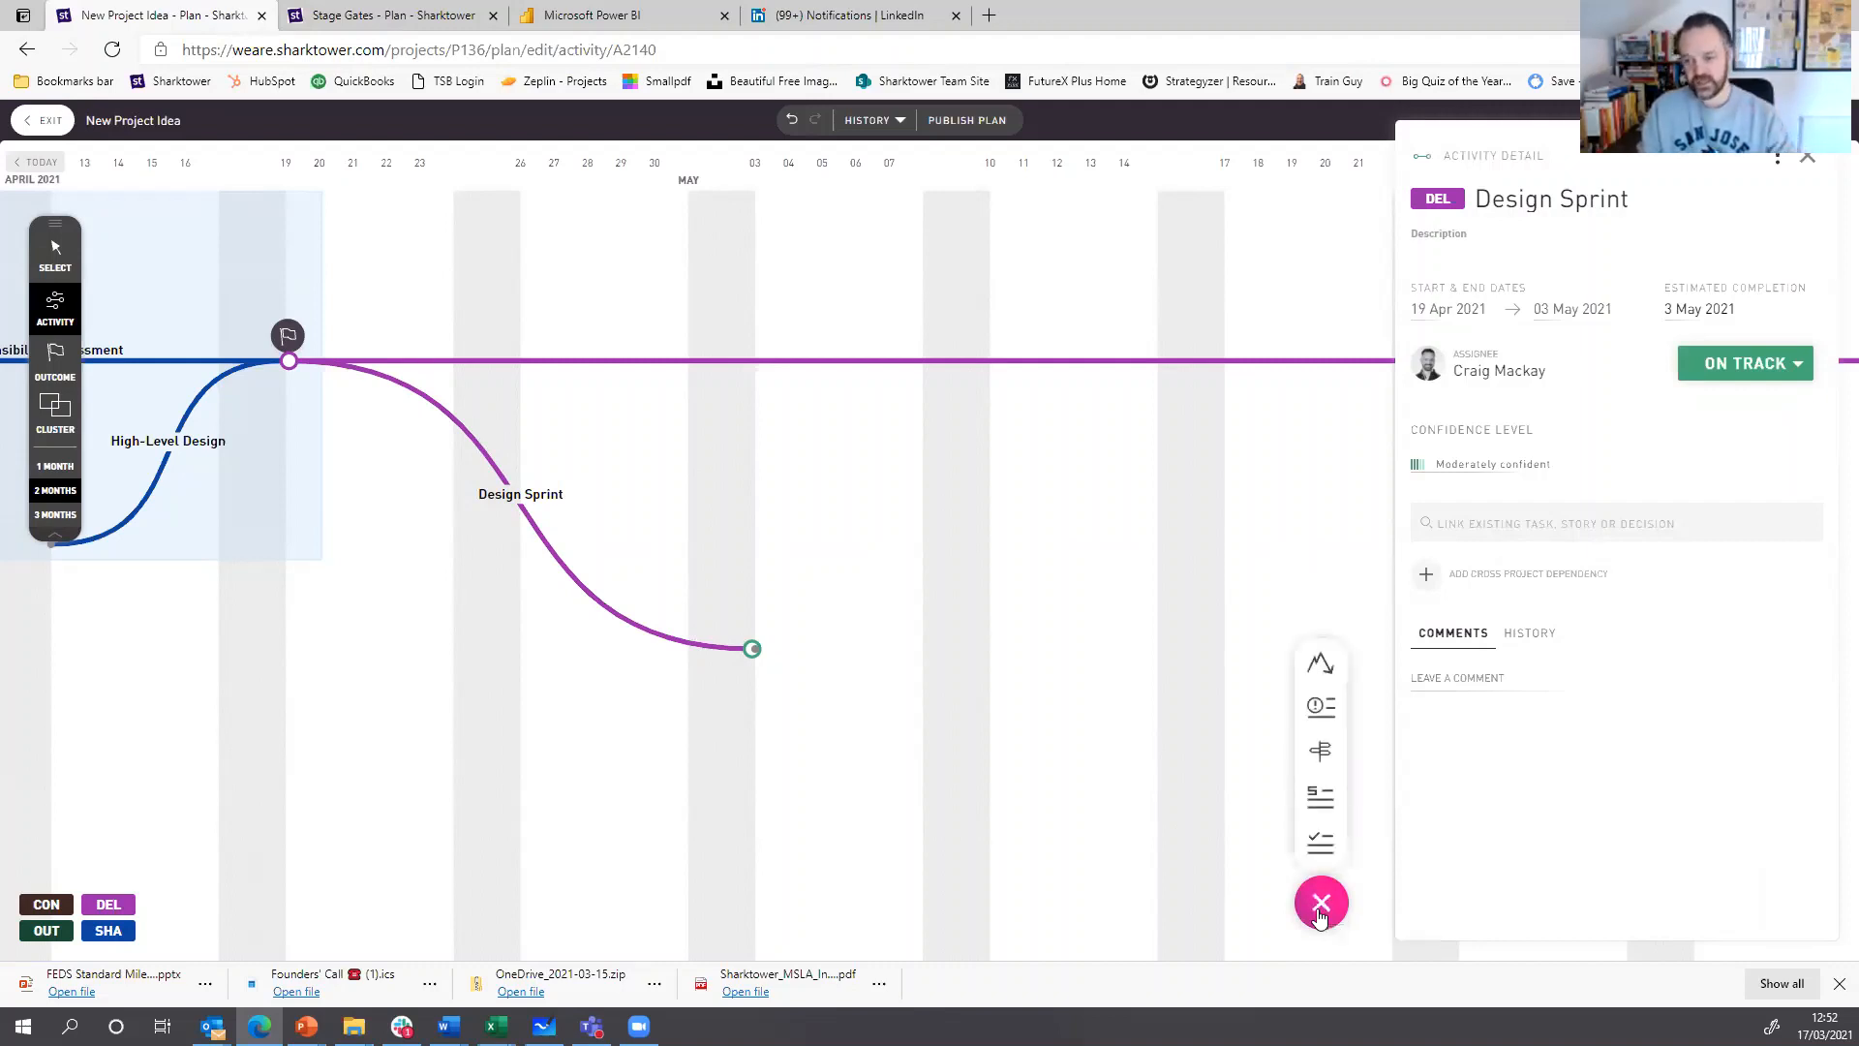
{"action": "left_click", "coordinate": [1319, 842]}
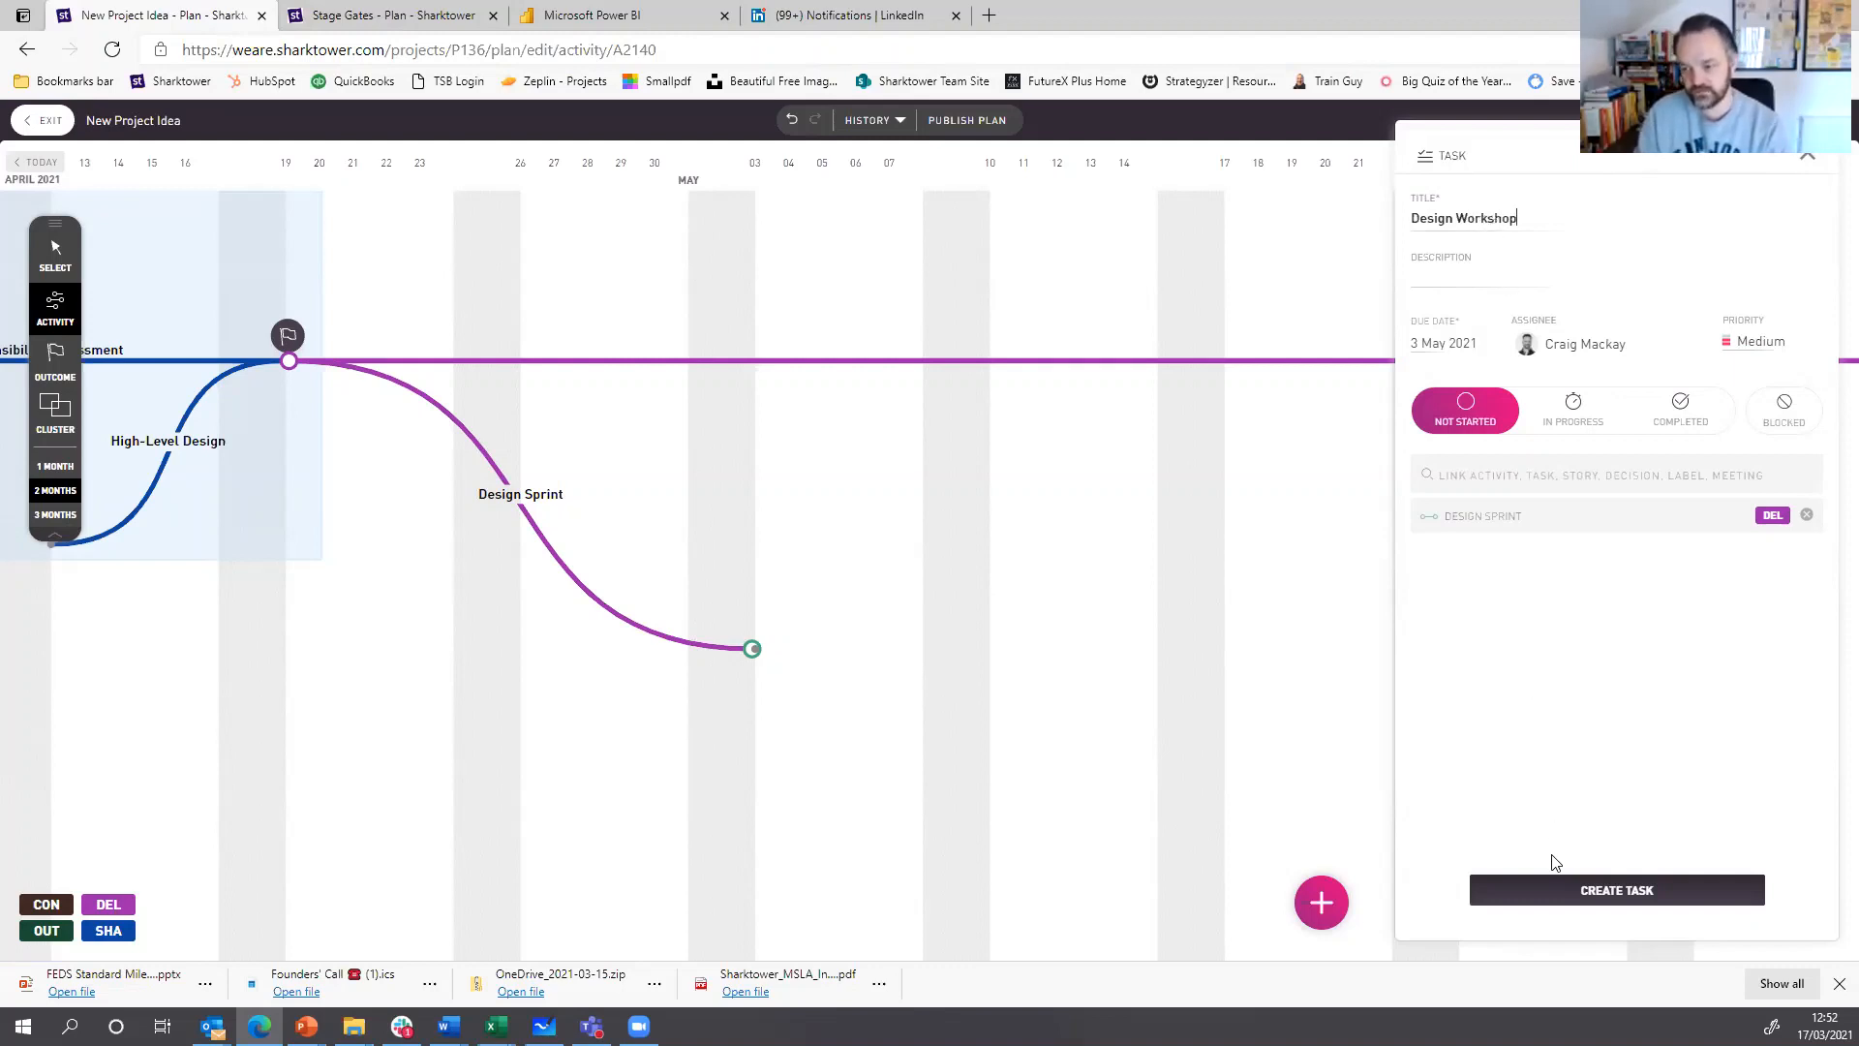
{"action": "left_click", "coordinate": [1609, 888]}
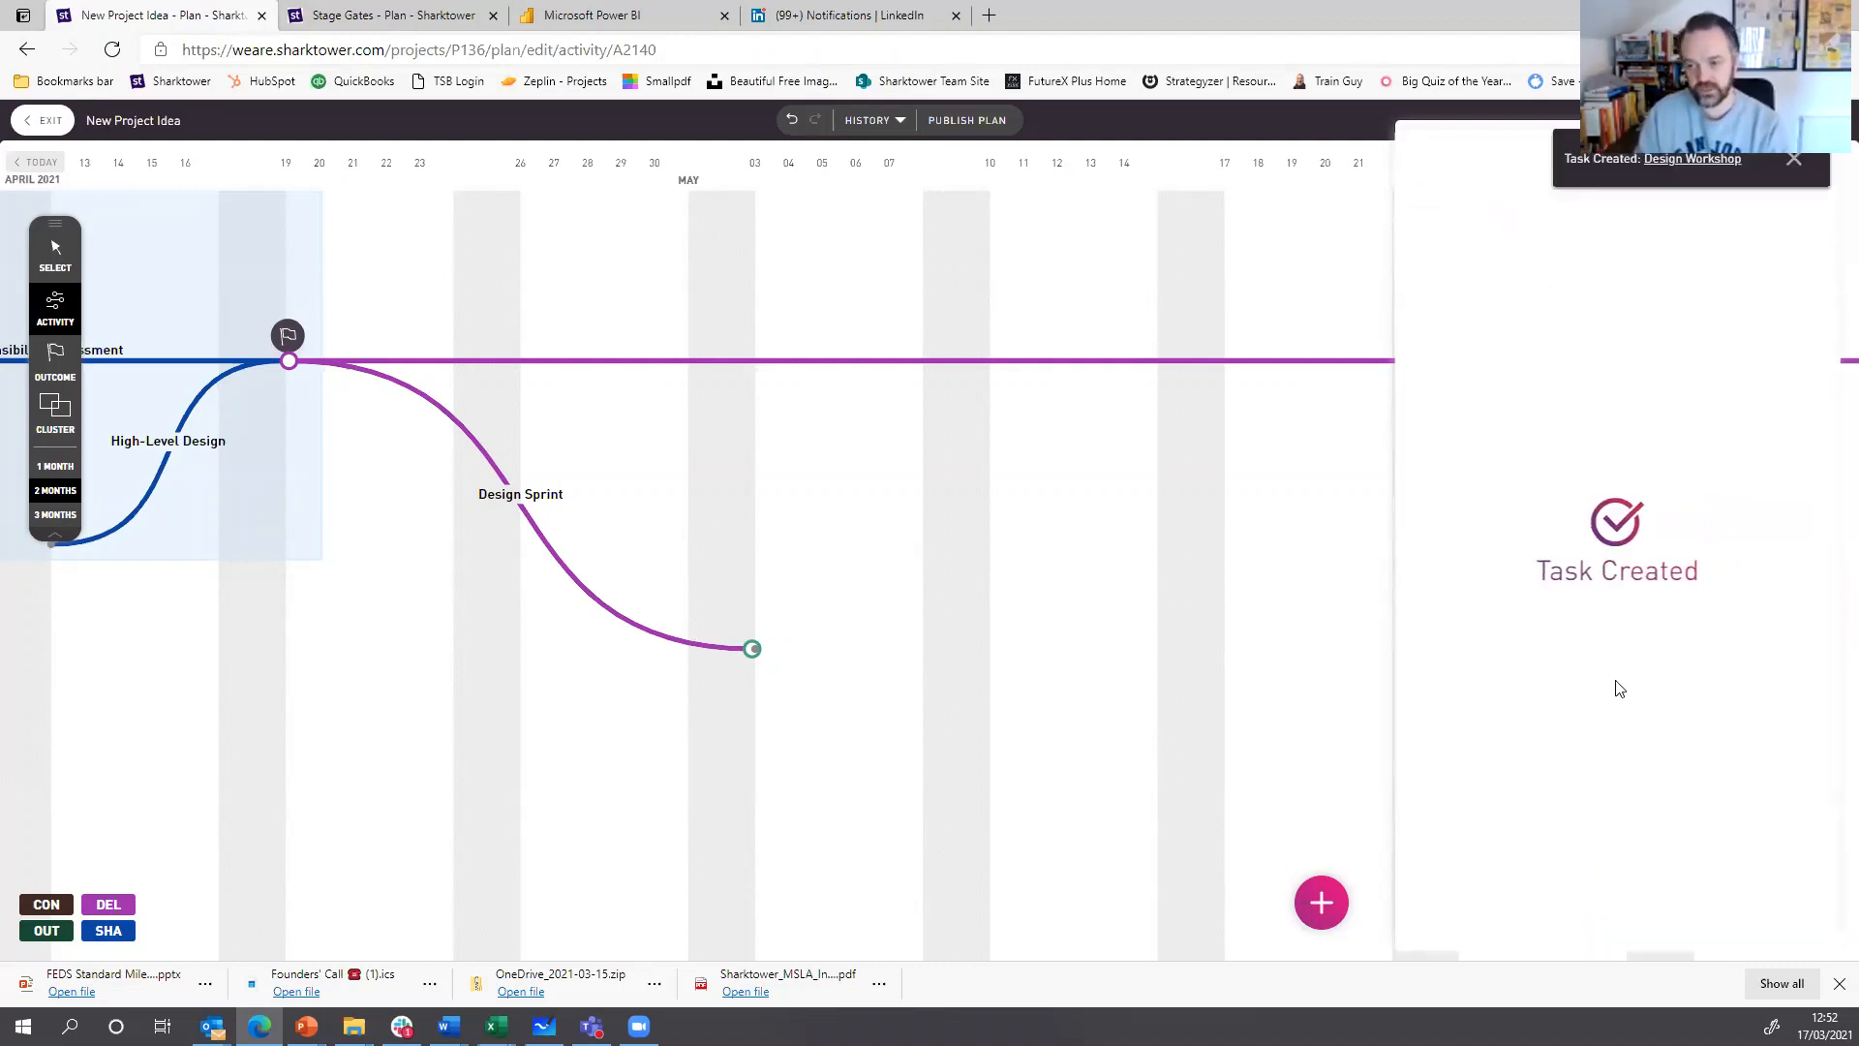
{"action": "left_click", "coordinate": [1794, 161]}
{"action": "left_click", "coordinate": [1792, 159]}
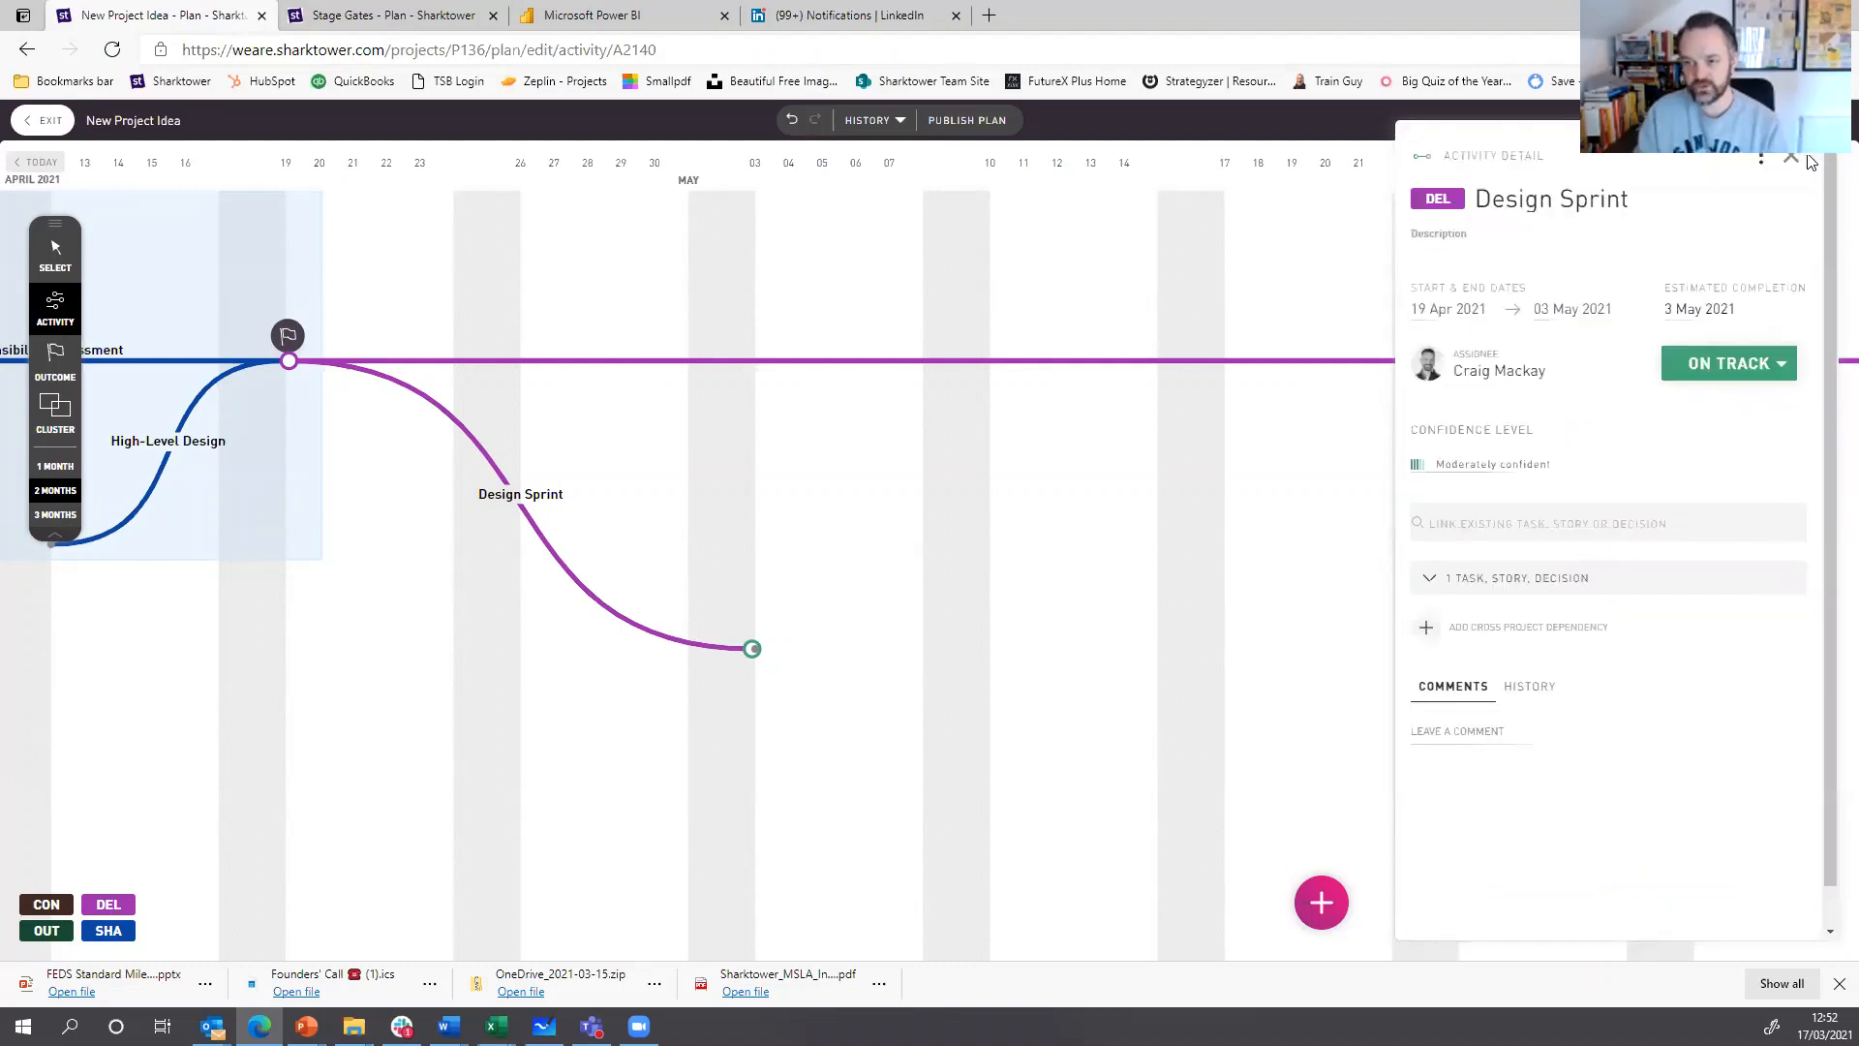
{"action": "left_click", "coordinate": [1328, 918]}
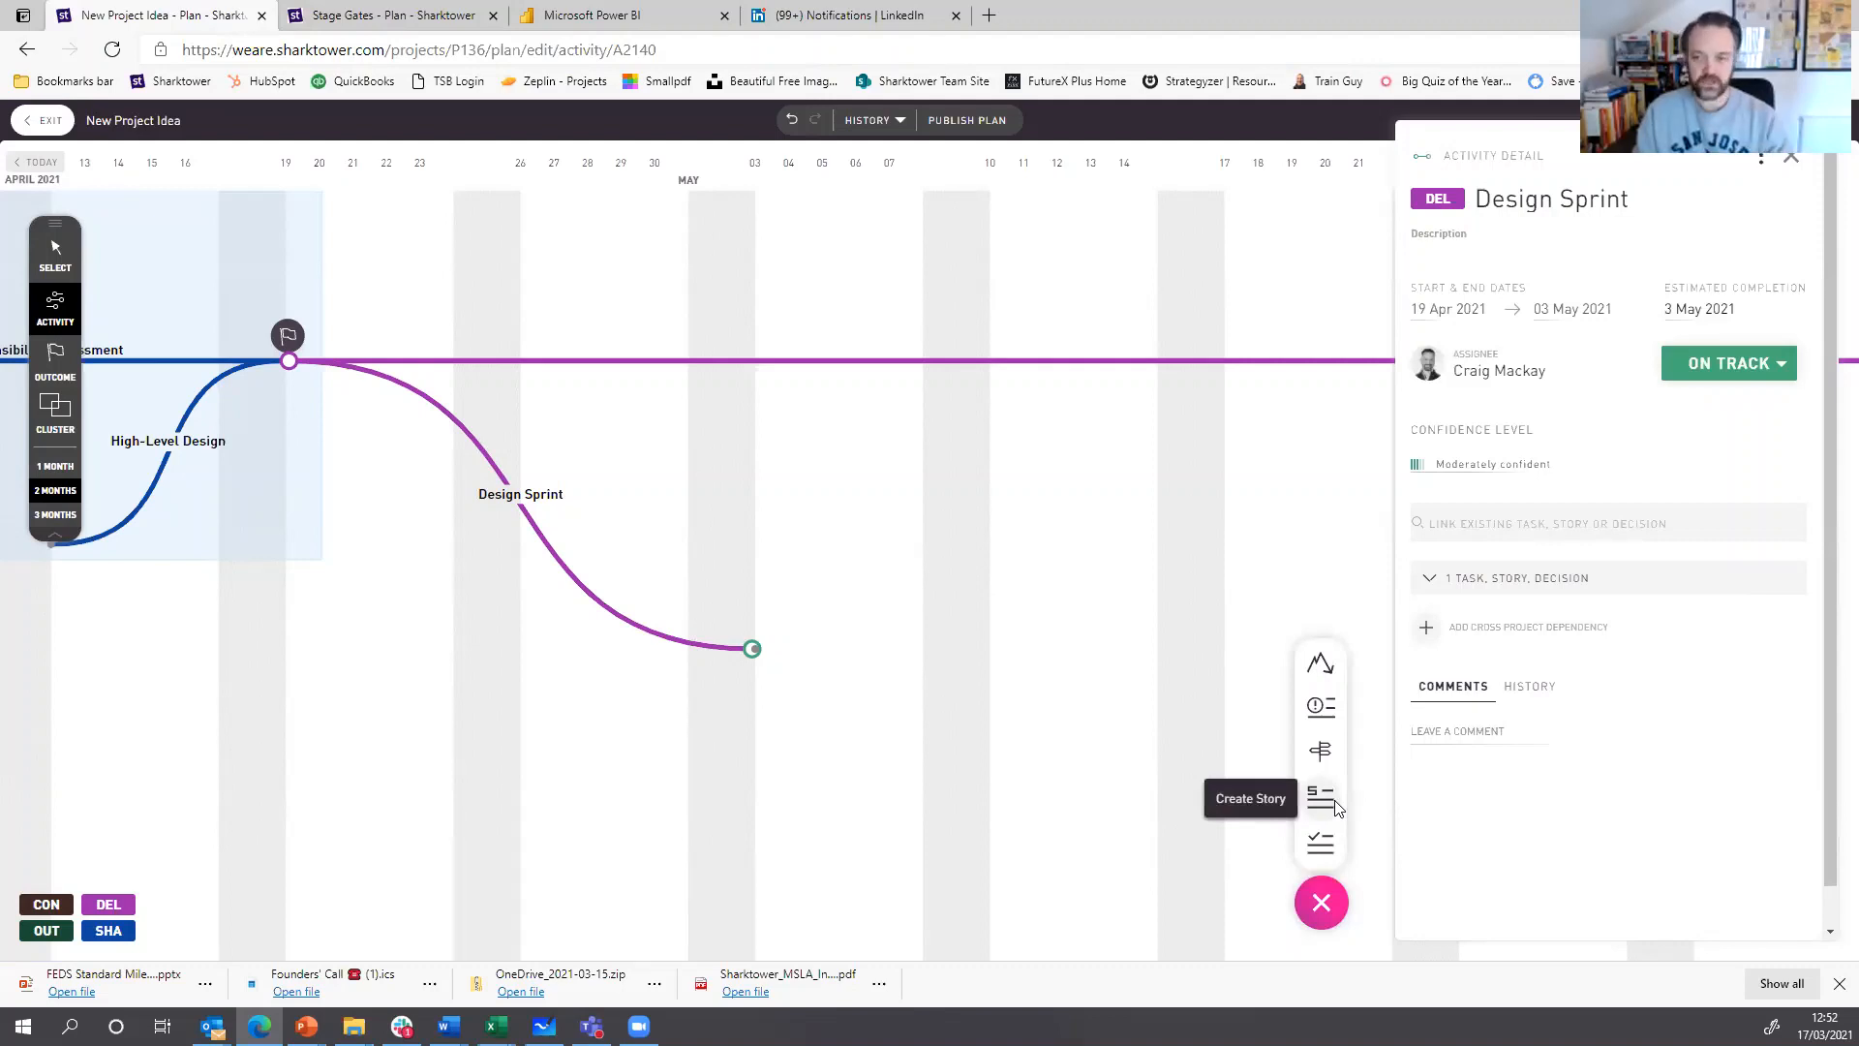
{"action": "left_click", "coordinate": [1011, 684]}
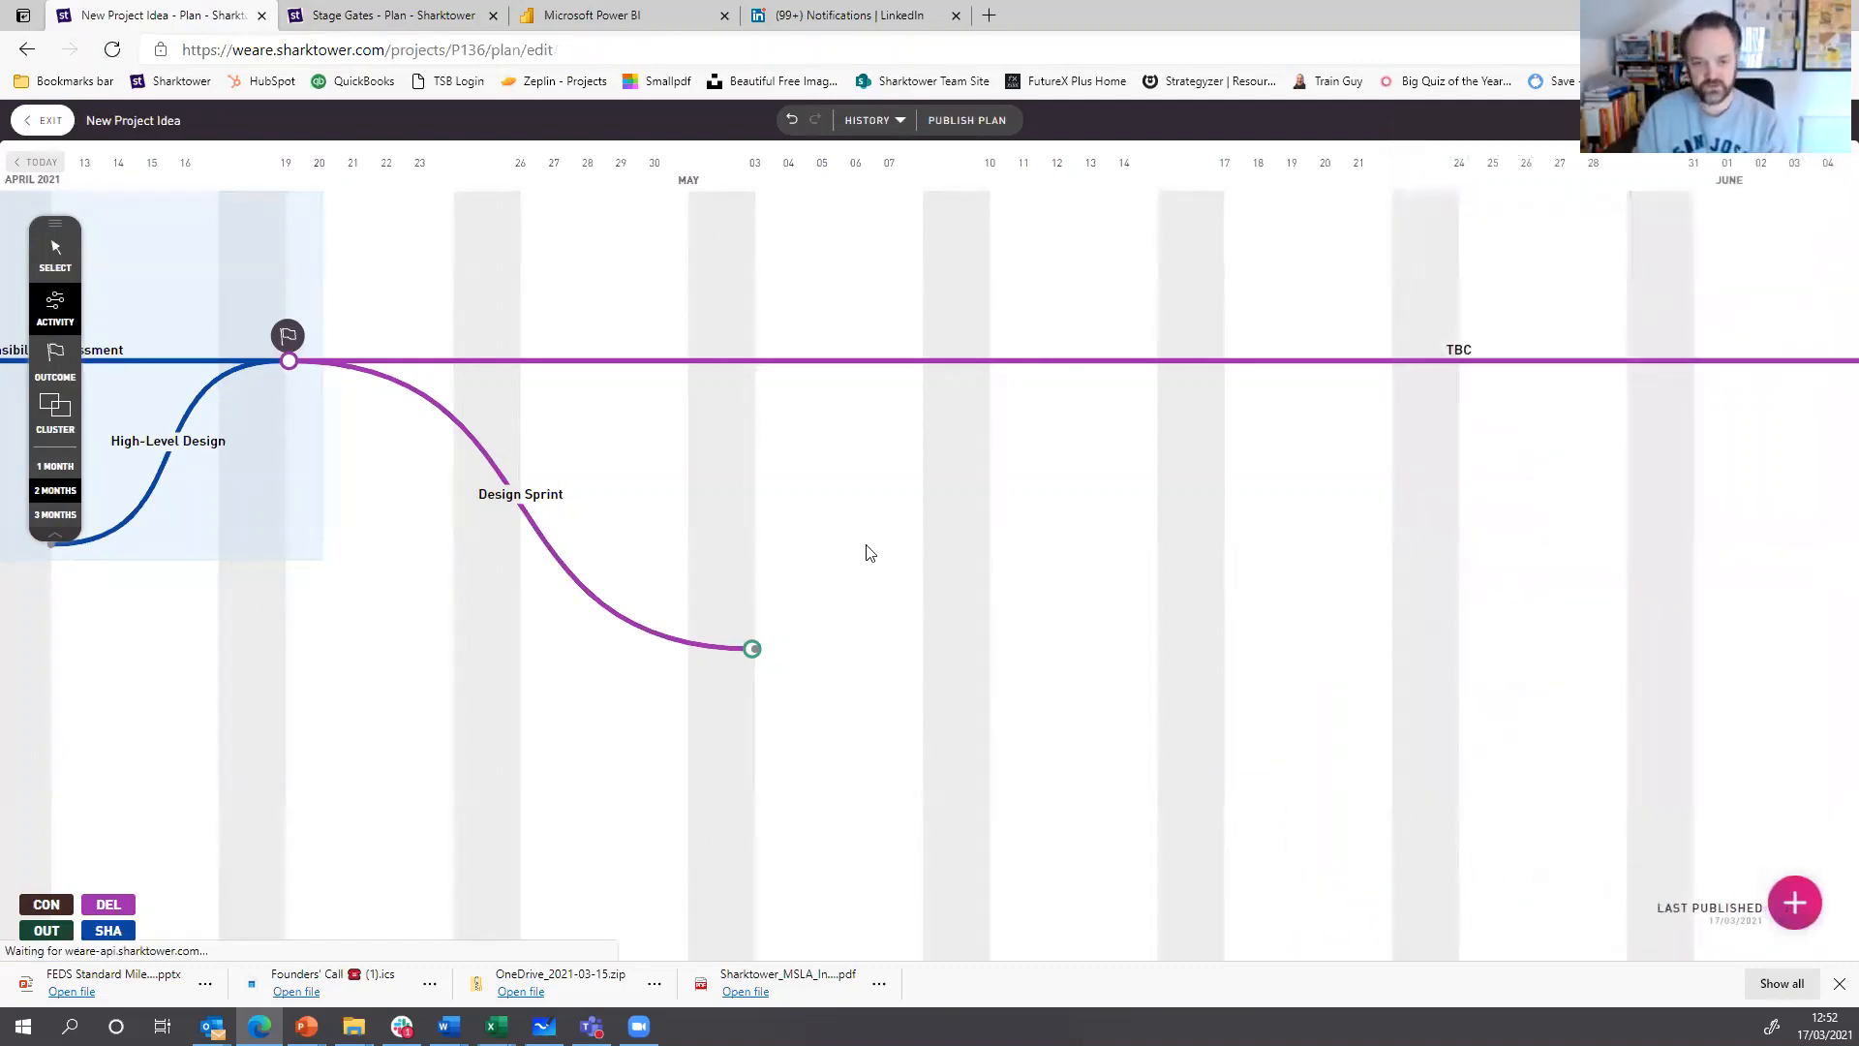
- Draw two consecutive activities from the end of Design Sprint, running 3 to 17 May and 17 to 31 May
{"action": "scroll", "coordinate": [809, 721], "scroll_direction": "right", "scroll_amount": 3}
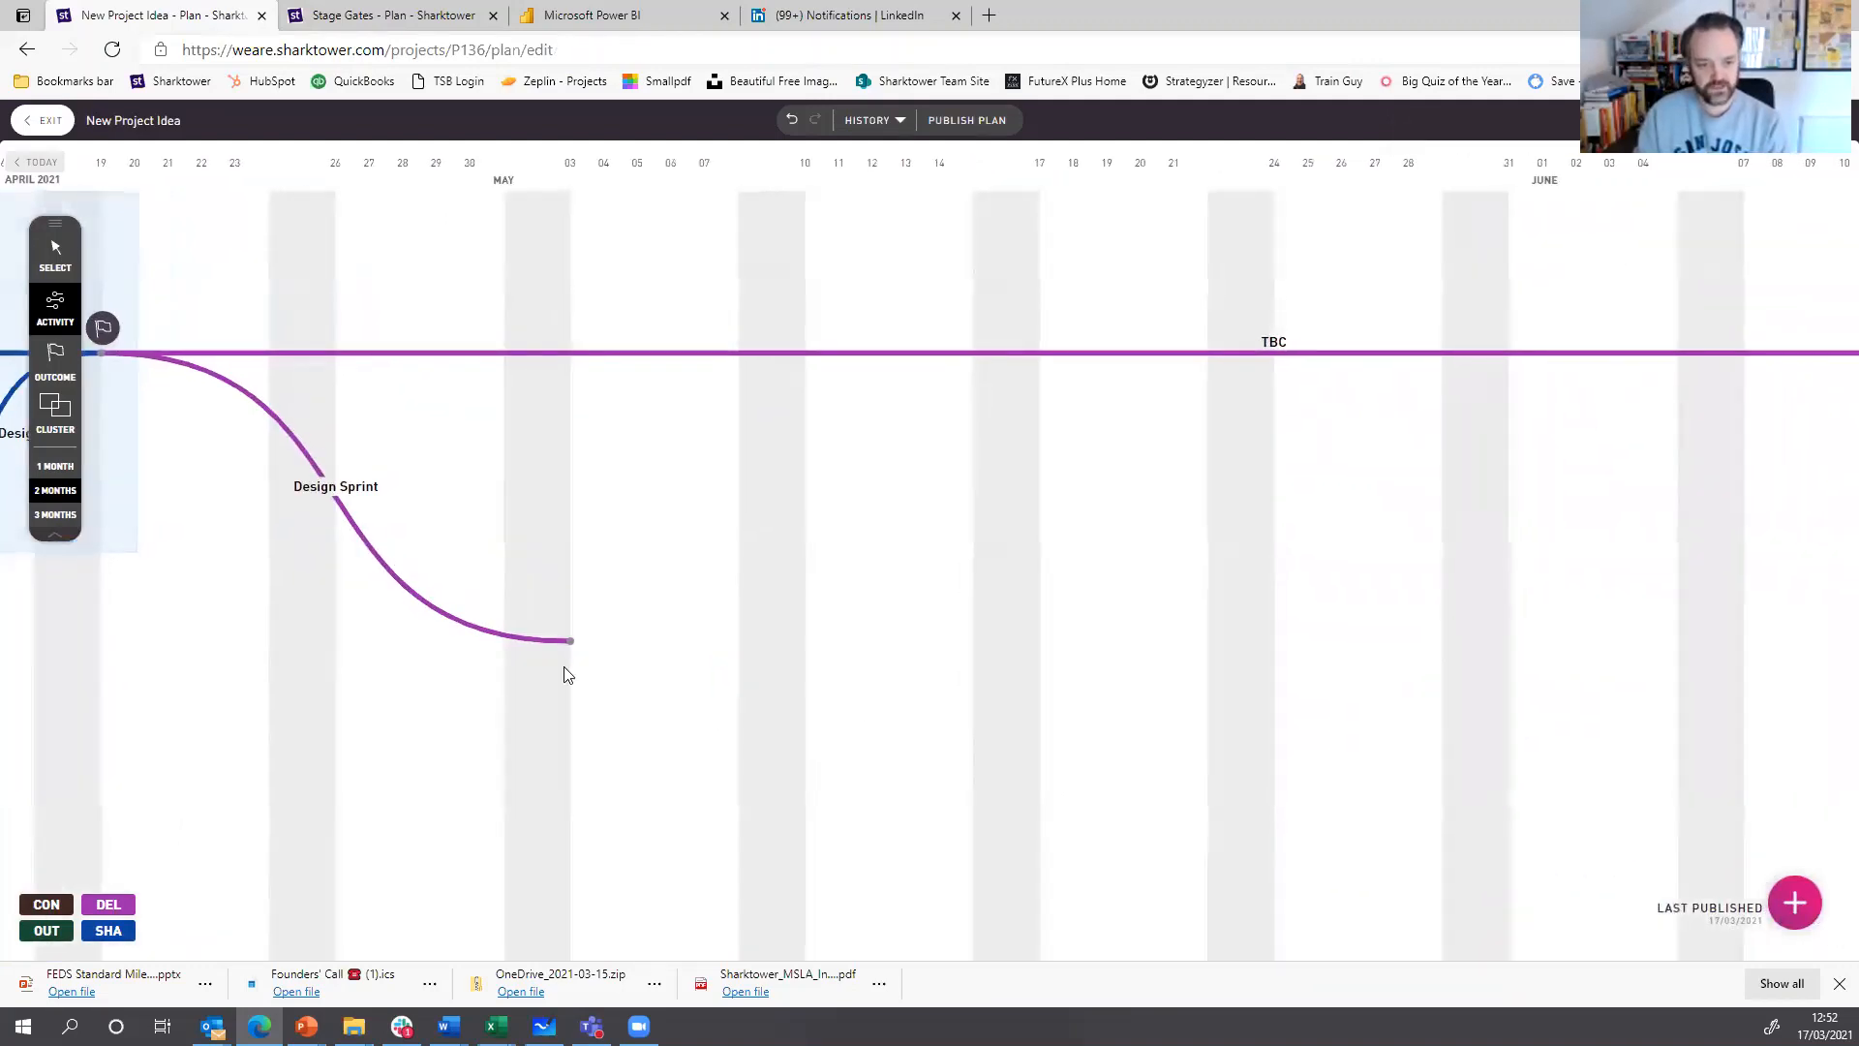
{"action": "left_click_drag", "start_coordinate": [570, 642], "coordinate": [1042, 645]}
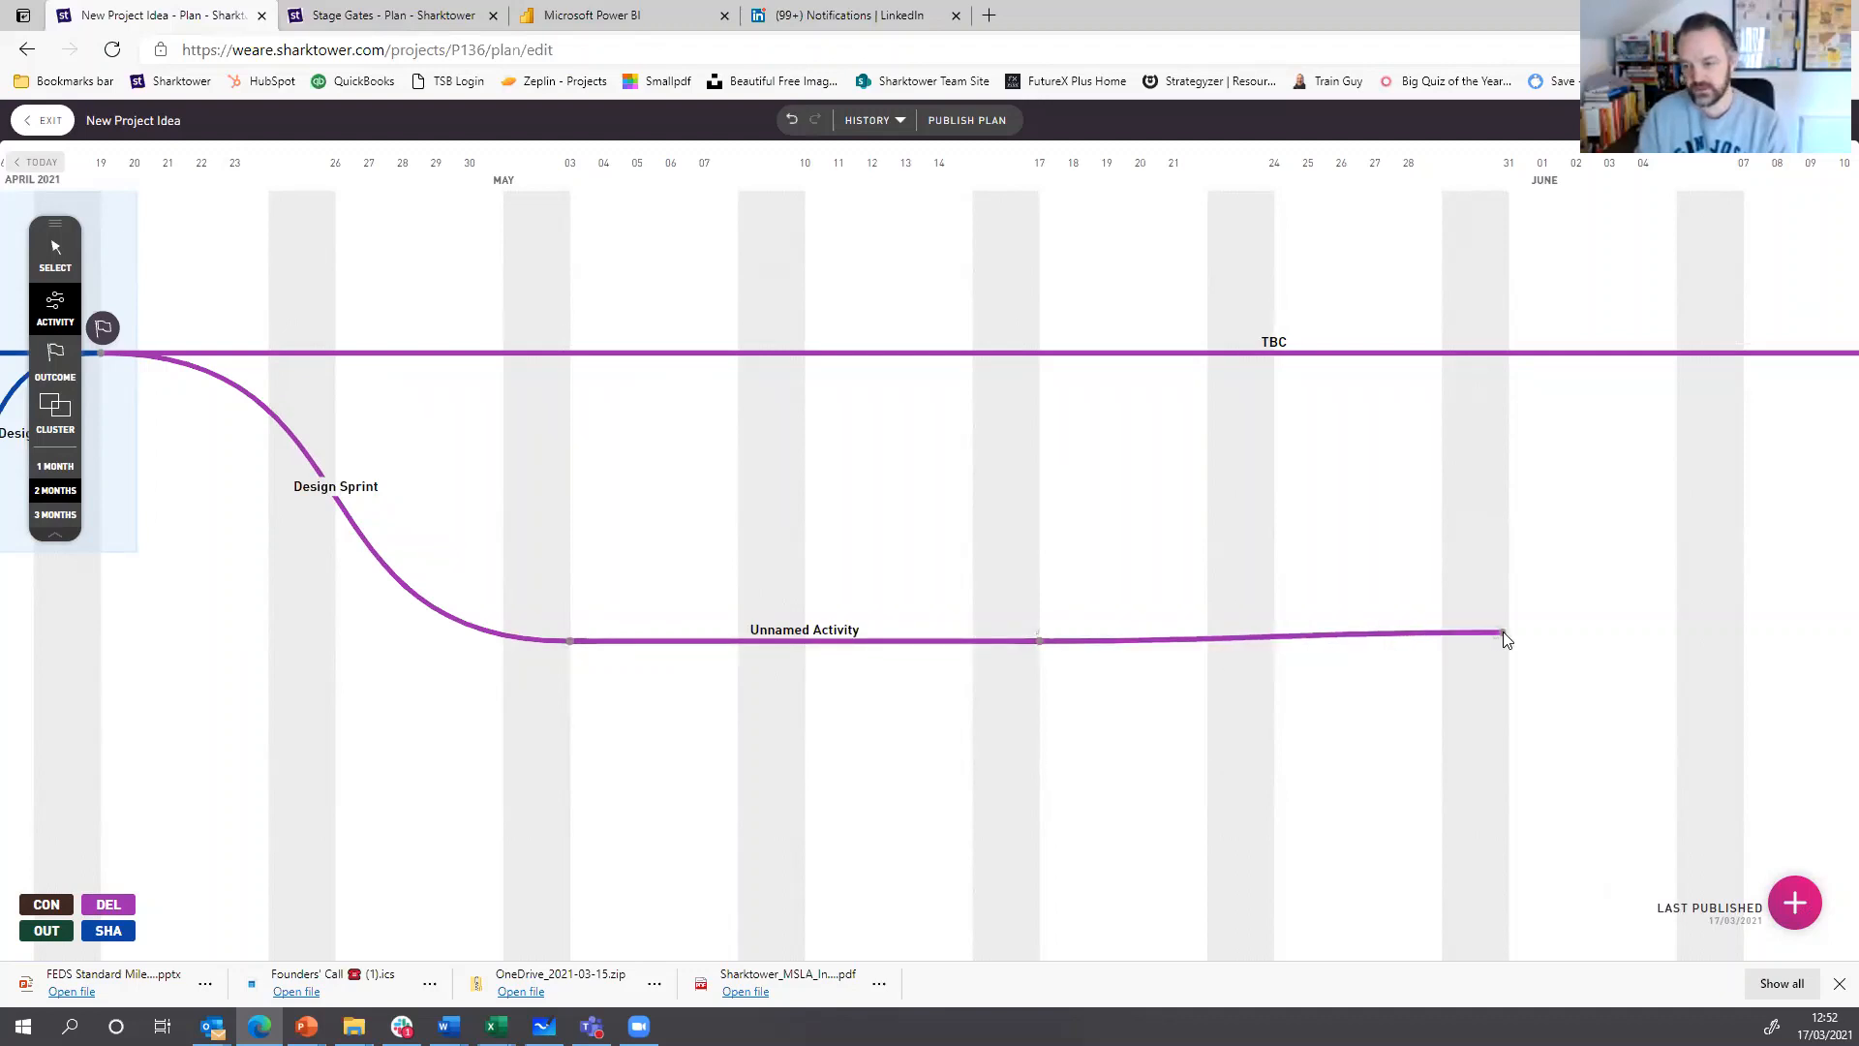
{"action": "left_click", "coordinate": [1507, 640]}
- Title the first new activity Sprint 1 - Prototype App and the second Sprint 2 - MVP App
{"action": "left_click", "coordinate": [804, 647]}
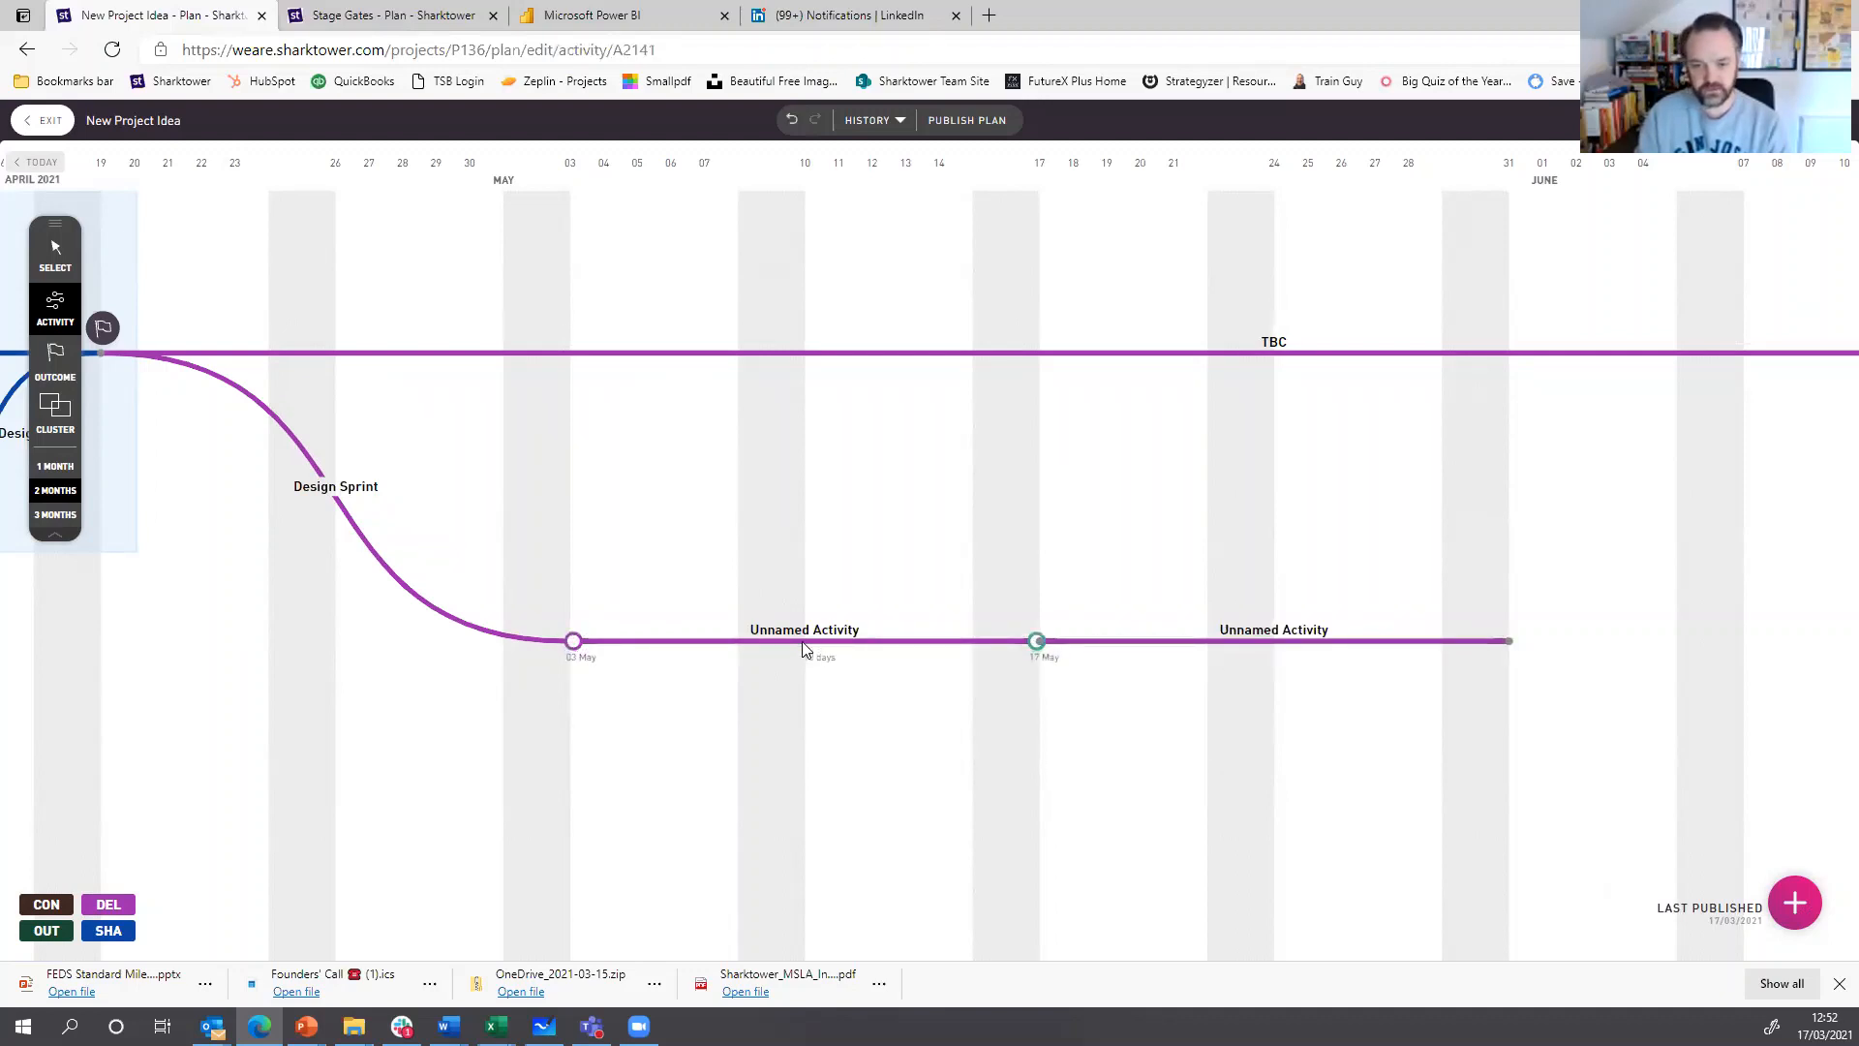
{"action": "type", "text": "Sprint 1 - Prototype App"}
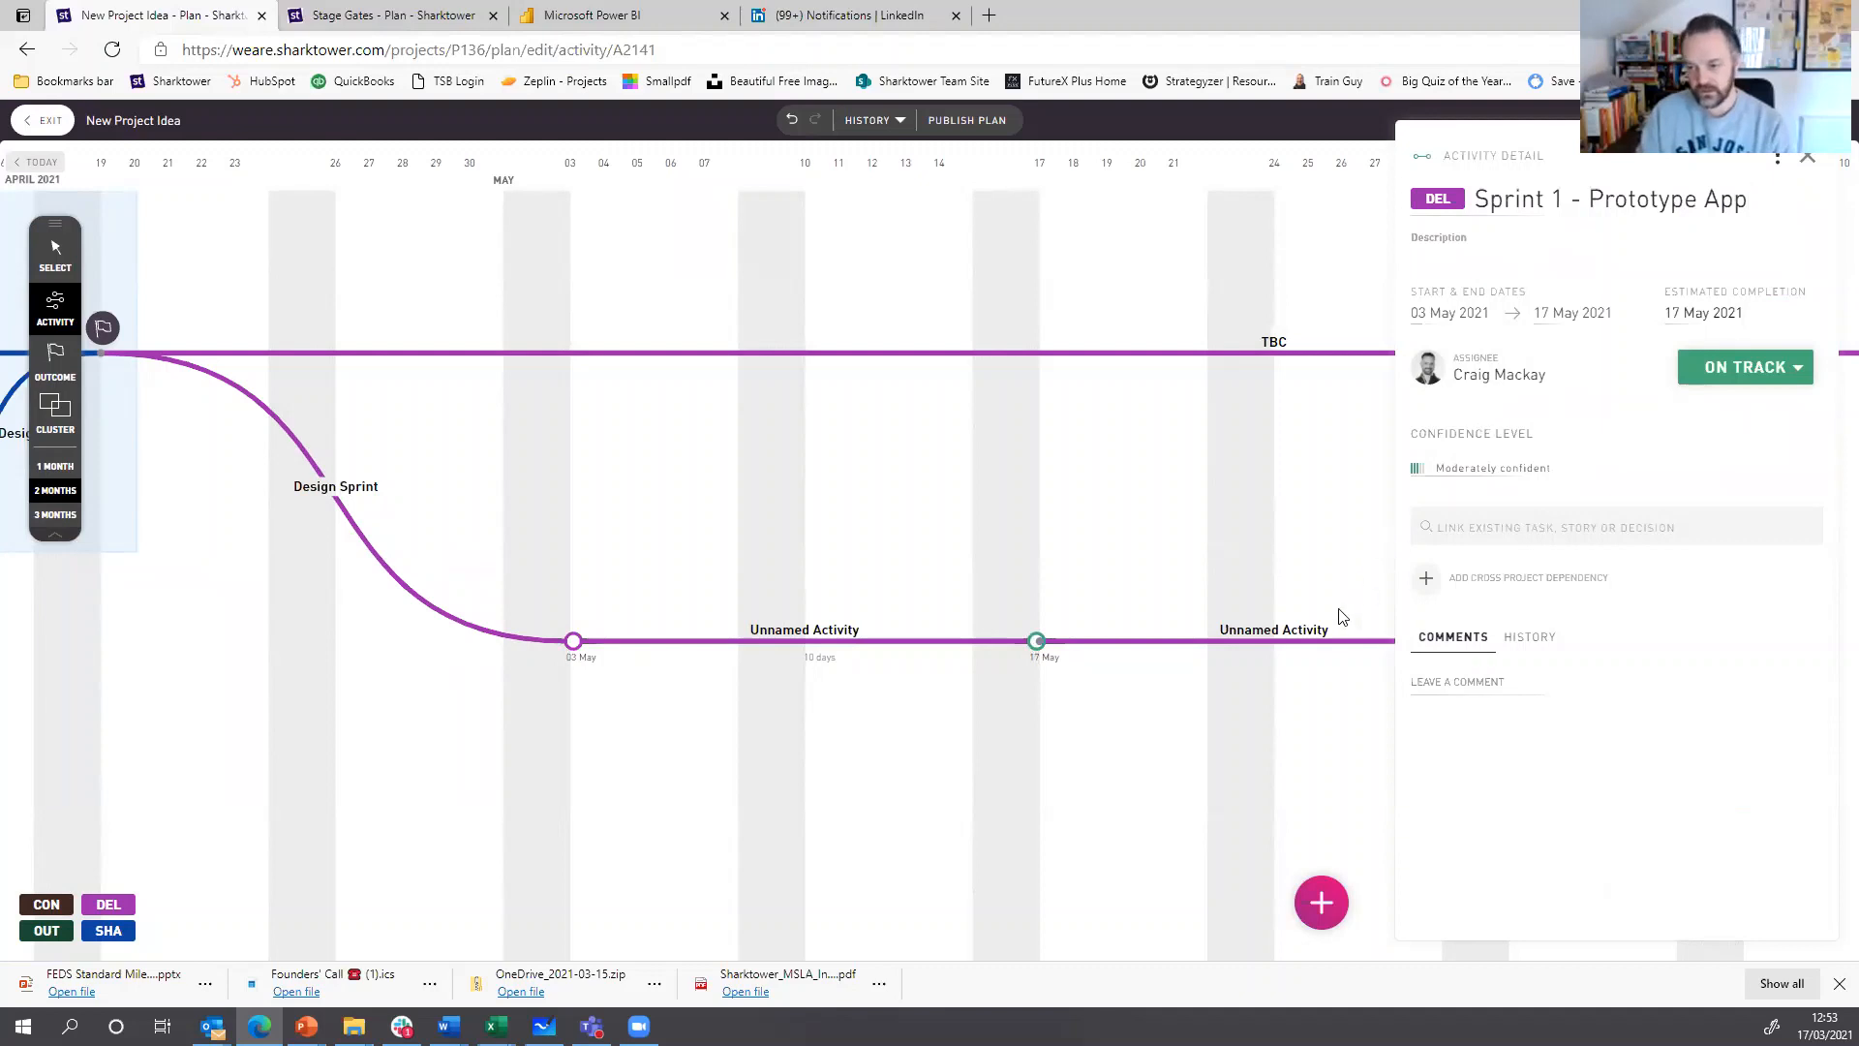
{"action": "left_click", "coordinate": [1320, 644]}
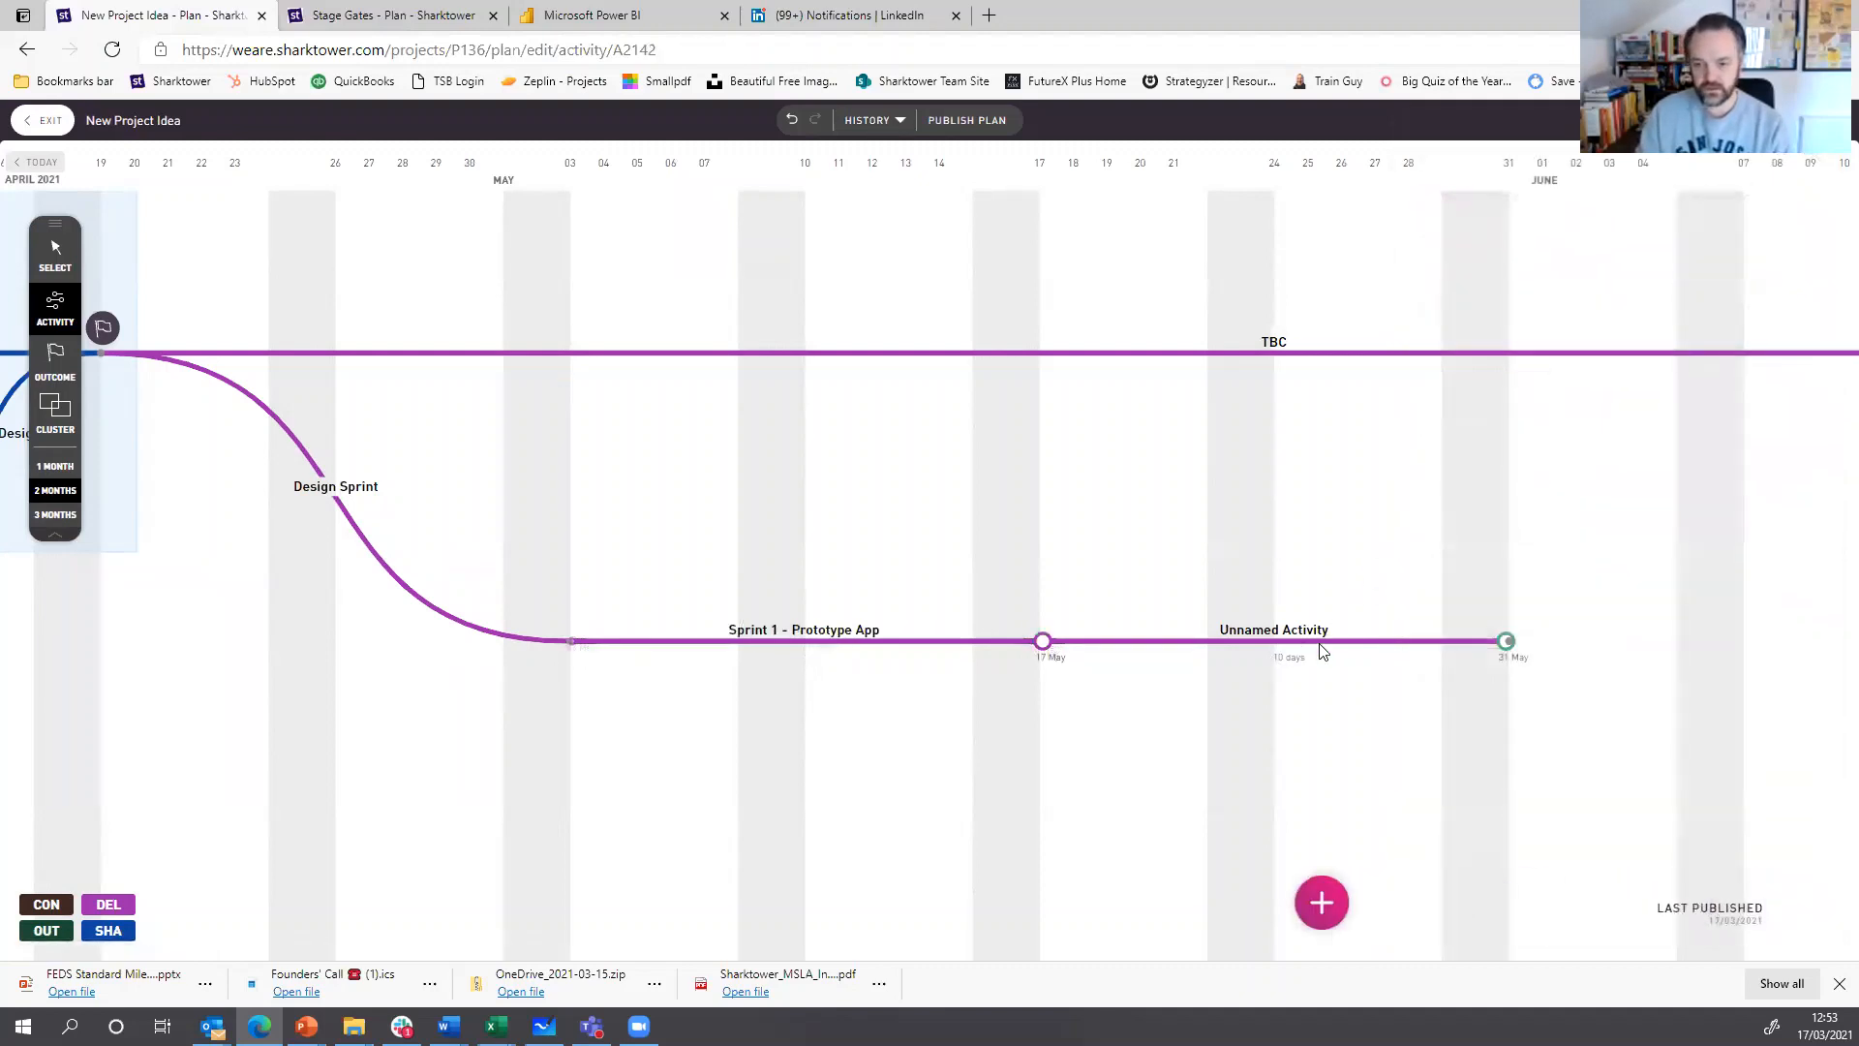
{"action": "left_click", "coordinate": [1568, 199]}
{"action": "type", "text": "Sp"}
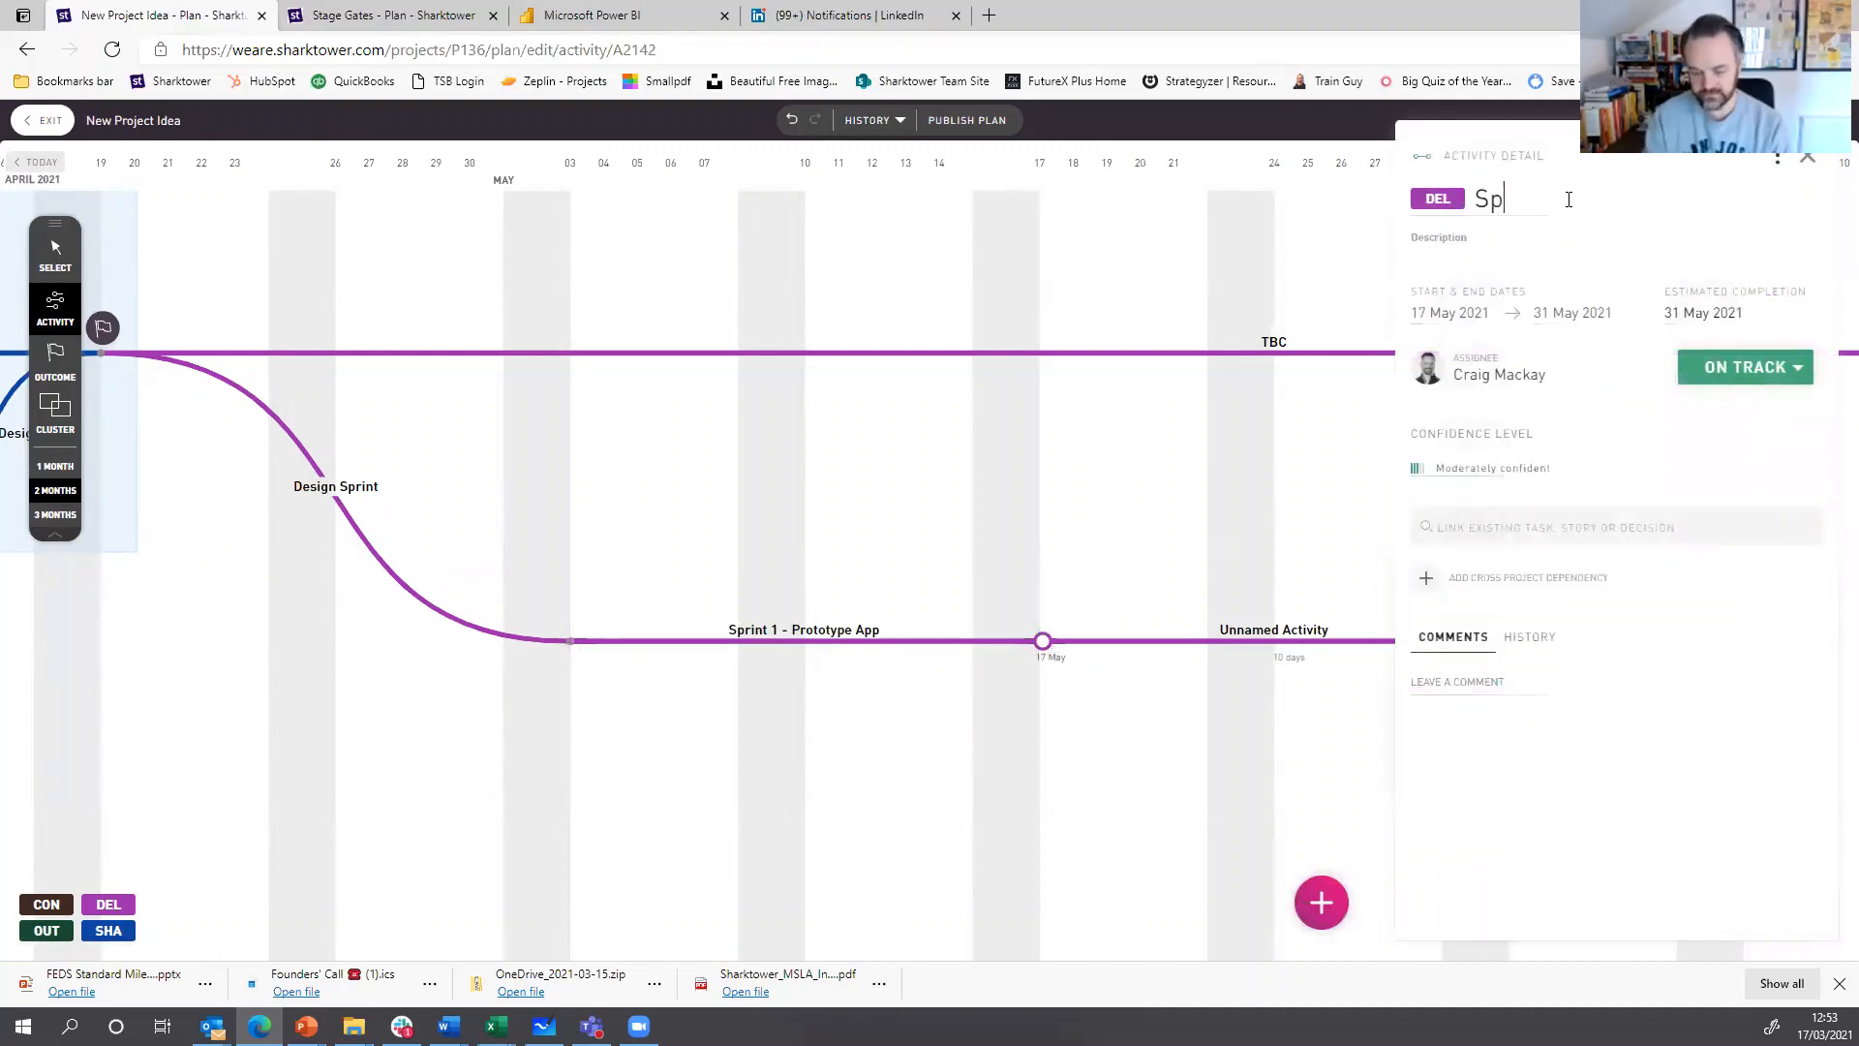
{"action": "type", "text": "rint 2 - MV"}
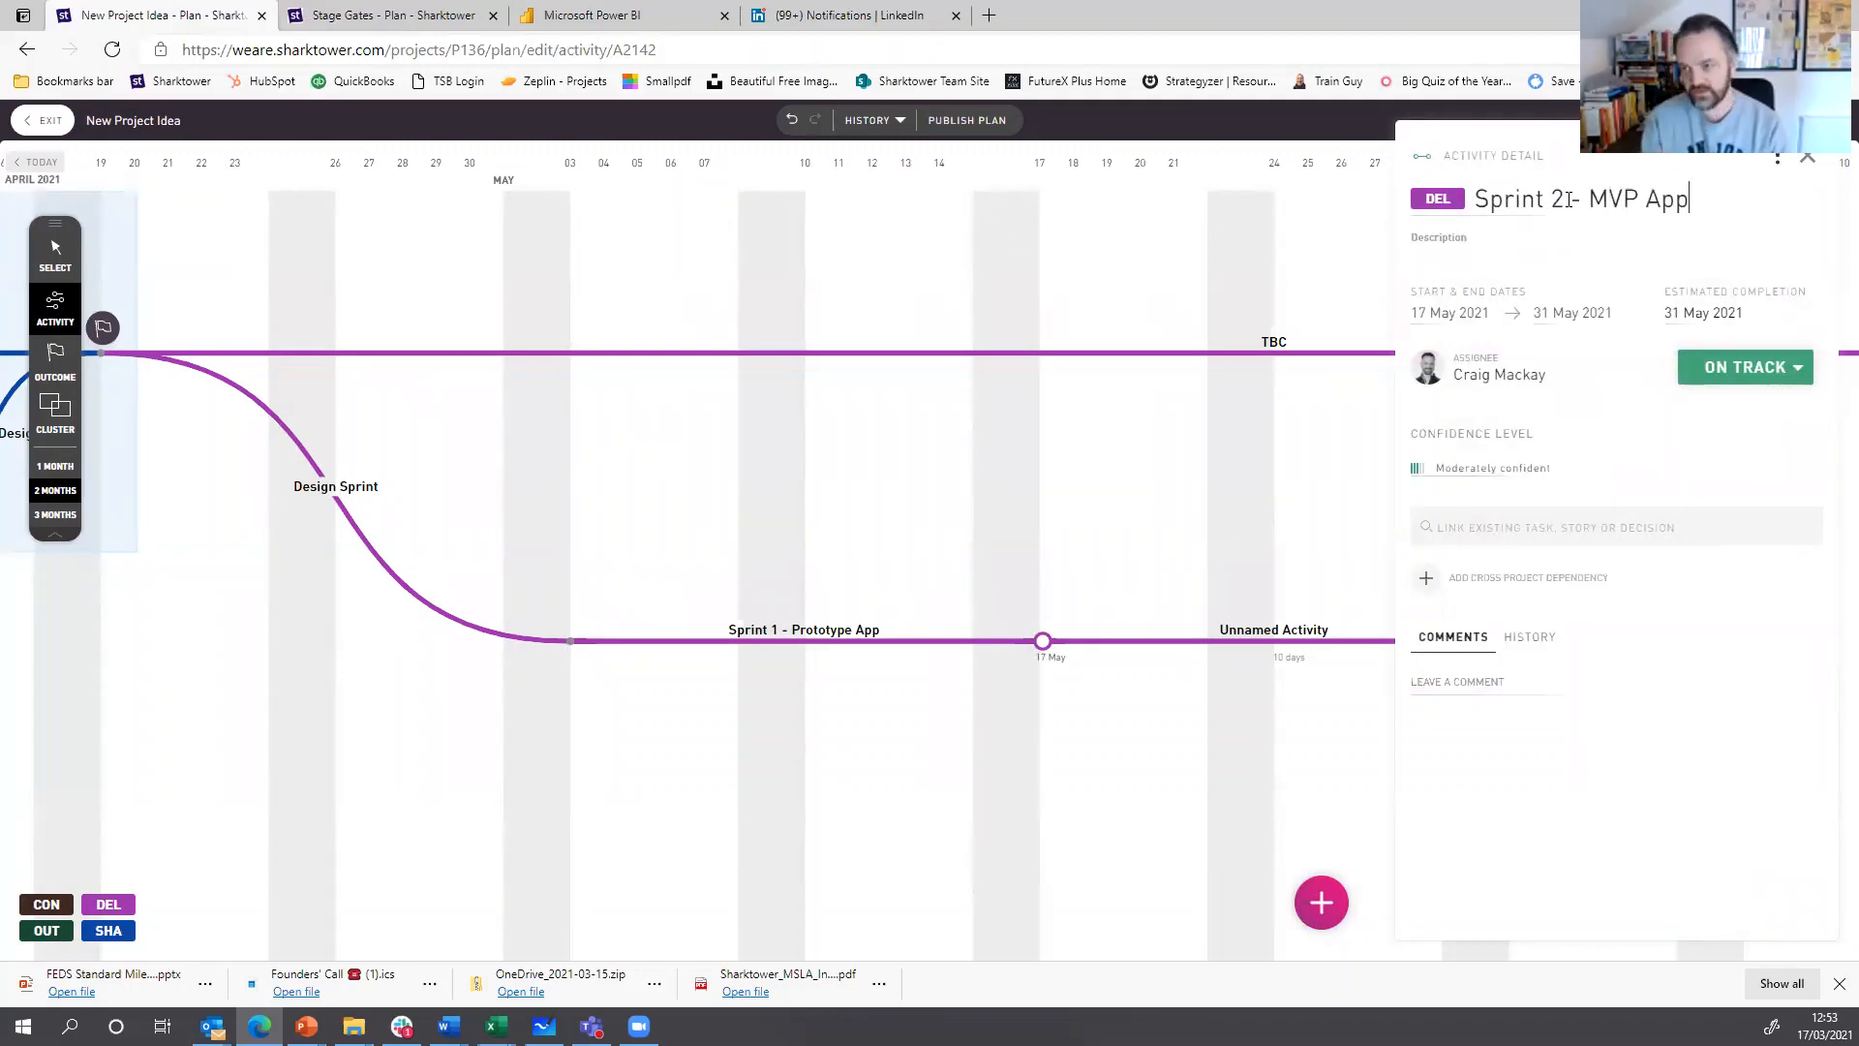
{"action": "type", "text": "P App"}
{"action": "left_click", "coordinate": [1218, 733]}
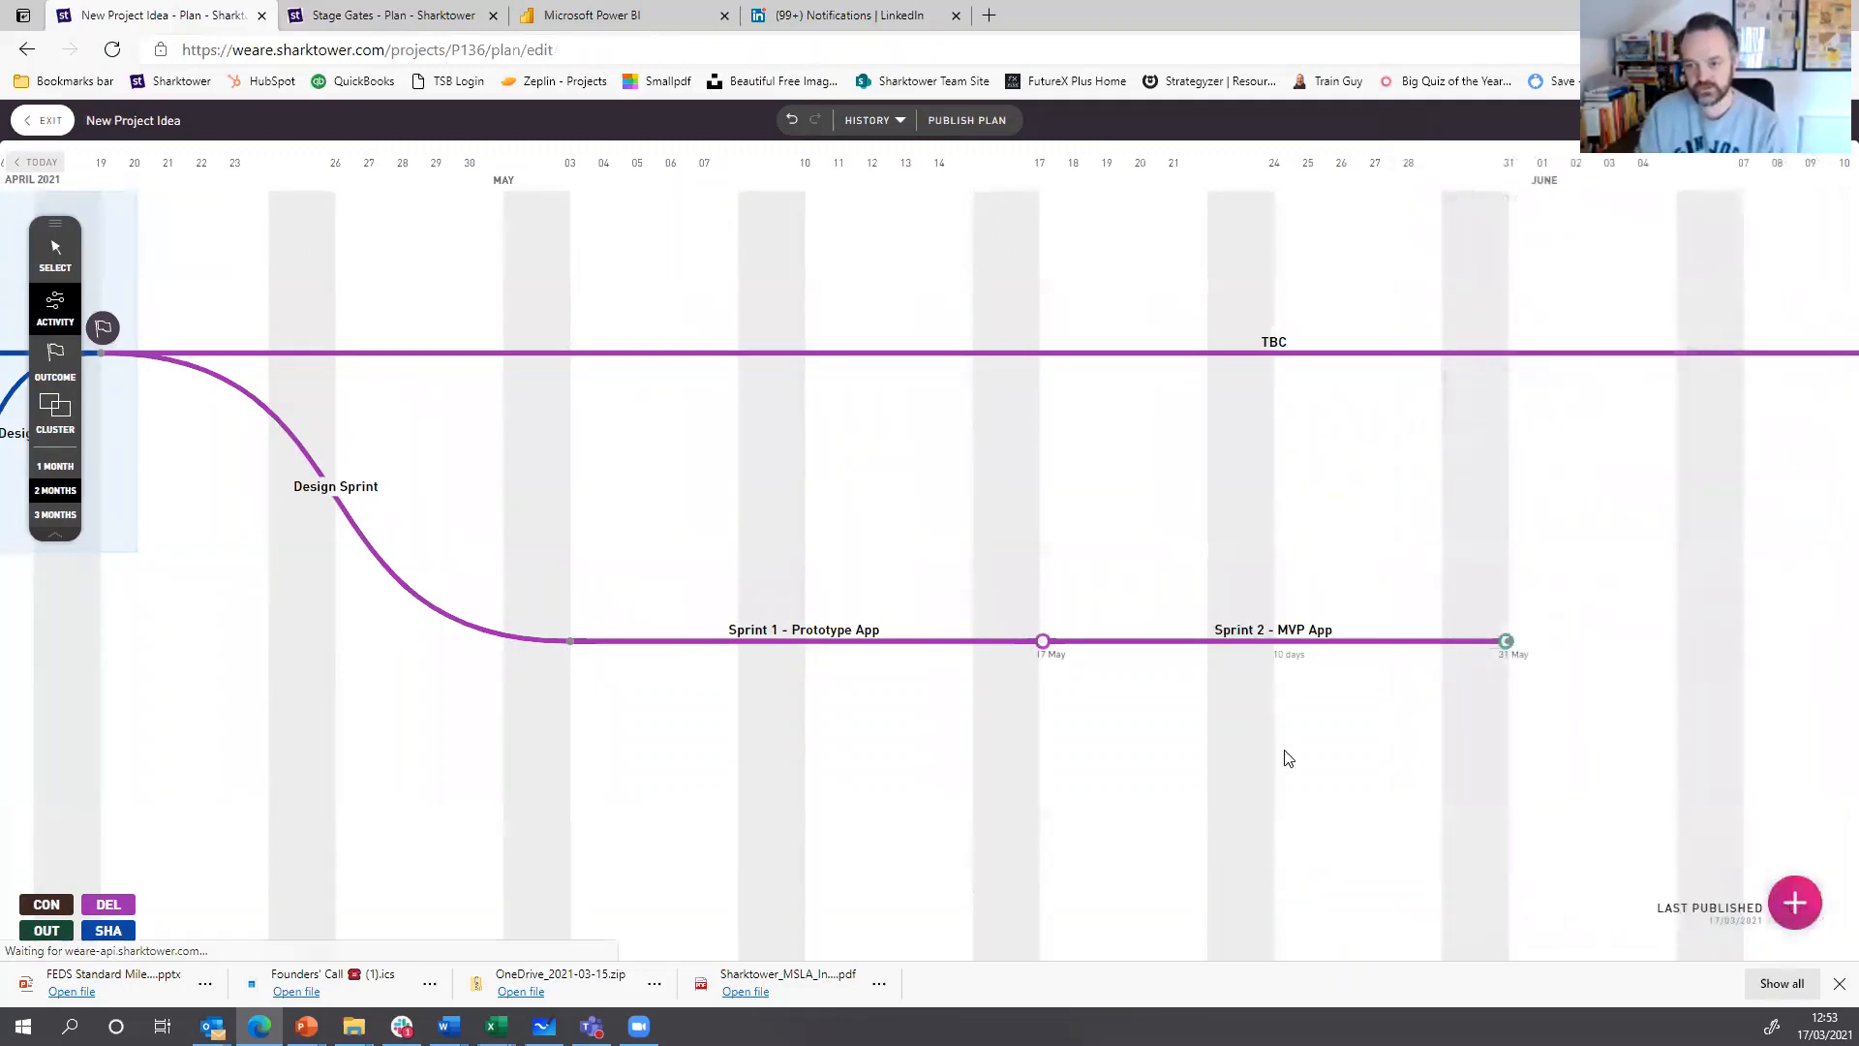
- Draw a cluster around the Sprint 1 and Sprint 2 activities, from about 3 May to 31 May
{"action": "scroll", "coordinate": [1034, 641], "scroll_direction": "down", "scroll_amount": 5}
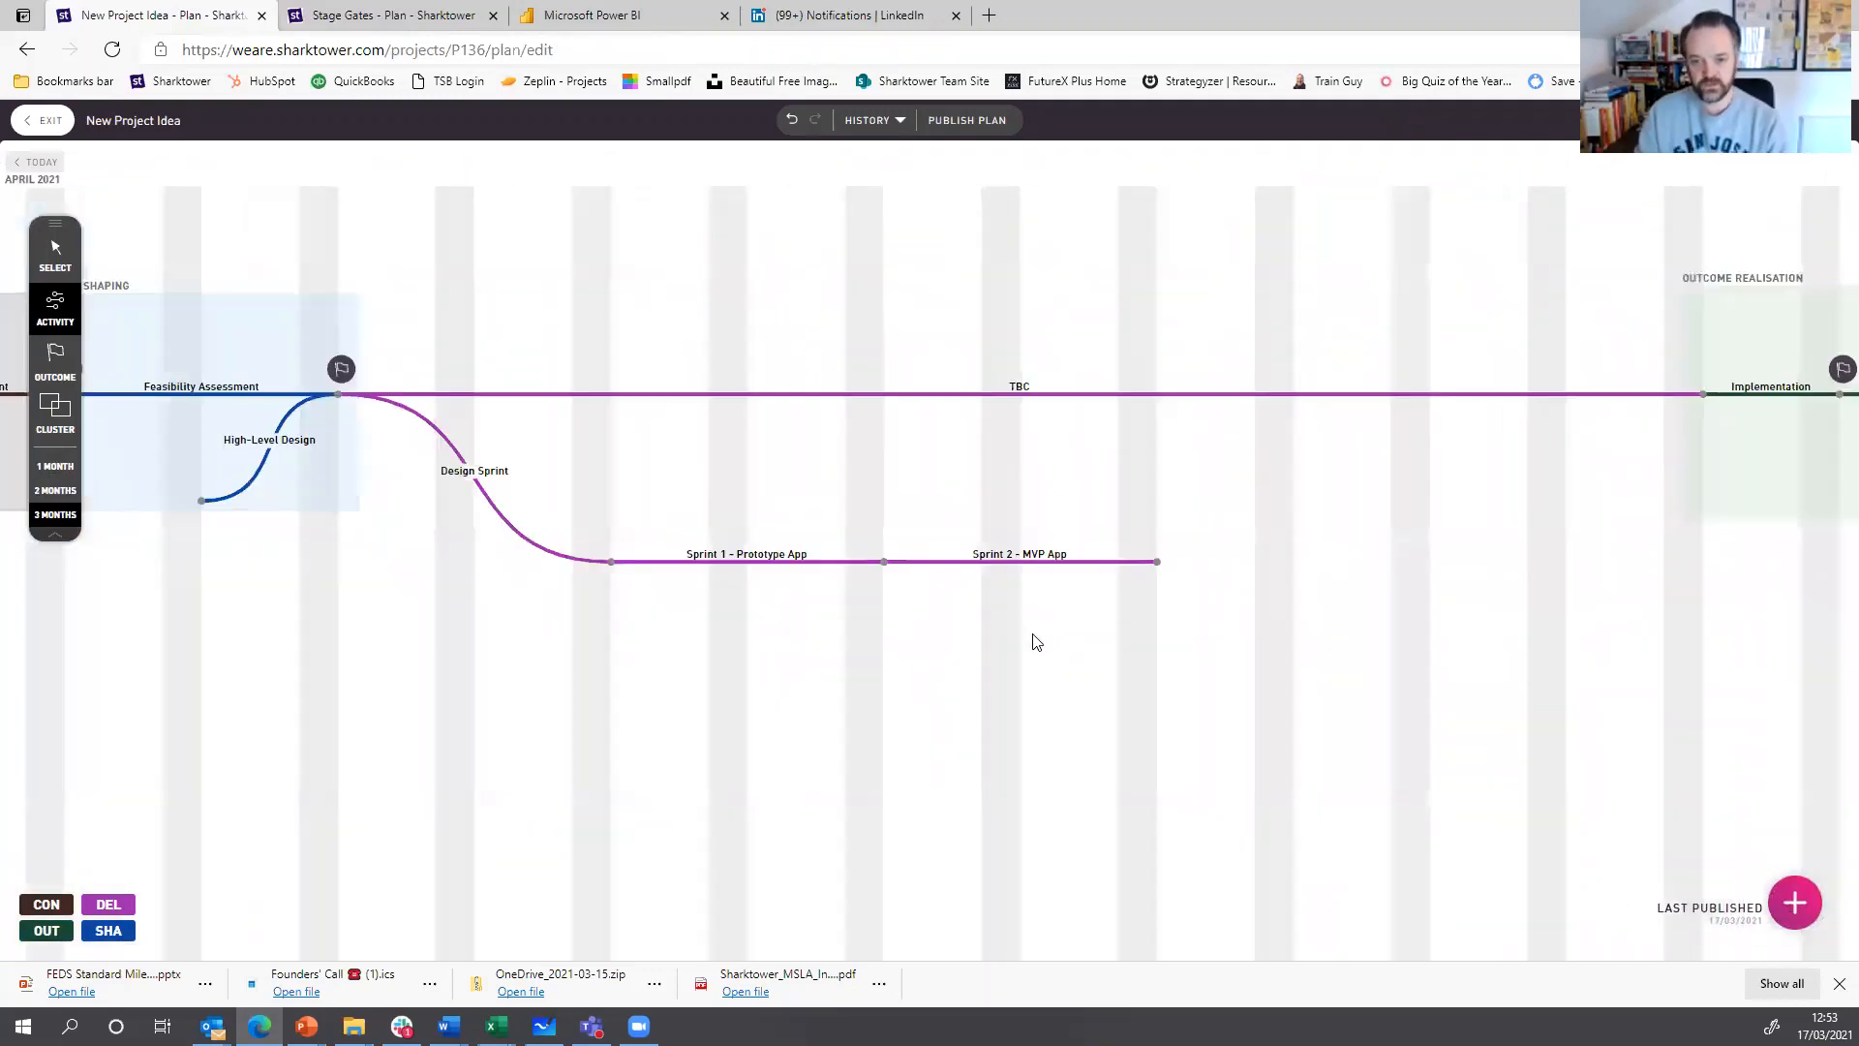
{"action": "left_click", "coordinate": [54, 411]}
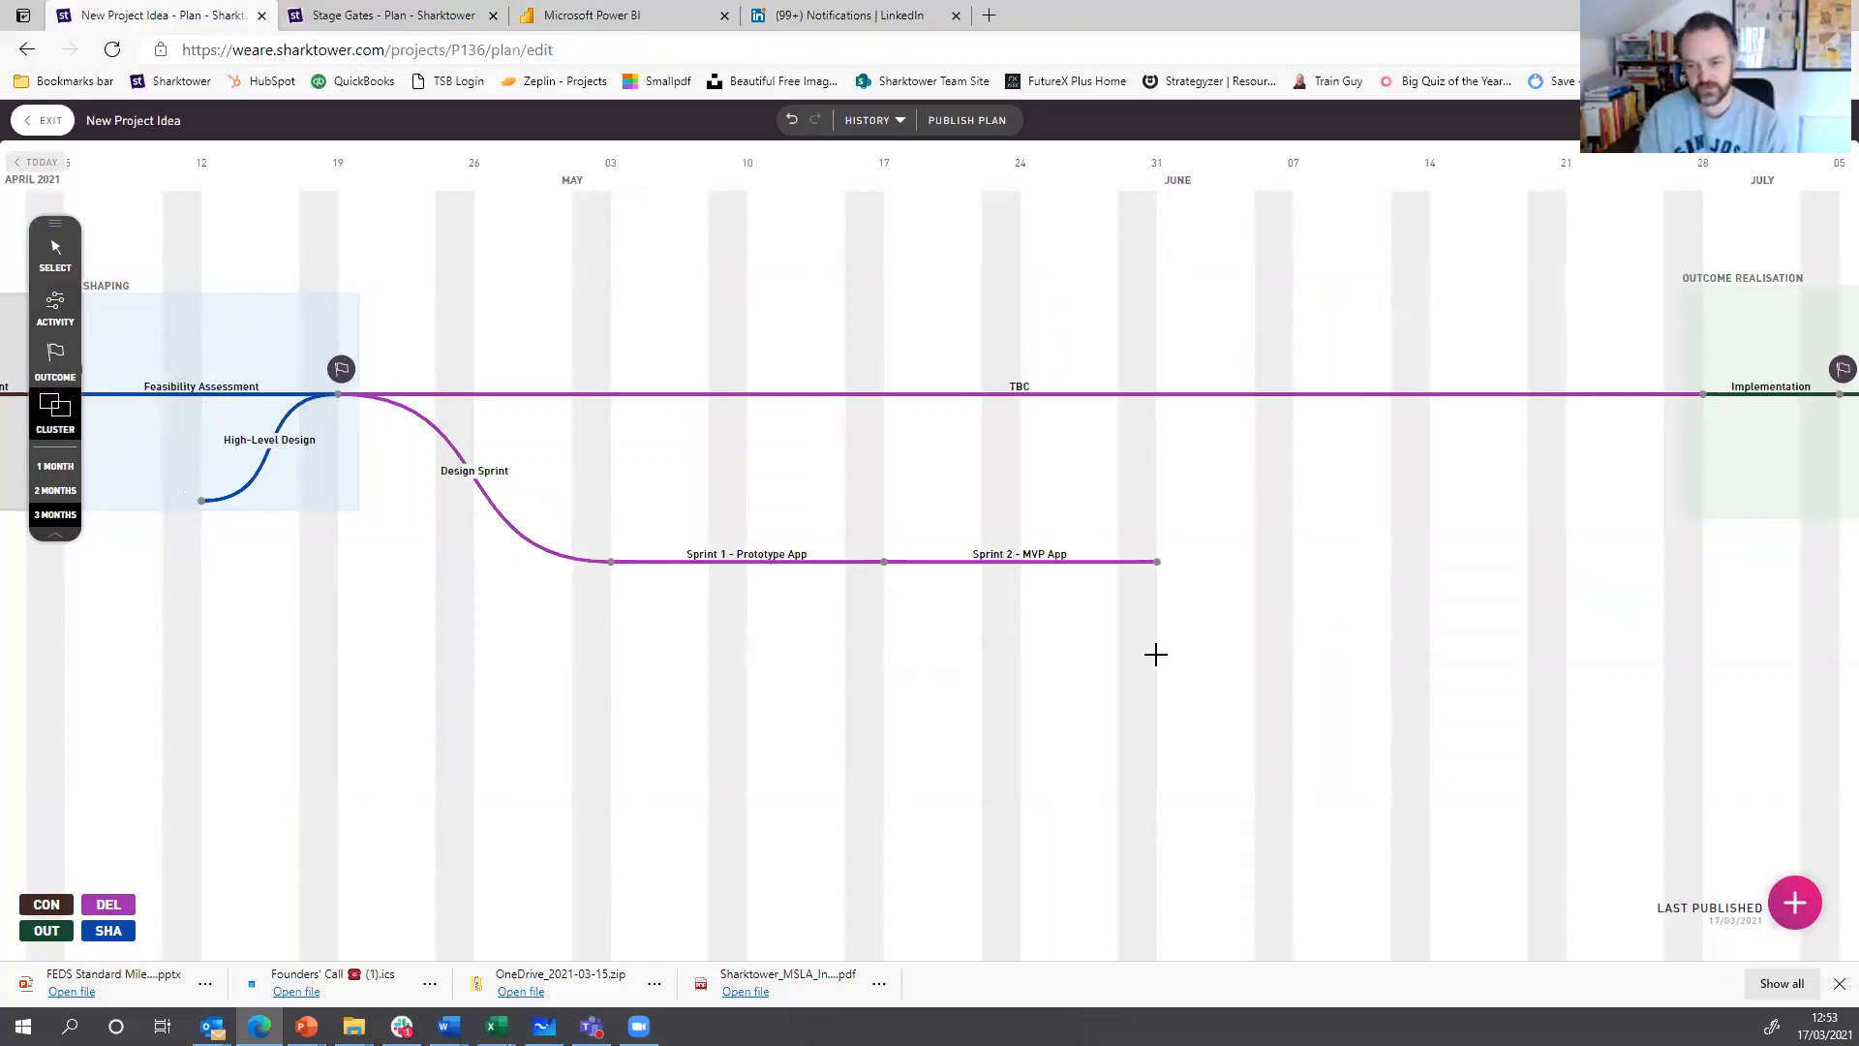
{"action": "left_click_drag", "start_coordinate": [589, 511], "coordinate": [1156, 655]}
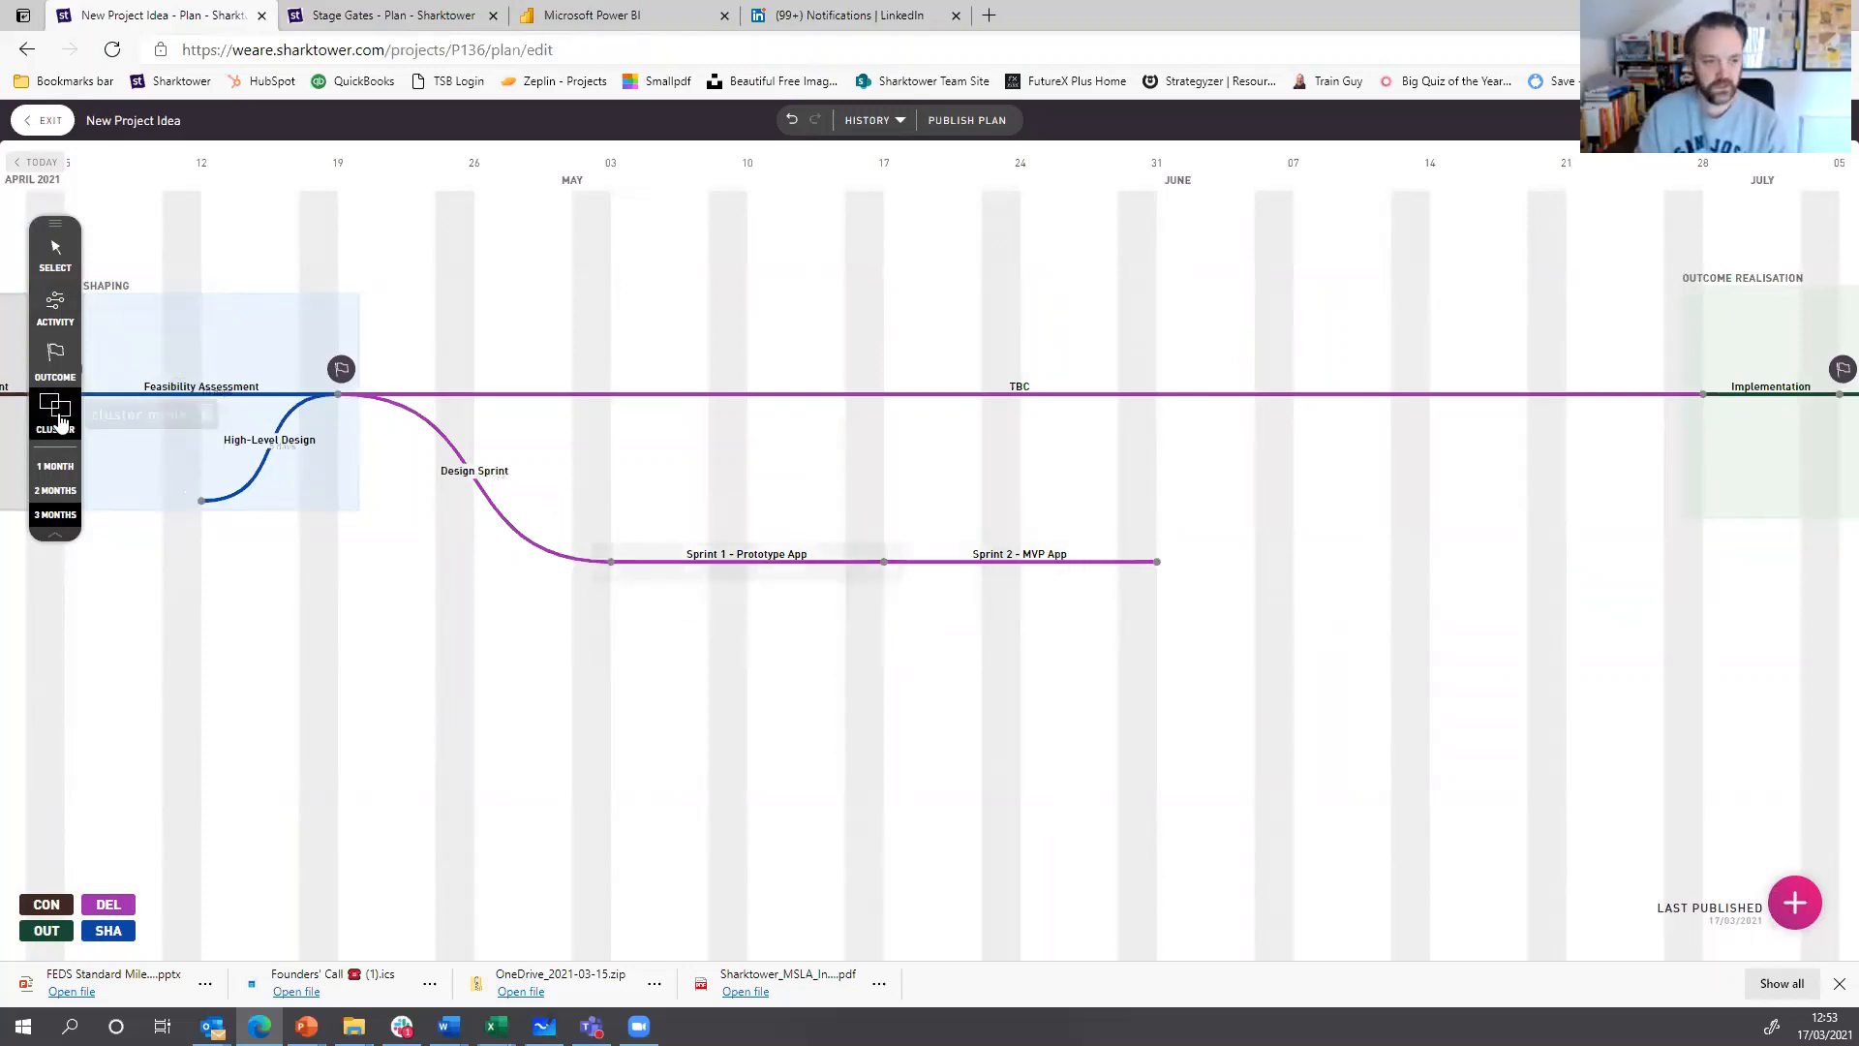
{"action": "left_click_drag", "start_coordinate": [585, 500], "coordinate": [1162, 660]}
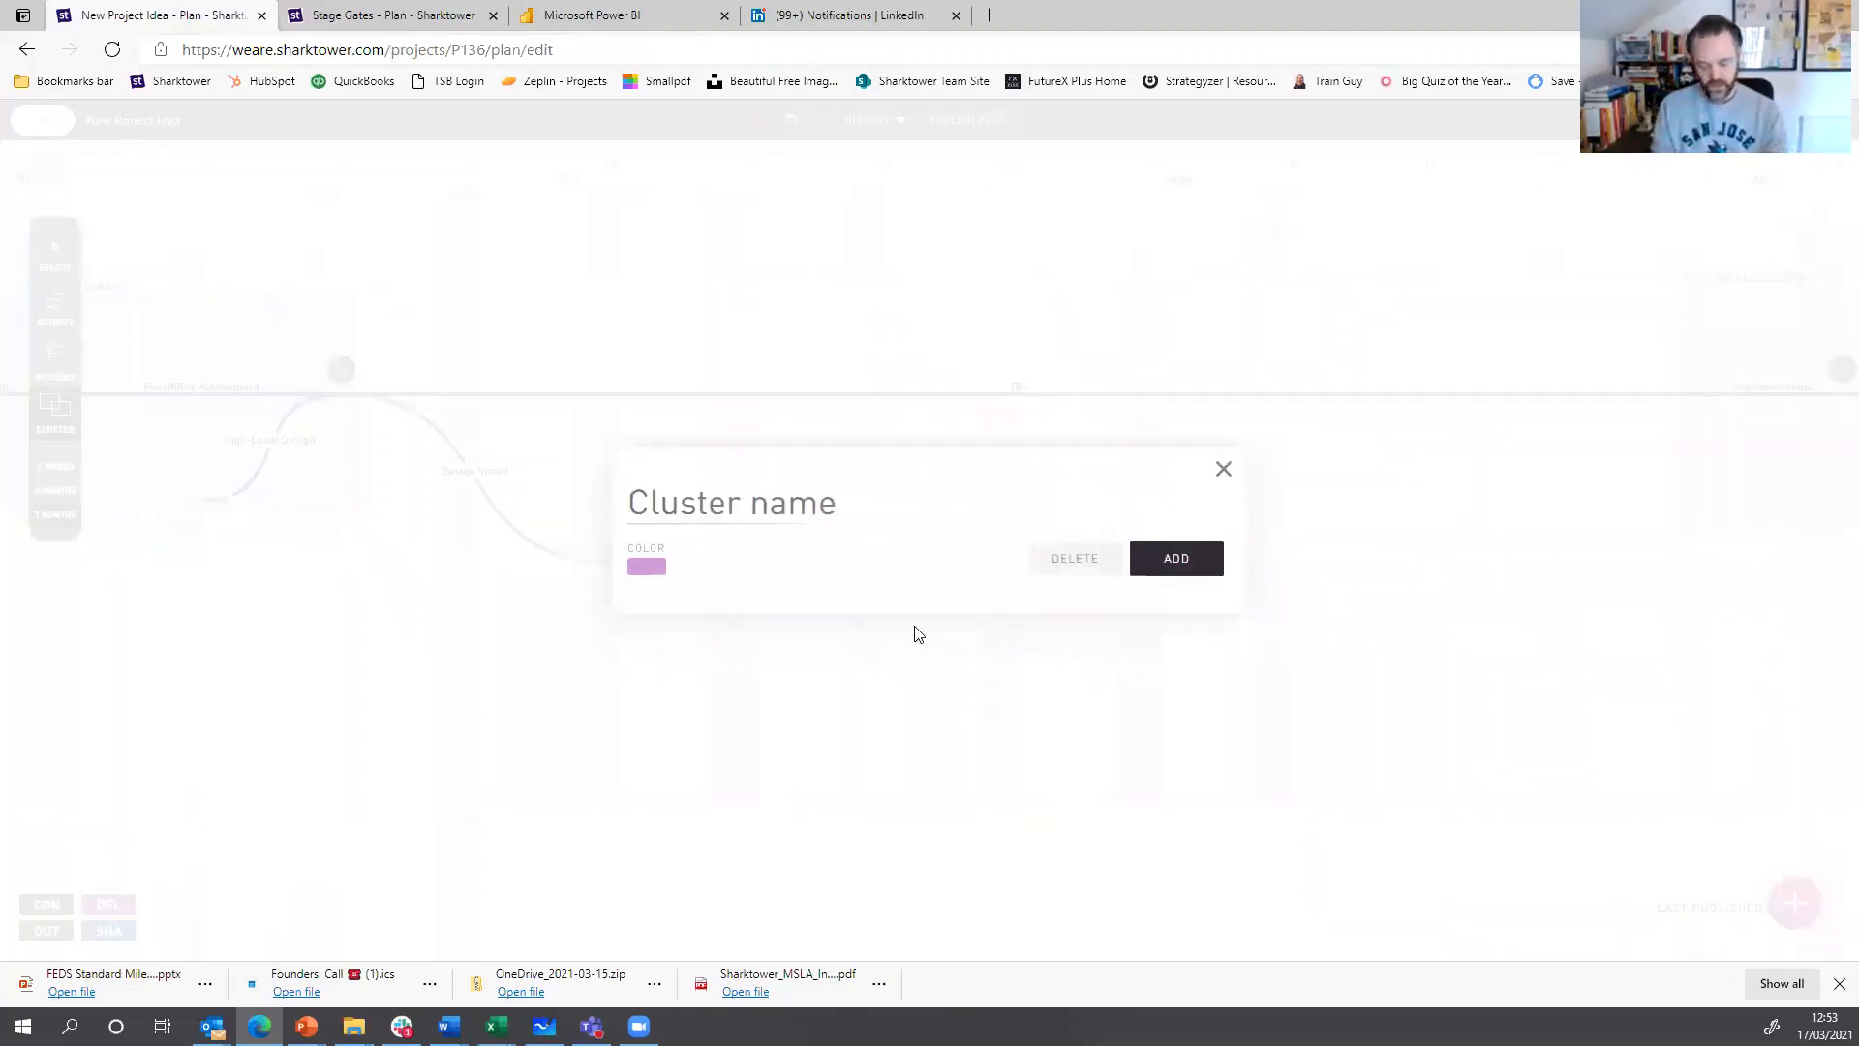
- Name the cluster Epic 1 - New App, set its colour to orange and add it to the plan
{"action": "type", "text": "Ep"}
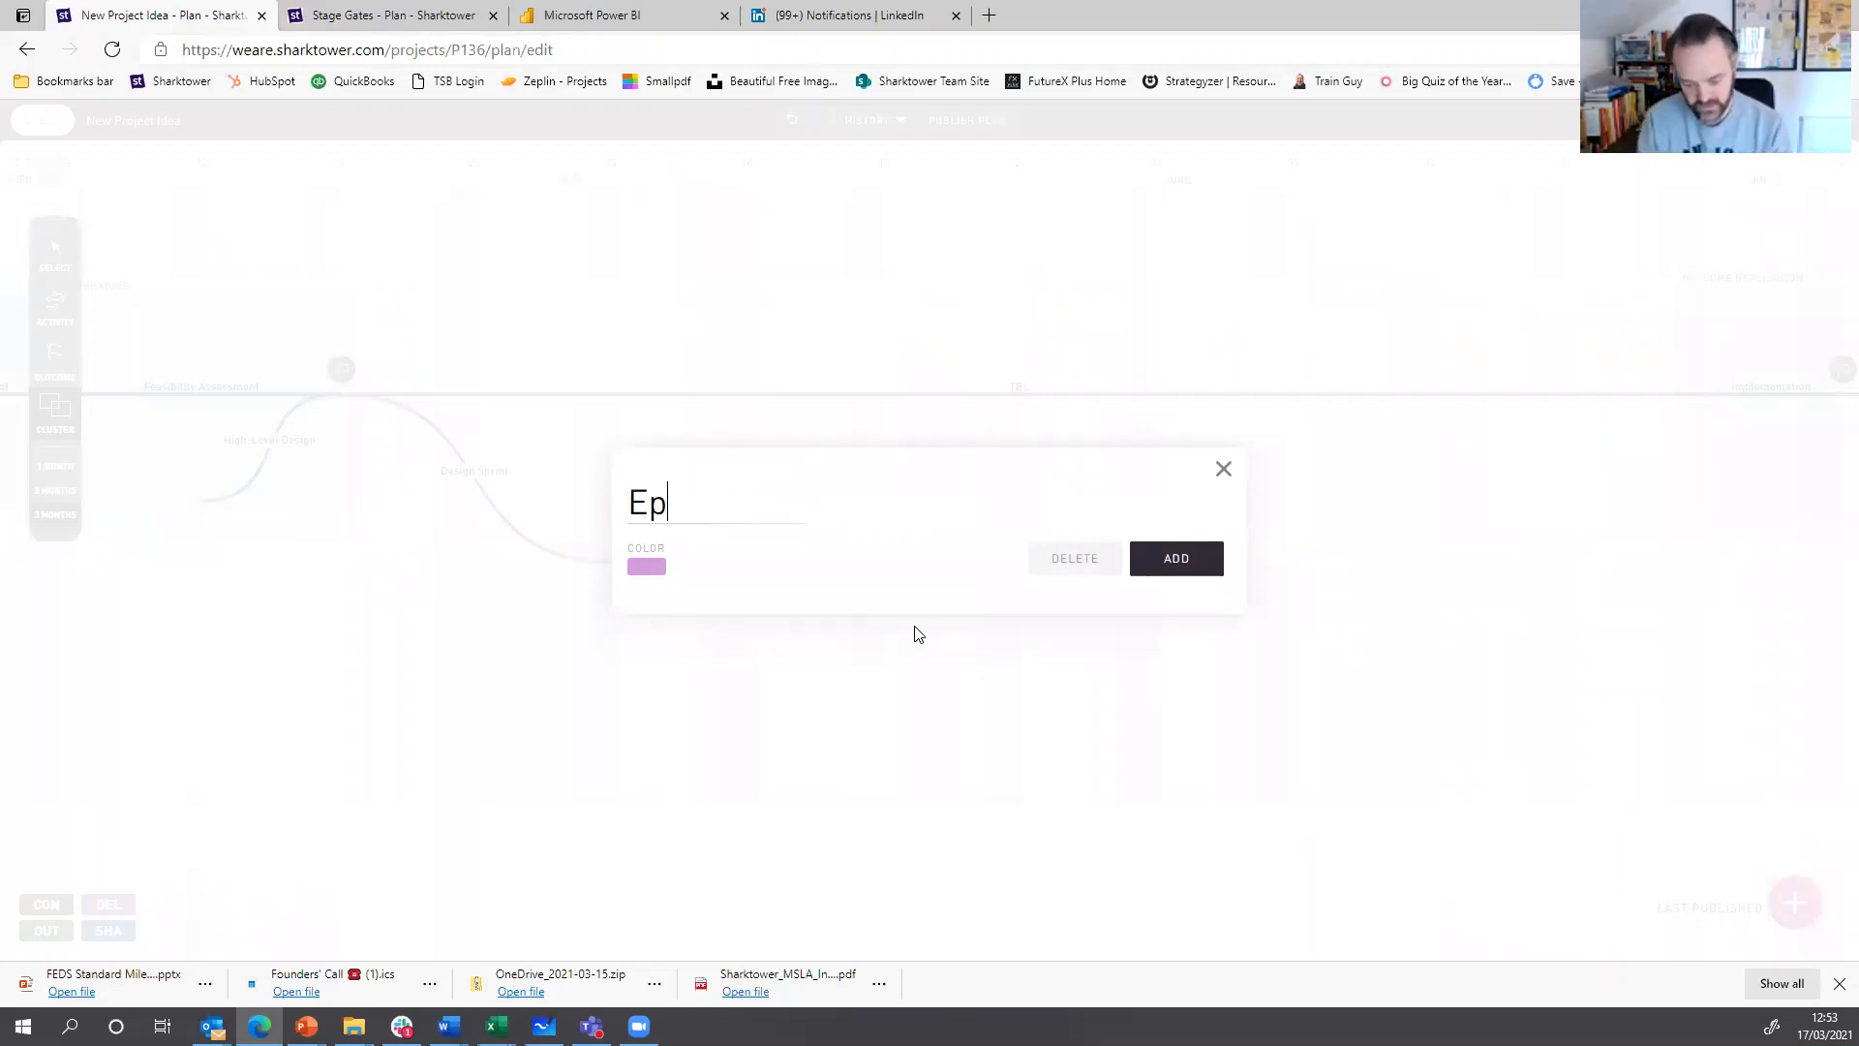
{"action": "type", "text": "ic 1"}
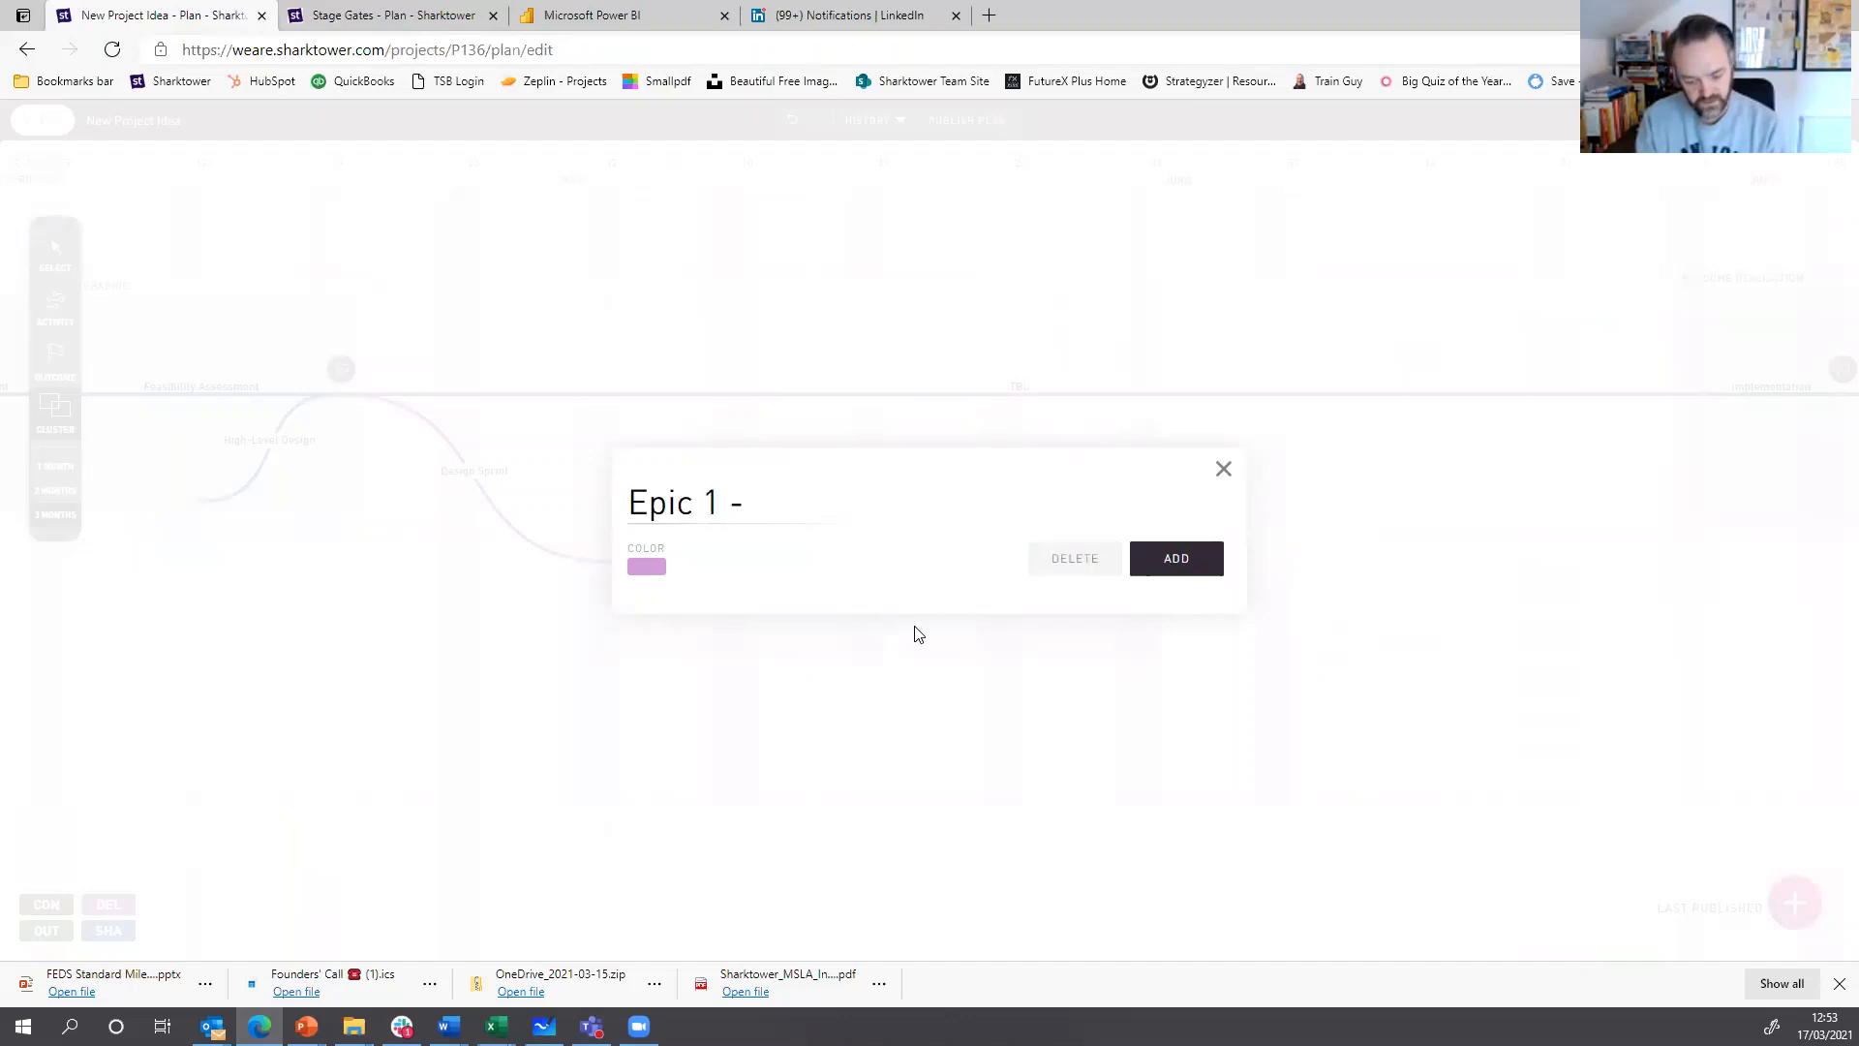
{"action": "type", "text": " - New App"}
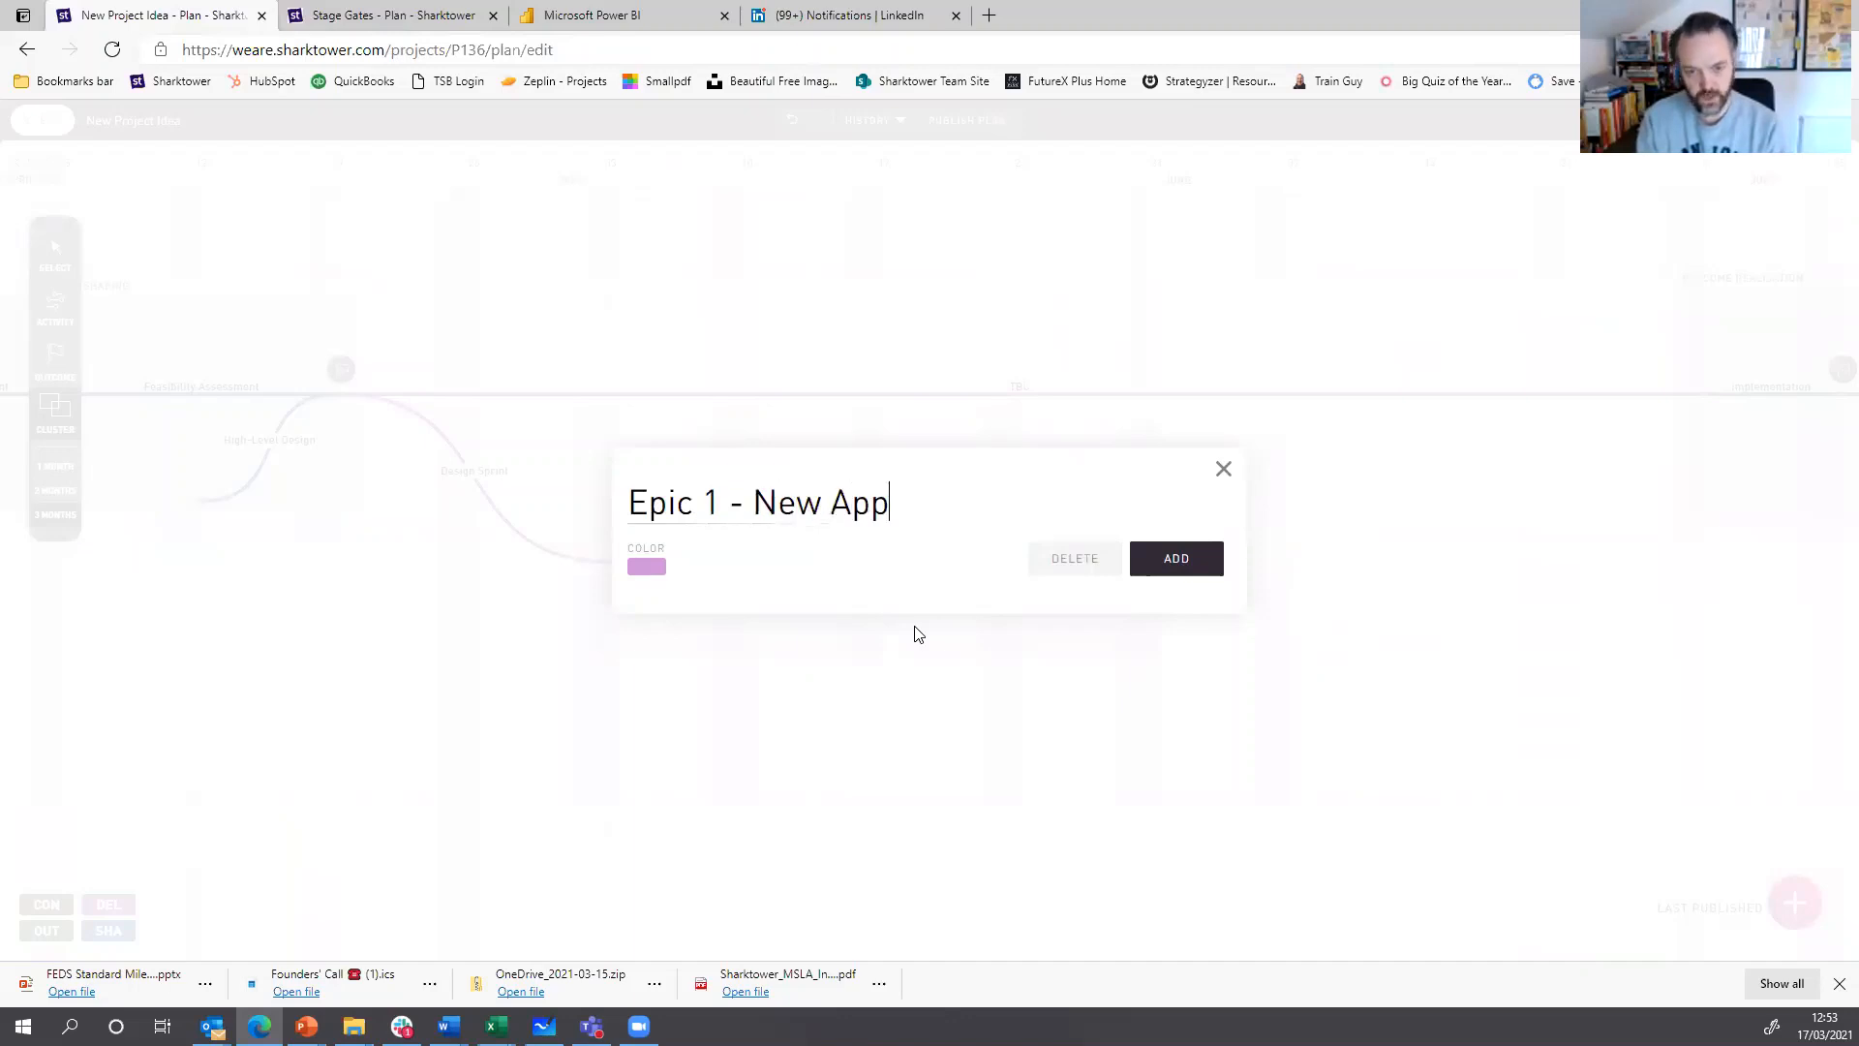
{"action": "left_click", "coordinate": [648, 572]}
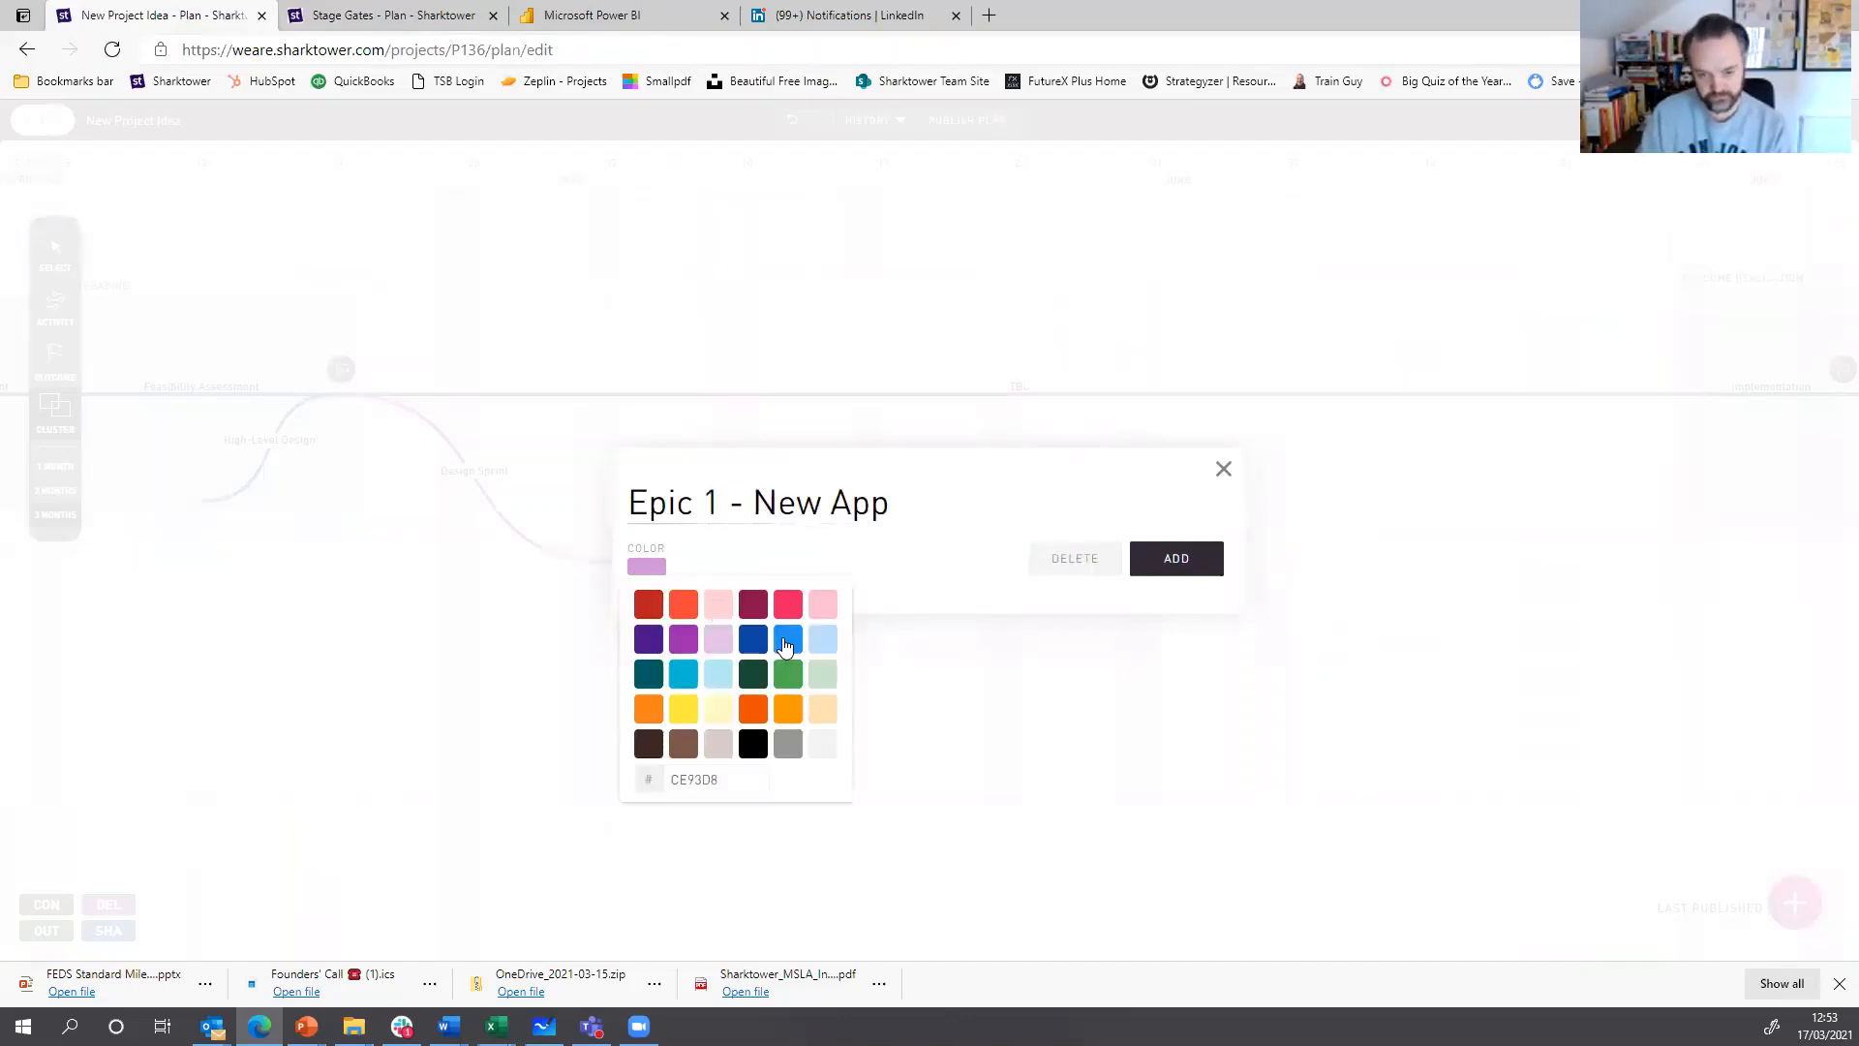
{"action": "left_click", "coordinate": [798, 710]}
{"action": "left_click", "coordinate": [1174, 558]}
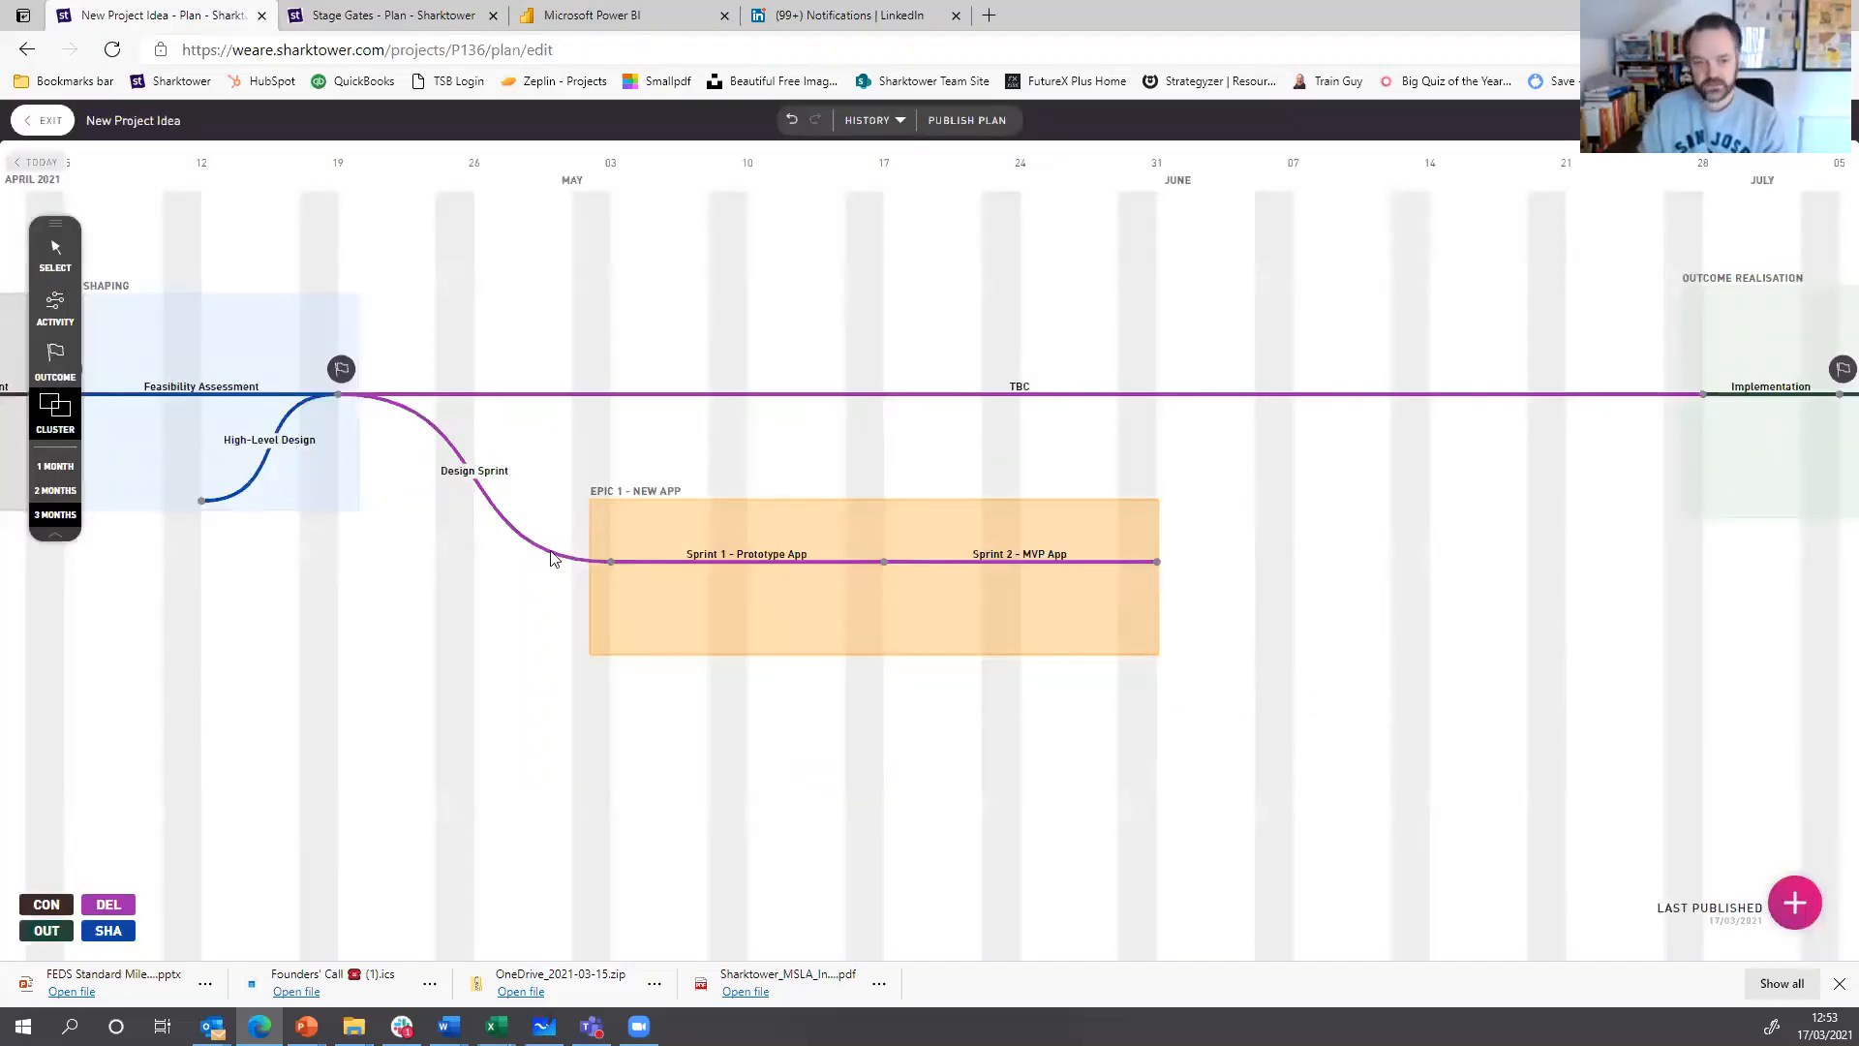
- Place an outcome marker at the end of the Sprint 2 - MVP App activity on 31 May
{"action": "left_click", "coordinate": [60, 322]}
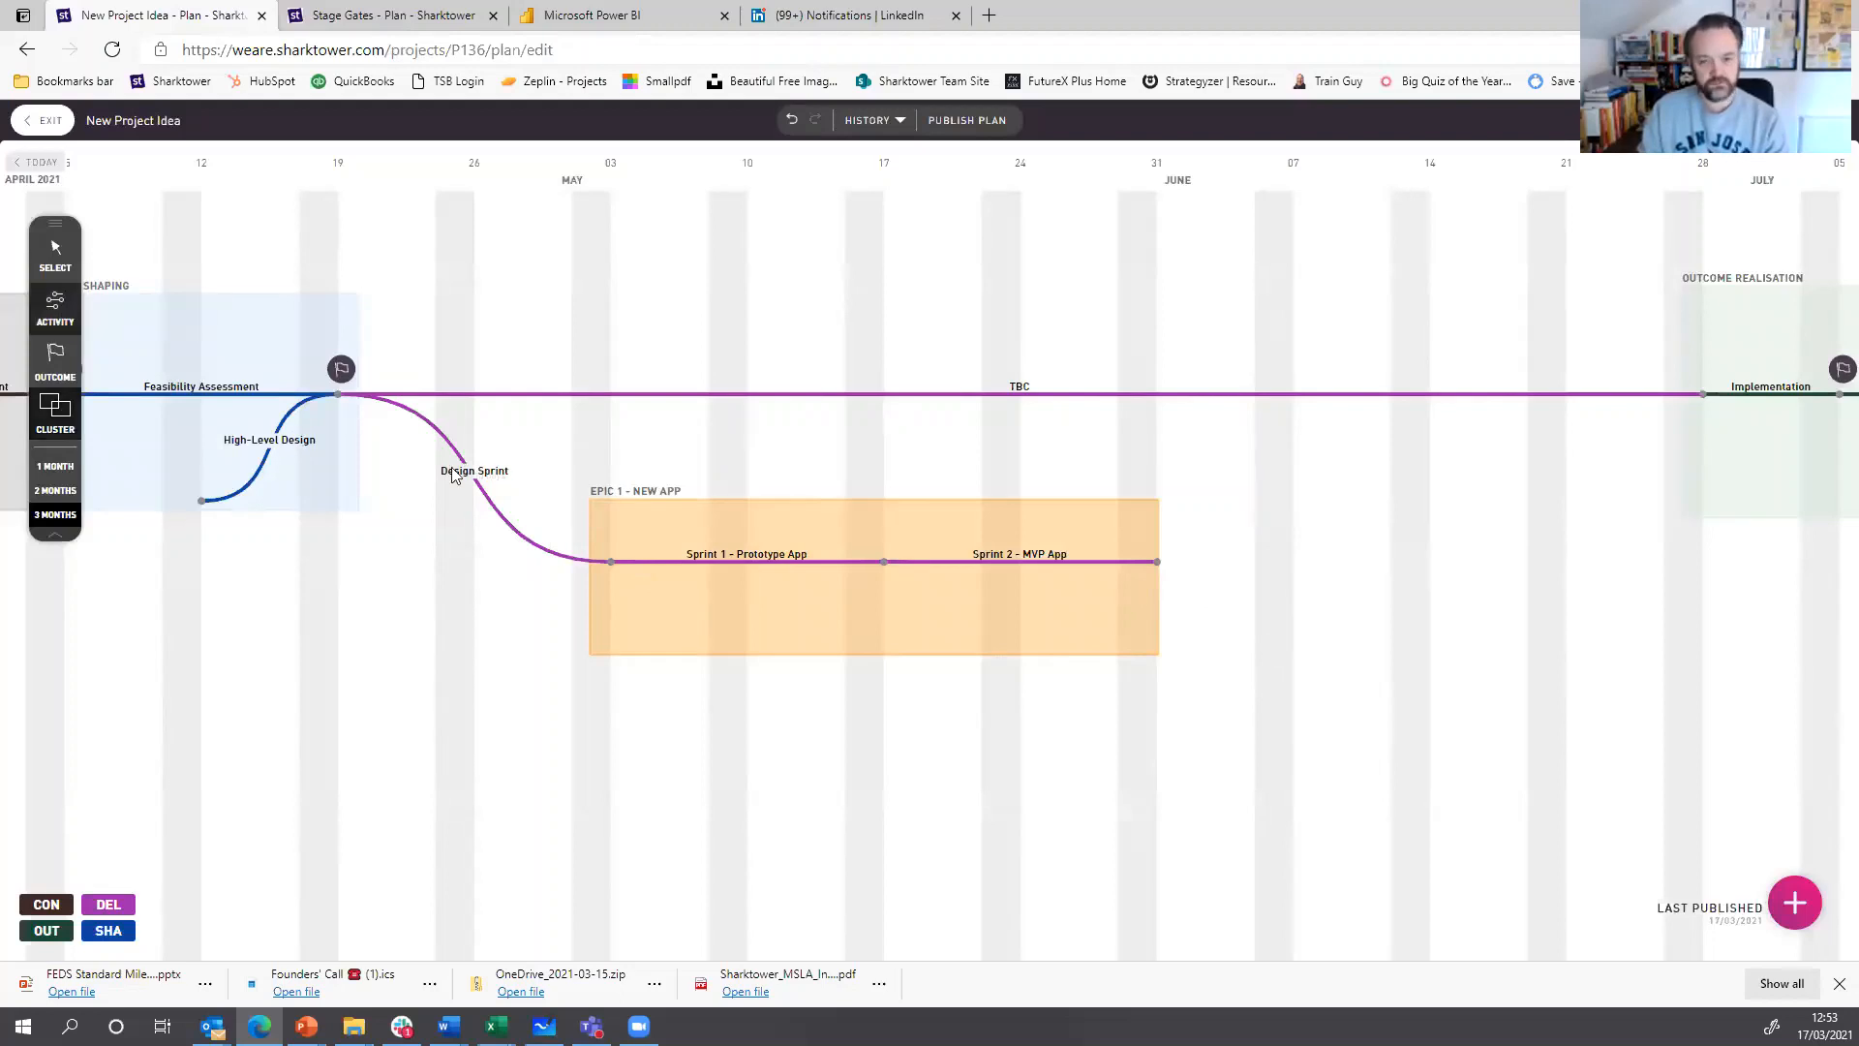
{"action": "scroll", "coordinate": [1319, 784], "scroll_direction": "up", "scroll_amount": 2}
{"action": "left_click_drag", "start_coordinate": [1225, 686], "coordinate": [568, 705]}
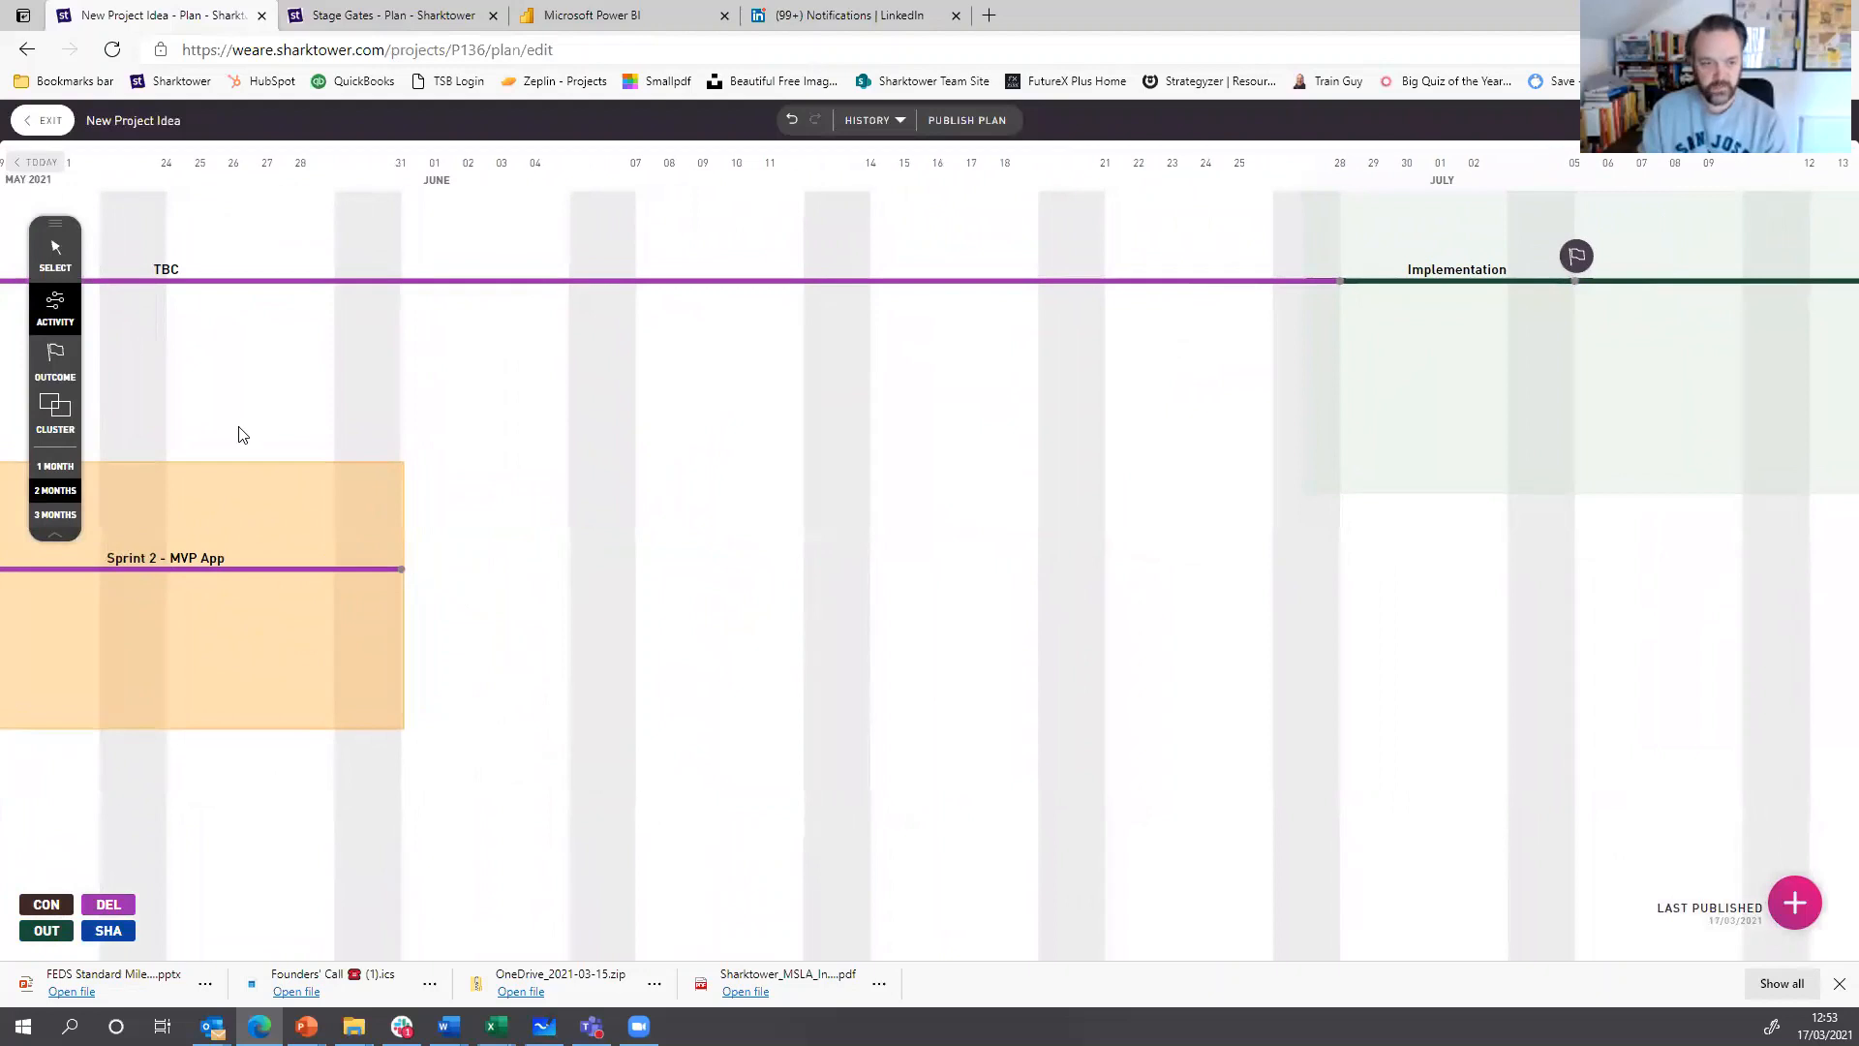
{"action": "left_click", "coordinate": [56, 359]}
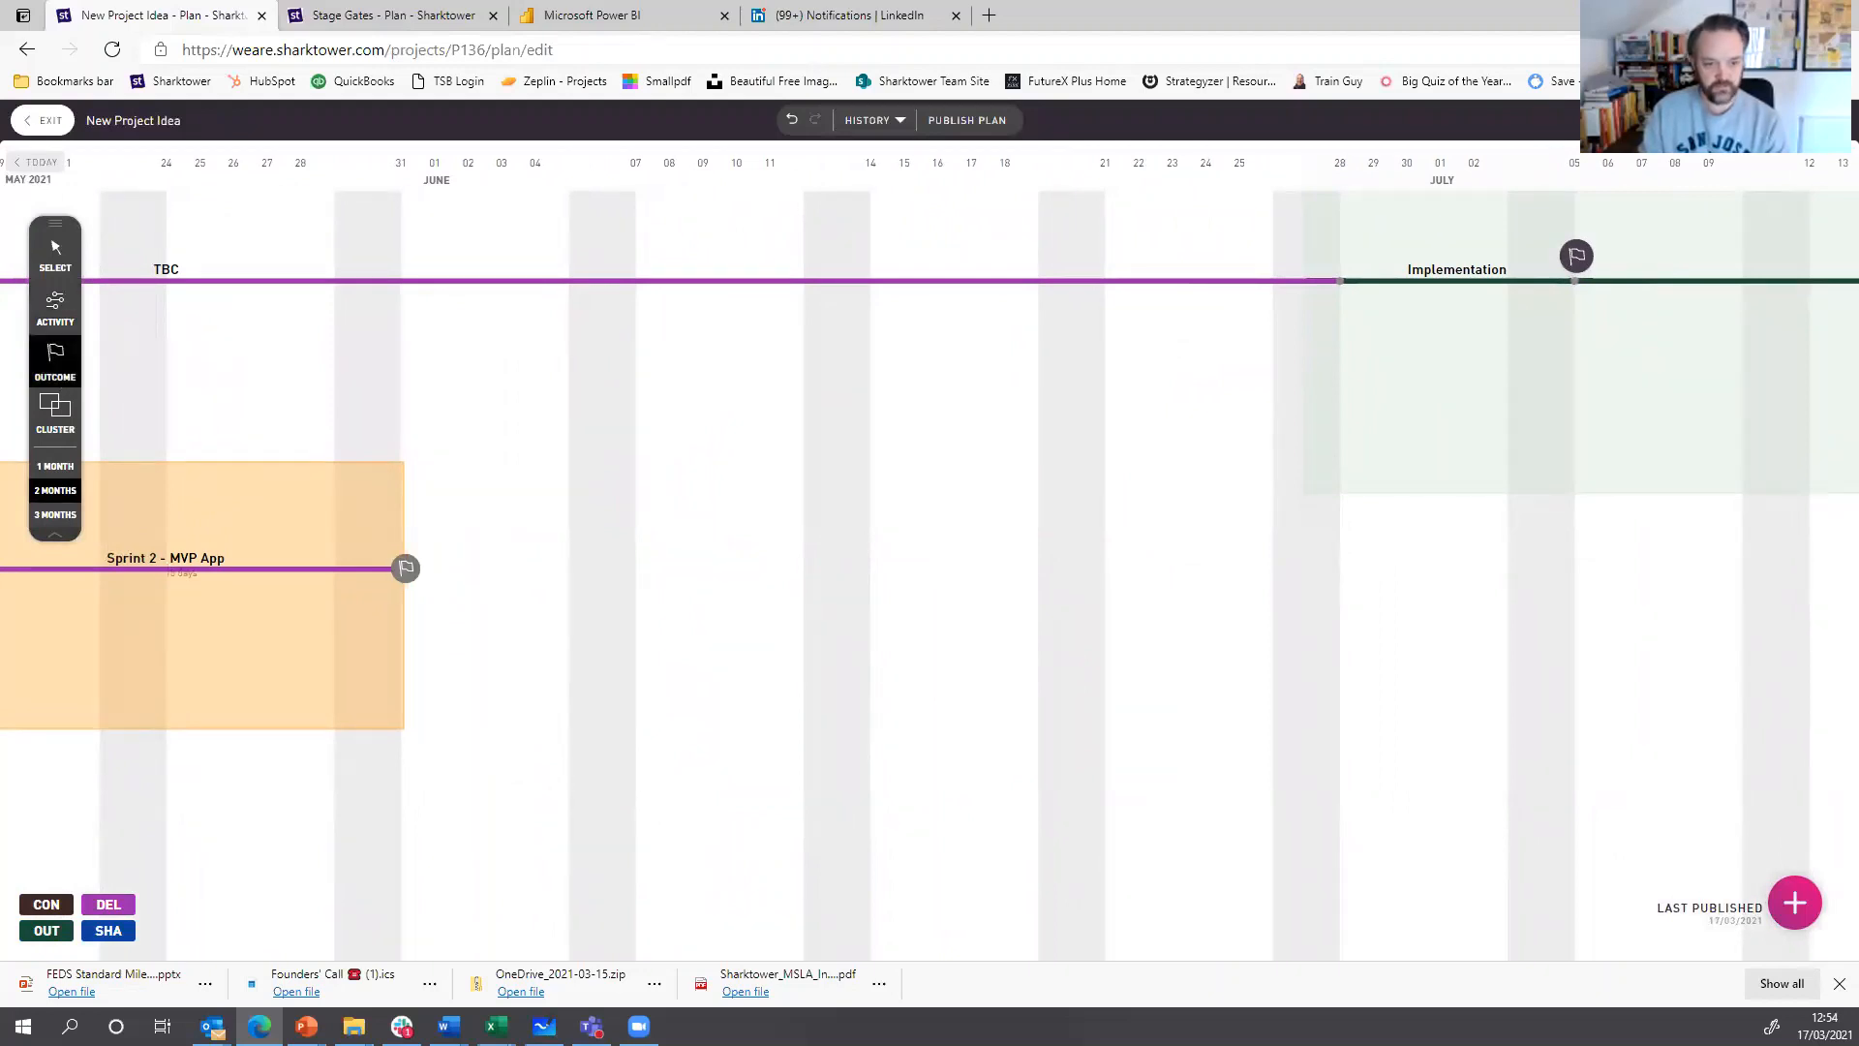
{"action": "left_click", "coordinate": [403, 571]}
- Title the new outcome MVP Tested with Customers and save it to the plan
{"action": "type", "text": "Test MC"}
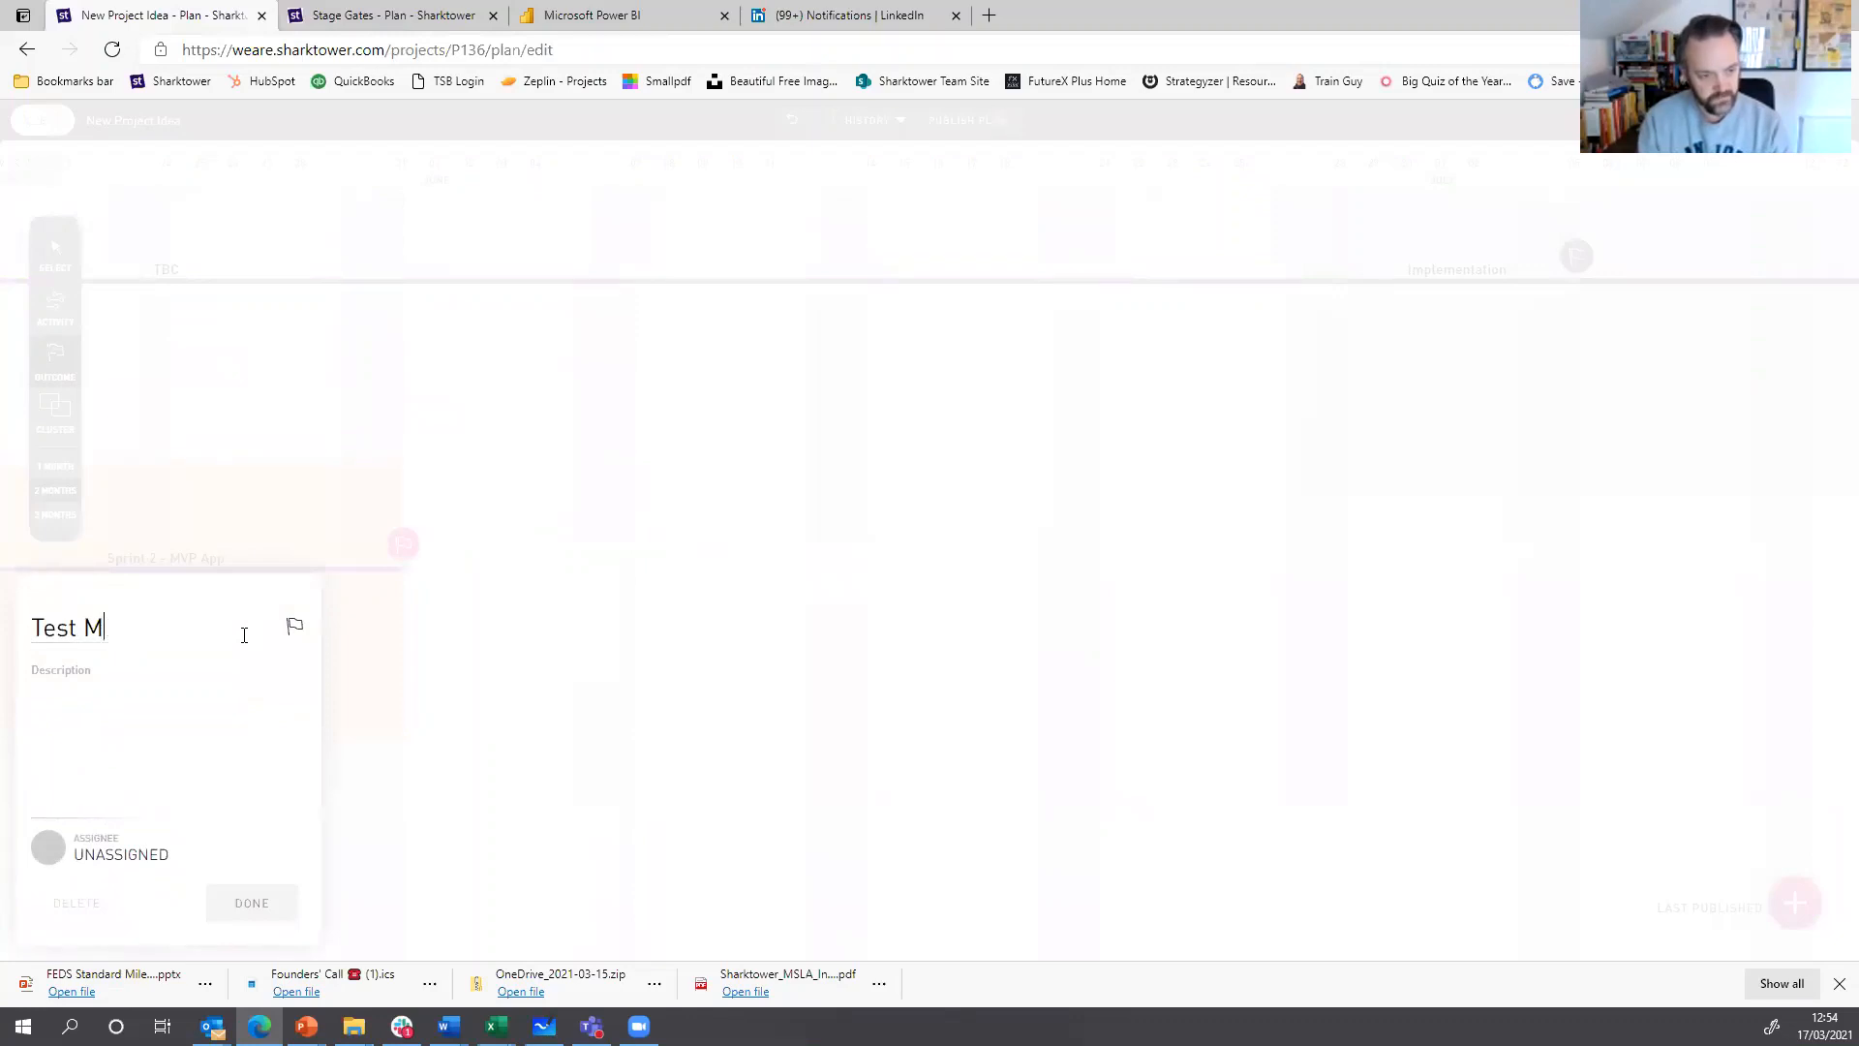
{"action": "key", "text": "BackSpace"}
{"action": "key", "text": "BackSpace"}
{"action": "key", "text": "BackSpace"}
{"action": "key", "text": "BackSpace"}
{"action": "key", "text": "BackSpace"}
{"action": "key", "text": "BackSpace"}
{"action": "type", "text": "MVP "}
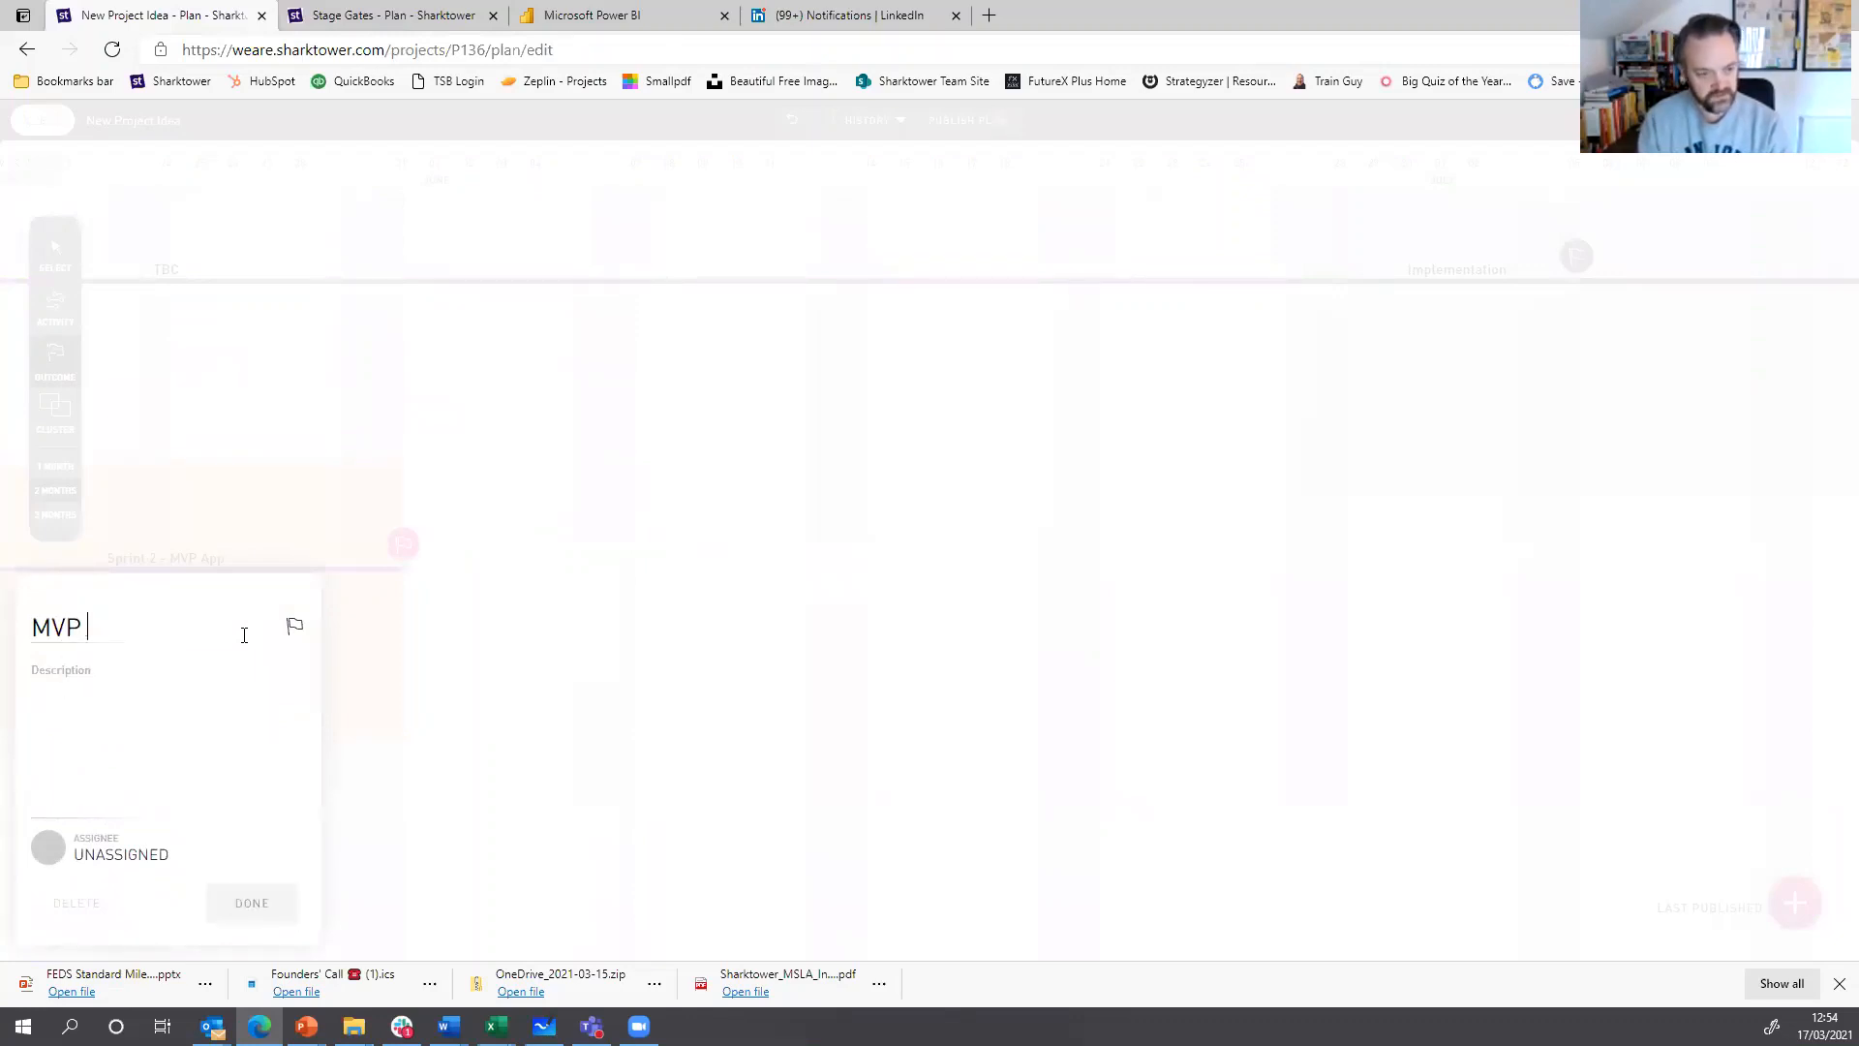
{"action": "type", "text": "Tested"}
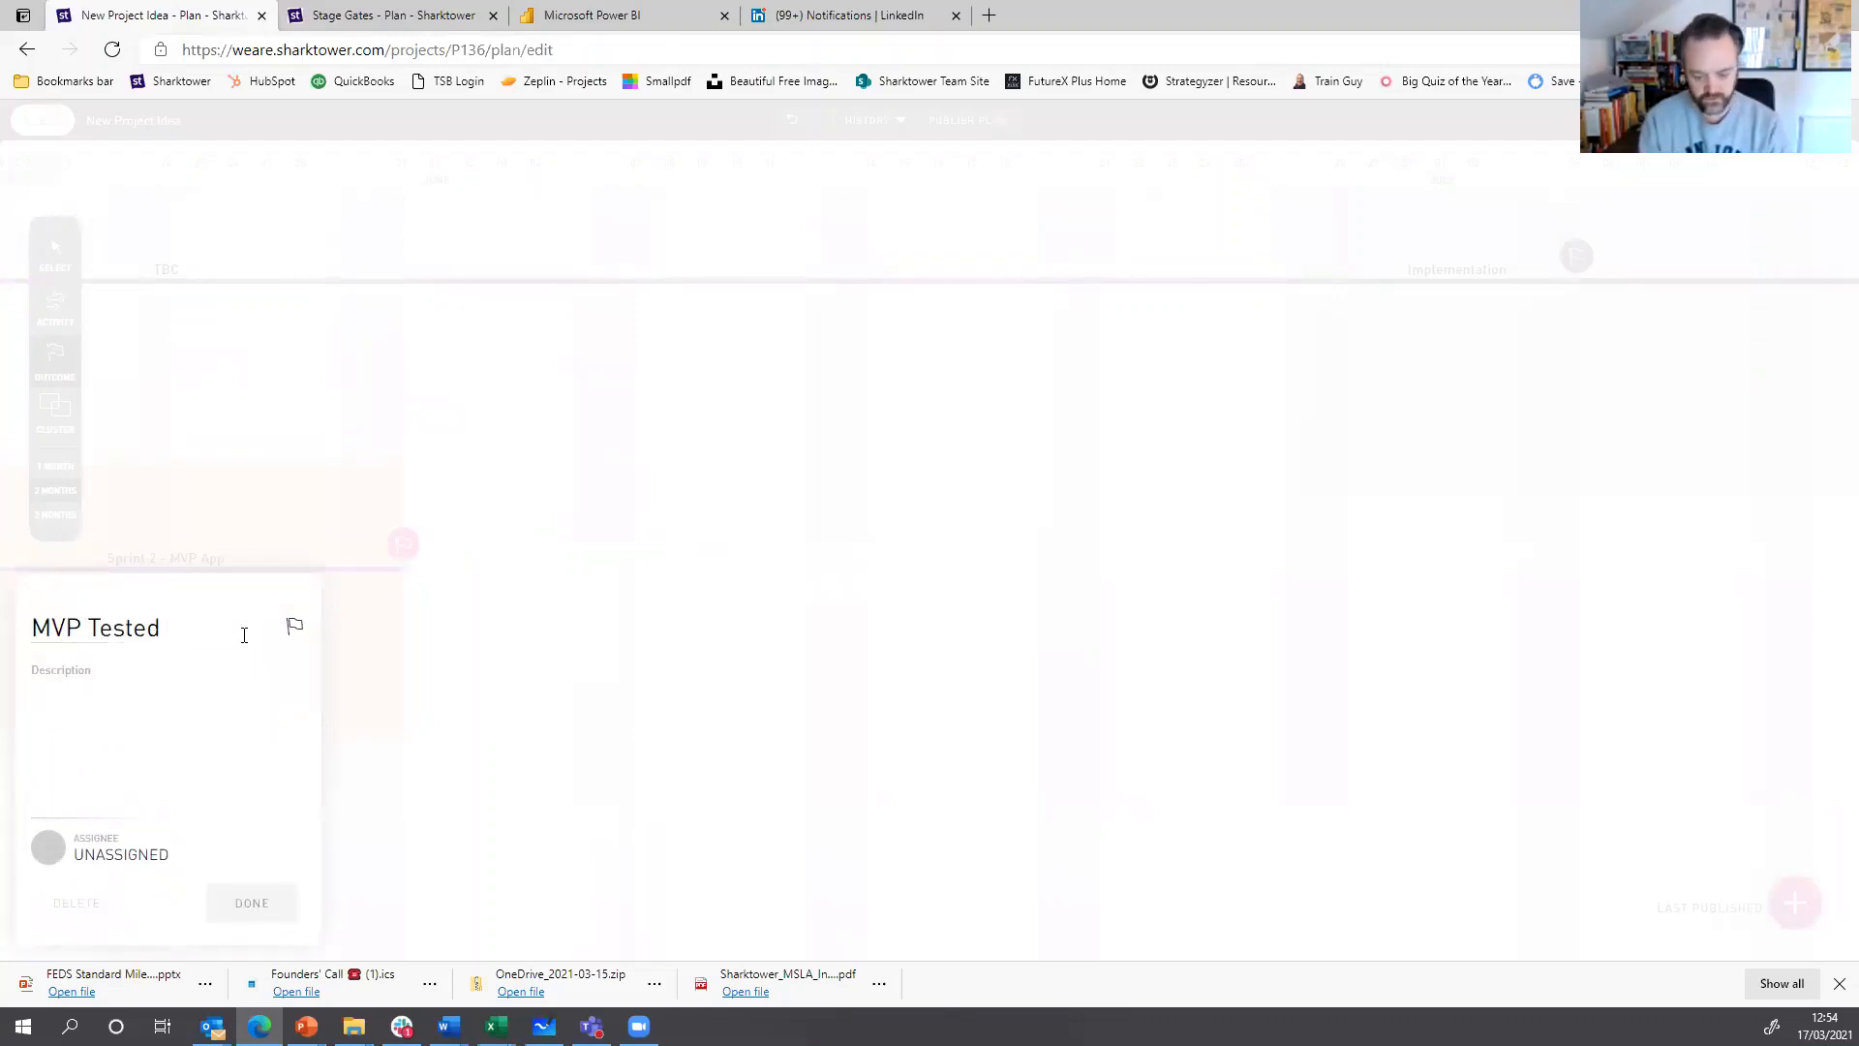
{"action": "type", "text": " with Customers"}
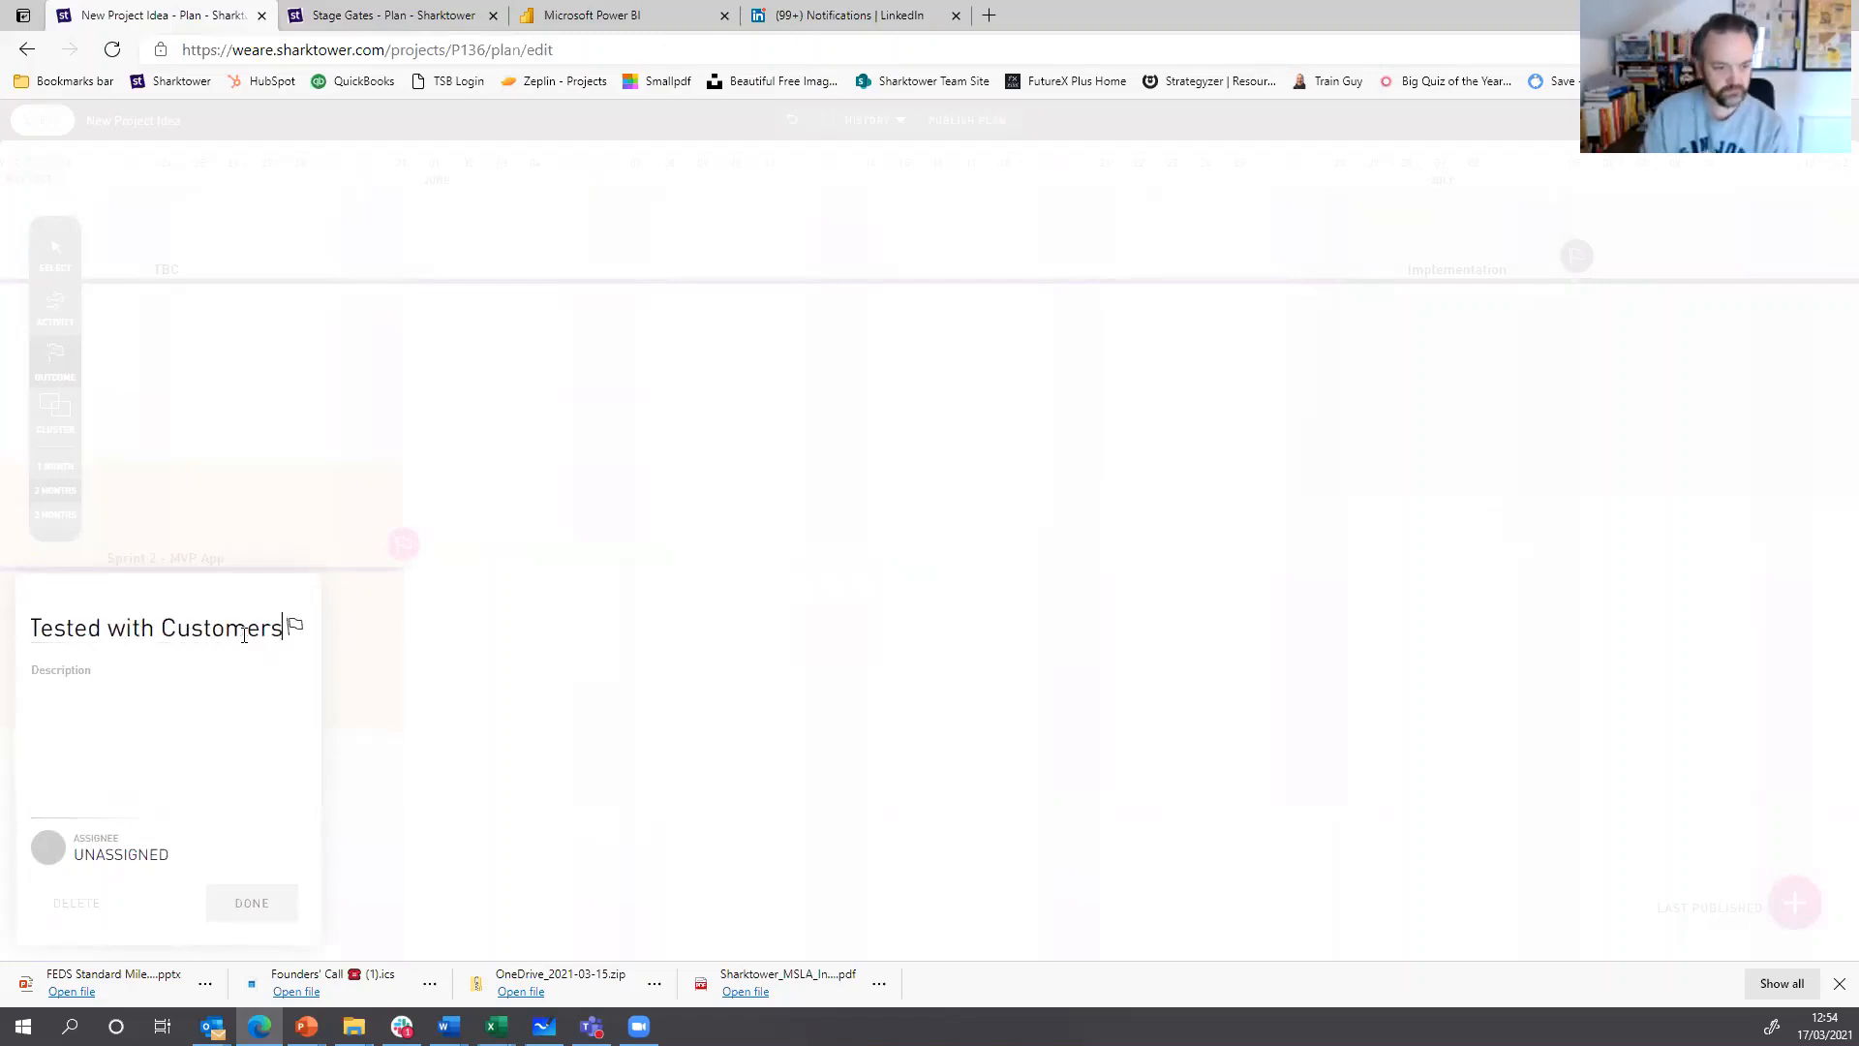
{"action": "left_click", "coordinate": [253, 904]}
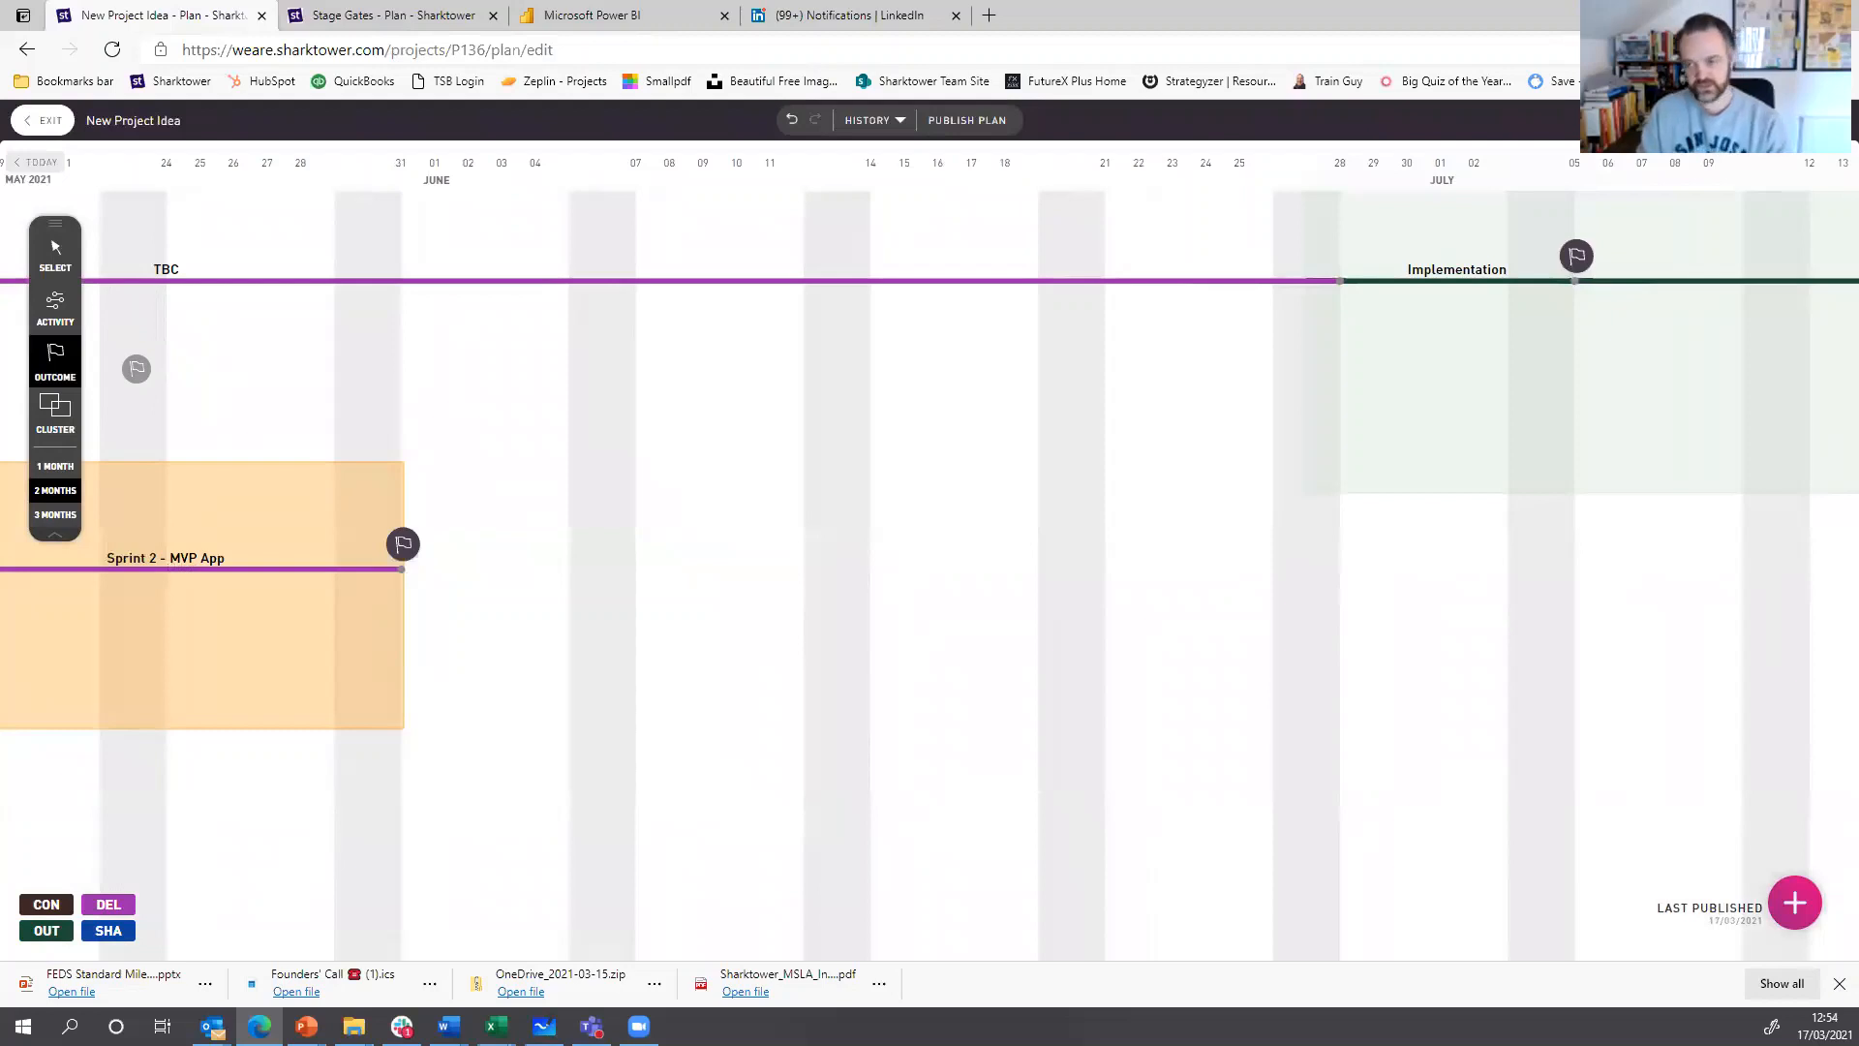
- Draw three consecutive activities from the end of Sprint 2: 31 May to 14 June, 14 to 28 June, and 28 June to the 5 July outcome
{"action": "left_click", "coordinate": [64, 312]}
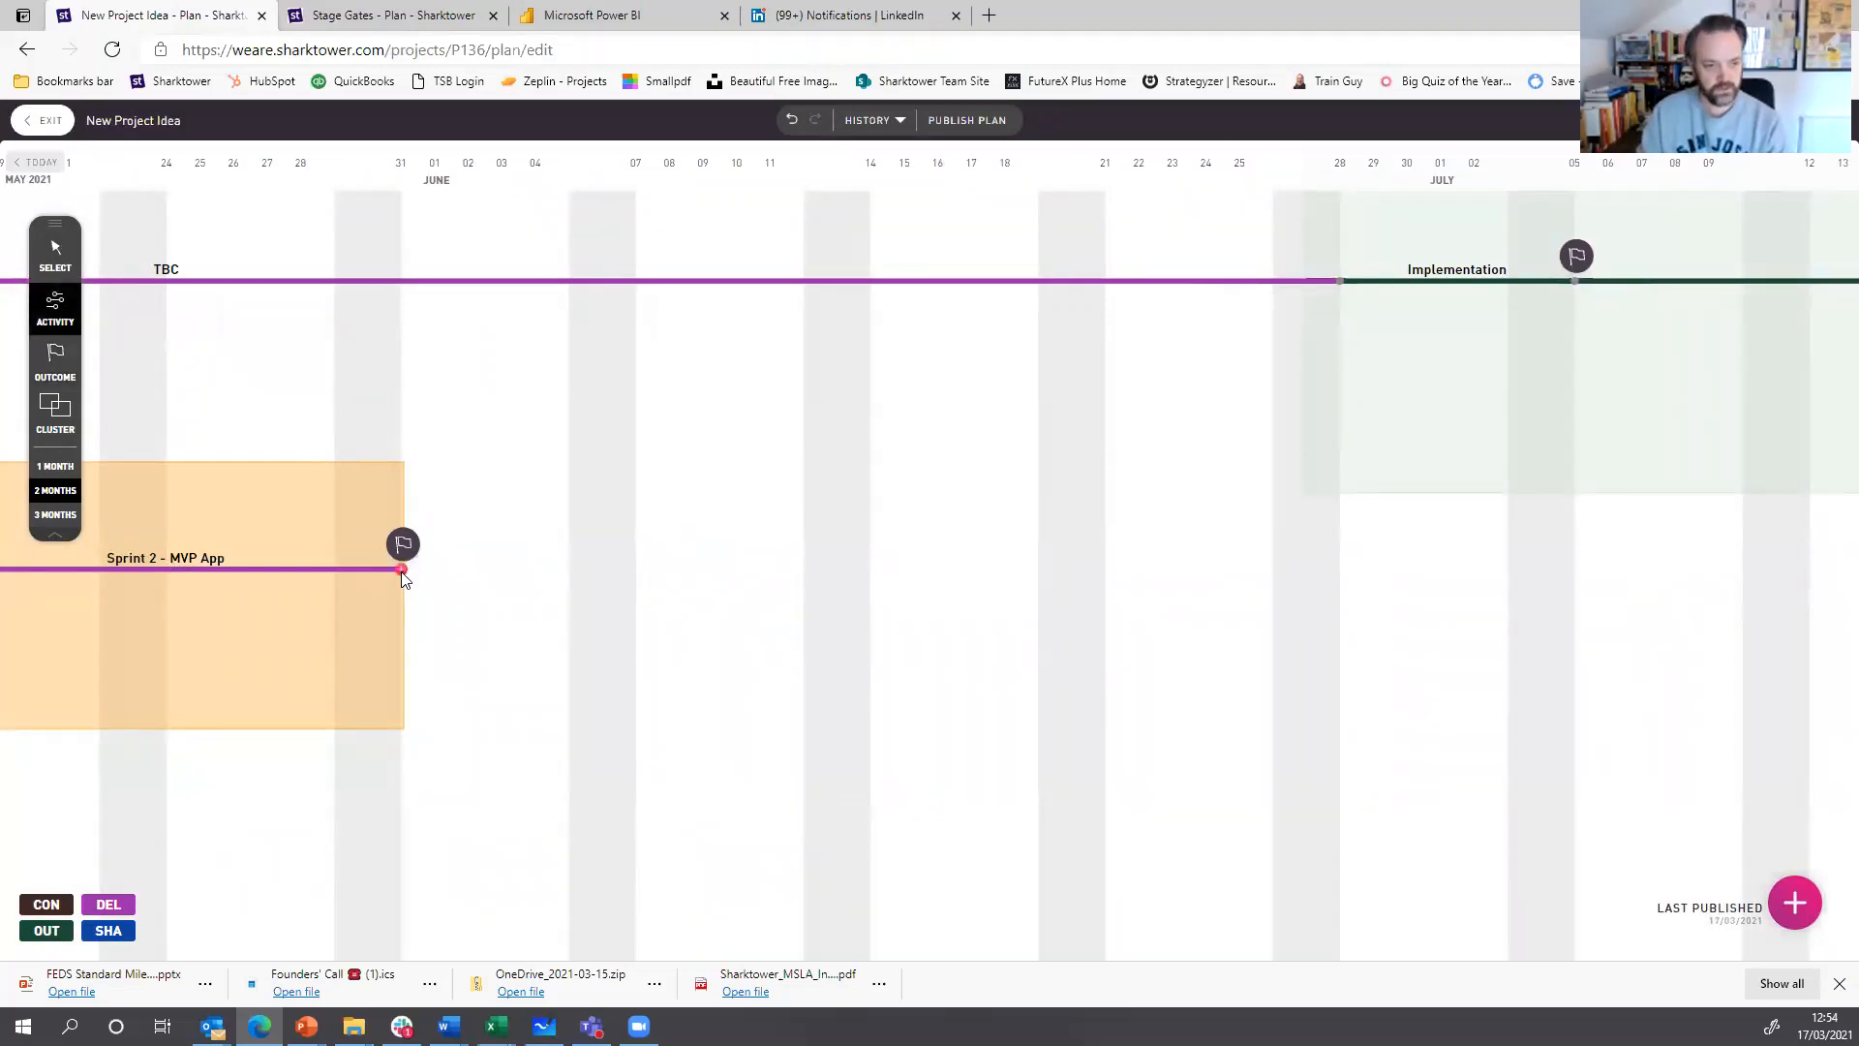
{"action": "left_click_drag", "start_coordinate": [475, 614], "coordinate": [871, 581]}
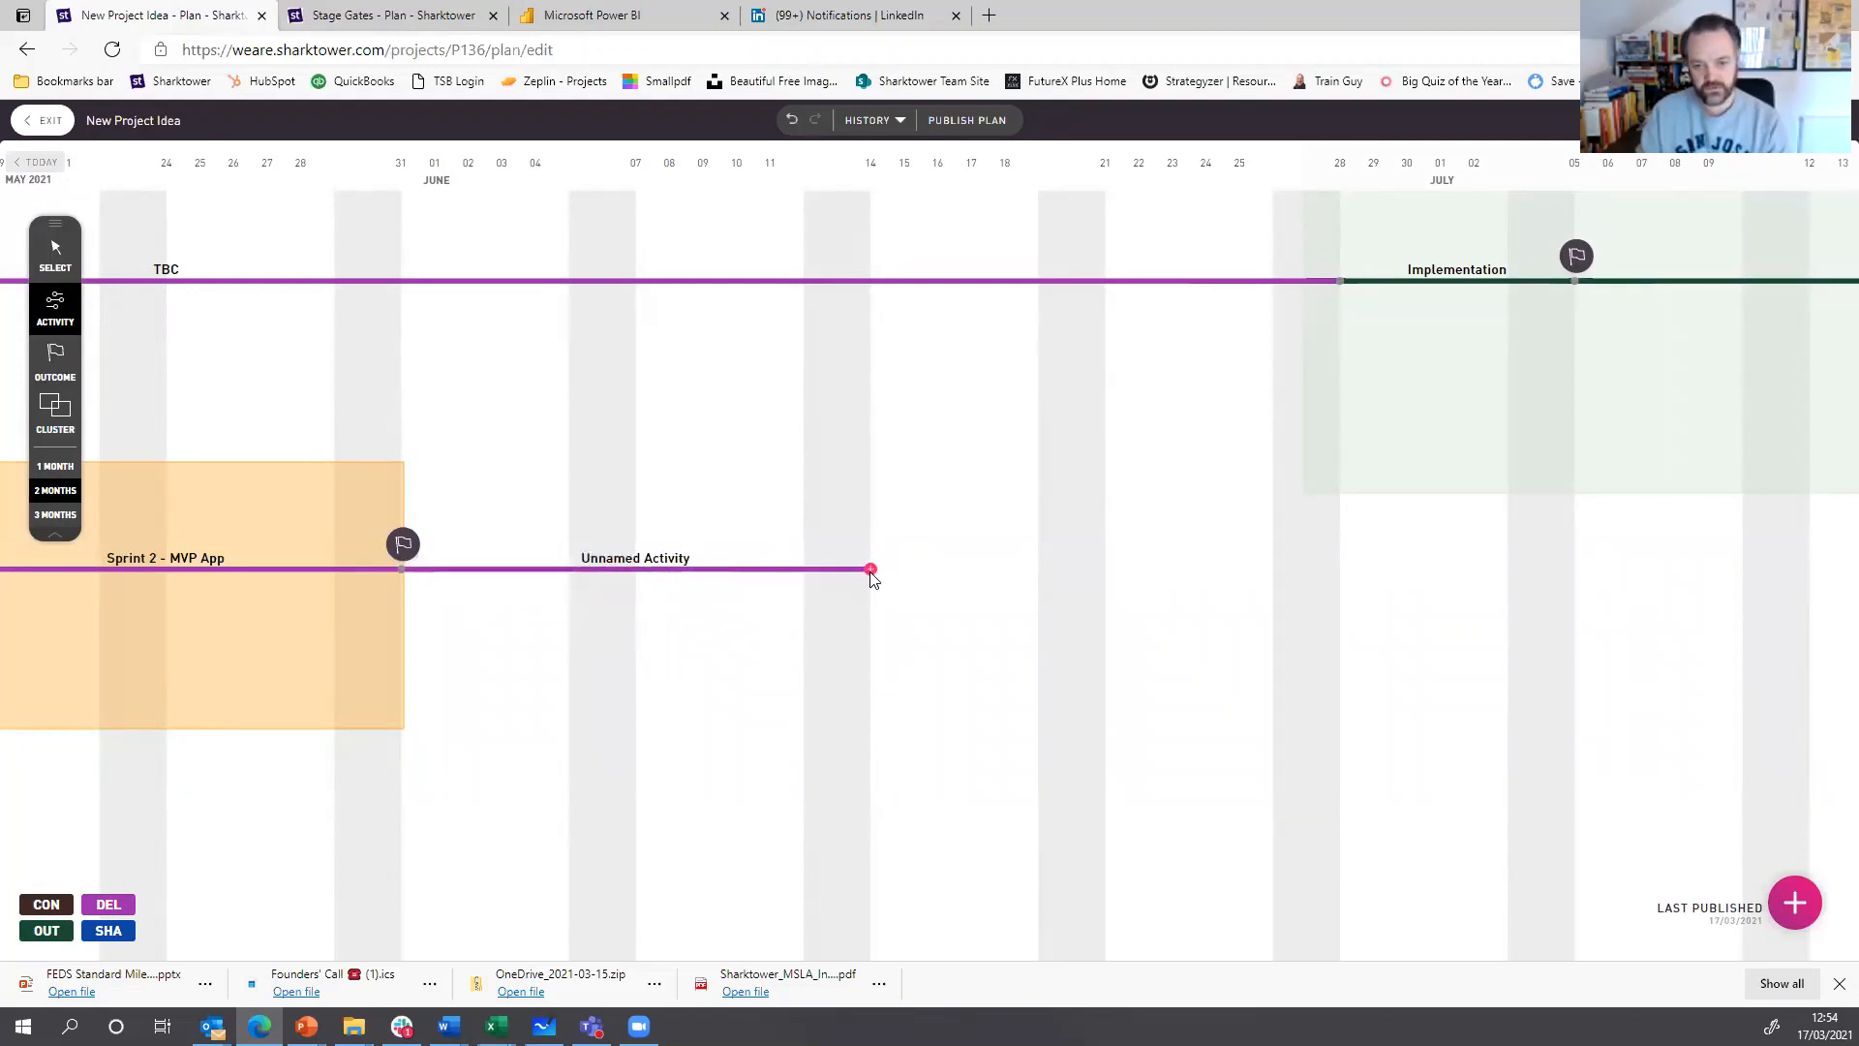
{"action": "left_click_drag", "start_coordinate": [870, 570], "coordinate": [1575, 282]}
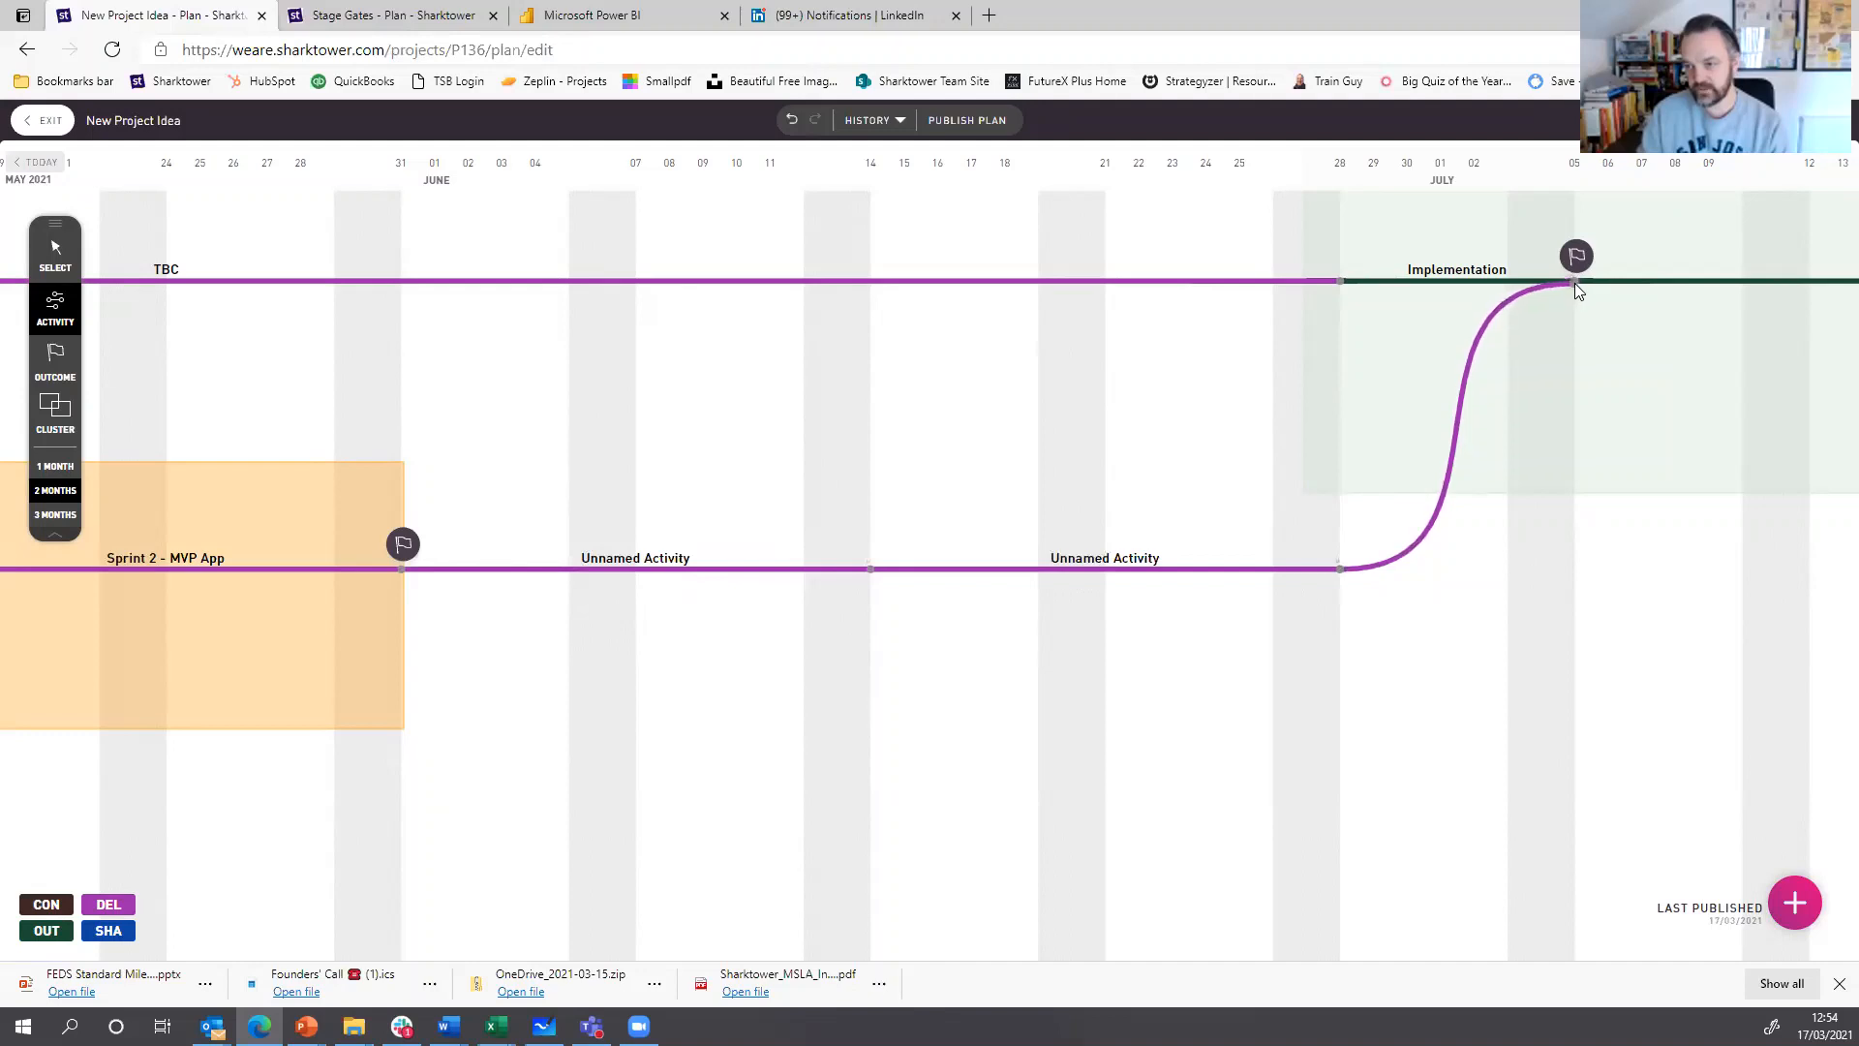
- Title the 31 May to 14 June activity Sprint 3 and the 14 to 28 June activity Sprint 4
{"action": "left_click", "coordinate": [641, 568]}
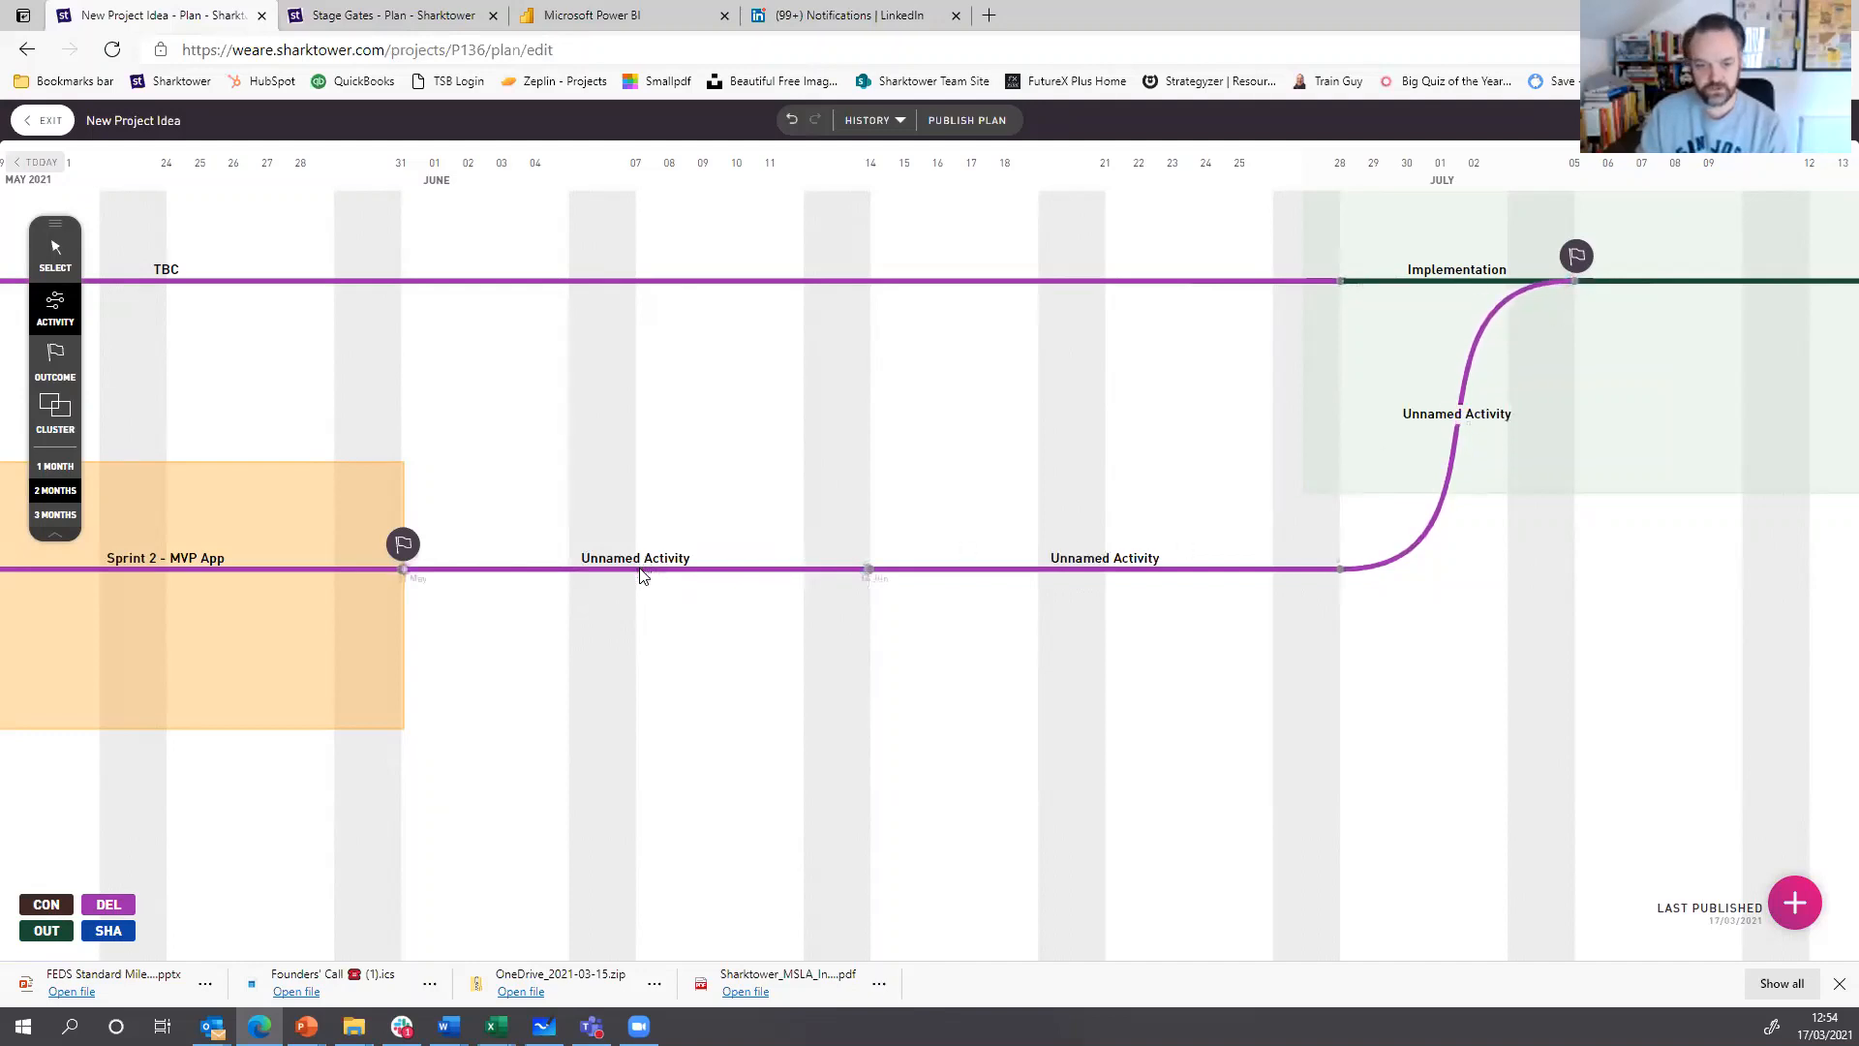
{"action": "left_click", "coordinate": [1648, 195]}
{"action": "type", "text": "Spront"}
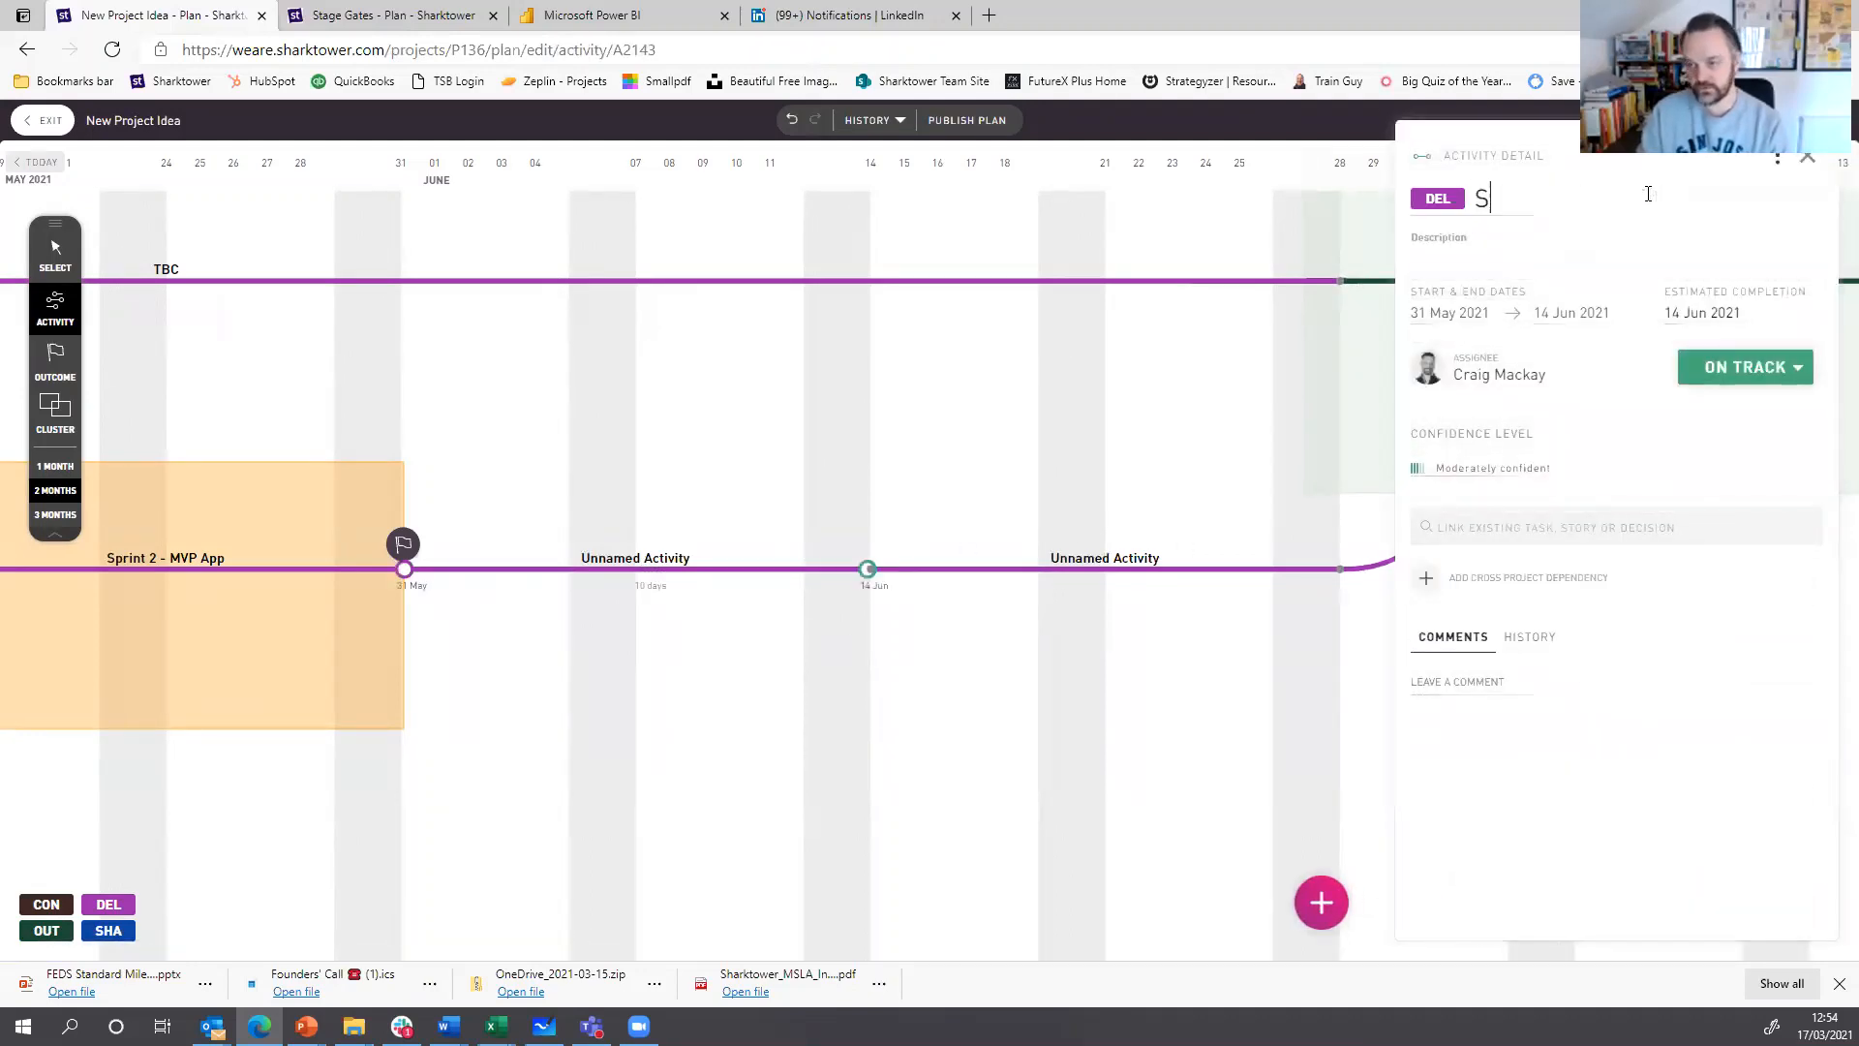
{"action": "key", "text": "BackSpace"}
{"action": "key", "text": "BackSpace"}
{"action": "key", "text": "BackSpace"}
{"action": "key", "text": "BackSpace"}
{"action": "type", "text": "int "}
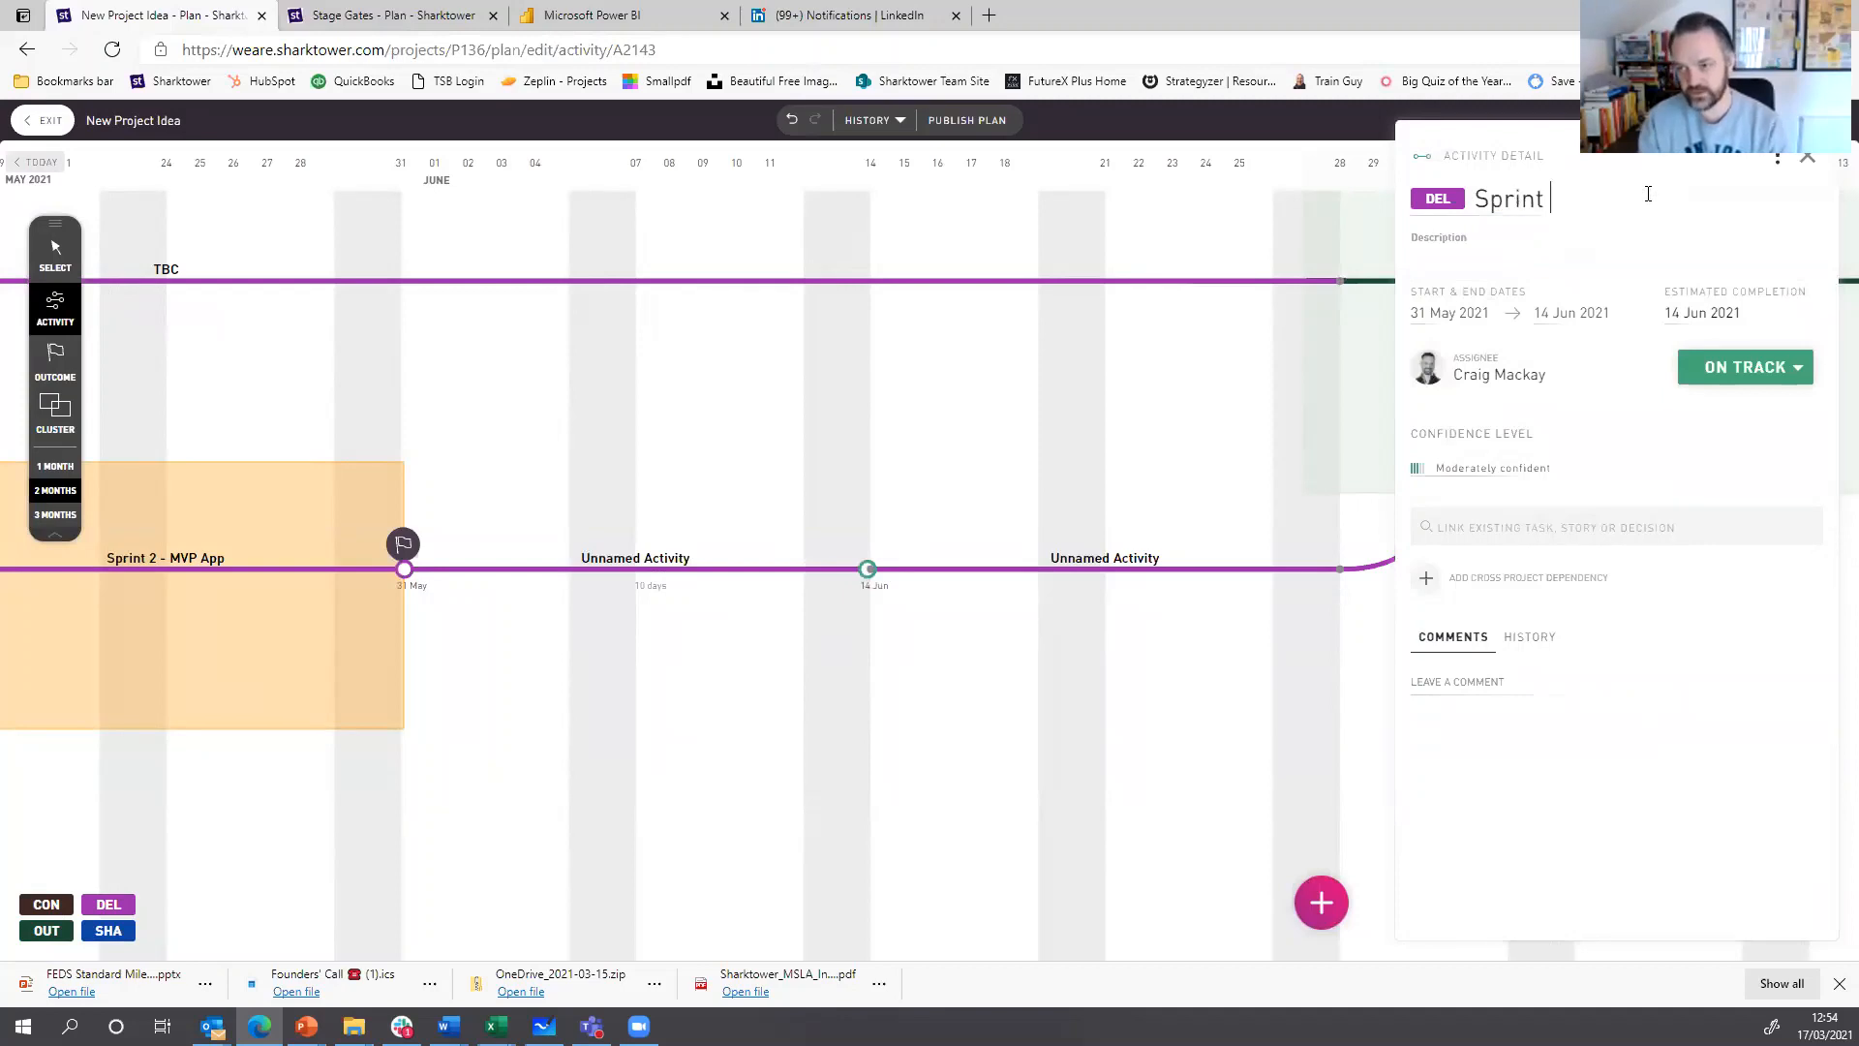
{"action": "type", "text": "3"}
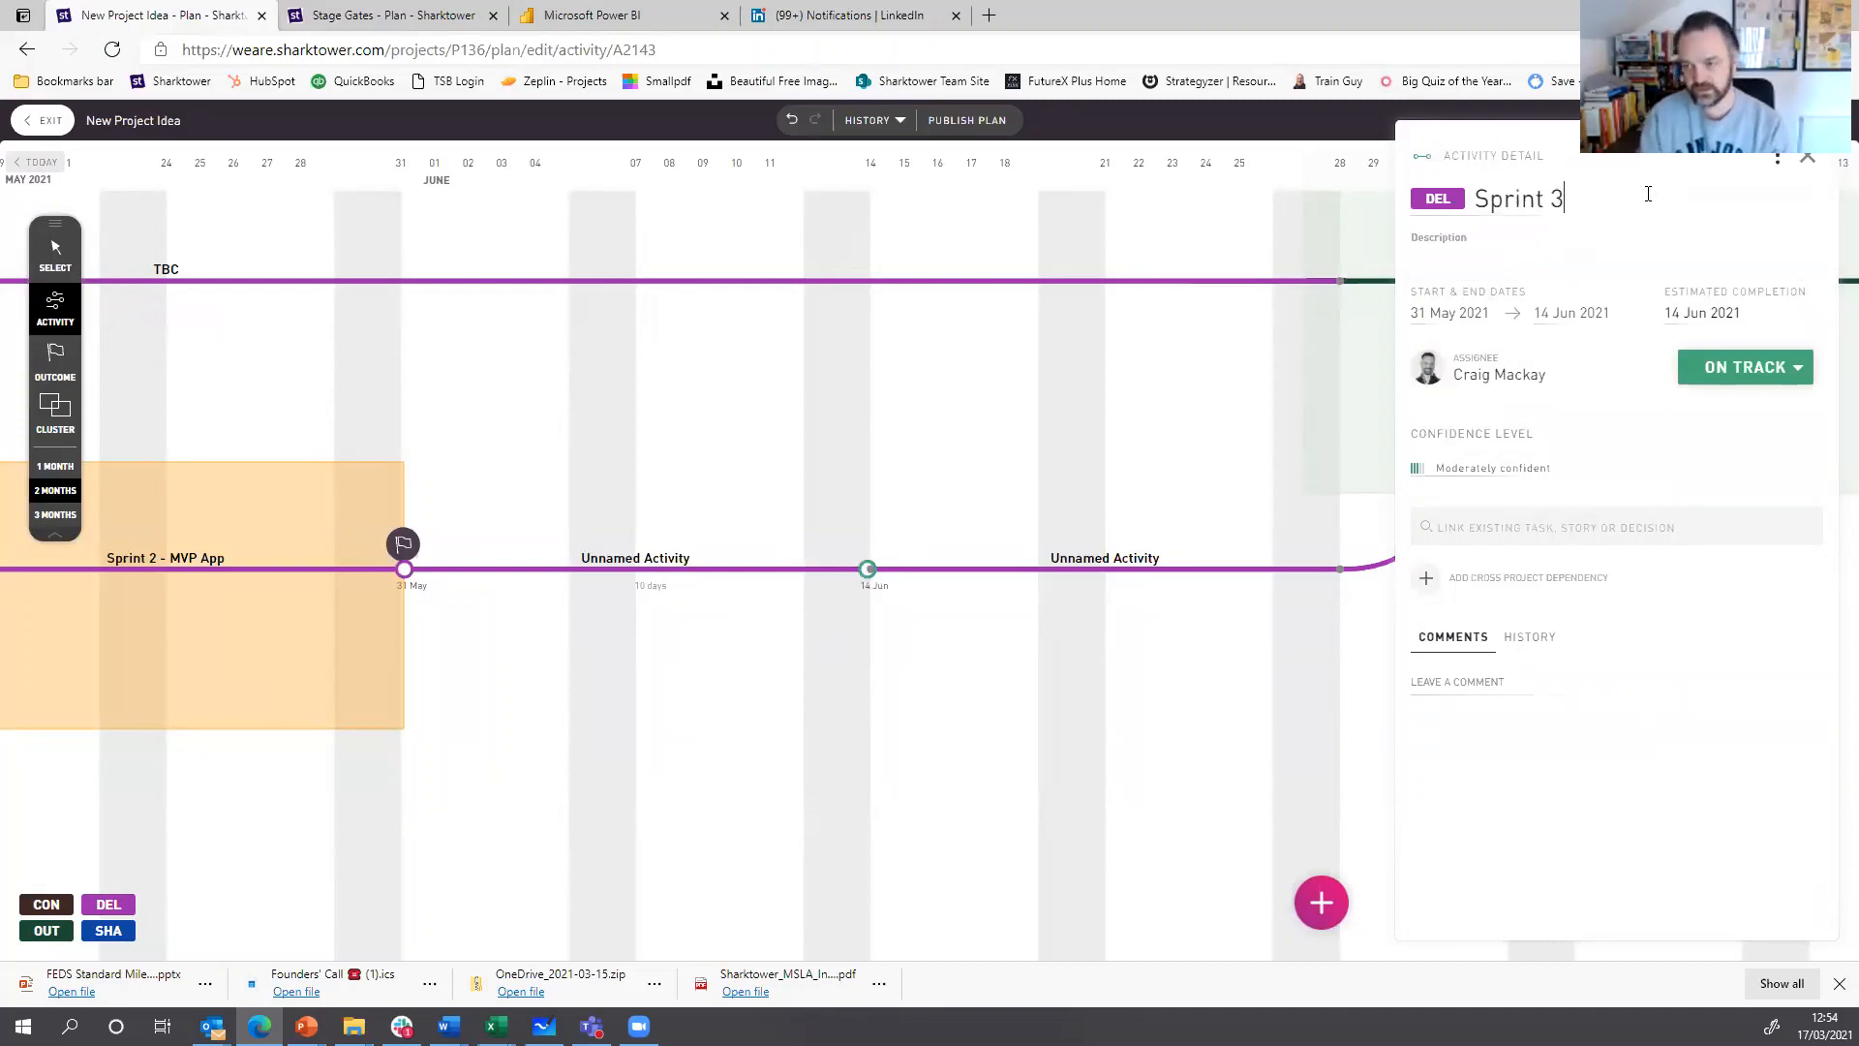
{"action": "left_click", "coordinate": [1159, 578]}
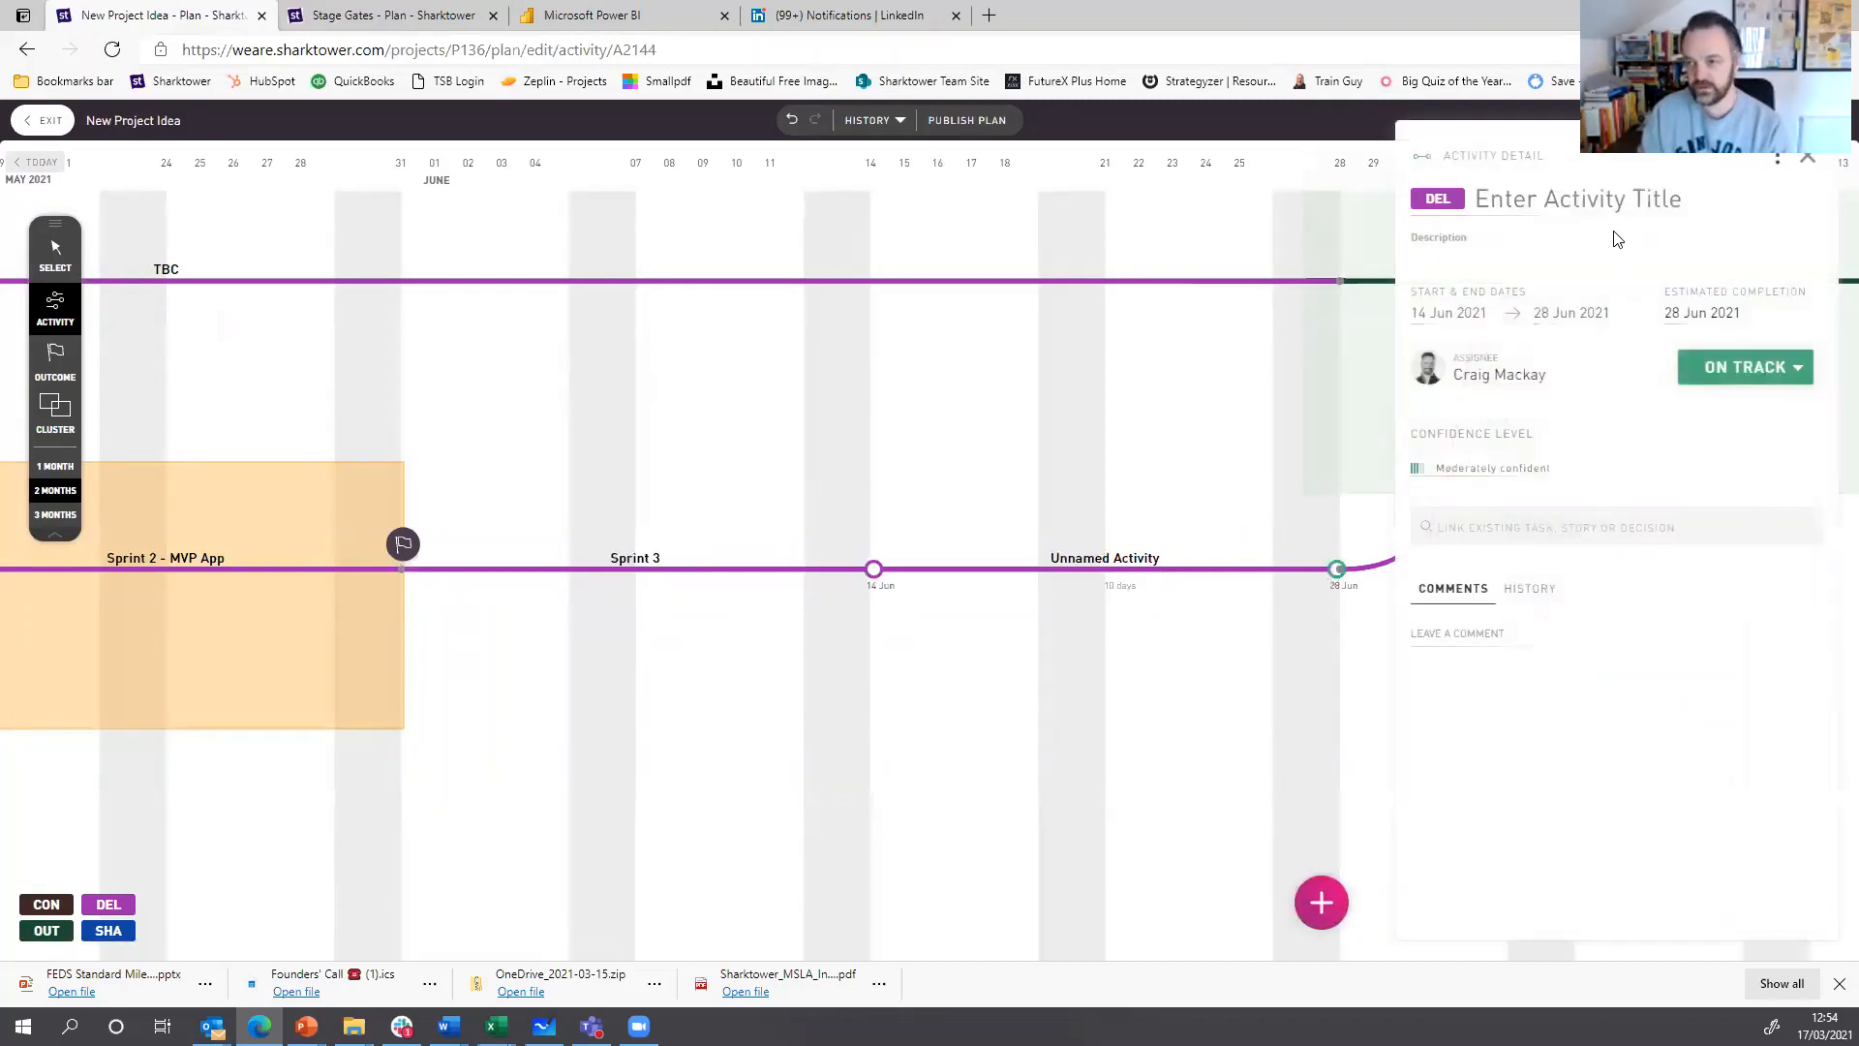
{"action": "left_click", "coordinate": [1543, 194]}
{"action": "type", "text": "Sprint "}
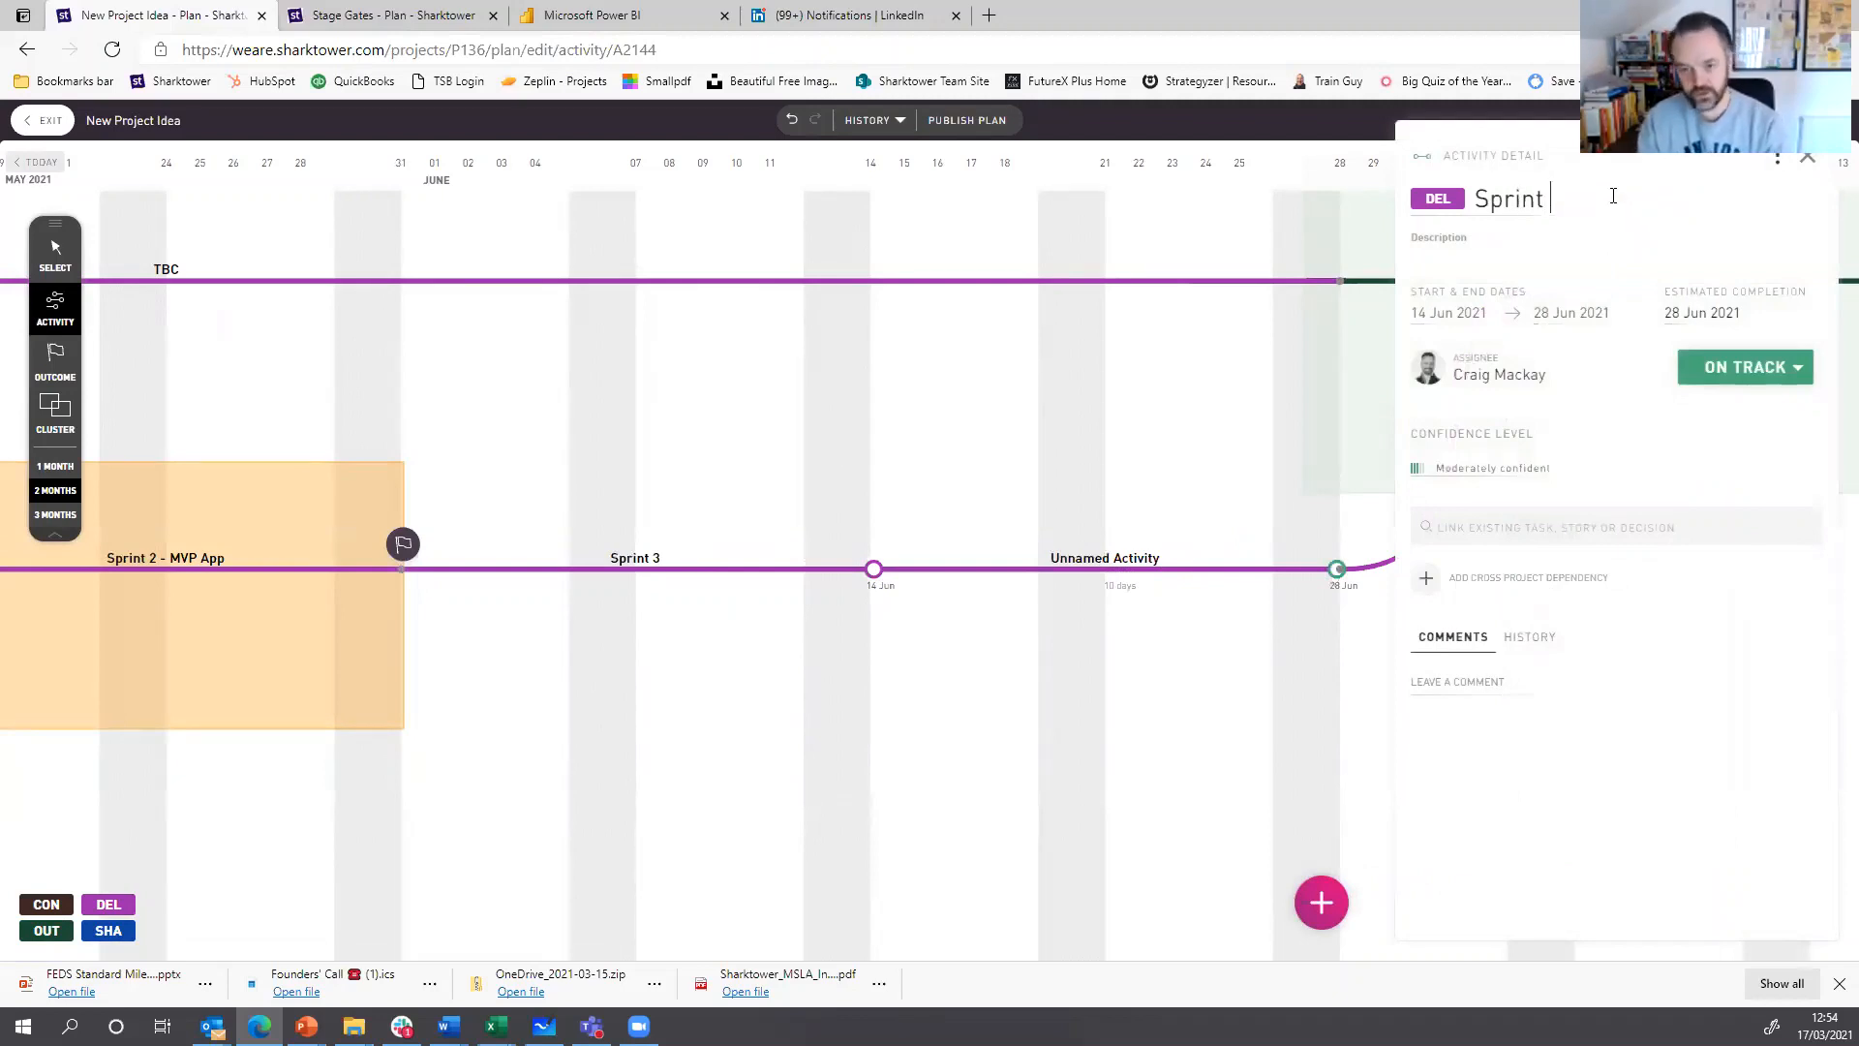
{"action": "type", "text": "4"}
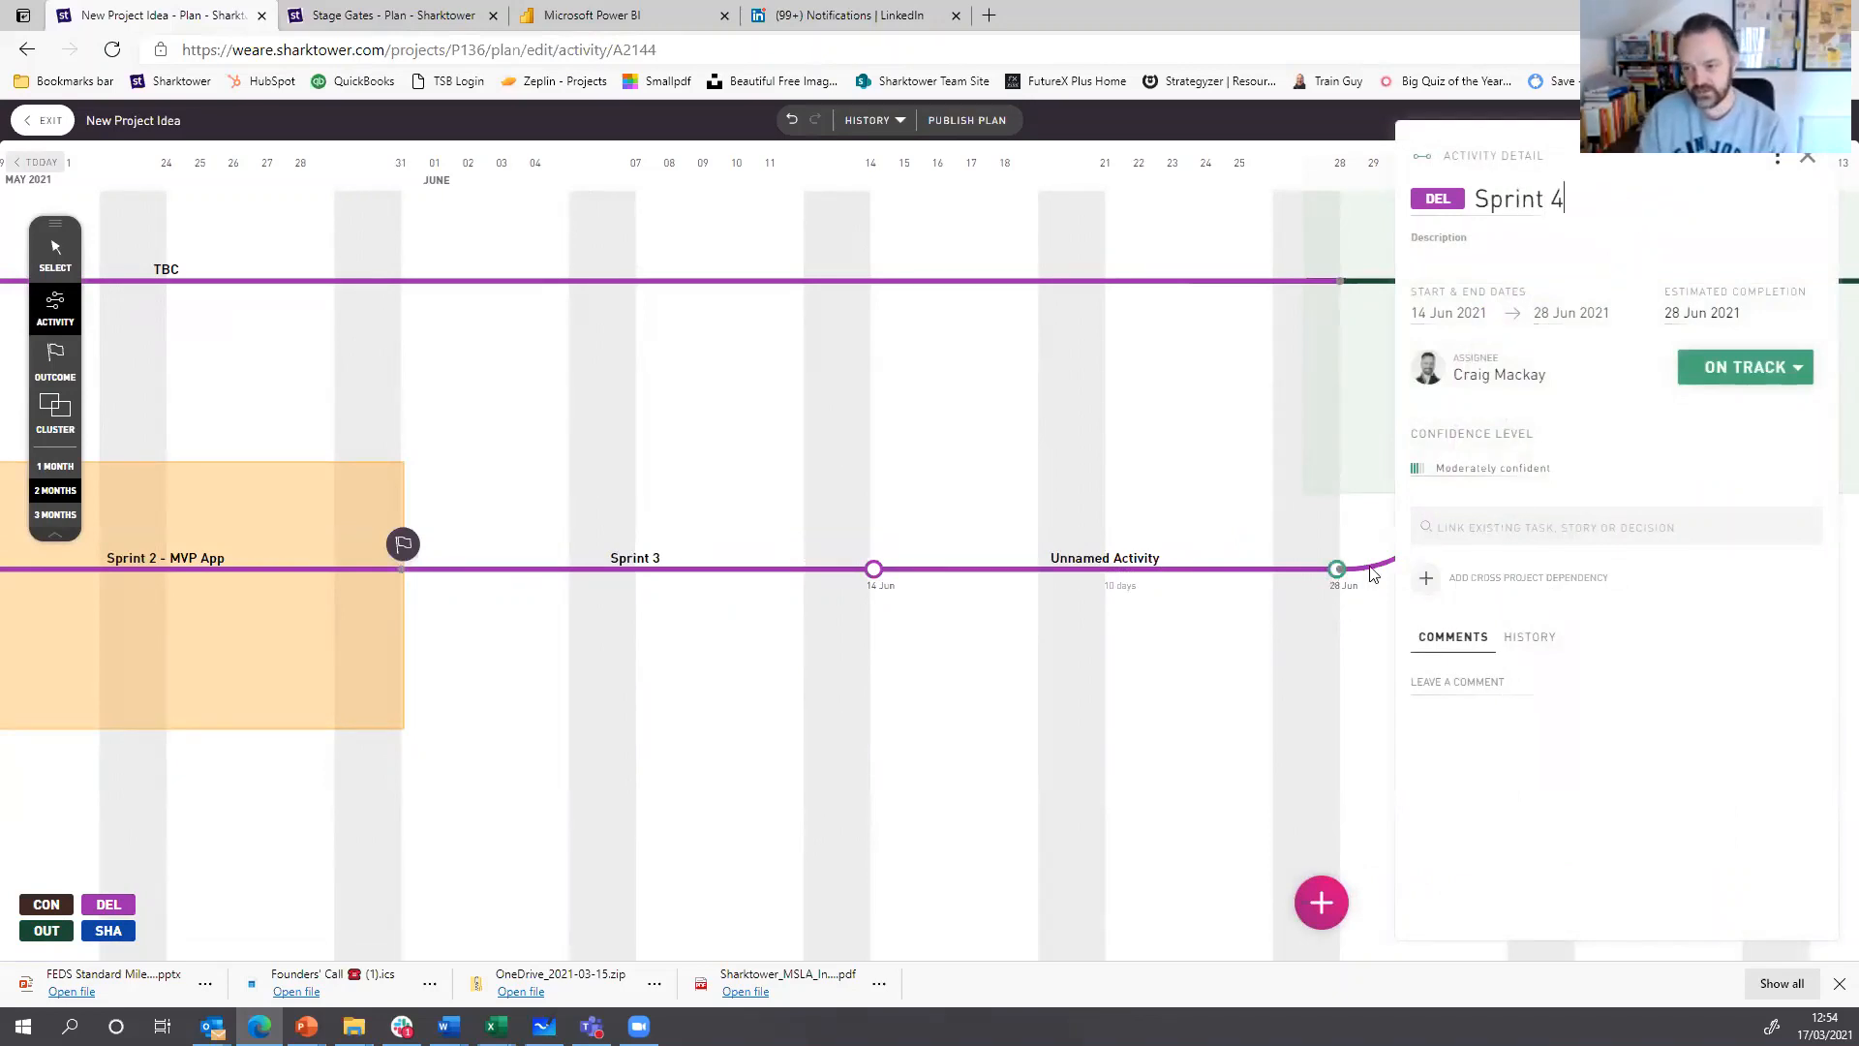
- Title the curved activity linking Sprint 4 to the 5 July outcome Integration and close its details
{"action": "left_click", "coordinate": [1360, 595]}
{"action": "left_click", "coordinate": [1449, 455]}
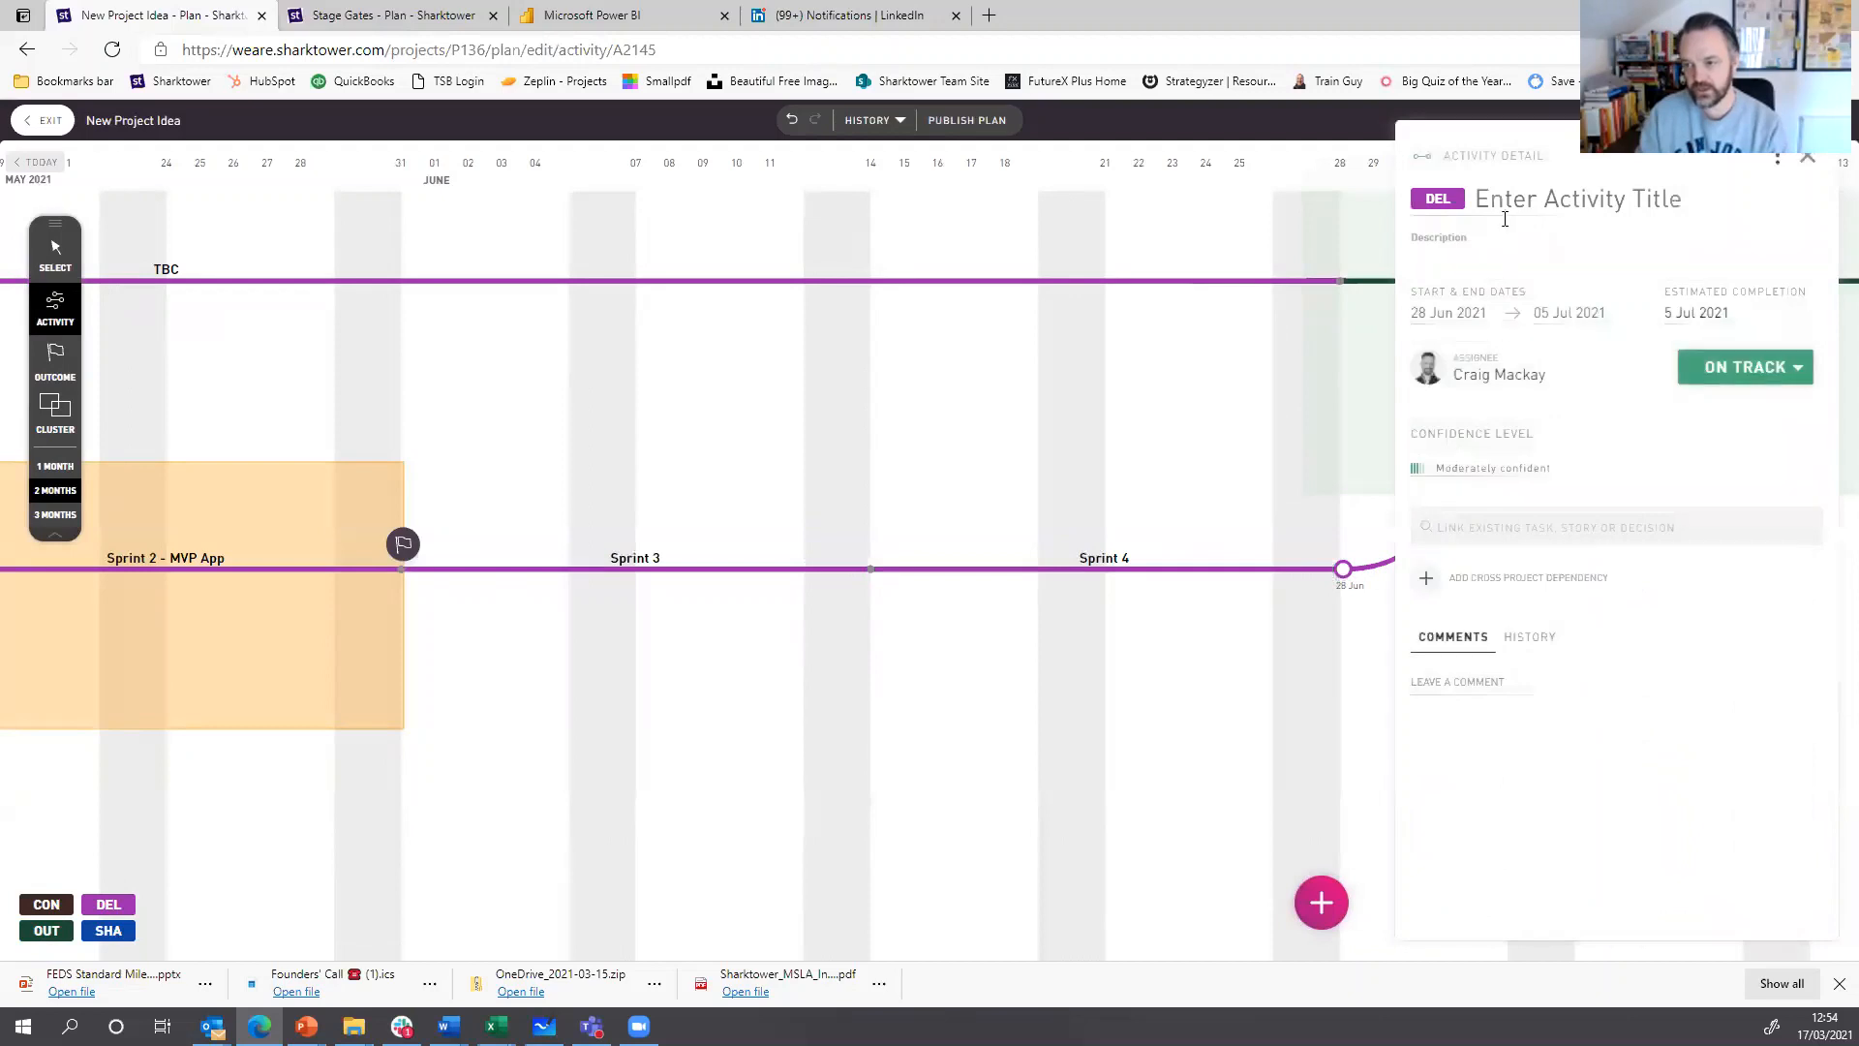
{"action": "type", "text": "Integr"}
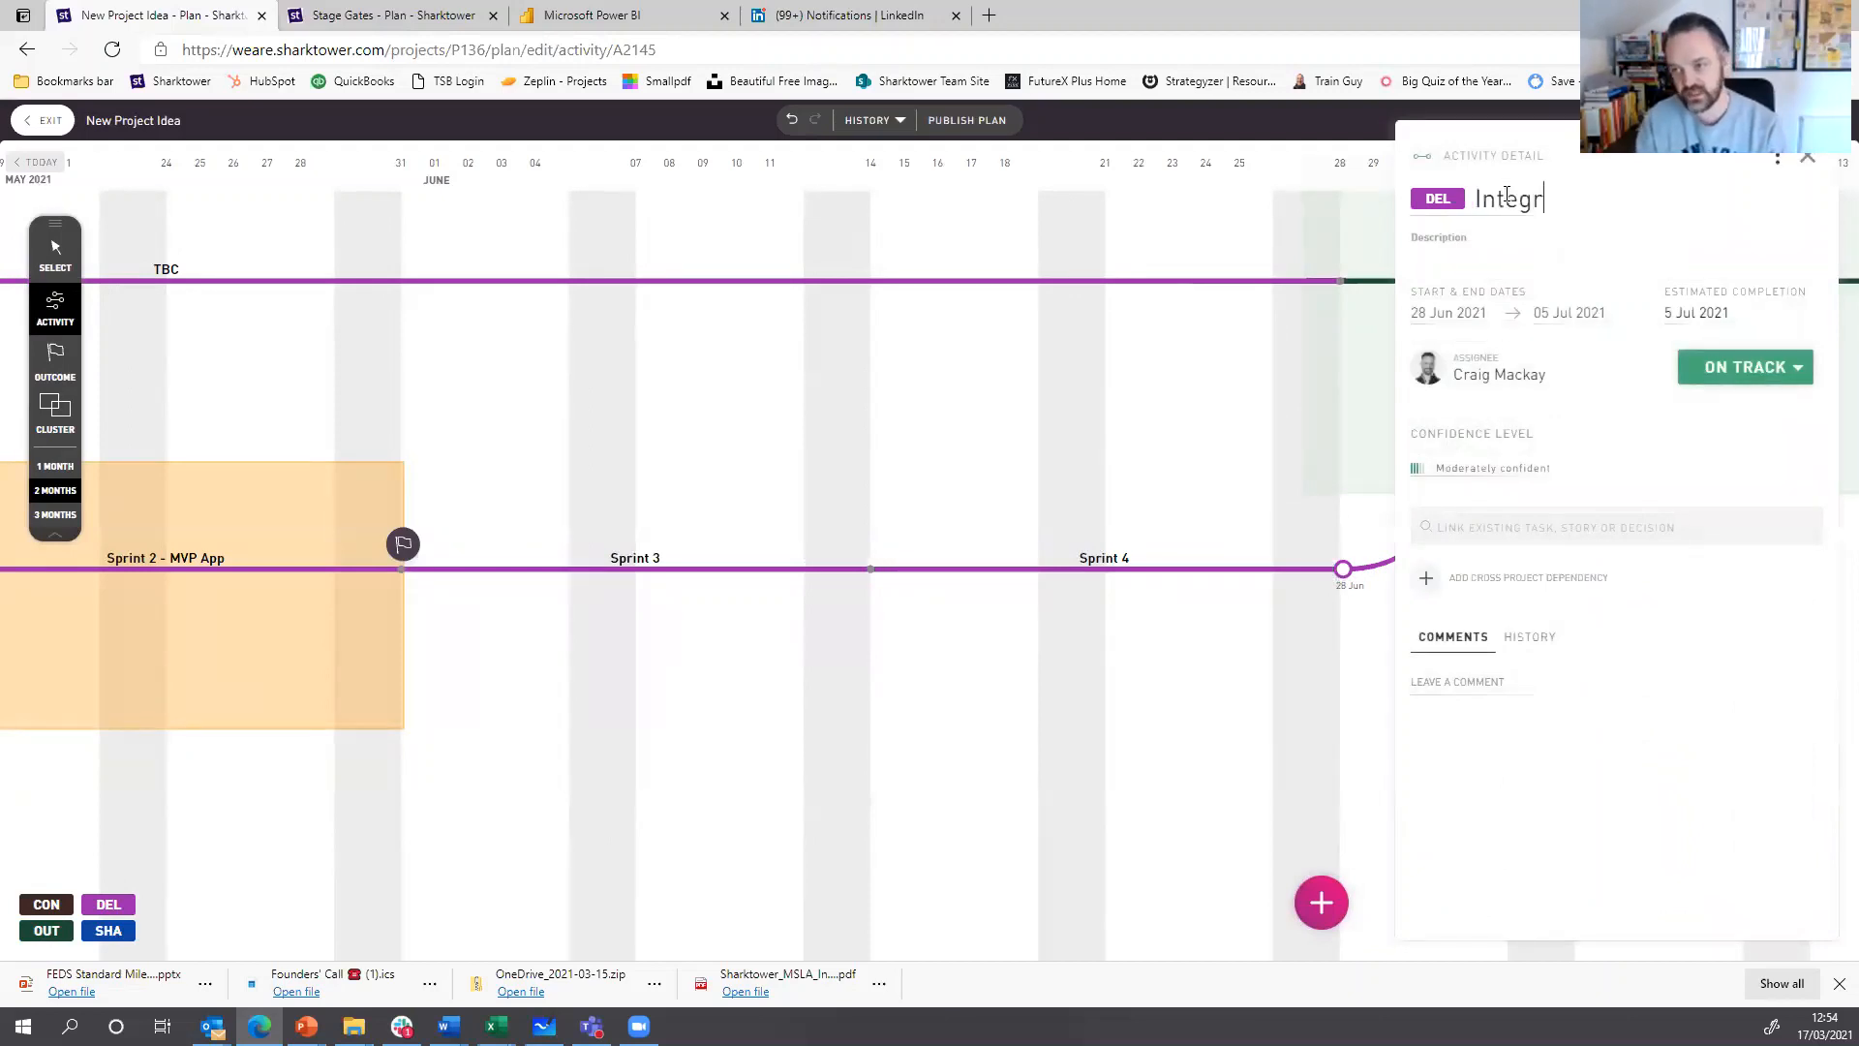
{"action": "type", "text": "atin"}
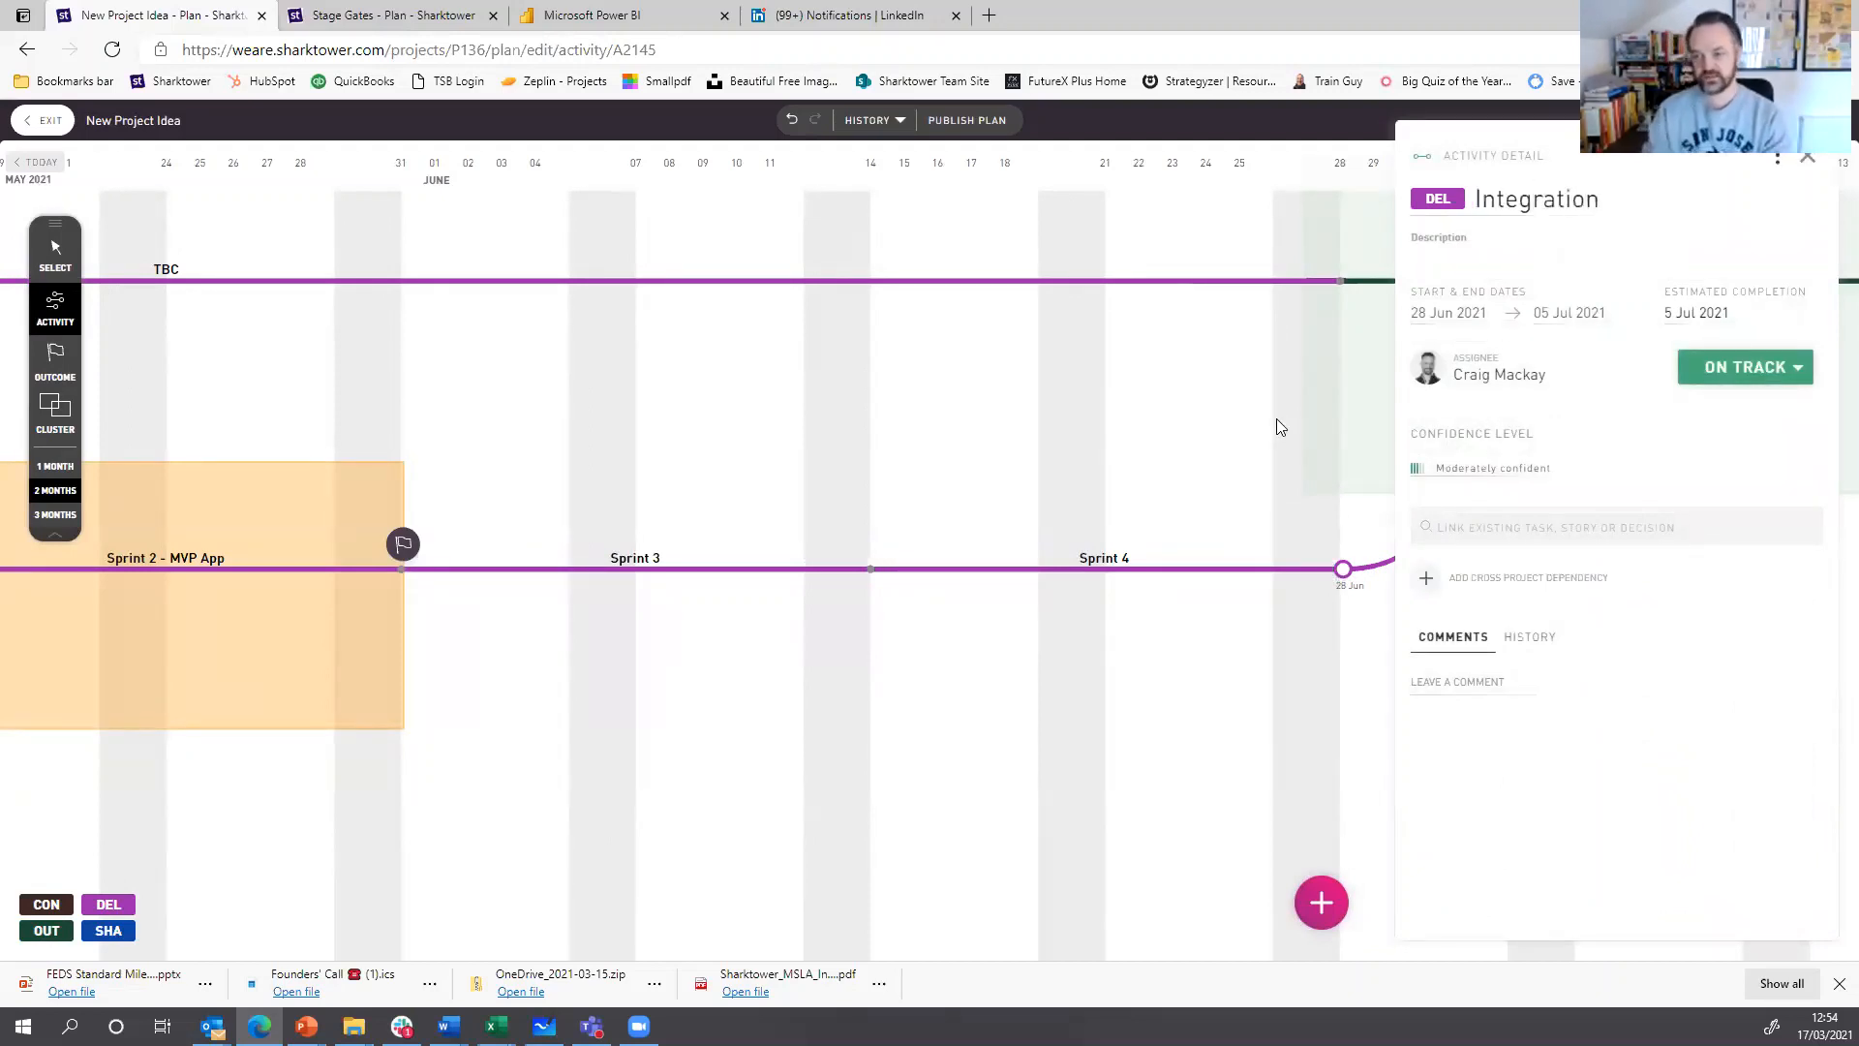
{"action": "left_click", "coordinate": [1250, 445]}
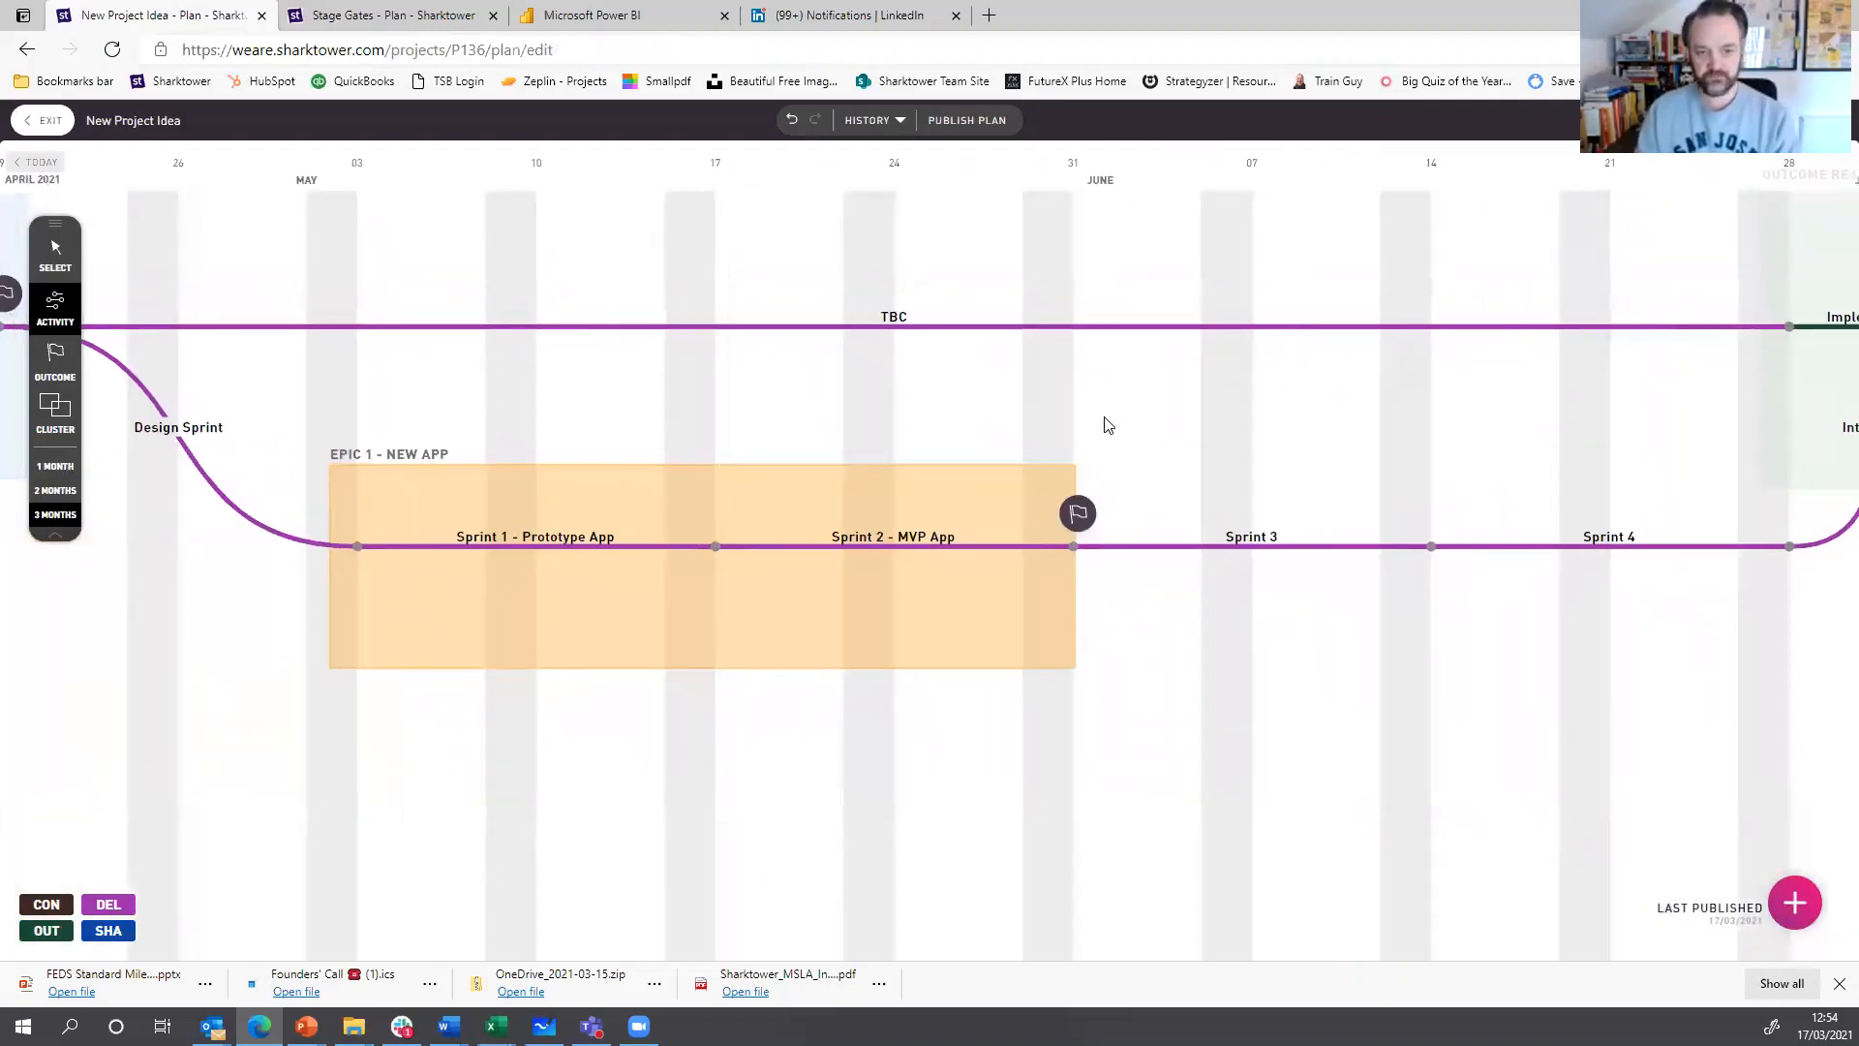
- Delete the TBC placeholder activity that spans 19 April to 28 June
{"action": "scroll", "coordinate": [1108, 419], "scroll_direction": "down", "scroll_amount": 3}
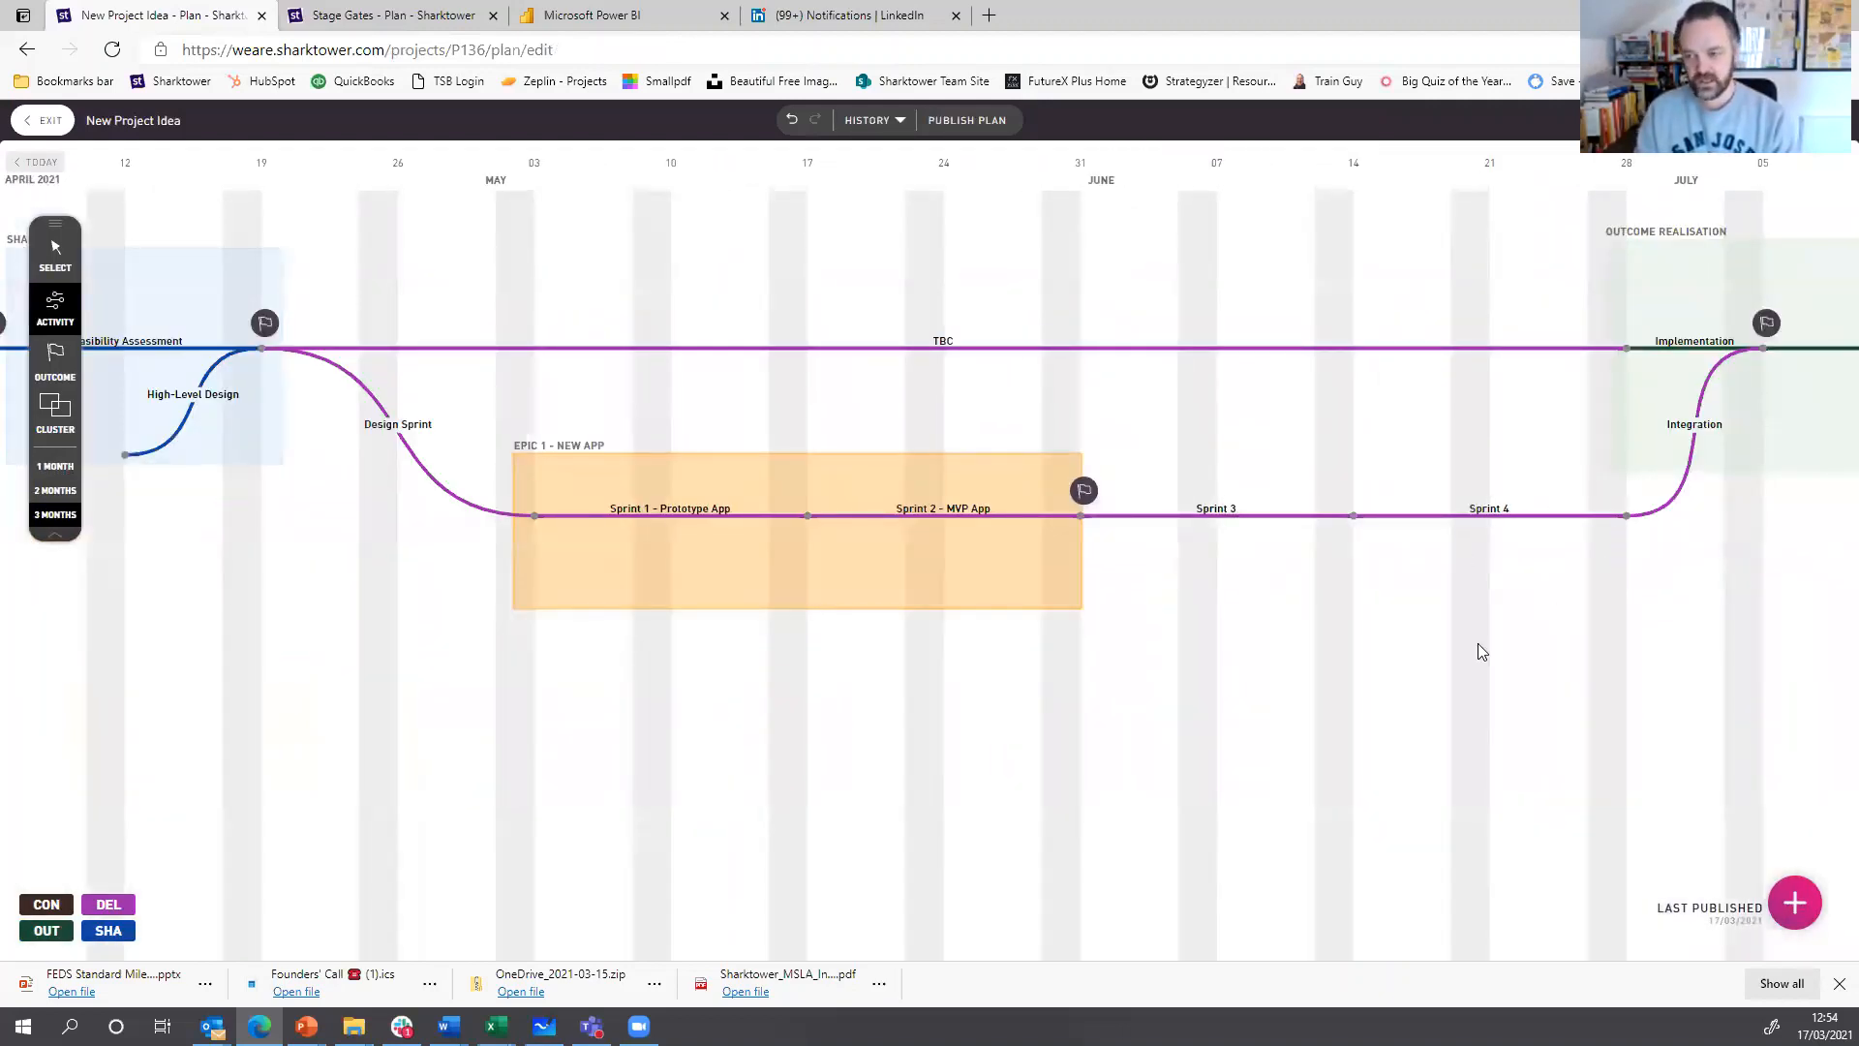
{"action": "left_click_drag", "start_coordinate": [1478, 643], "coordinate": [1421, 664]}
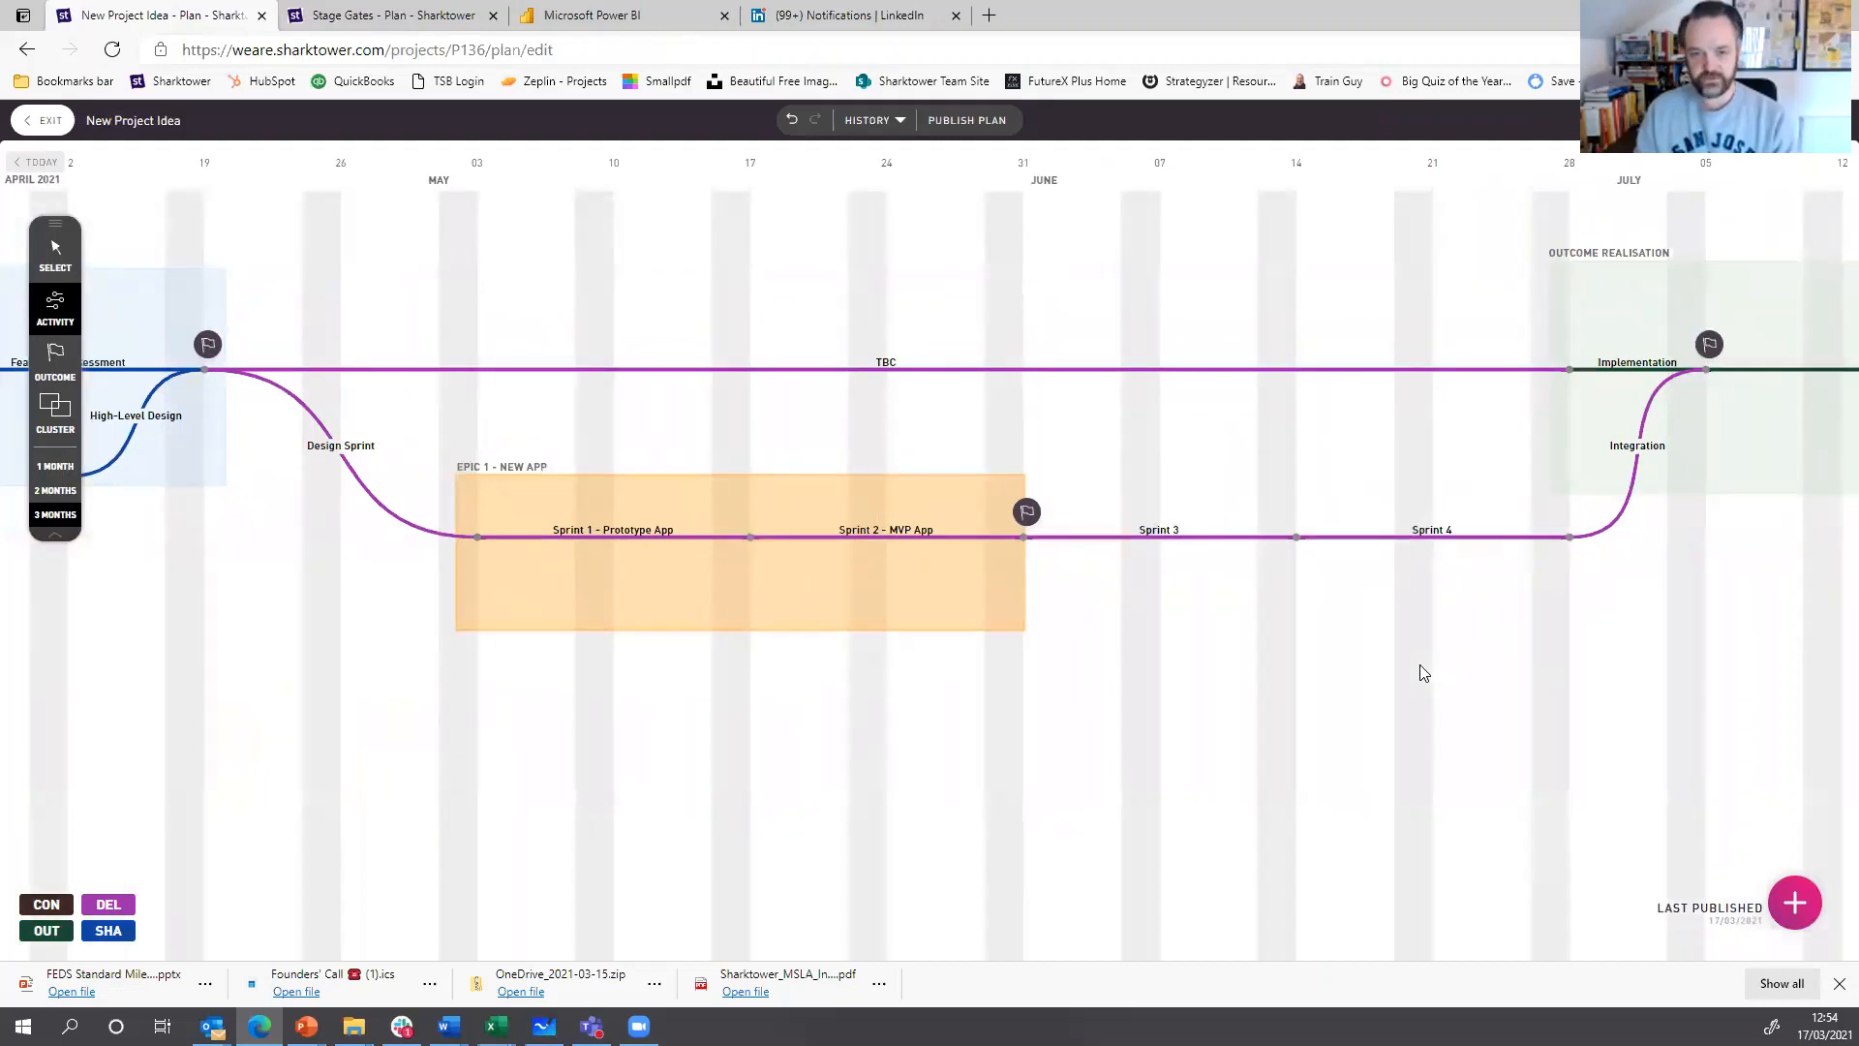
{"action": "left_click", "coordinate": [936, 372]}
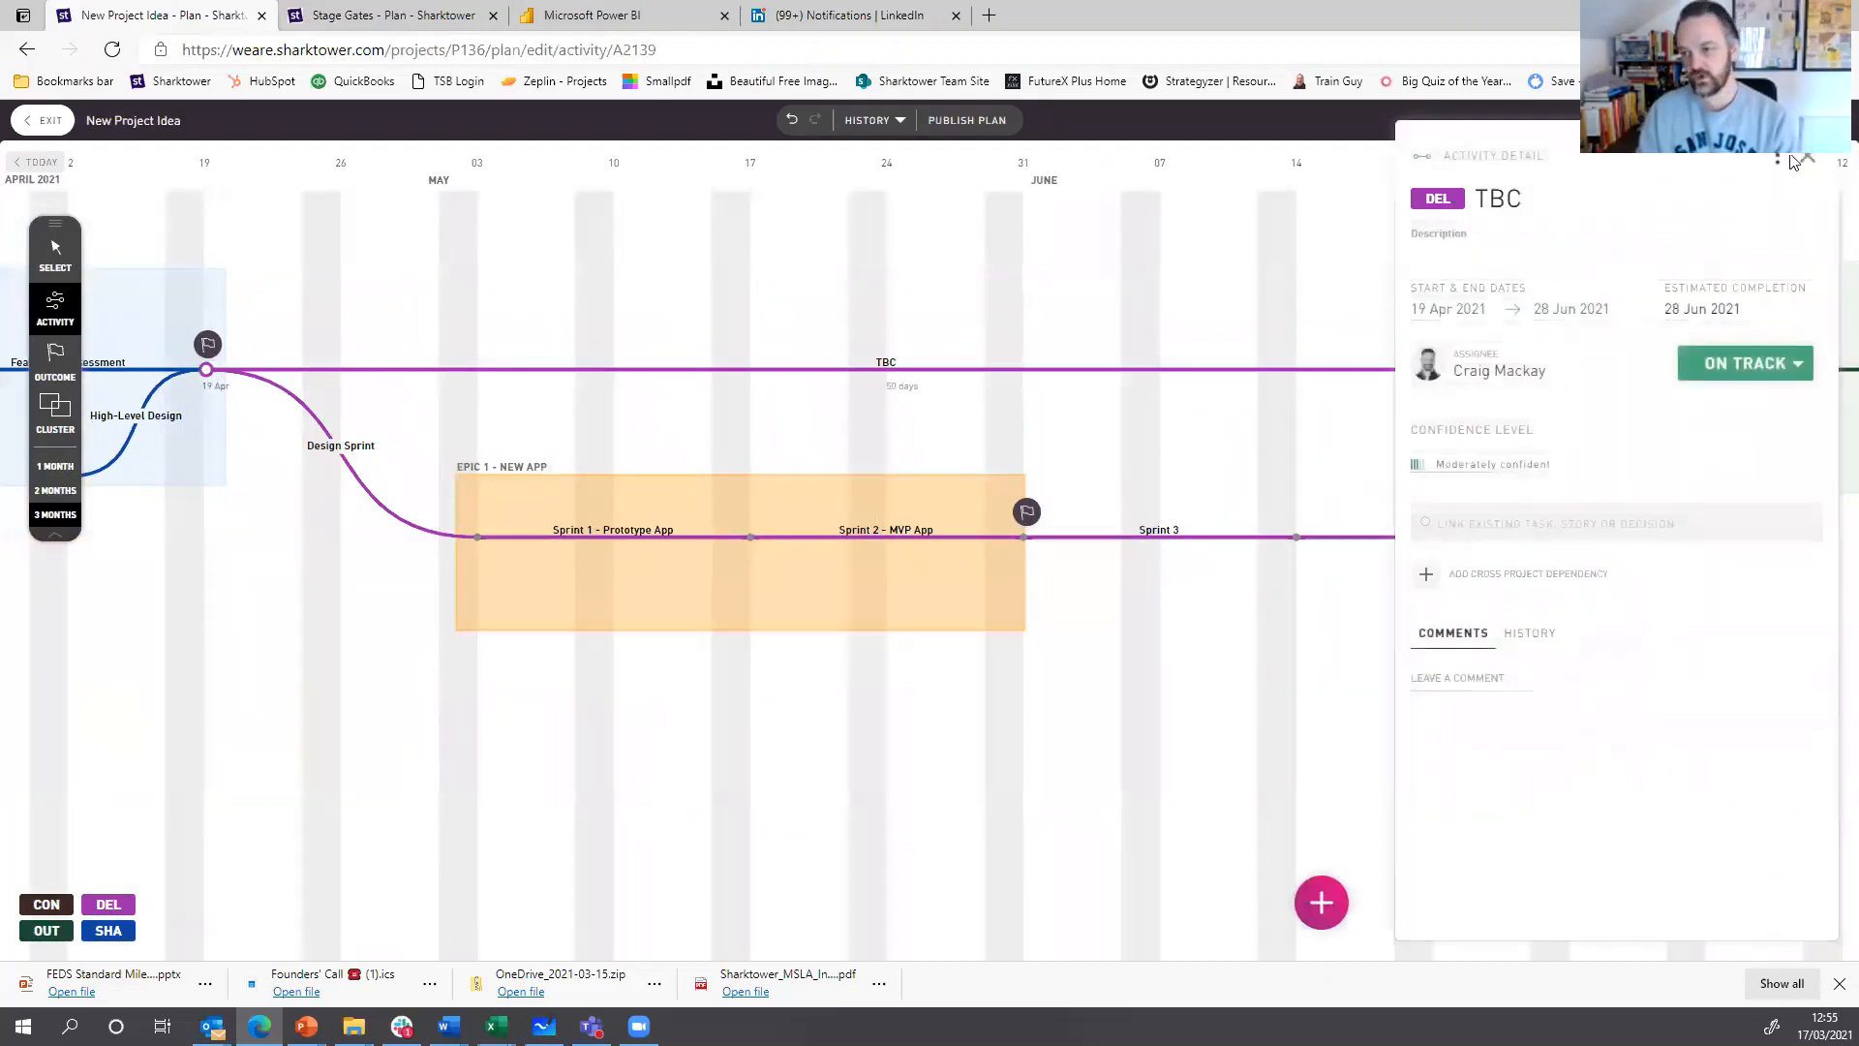
{"action": "left_click", "coordinate": [1778, 160]}
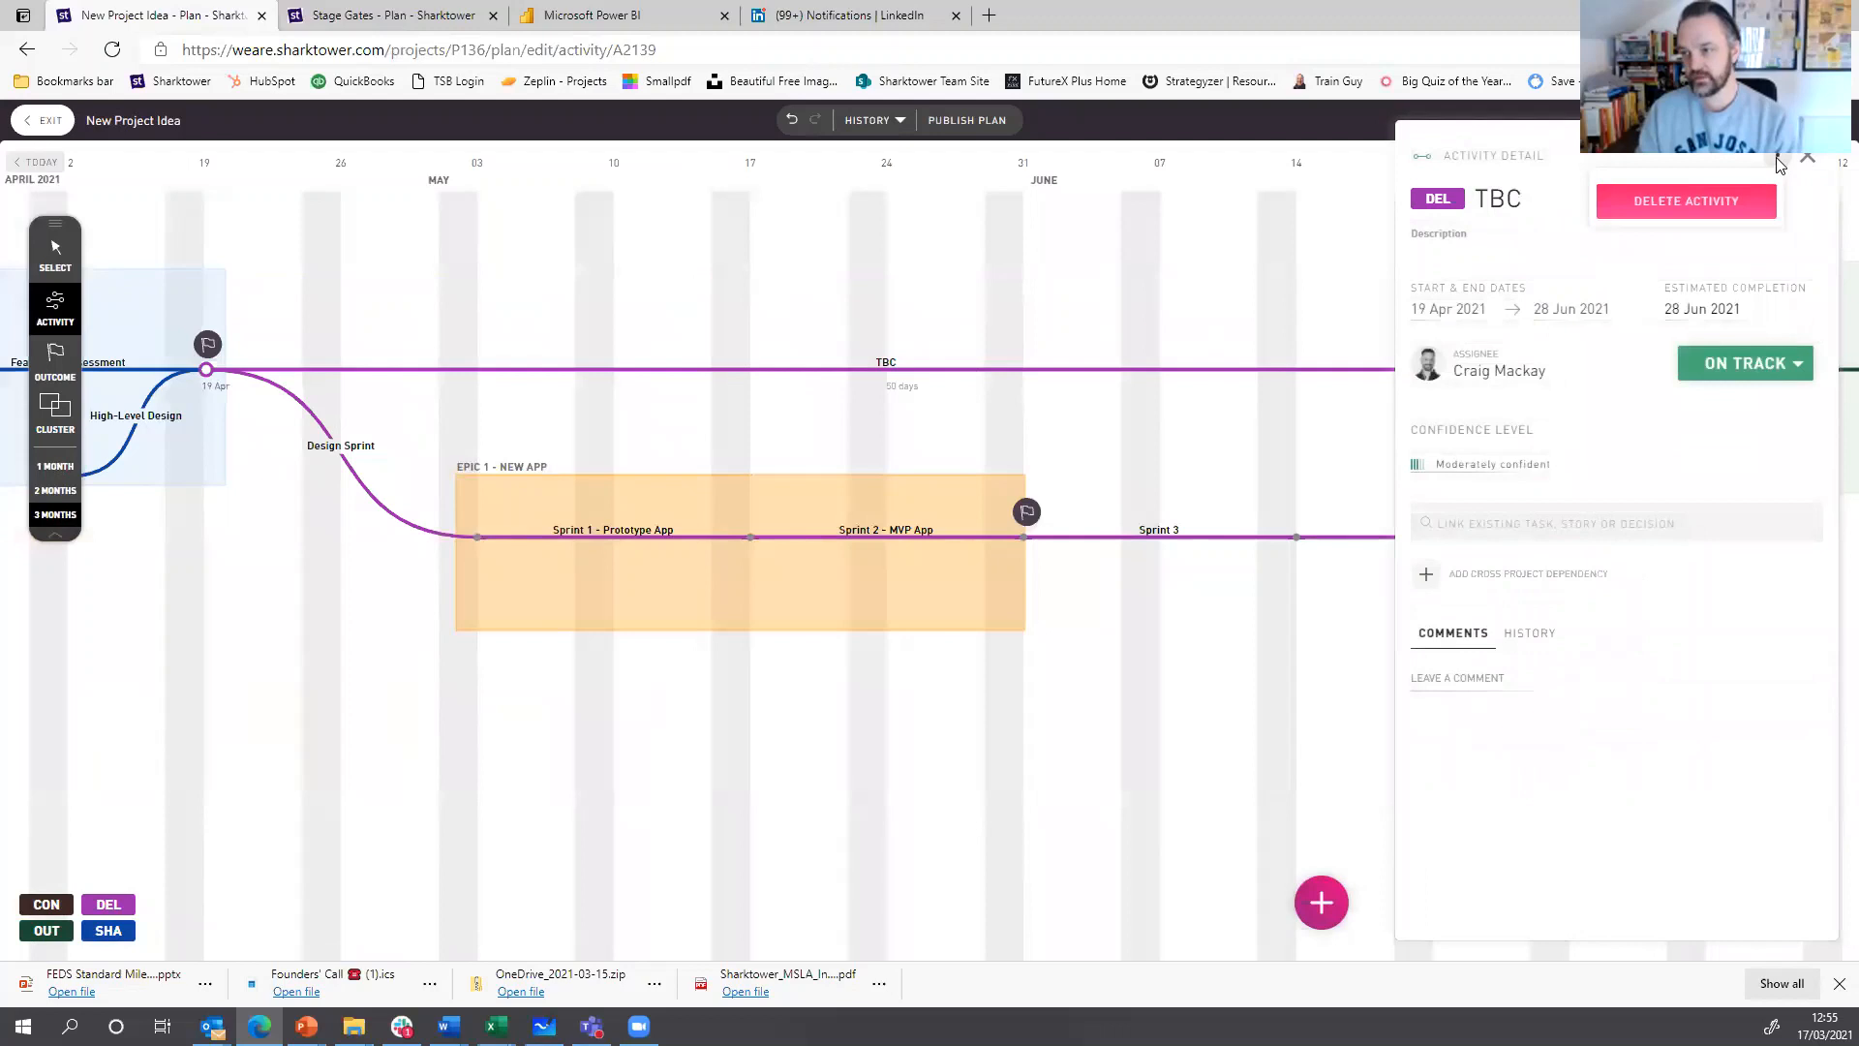
{"action": "left_click", "coordinate": [1721, 206]}
{"action": "left_click", "coordinate": [1717, 205]}
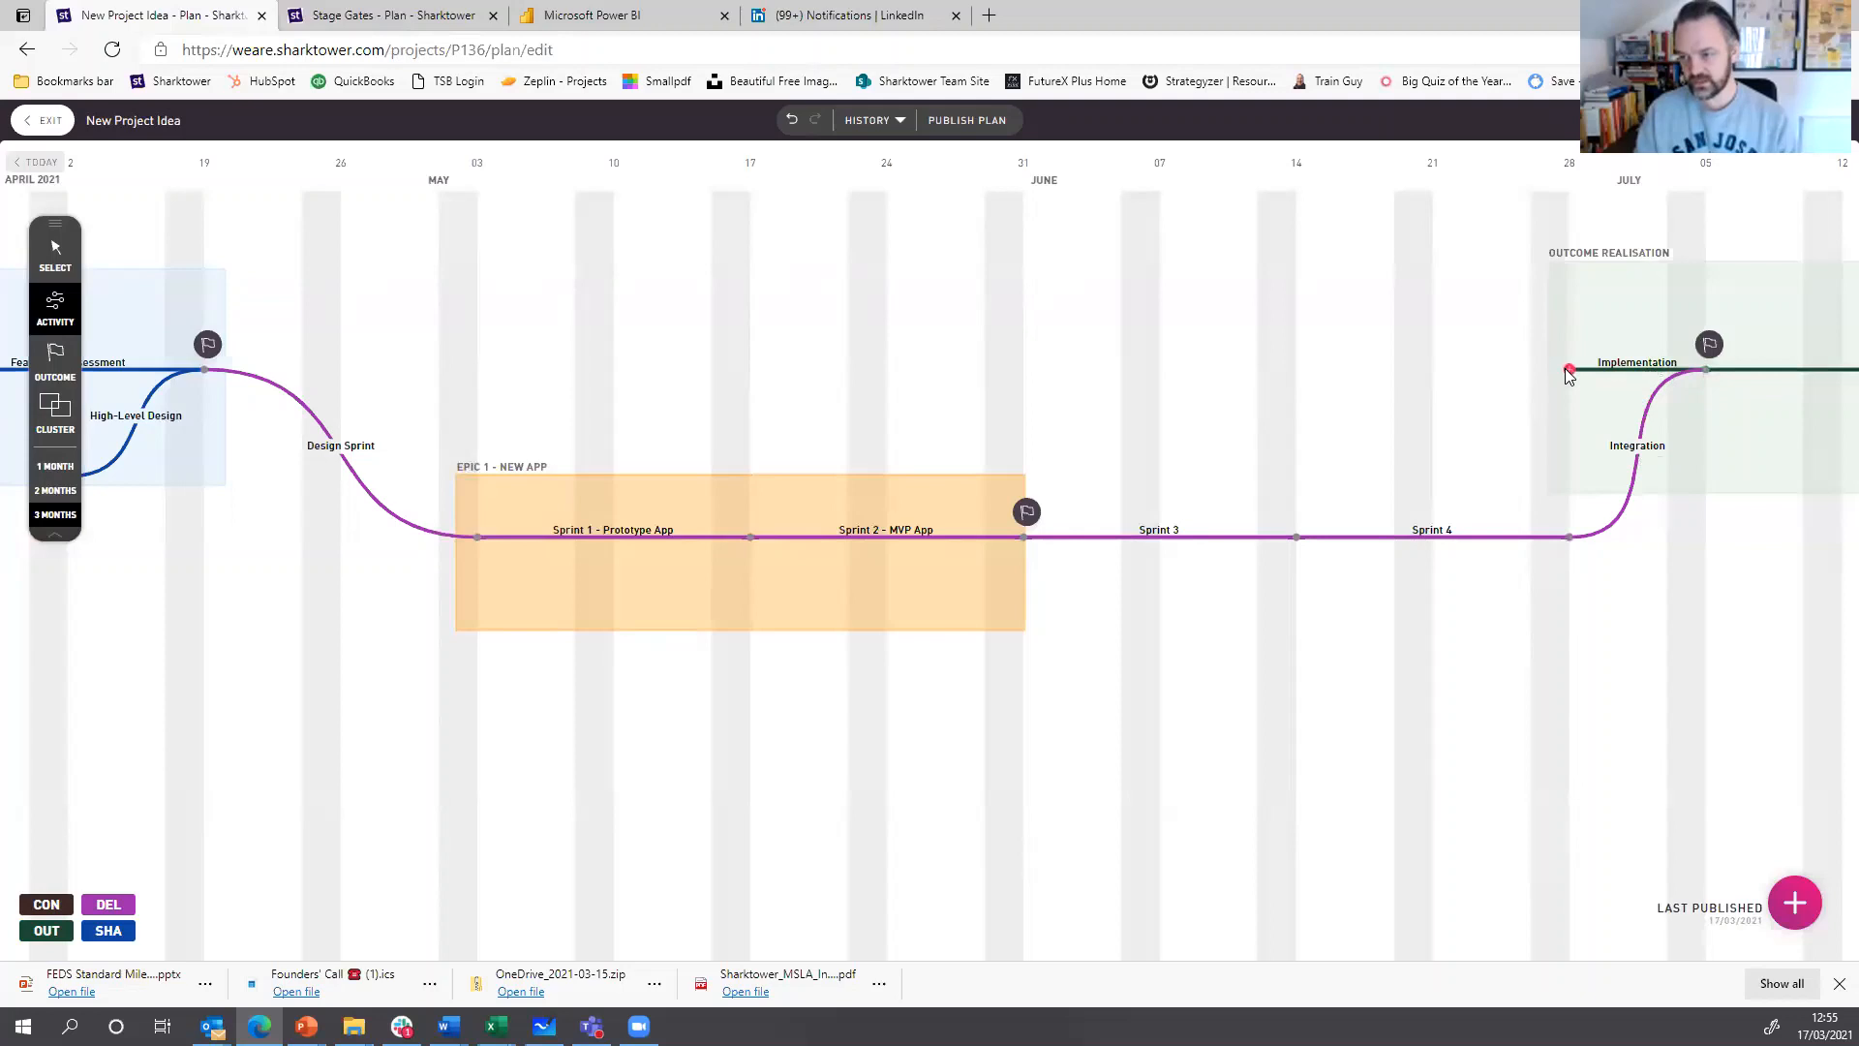
- Draw two consecutive activities leading into Implementation, 31 May to 14 June and 14 to 28 June, titling the latter Customer Comms Defined
{"action": "left_click_drag", "start_coordinate": [1565, 372], "coordinate": [1290, 375]}
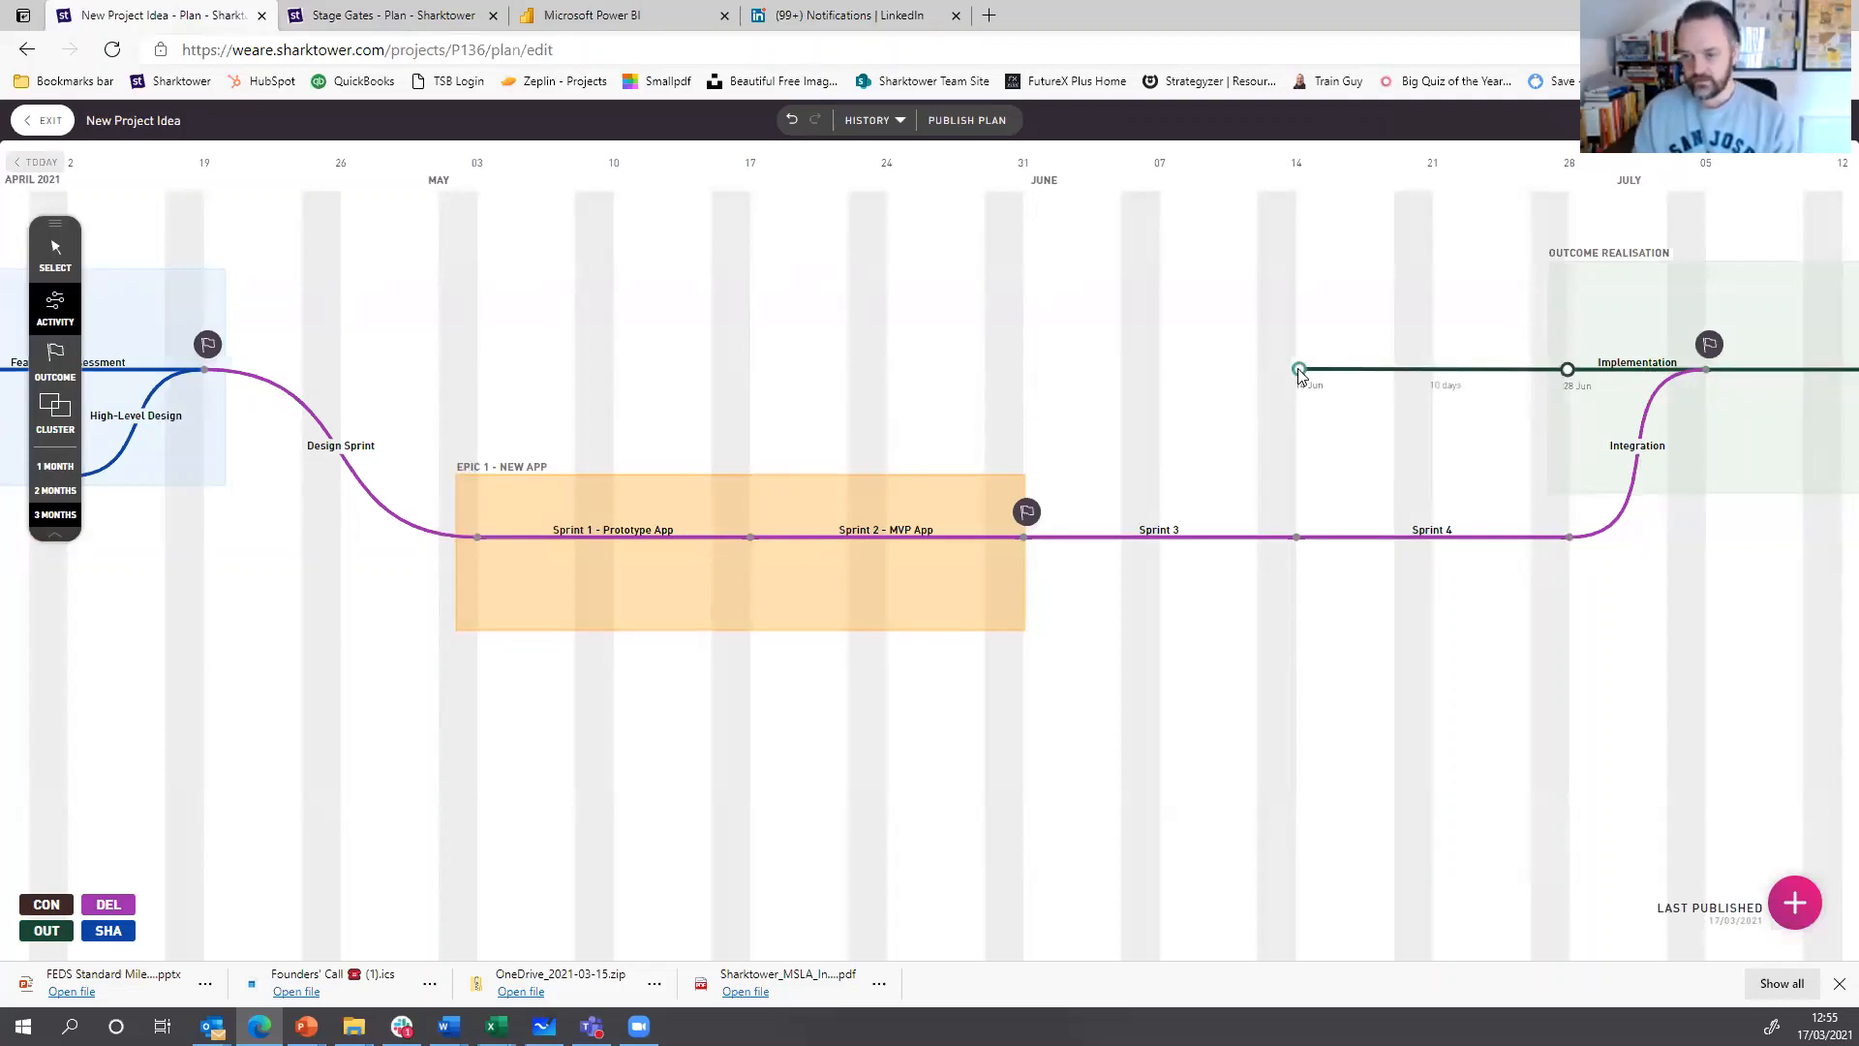
{"action": "left_click_drag", "start_coordinate": [1298, 370], "coordinate": [1298, 370]}
{"action": "left_click", "coordinate": [1420, 371]}
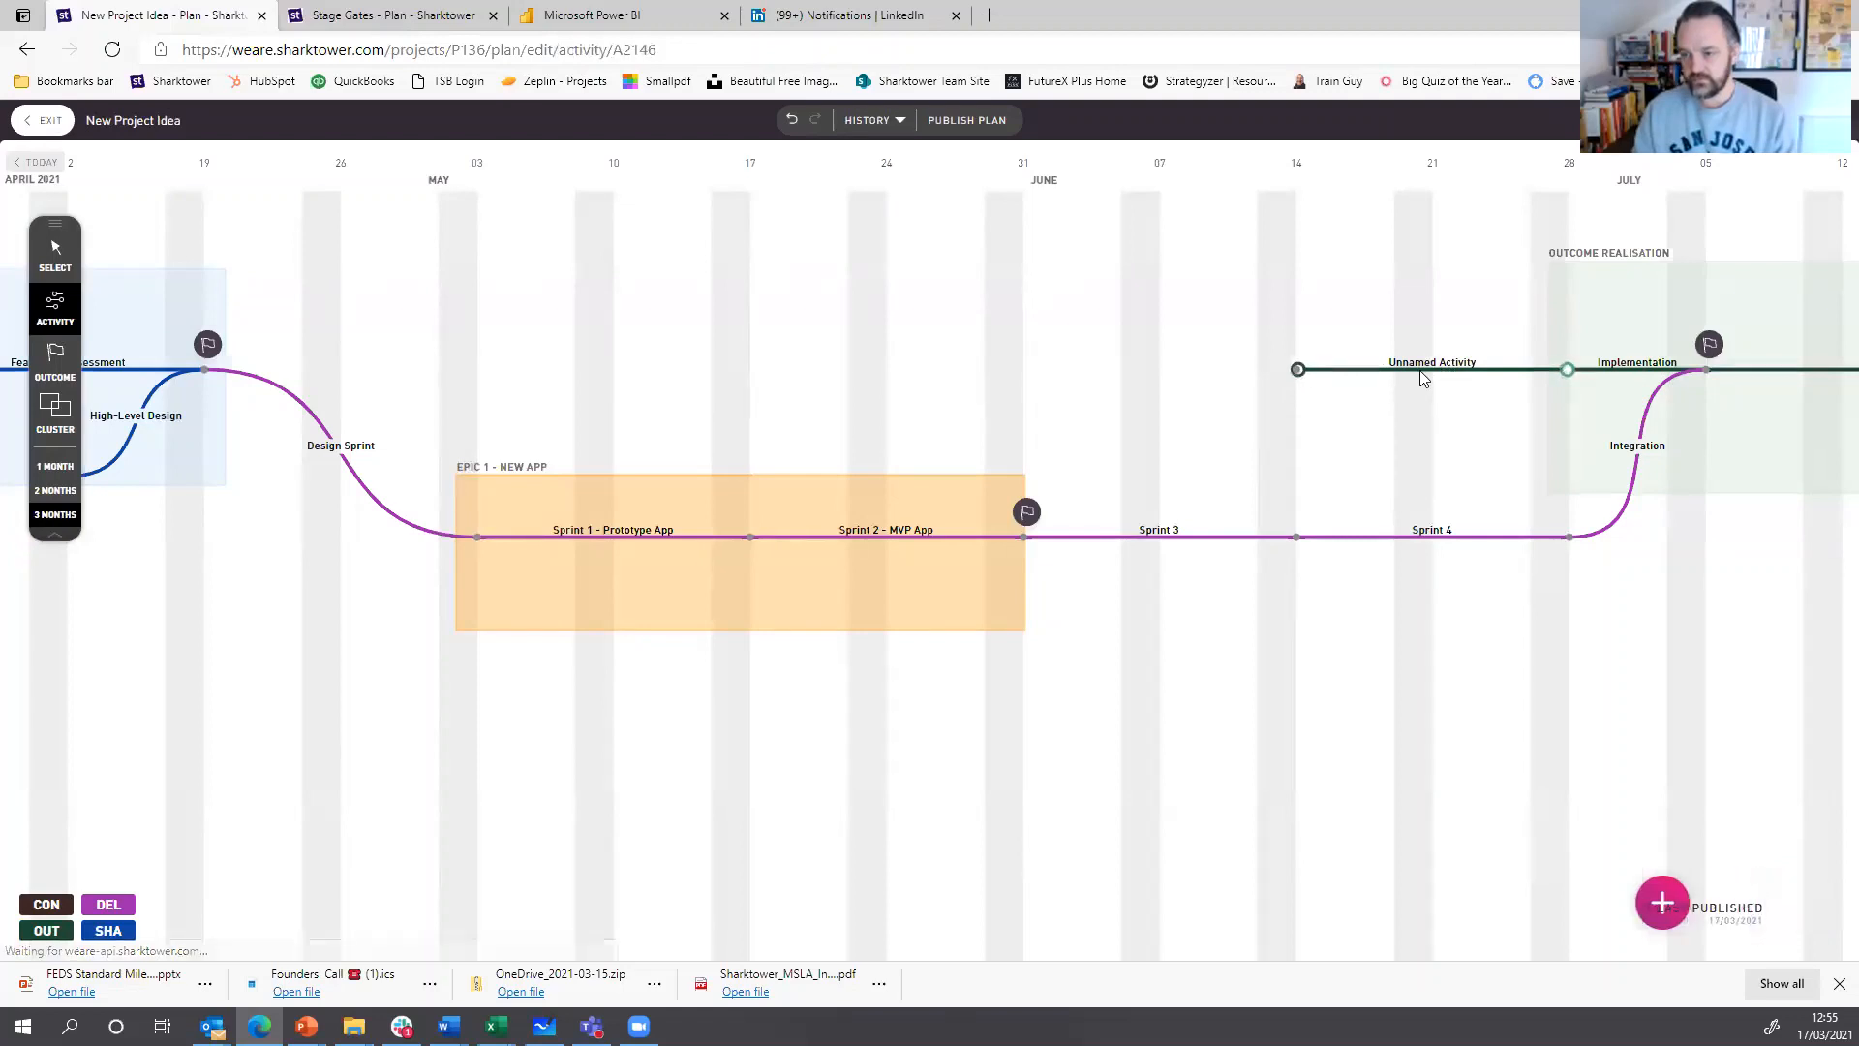
{"action": "left_click", "coordinate": [1589, 215]}
{"action": "type", "text": "Custo"}
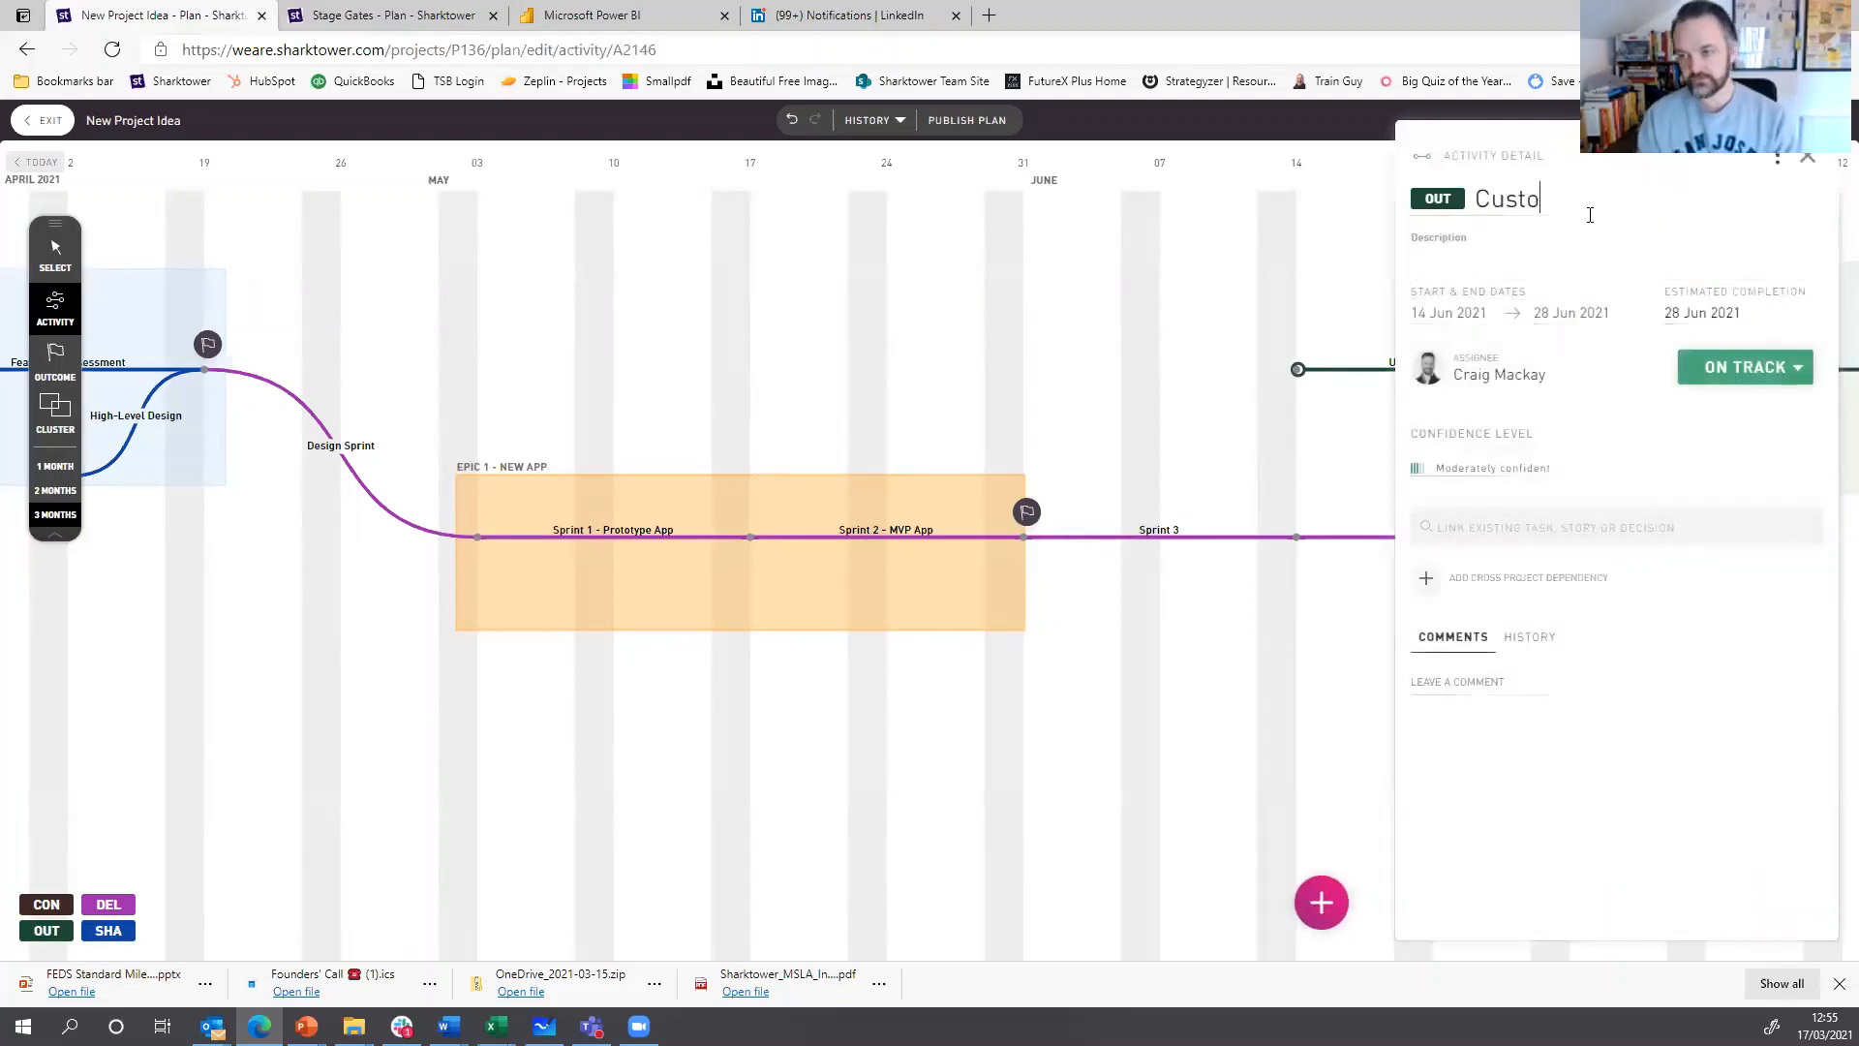
{"action": "type", "text": "mer Comms Defined"}
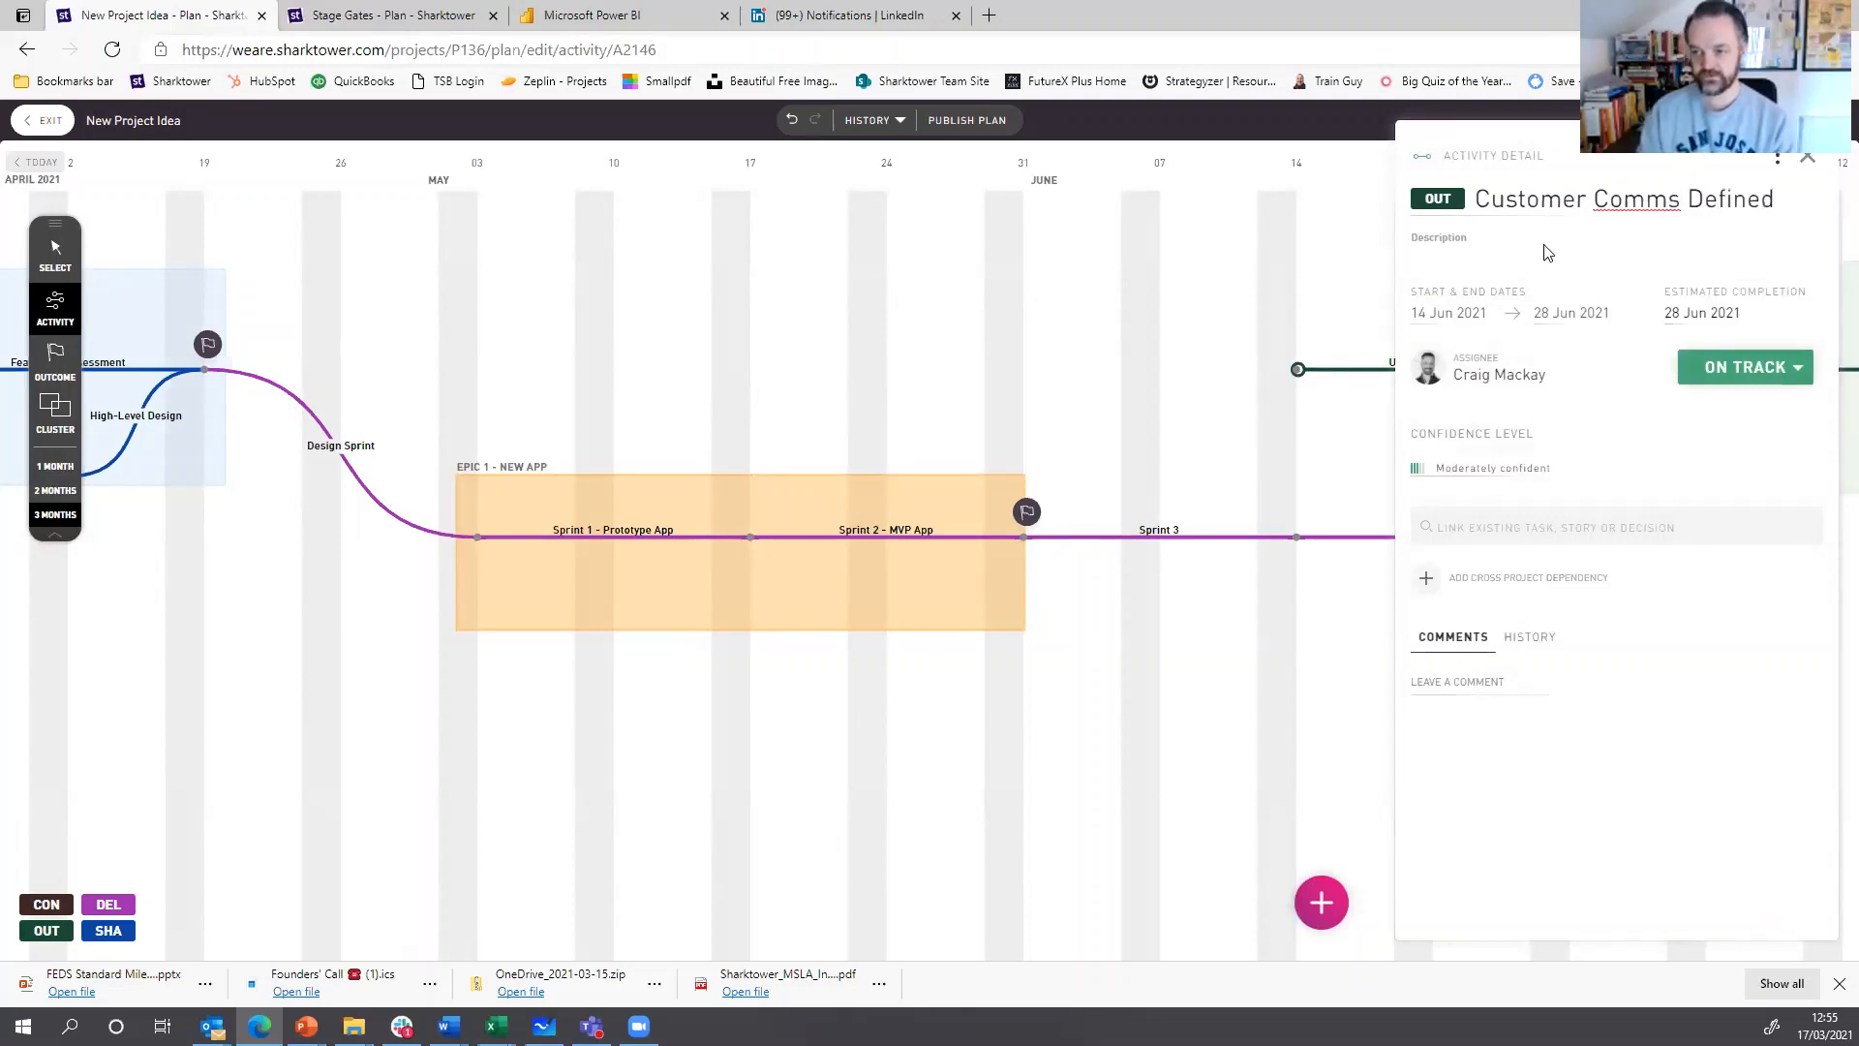
{"action": "left_click", "coordinate": [1354, 416]}
{"action": "left_click_drag", "start_coordinate": [1296, 378], "coordinate": [1029, 371]}
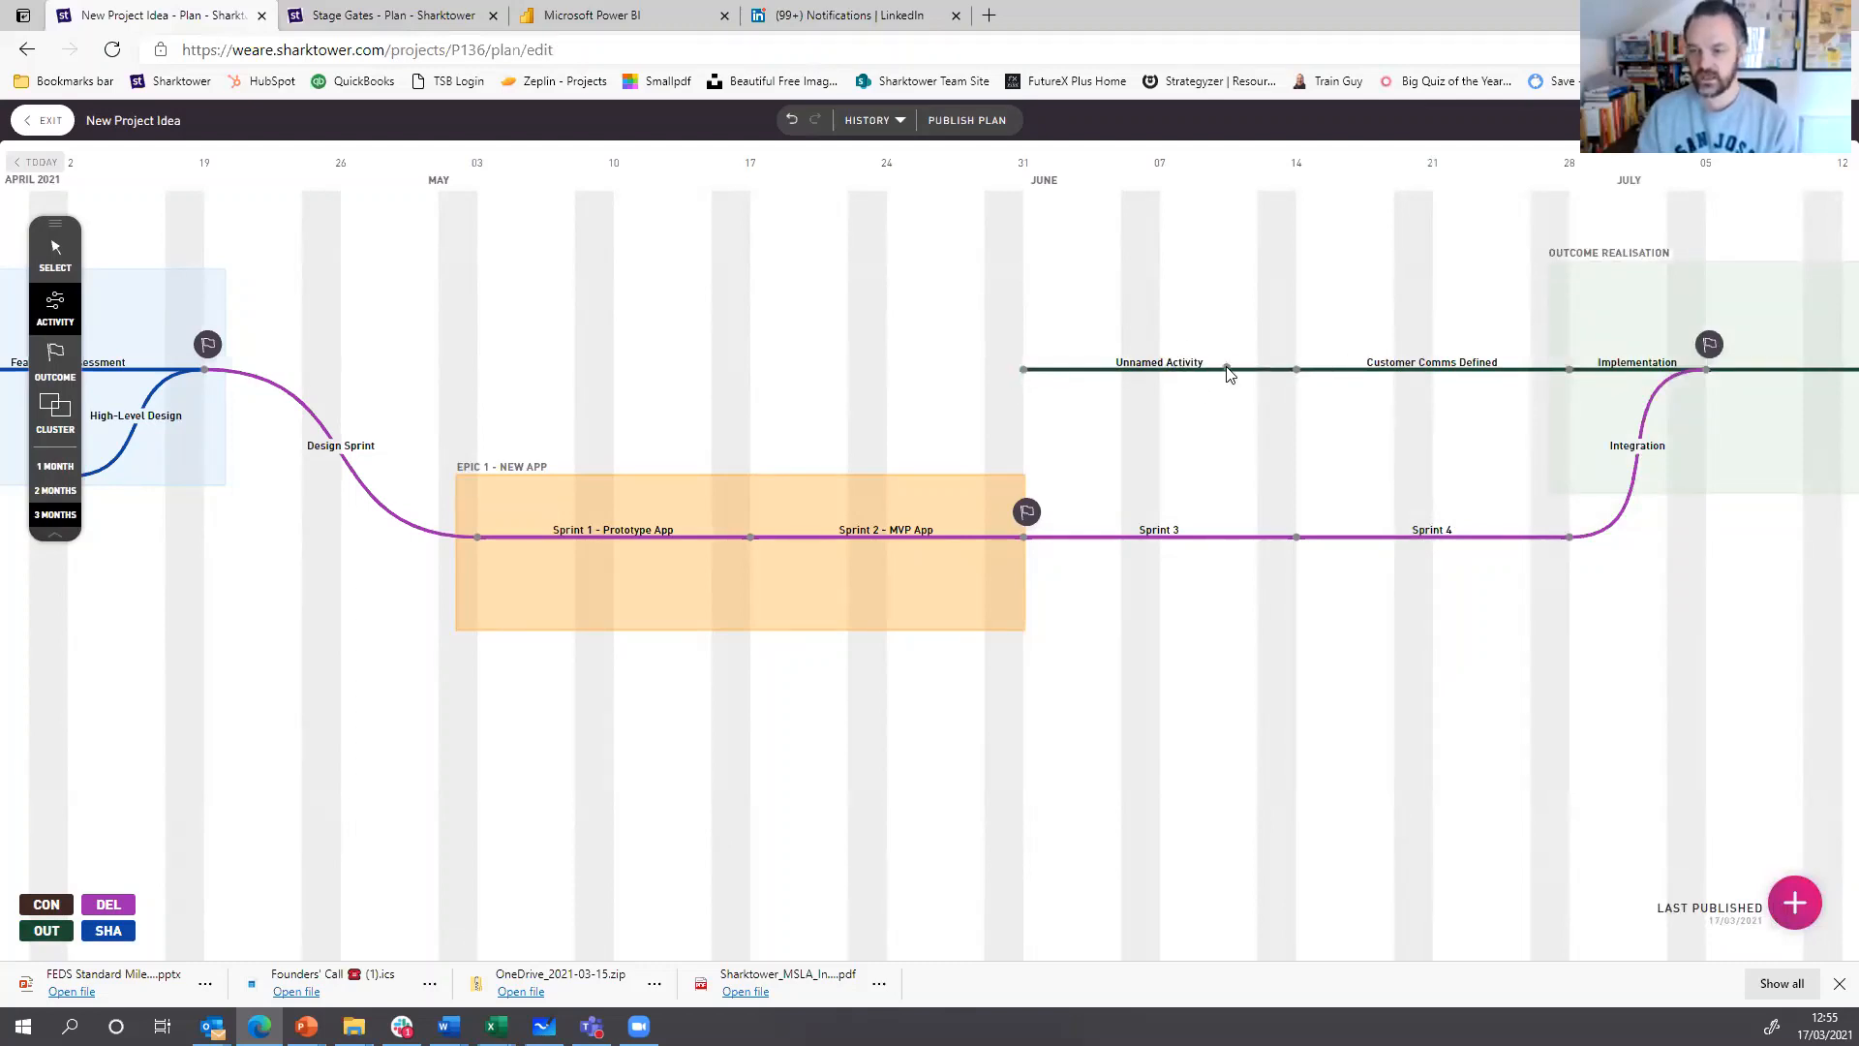
{"action": "mouse_move", "coordinate": [1234, 286]}
{"action": "left_mouse_down"}
{"action": "mouse_move", "coordinate": [1494, 323]}
{"action": "mouse_move", "coordinate": [1295, 307]}
{"action": "mouse_move", "coordinate": [1309, 324]}
{"action": "left_mouse_up"}
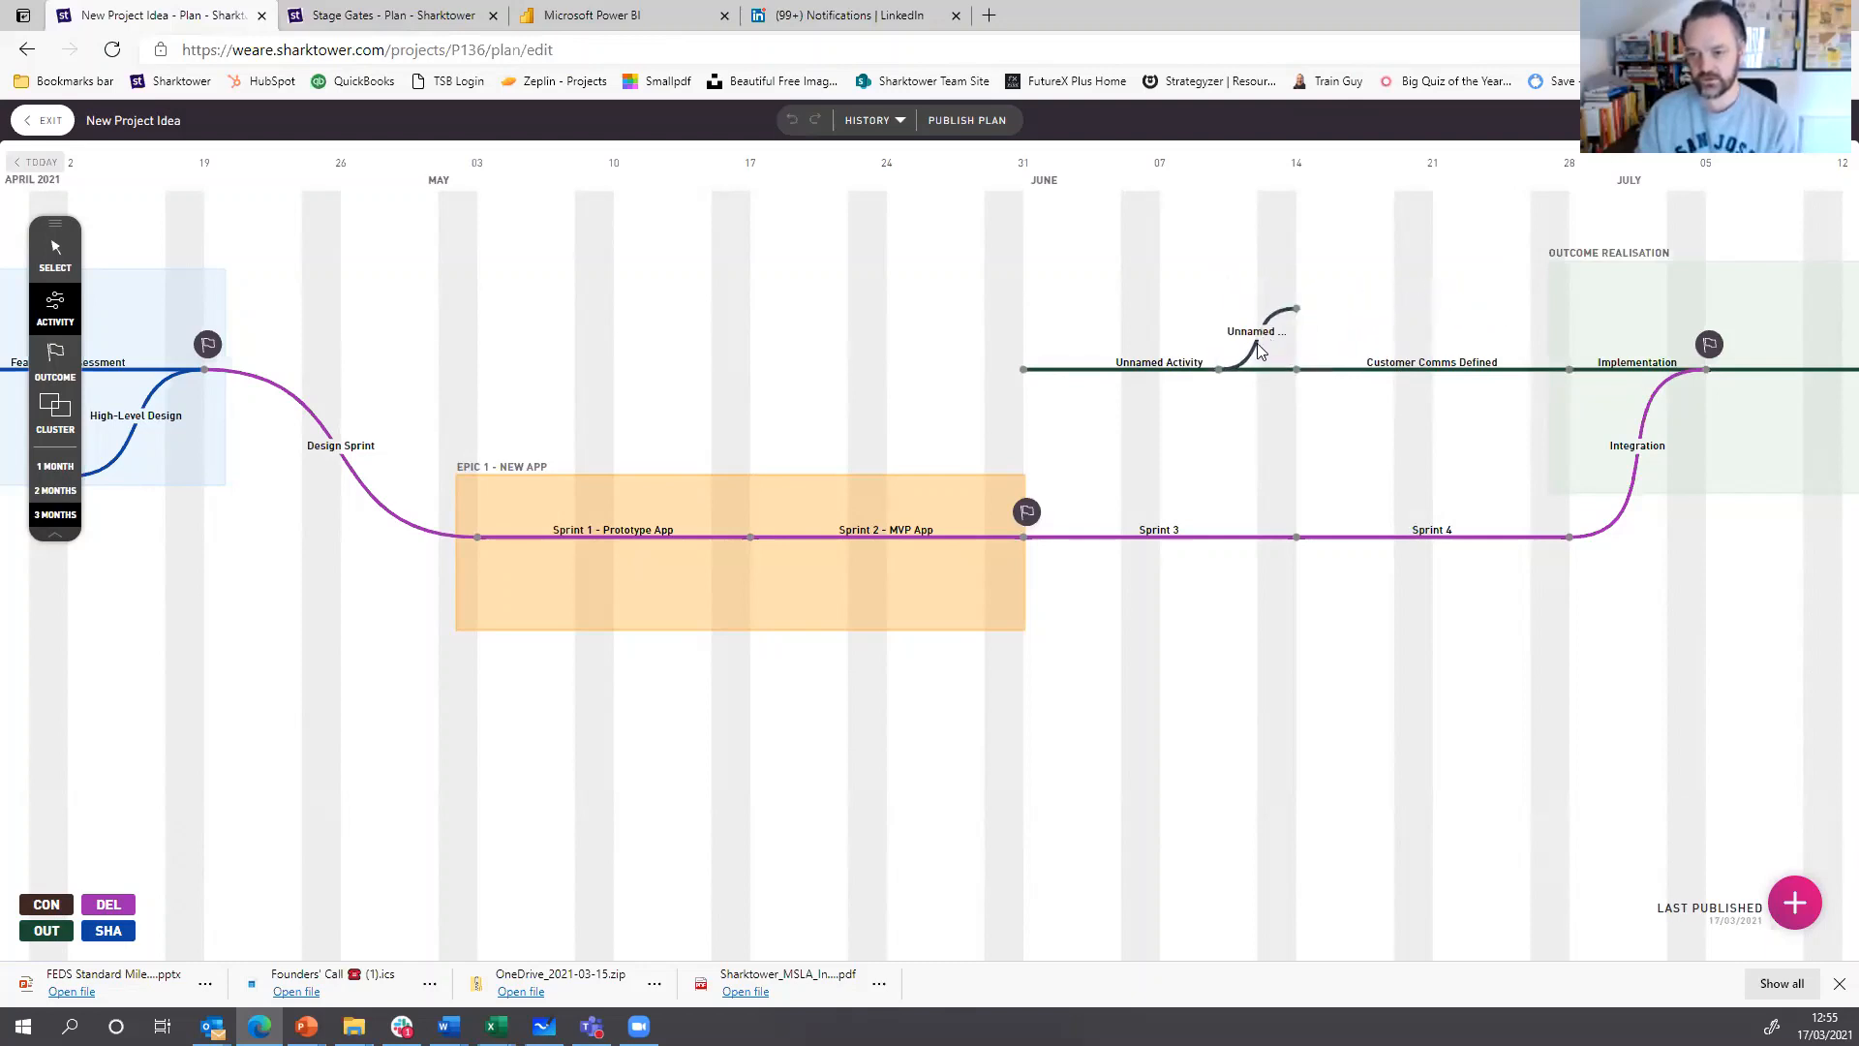
{"action": "left_click", "coordinate": [1258, 343]}
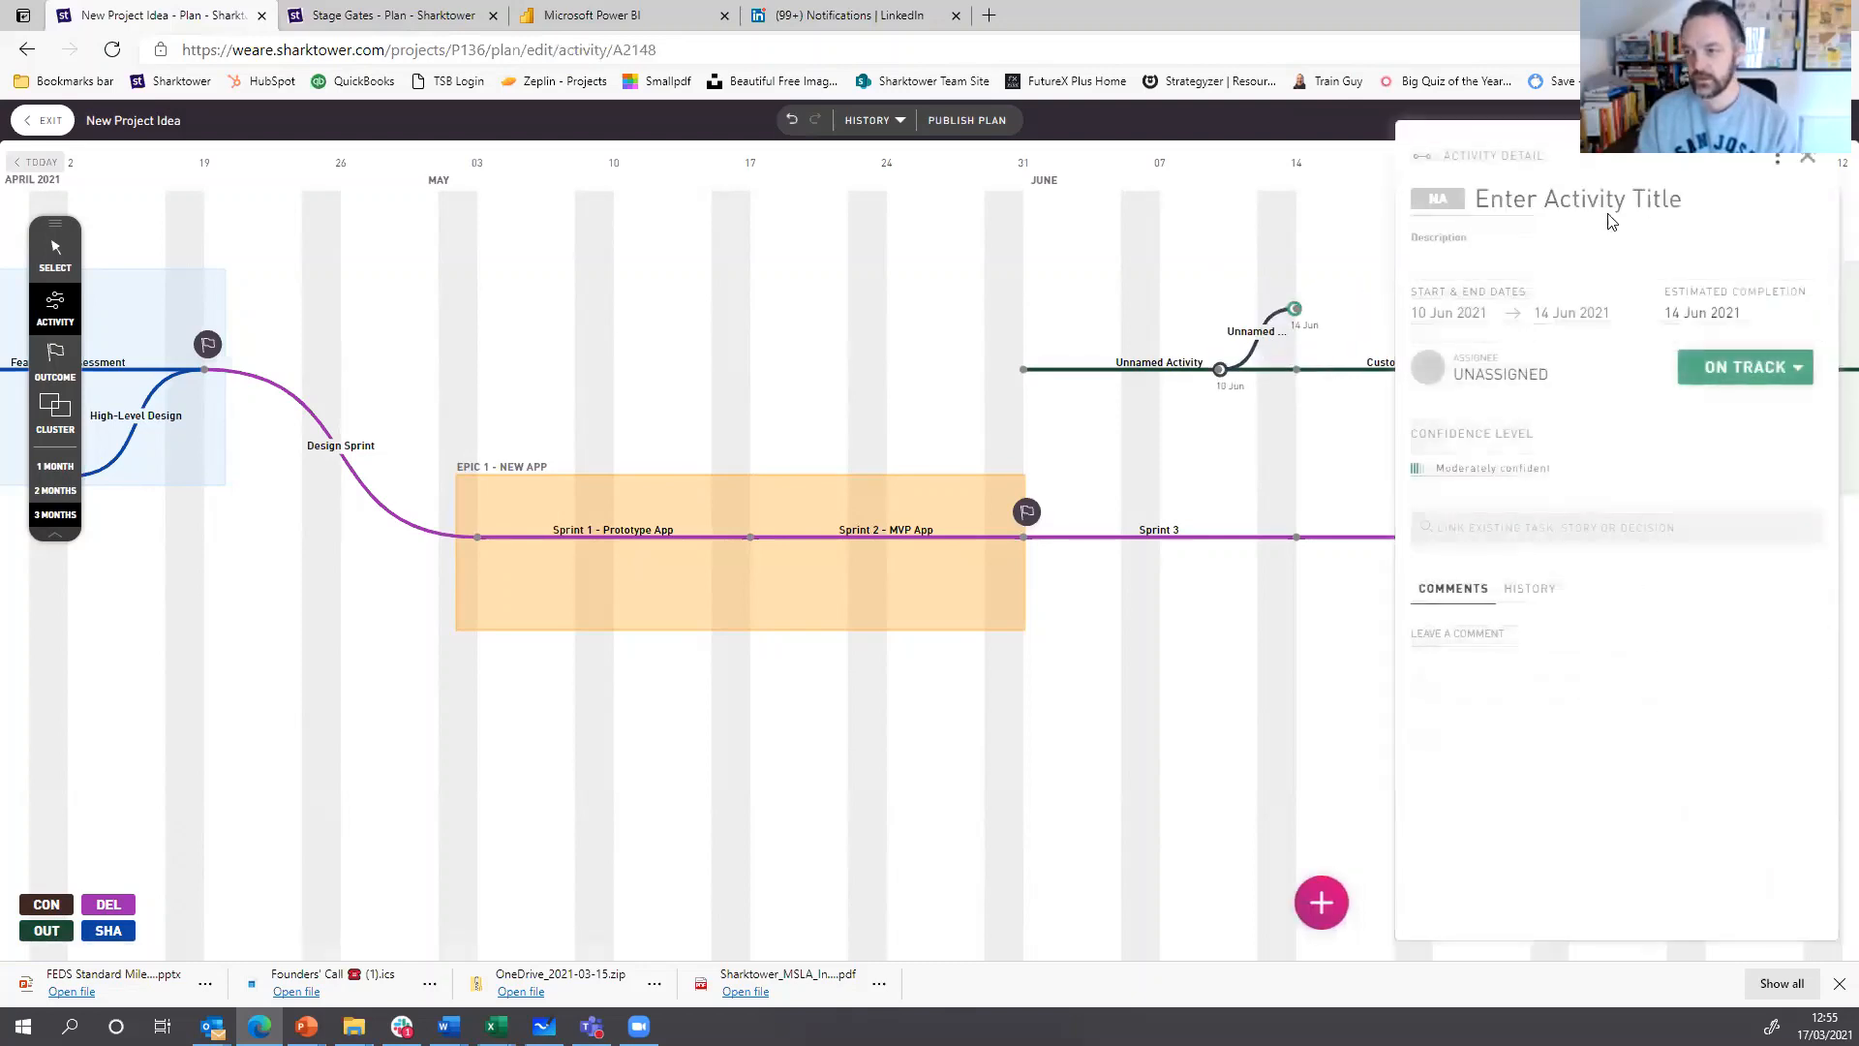
{"action": "left_click", "coordinate": [1777, 161]}
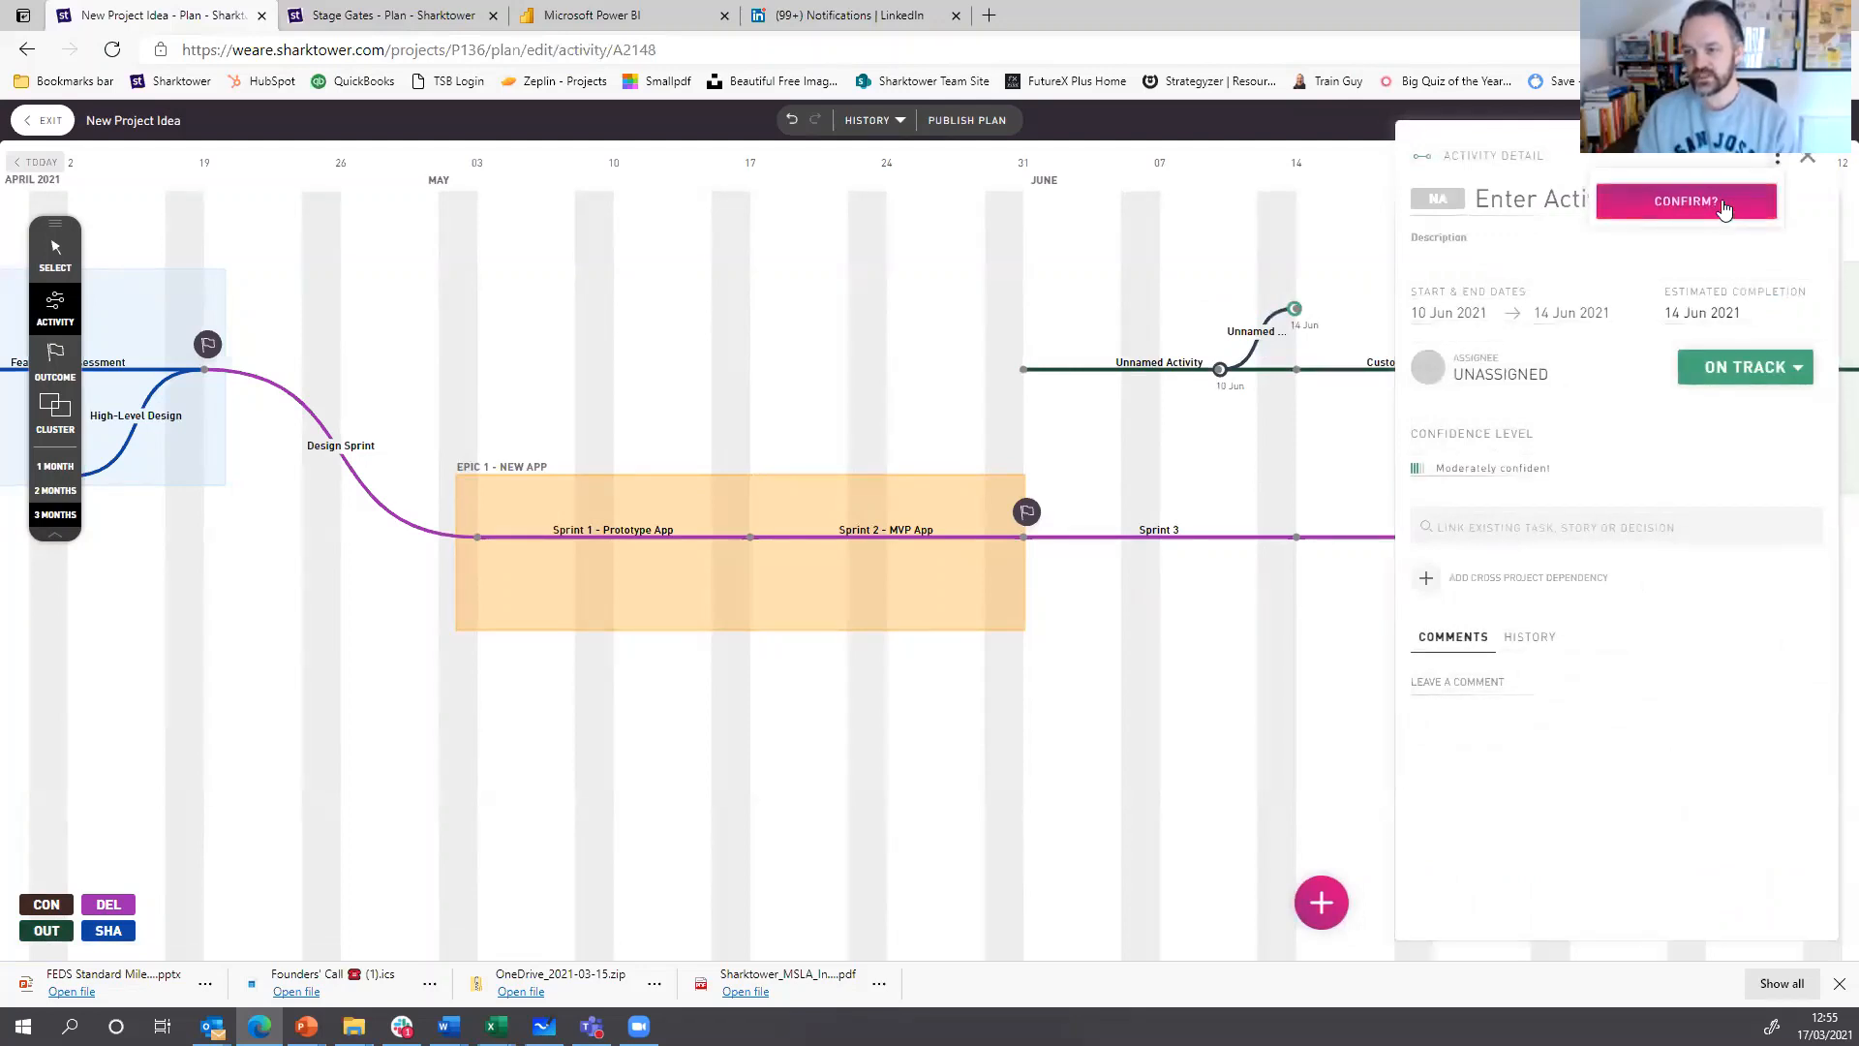
{"action": "left_click", "coordinate": [1728, 203]}
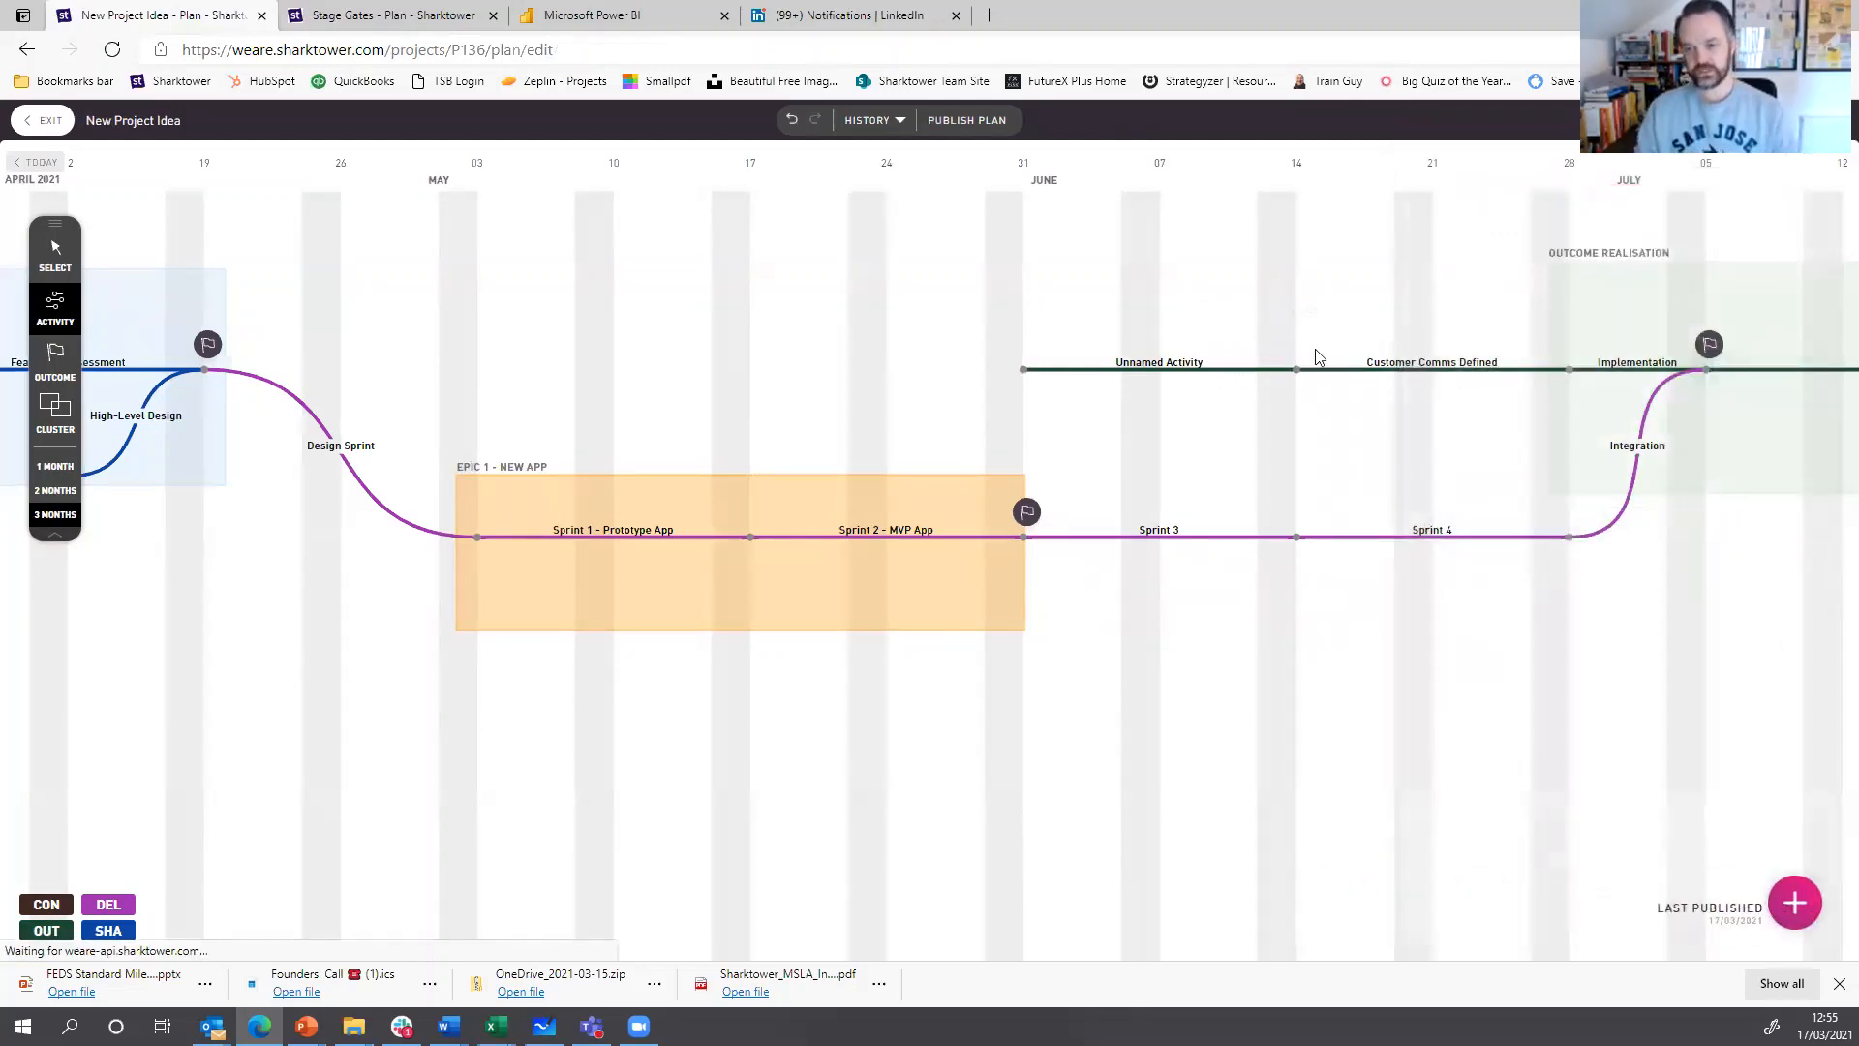
- Title the unnamed 31 May to 14 June activity Marketing Plan and close its details
{"action": "left_click", "coordinate": [1191, 378]}
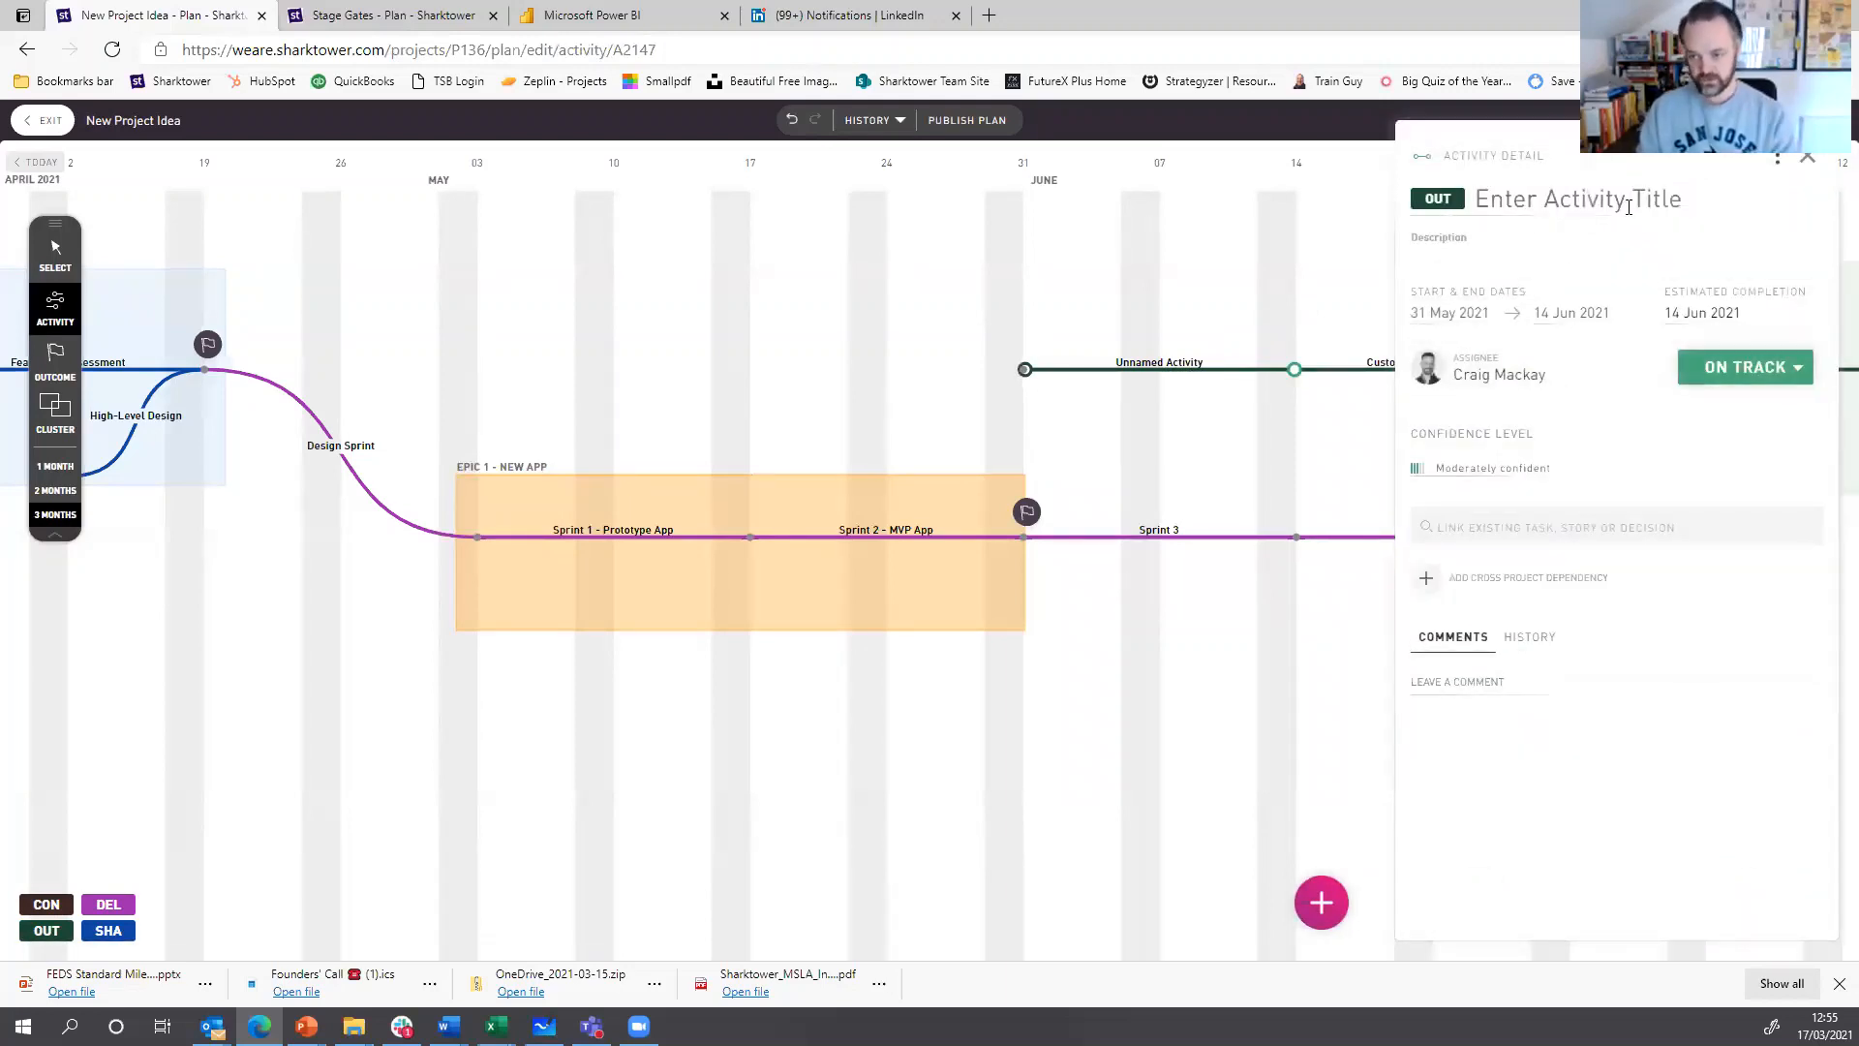
{"action": "type", "text": "Marketing Plan"}
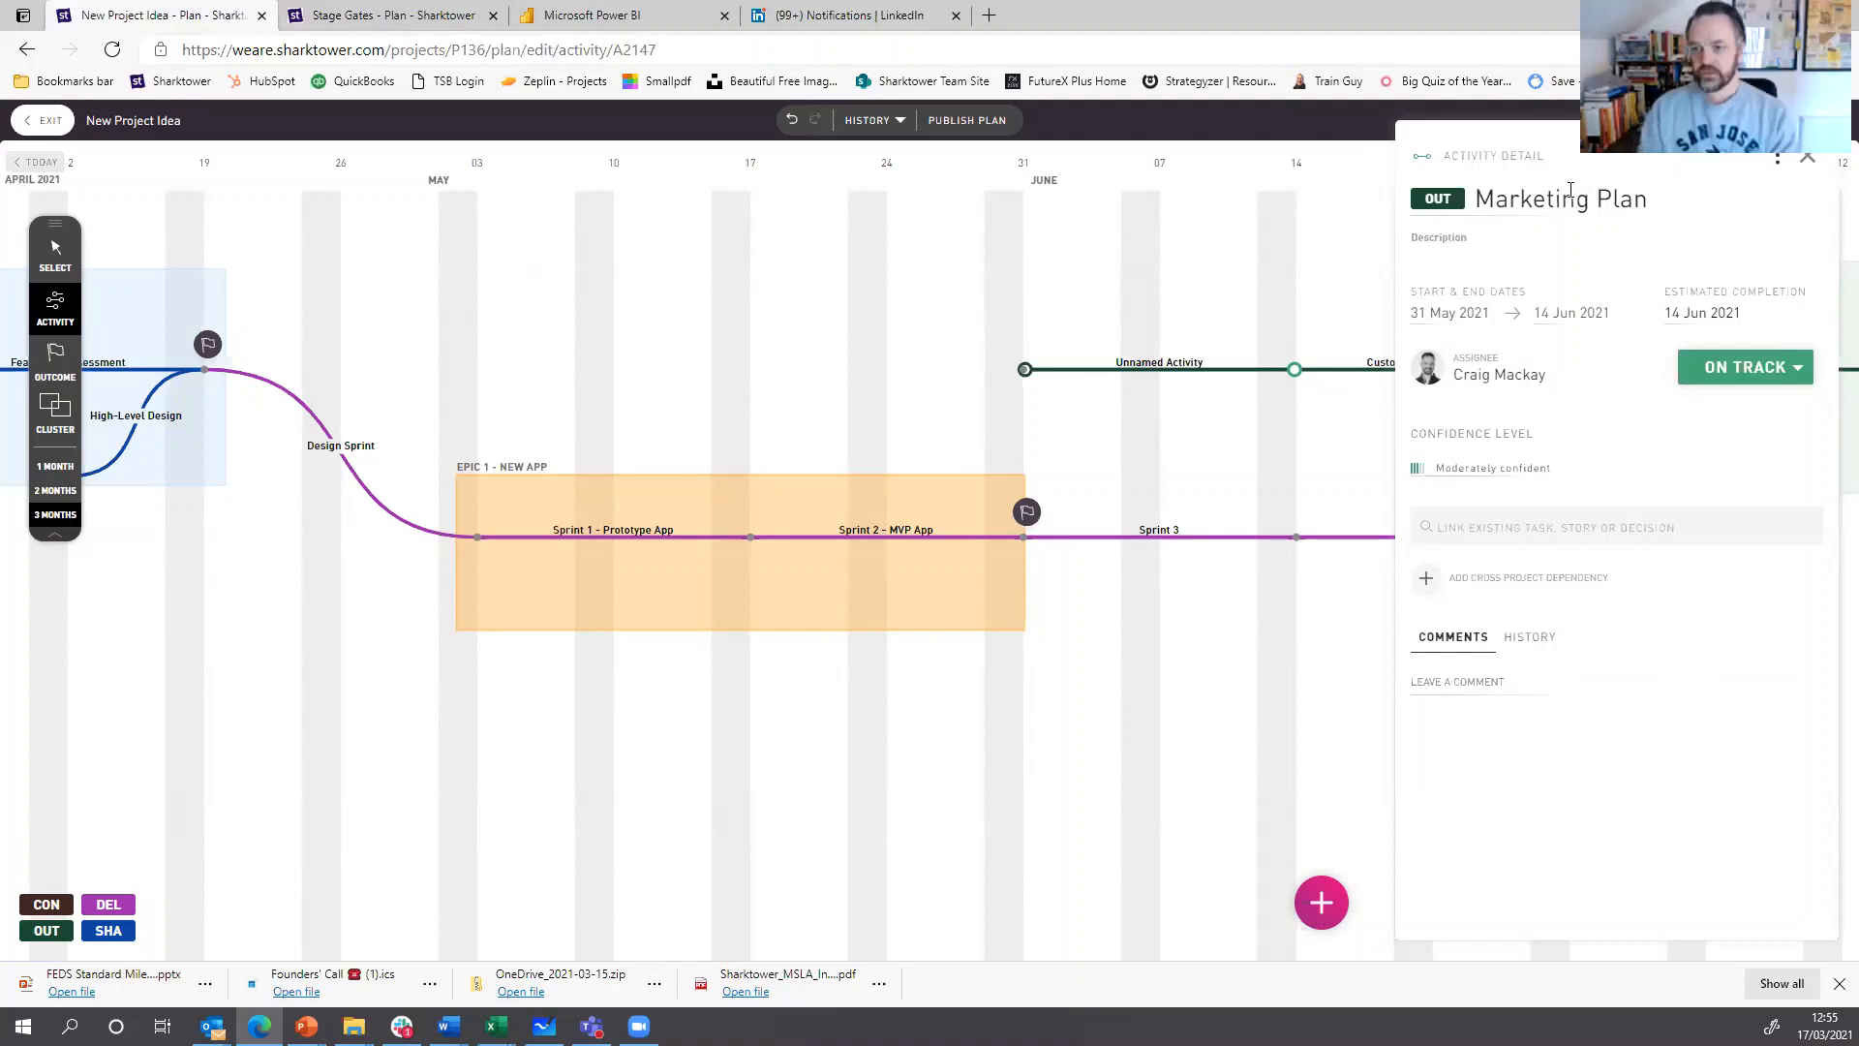
{"action": "left_click", "coordinate": [1350, 470]}
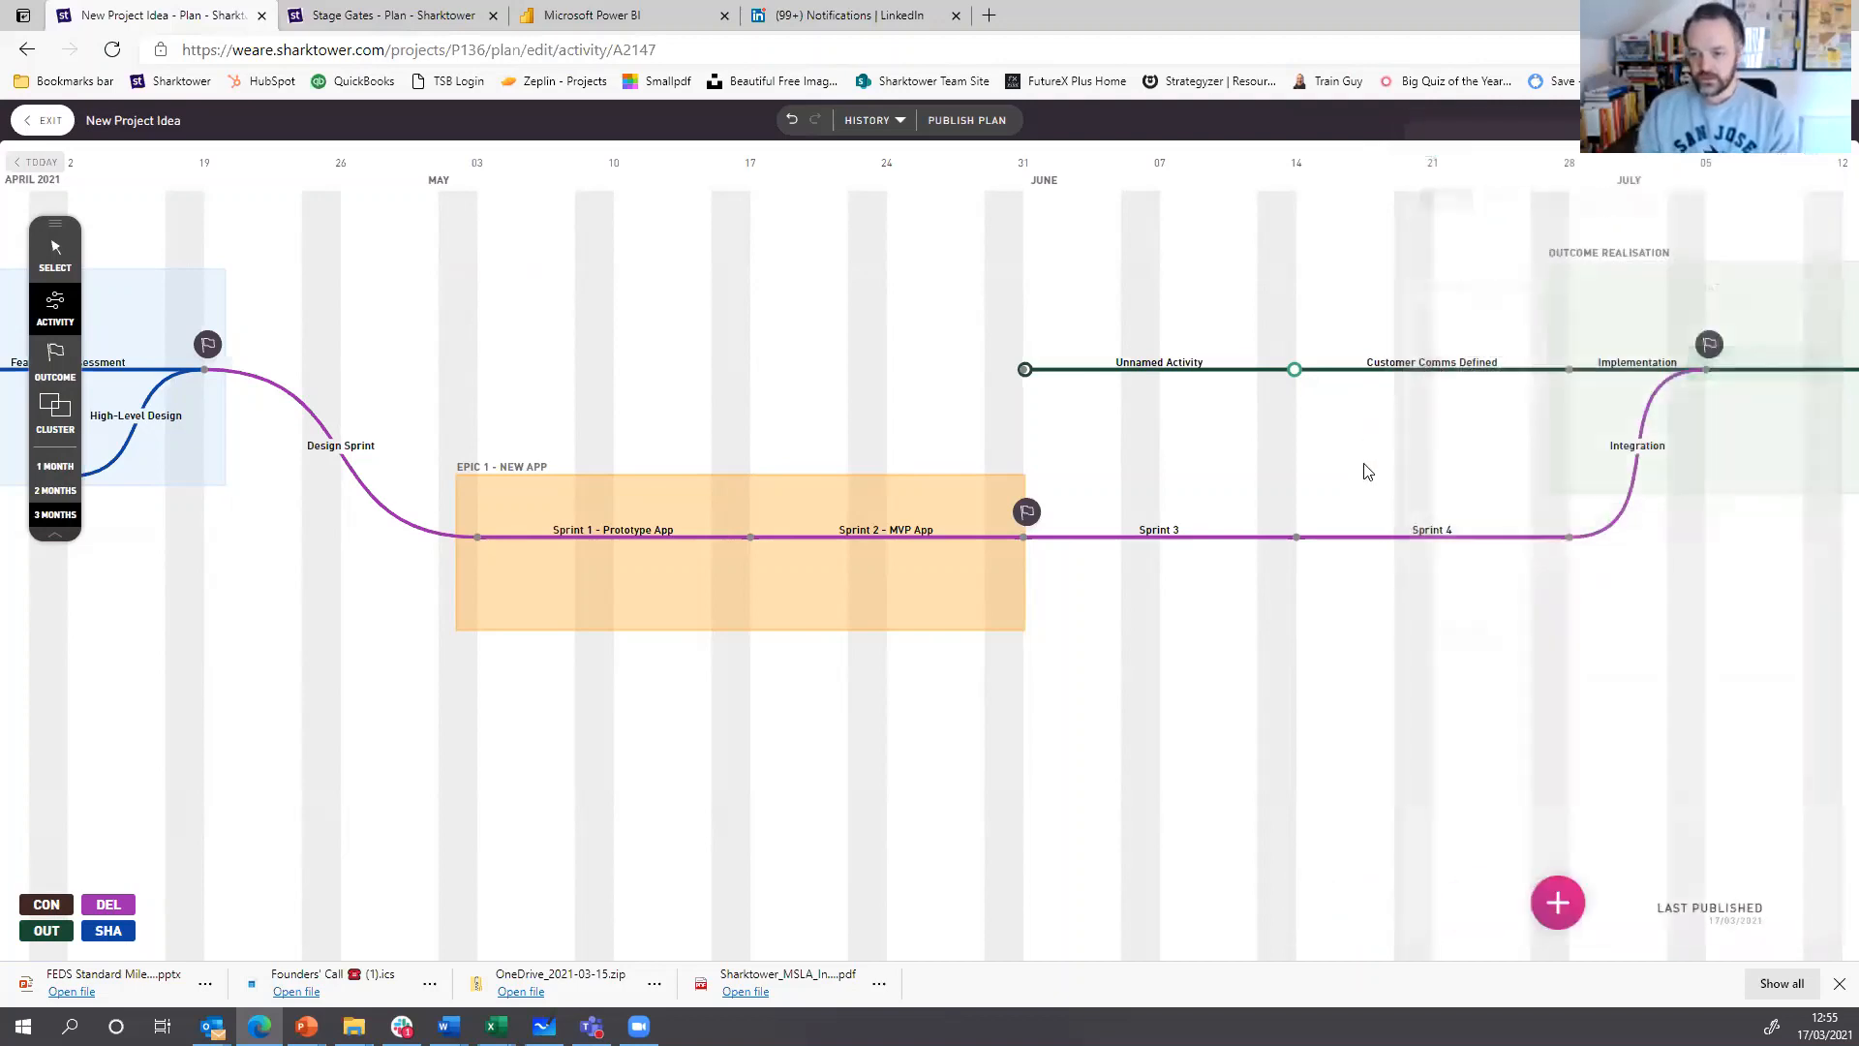
- Rename the Implementation activity to Business Readiness and close its details
{"action": "left_click", "coordinate": [1614, 375]}
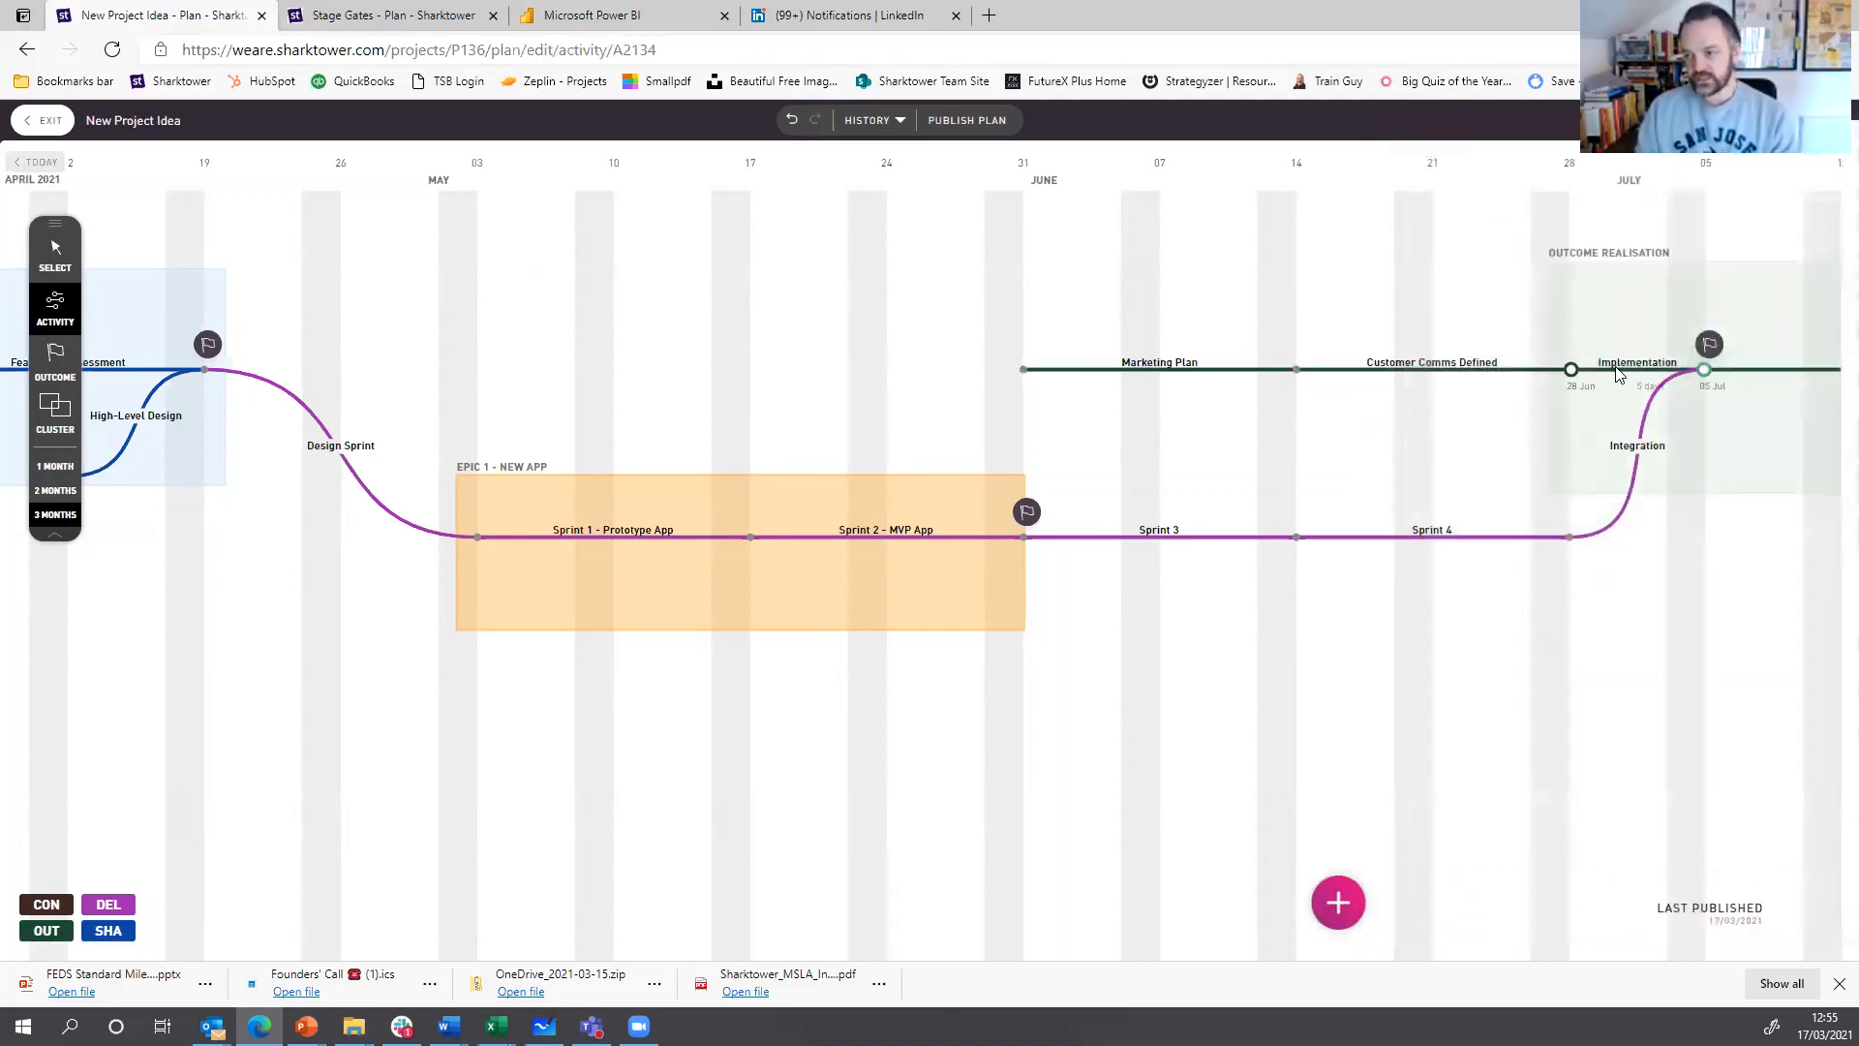
{"action": "left_click_drag", "start_coordinate": [1489, 196], "coordinate": [1667, 216]}
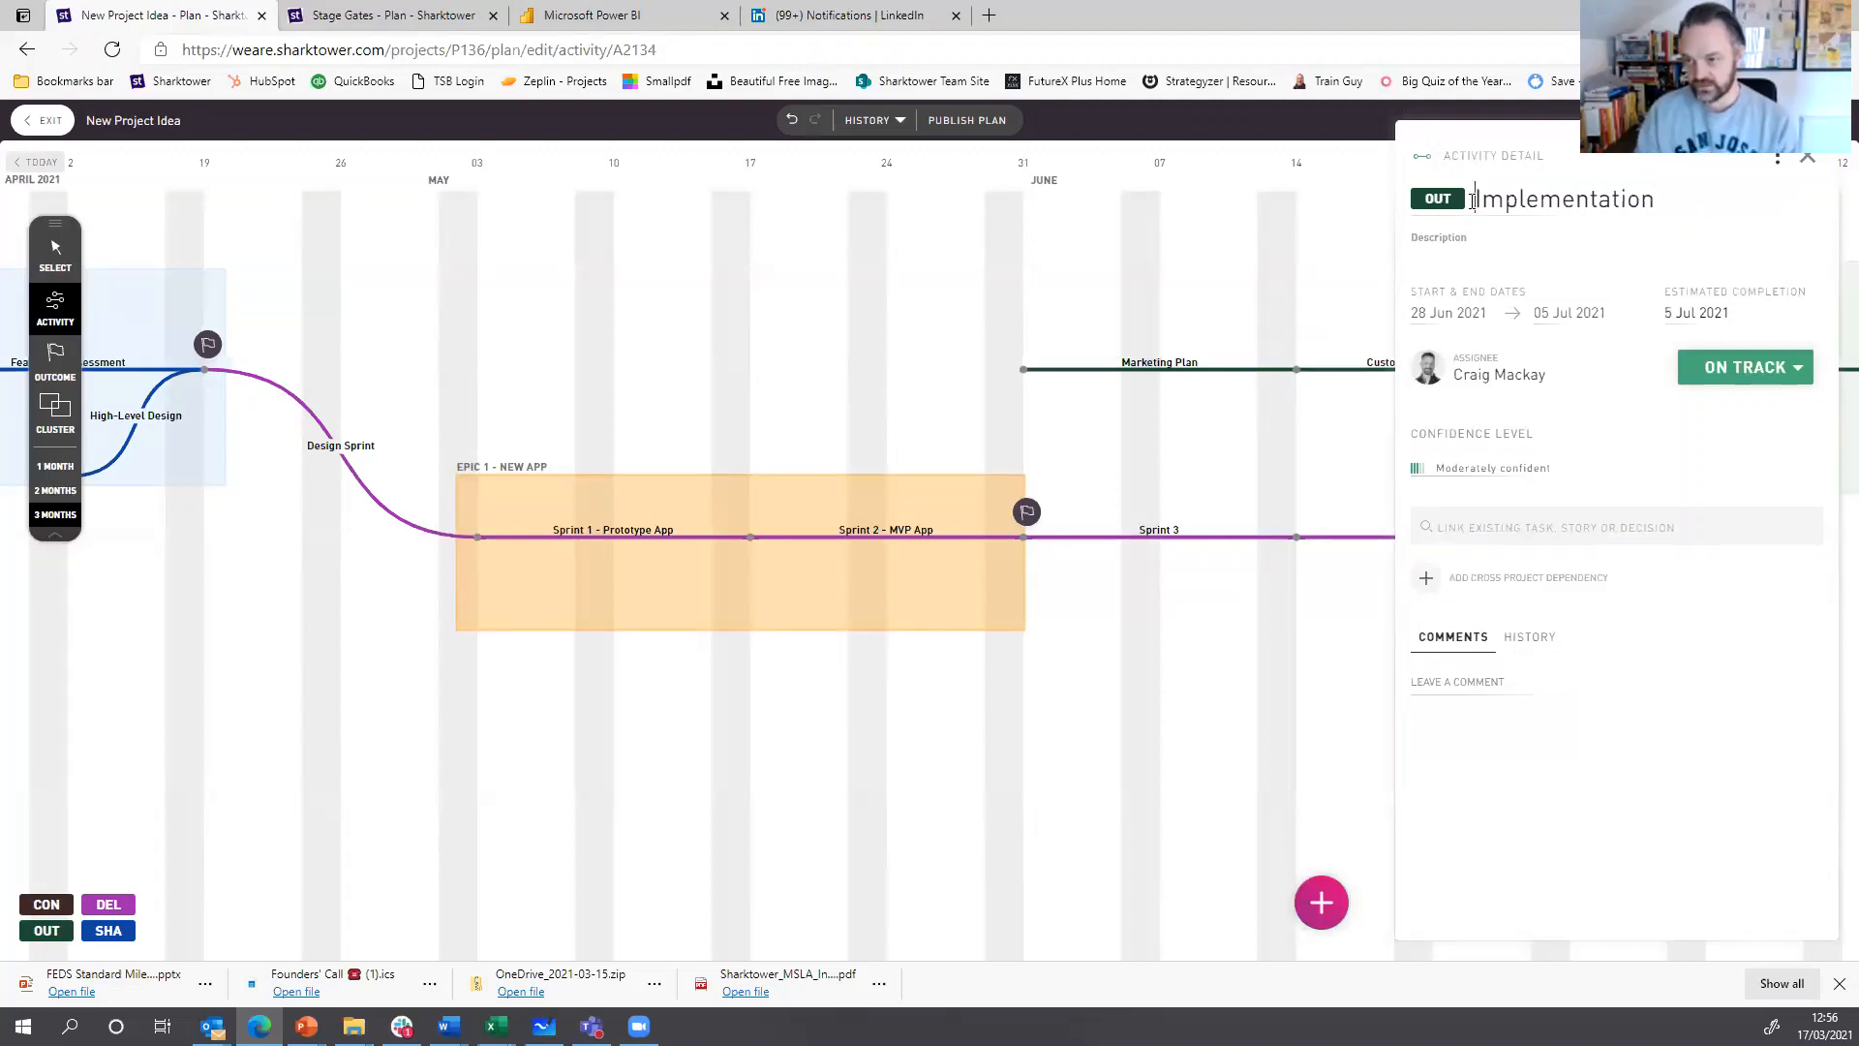
{"action": "left_click_drag", "start_coordinate": [1473, 201], "coordinate": [1692, 204]}
{"action": "type", "text": "Bus"}
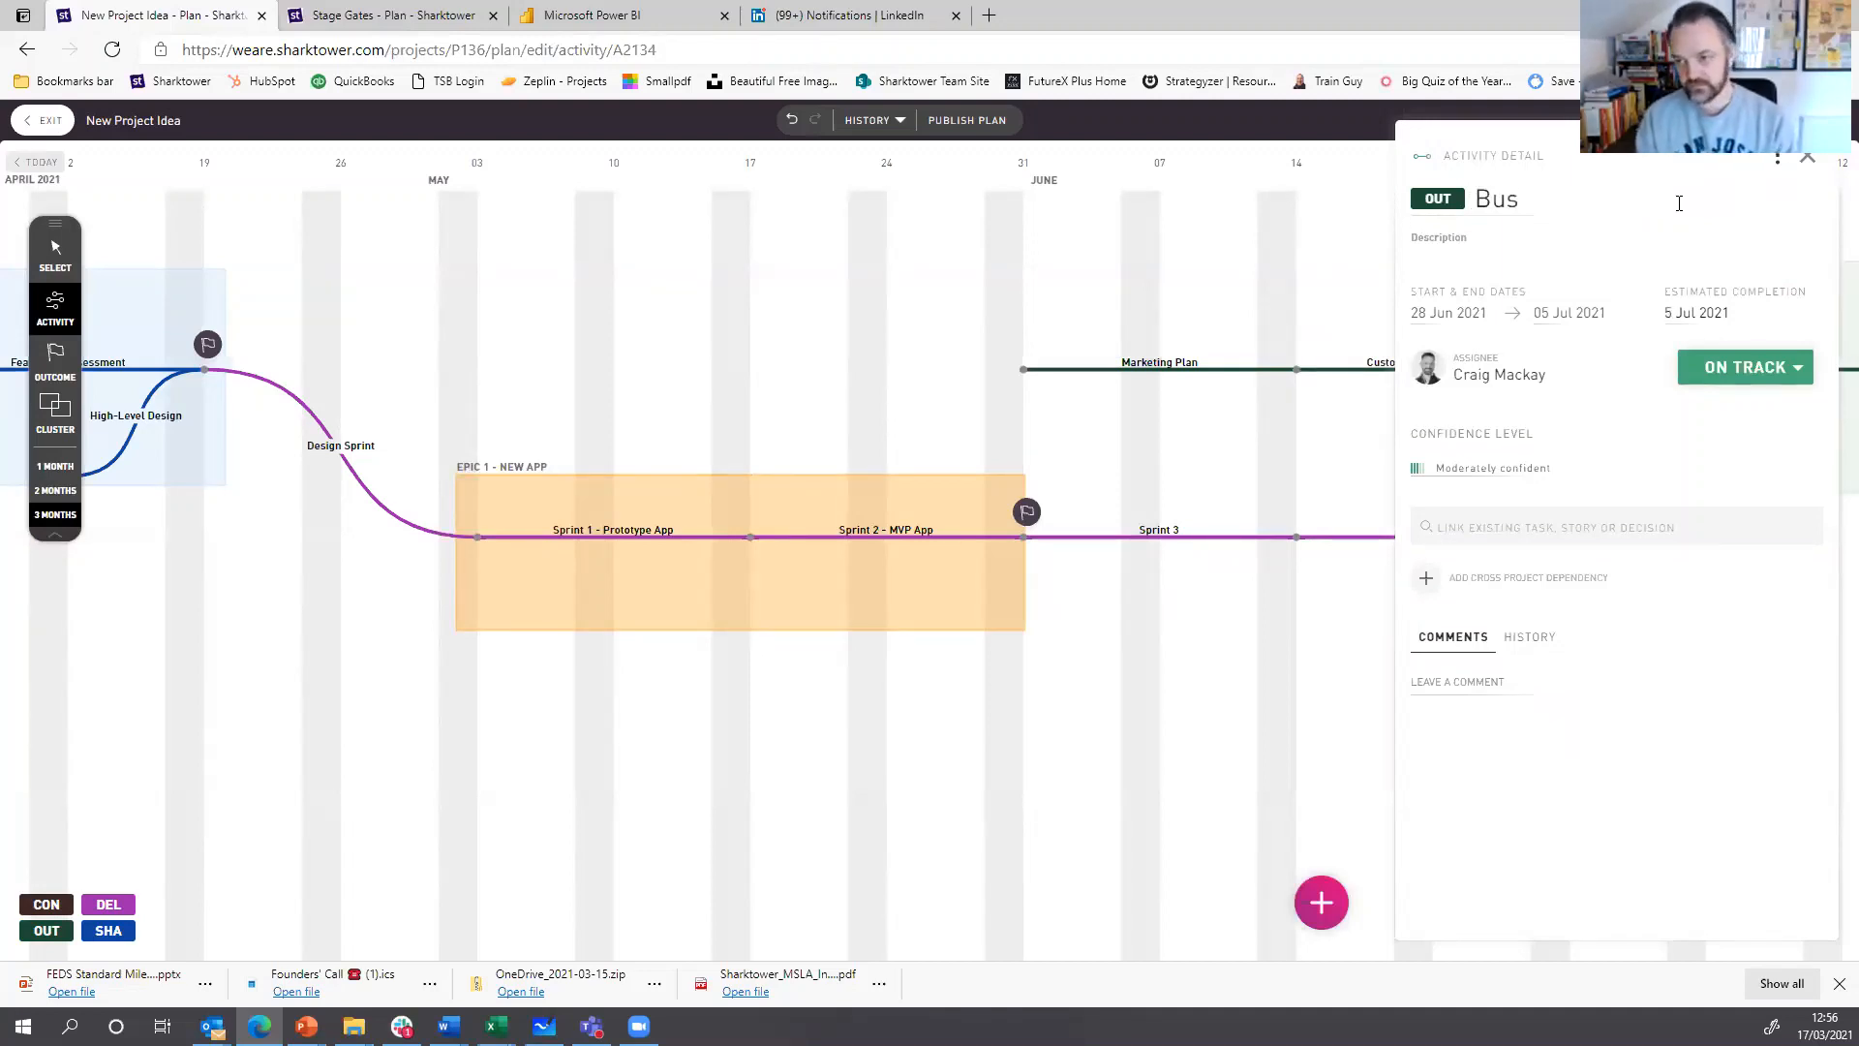
{"action": "type", "text": "iness Readiness"}
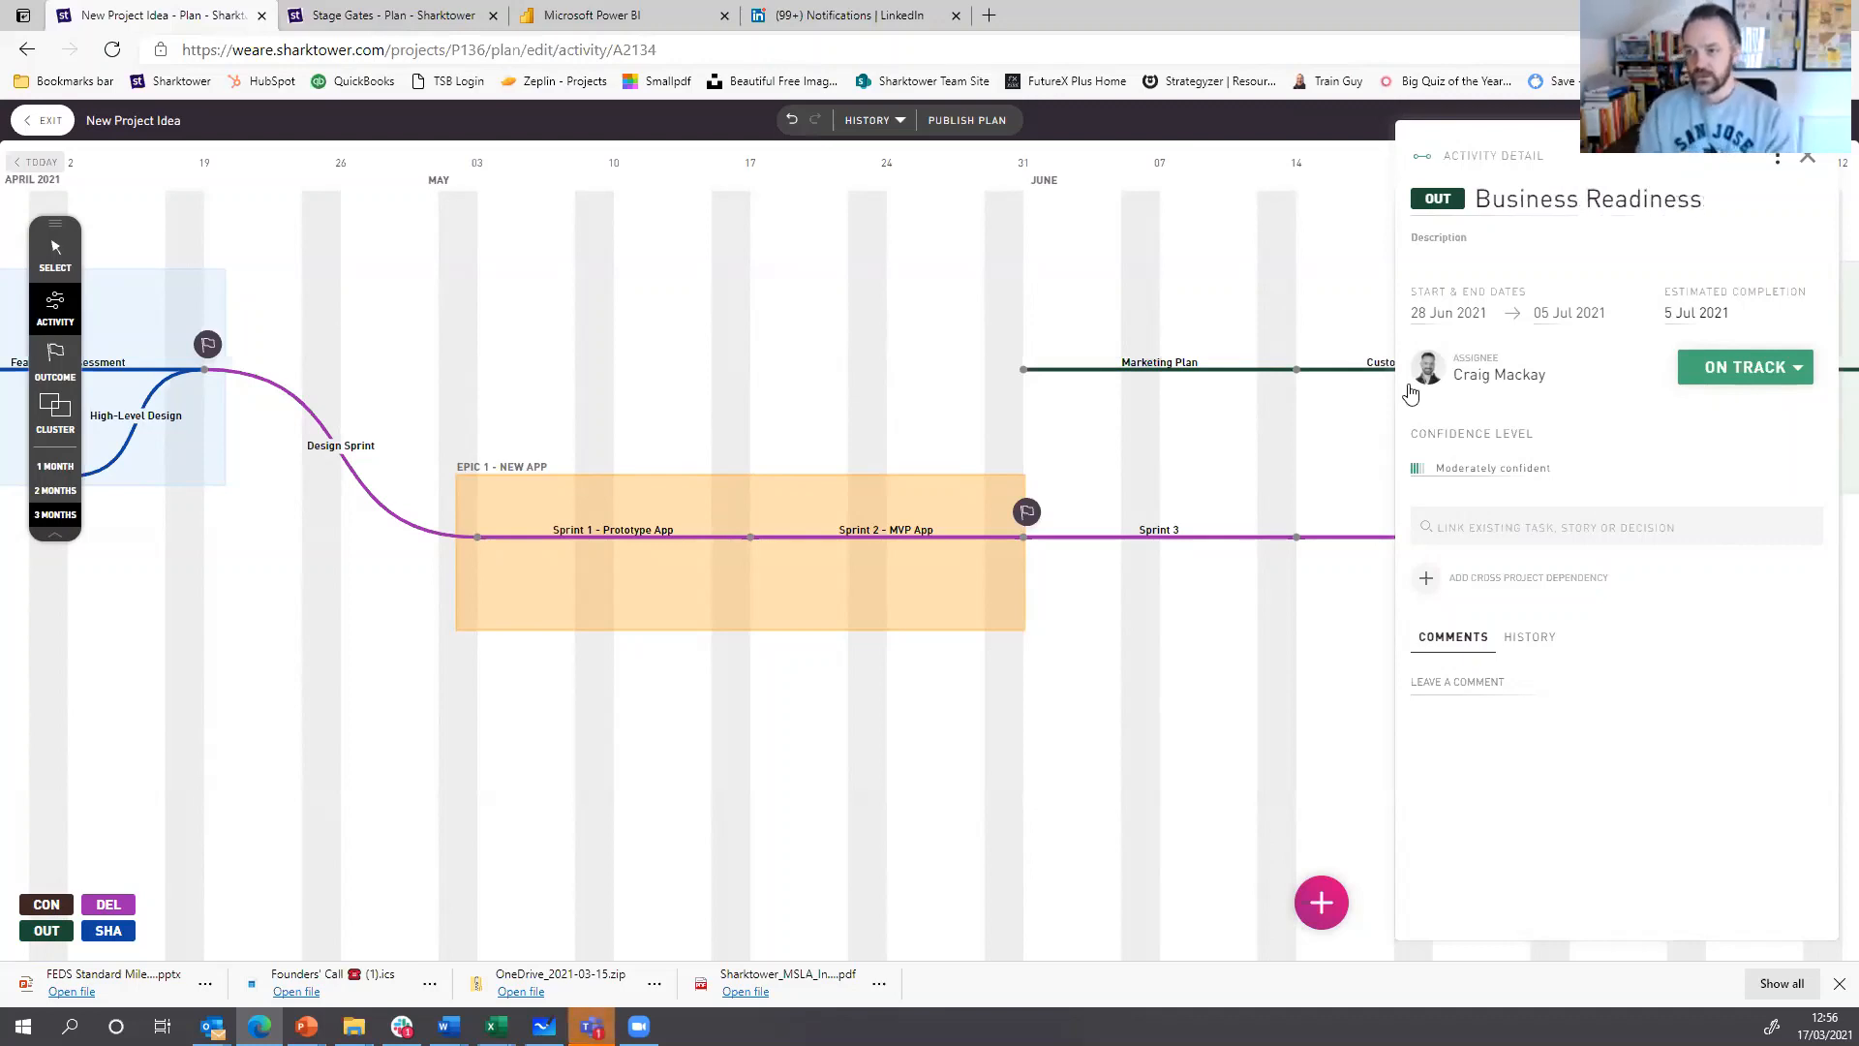
{"action": "left_click", "coordinate": [1313, 447]}
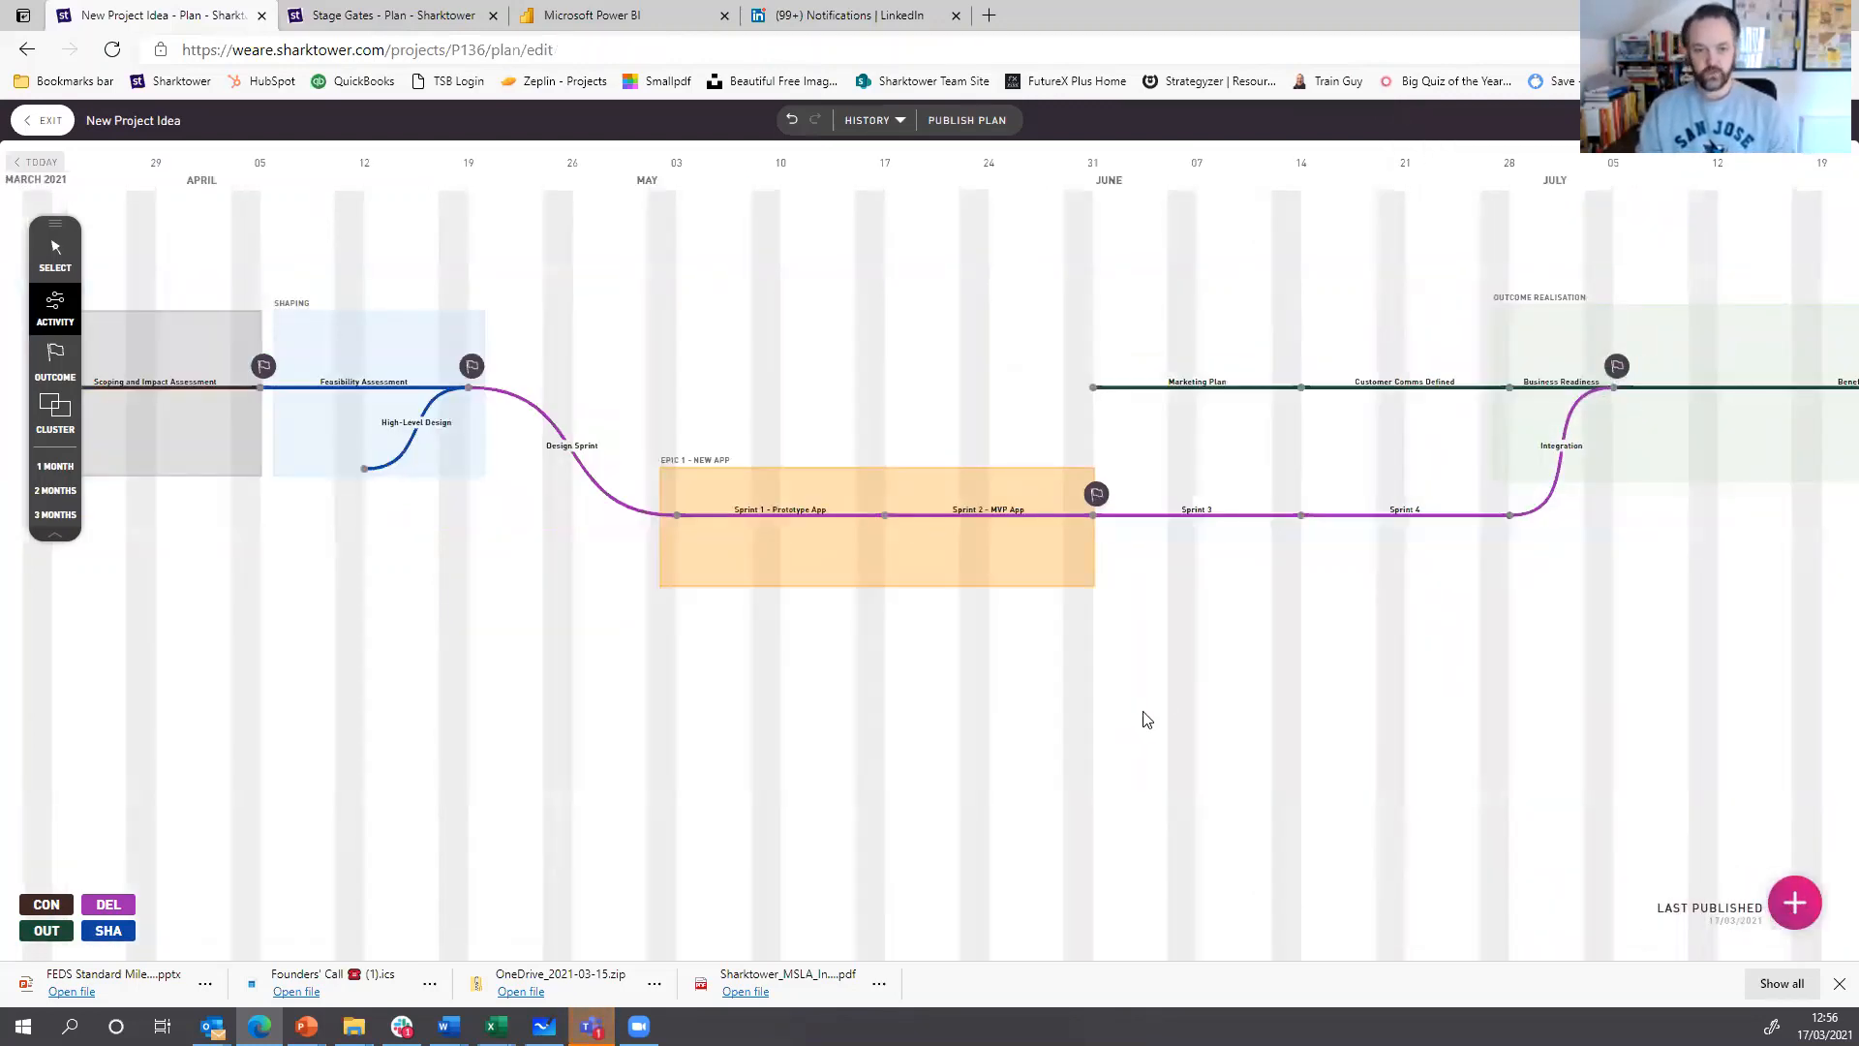
- Rename the 5 July outcome at the start of Benefit Realisation to "Customers can apply online!" and save it
{"action": "left_click_drag", "start_coordinate": [1142, 717], "coordinate": [979, 694]}
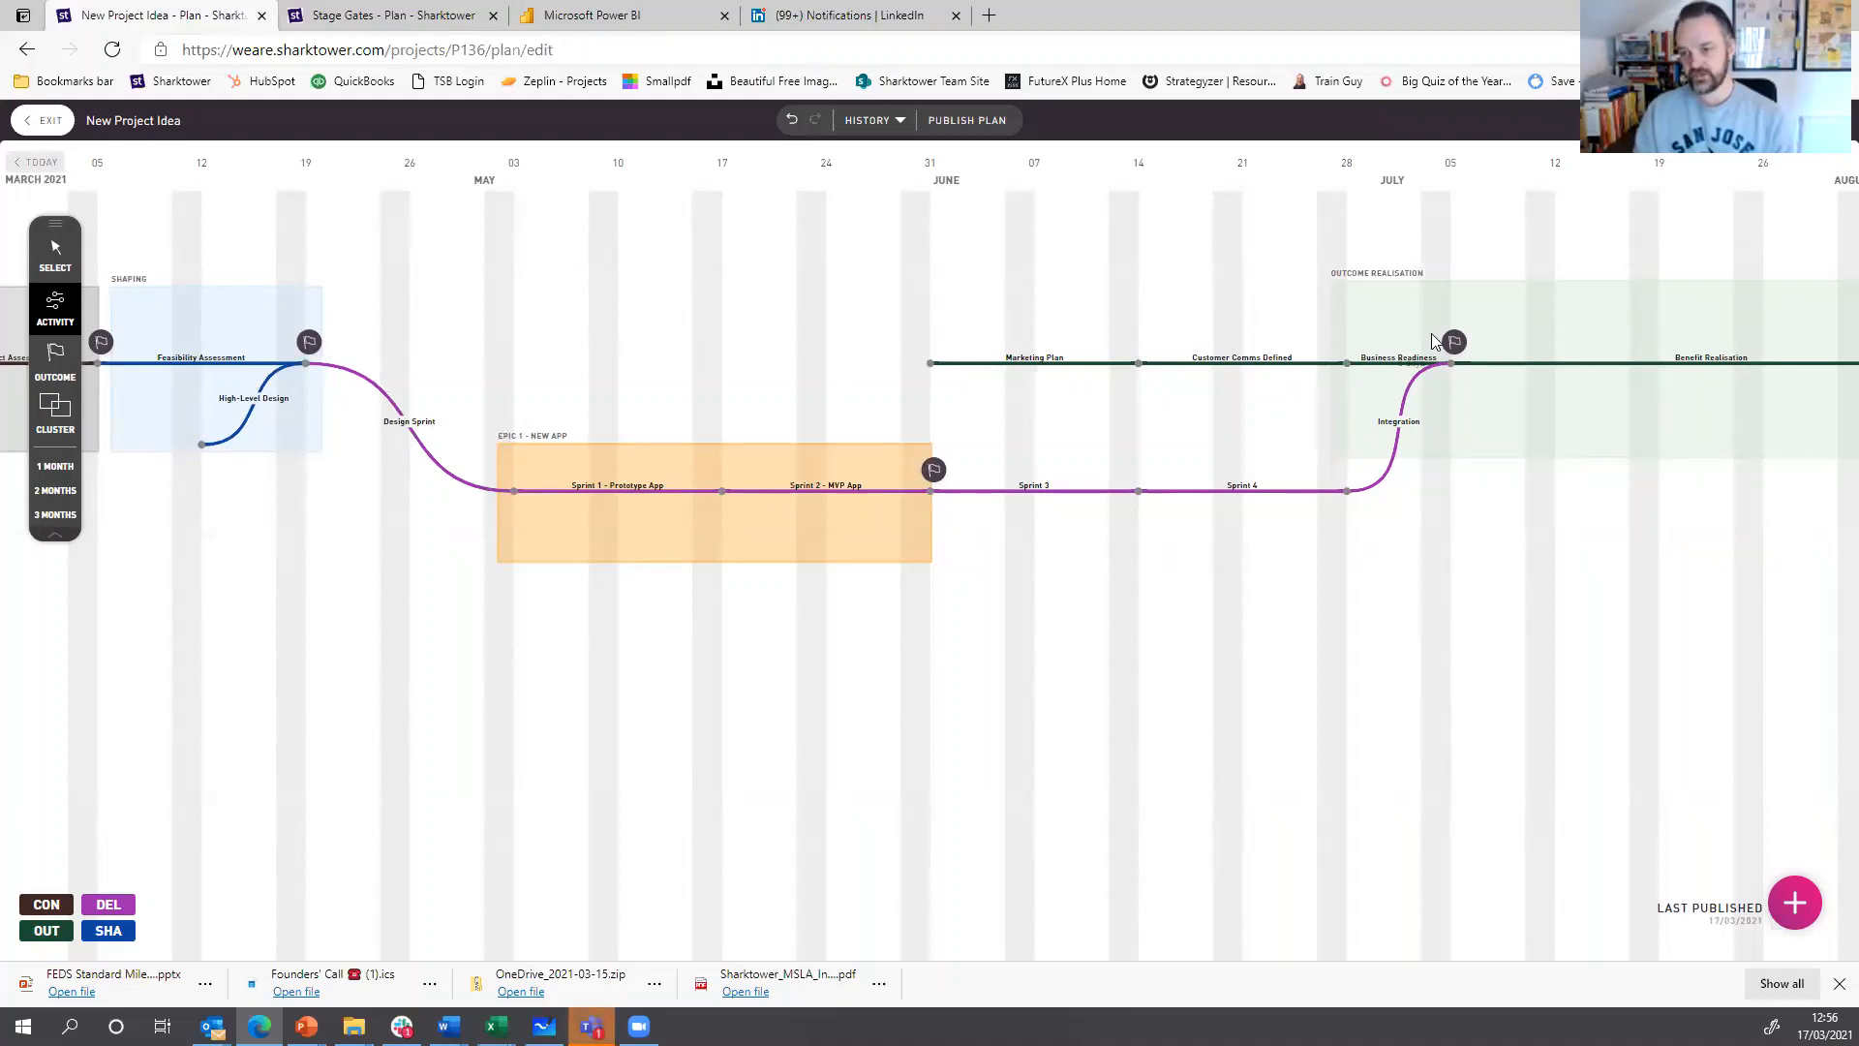
{"action": "scroll", "coordinate": [1162, 591], "scroll_direction": "right", "scroll_amount": 4}
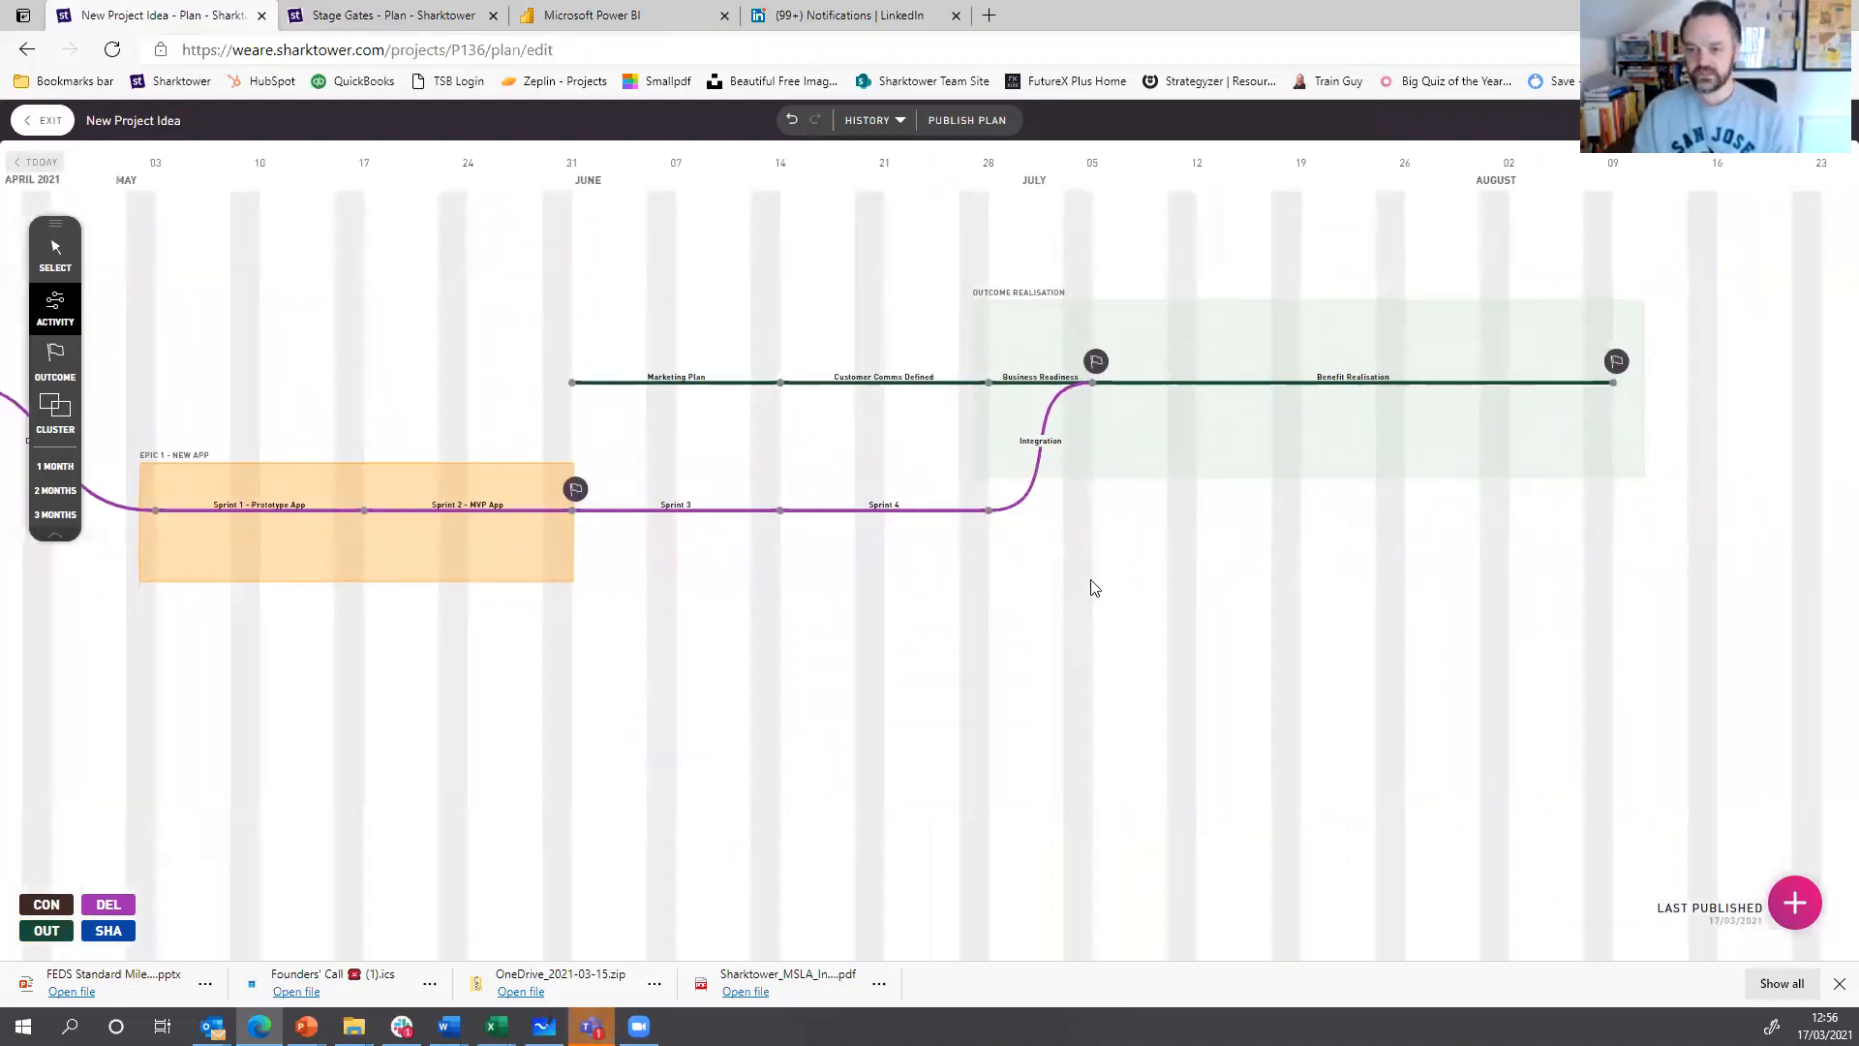
{"action": "left_click", "coordinate": [1104, 363]}
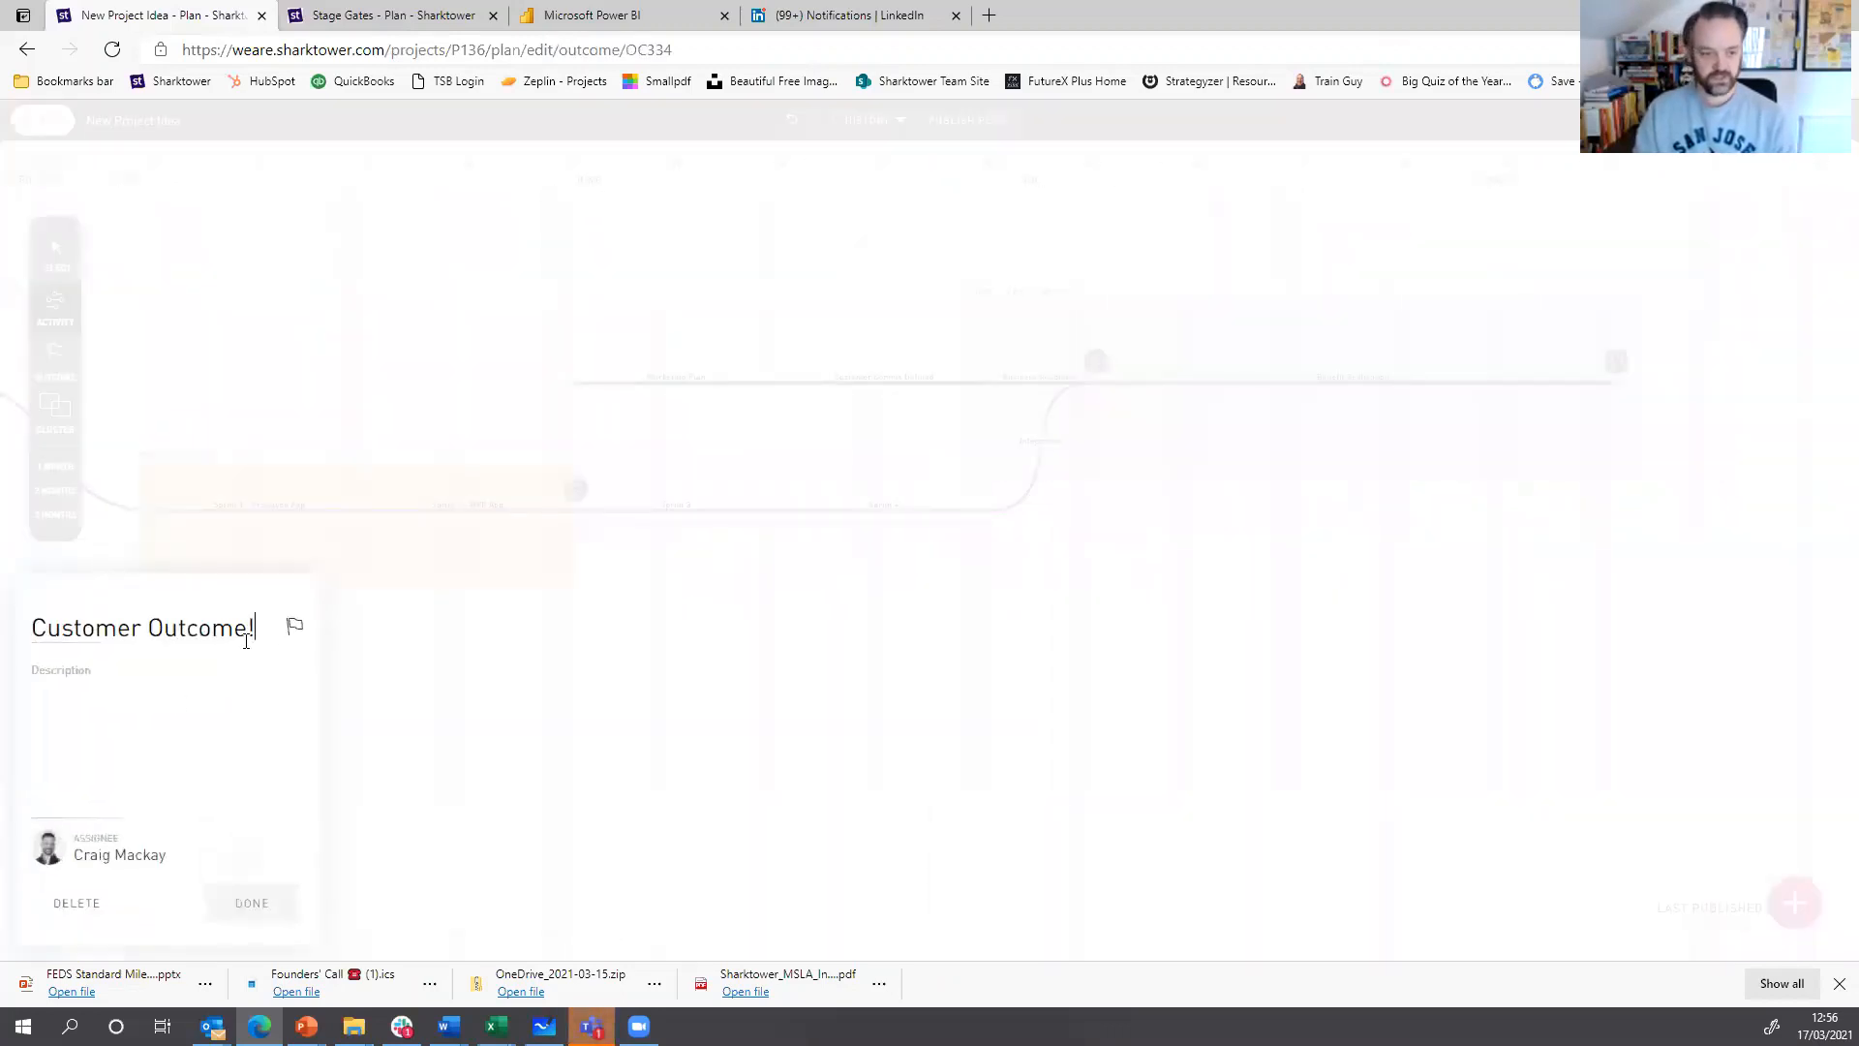
{"action": "left_click_drag", "start_coordinate": [257, 627], "coordinate": [3, 639]}
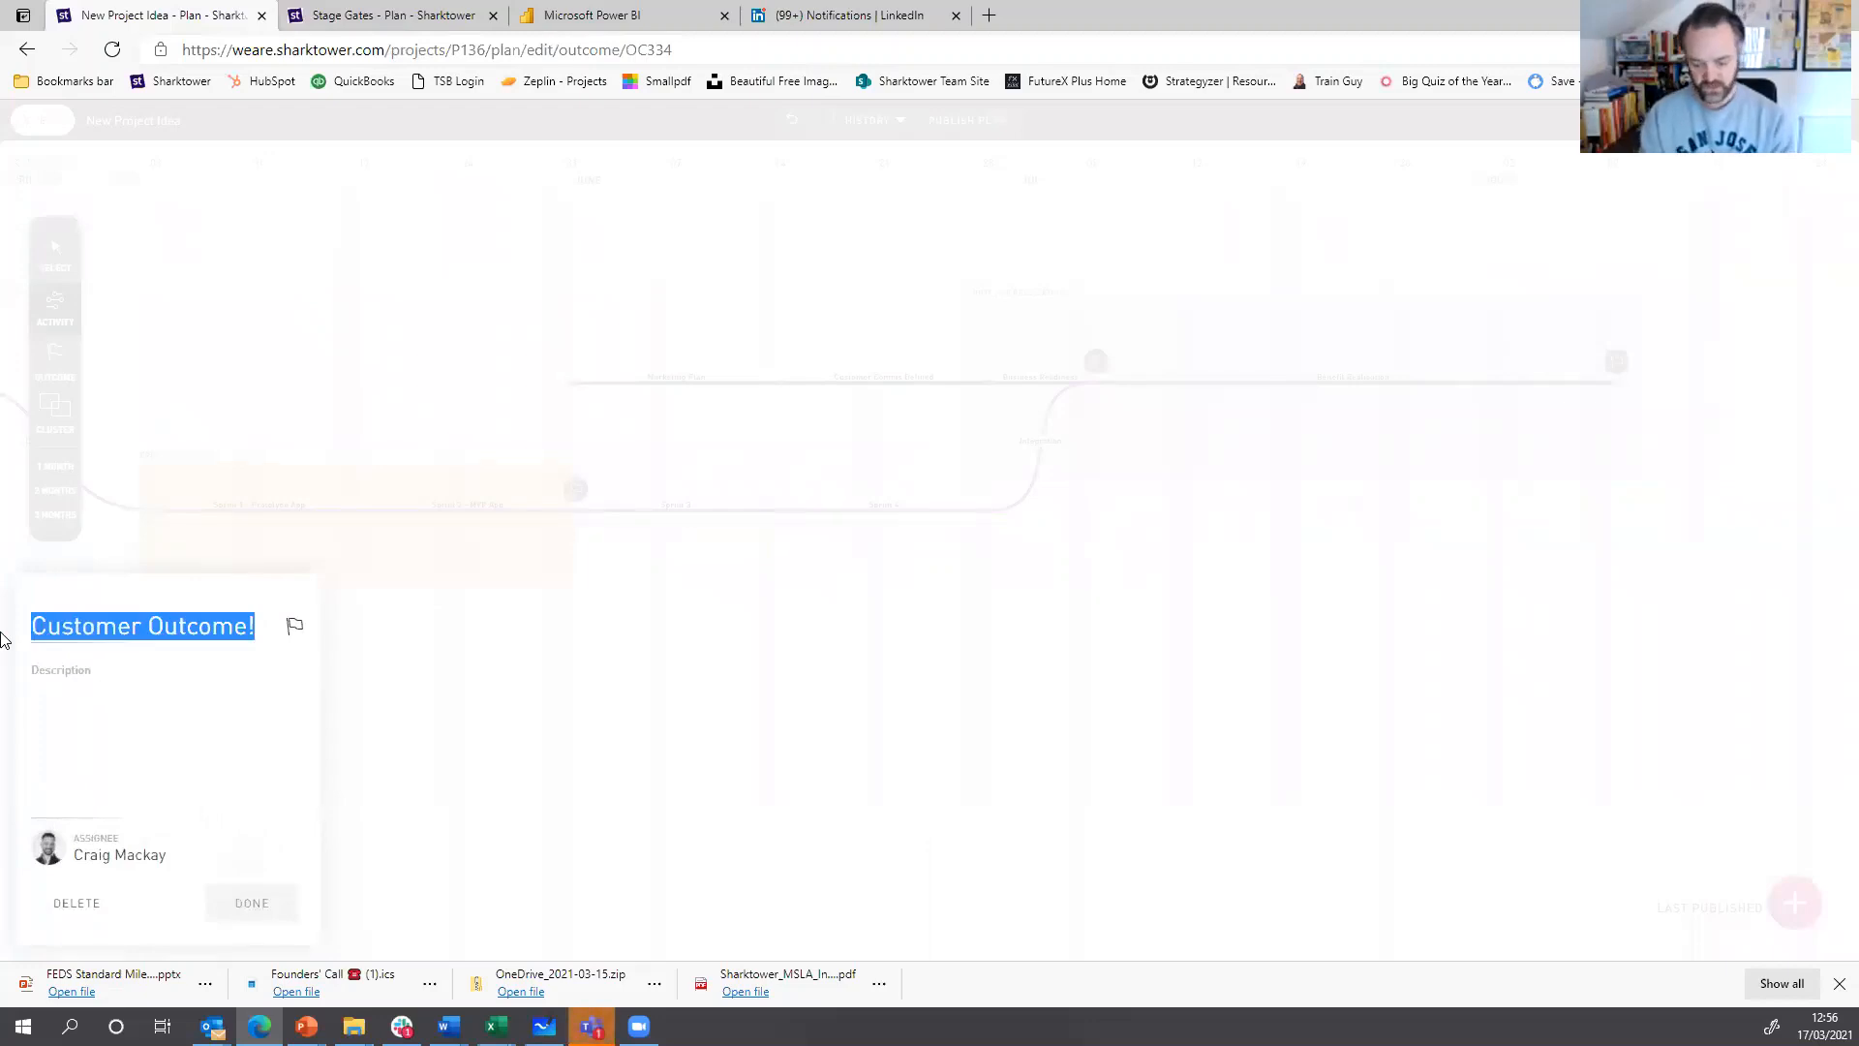
{"action": "type", "text": "Customer"}
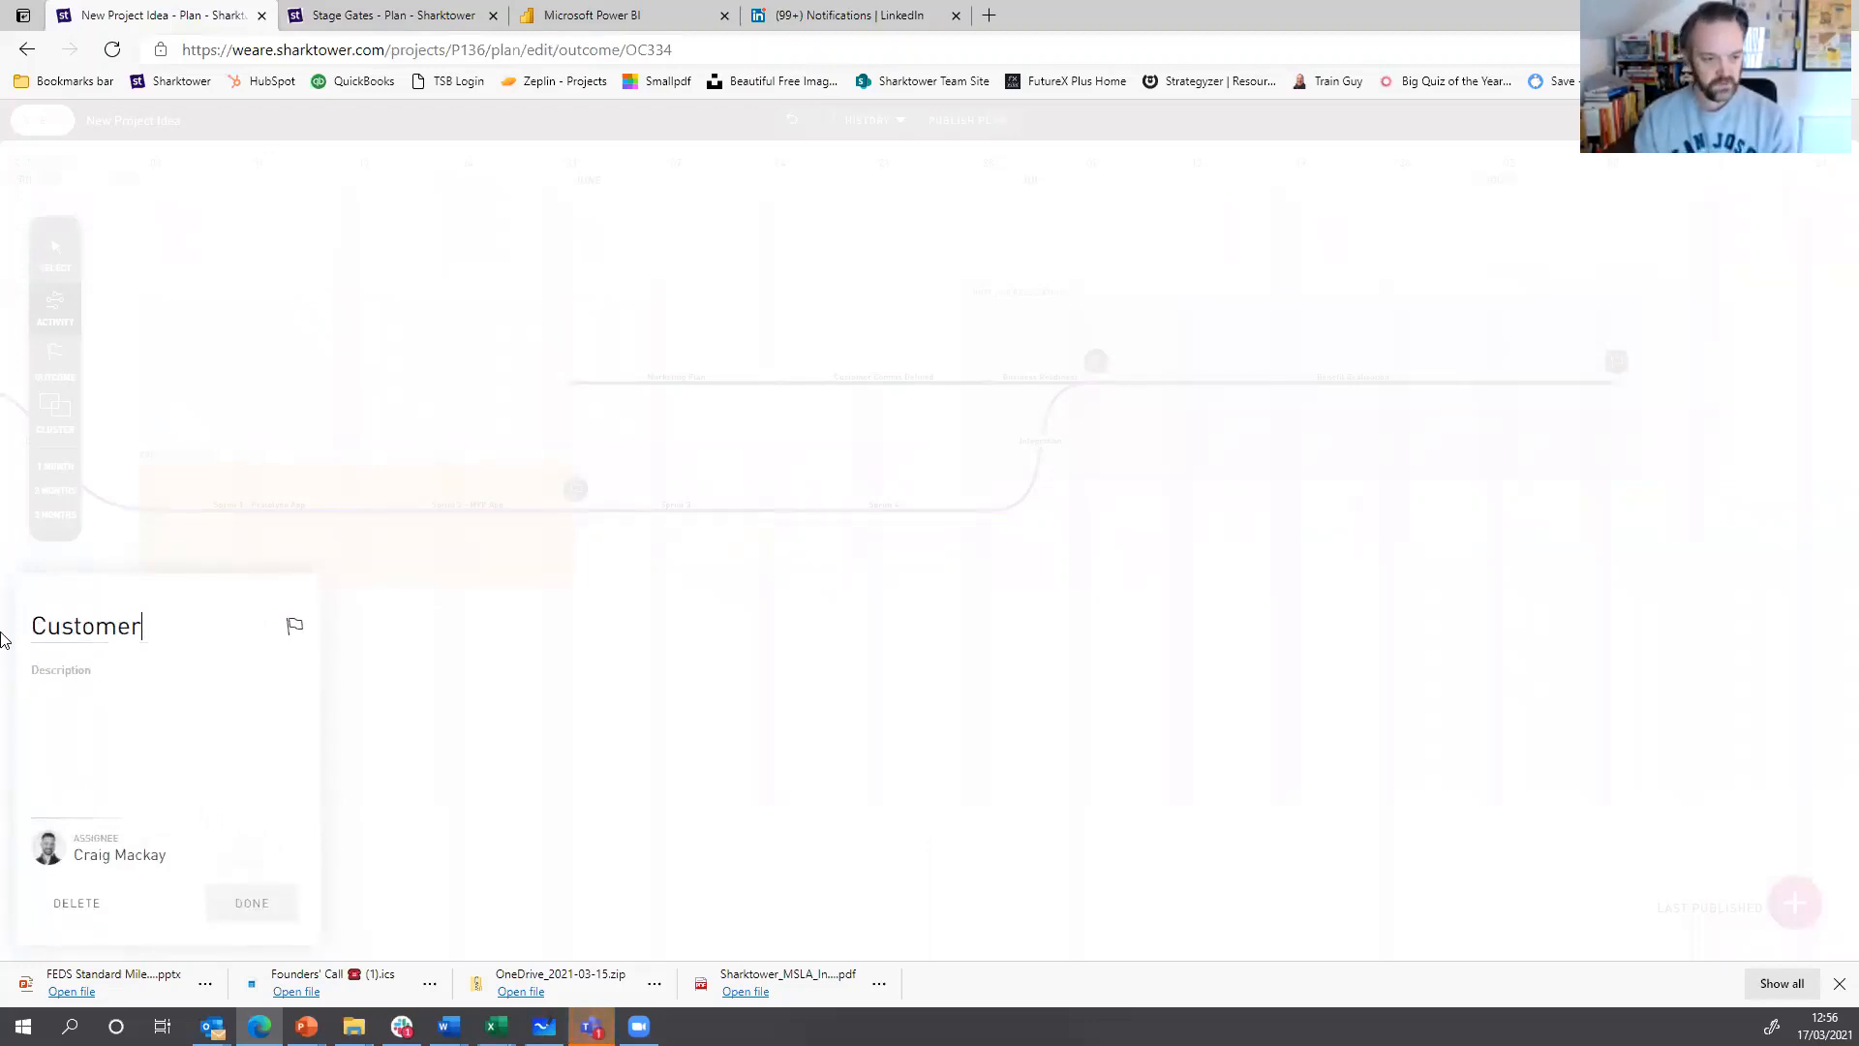
{"action": "type", "text": "s a"}
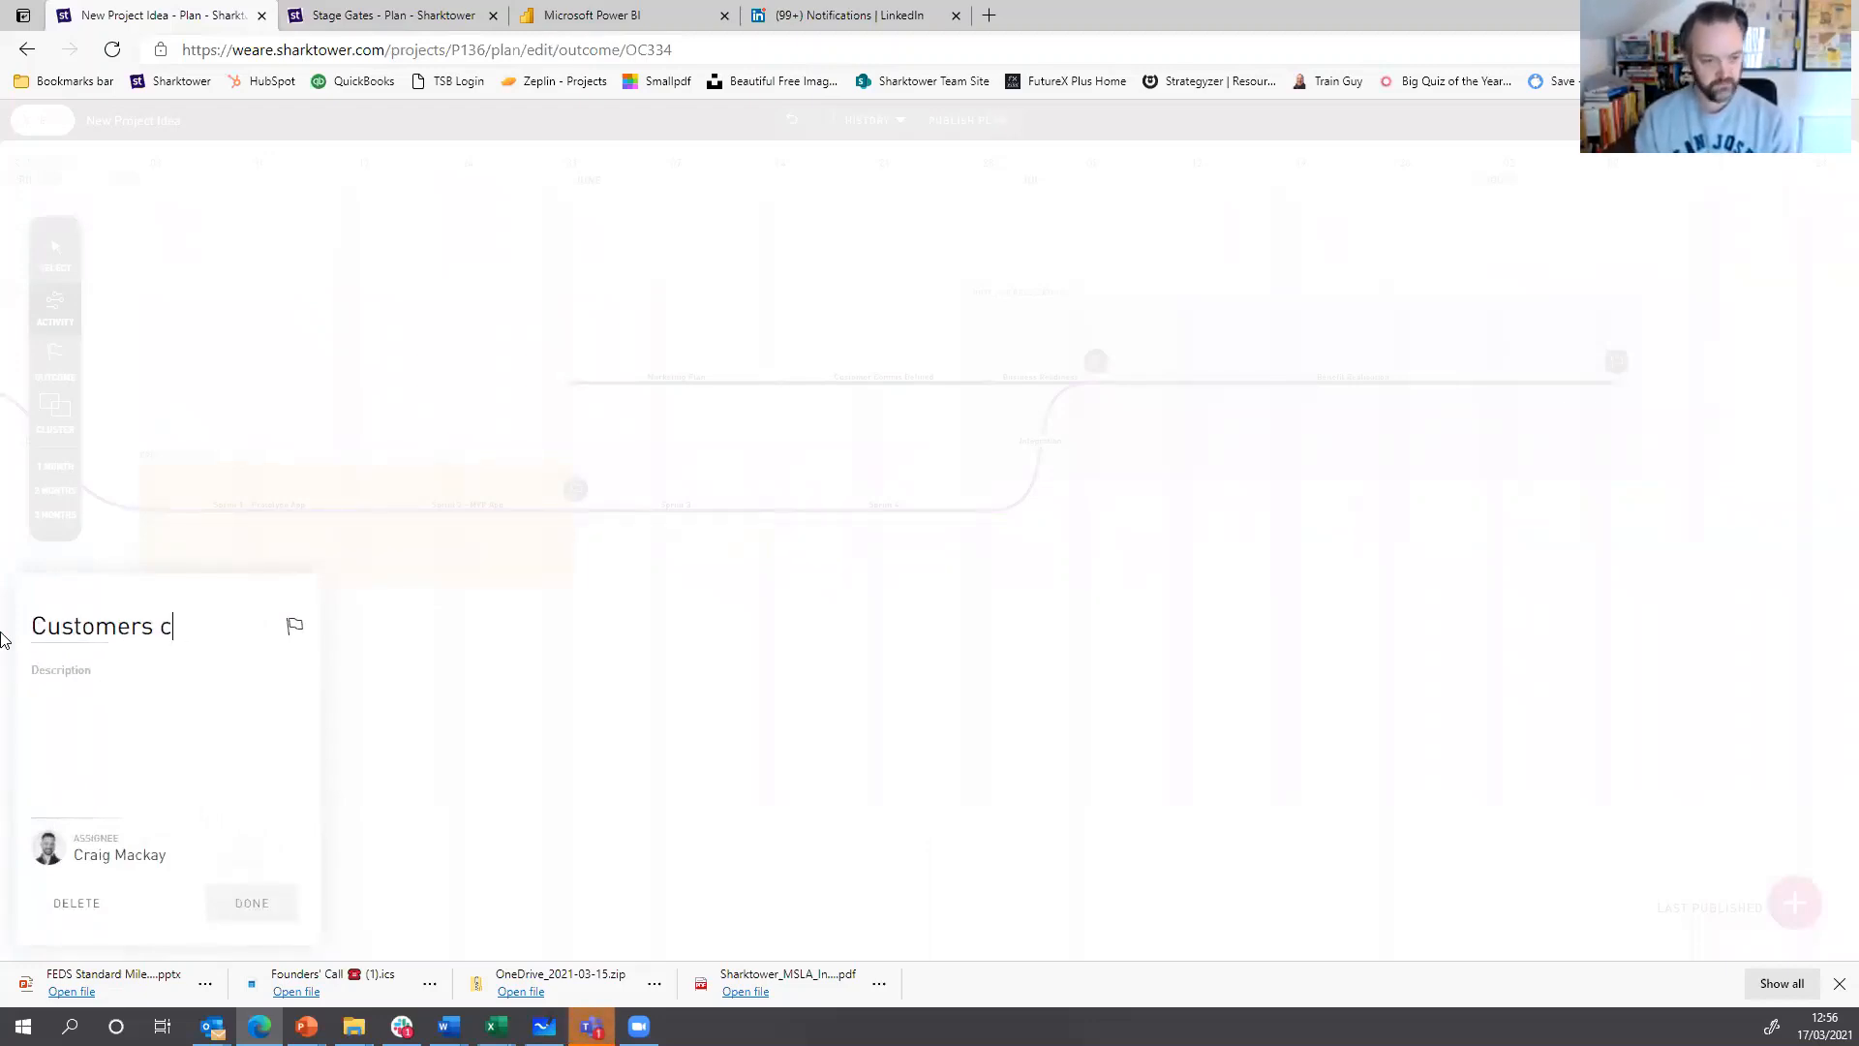
{"action": "type", "text": "an apply "}
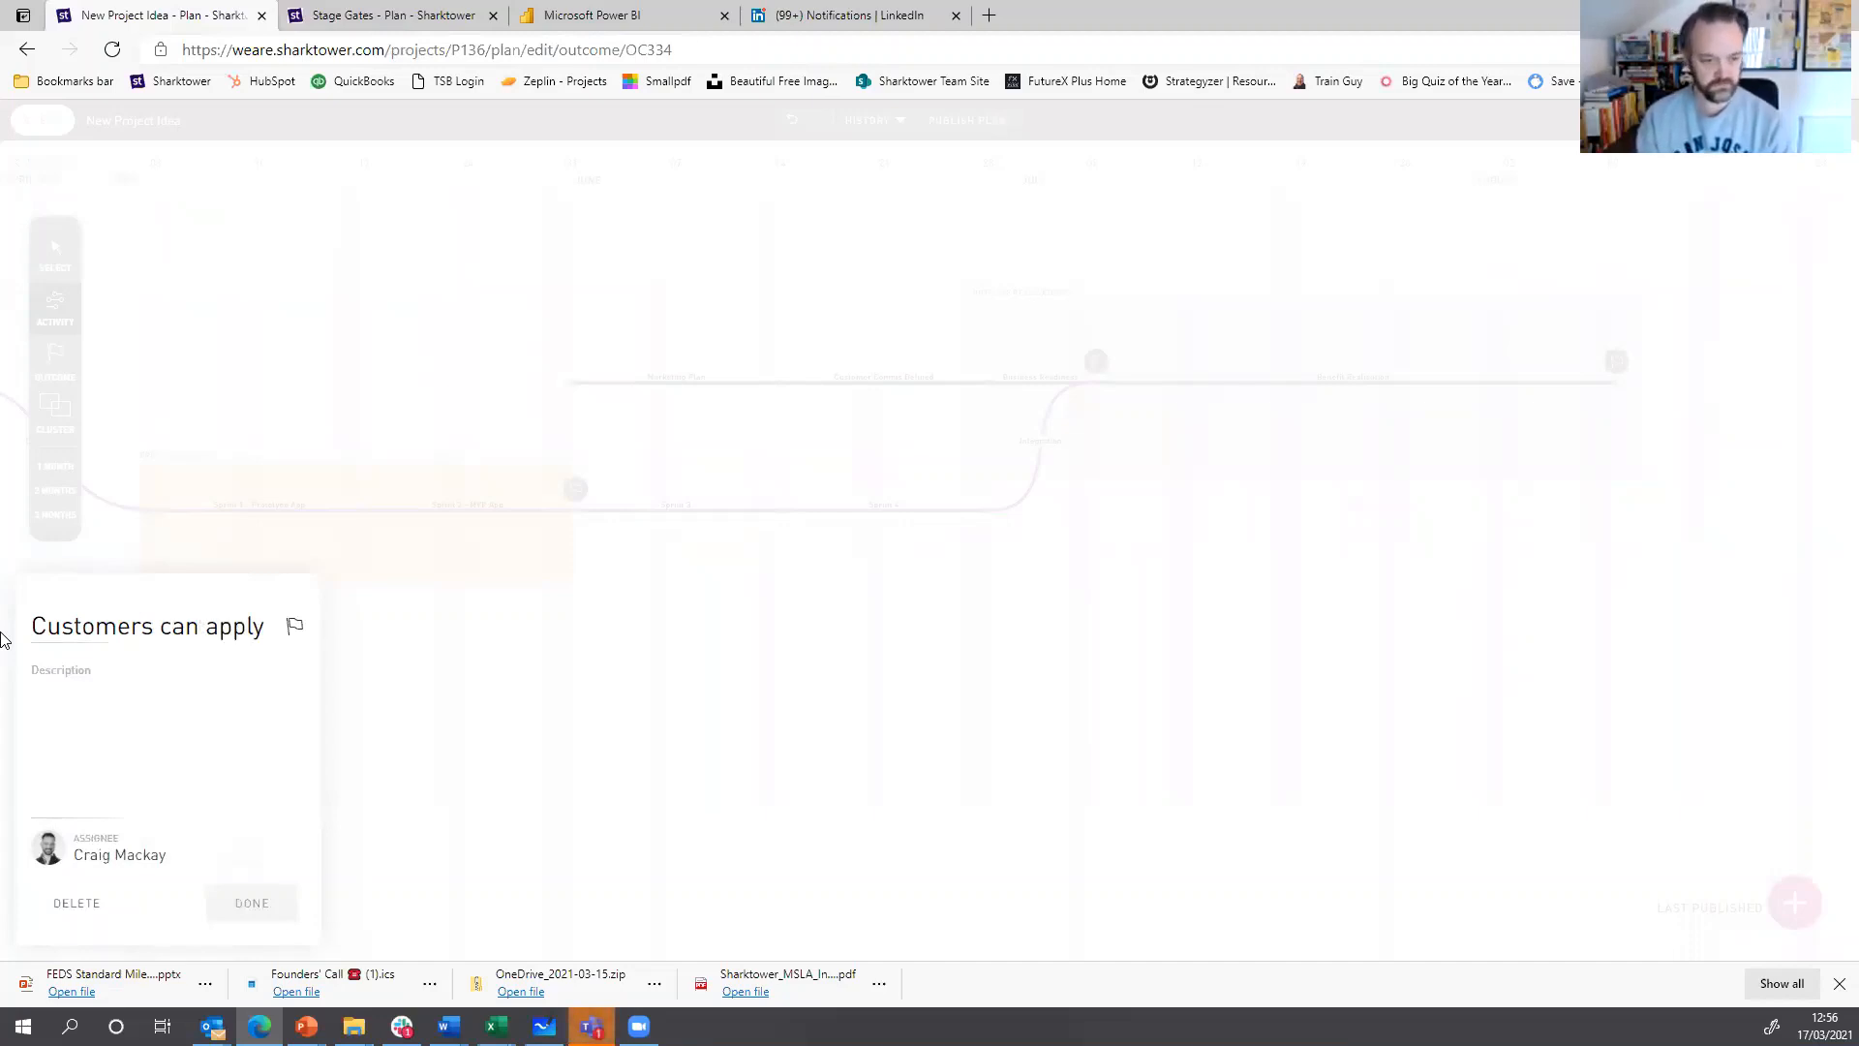
{"action": "type", "text": "pnlin"}
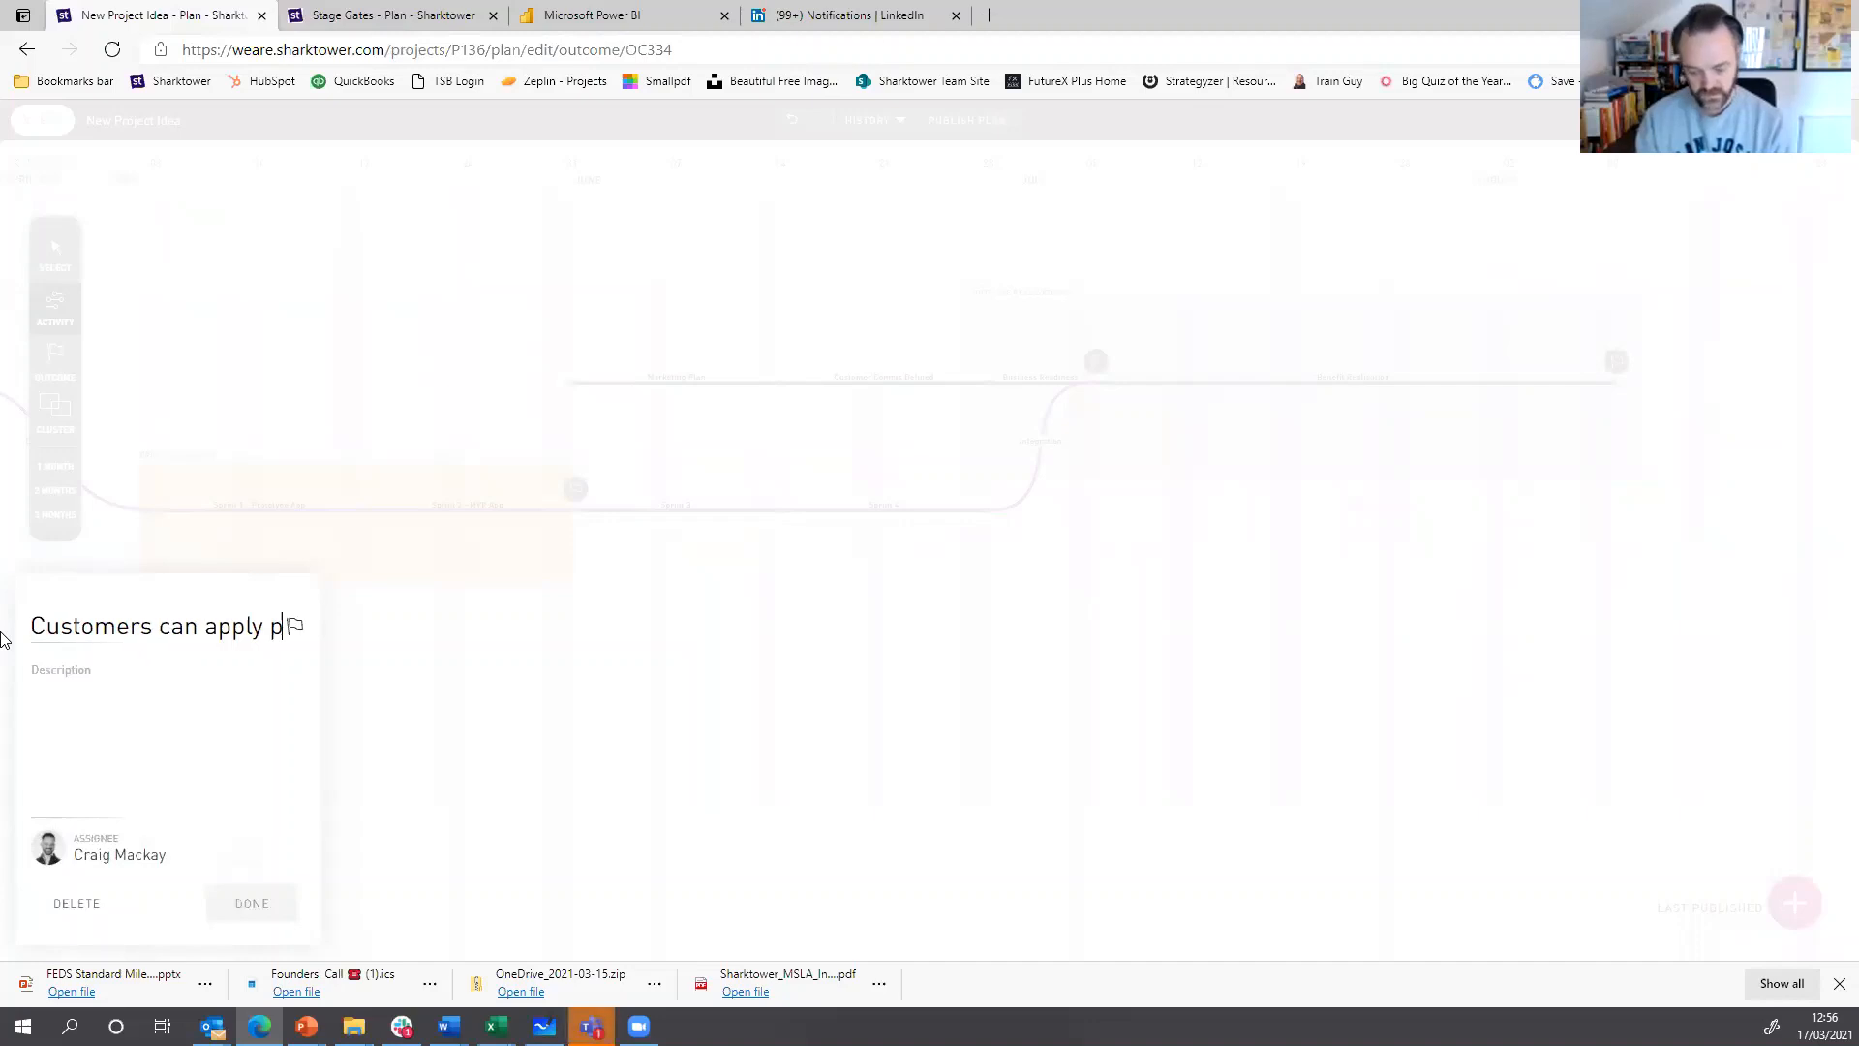
{"action": "key", "text": "BackSpace"}
{"action": "key", "text": "BackSpace"}
{"action": "key", "text": "BackSpace"}
{"action": "key", "text": "BackSpace"}
{"action": "key", "text": "BackSpace"}
{"action": "type", "text": "online!"}
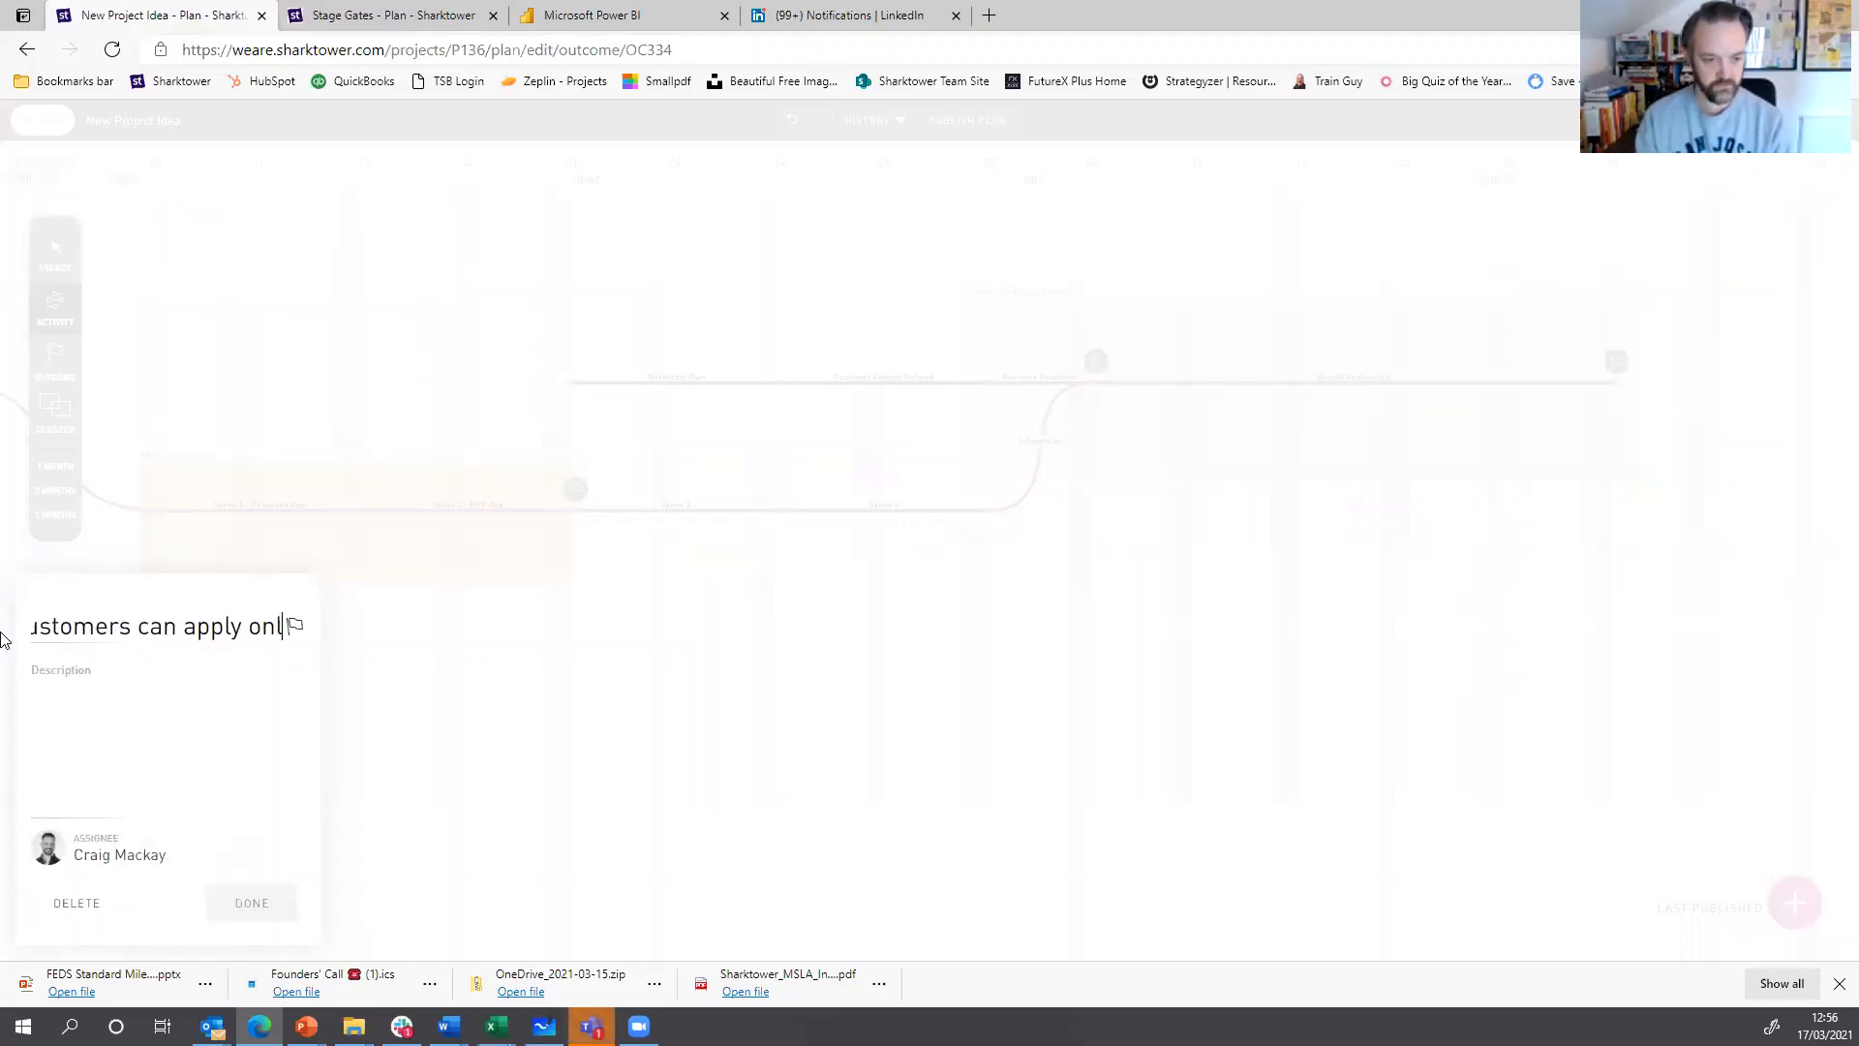
{"action": "left_click", "coordinate": [236, 903]}
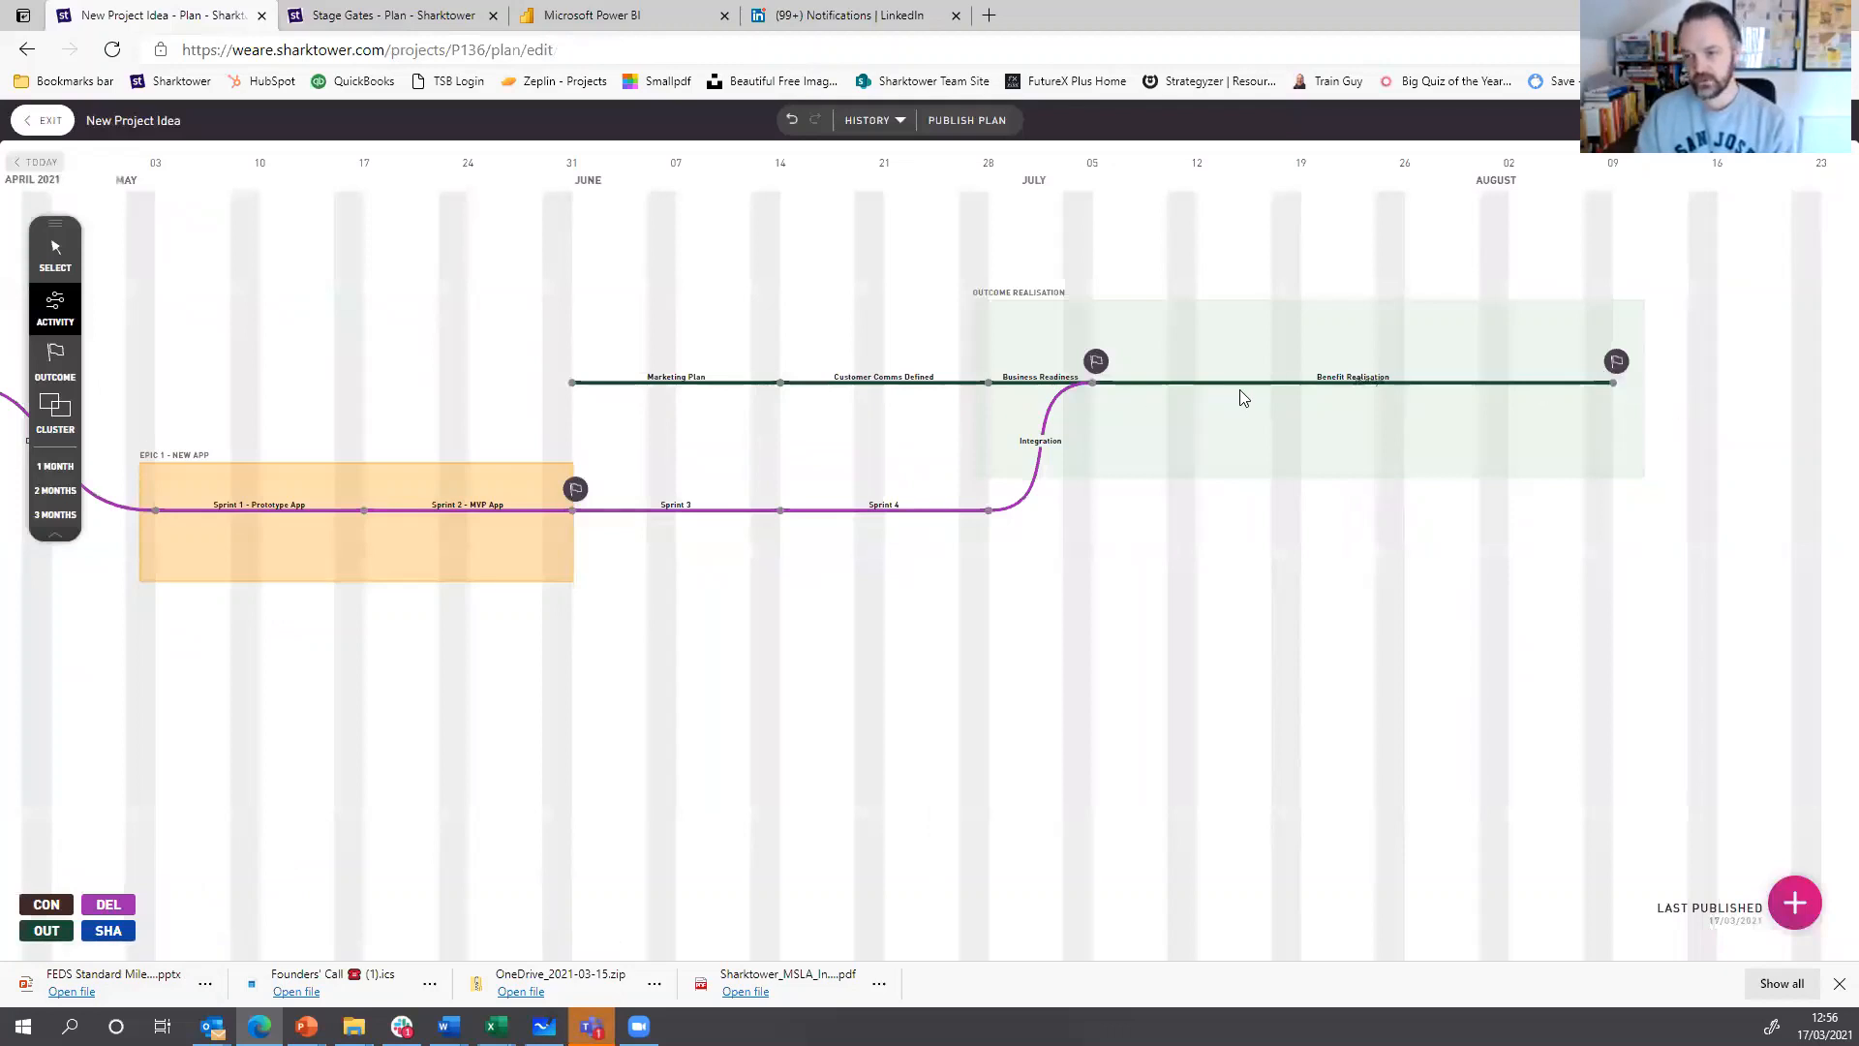
- Rename the 9 August outcome at the end of Benefit Realisation to "Increase mortgage sales by £10m" and save it
{"action": "left_click", "coordinate": [1617, 368]}
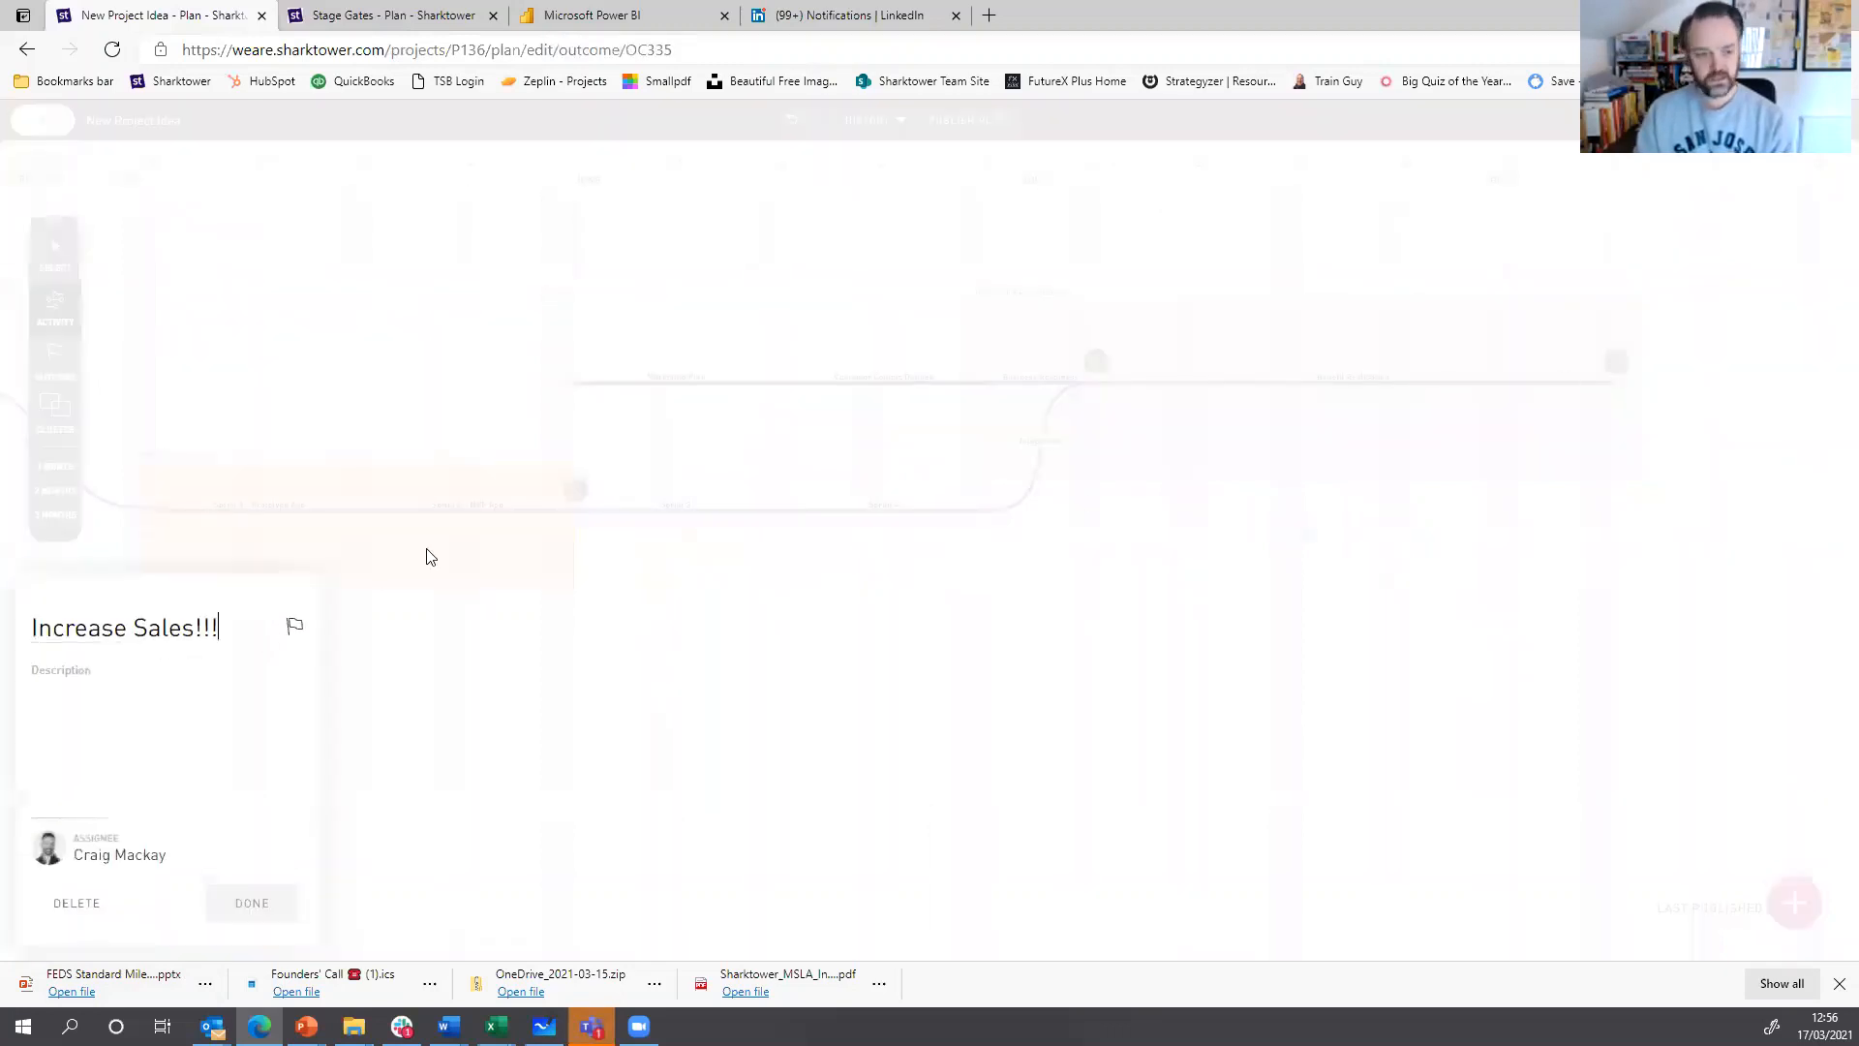
{"action": "left_click_drag", "start_coordinate": [224, 628], "coordinate": [3, 637]}
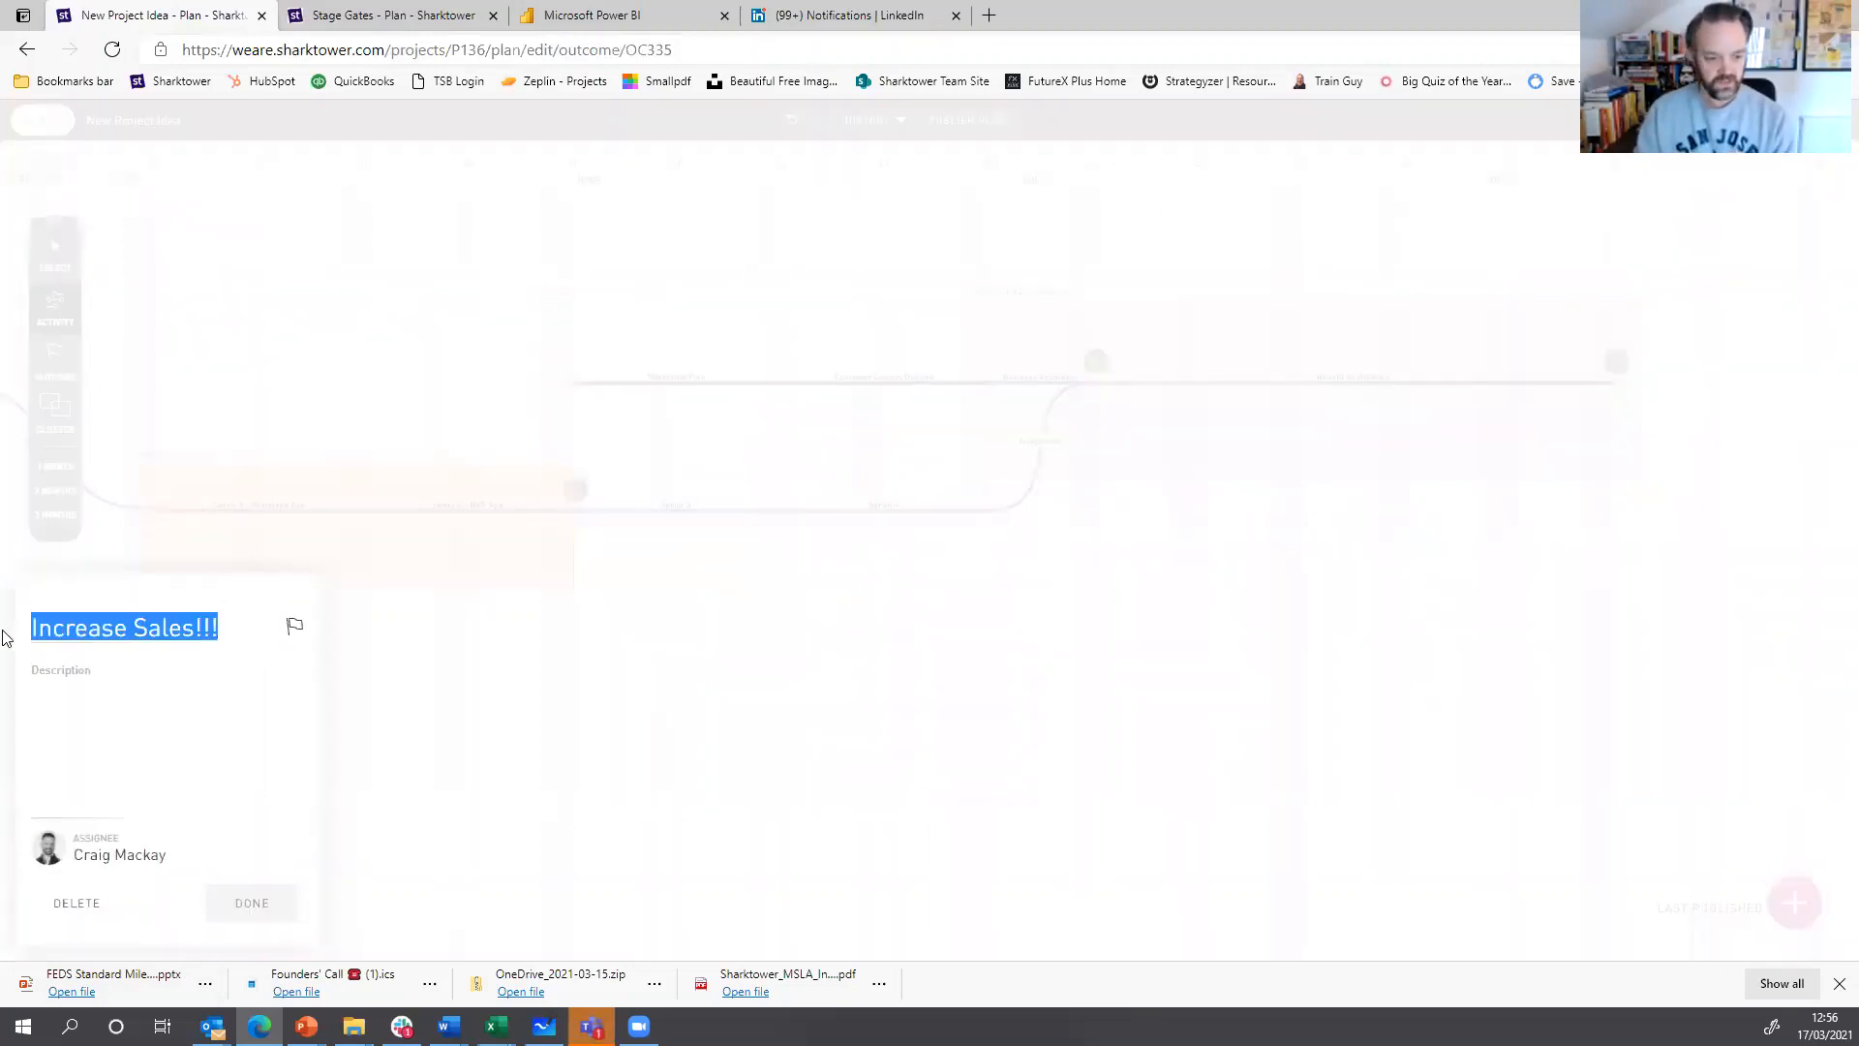
{"action": "type", "text": "Increas"}
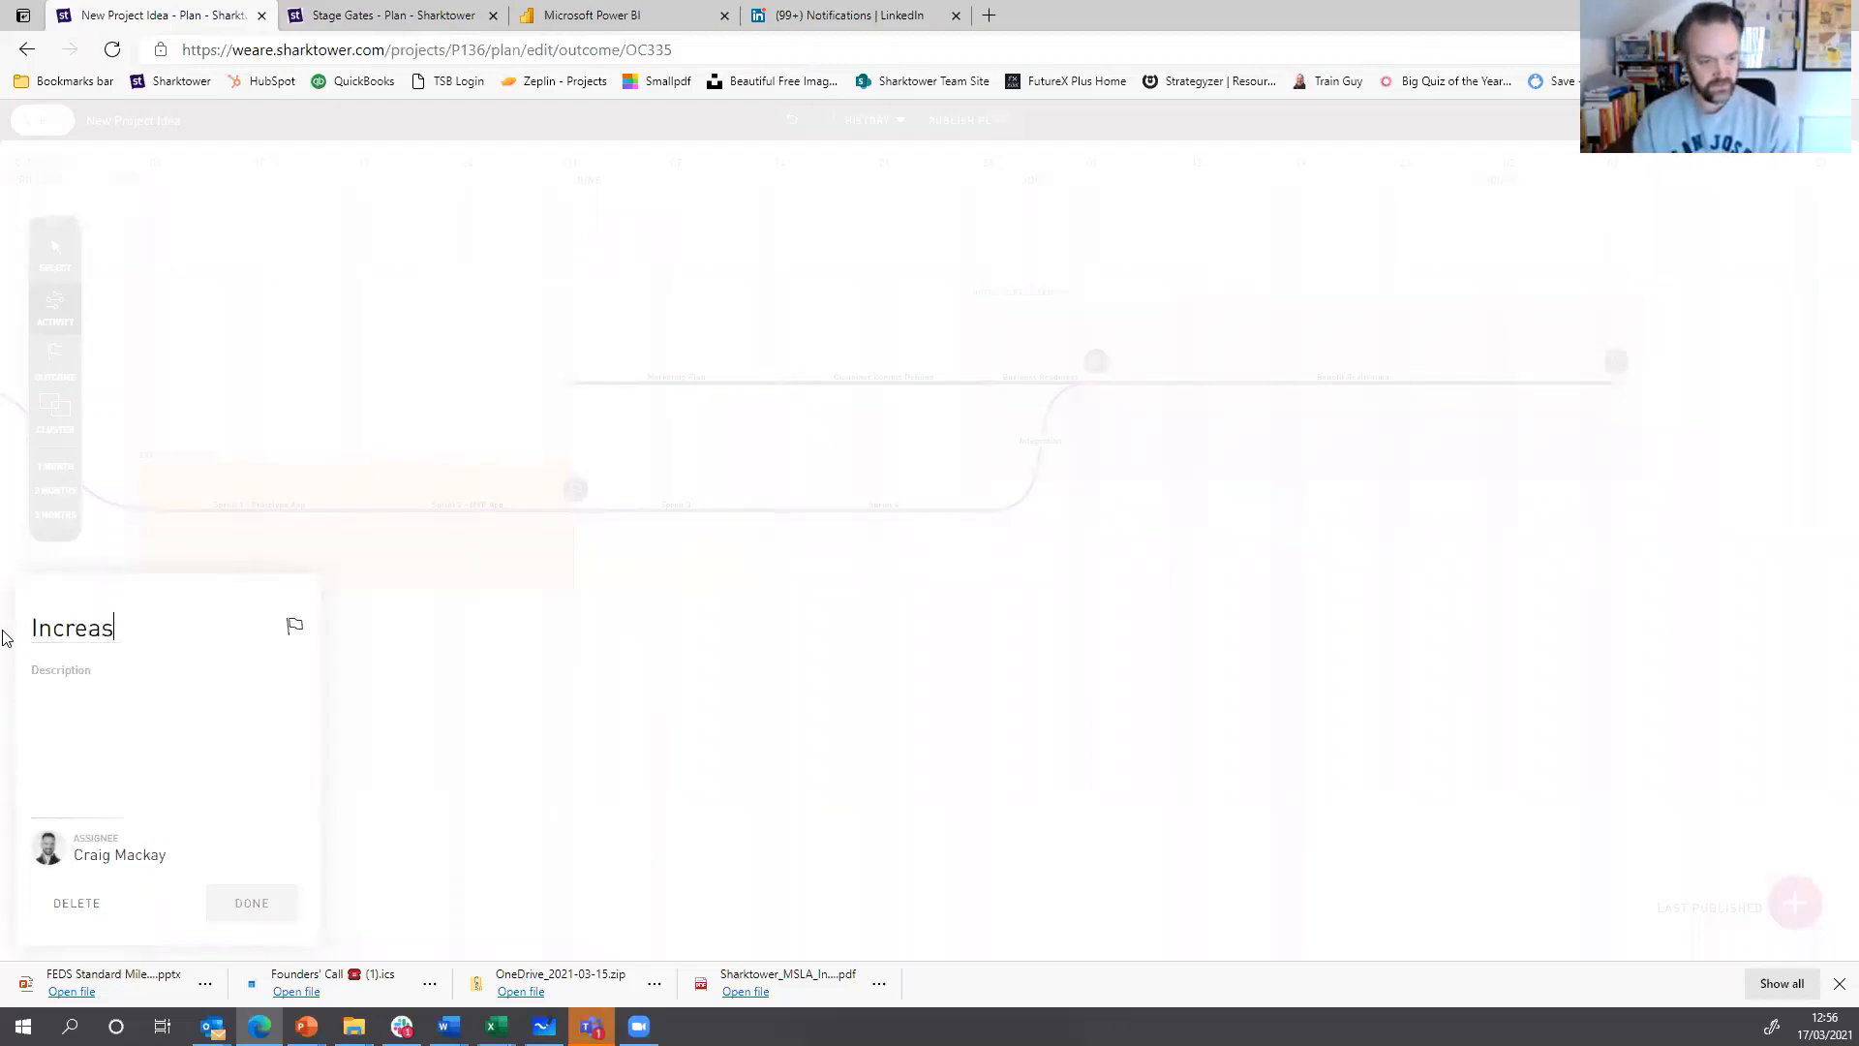
{"action": "type", "text": "e mortgage sales"}
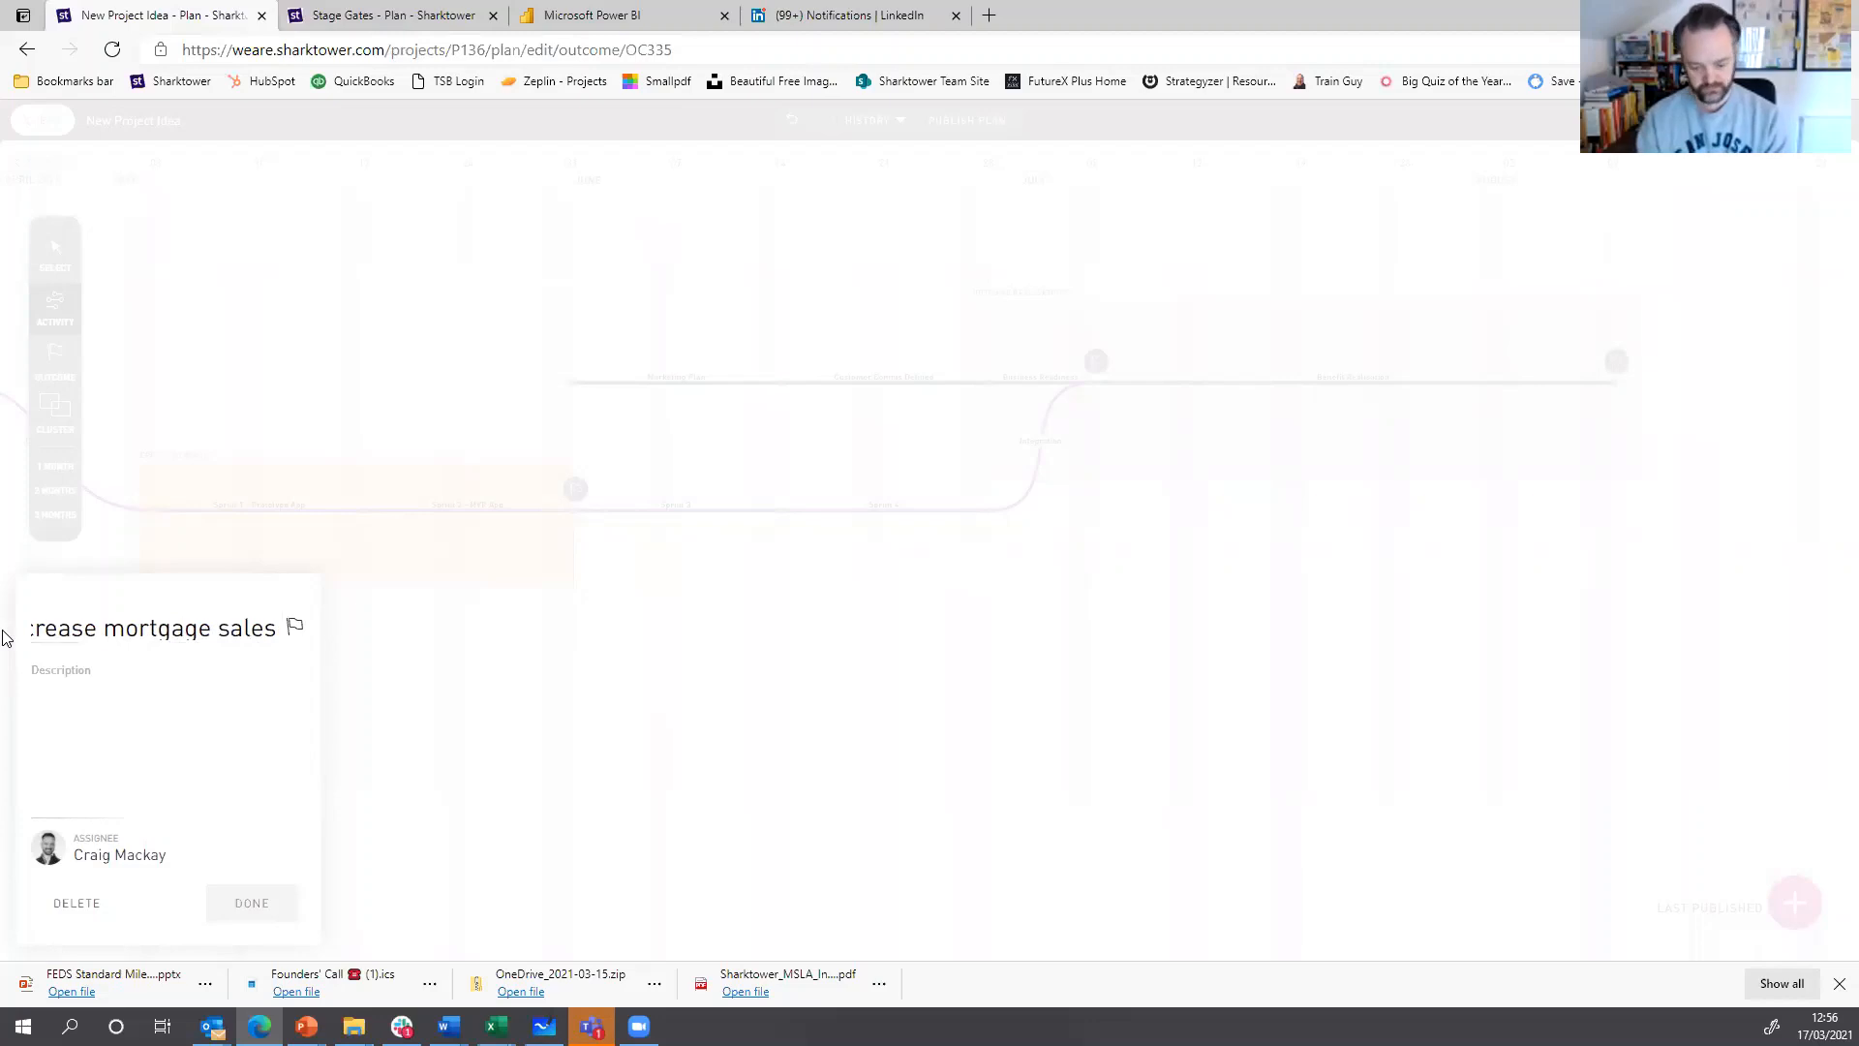
{"action": "type", "text": " by £10m"}
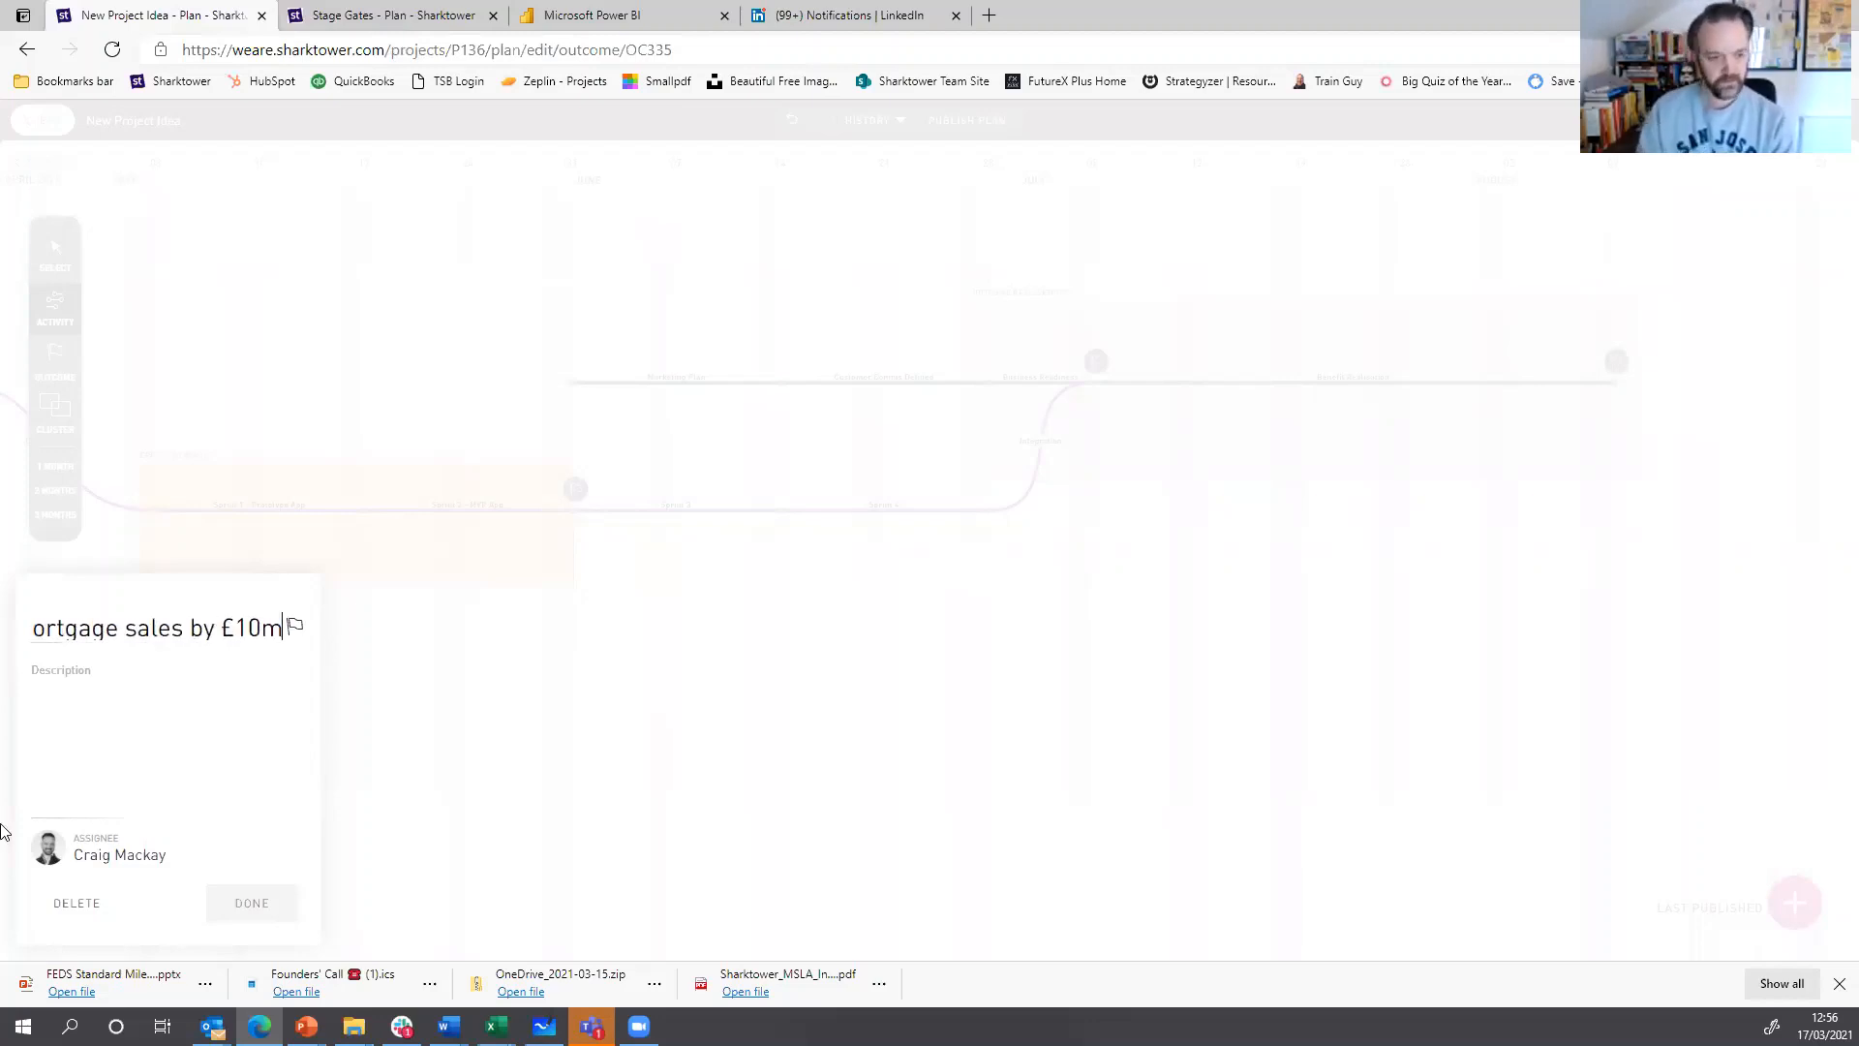
{"action": "left_click", "coordinate": [245, 899]}
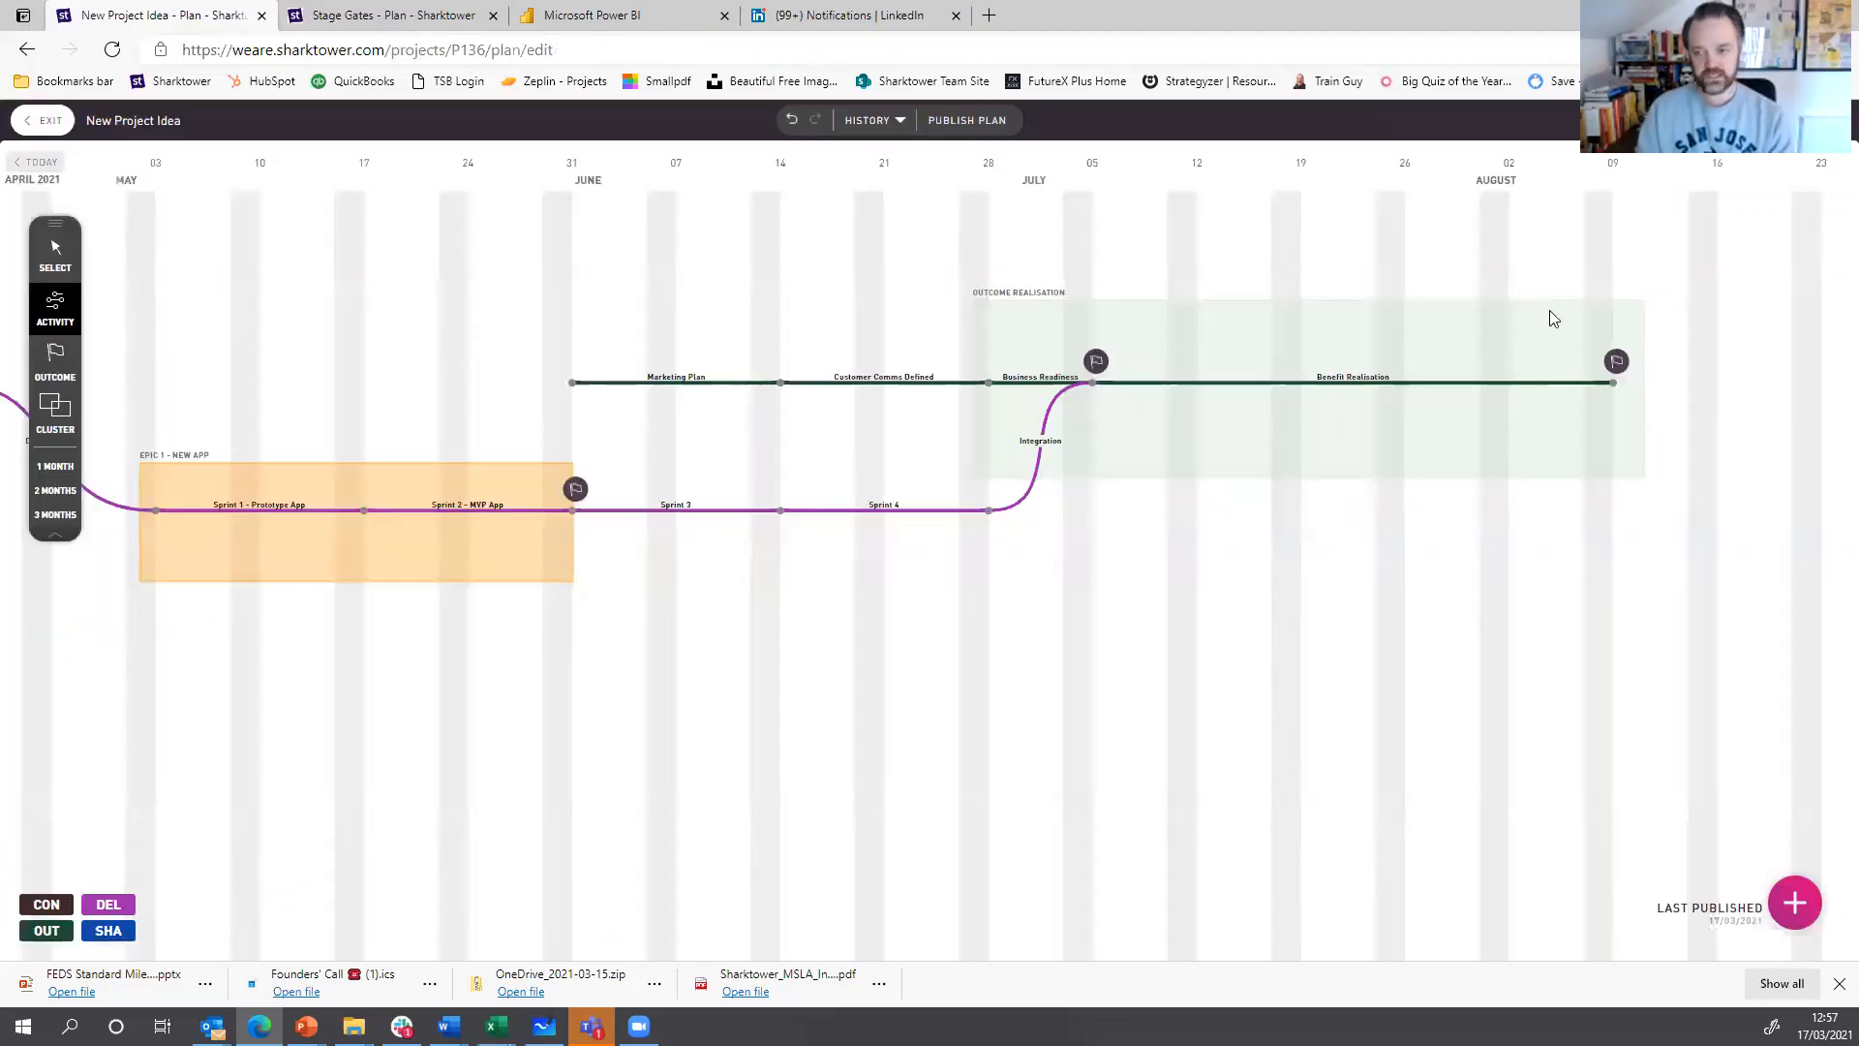
- Reassign the 9 August mortgage sales outcome to a different team member and save it
{"action": "left_click", "coordinate": [1615, 363]}
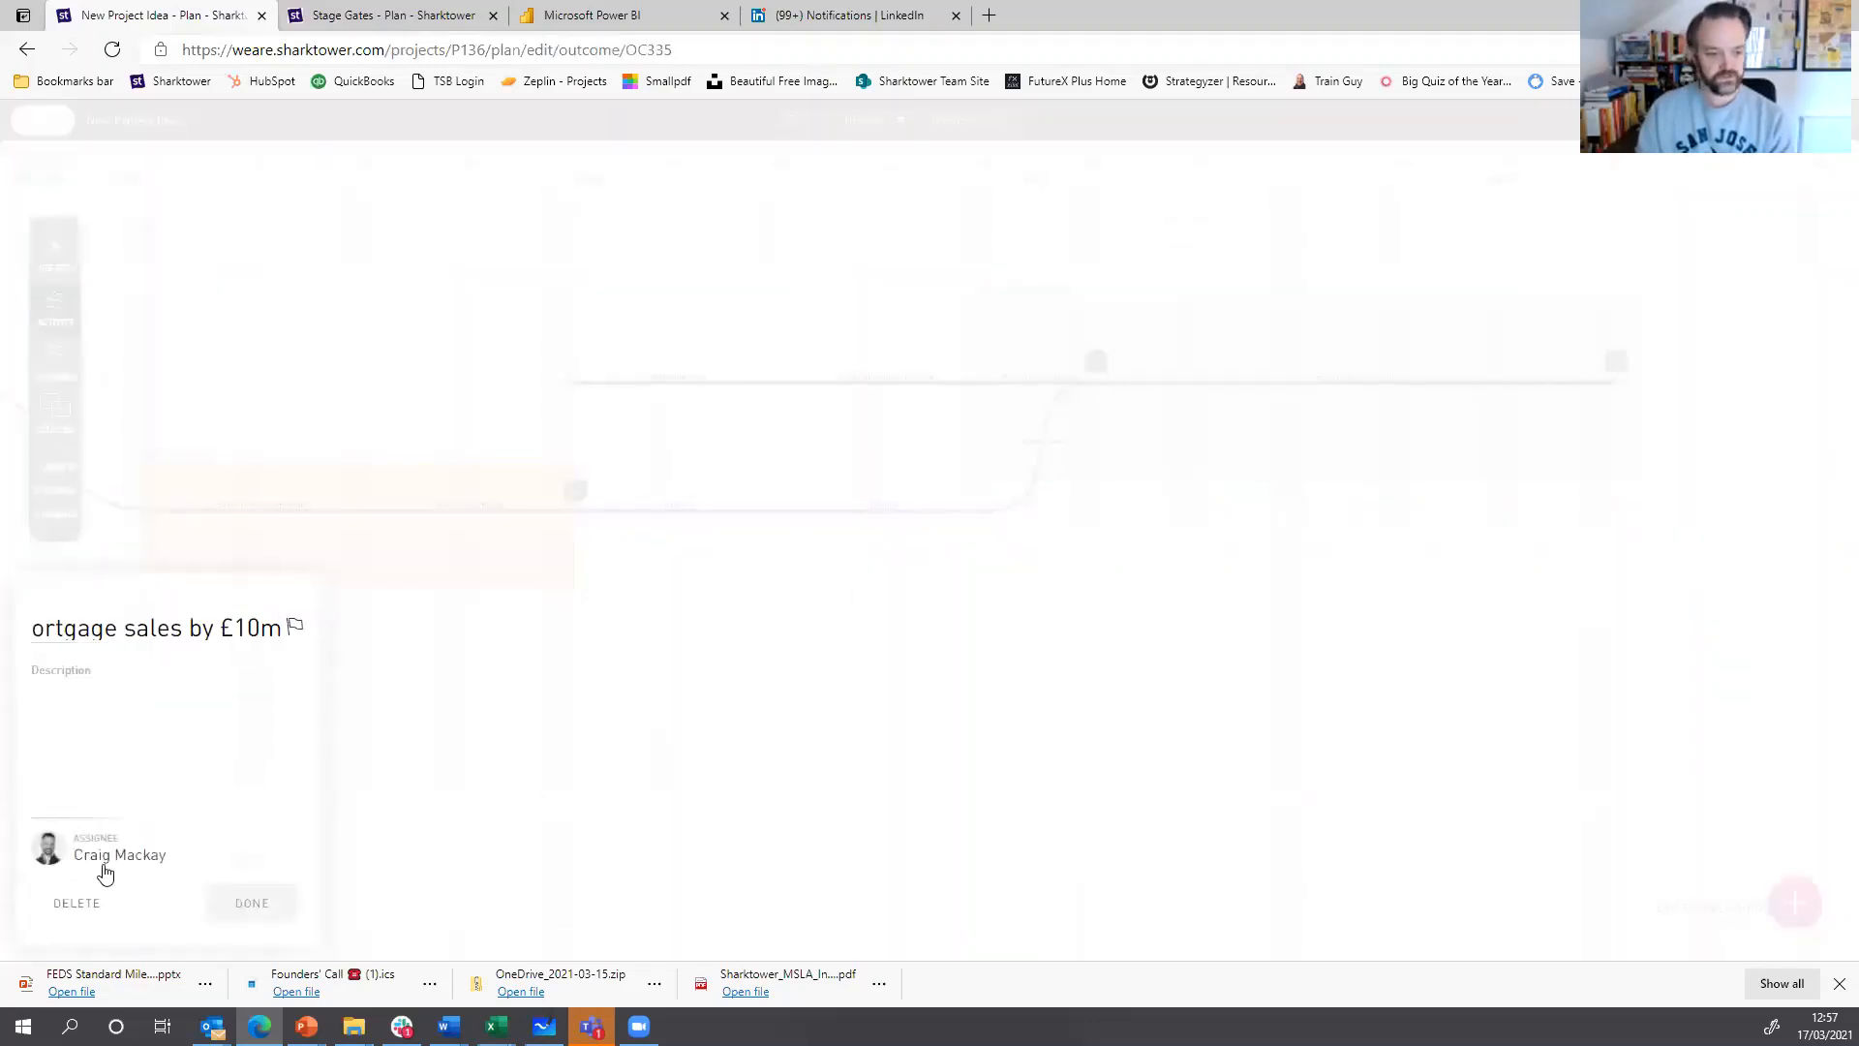
{"action": "left_click", "coordinate": [106, 858]}
{"action": "left_click", "coordinate": [141, 693]}
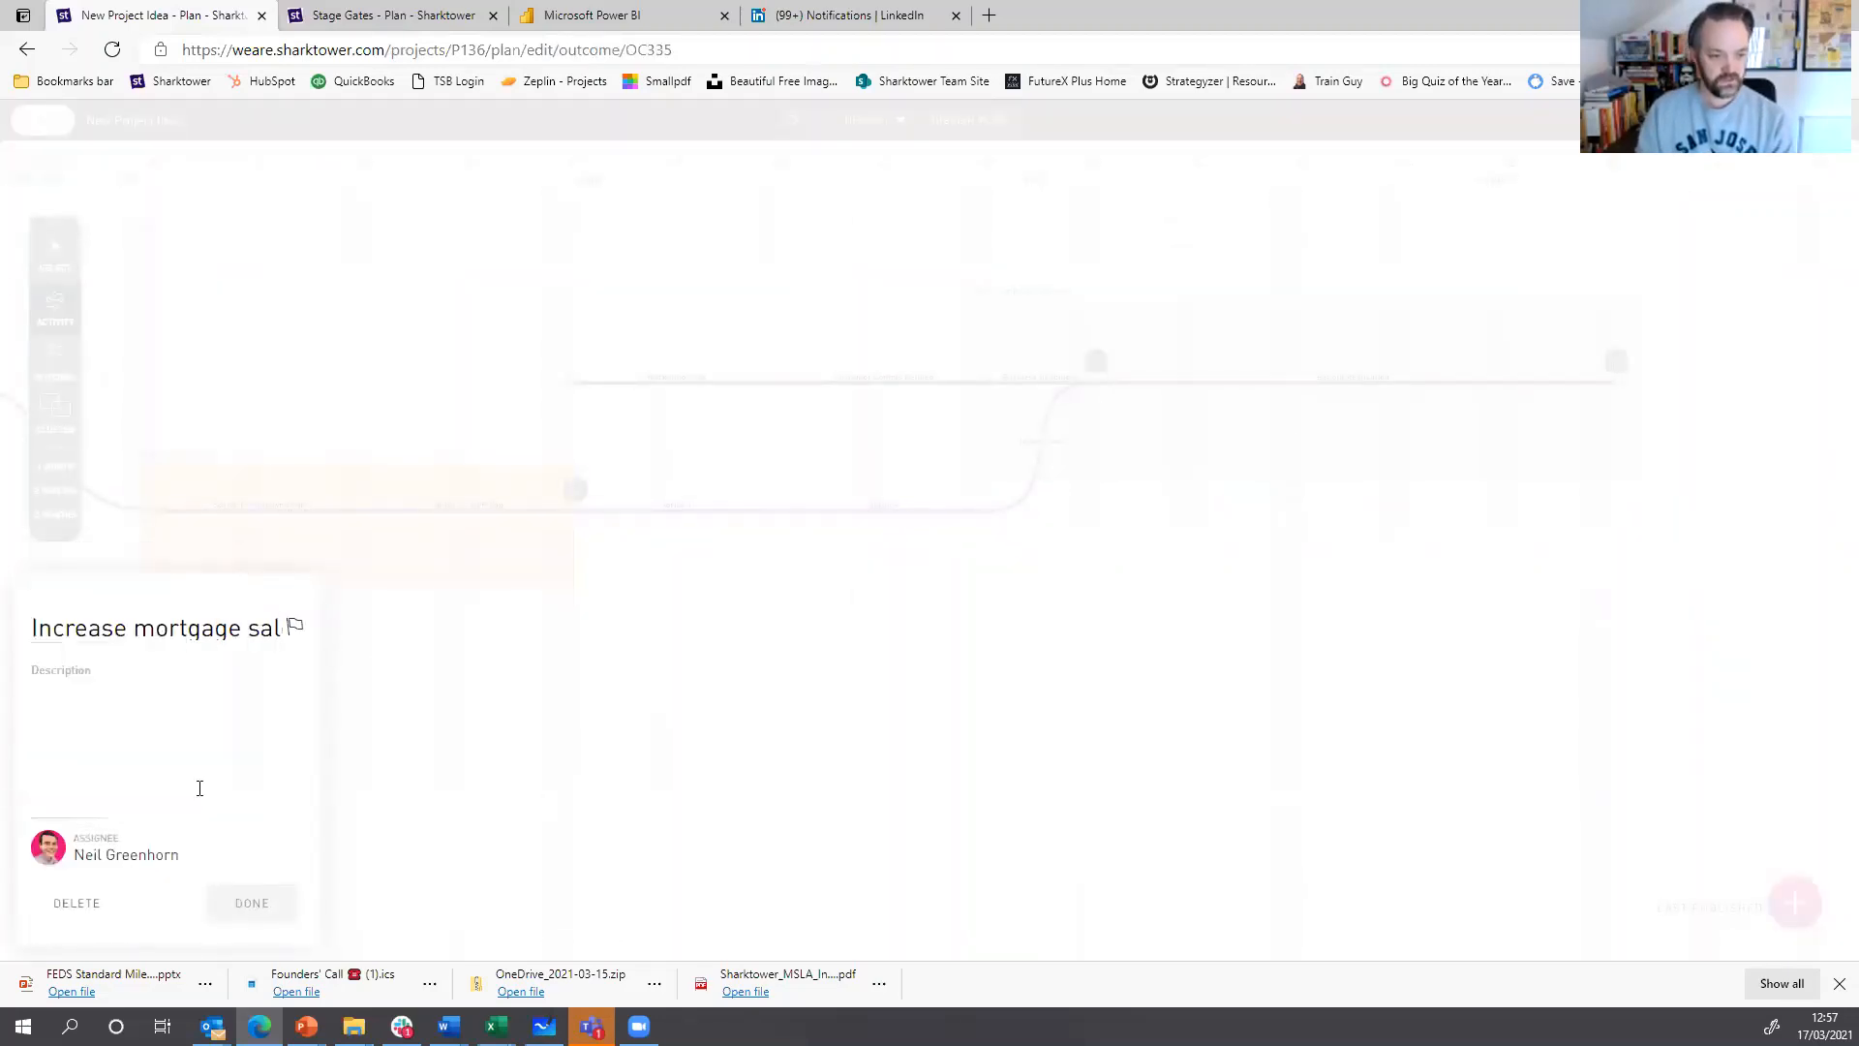
{"action": "left_click", "coordinate": [276, 915]}
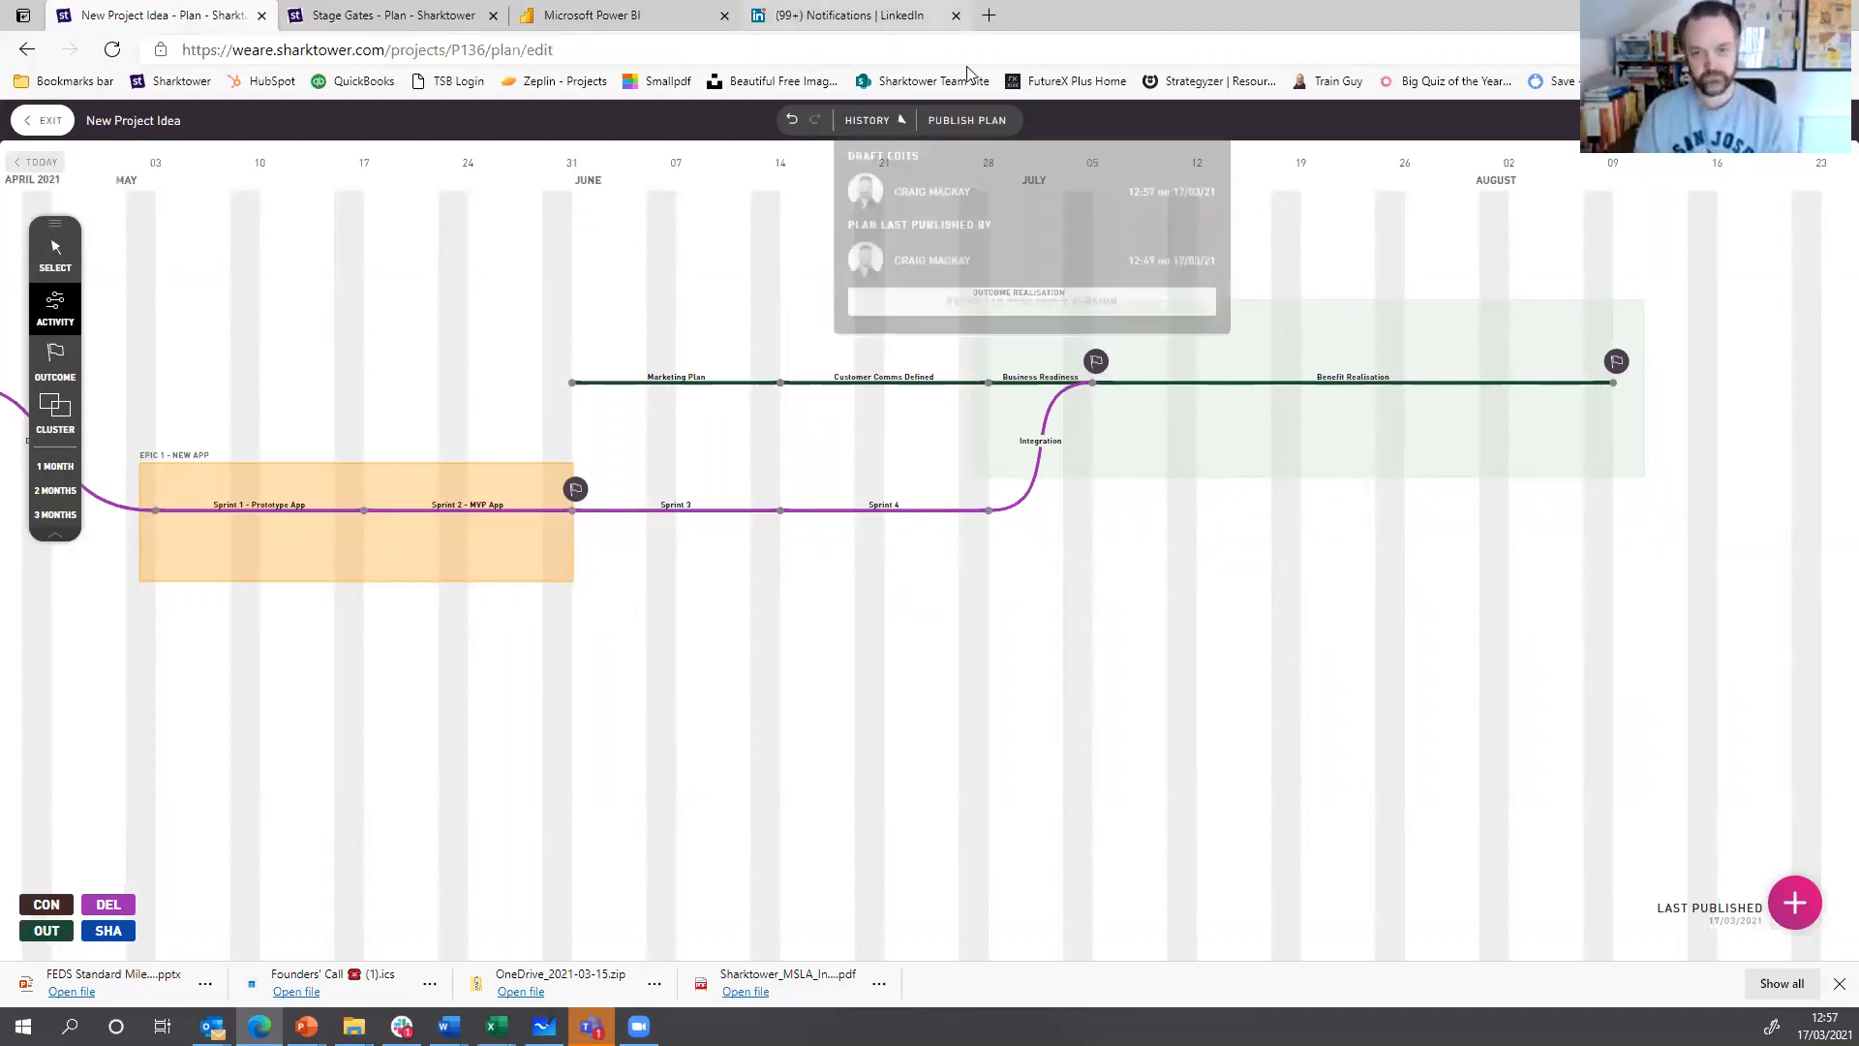
- Publish the plan, confirm the publication, and exit editing to the published plan view
{"action": "left_click", "coordinate": [969, 123]}
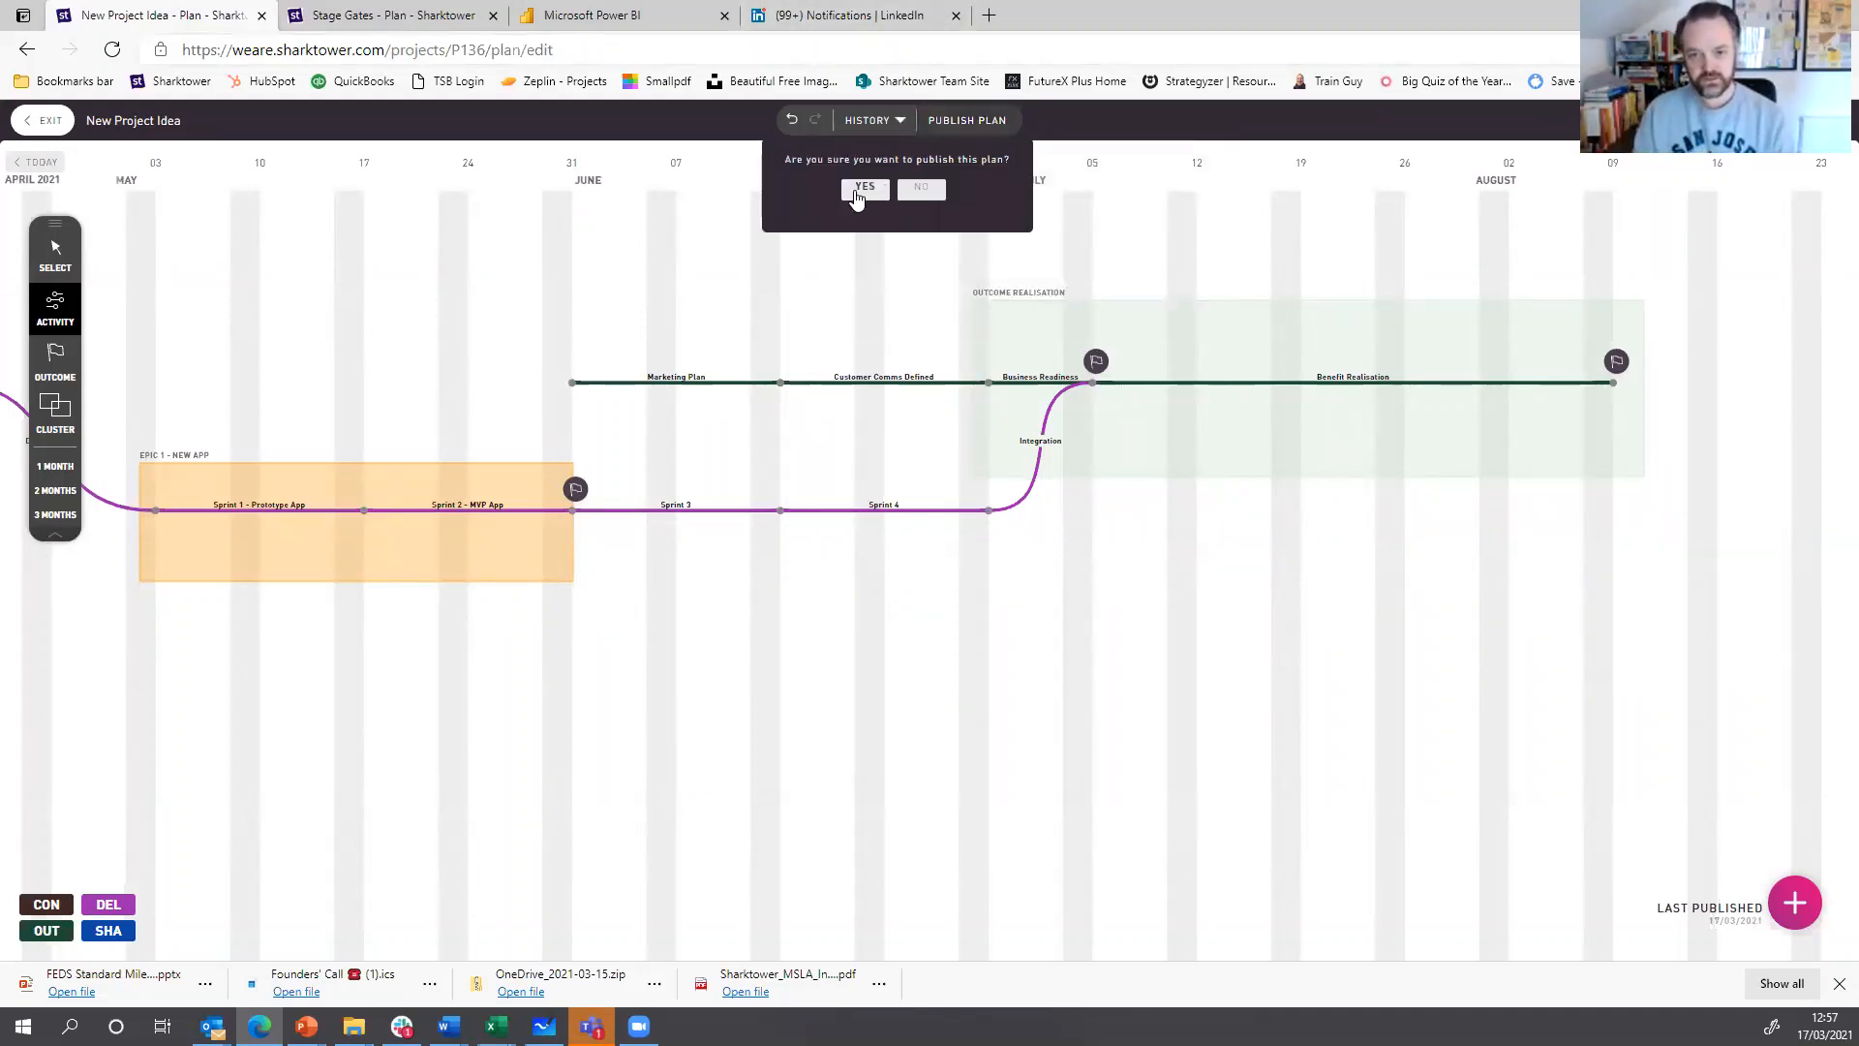
{"action": "left_click", "coordinate": [856, 194]}
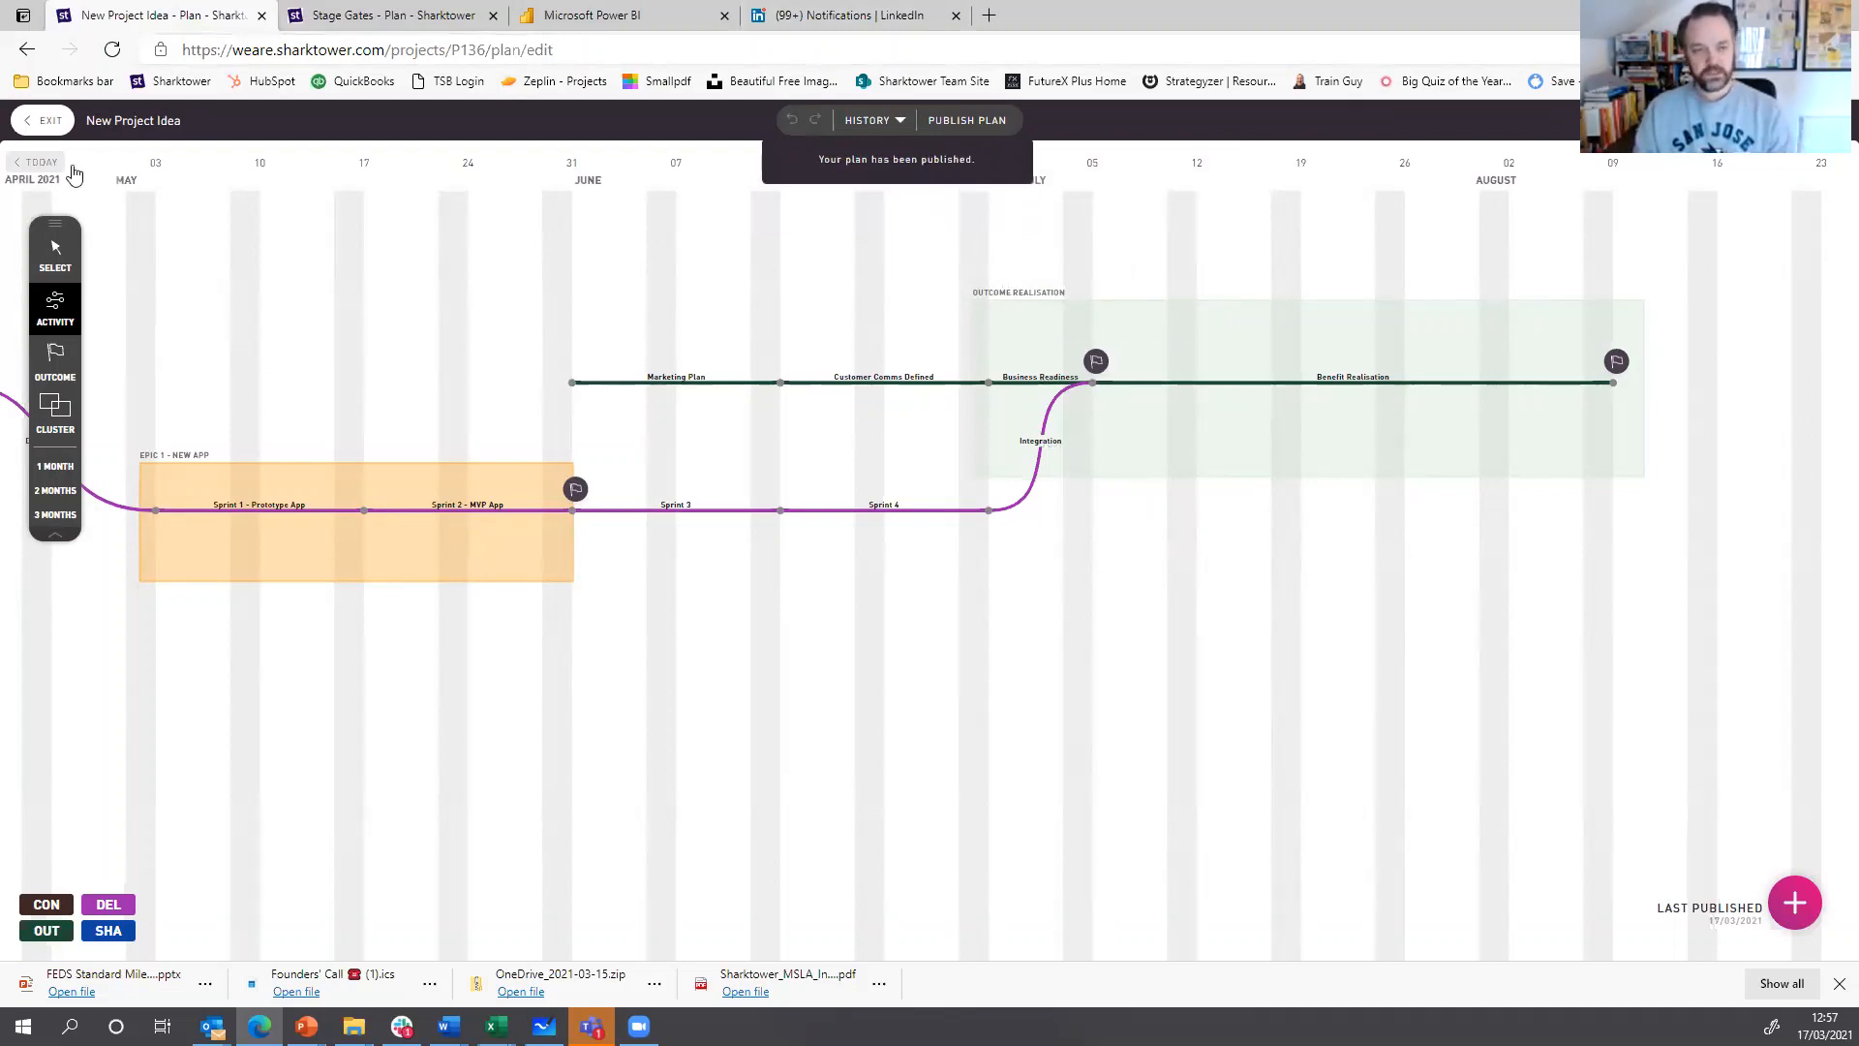
{"action": "left_click", "coordinate": [37, 121]}
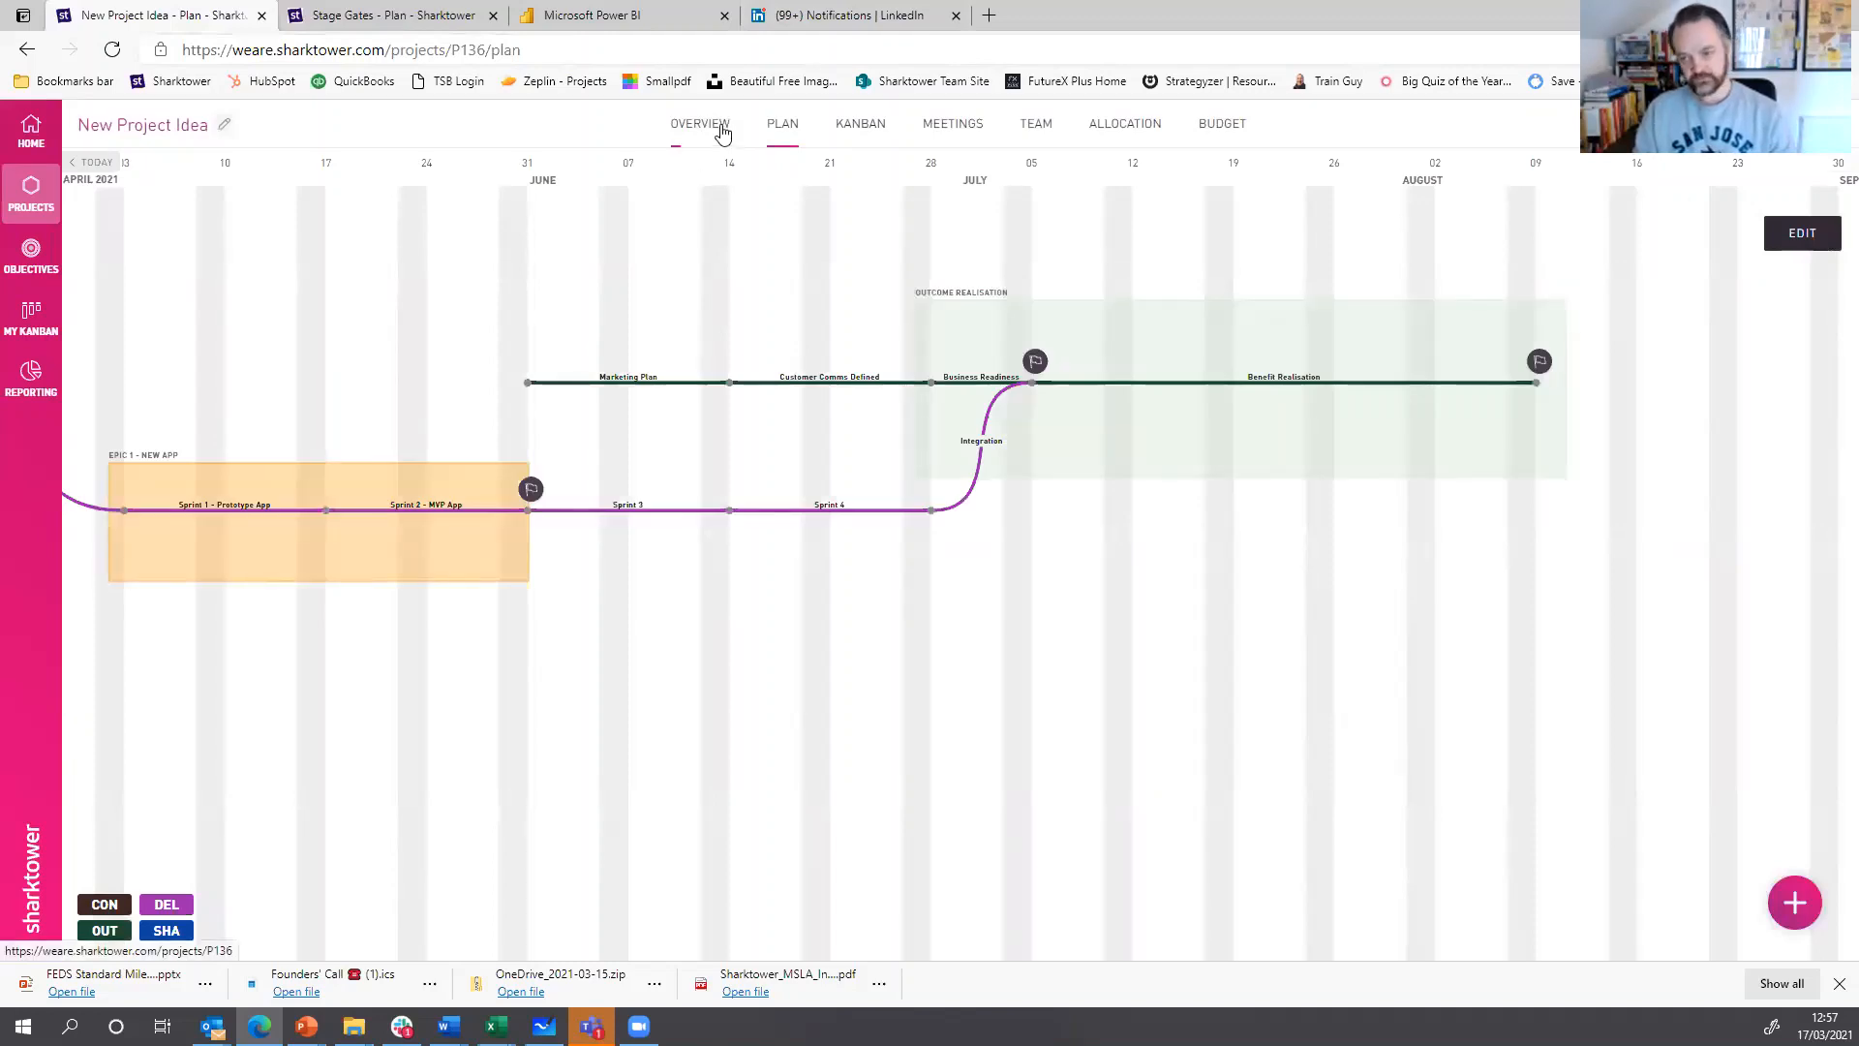
{"action": "left_click_drag", "start_coordinate": [423, 423], "coordinate": [802, 430]}
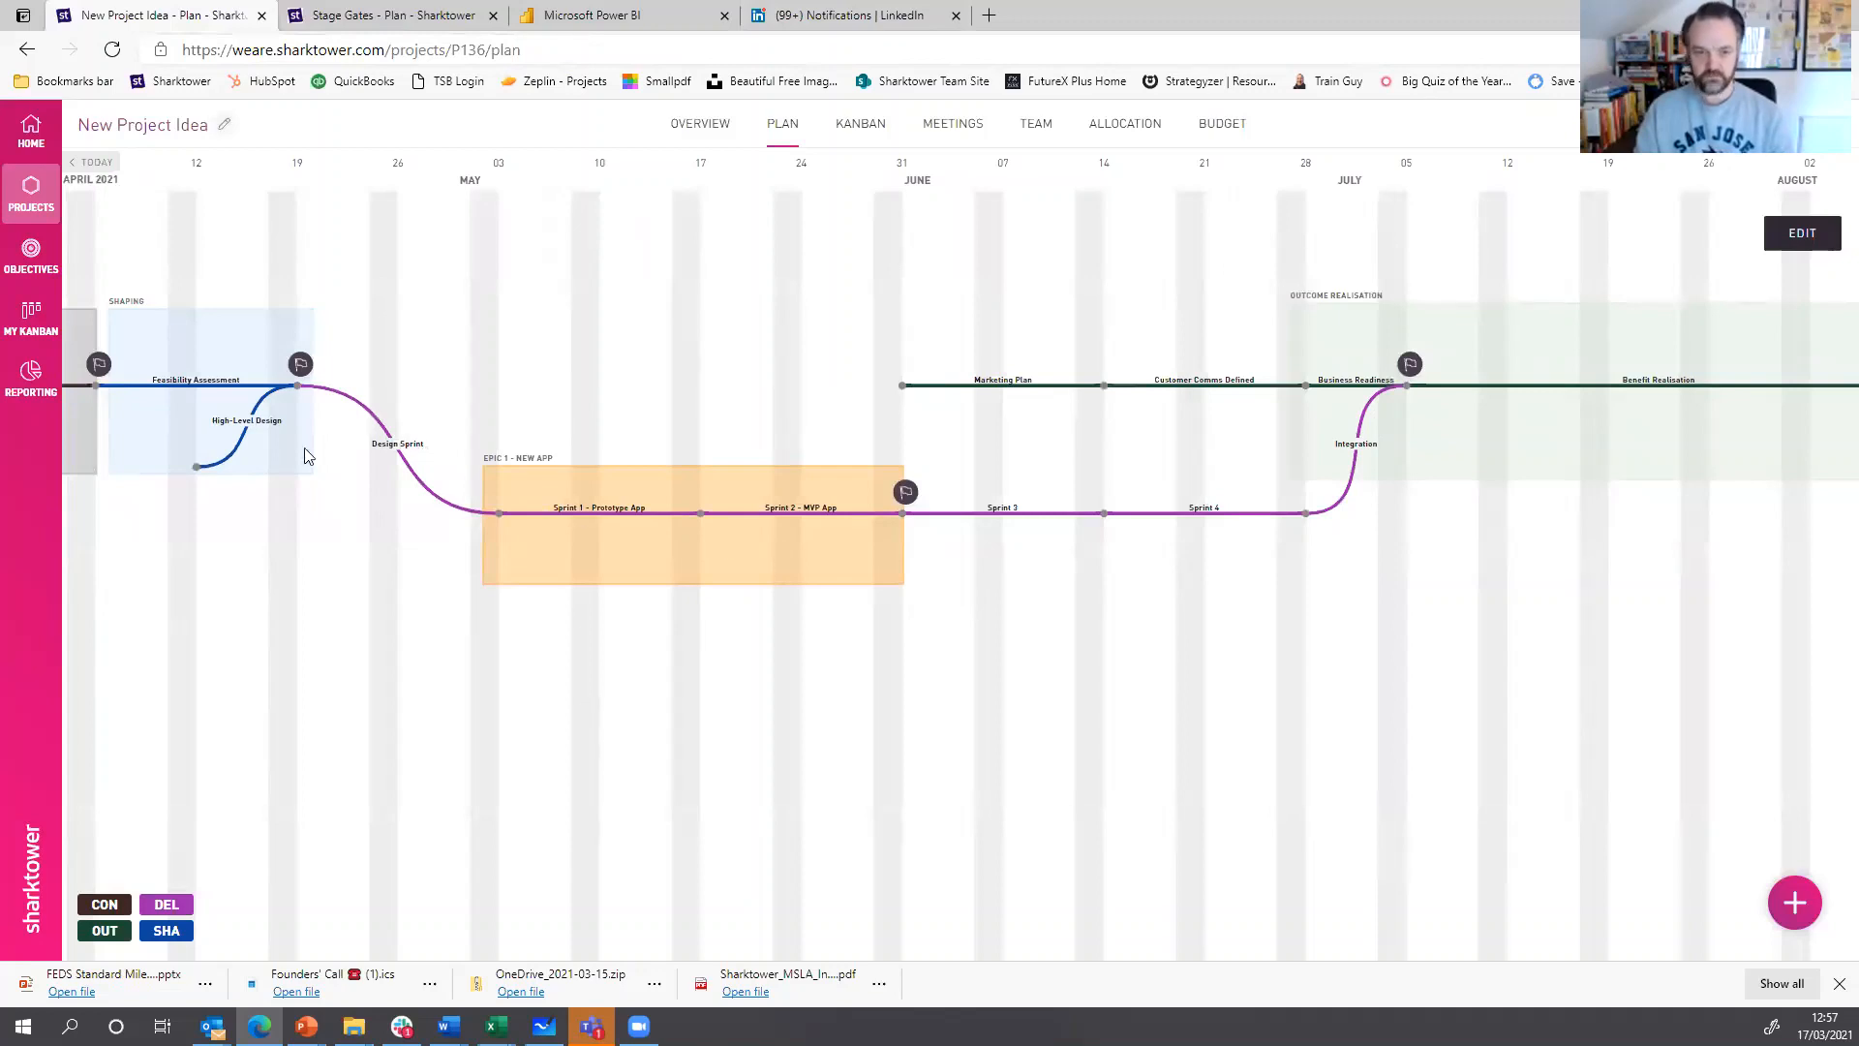
- Examine the Feasibility Assessment activity's details and its linked tasks, stories and decisions, and close the detail view
{"action": "left_click", "coordinate": [215, 393]}
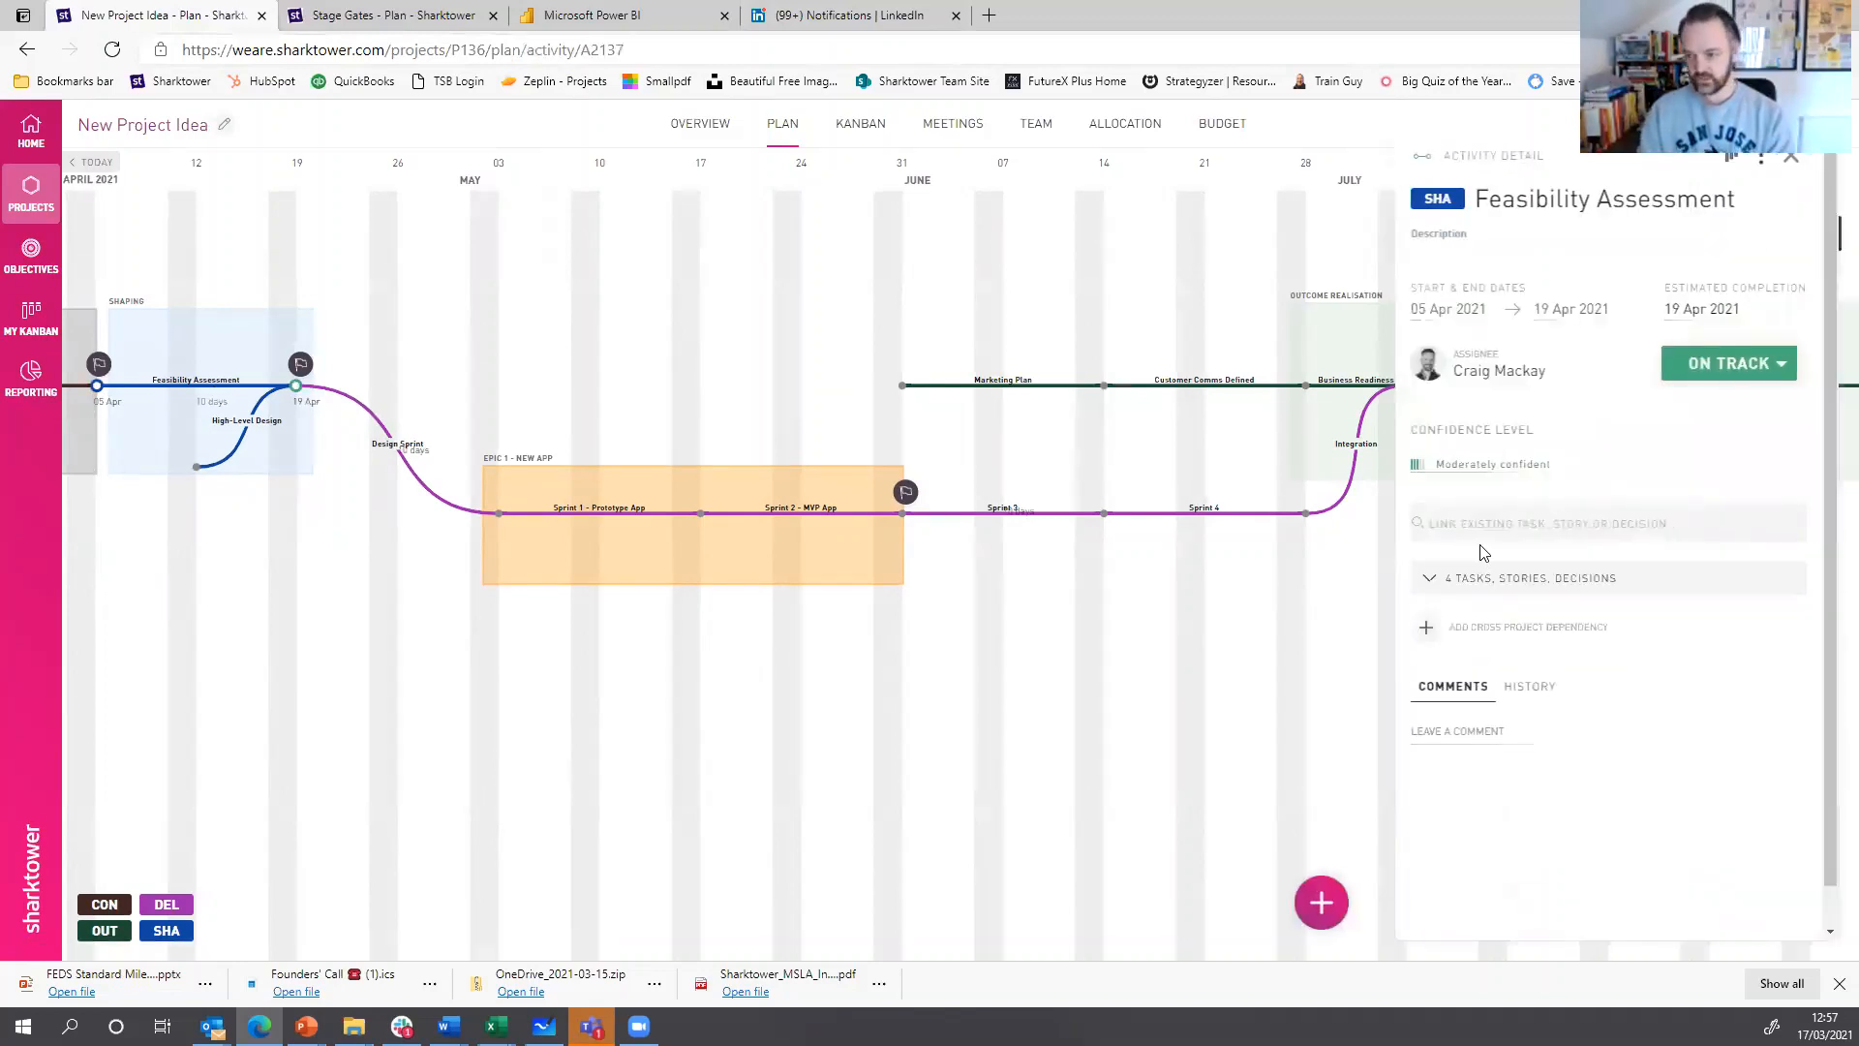
{"action": "left_click", "coordinate": [1504, 581]}
{"action": "scroll", "coordinate": [1610, 668], "scroll_direction": "down", "scroll_amount": 2}
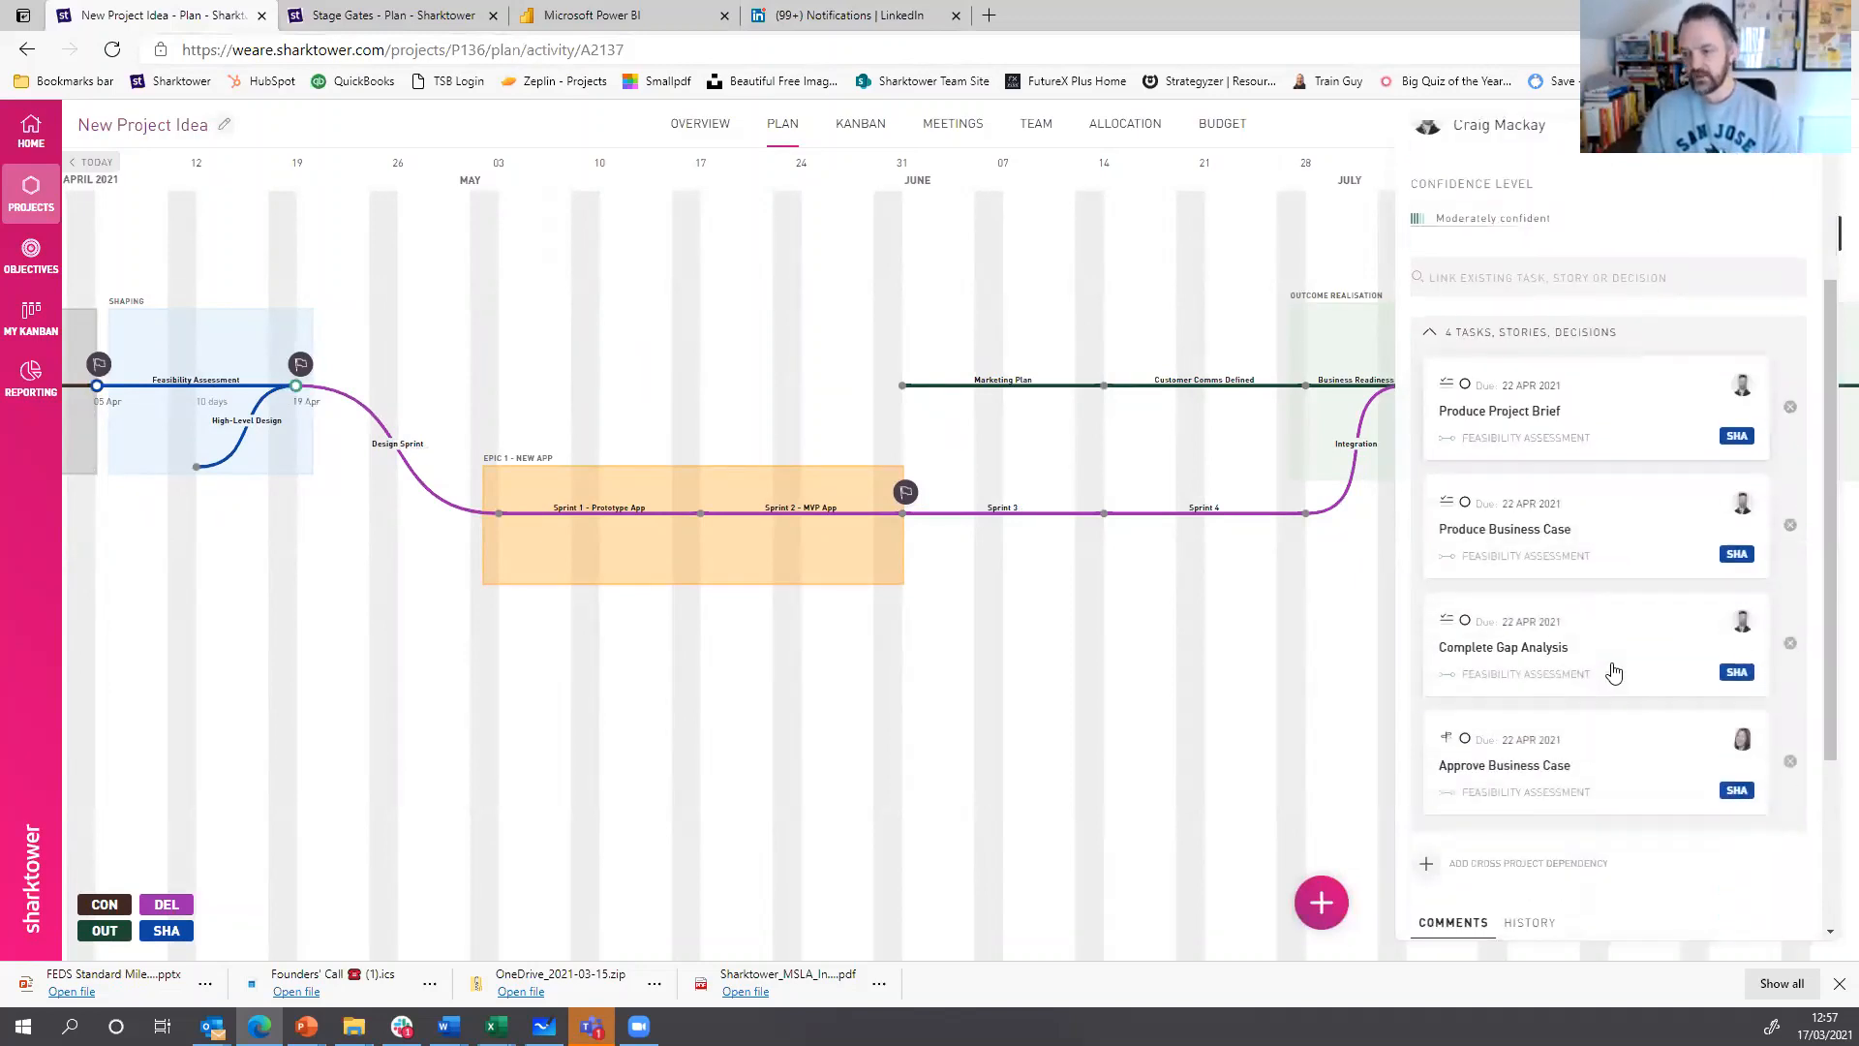
{"action": "scroll", "coordinate": [1613, 673], "scroll_direction": "up", "scroll_amount": 1}
{"action": "scroll", "coordinate": [1667, 298], "scroll_direction": "up", "scroll_amount": 1}
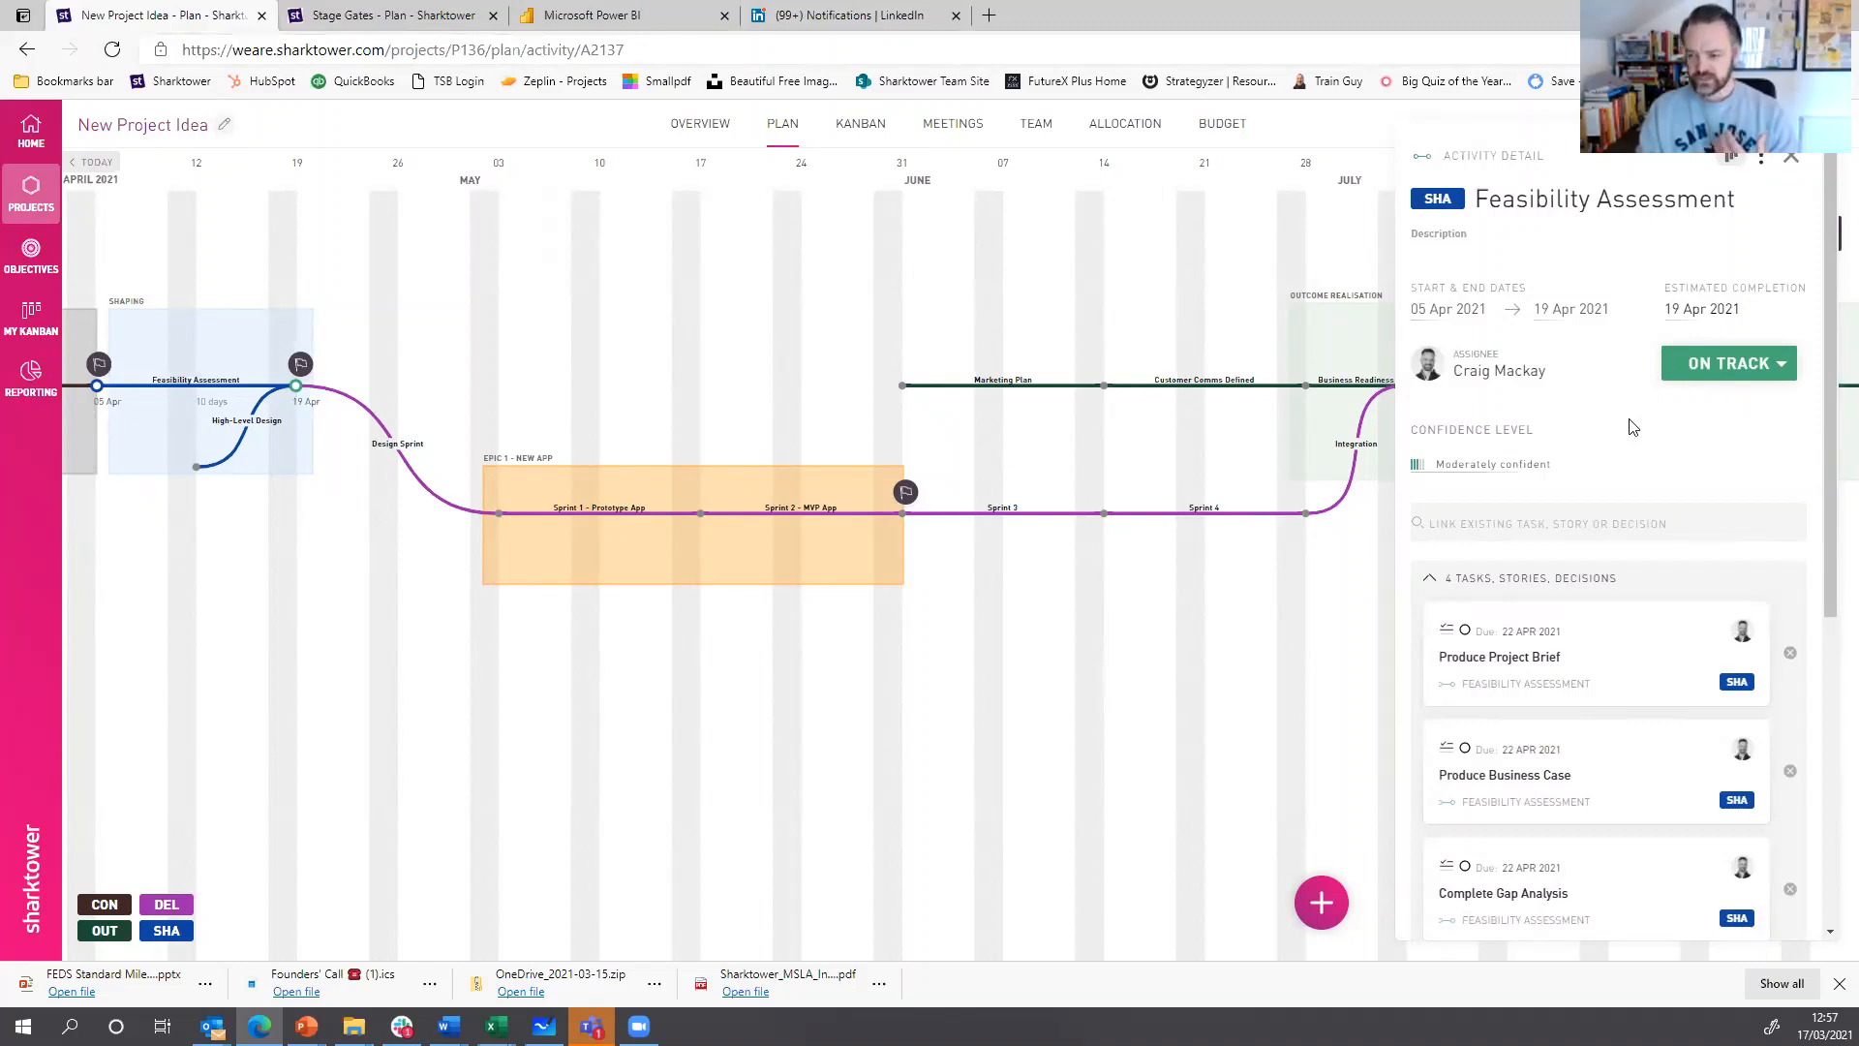
{"action": "mouse_move", "coordinate": [1324, 905]}
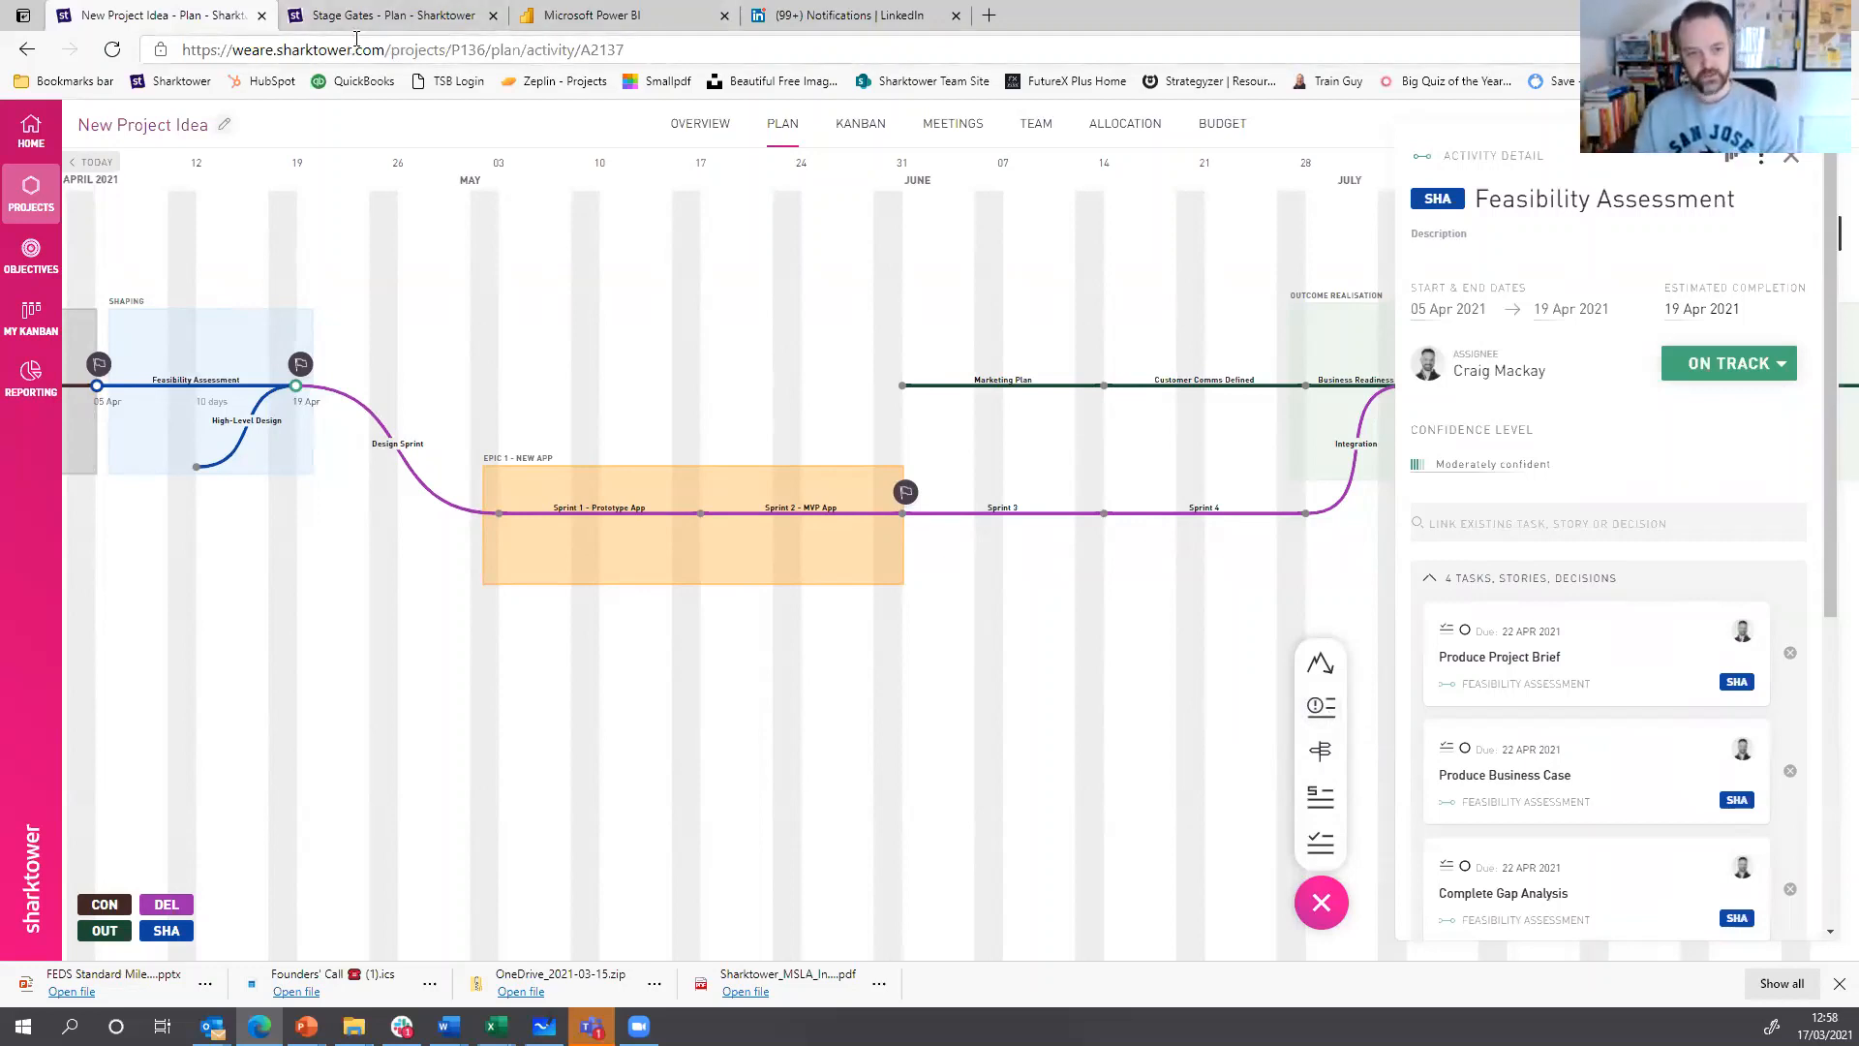
{"action": "left_click", "coordinate": [1801, 164]}
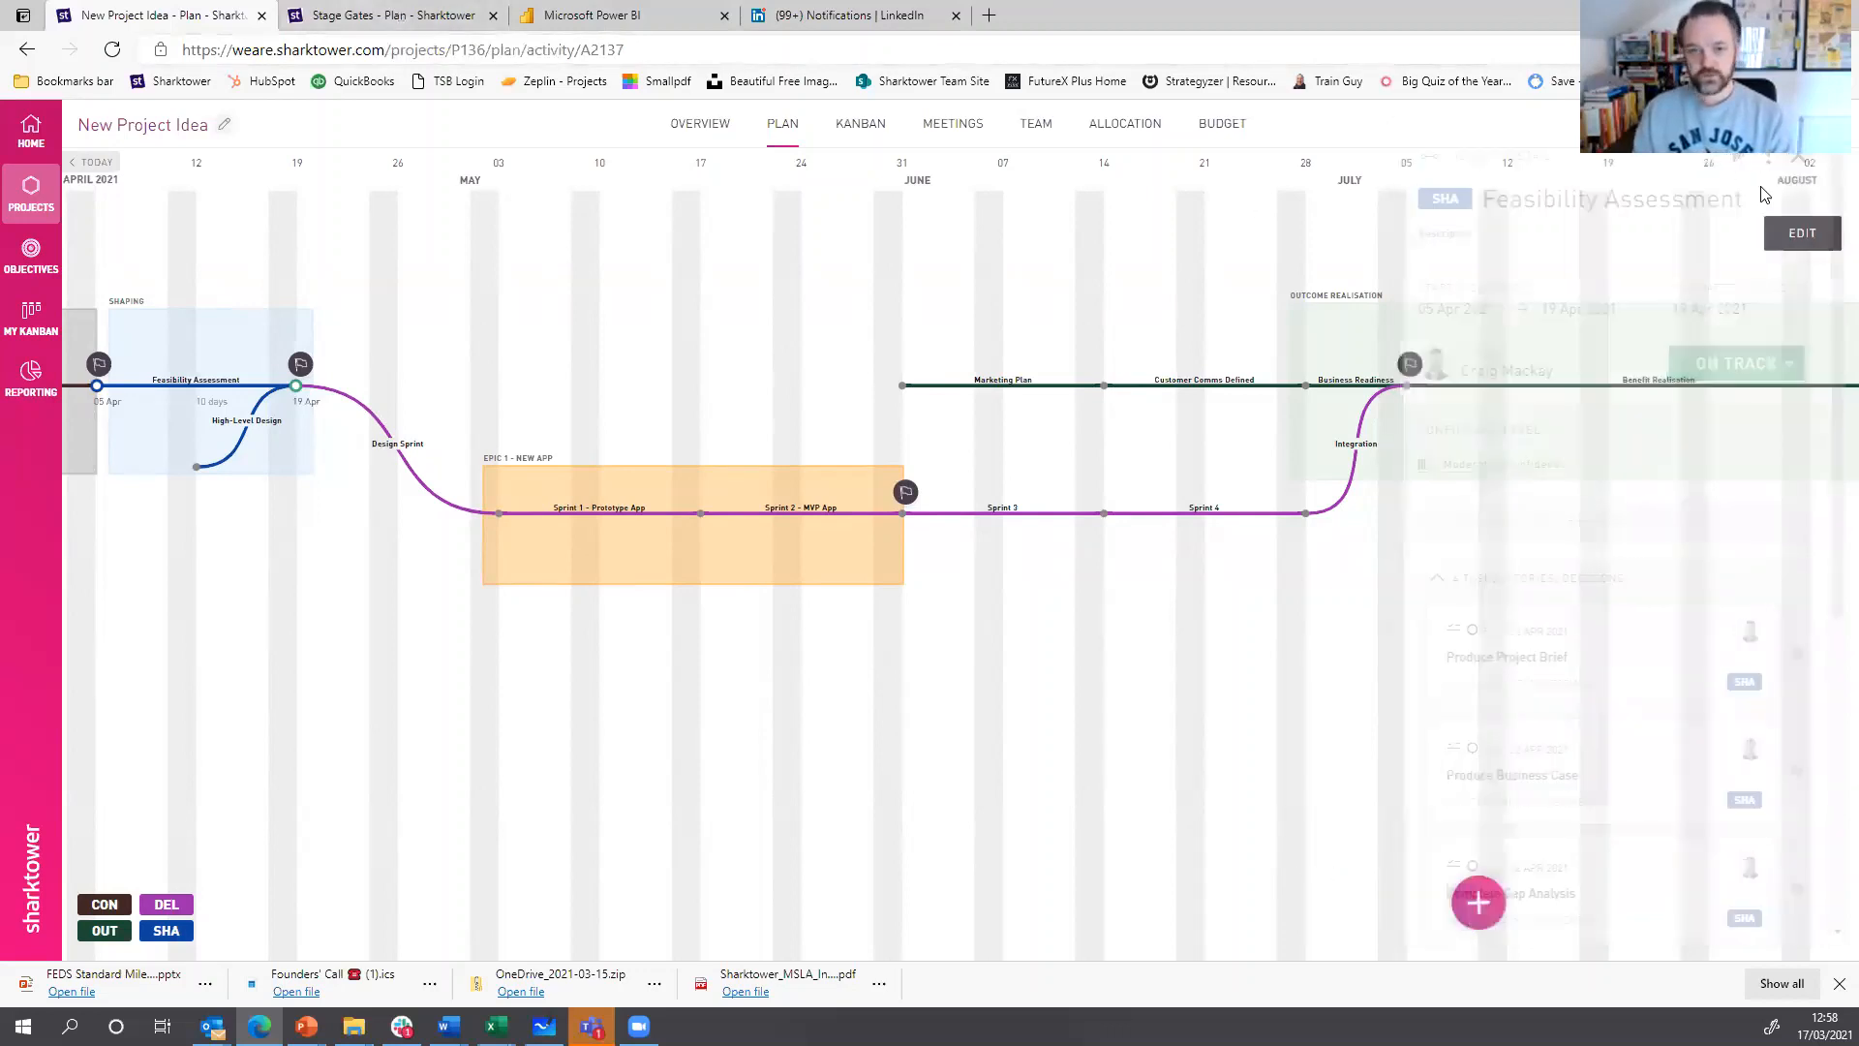
- Check the business objectives on the project overview and open the "Increase Online Sales" objective
{"action": "left_click", "coordinate": [689, 129]}
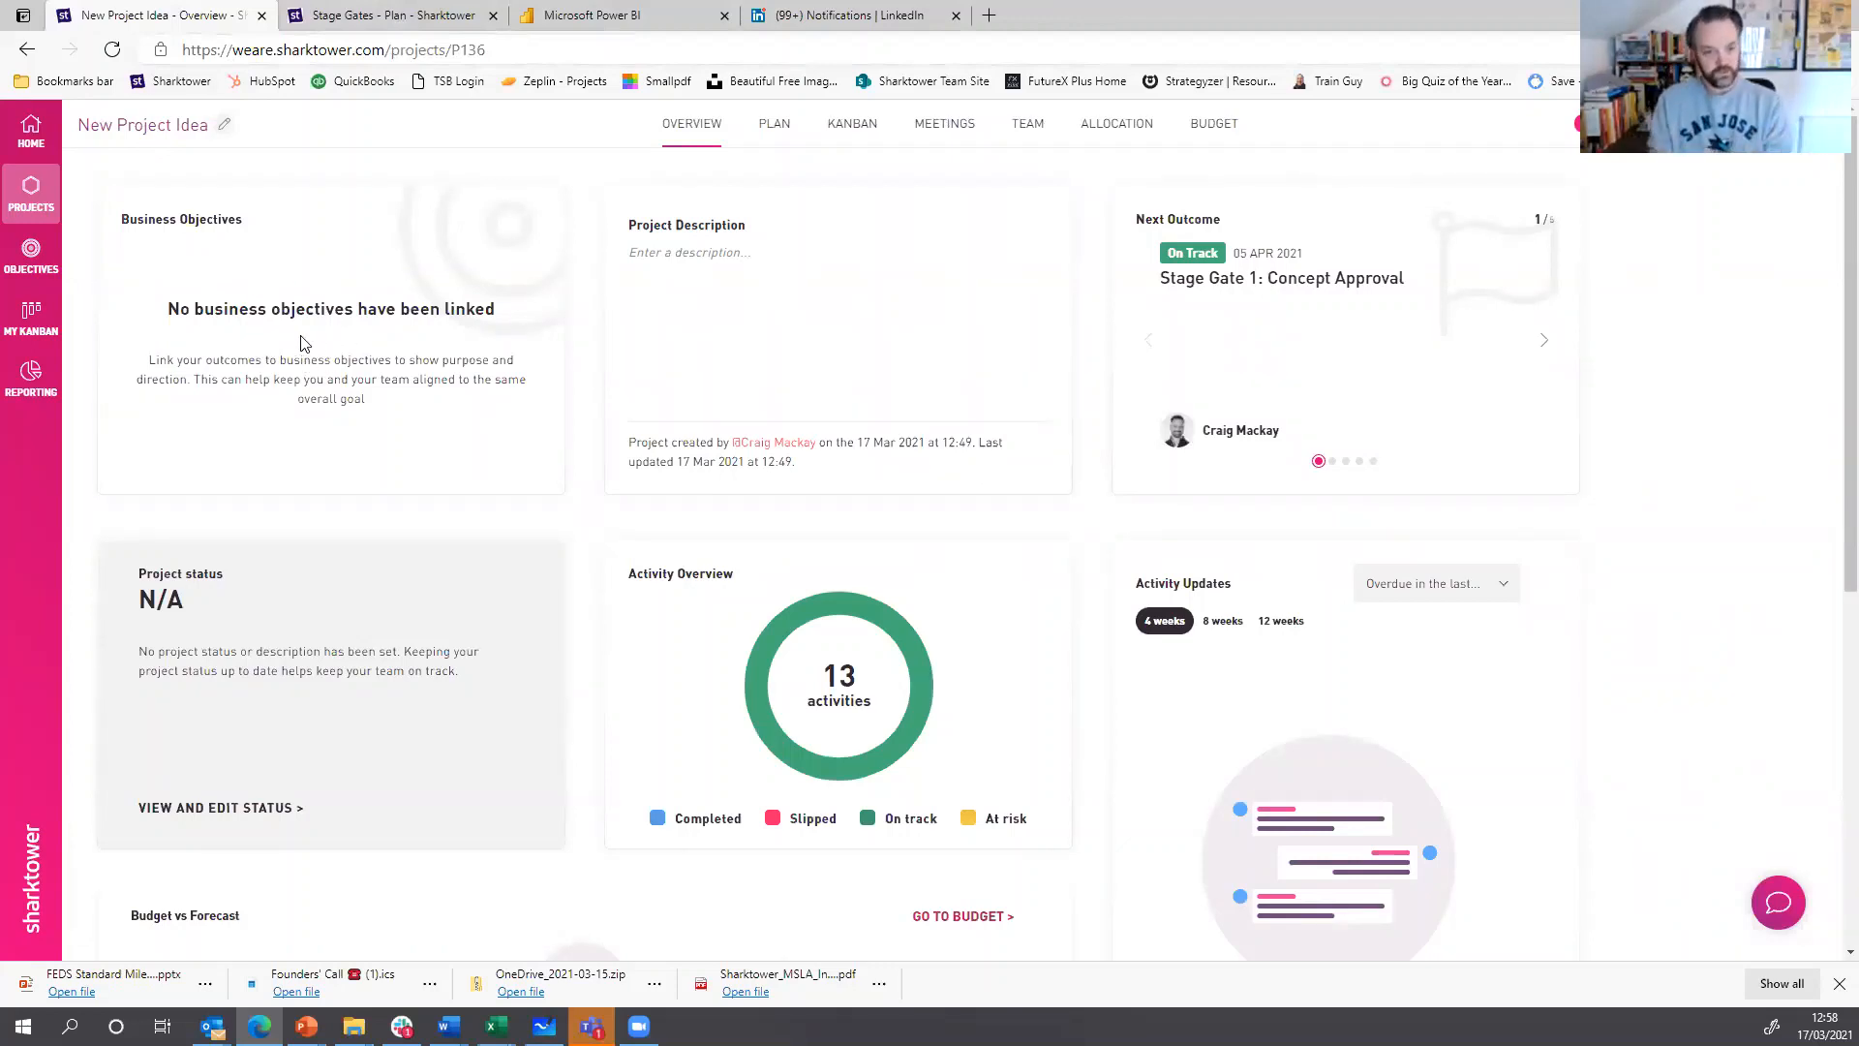
{"action": "left_click", "coordinate": [38, 276]}
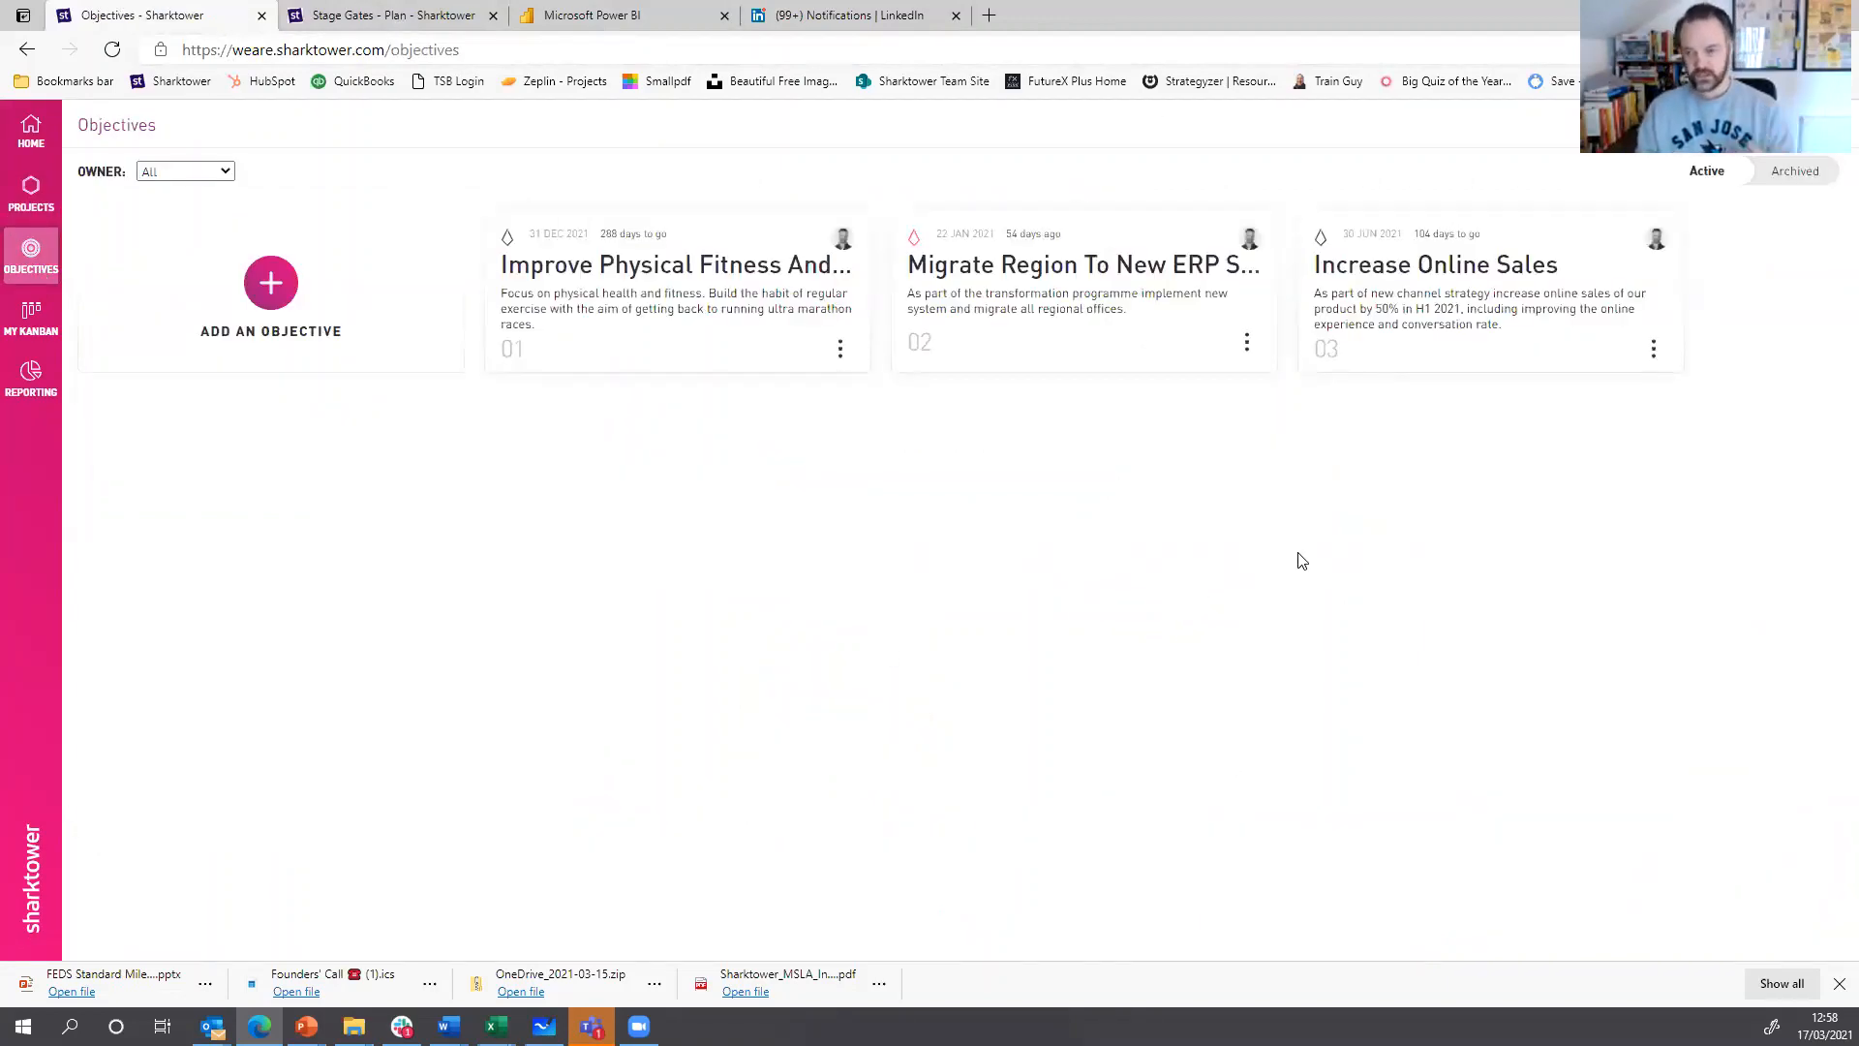
{"action": "left_click", "coordinate": [1496, 312]}
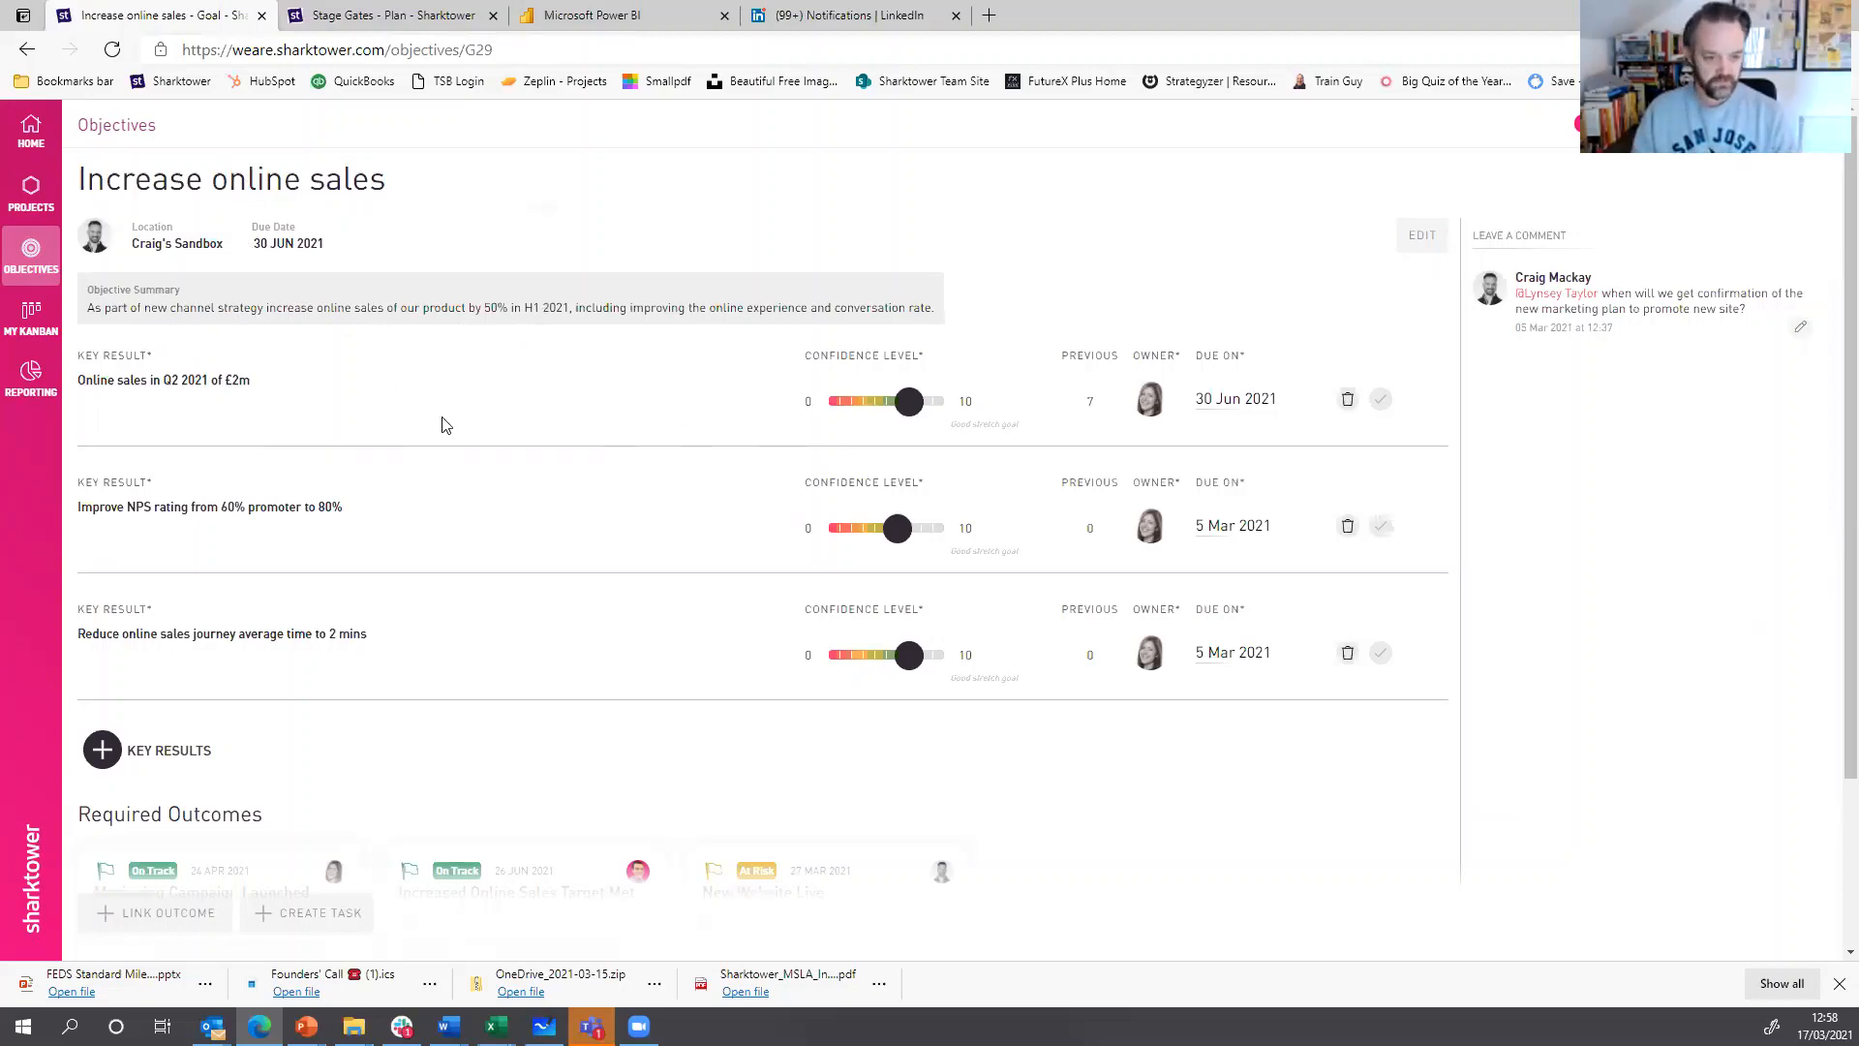
- Try setting the confidence level of the "Improve NPS rating from 60% promoter to 80%" key result to 5
{"action": "scroll", "coordinate": [748, 420], "scroll_direction": "down", "scroll_amount": 1}
{"action": "left_click_drag", "start_coordinate": [891, 401], "coordinate": [886, 405]}
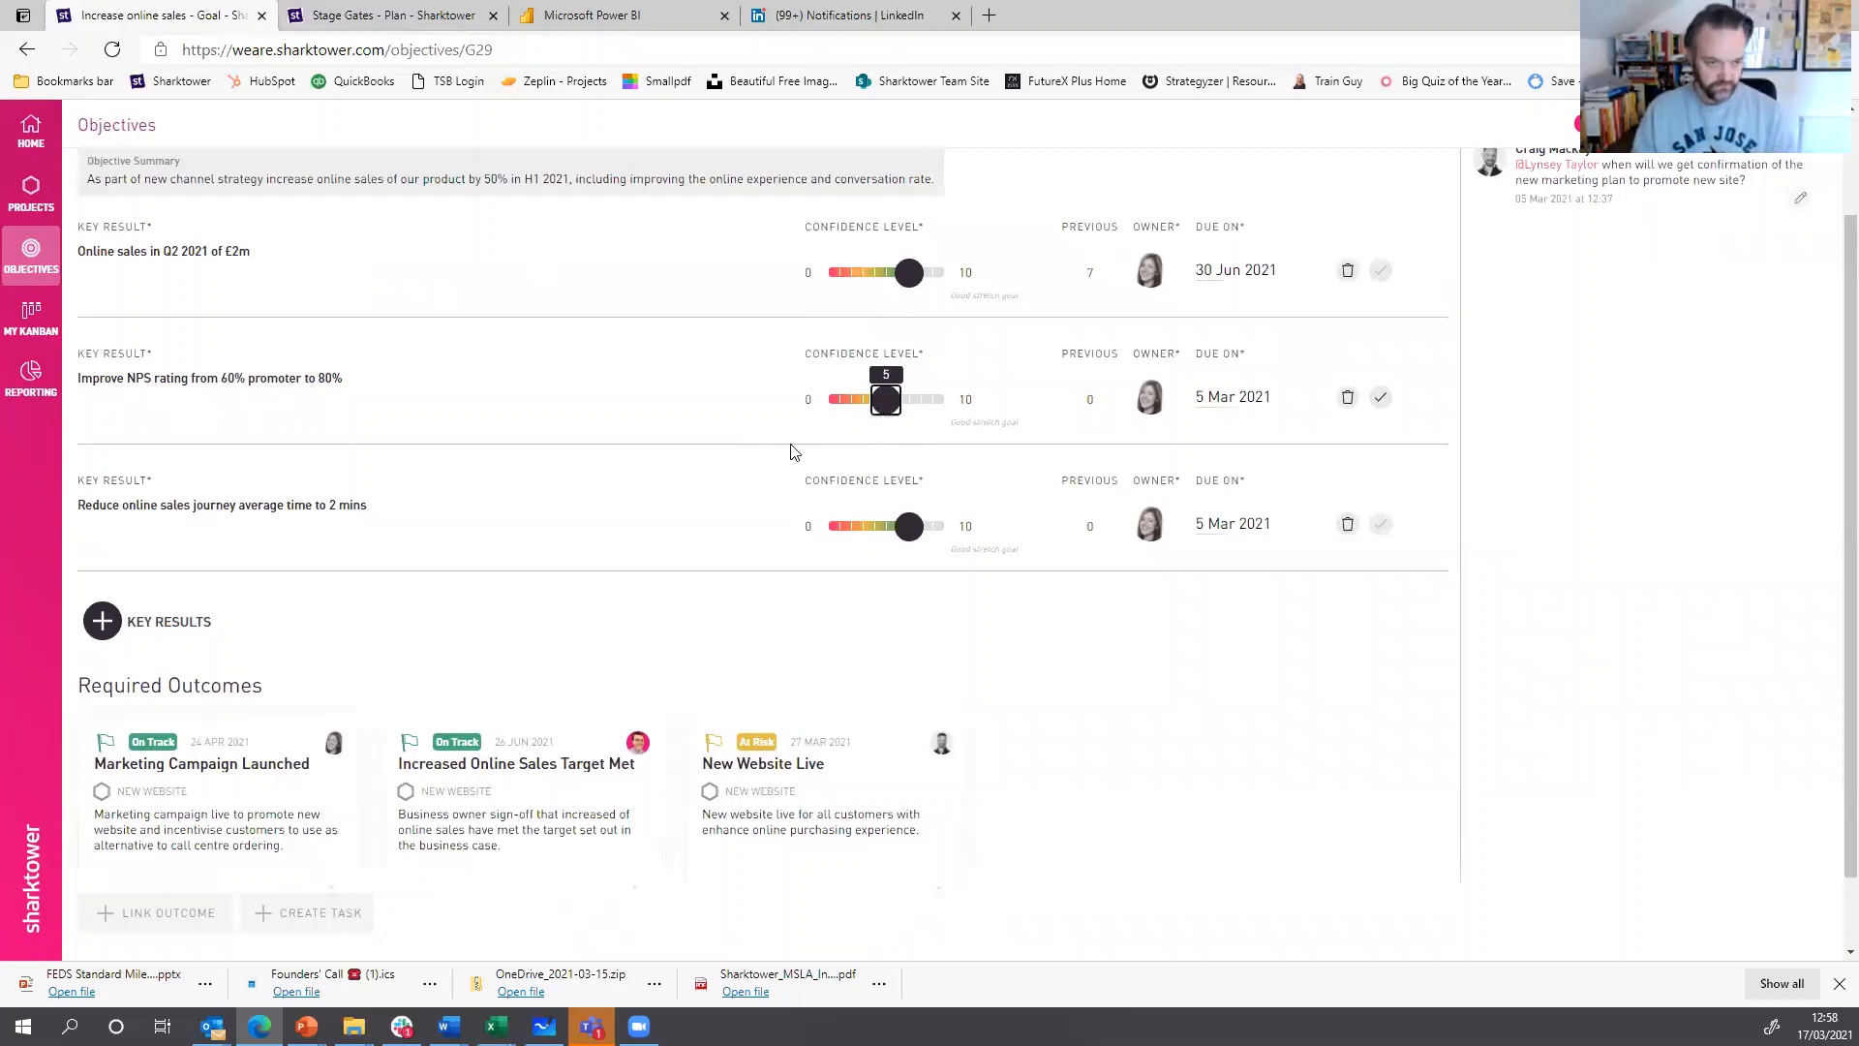
{"action": "scroll", "coordinate": [649, 464], "scroll_direction": "up", "scroll_amount": 1}
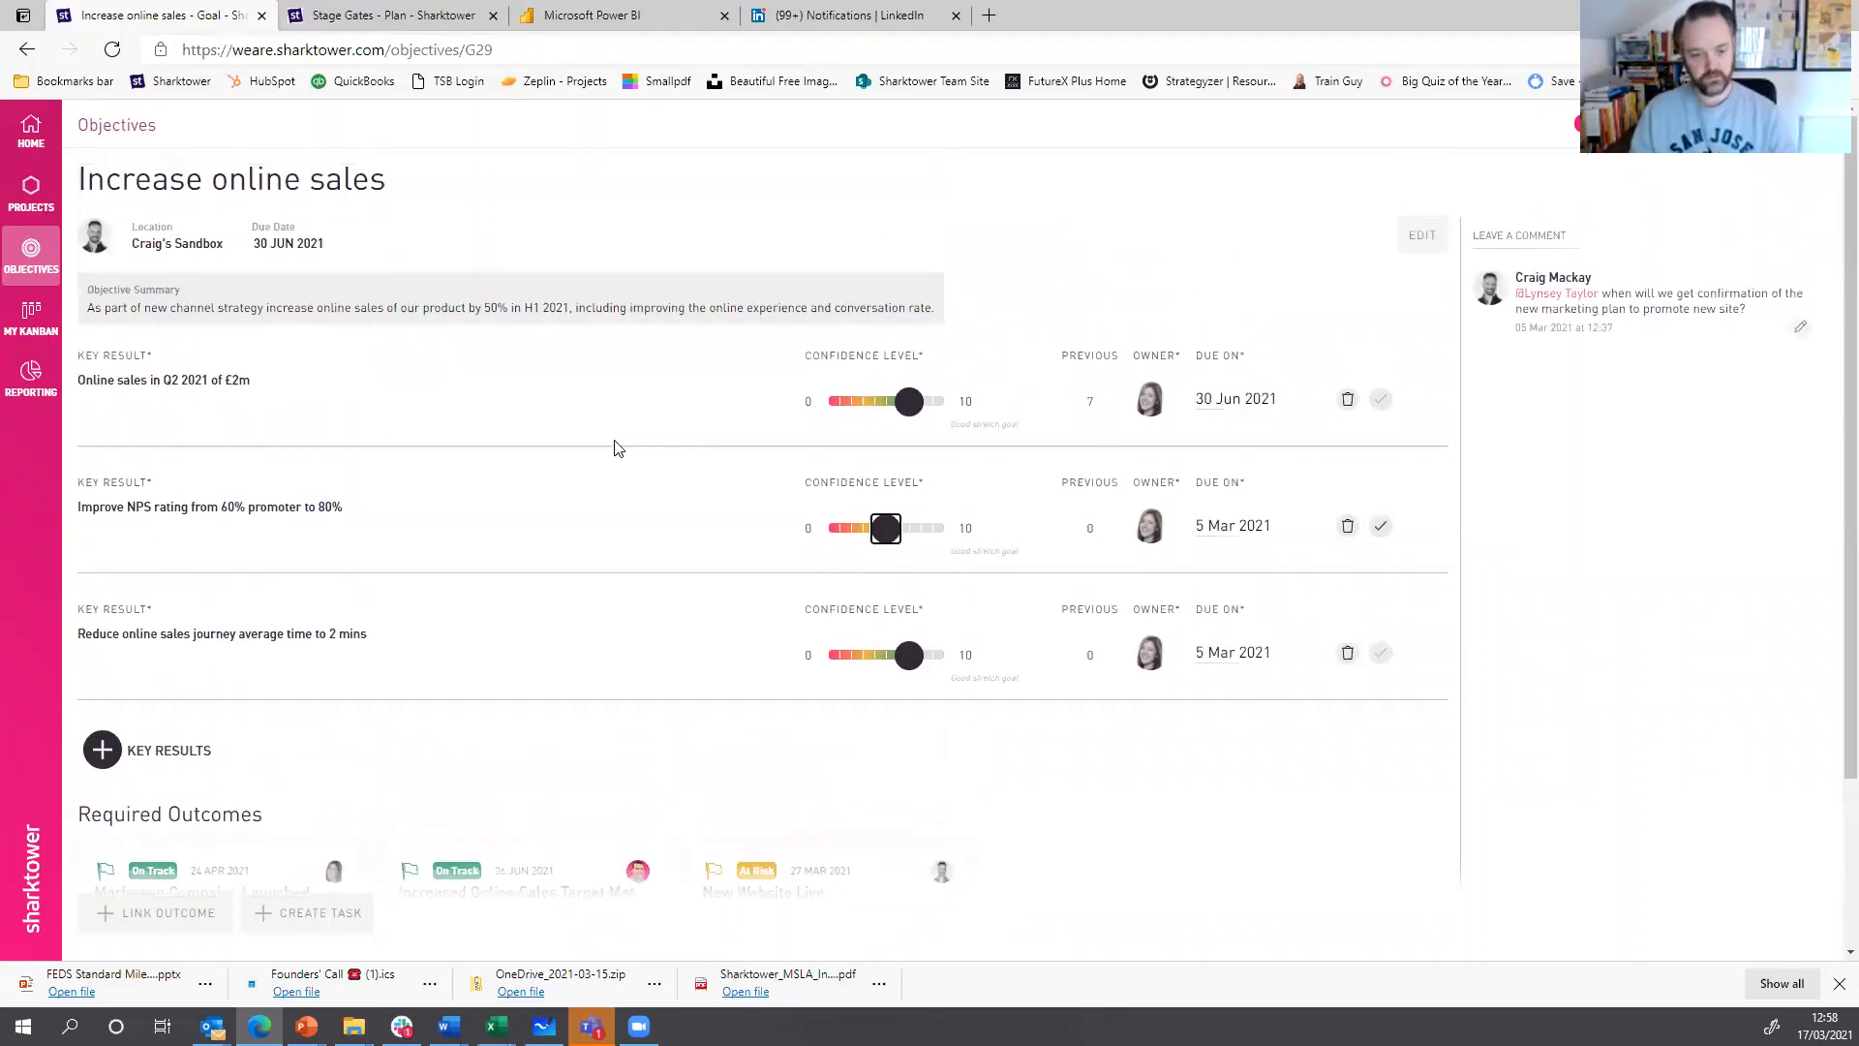
- Link the outcomes "Customers can apply online!" and "Increase mortgage sales by £10m" to the Increase online sales objective
{"action": "scroll", "coordinate": [644, 442], "scroll_direction": "down", "scroll_amount": 2}
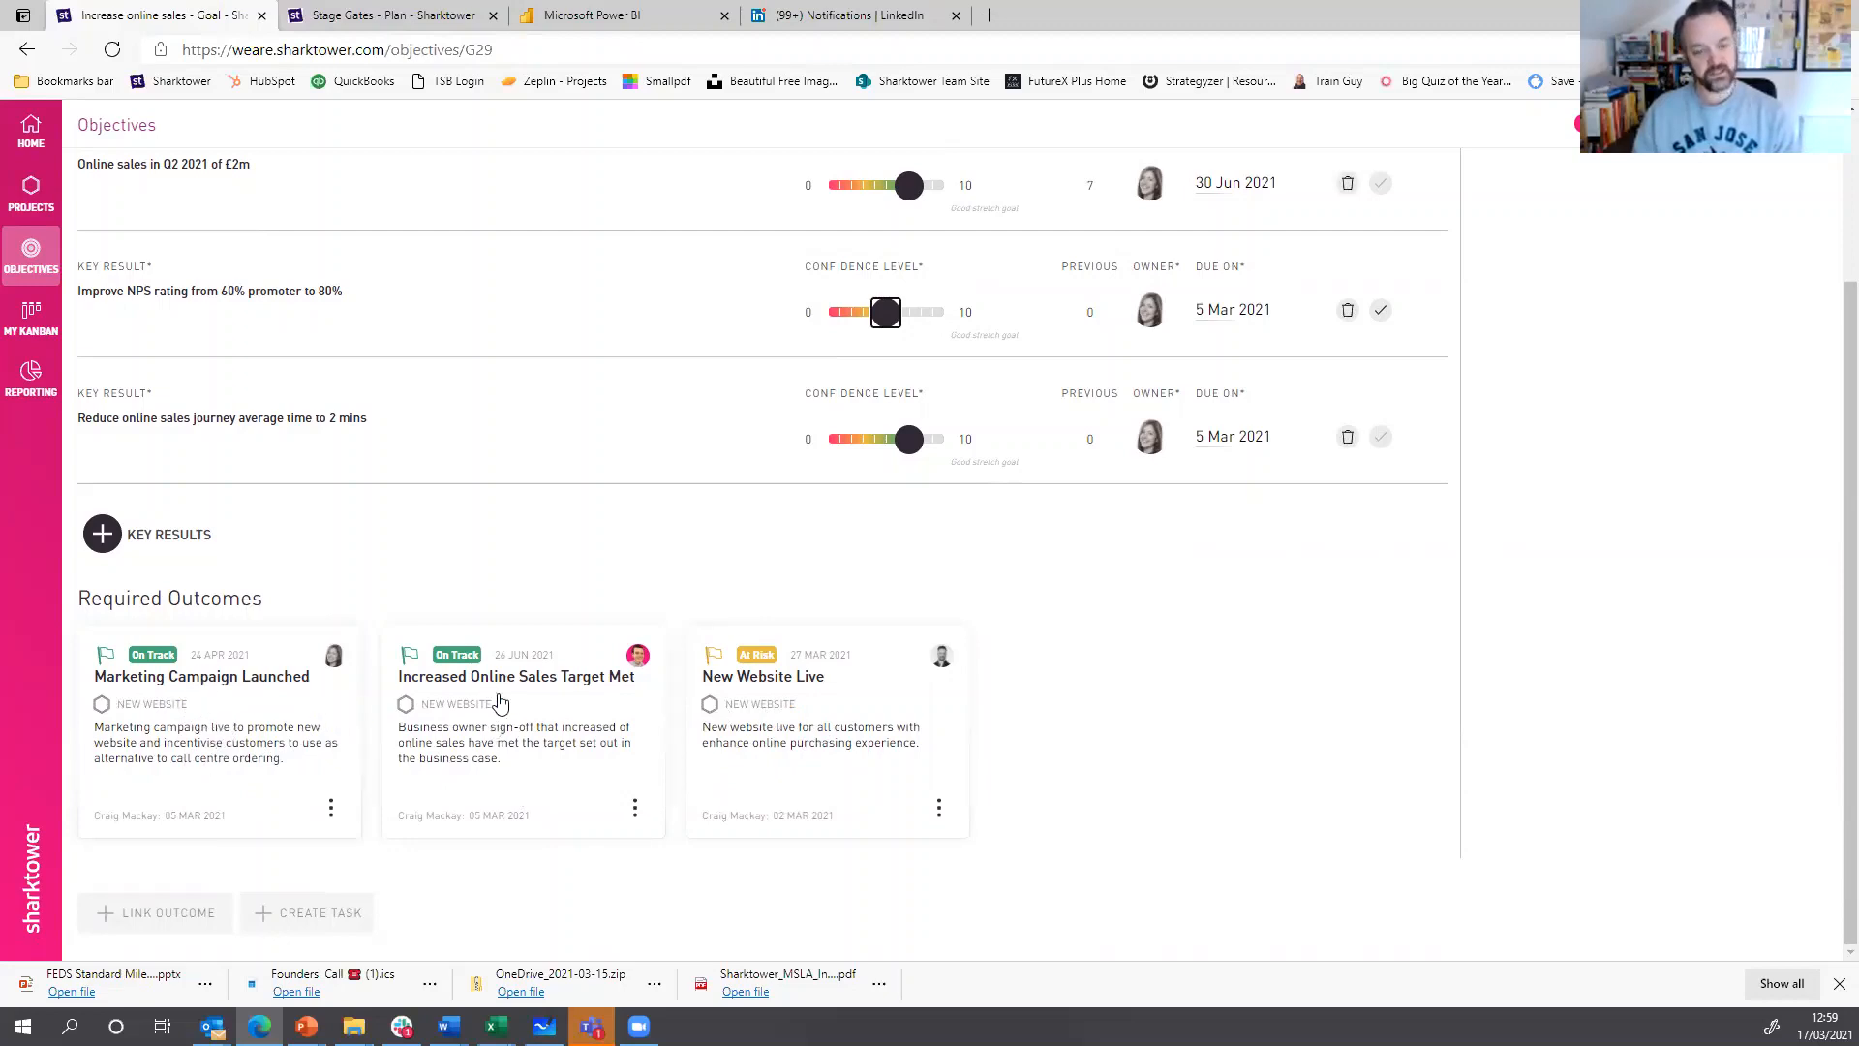
{"action": "left_click", "coordinate": [184, 915]}
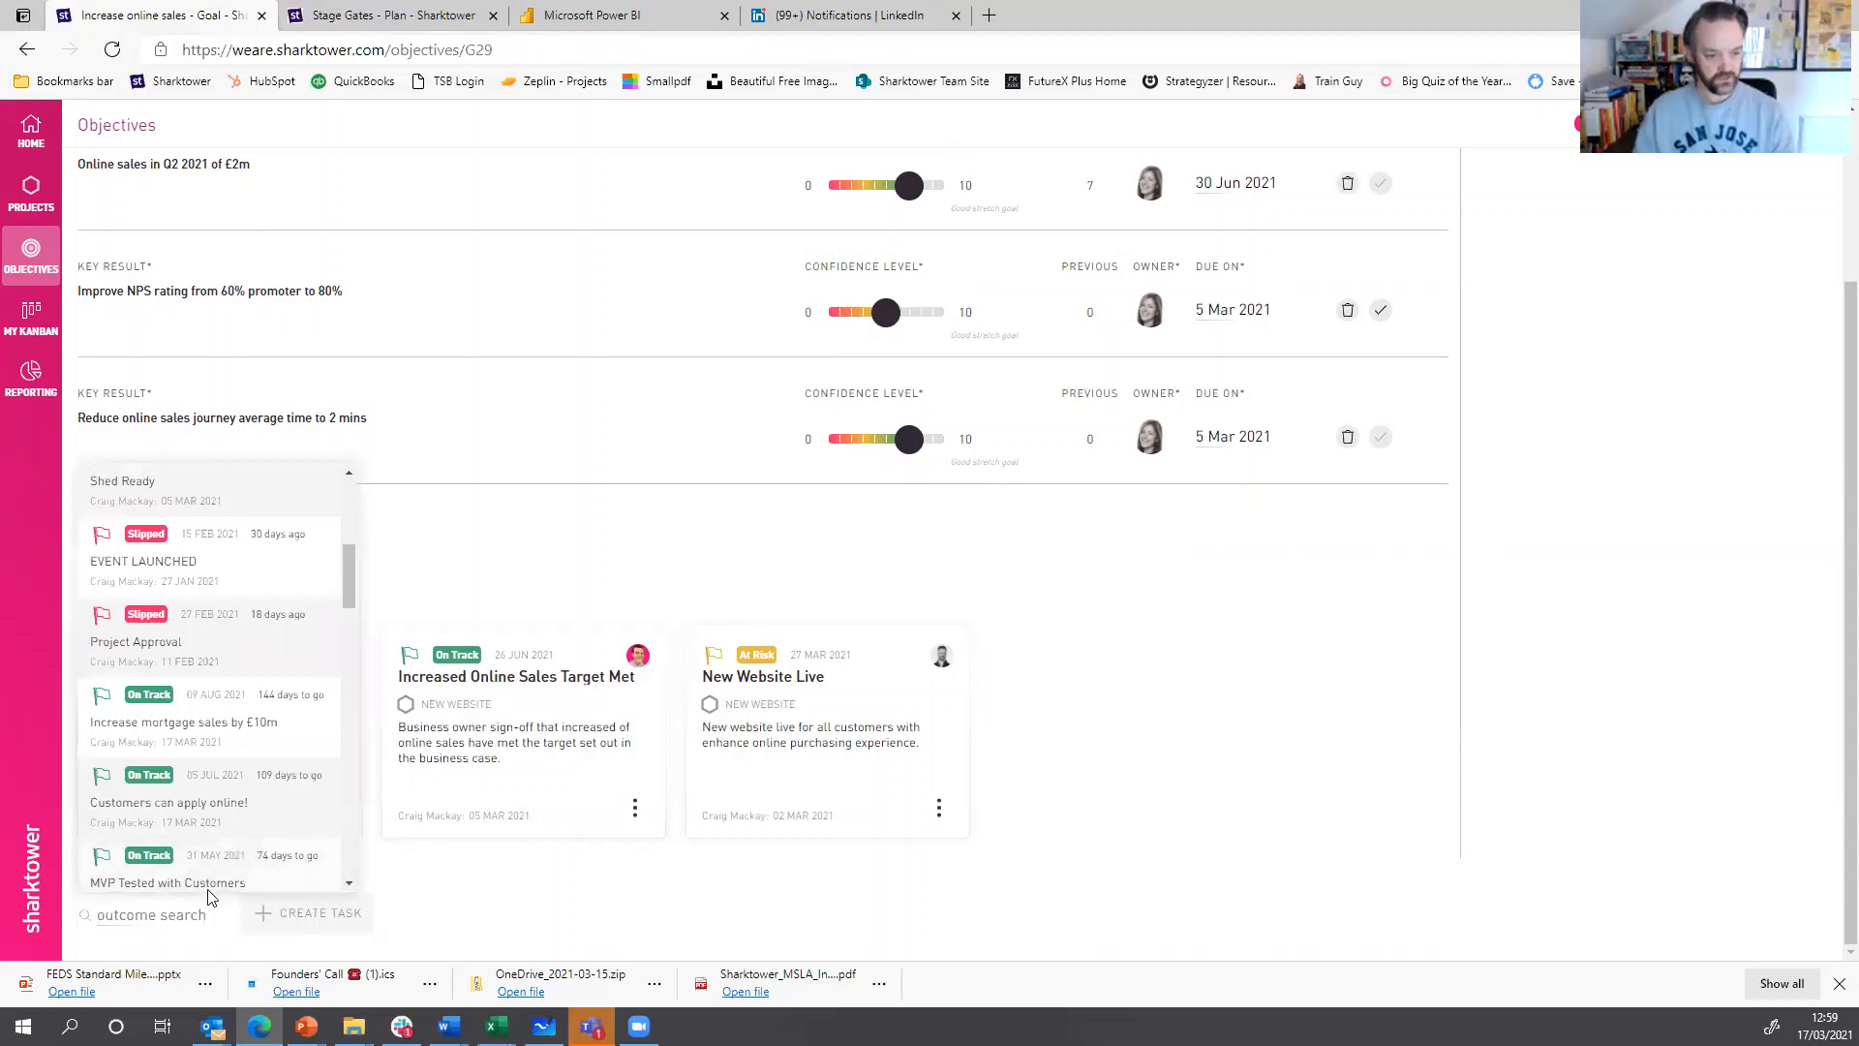
{"action": "left_click", "coordinate": [229, 807]}
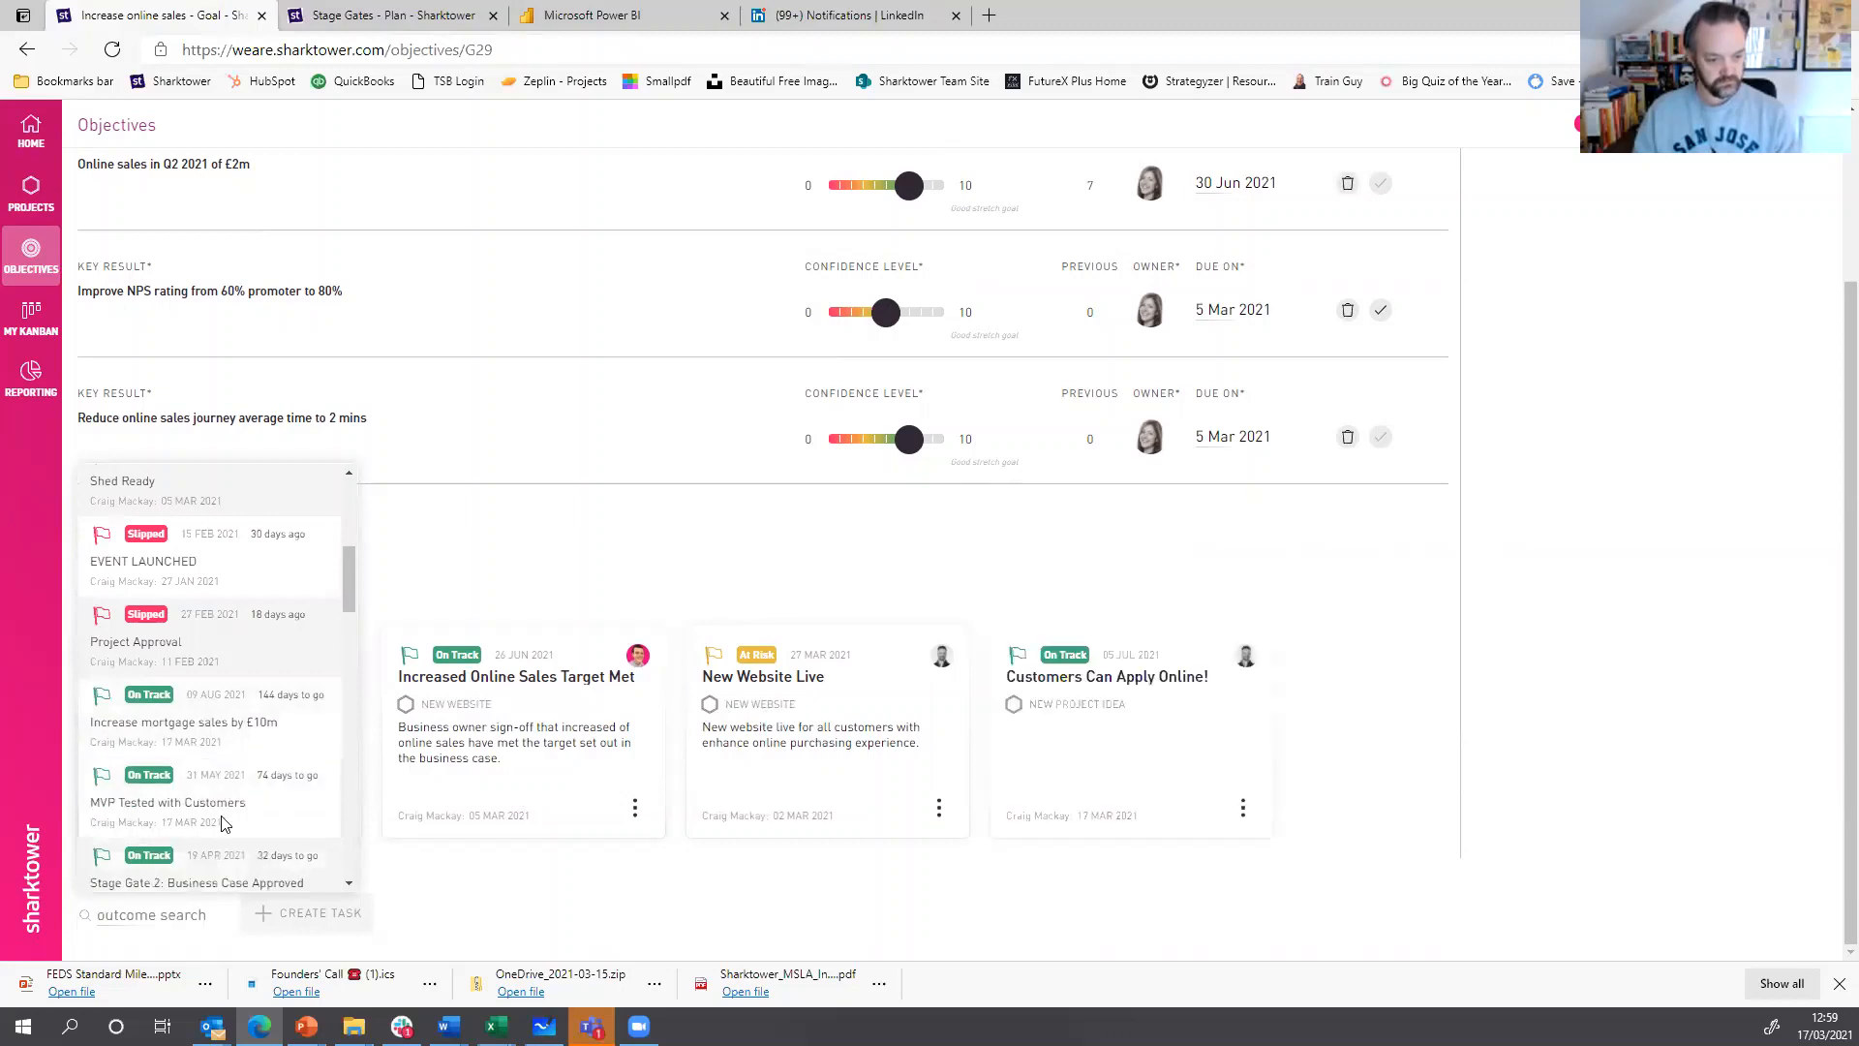
{"action": "left_click", "coordinate": [223, 720]}
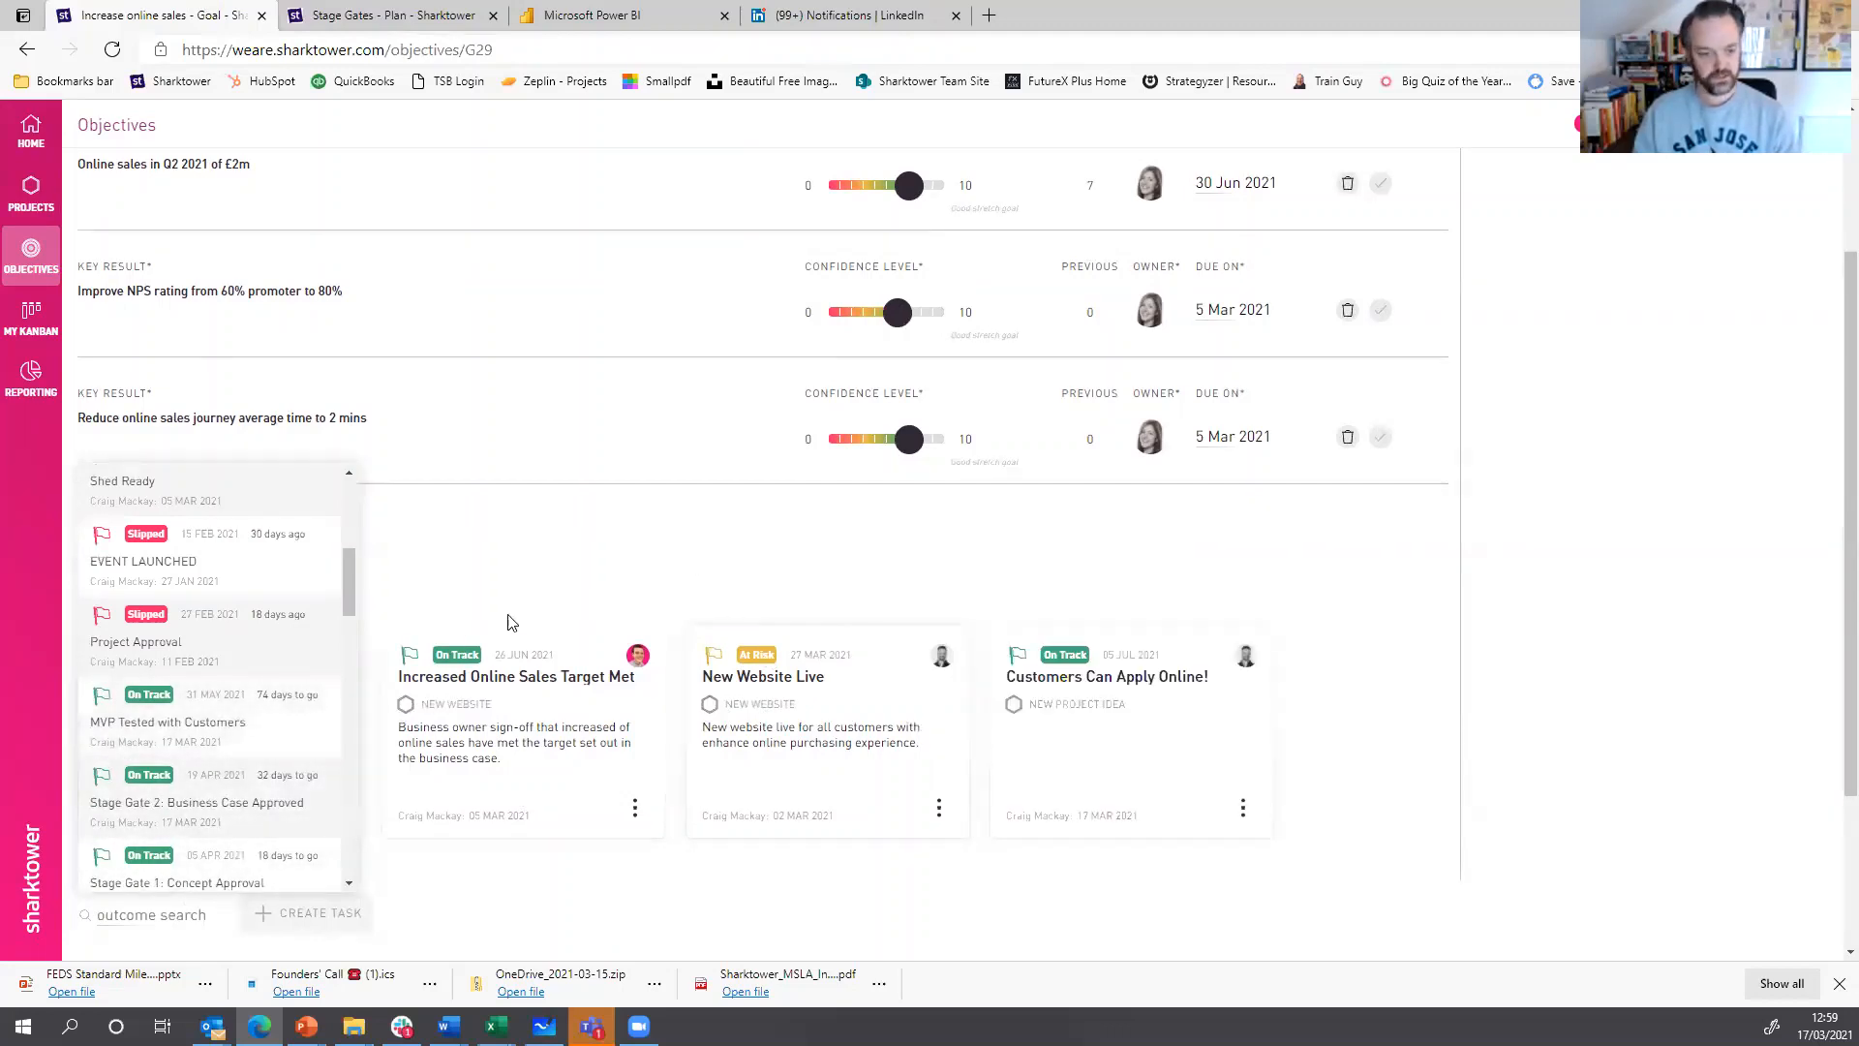
{"action": "left_click", "coordinate": [461, 552]}
{"action": "scroll", "coordinate": [419, 703], "scroll_direction": "down", "scroll_amount": 1}
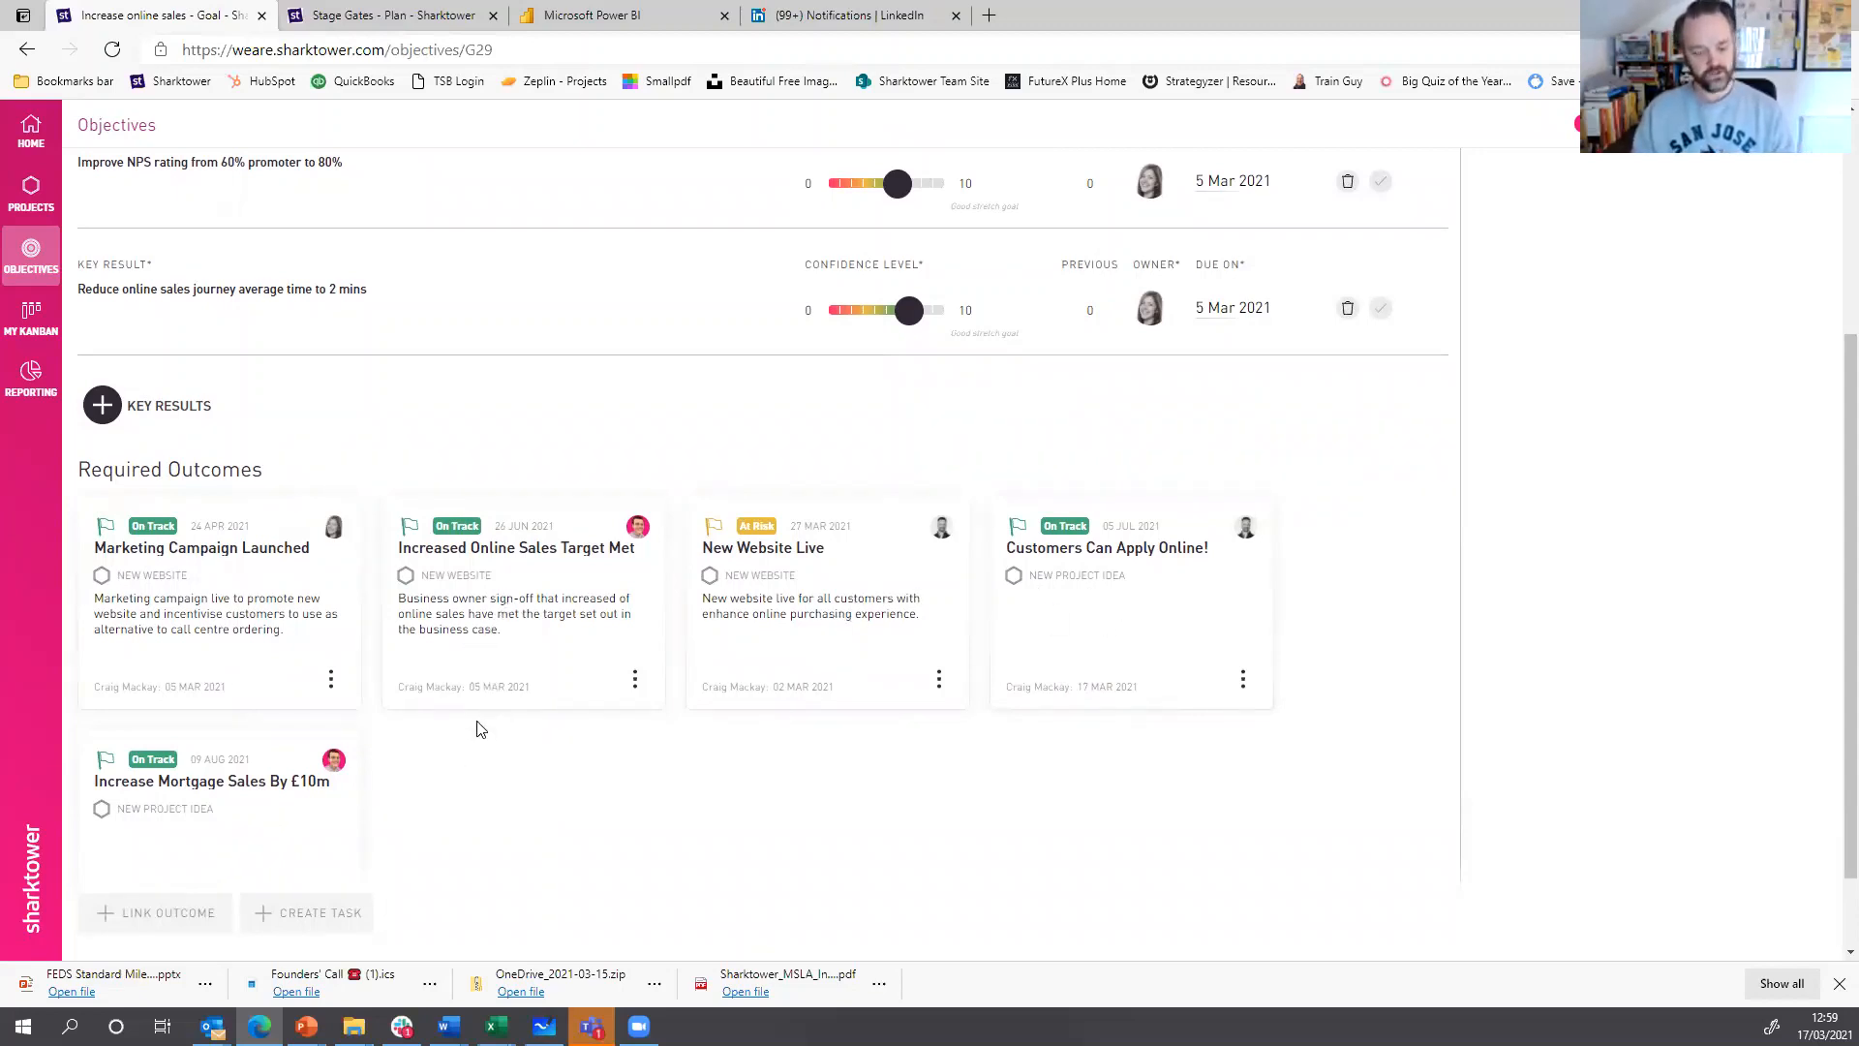
- Review the objective's required outcomes, open "New Website Live", and close its card to reach the New website plan
{"action": "scroll", "coordinate": [489, 818], "scroll_direction": "up", "scroll_amount": 3}
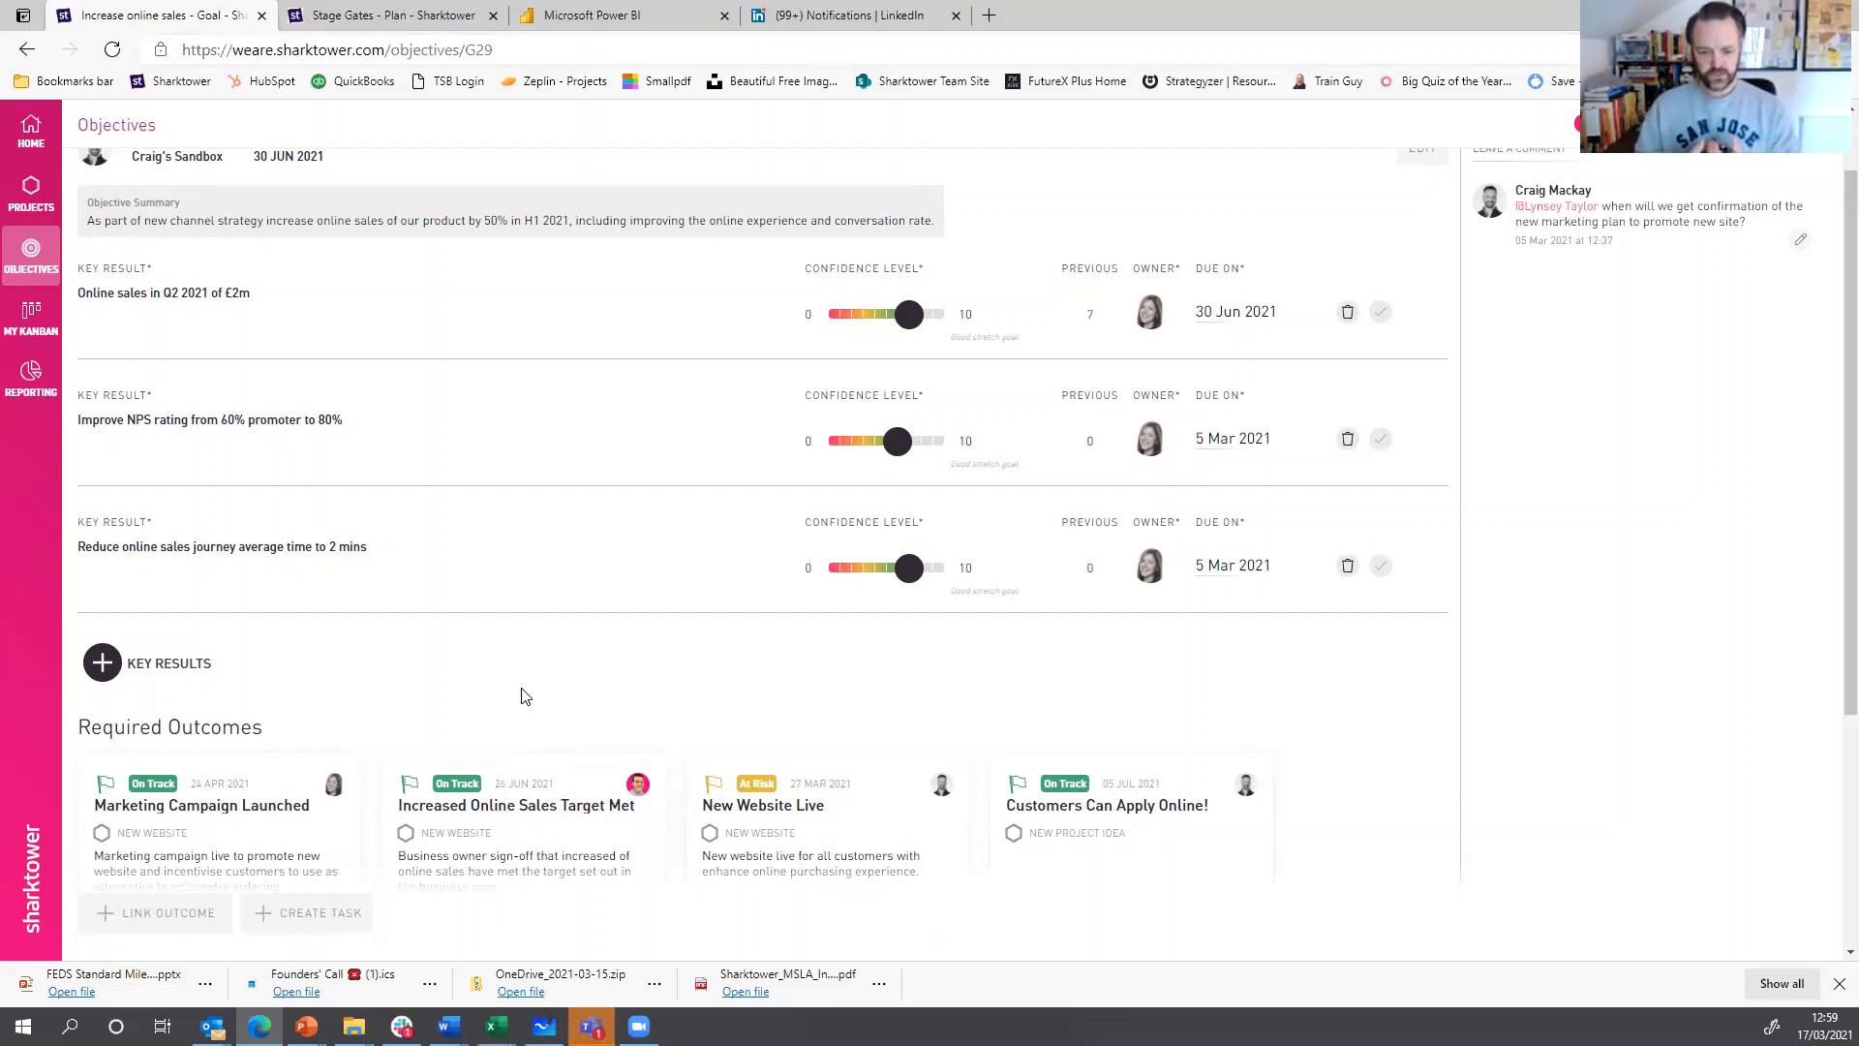
{"action": "scroll", "coordinate": [521, 697], "scroll_direction": "down", "scroll_amount": 3}
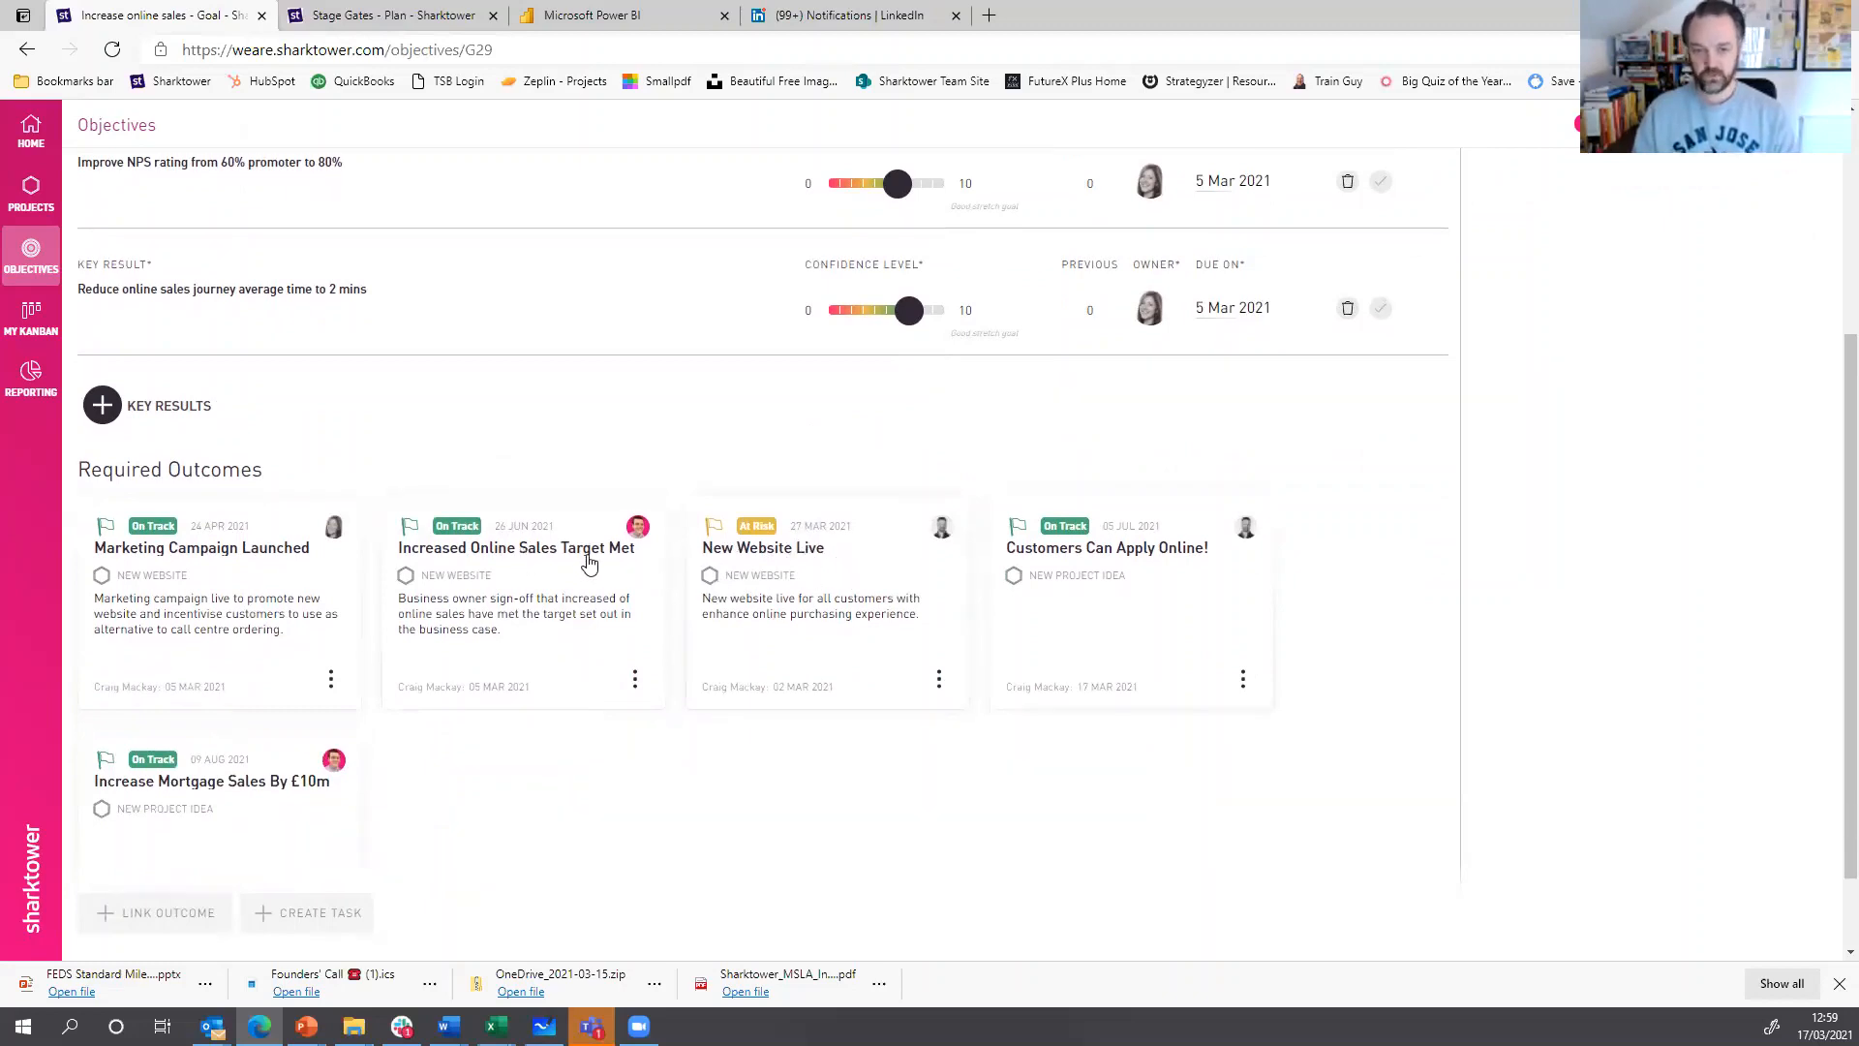
{"action": "left_click", "coordinate": [760, 557]}
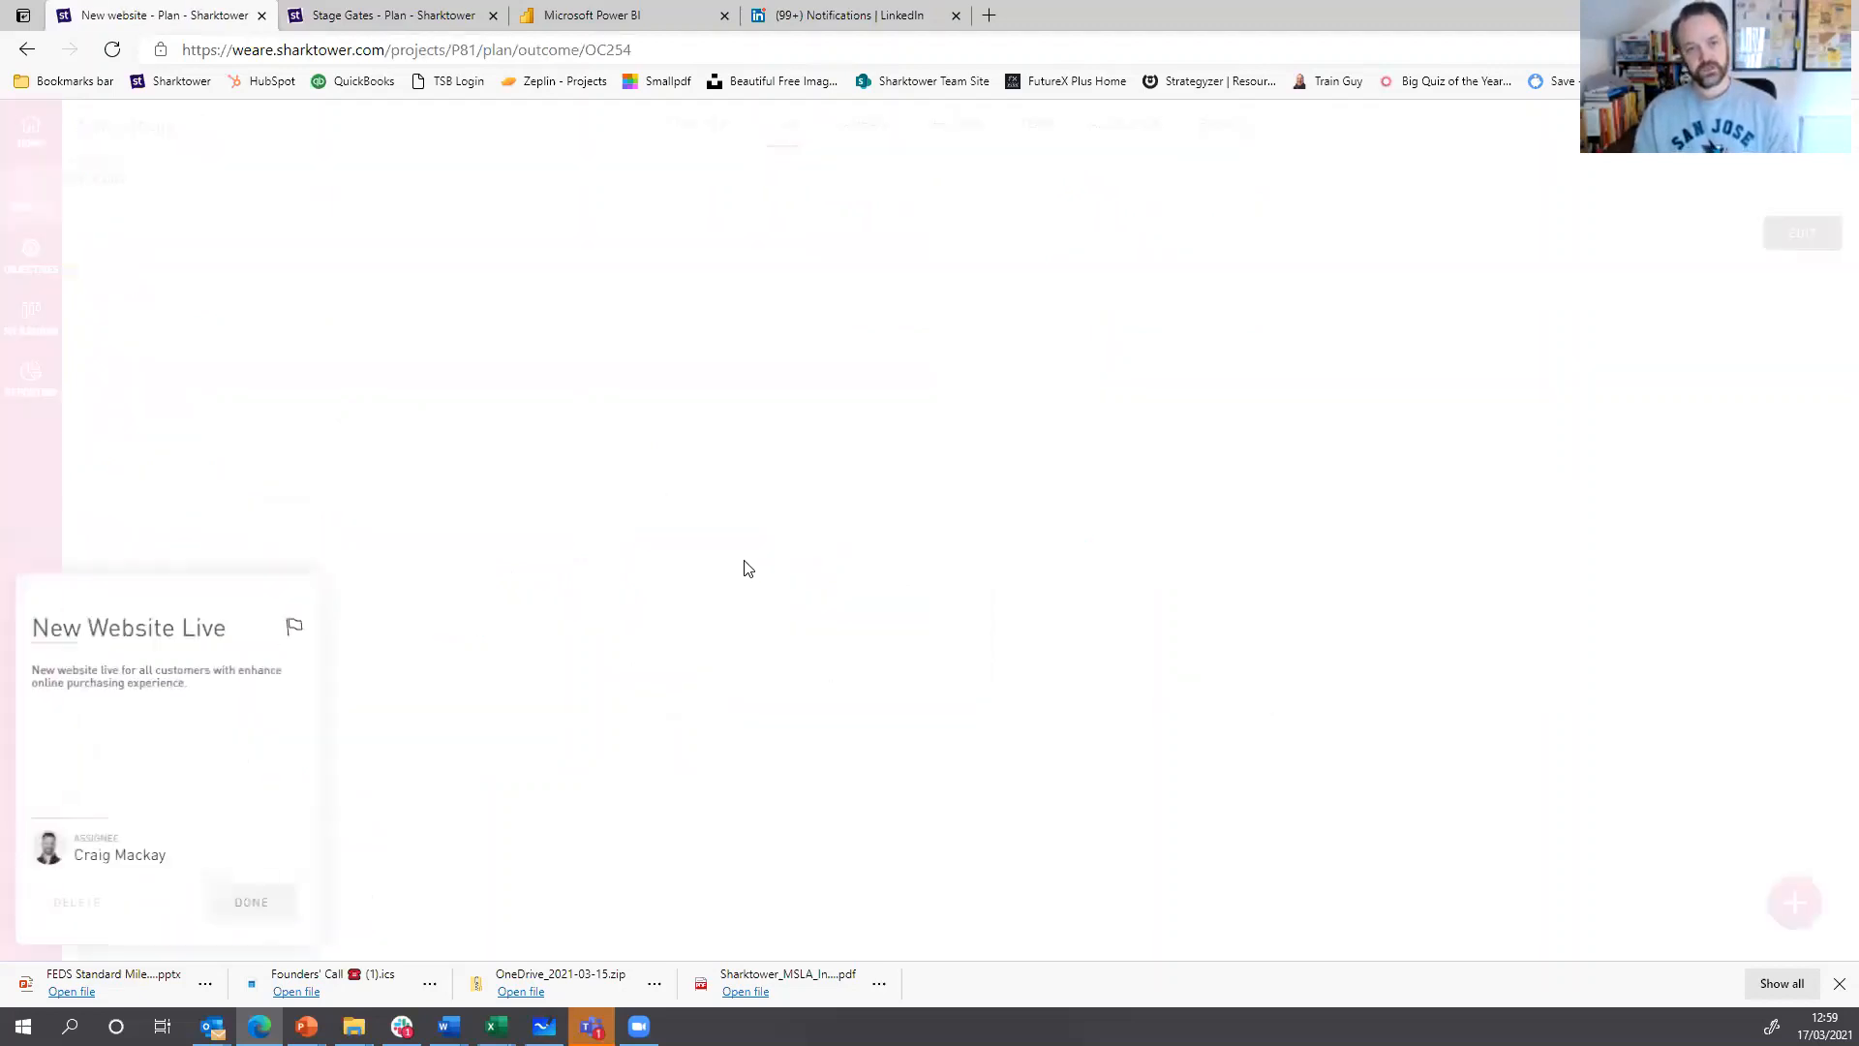
{"action": "left_click", "coordinate": [254, 911]}
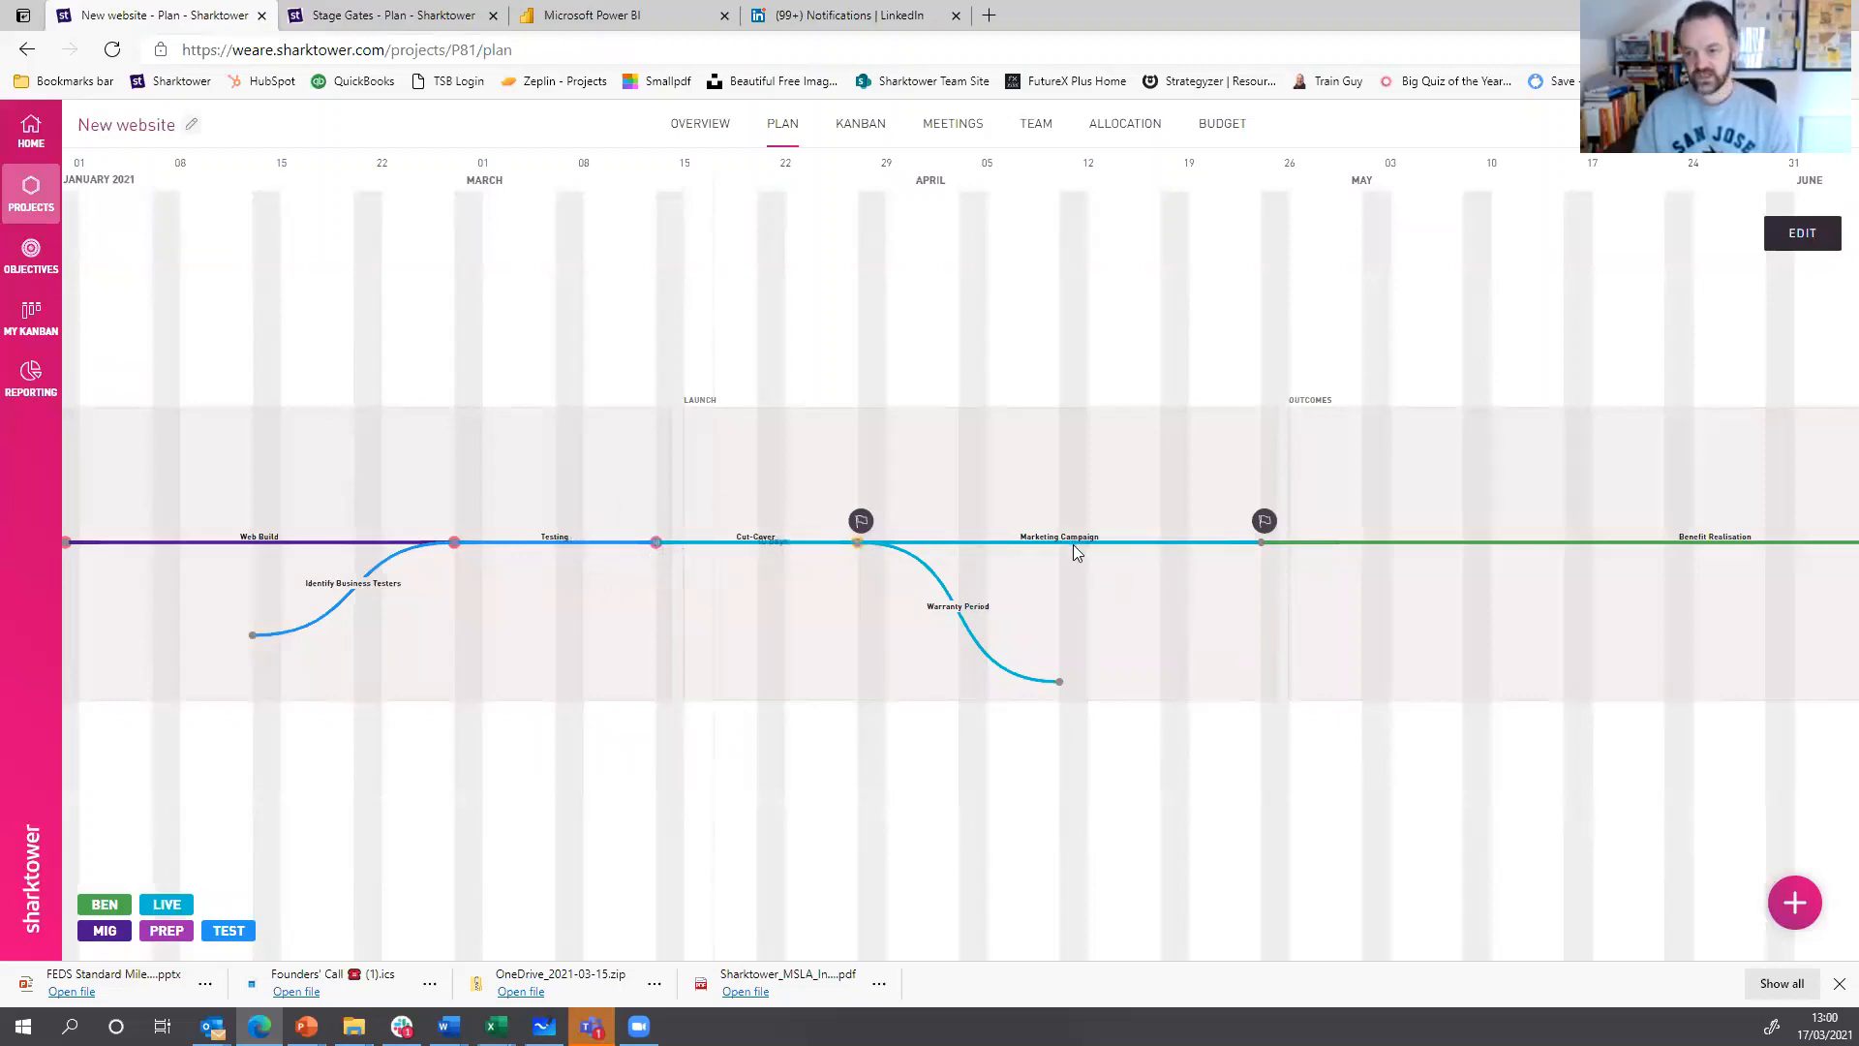
- Post the comment "can I help" on the Cut-Cover activity, mentioning the Chief Customer Officer, and close the activity details
{"action": "left_click", "coordinate": [786, 550]}
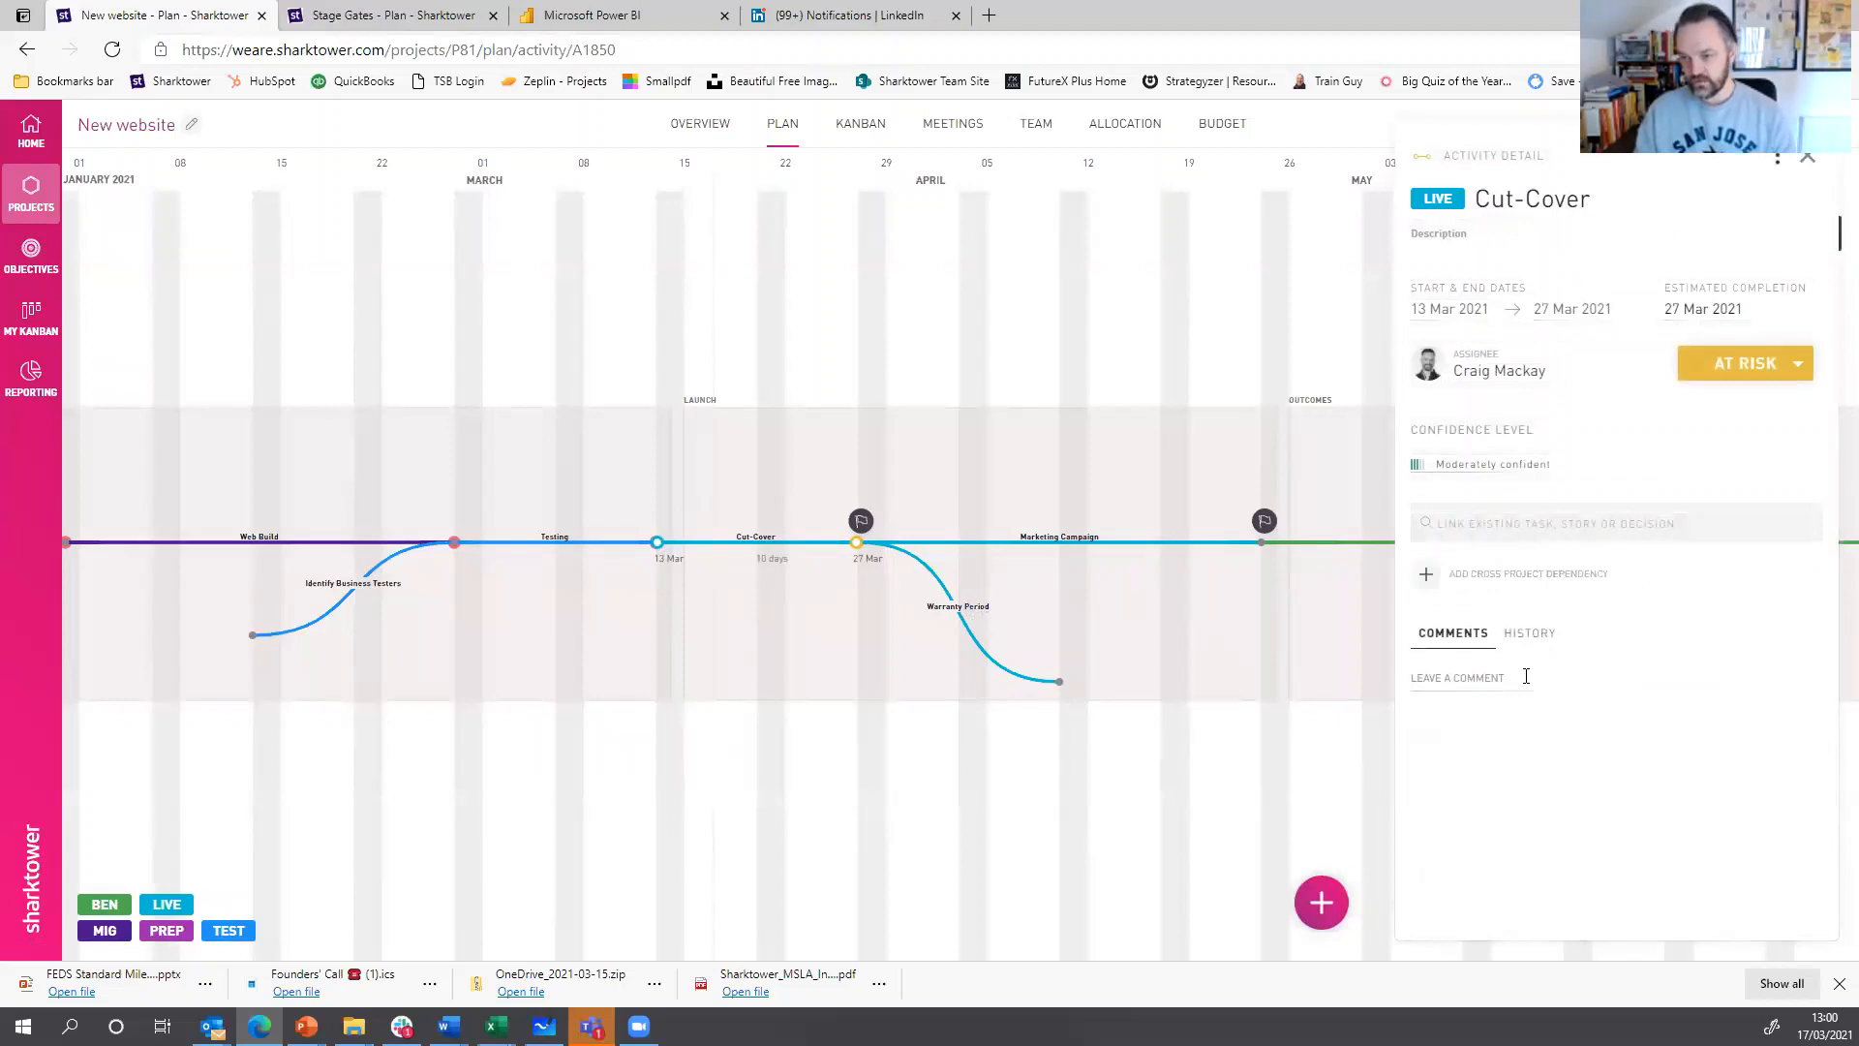
{"action": "type", "text": "@Ly"}
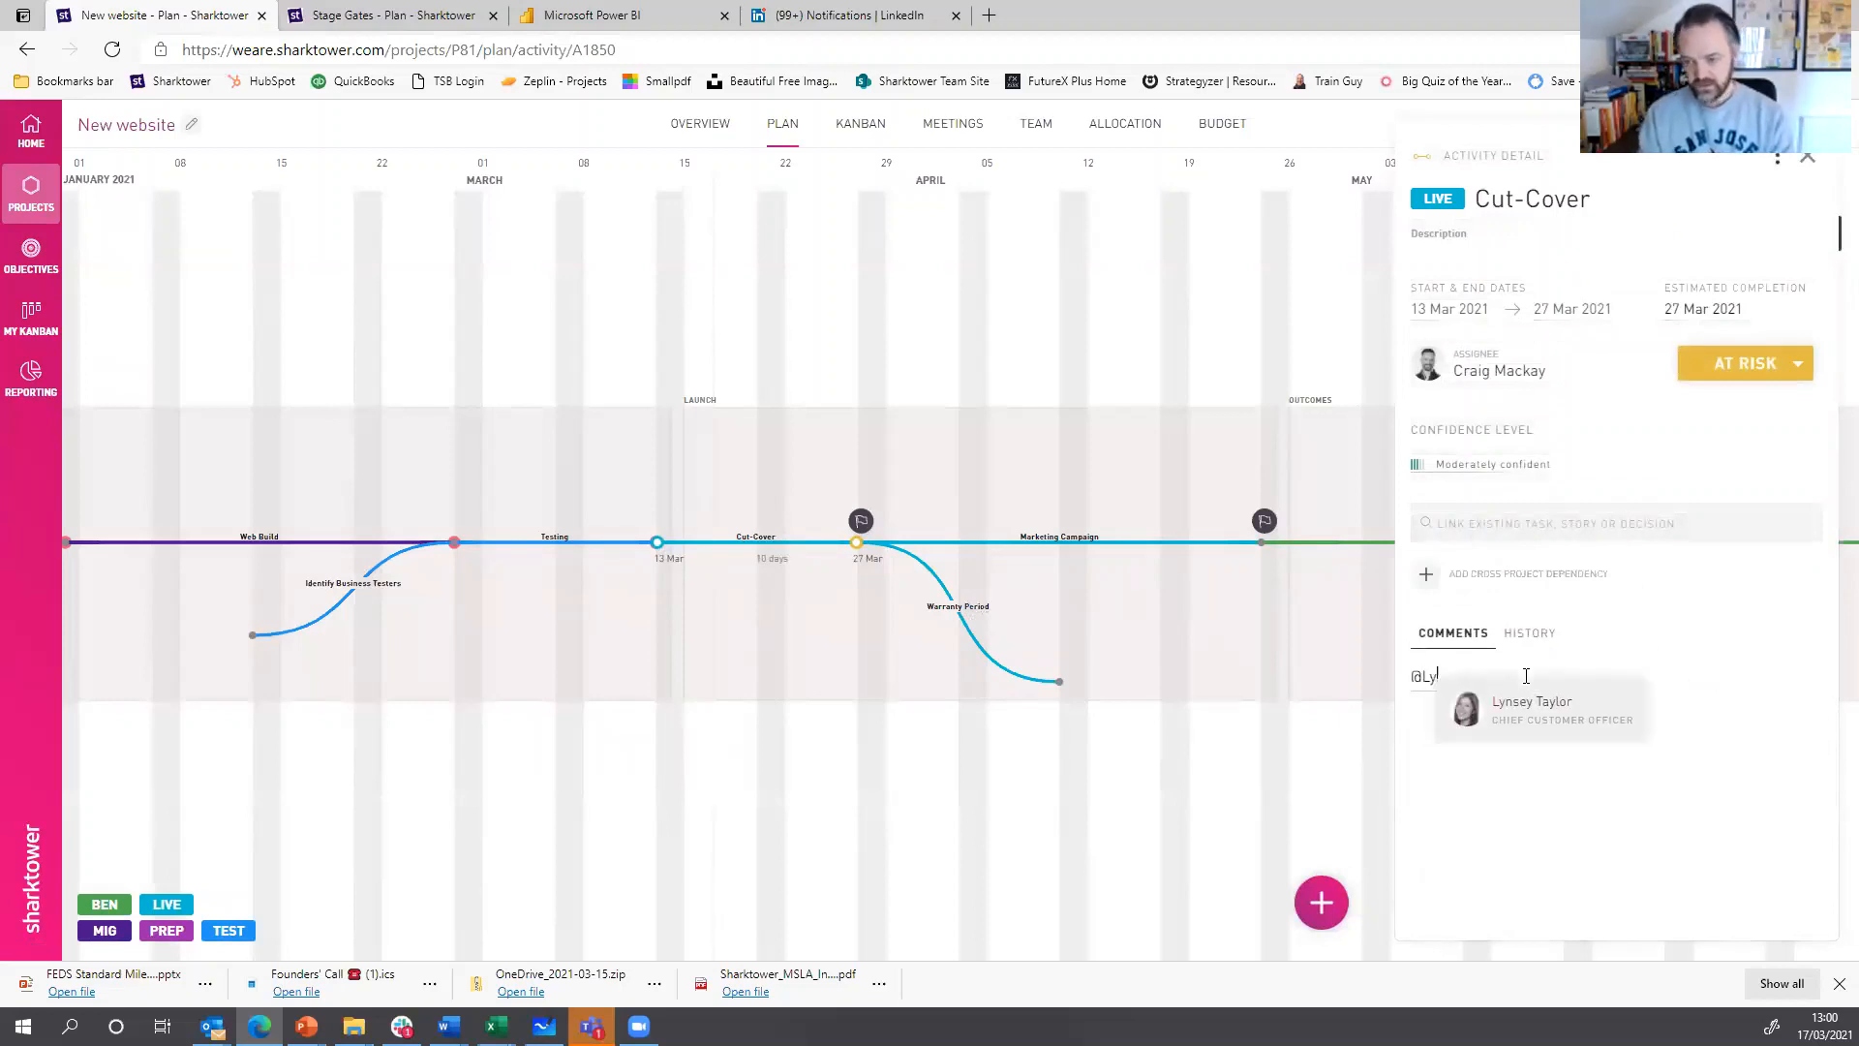
{"action": "key", "text": "Return"}
{"action": "type", "text": "can I he"}
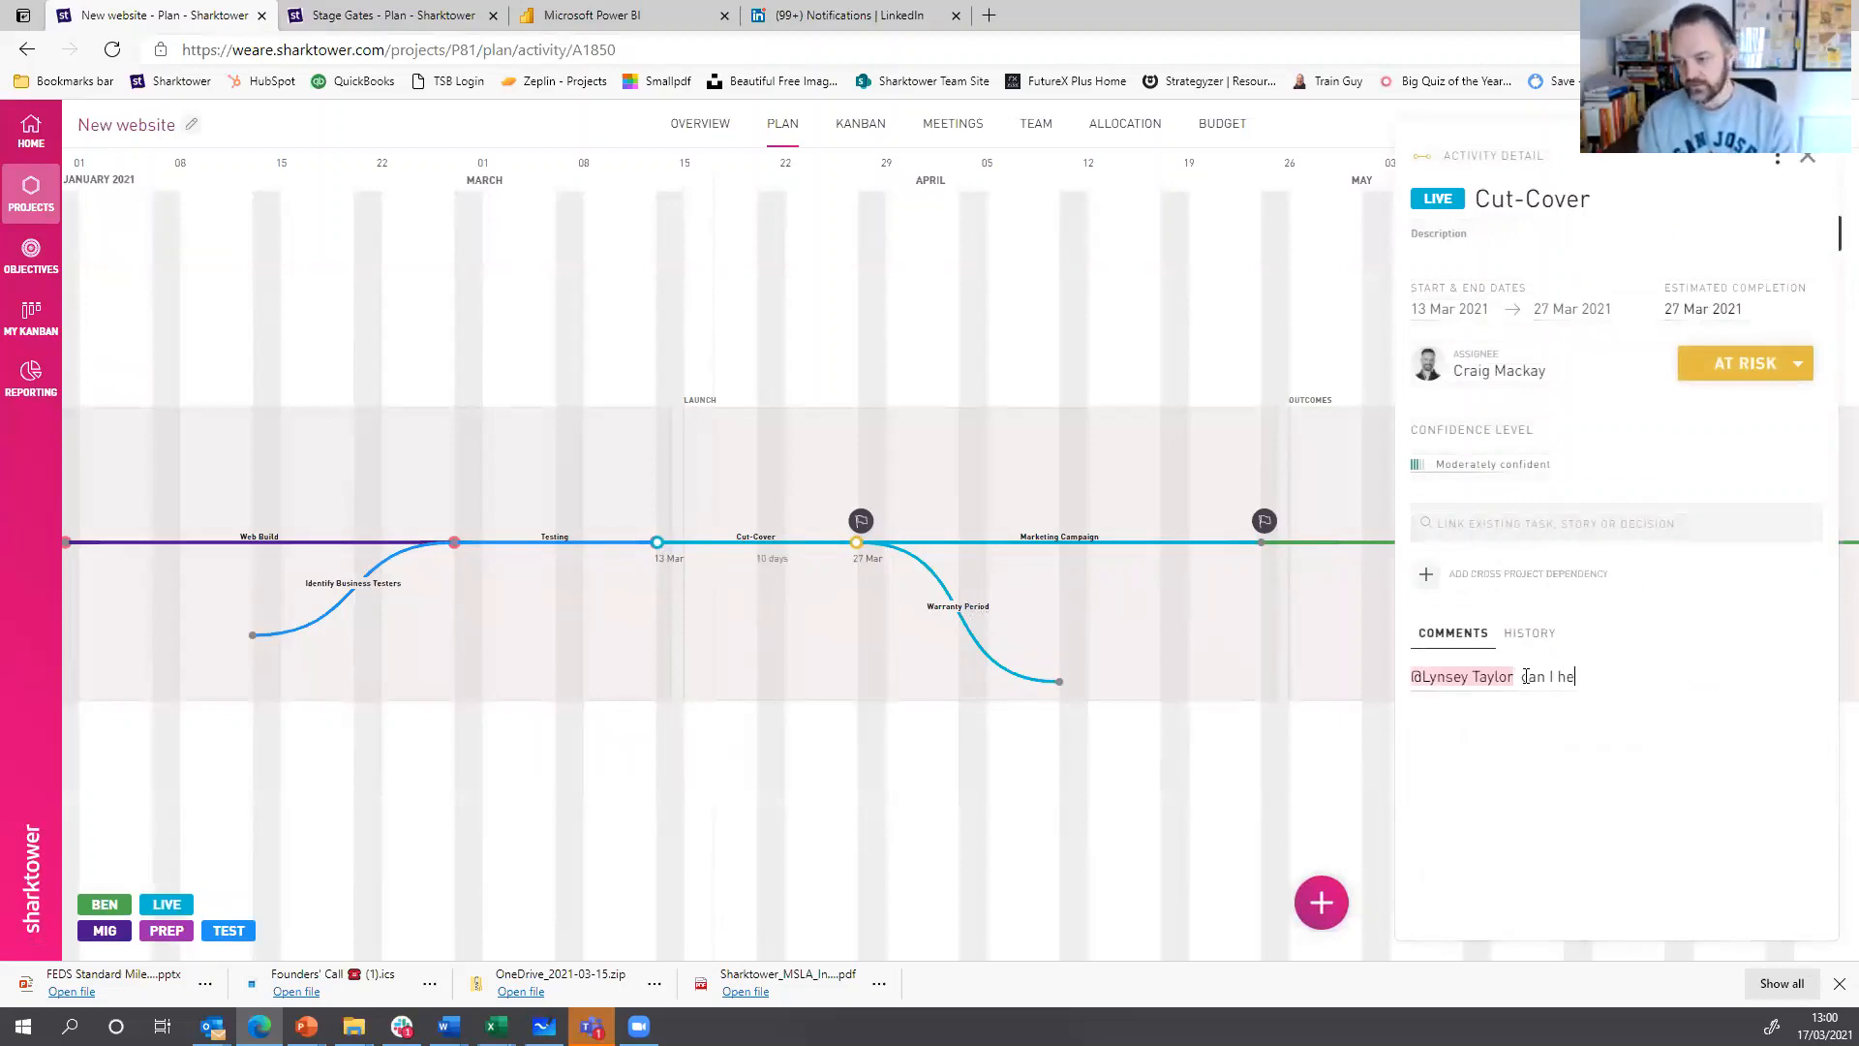
{"action": "type", "text": "lp"}
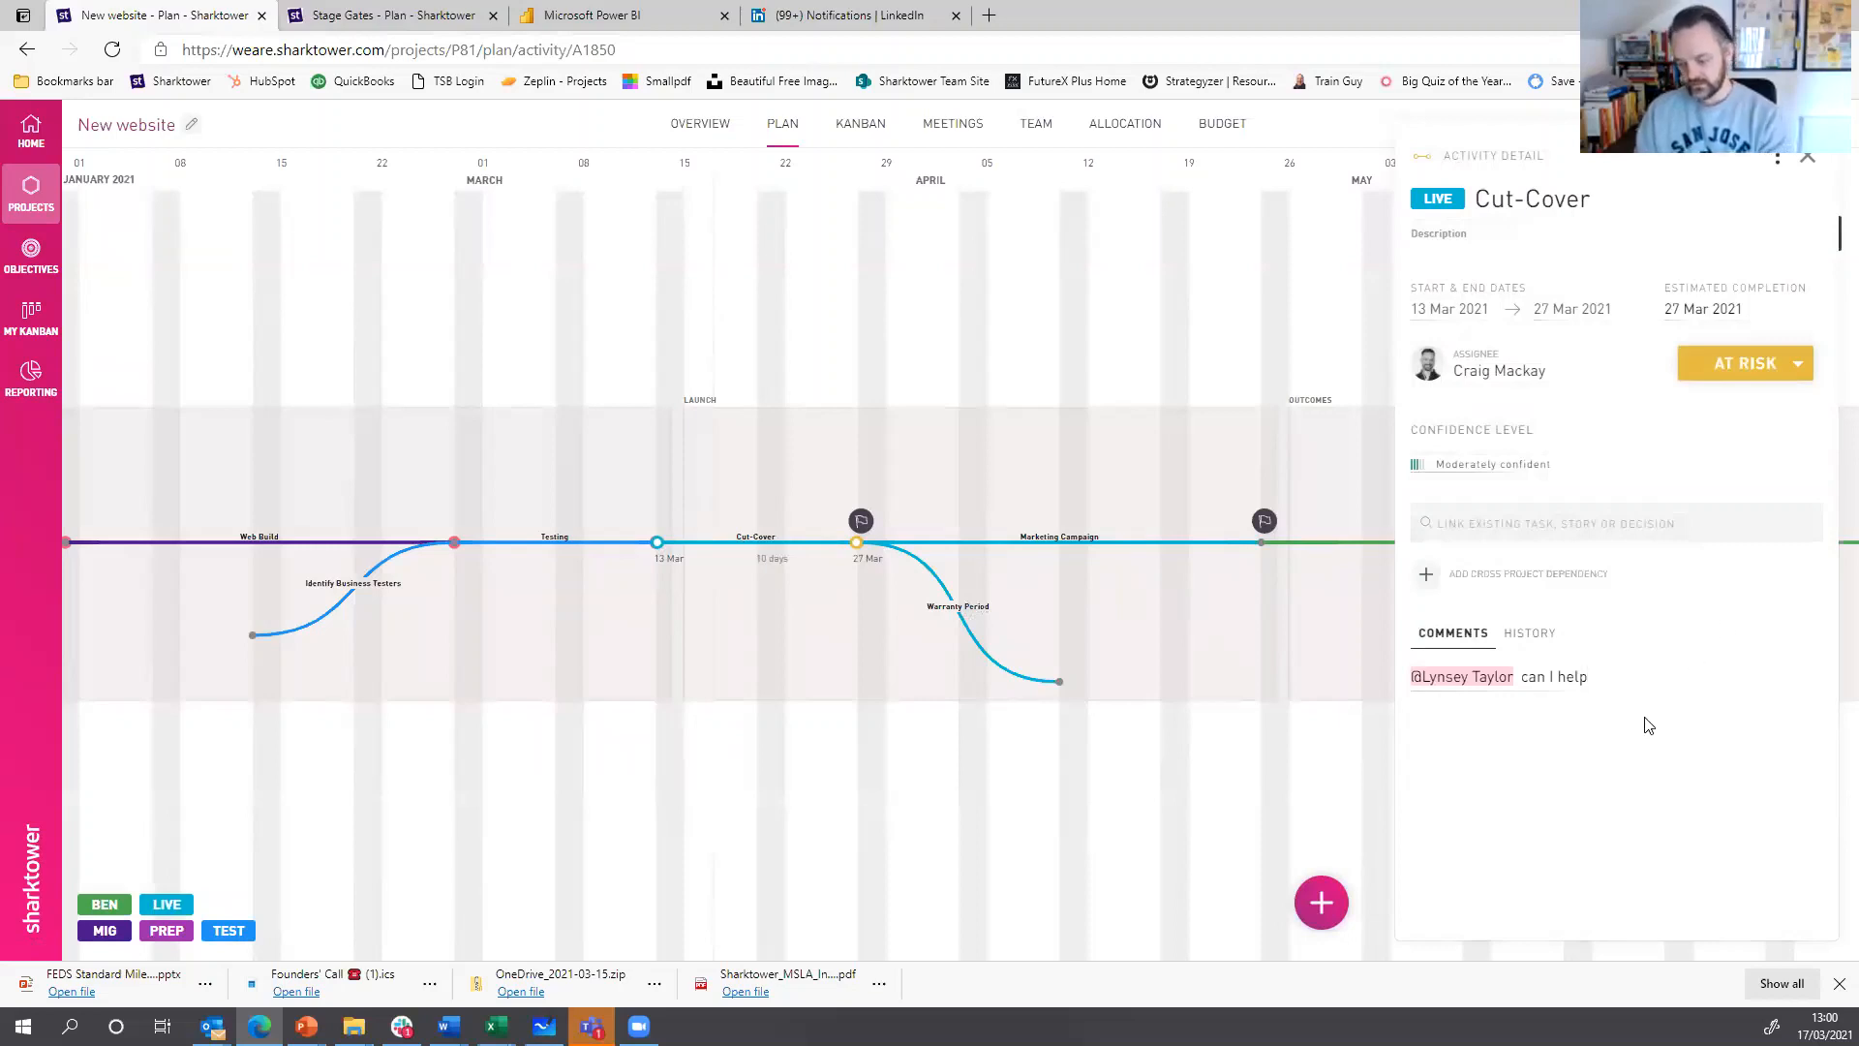
{"action": "key", "text": "Return"}
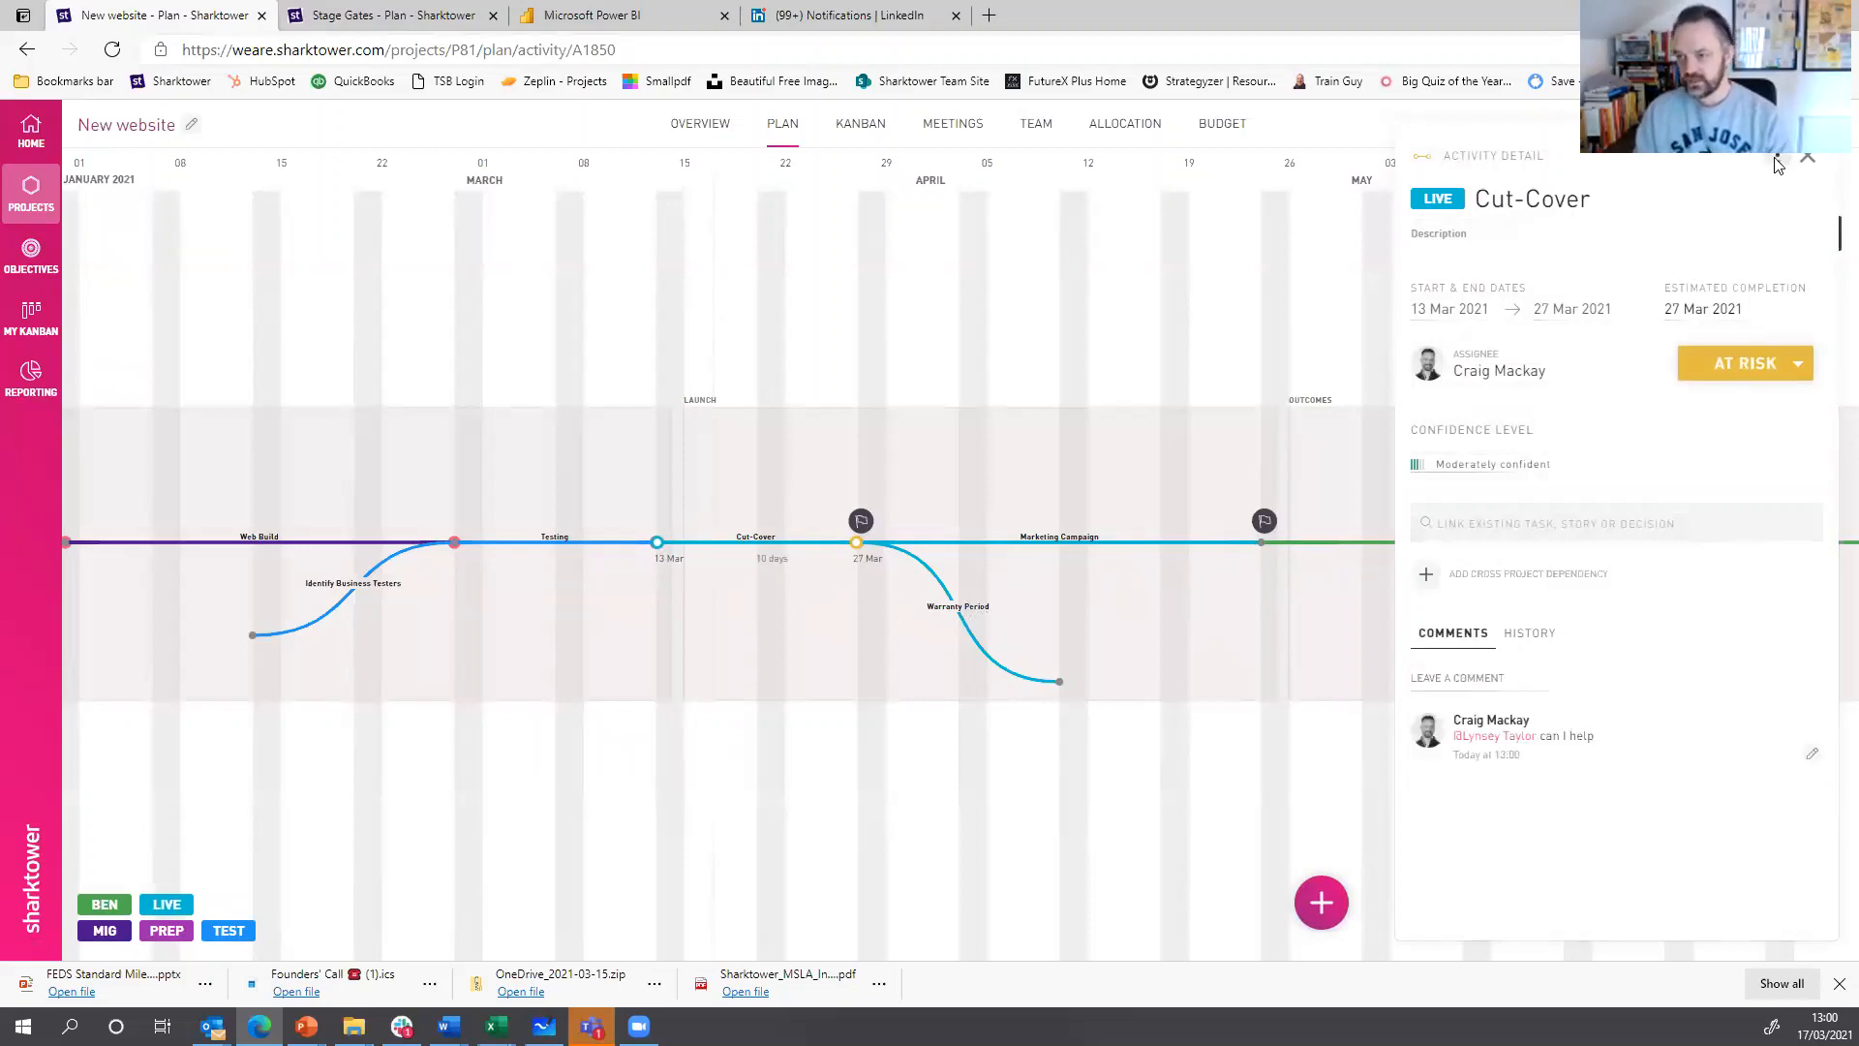
{"action": "left_click", "coordinate": [1808, 164]}
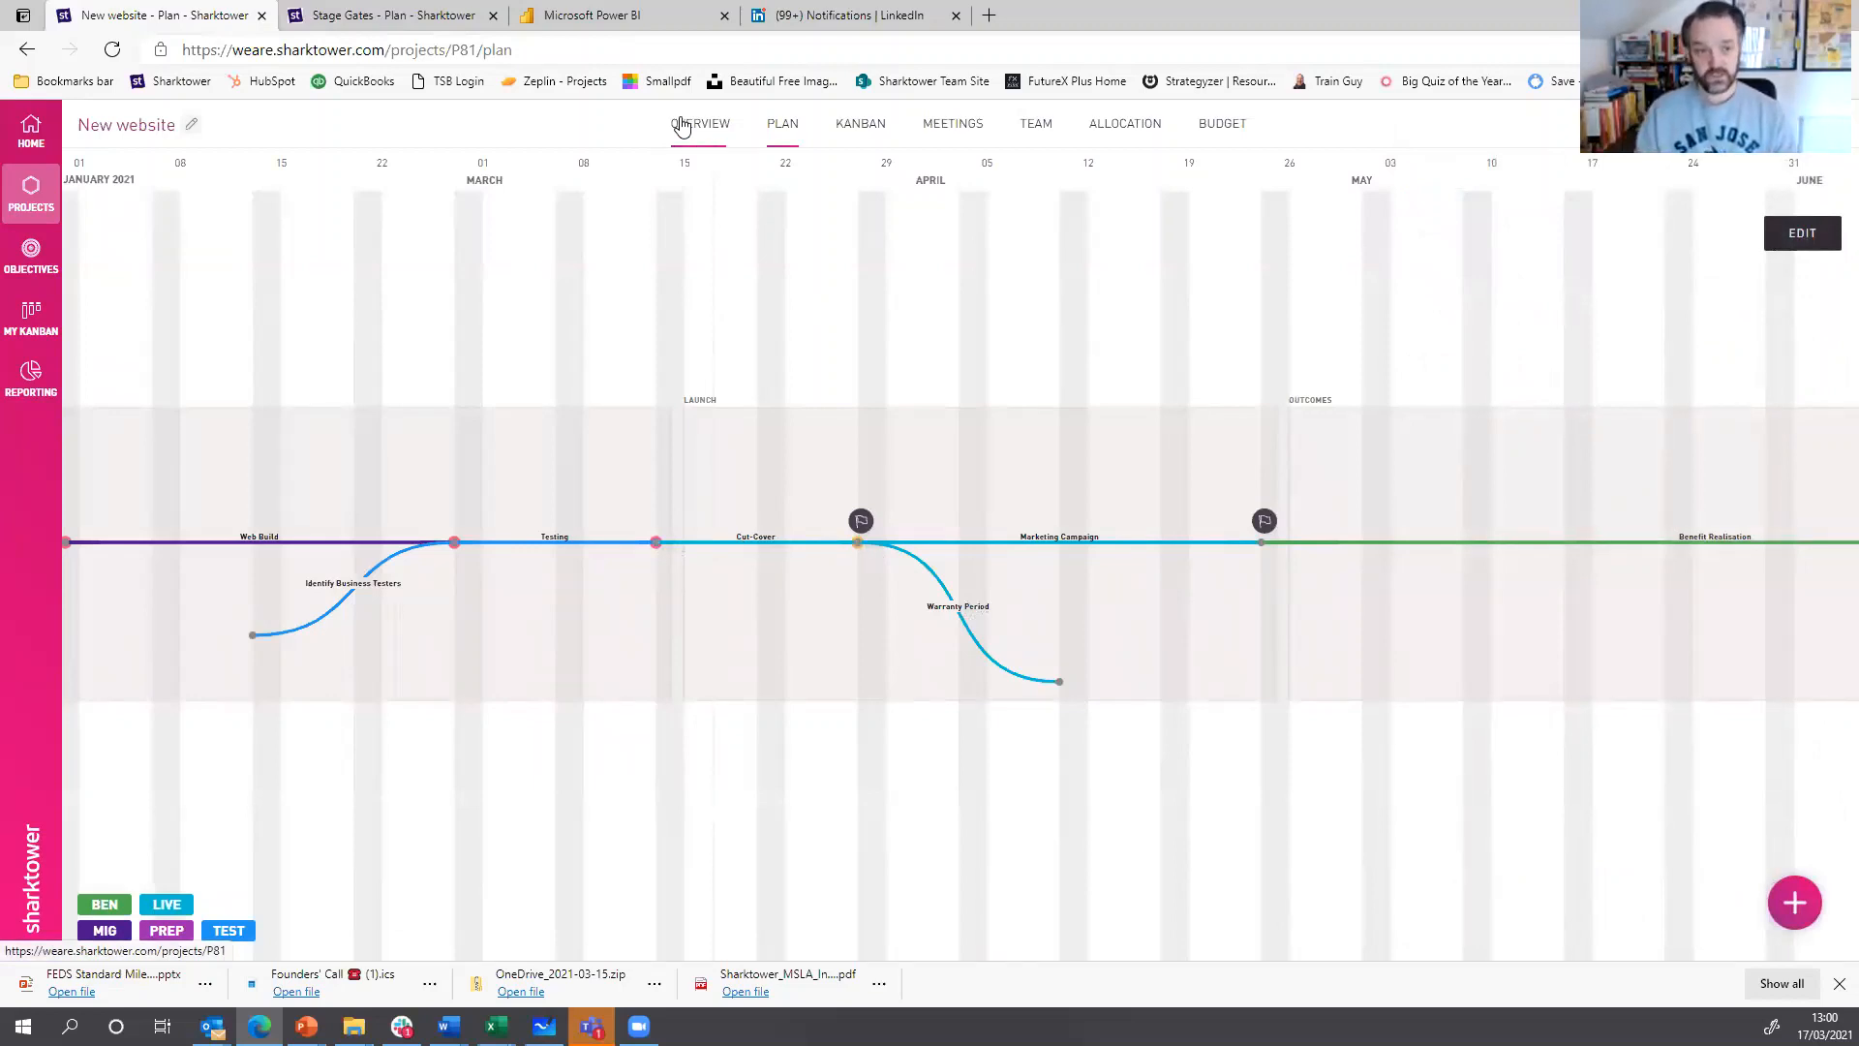
- View the New website project's overview, and open the New Project Idea overview to check its linked business objective
{"action": "left_click", "coordinate": [697, 124]}
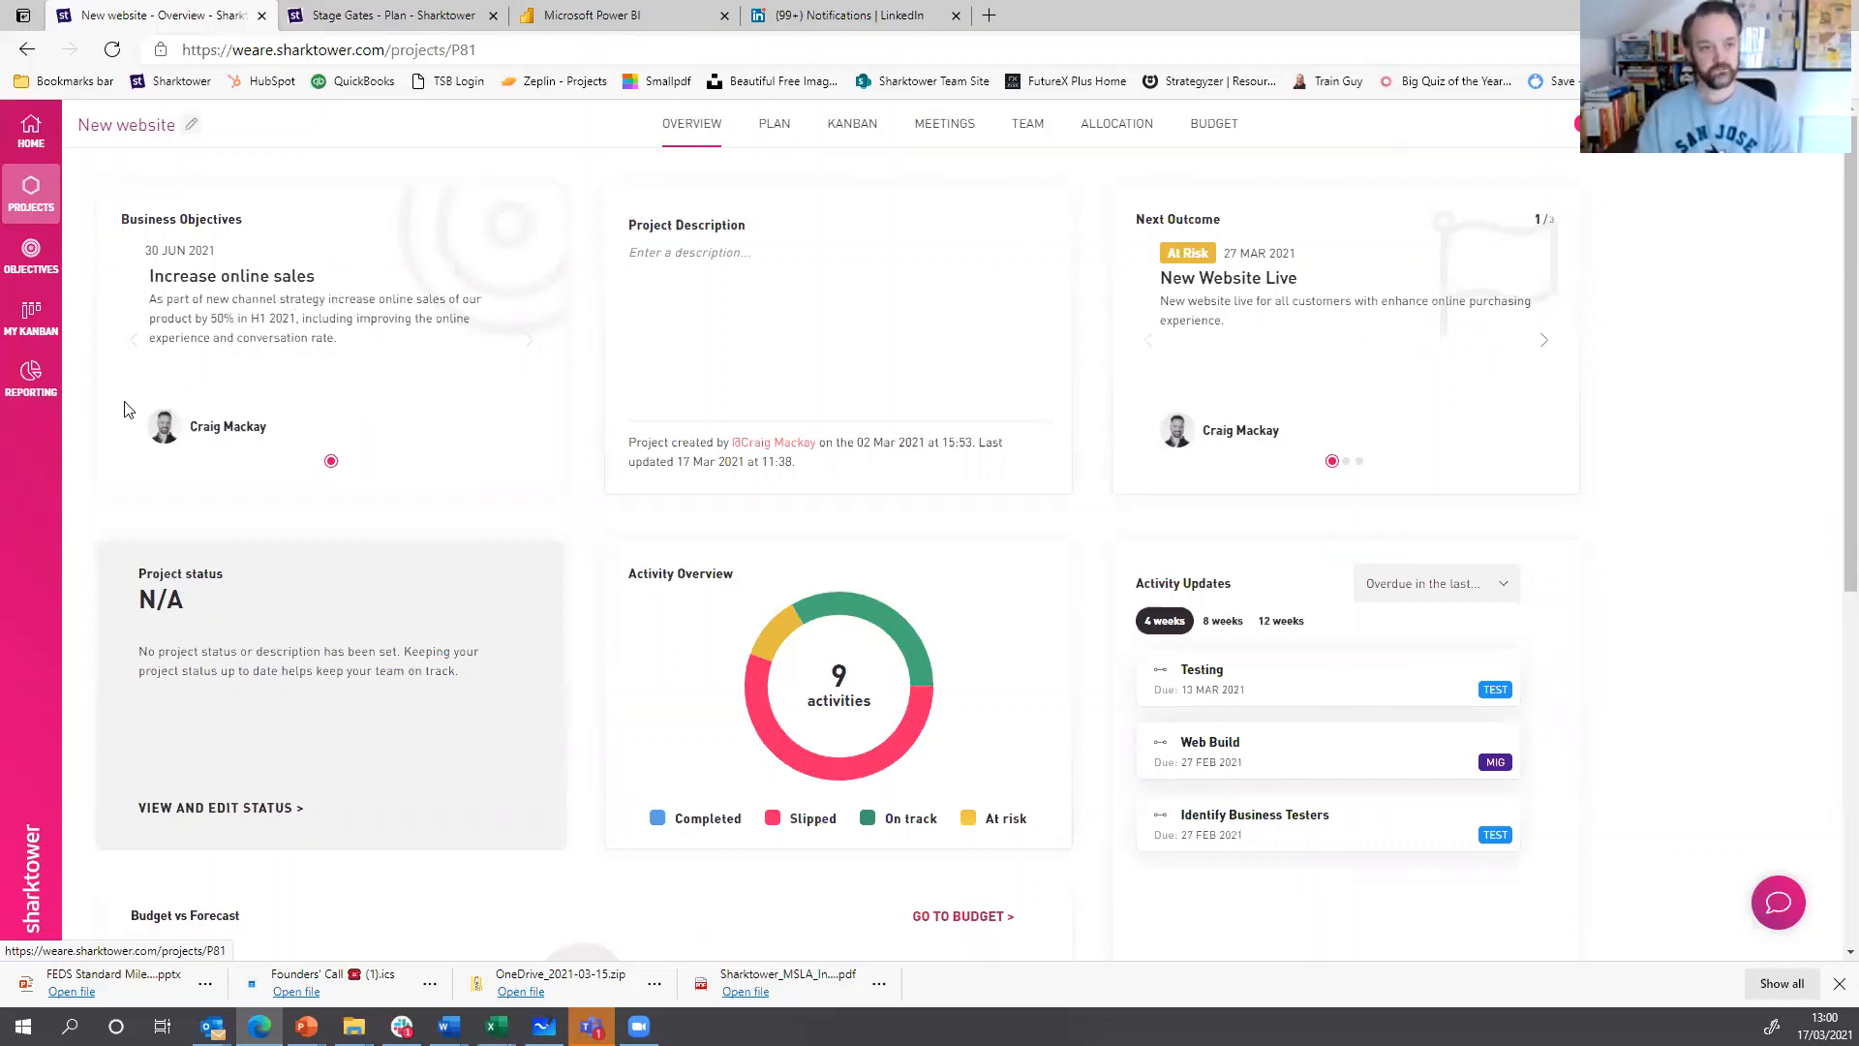
{"action": "left_click", "coordinate": [32, 199]}
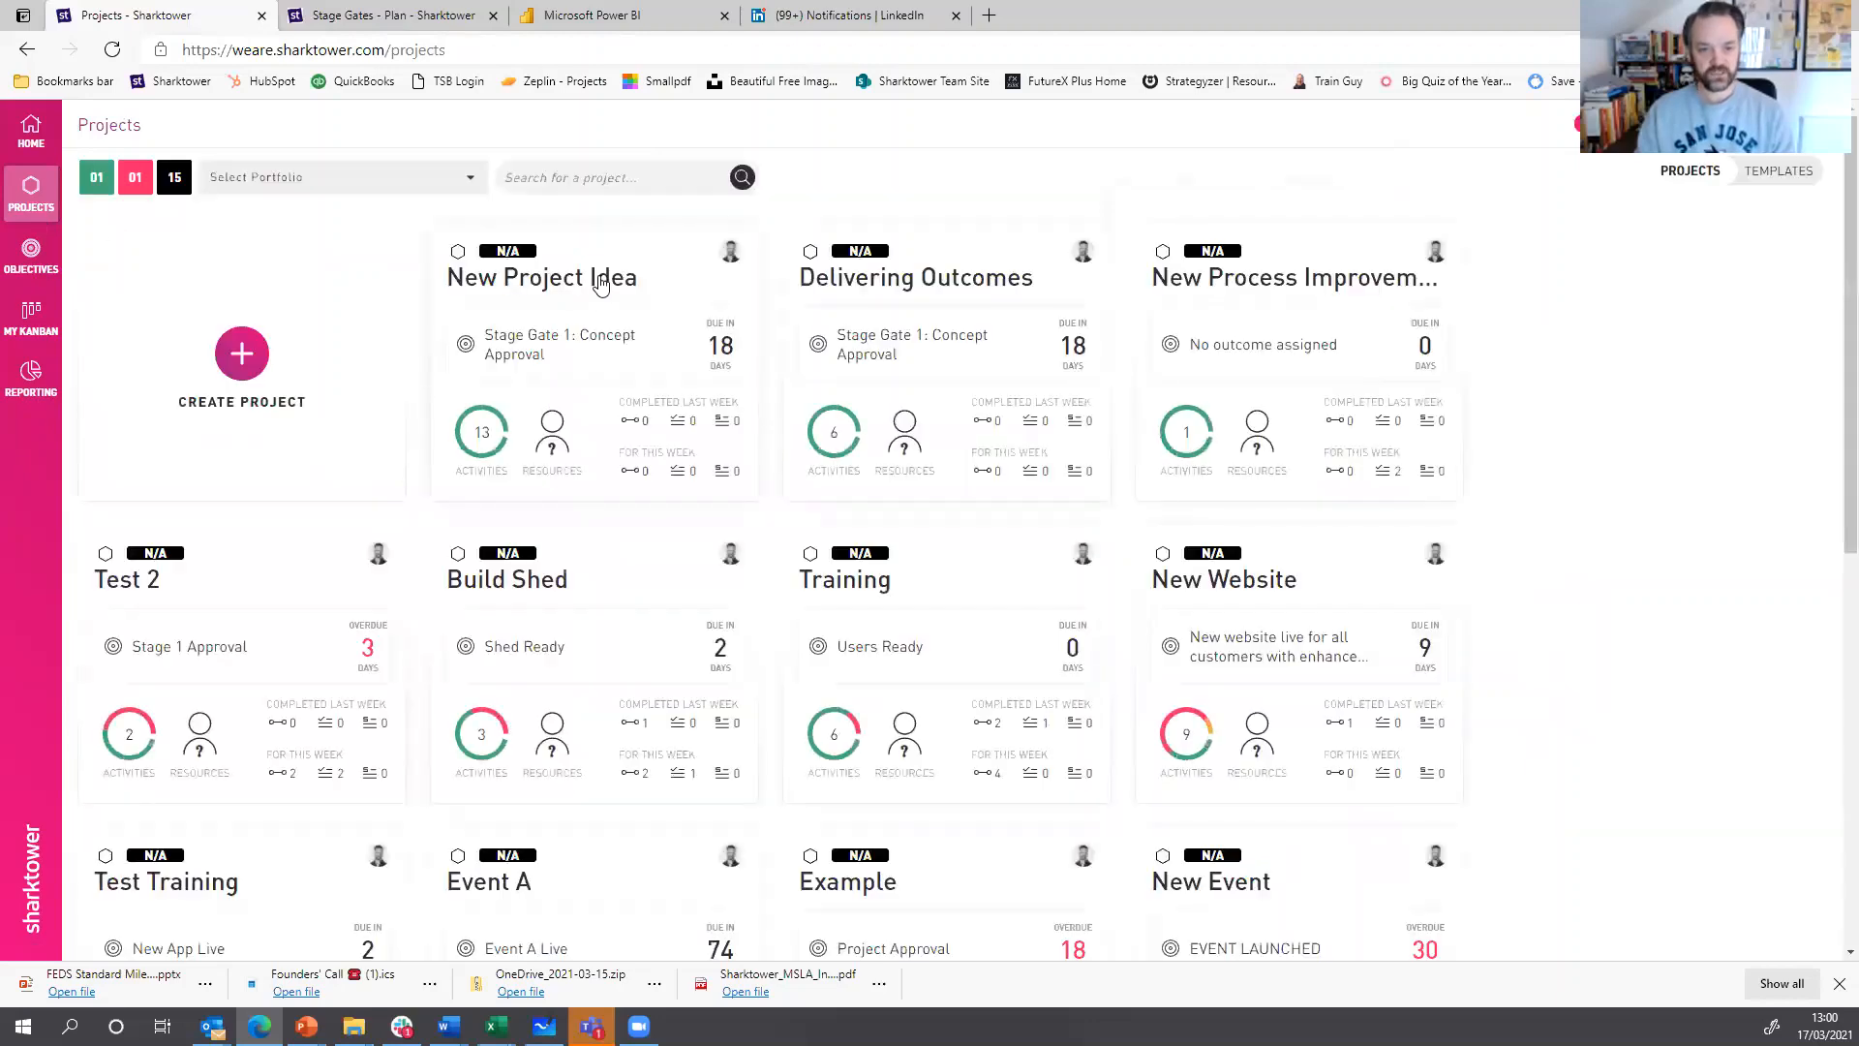
{"action": "left_click", "coordinate": [600, 279]}
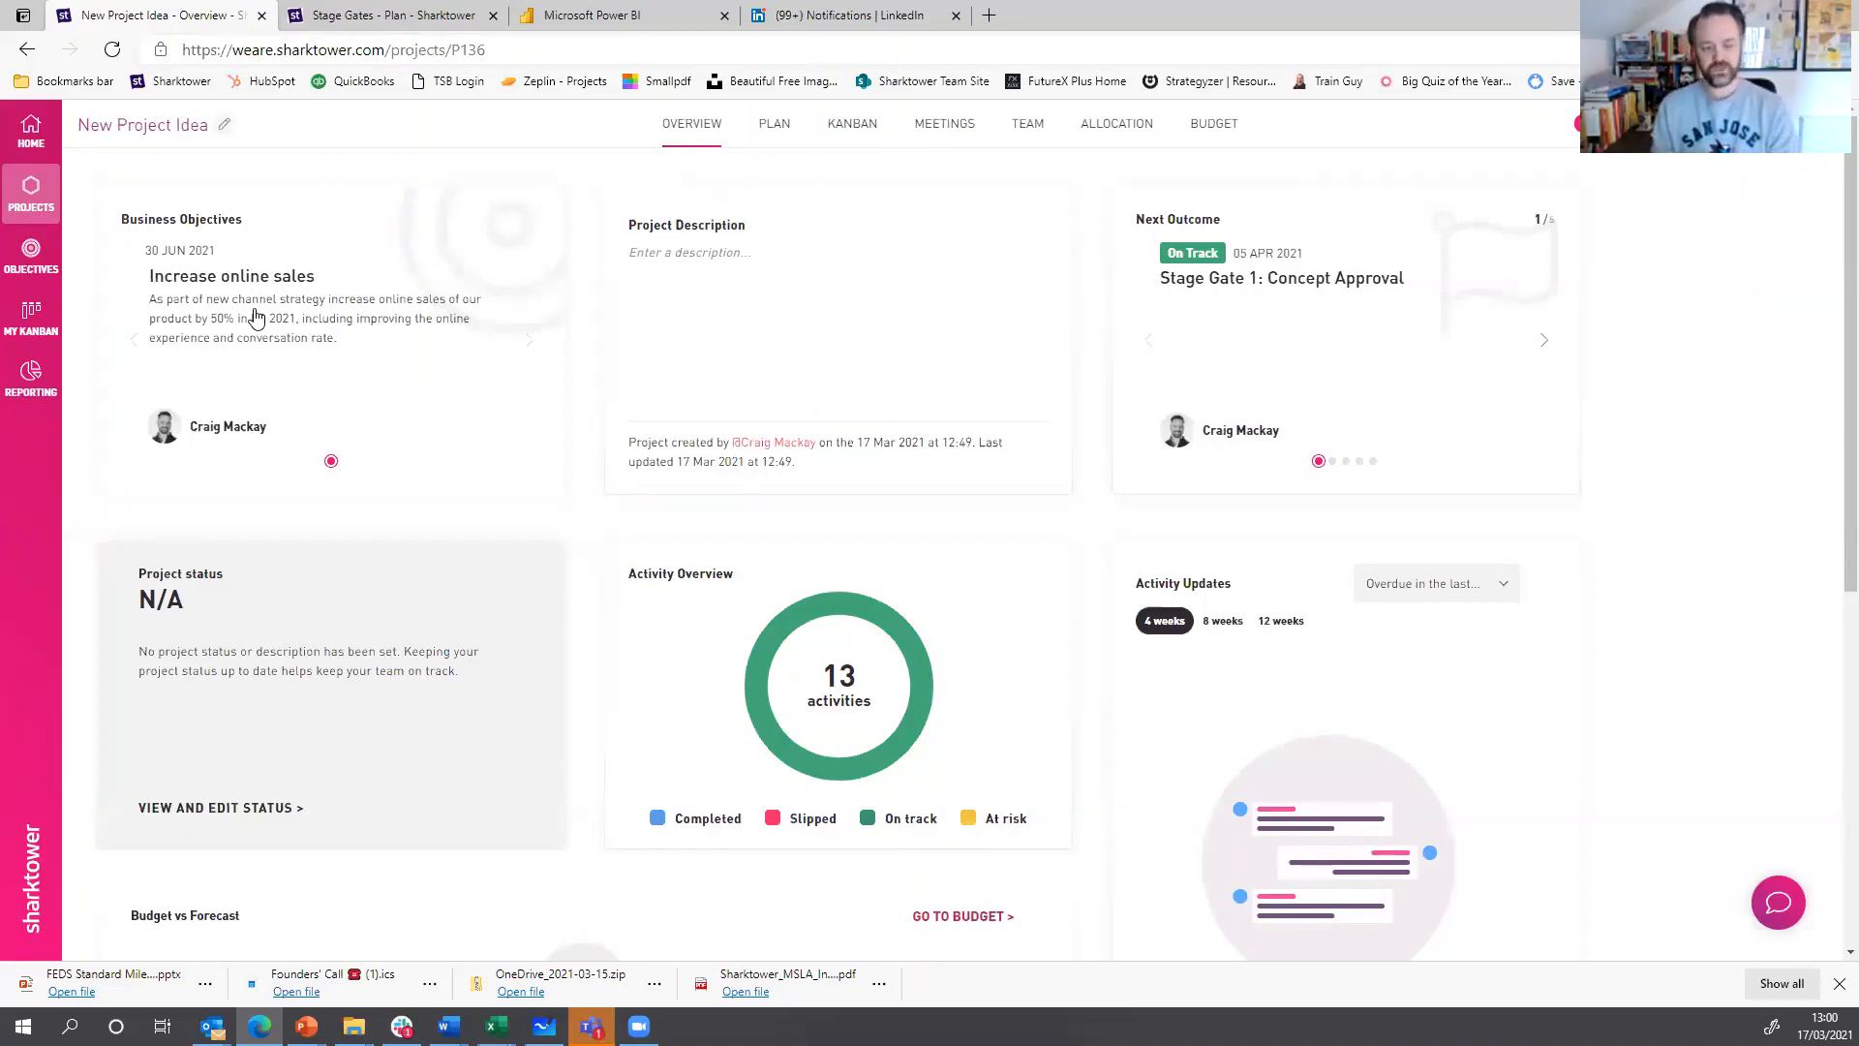
- Open the Complete Gap Analysis task on the project's Kanban board and follow its link to the Feasibility Assessment activity
{"action": "left_click", "coordinate": [872, 136]}
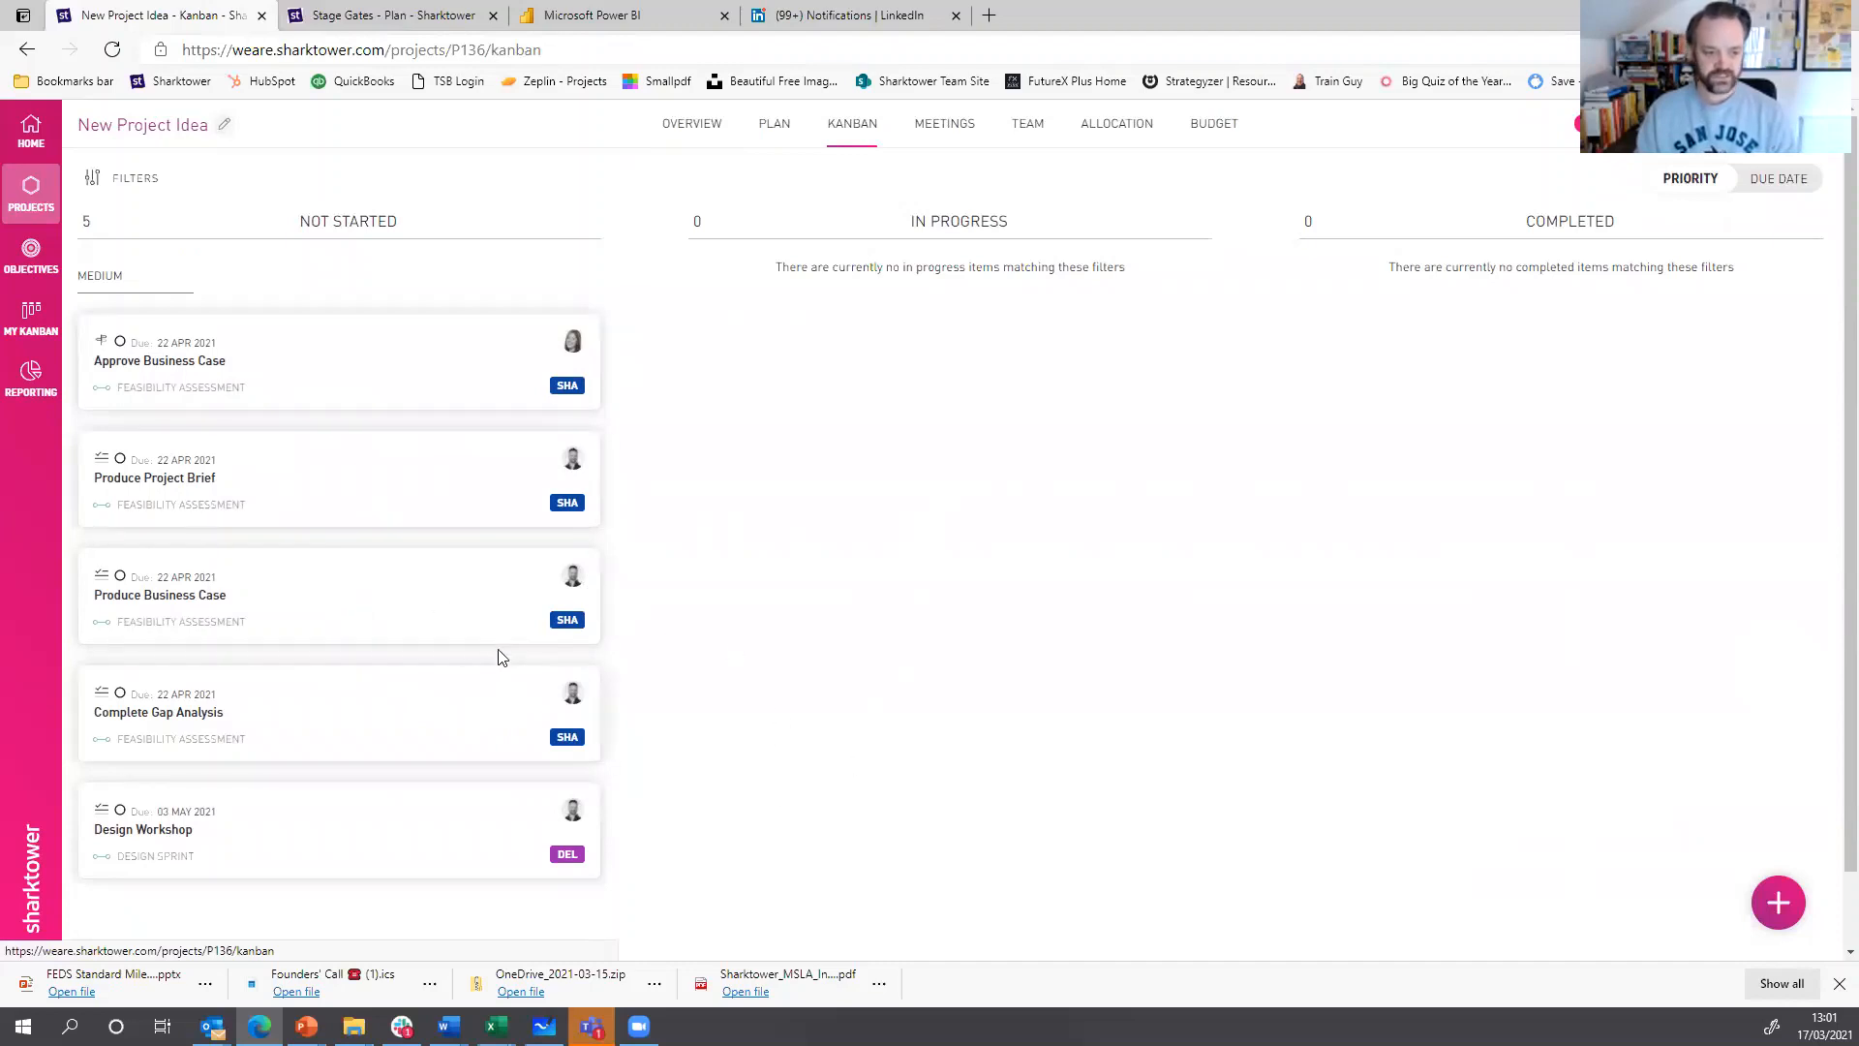
{"action": "left_click", "coordinate": [375, 733]}
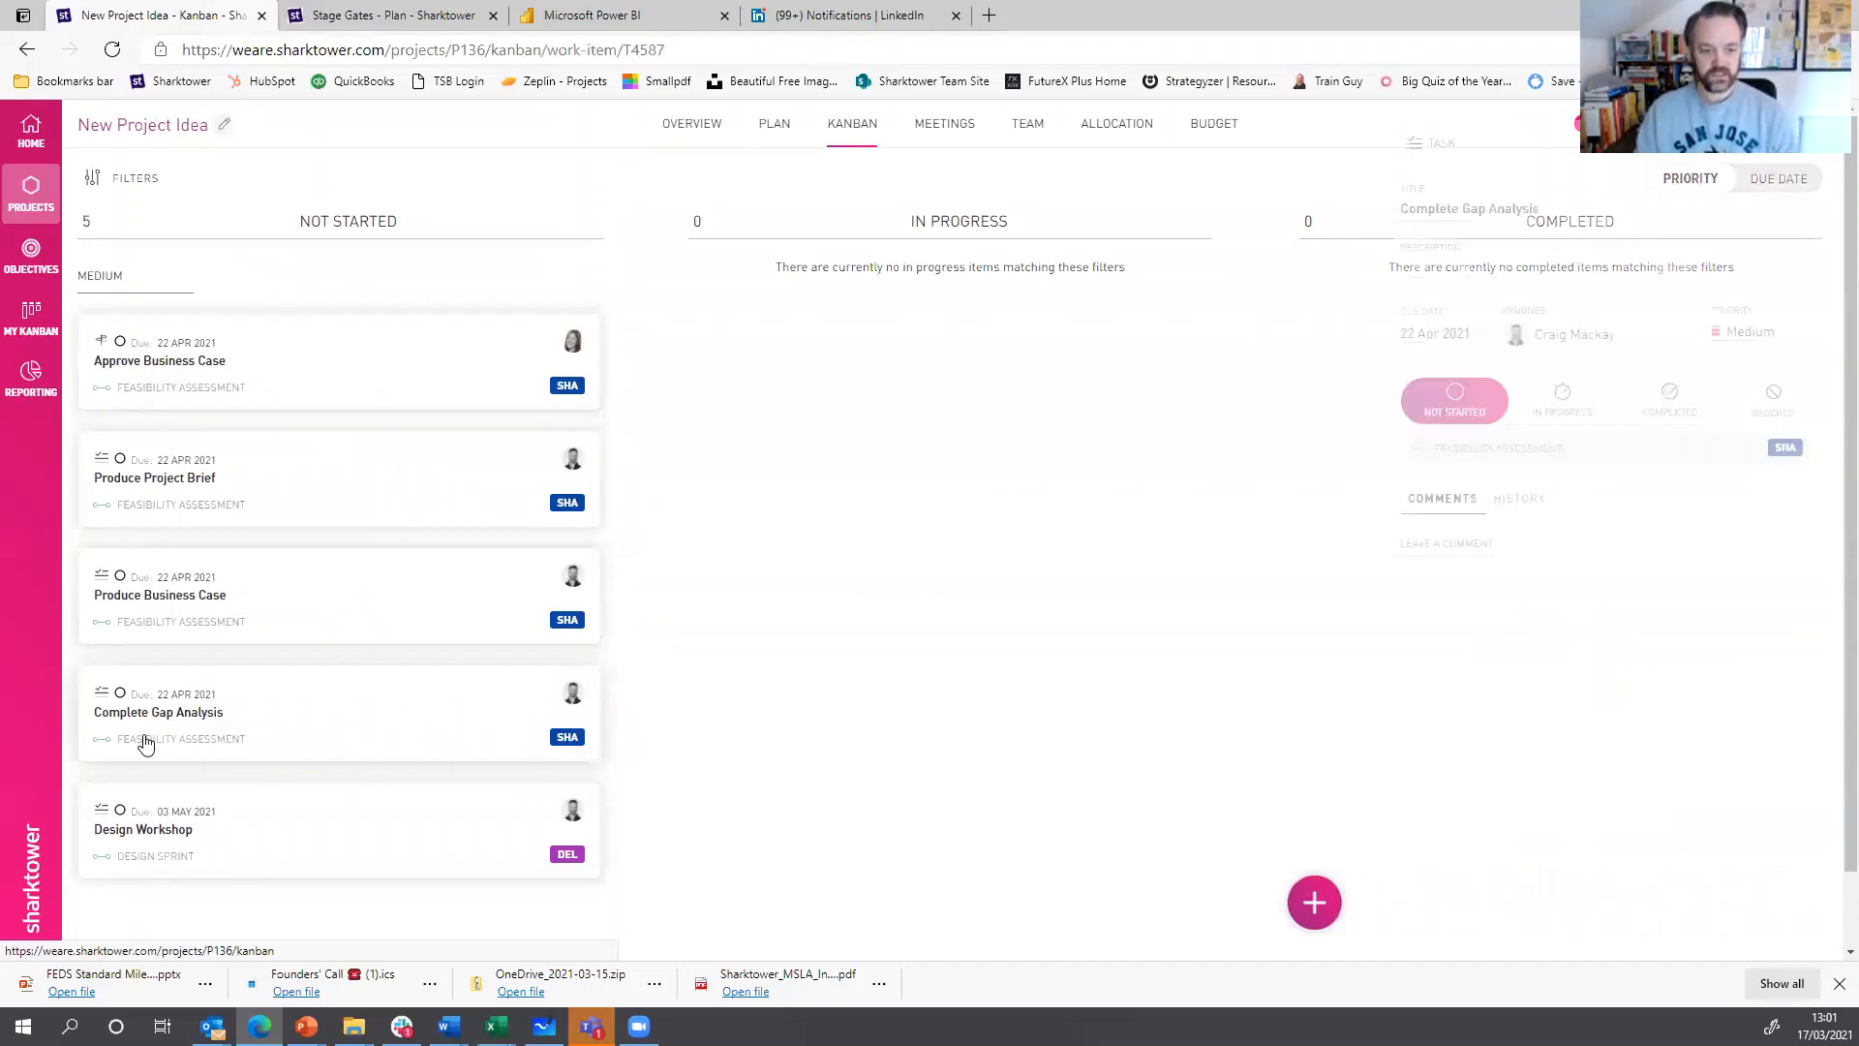
{"action": "left_click", "coordinate": [1509, 521]}
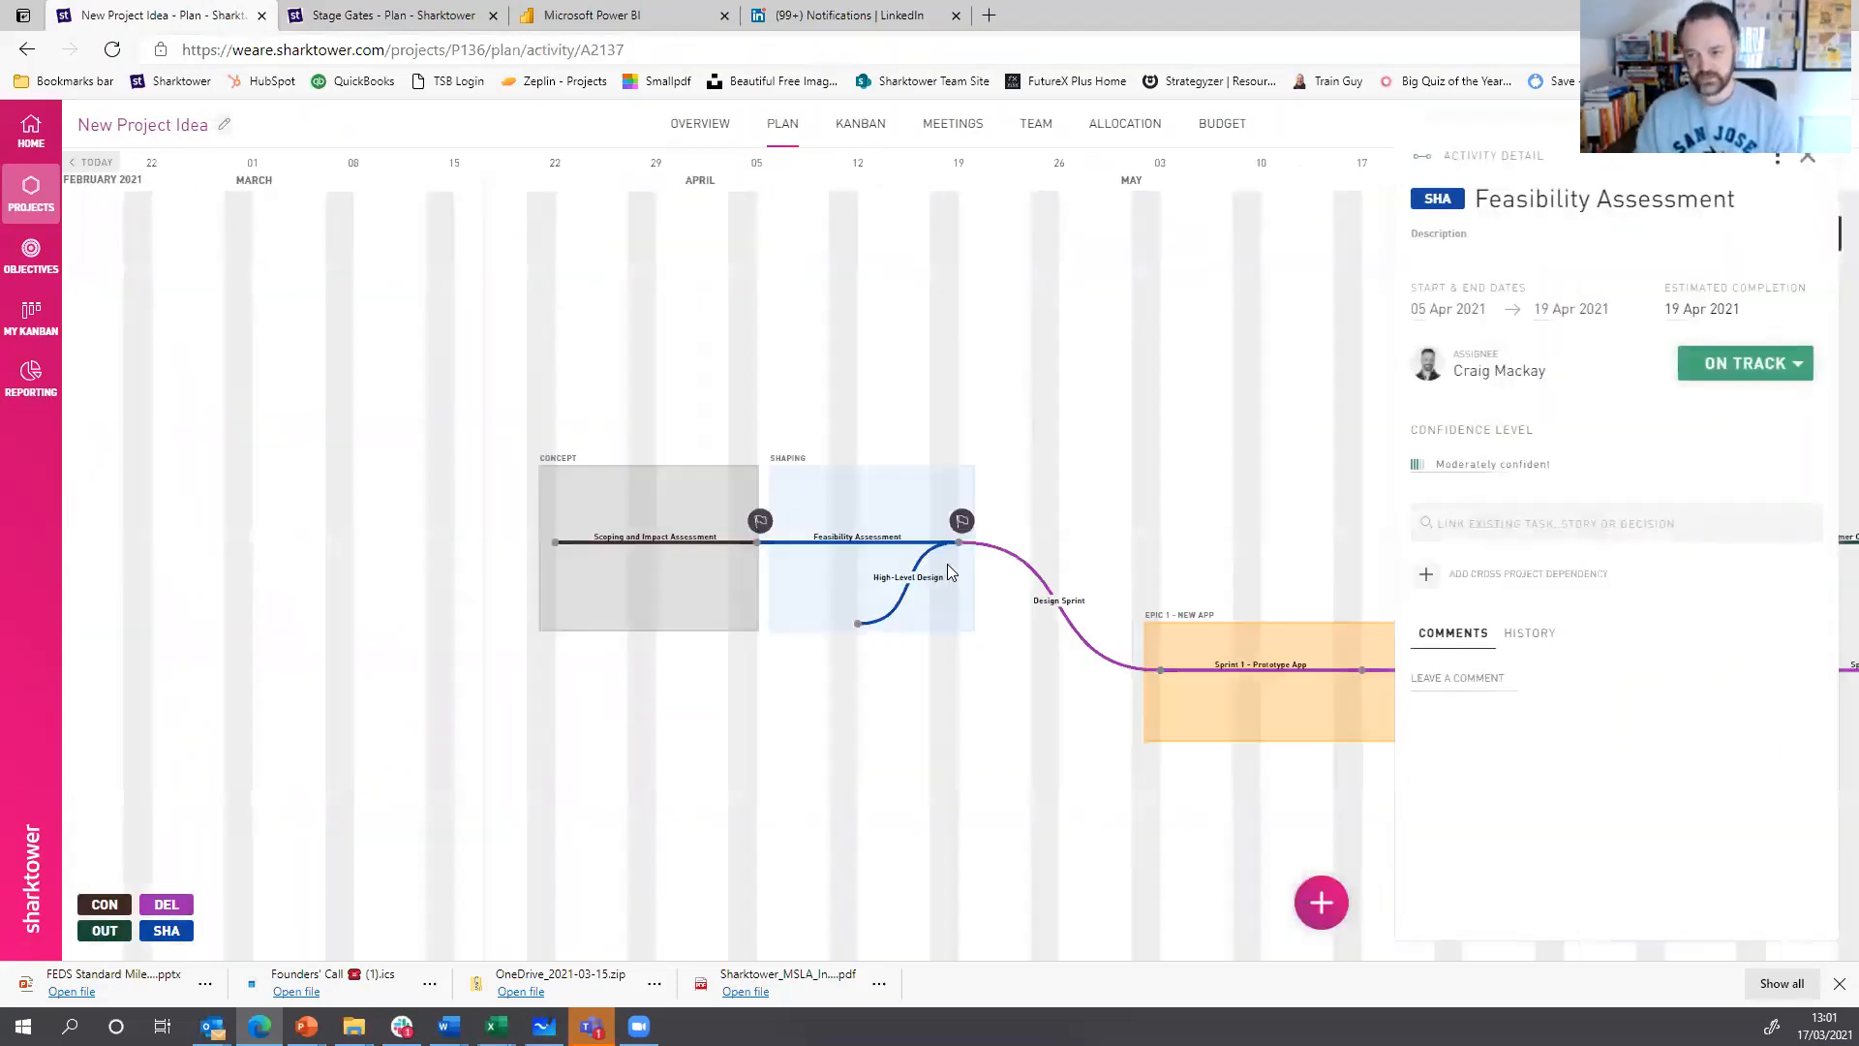
- View the Stage Gate 2 outcome at the end of Shaping, close it, look along the plan, and return to the project overview
{"action": "left_click", "coordinate": [961, 524]}
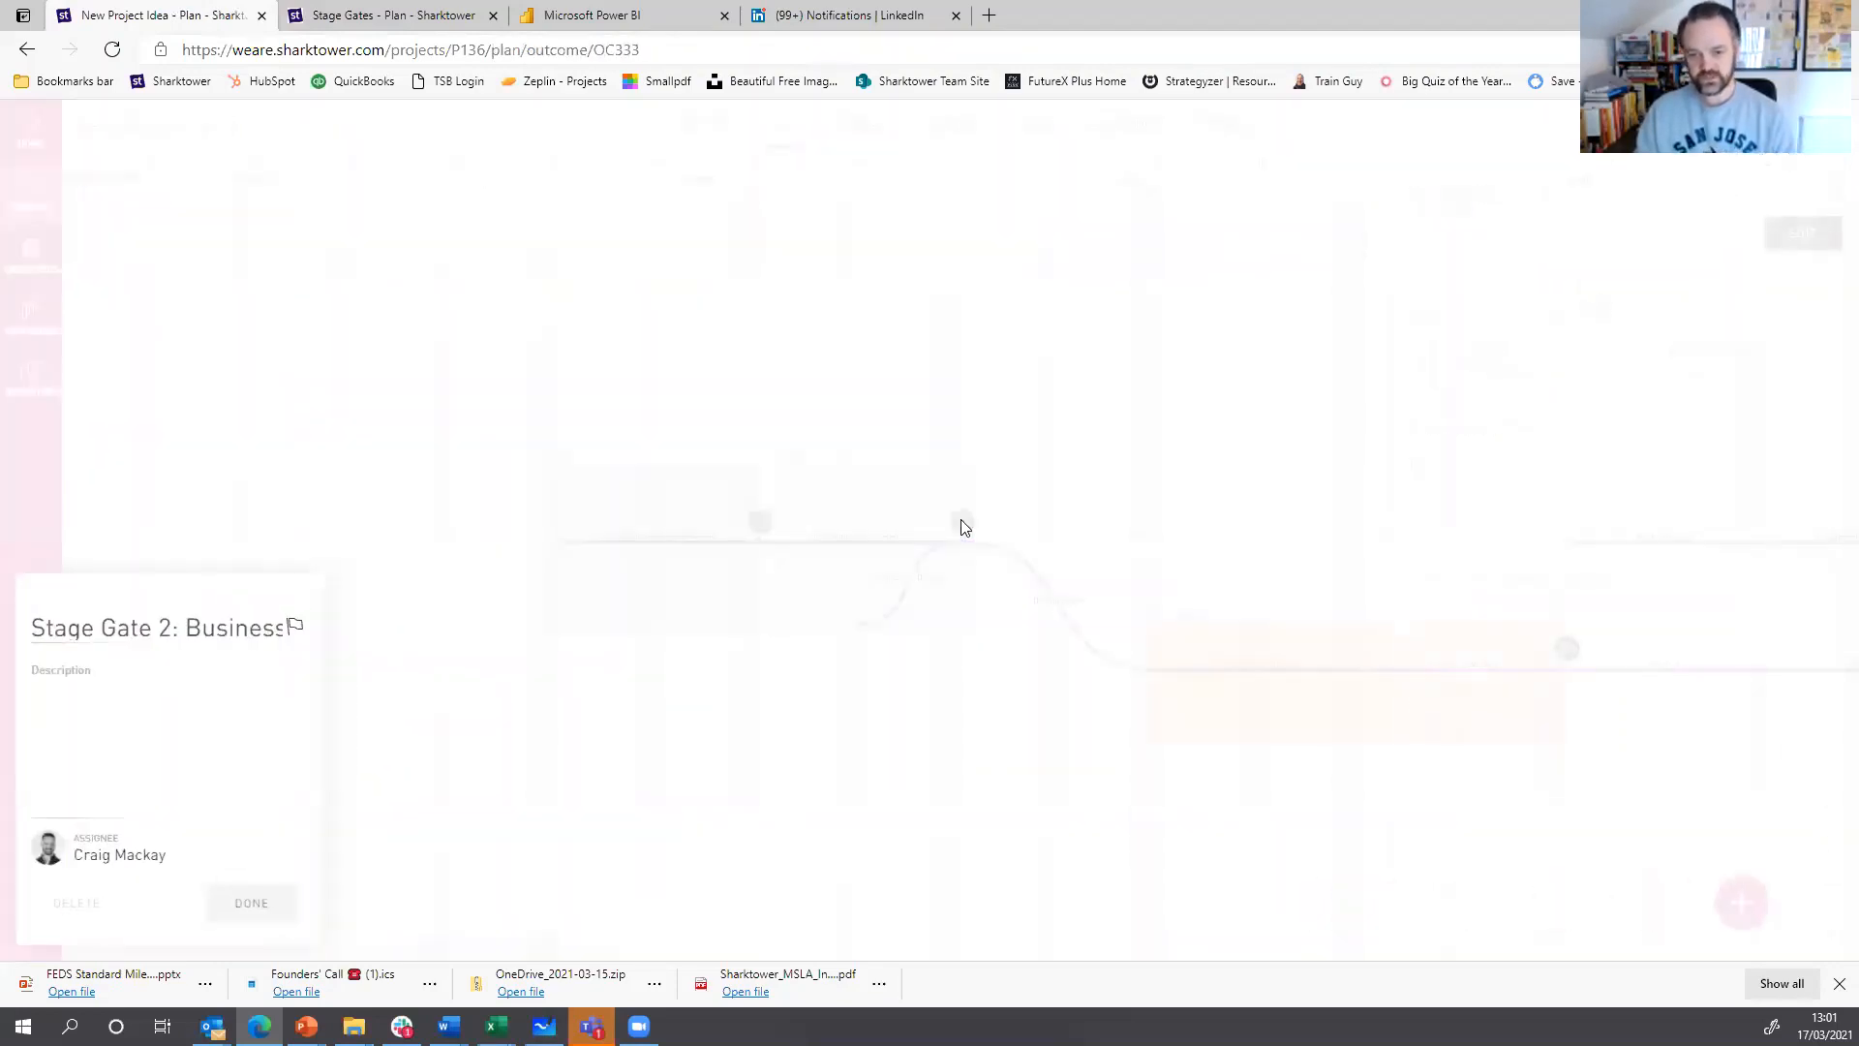
{"action": "left_click", "coordinate": [252, 902]}
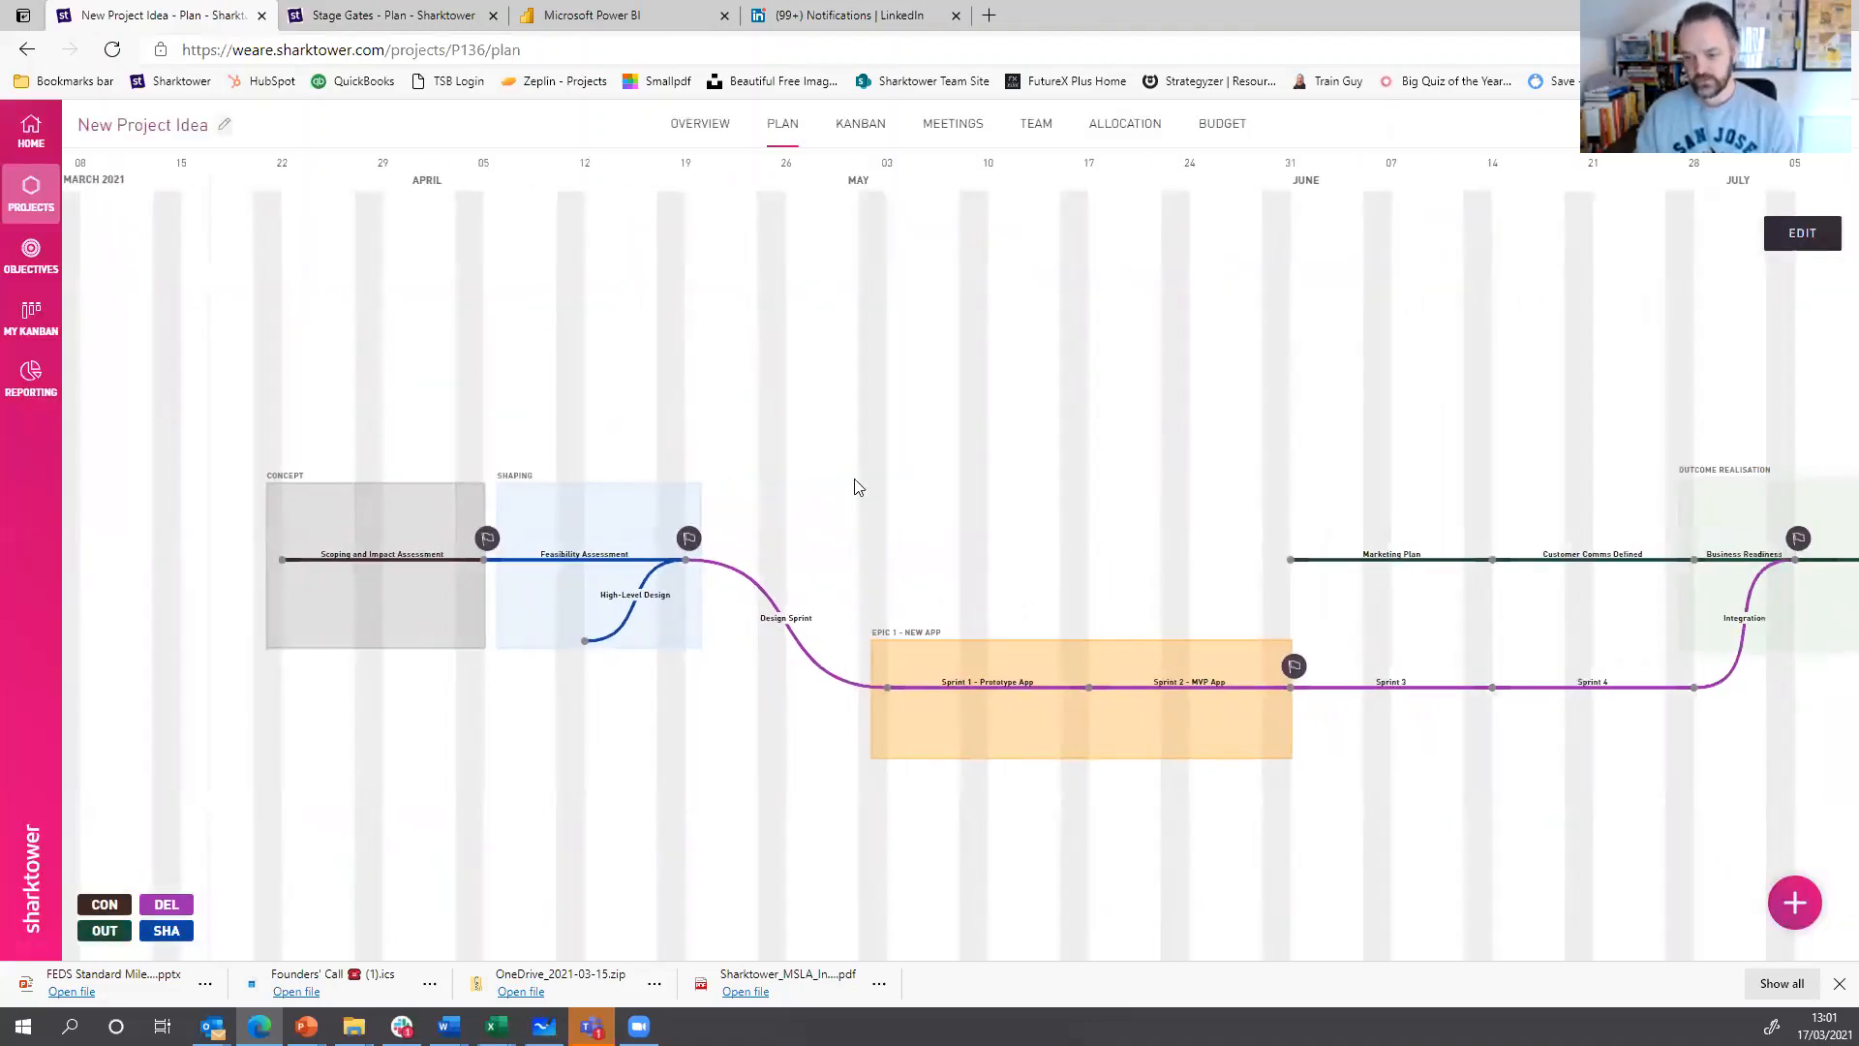
{"action": "left_click_drag", "start_coordinate": [855, 479], "coordinate": [847, 481]}
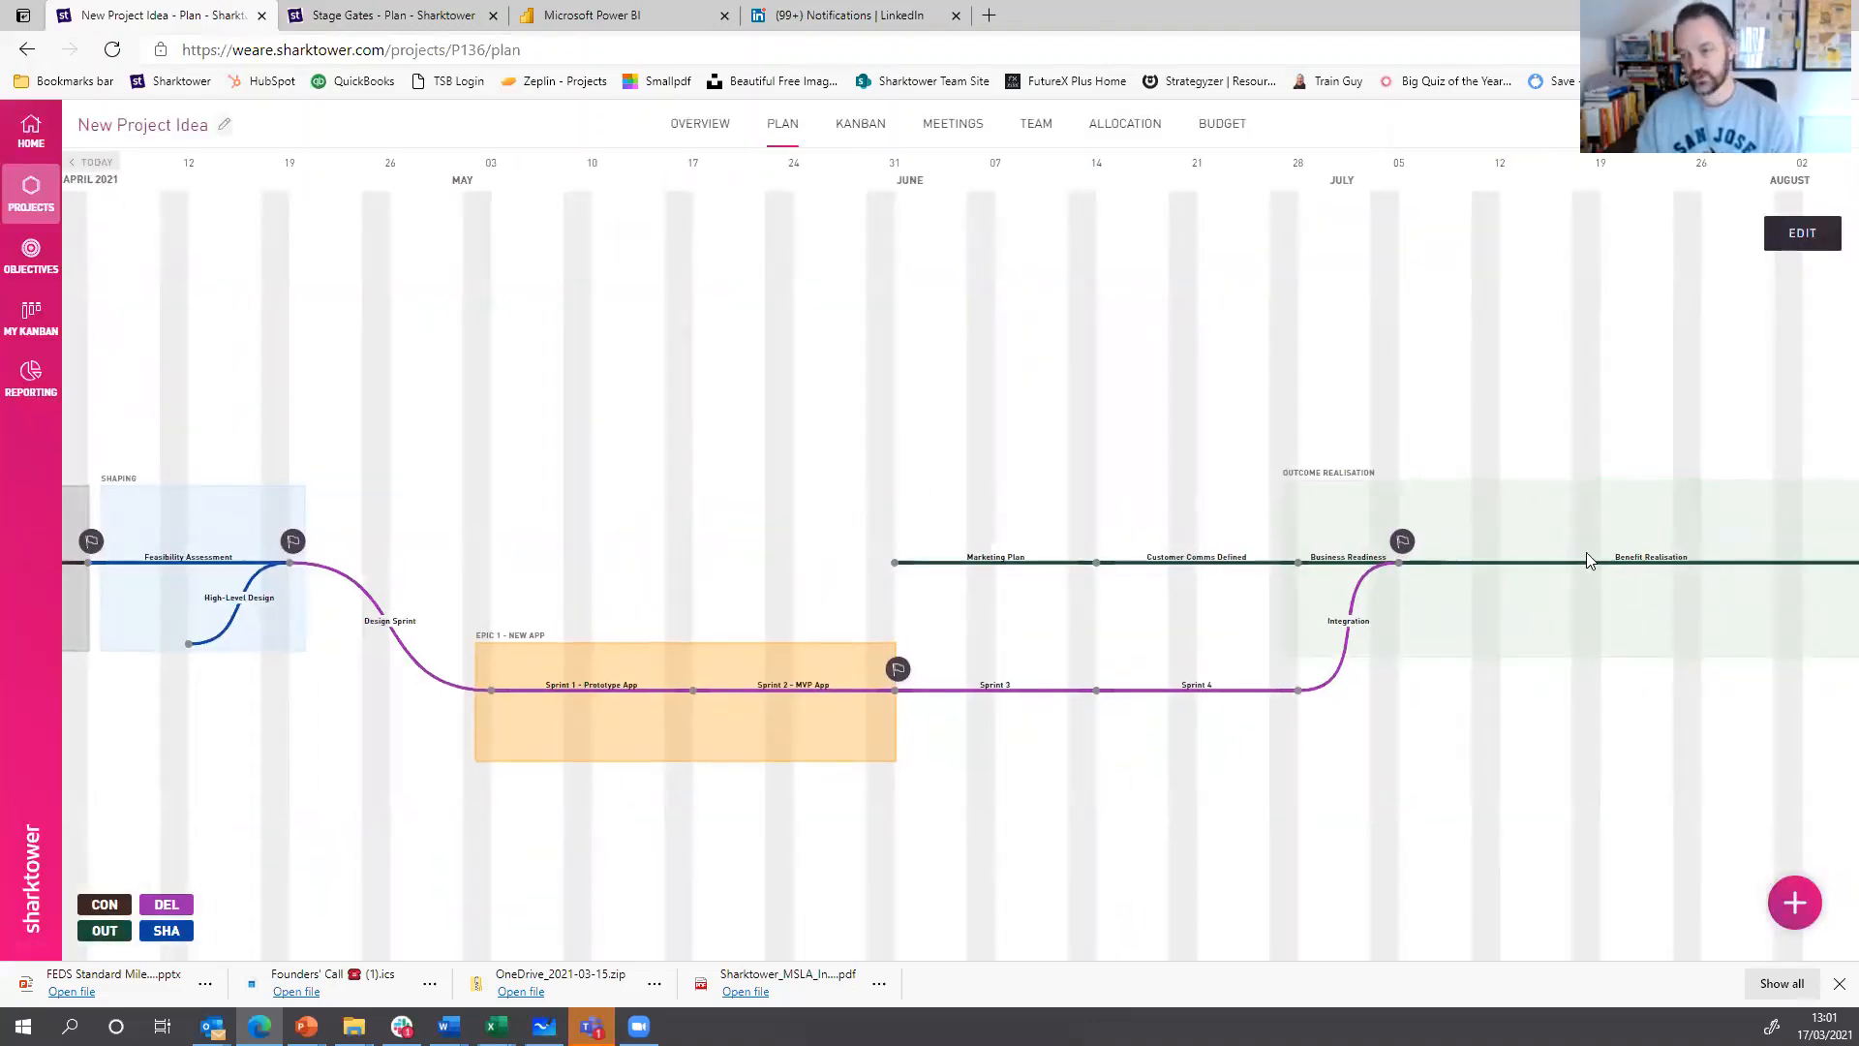
{"action": "left_click", "coordinate": [704, 127]}
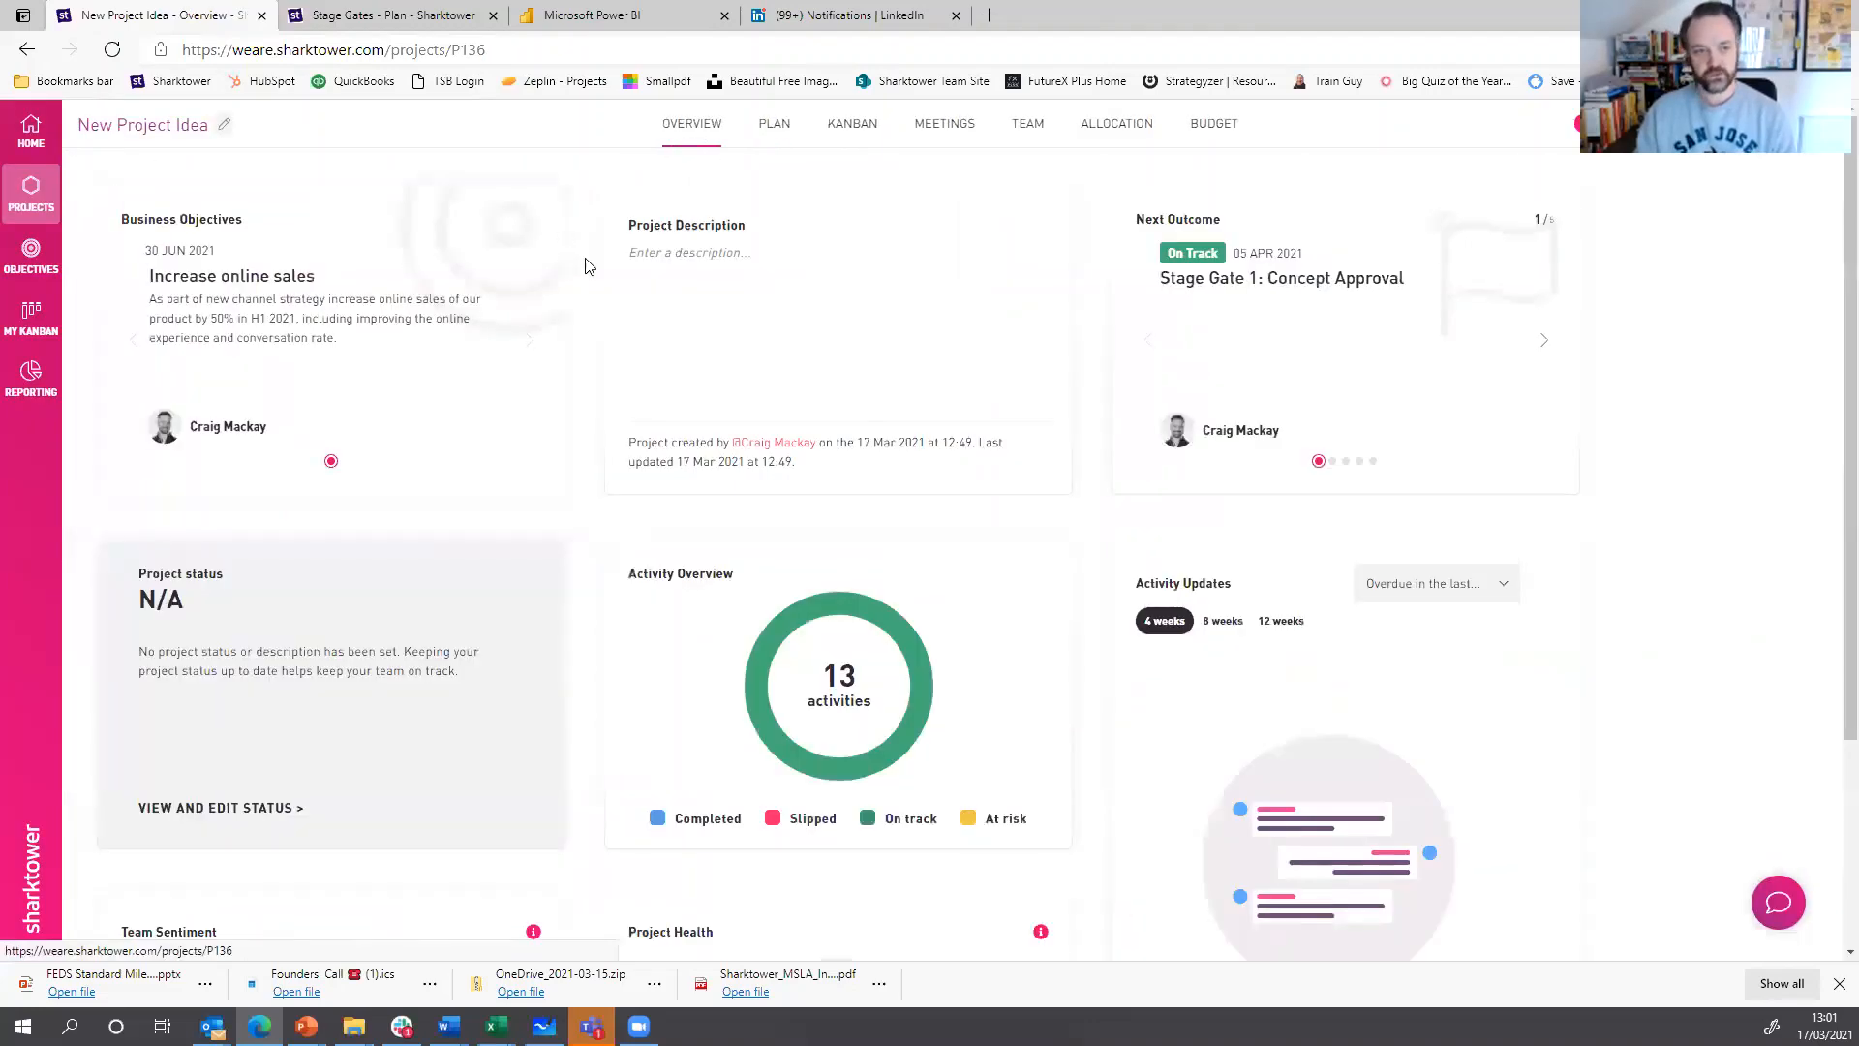